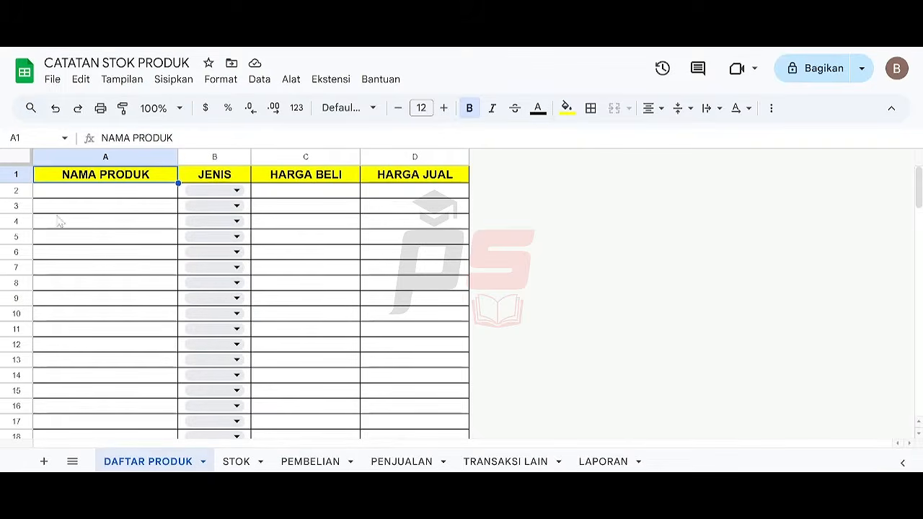
Step: Enter product A in row 2 of the DAFTAR PRODUK sheet and set its JENIS to Barang
left_click(122, 188)
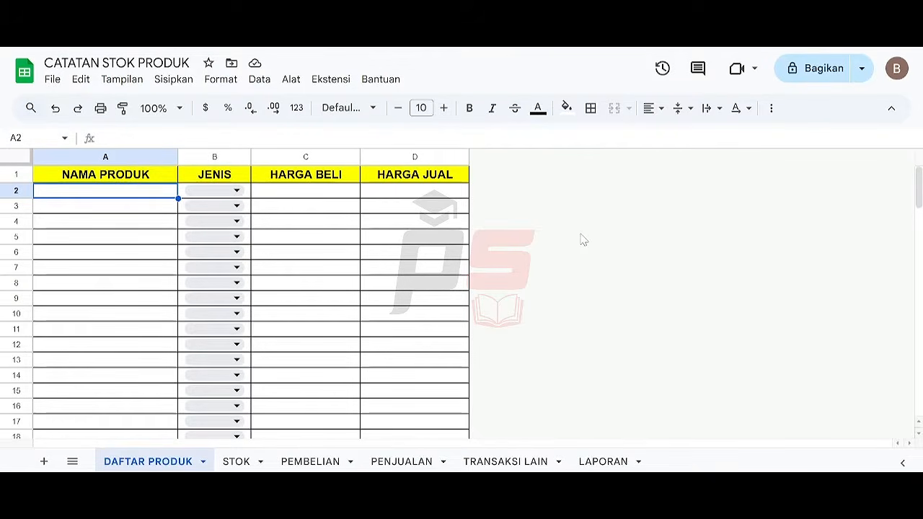
type("A")
key("Tab")
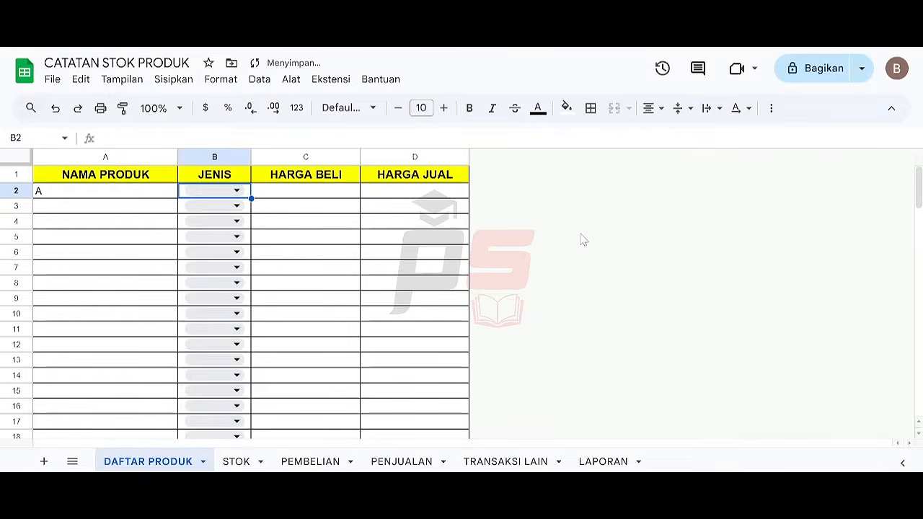
left_click(236, 191)
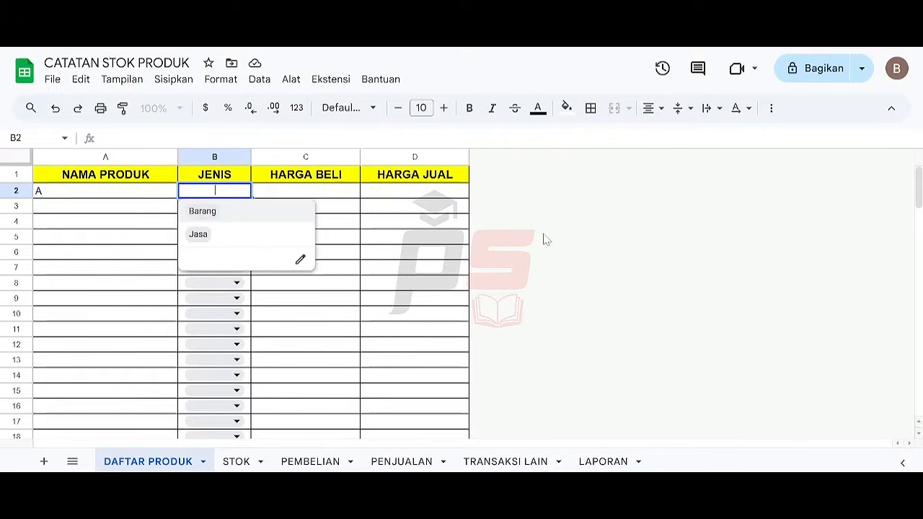
left_click(270, 214)
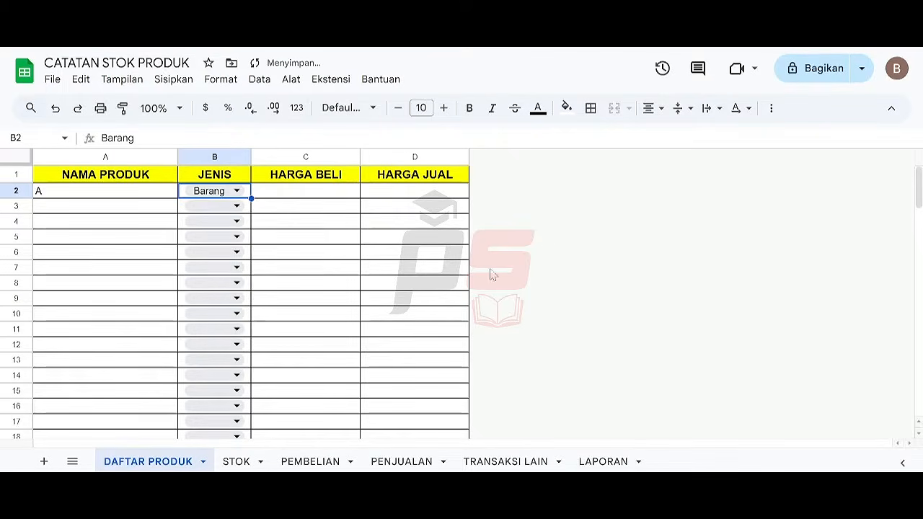
Step: Set product A's HARGA BELI to 10000 and its HARGA JUAL to 20000
key("Tab")
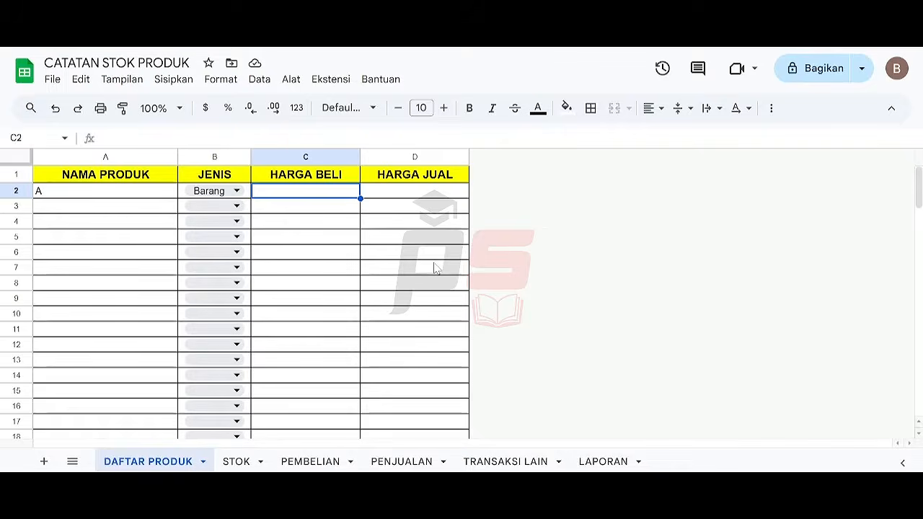
key("Right")
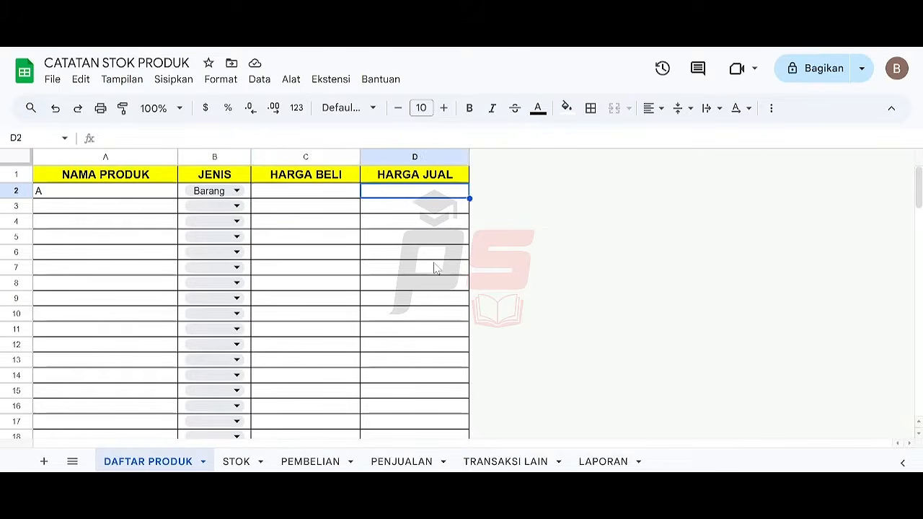
key("Left")
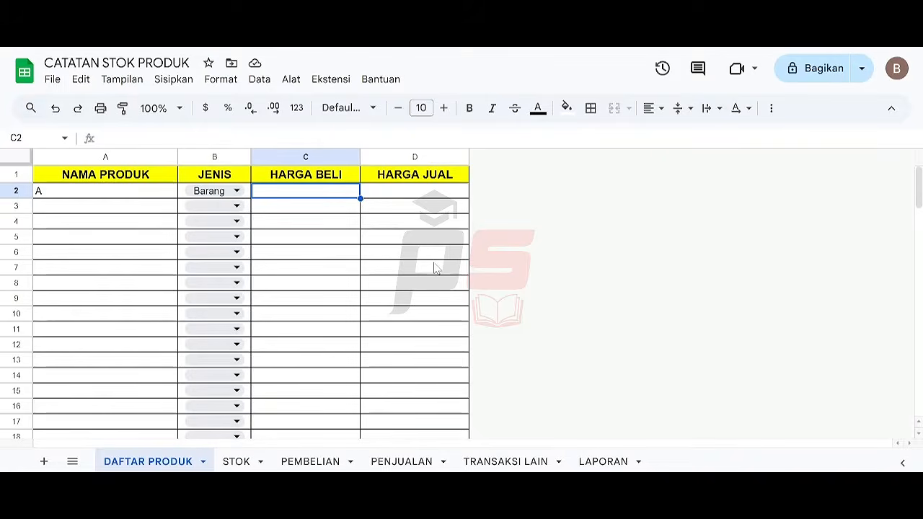
type("10000")
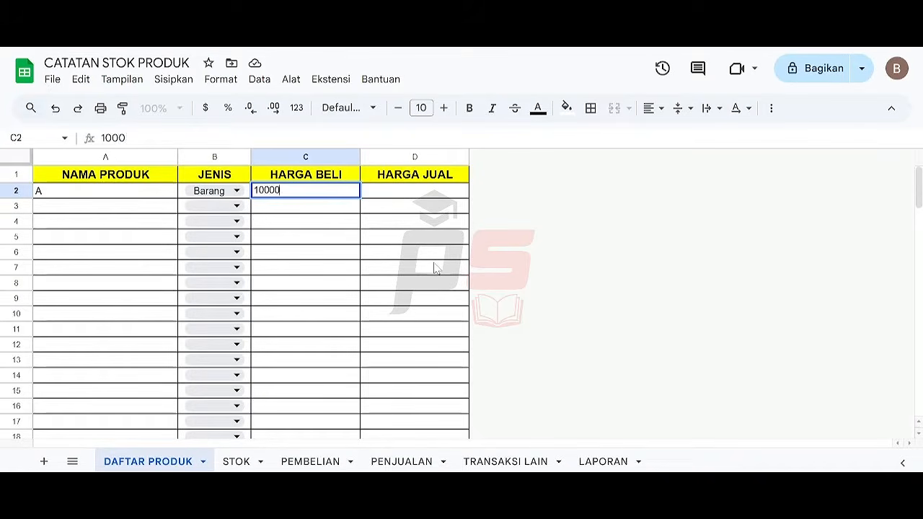
key("Tab")
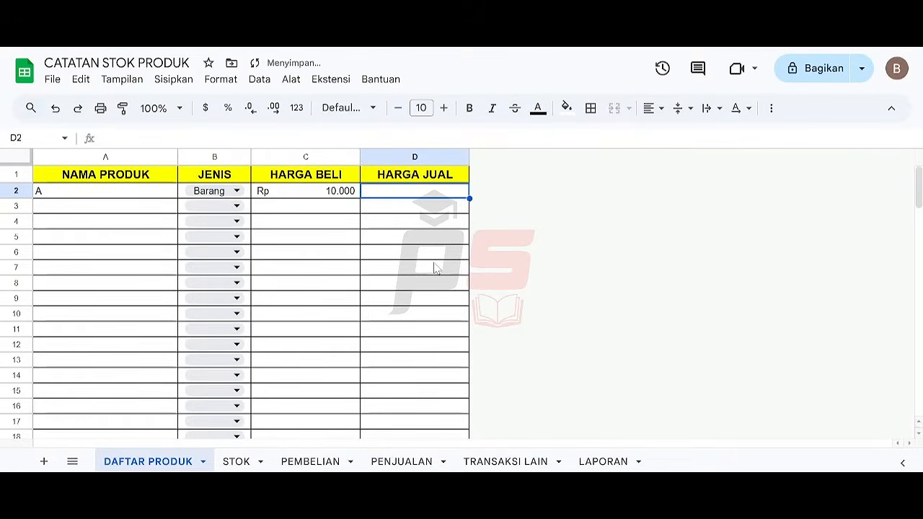
type("2")
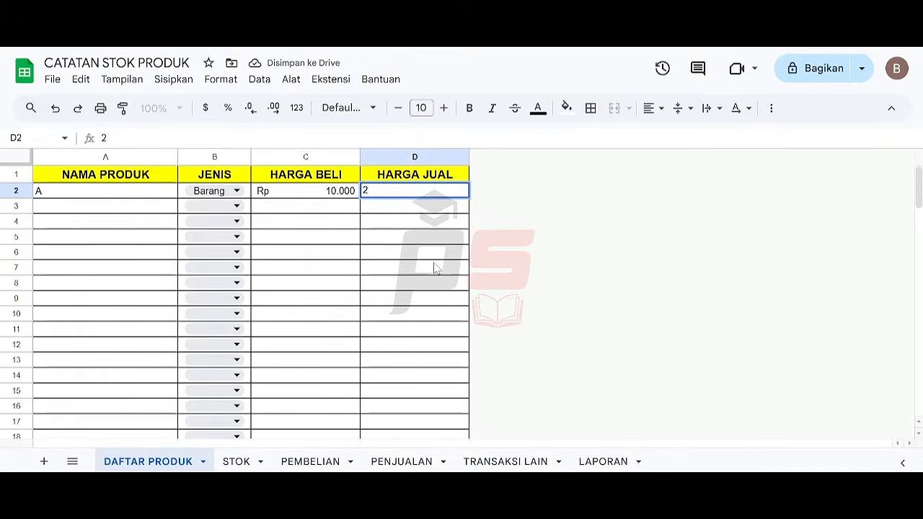
type("0000")
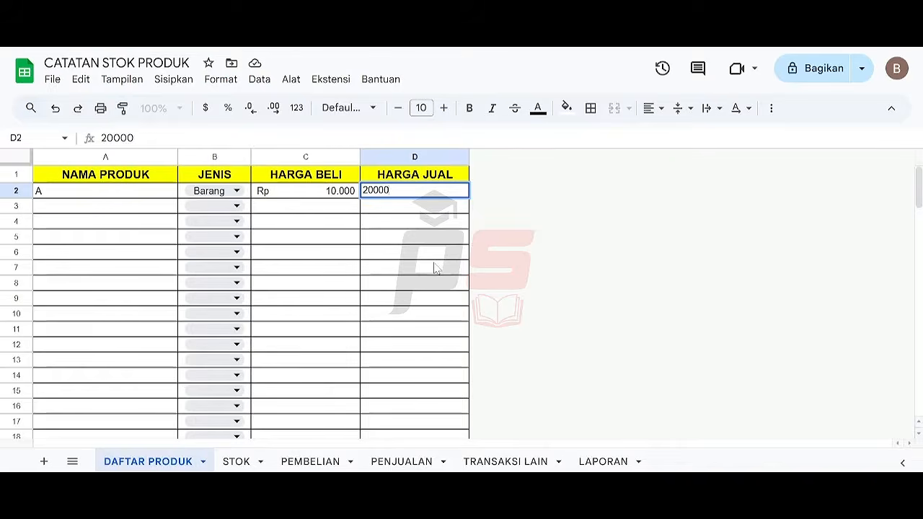
key("Return")
Step: Add product B in row 3 of the product list and set its JENIS to Jasa
key("Left")
key("Left")
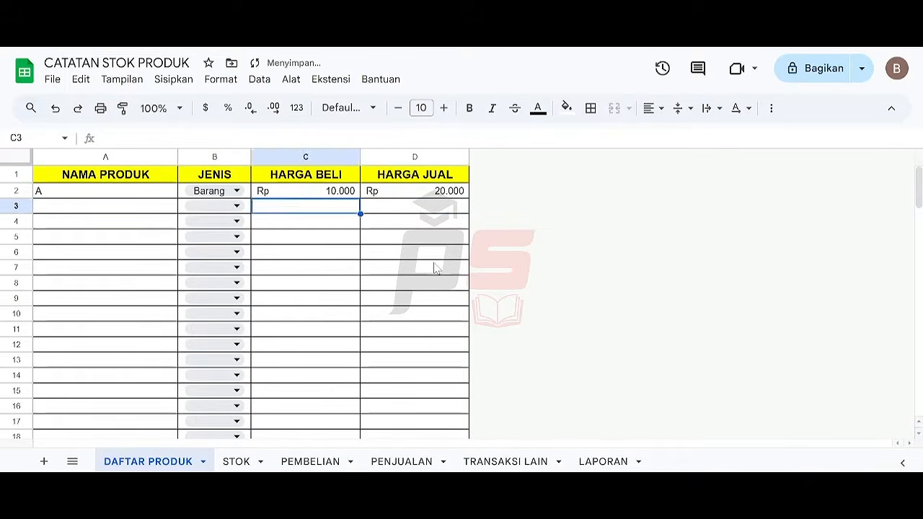
key("Left")
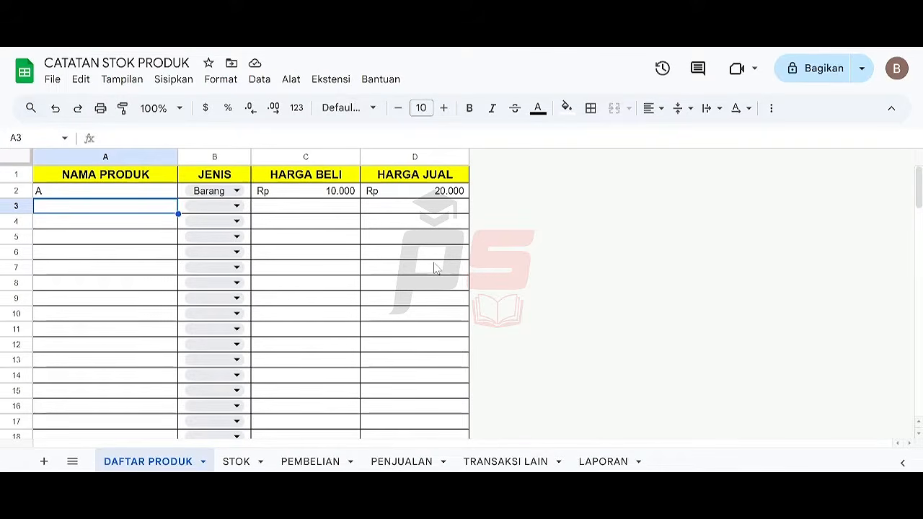
type("B")
key("Tab")
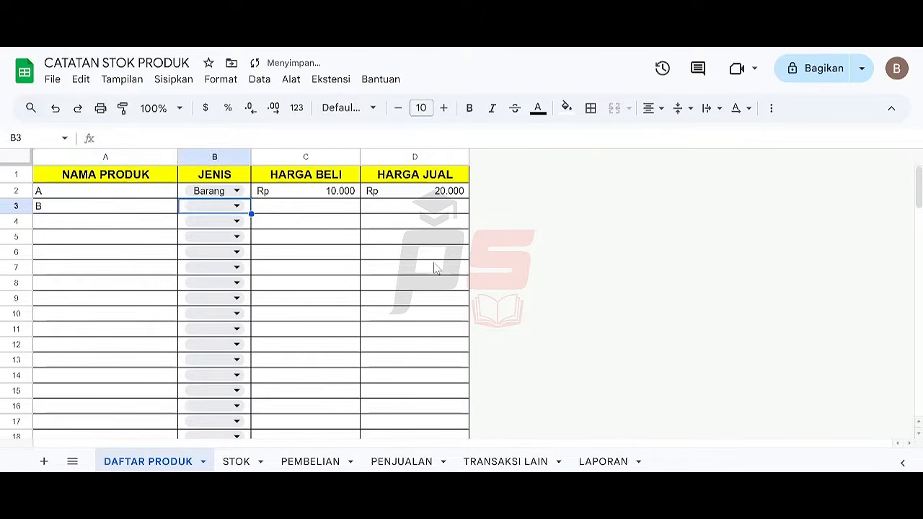
left_click(236, 207)
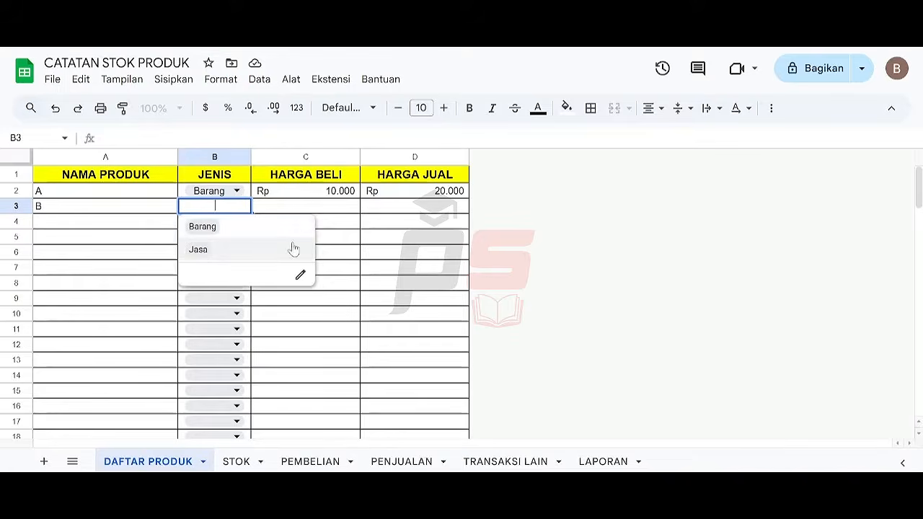
left_click(264, 250)
Step: Set product B's HARGA JUAL to 25000, leaving its HARGA BELI empty
left_click(332, 209)
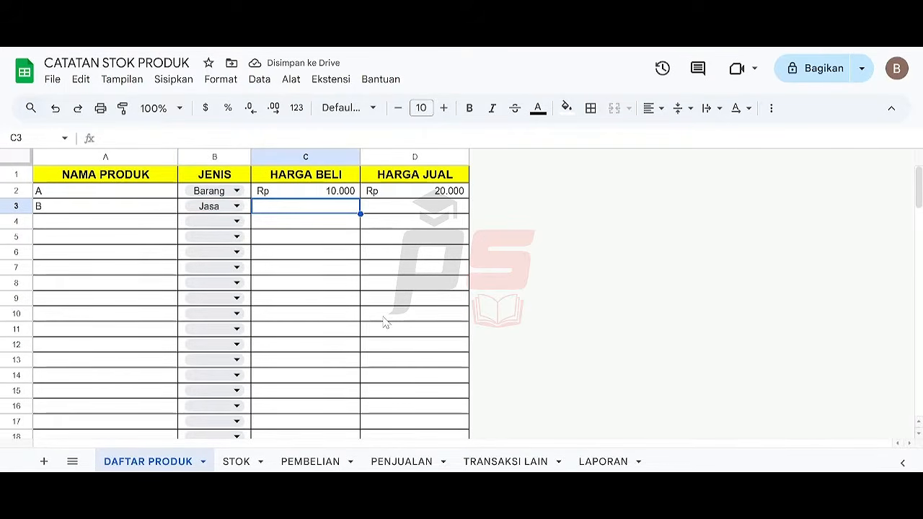
key("Right")
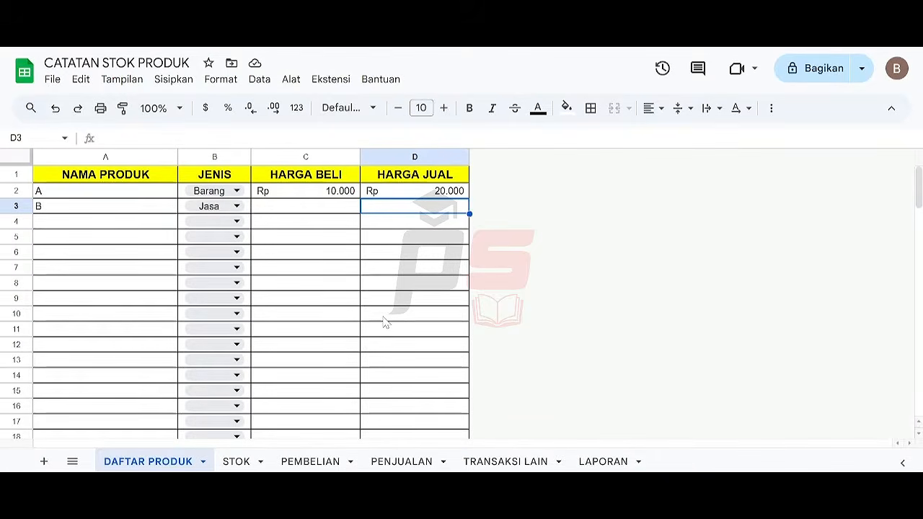
type("25000")
key("Return")
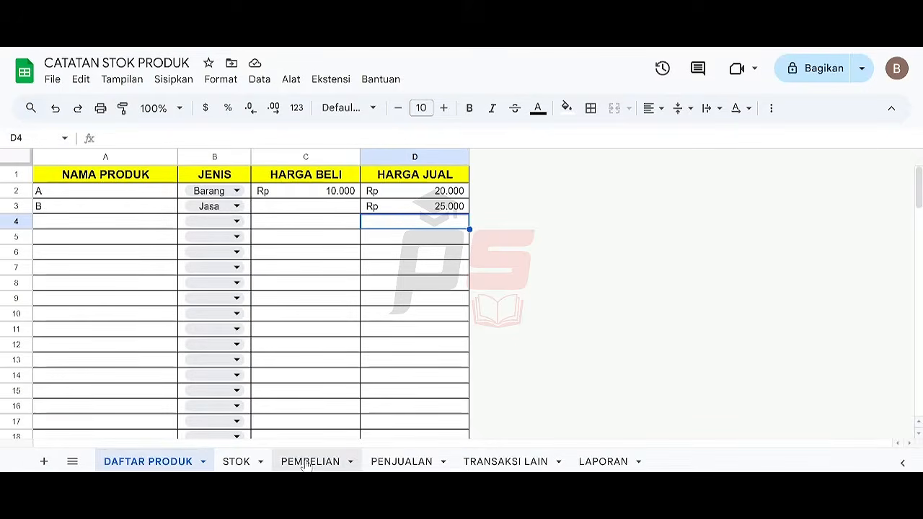
Step: Look through the PEMBELIAN, PENJUALAN and TRANSAKSI LAIN sheets to examine their column layouts
key("ctrl+Page_Down")
key("ctrl+Page_Down")
key("ctrl+Page_Down")
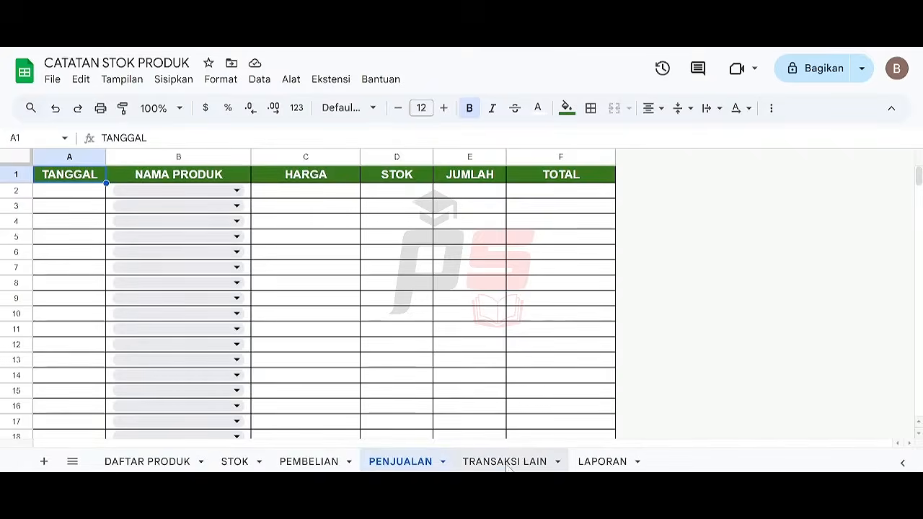
key("ctrl+Page_Down")
left_click(414, 464)
left_click(308, 466)
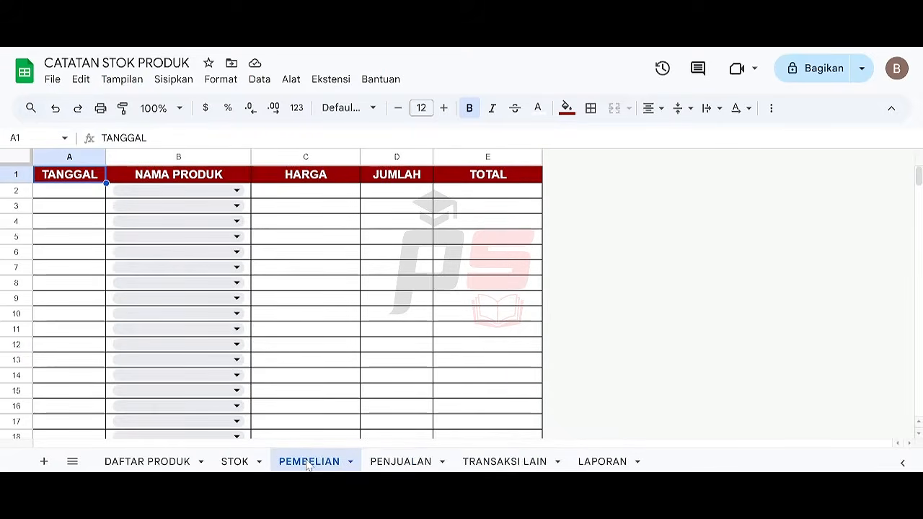
left_click(394, 465)
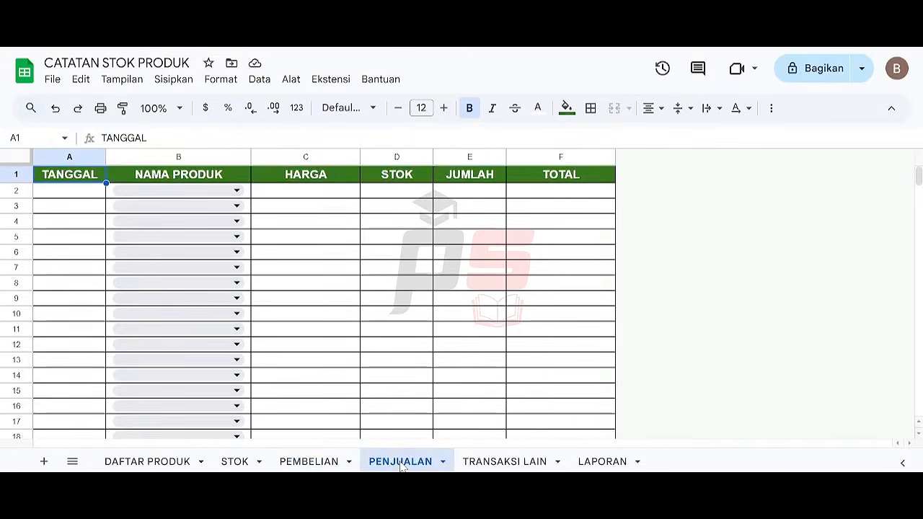
Step: In row 2 of the TRANSAKSI LAIN sheet, enter the date 12/02/2025 and choose Kas Masuk as the transaction
left_click(514, 463)
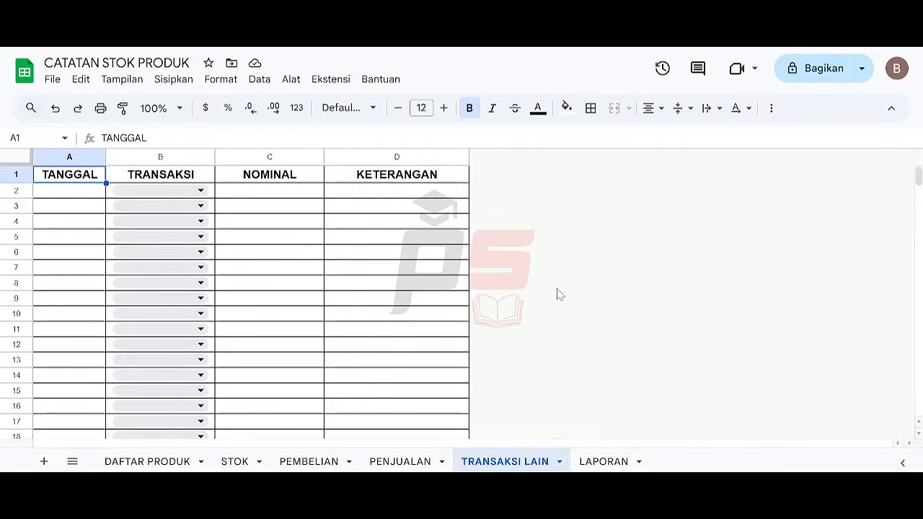
key("Down")
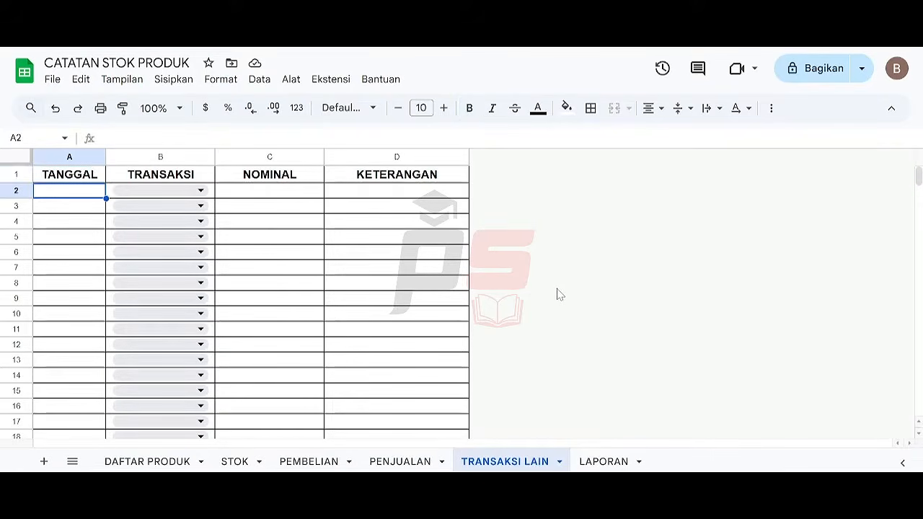
double_click(87, 193)
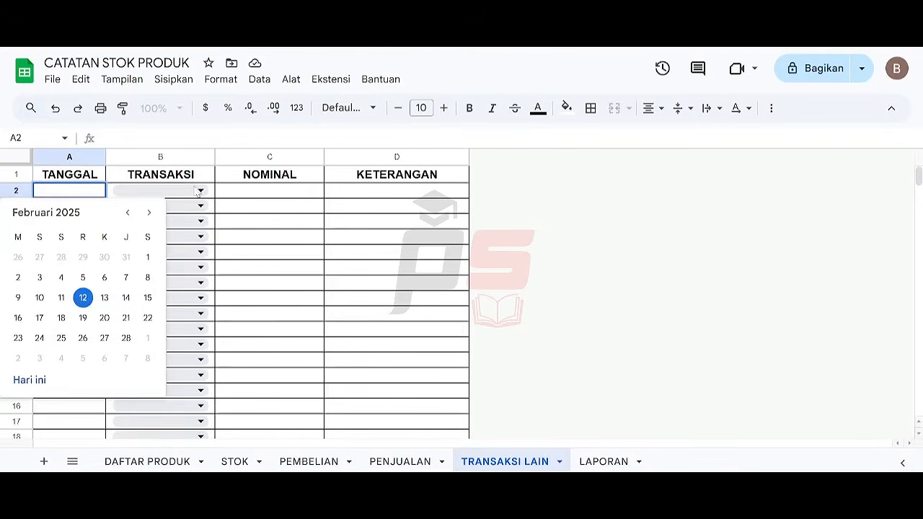
left_click(82, 297)
left_click(199, 191)
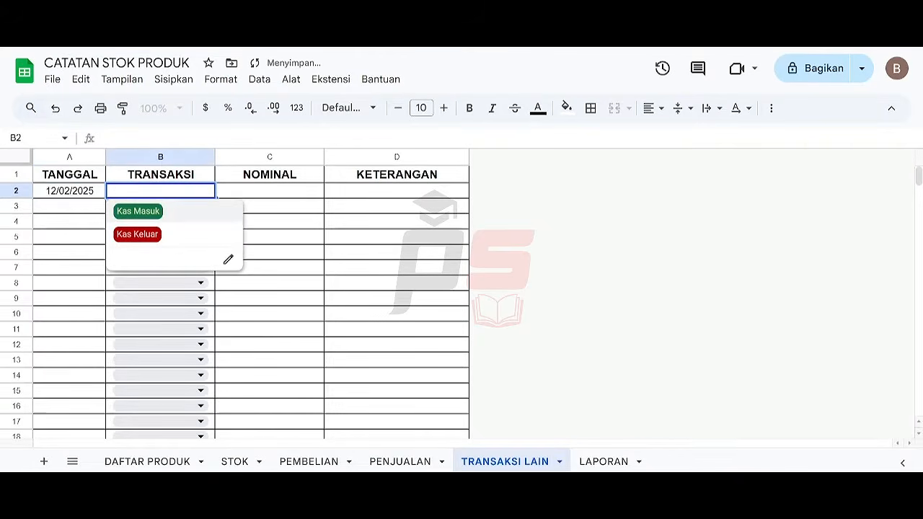
left_click(198, 215)
Step: Set the Kas Masuk entry's NOMINAL to 250000 and its KETERANGAN to "Modal awal"
left_click(260, 195)
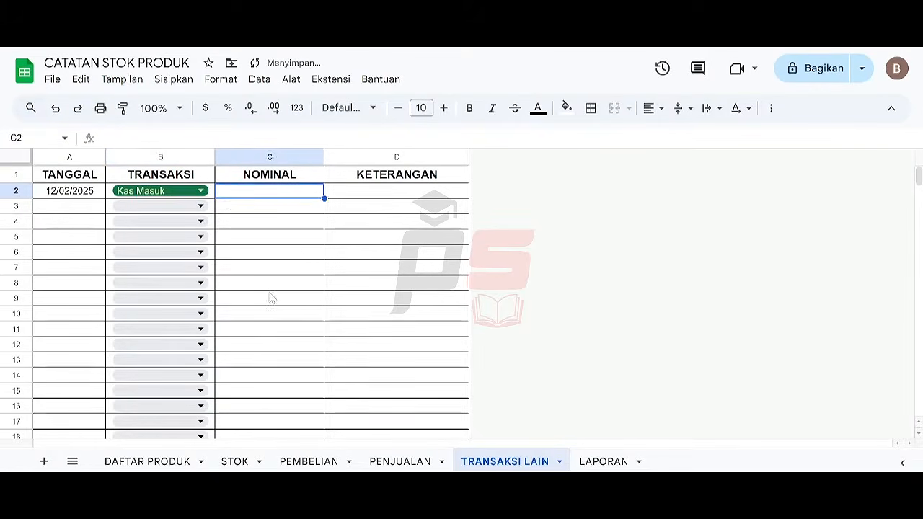
type("250000")
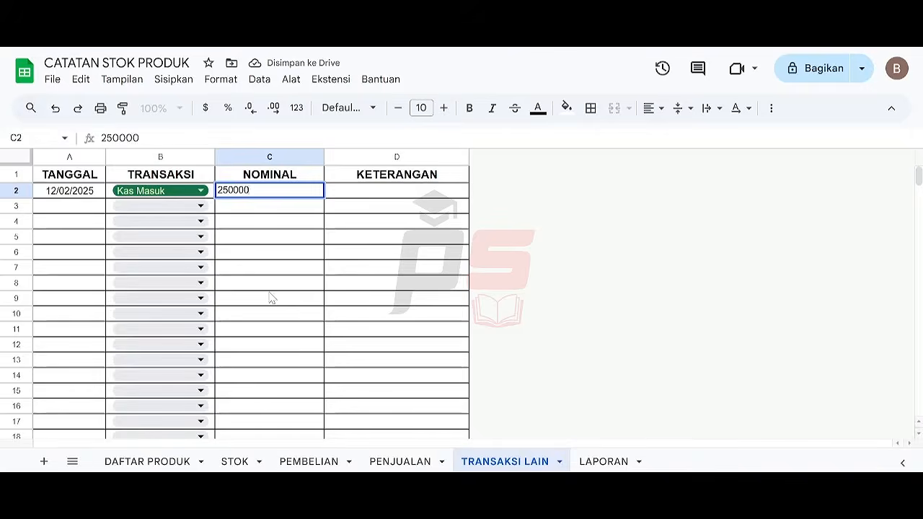
key("Tab")
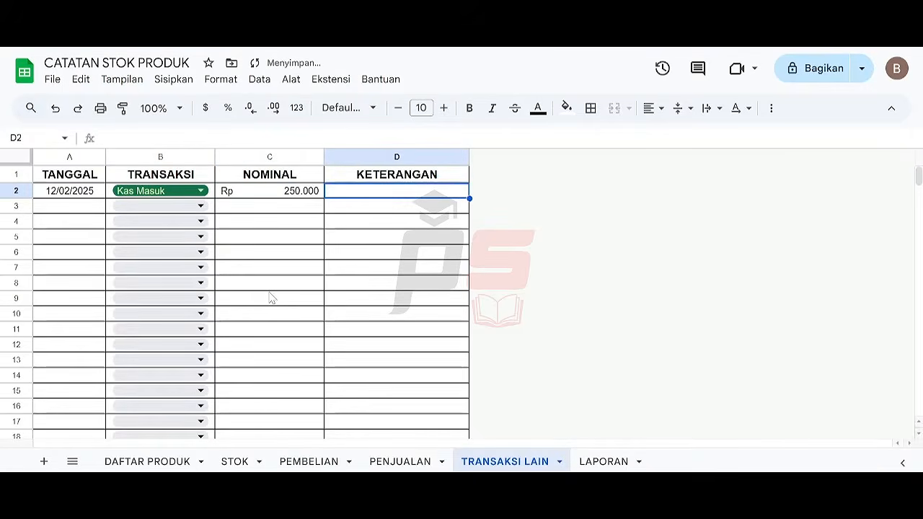
type("Modal")
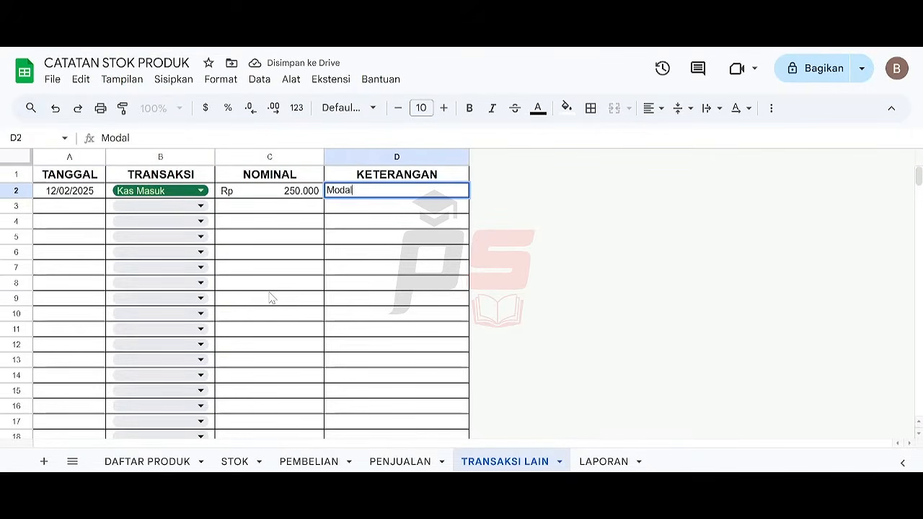
type(" awal")
key("Return")
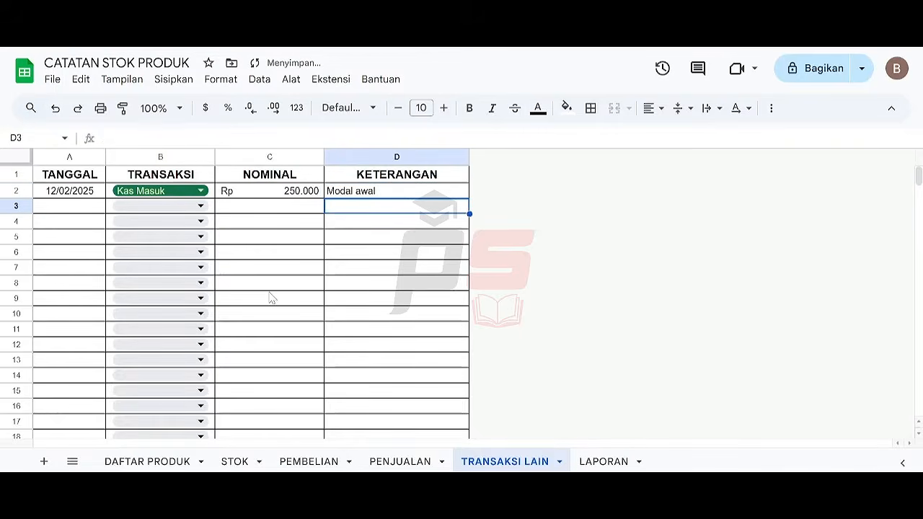
key("Left")
key("Left")
key("Up")
key("Left")
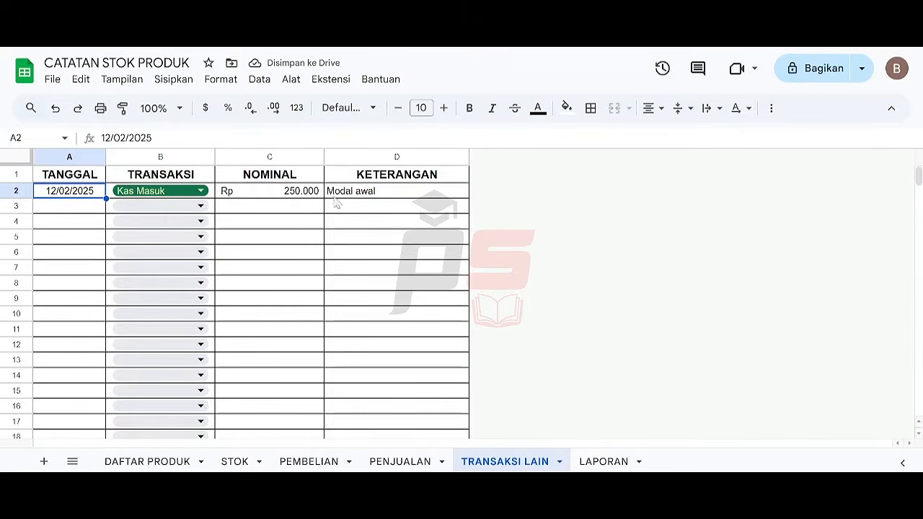
Step: In row 2 of the PEMBELIAN sheet, enter the date 12/02/2025 and choose product A
left_click(326, 463)
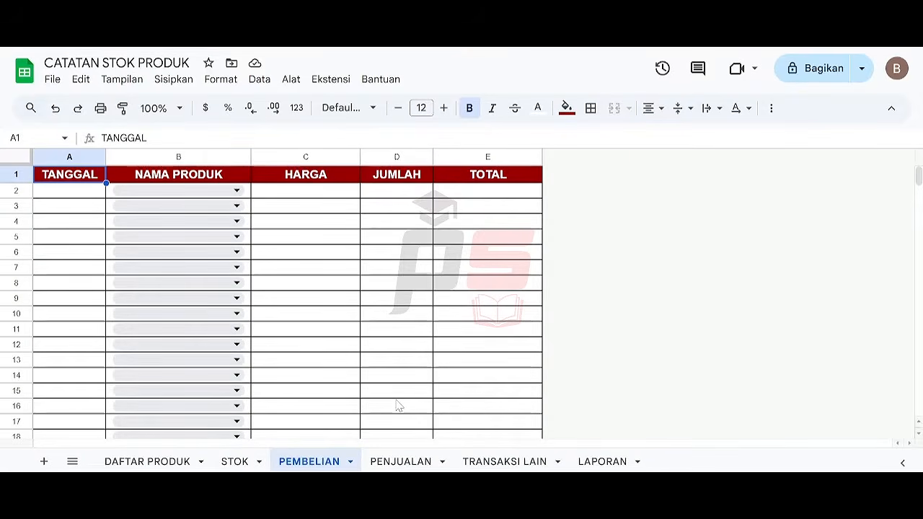
double_click(82, 193)
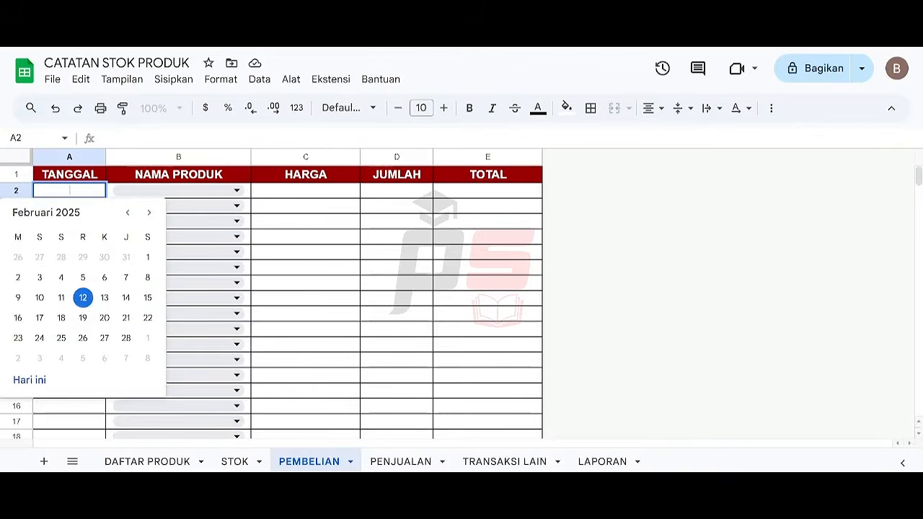
left_click(83, 297)
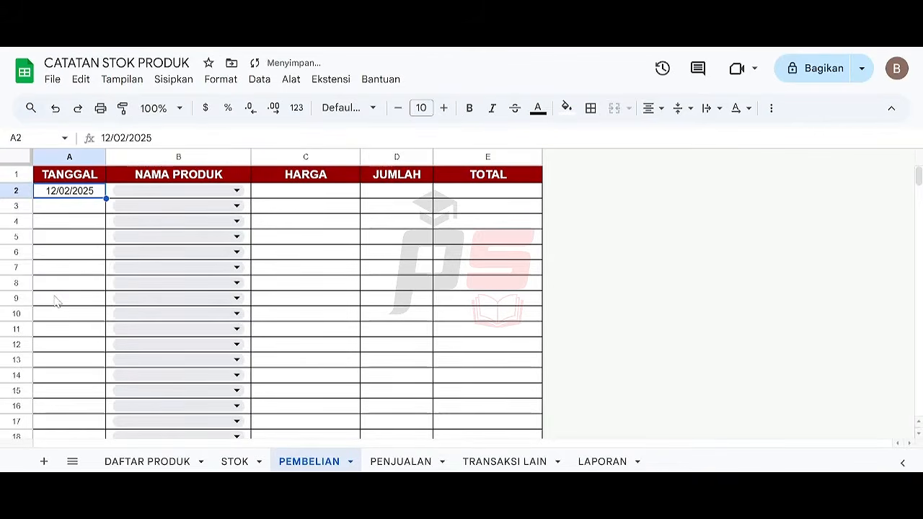
left_click(238, 190)
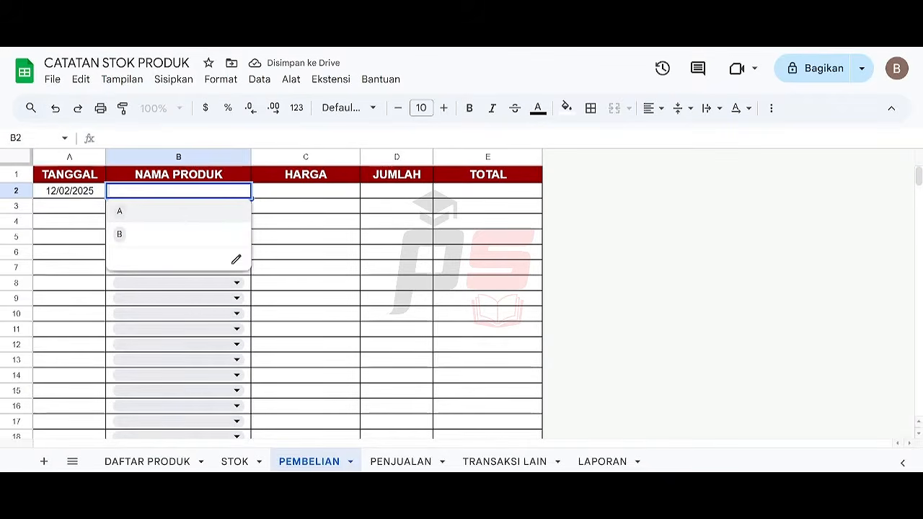
left_click(186, 212)
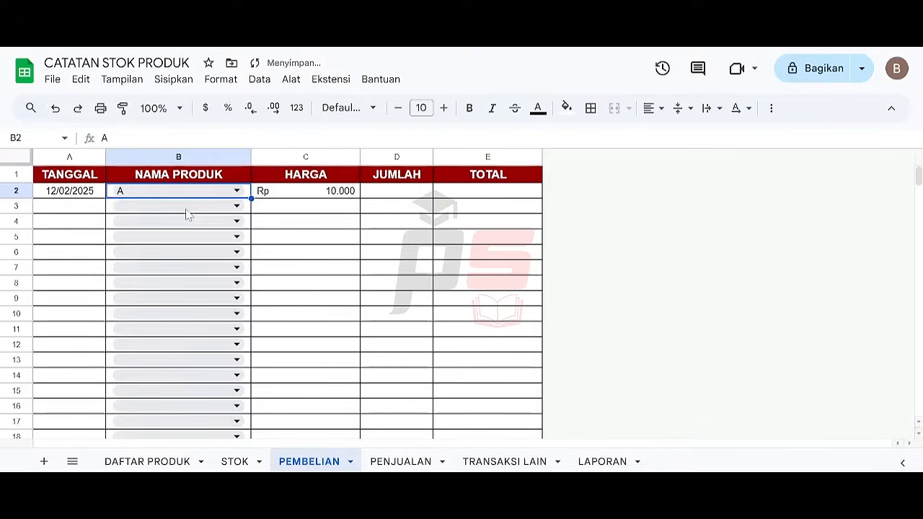
Step: Switch the purchase row's NAMA PRODUK to B and back to A to compare how HARGA responds
left_click(238, 190)
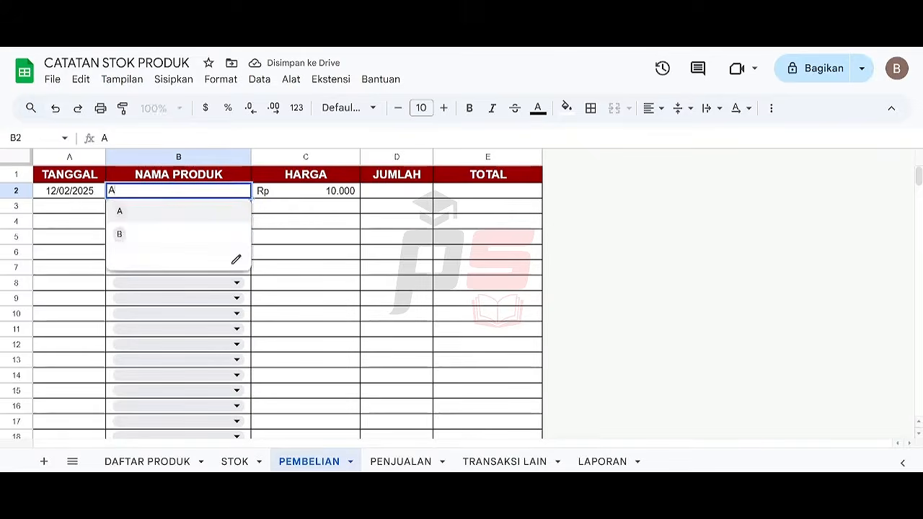
left_click(202, 234)
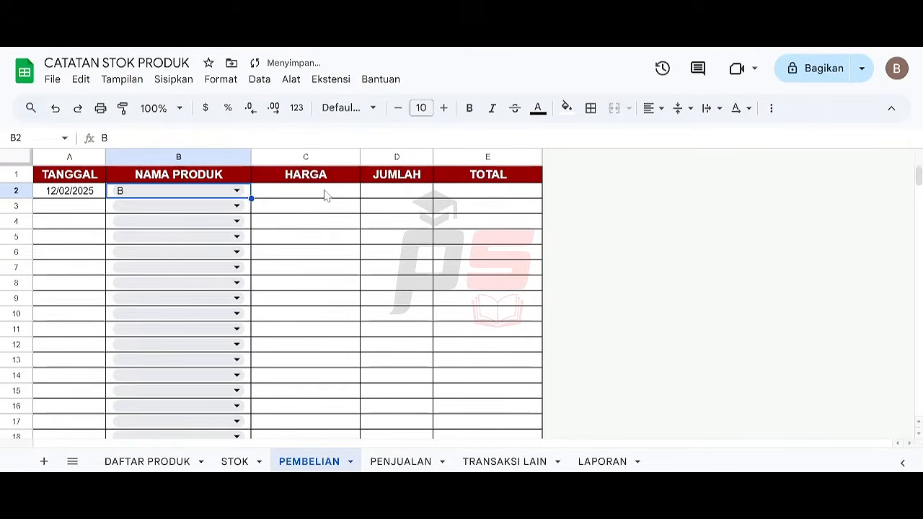
left_click(208, 193)
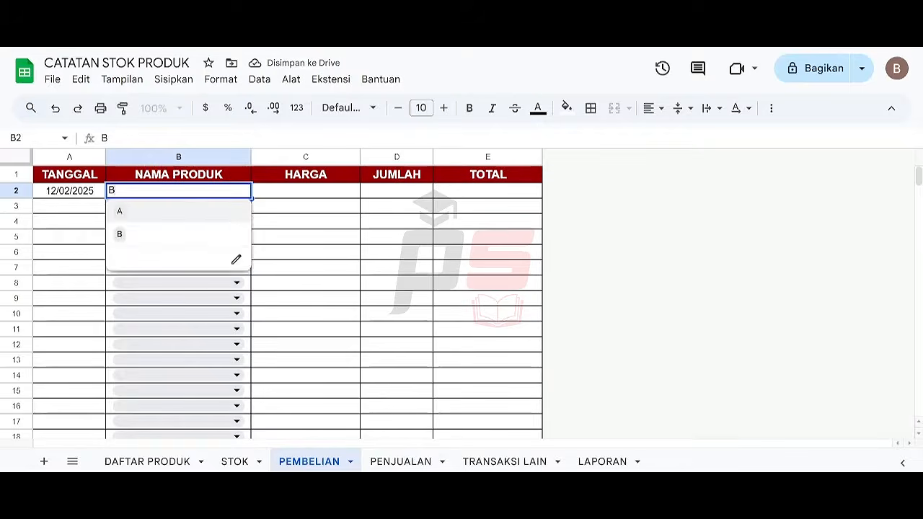
left_click(196, 216)
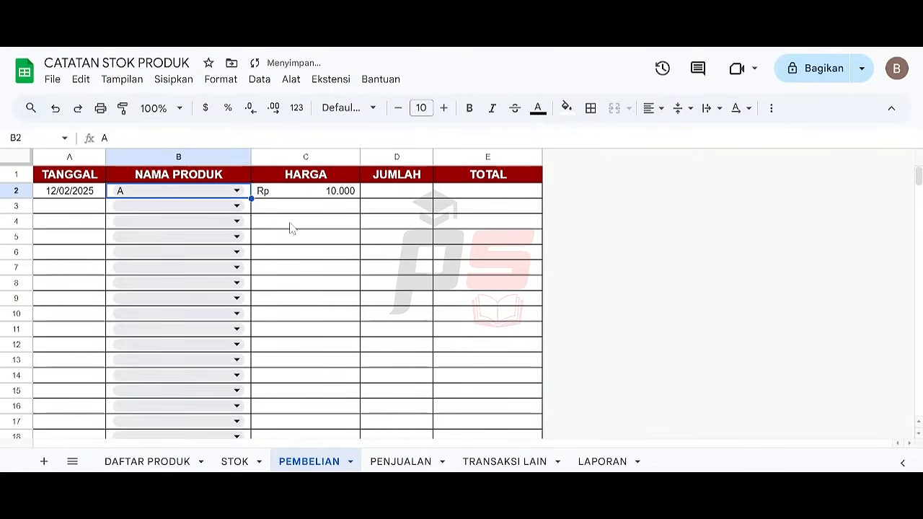
Step: Set the JUMLAH of product A's purchase to 50
key("Right")
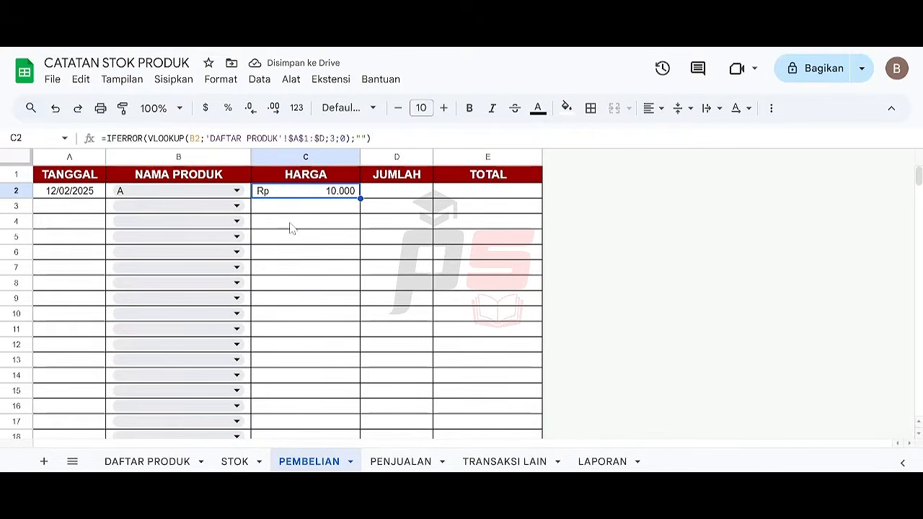
key("Right")
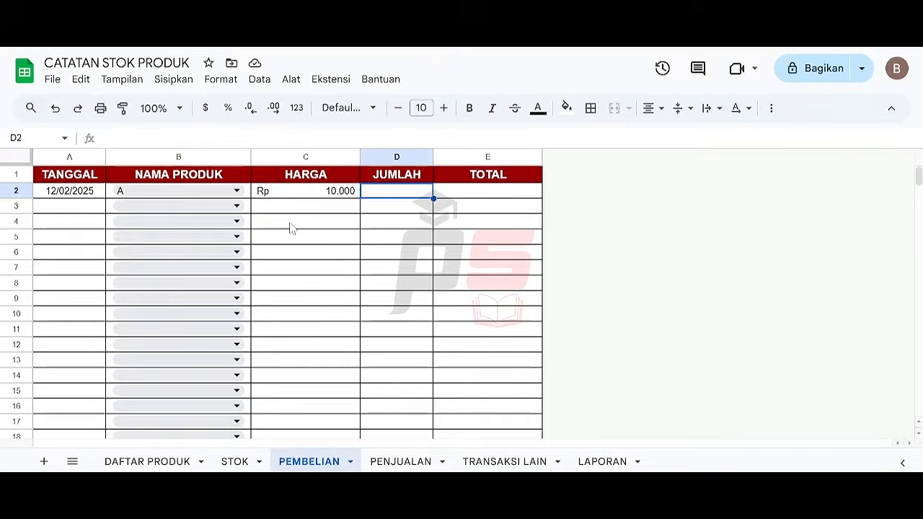
type("50")
key("Tab")
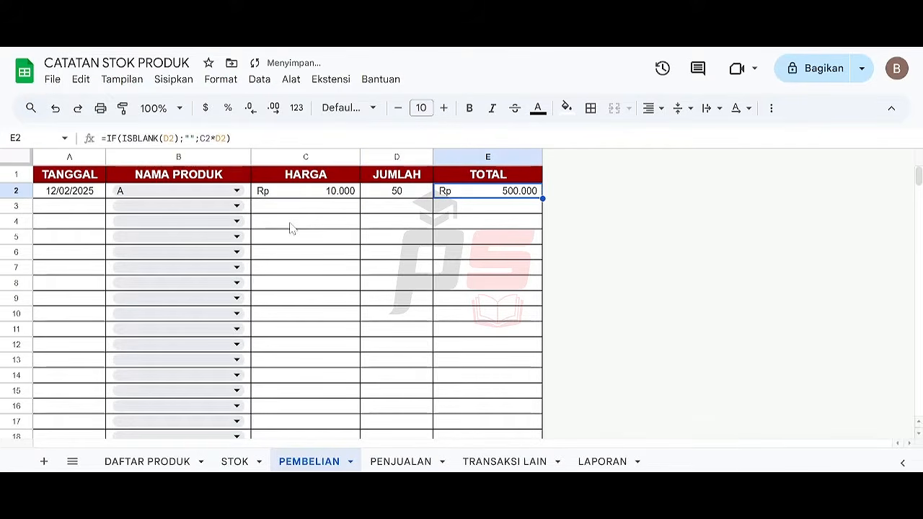
key("Down")
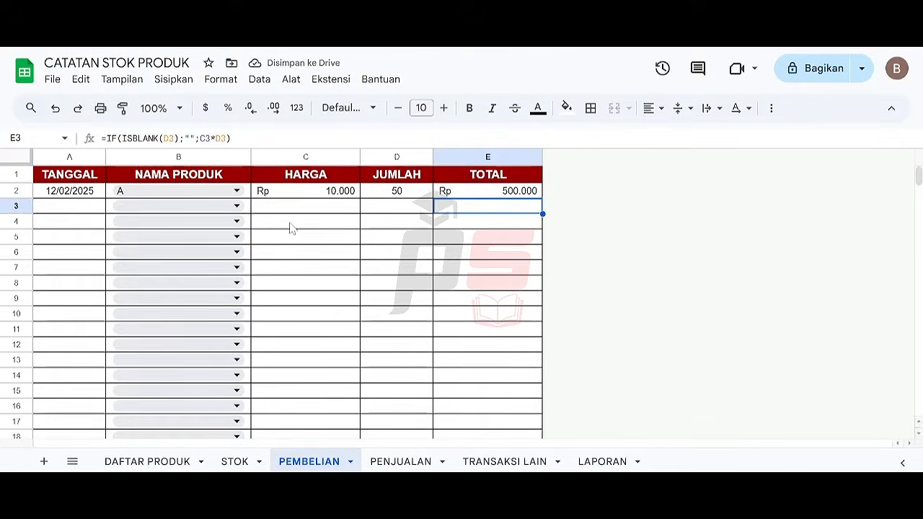
key("Left")
key("Left")
key("Left")
key("Right")
key("Right")
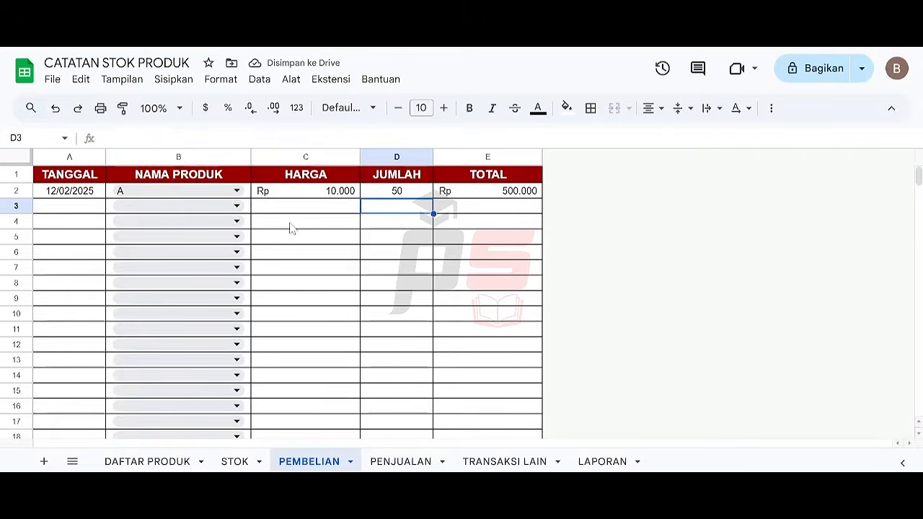
Step: In row 2 of the PENJUALAN sheet, enter the date 12/02/2025 and choose product A
left_click(400, 464)
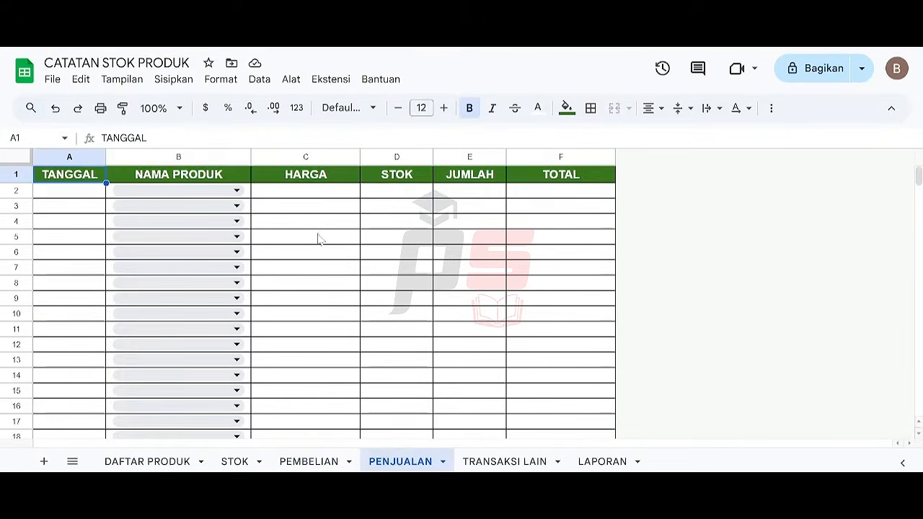
double_click(84, 195)
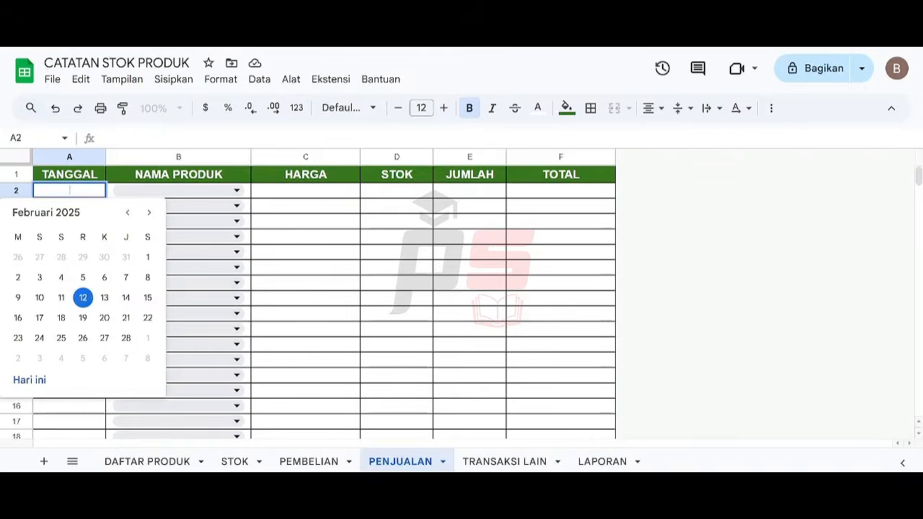
left_click(83, 297)
left_click(236, 191)
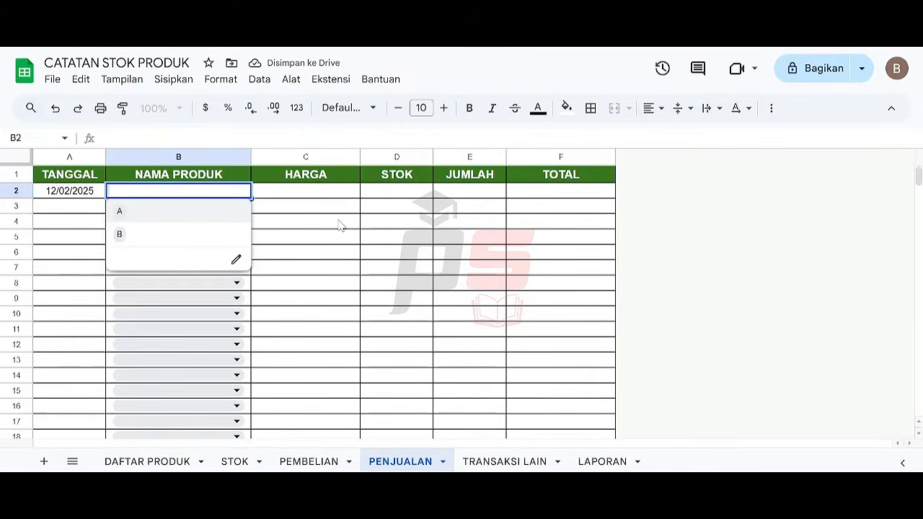
left_click(216, 209)
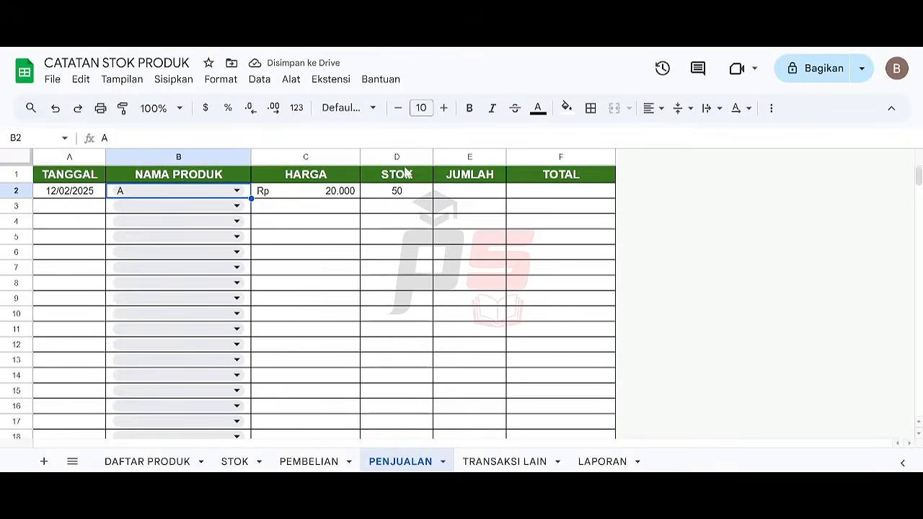
Step: Set the JUMLAH of product A's sale to 12
left_click(459, 191)
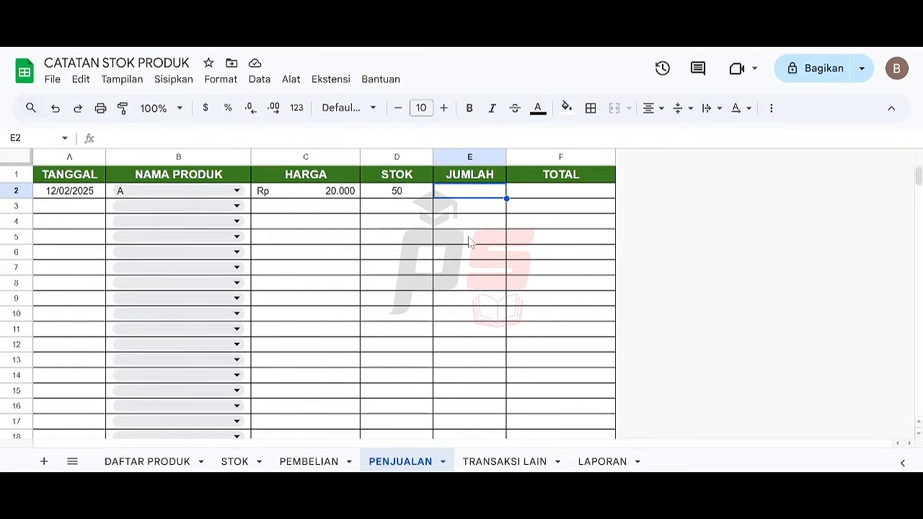
type("12")
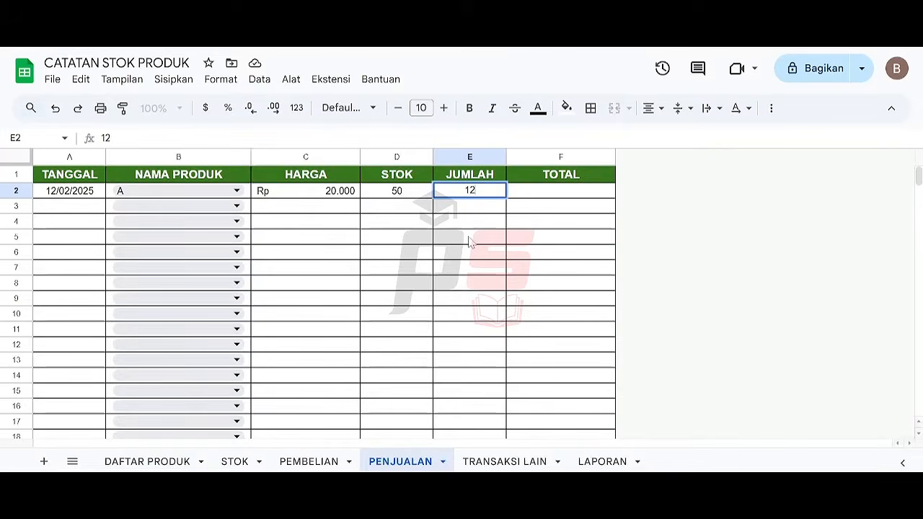
key("Tab")
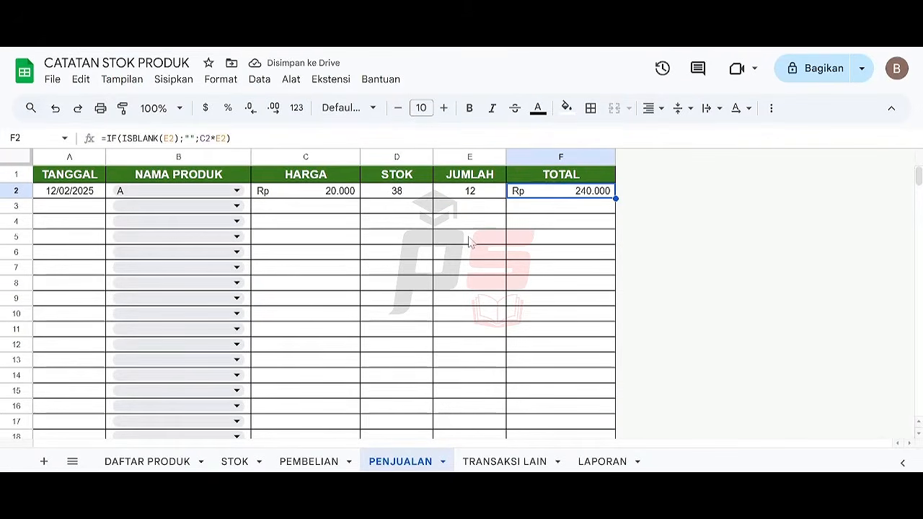
Step: In row 3 of the PENJUALAN sheet, enter the date 12/02/2025 and choose product B
double_click(83, 207)
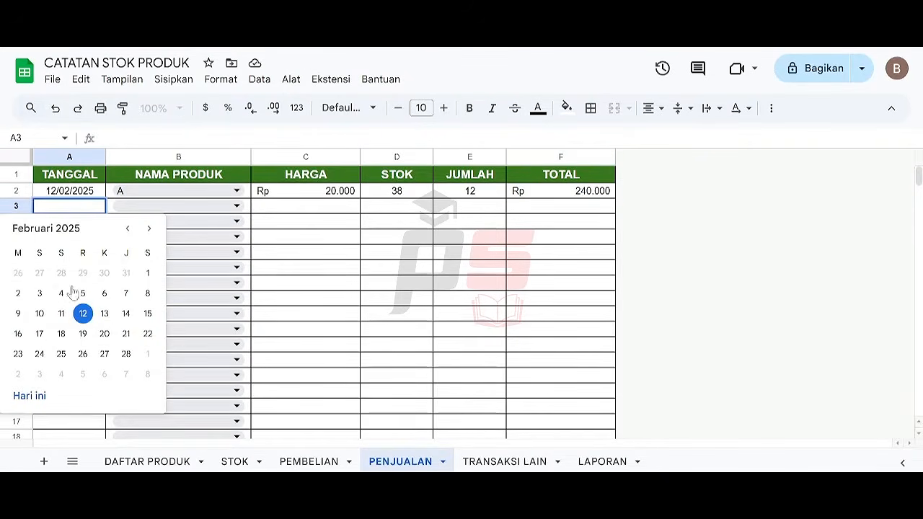
left_click(82, 313)
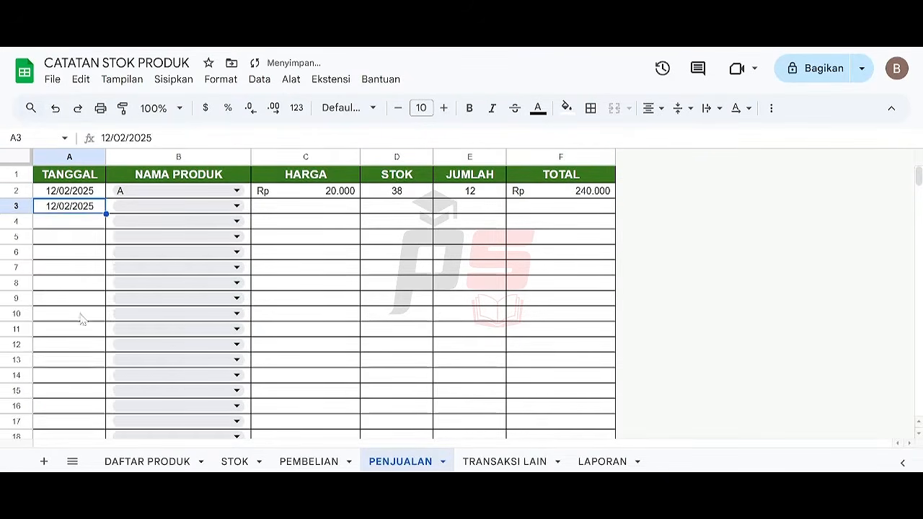
left_click(235, 208)
left_click(207, 250)
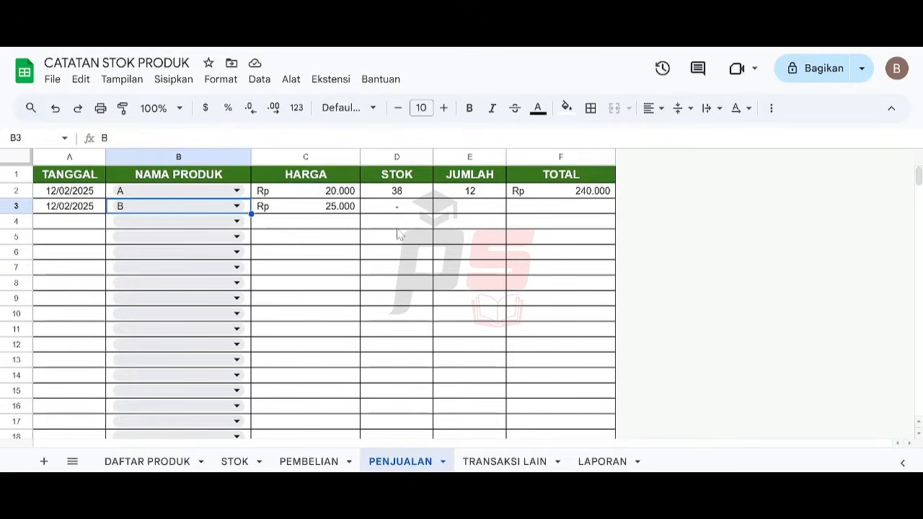
Step: Set the JUMLAH of product B's sale to 1
left_click(484, 209)
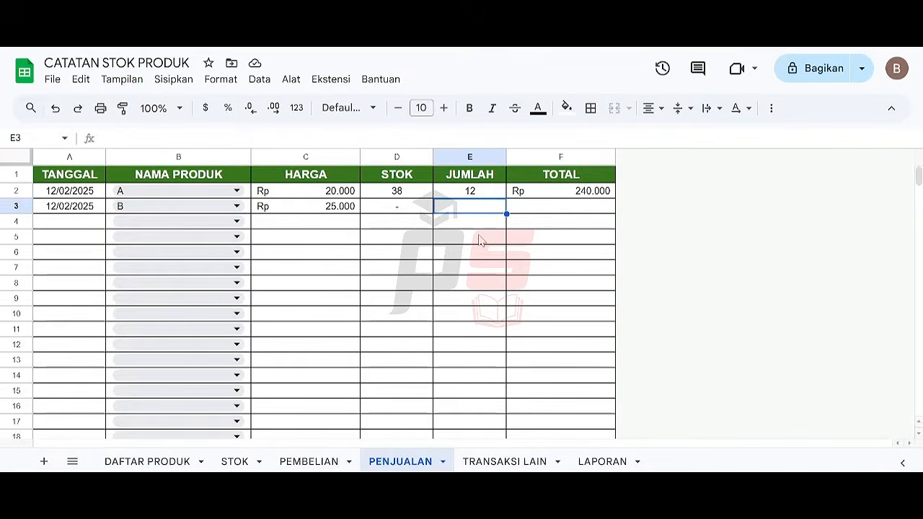
type("1")
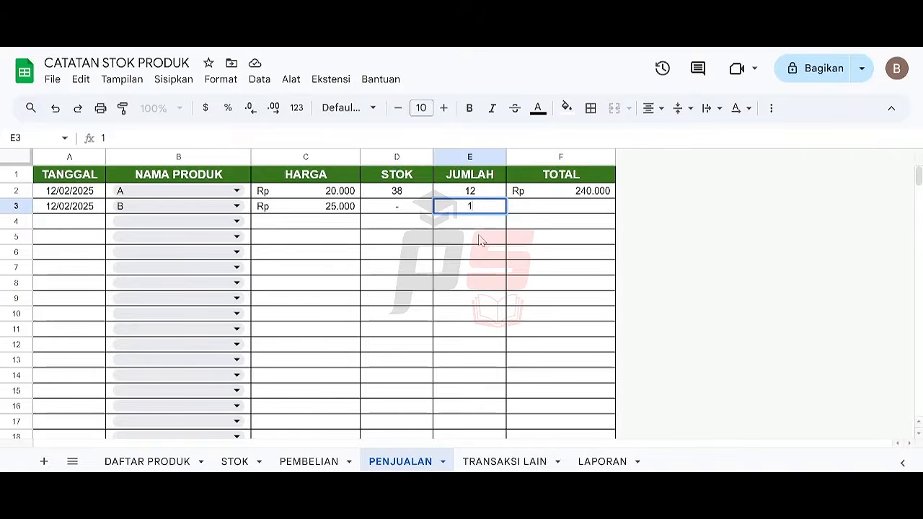
key("Return")
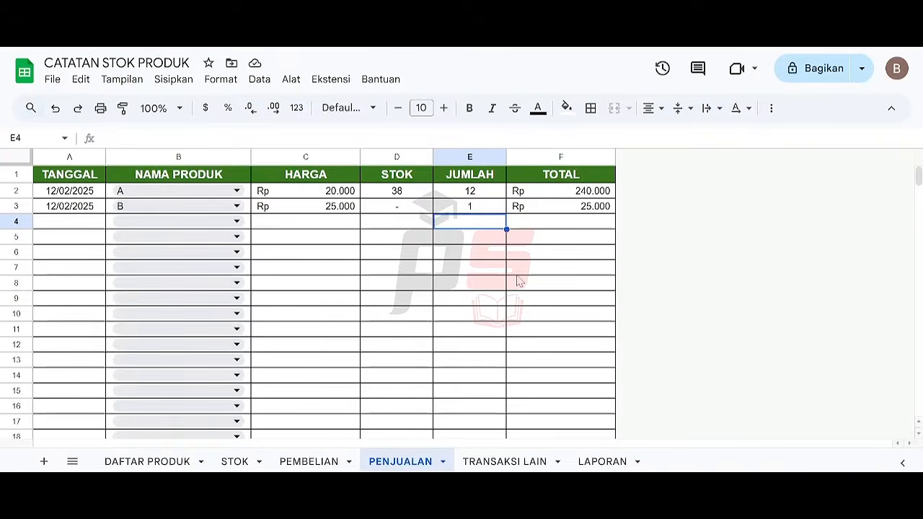
Step: Examine the LAPORAN SALDO and LAPORAN LABA RUGI figures and their formulas on the LAPORAN sheet
left_click(588, 465)
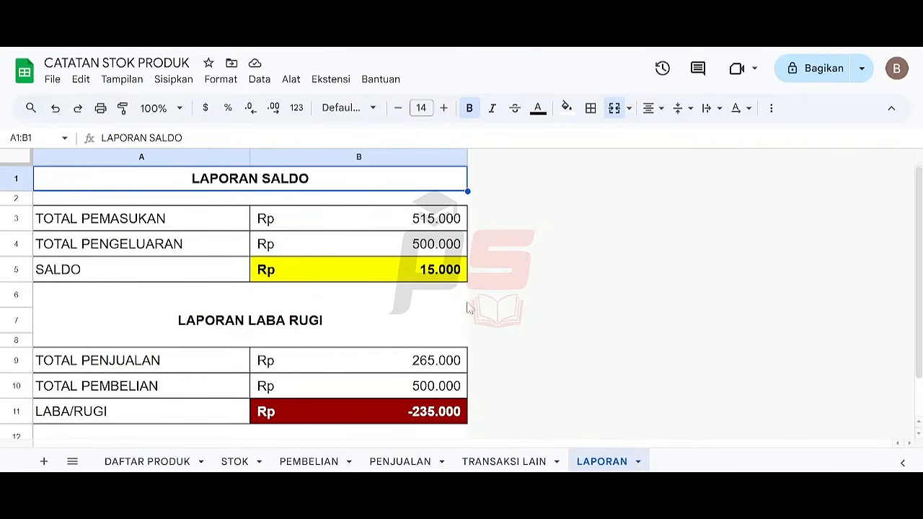
left_click(341, 219)
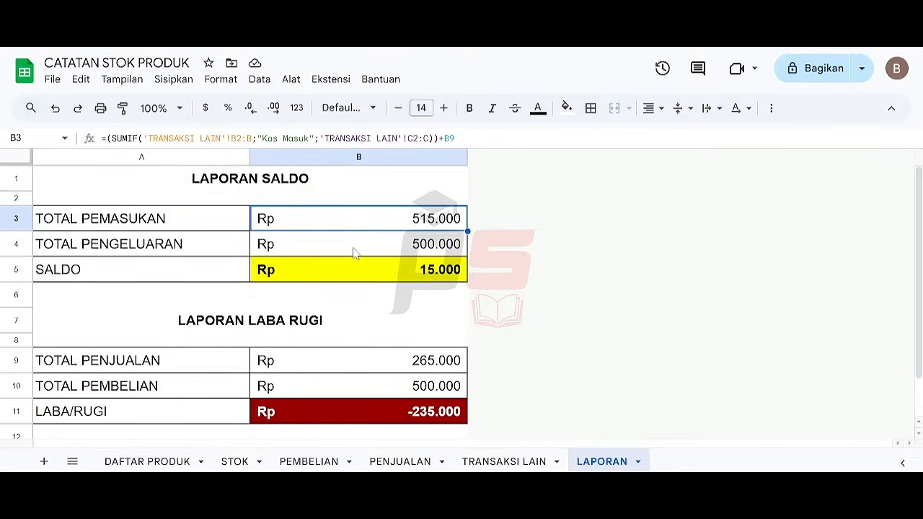
left_click(354, 249)
left_click(364, 274)
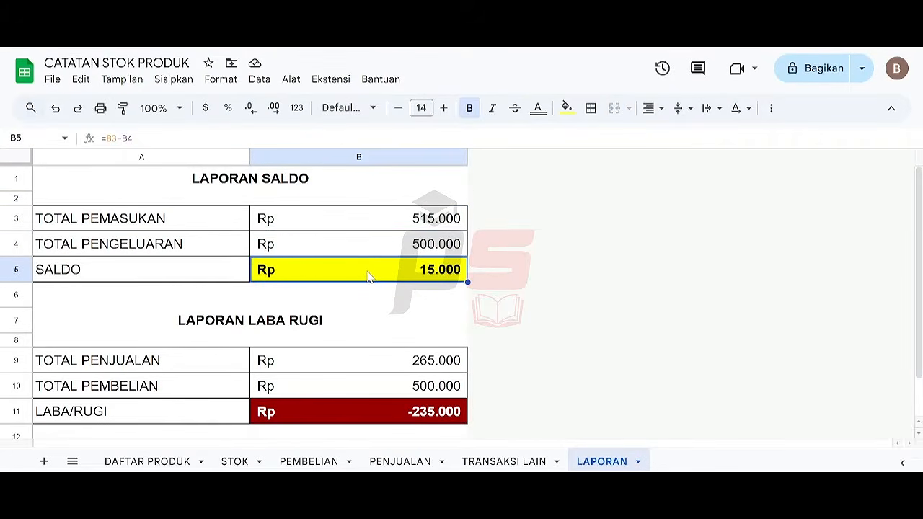
left_click(344, 320)
left_click(364, 366)
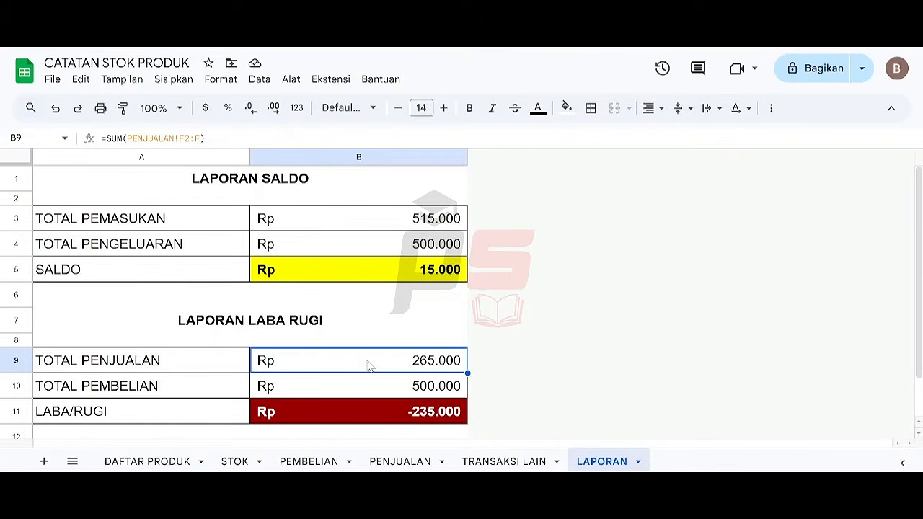
left_click(382, 420)
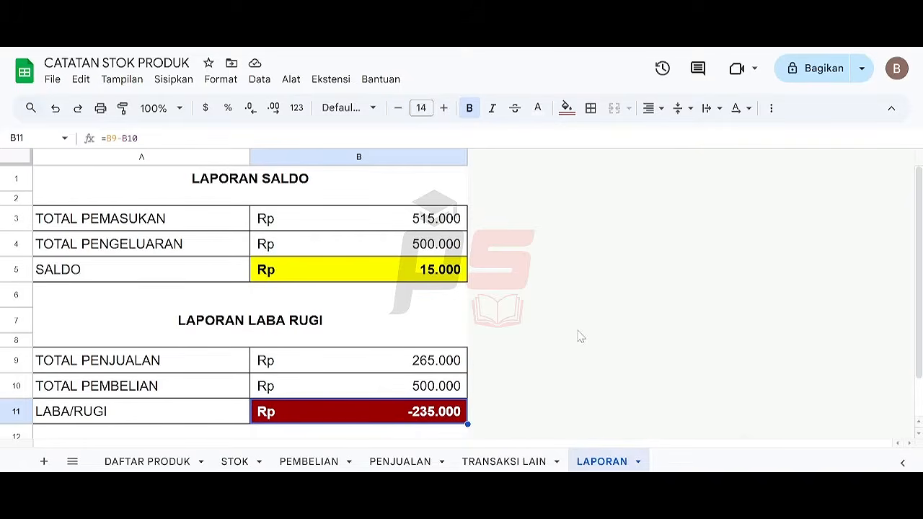
left_click(386, 384)
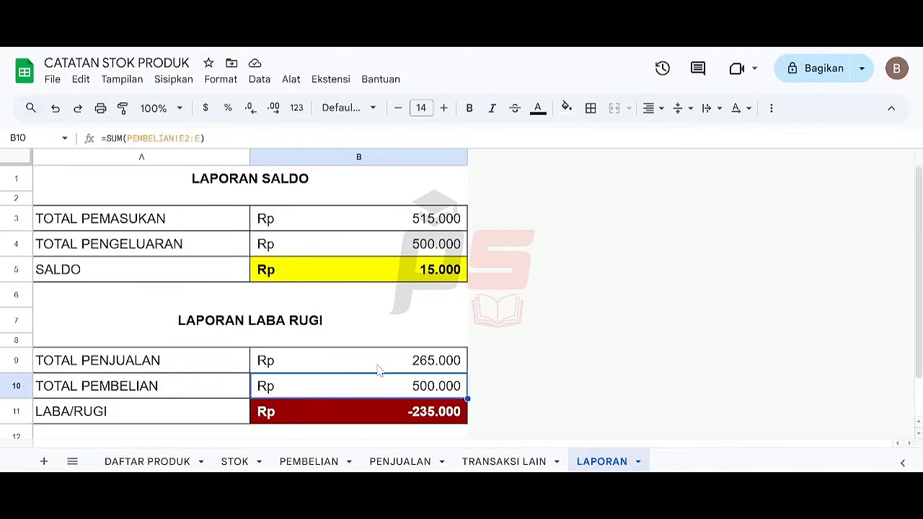
left_click(378, 368)
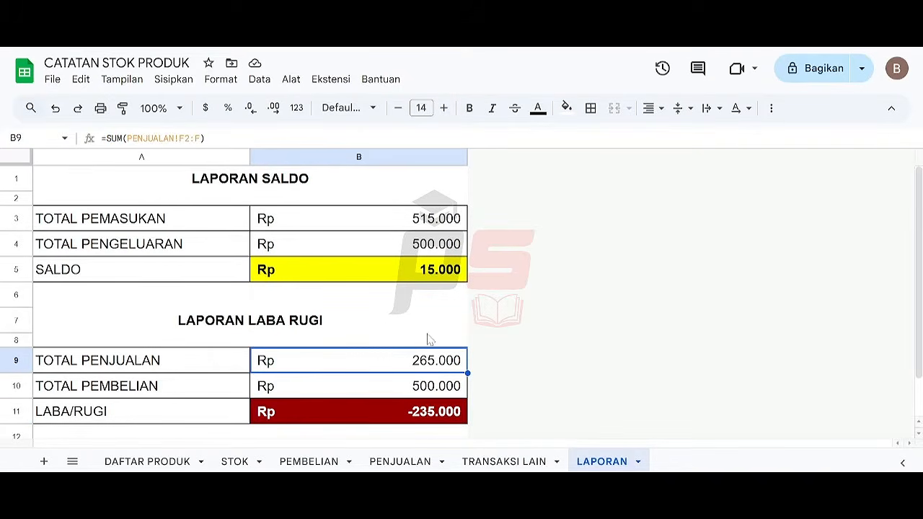
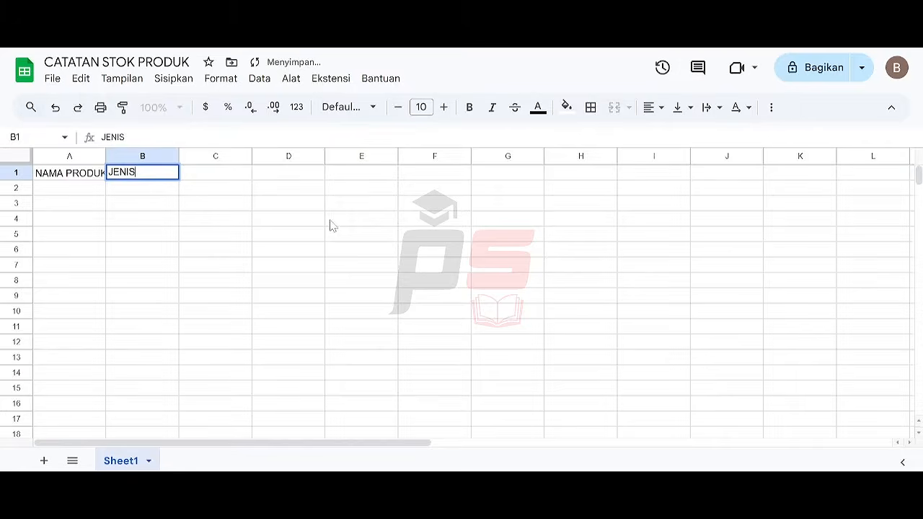
Step: Add the headers HARGA BELI in C1 and HARGA JUAL in D1 after the JENIS header
key("Tab")
type("HARGA BELI")
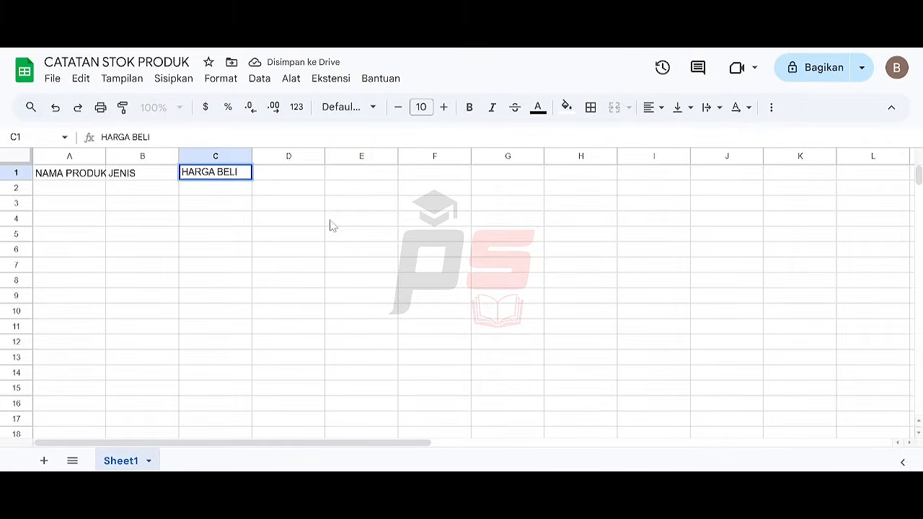
key("Tab")
type("HARGA JUAL")
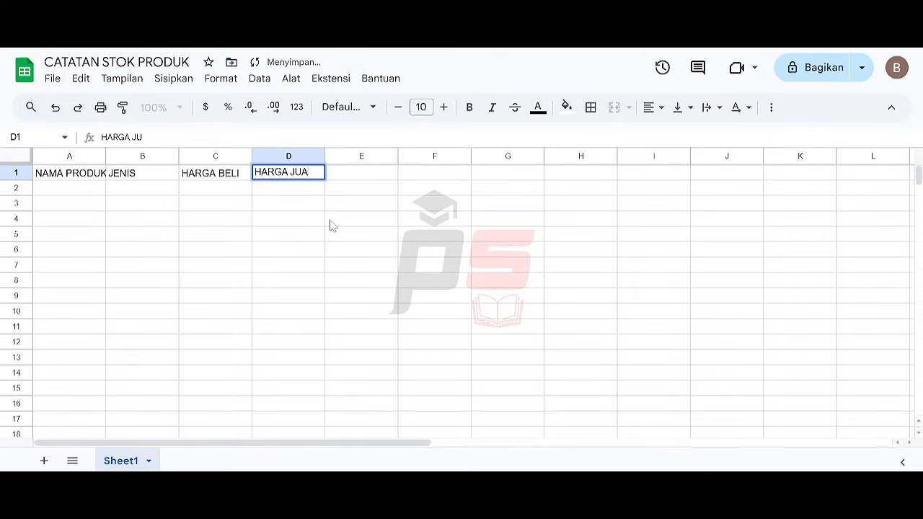
key("Return")
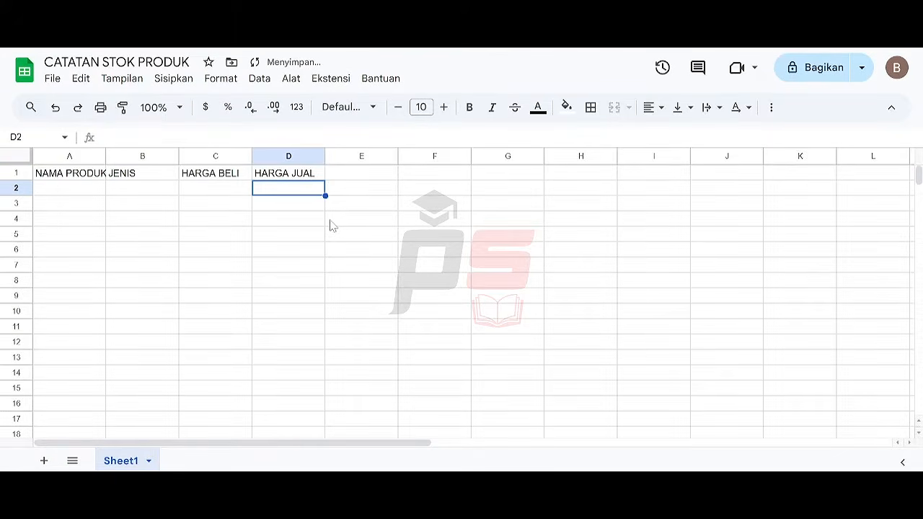
Step: Make the header cells A1:D1 bold with font size 12
key("Left")
key("Left")
key("Left")
key("Up")
key("shift+Right")
key("shift+Right")
key("shift+Right")
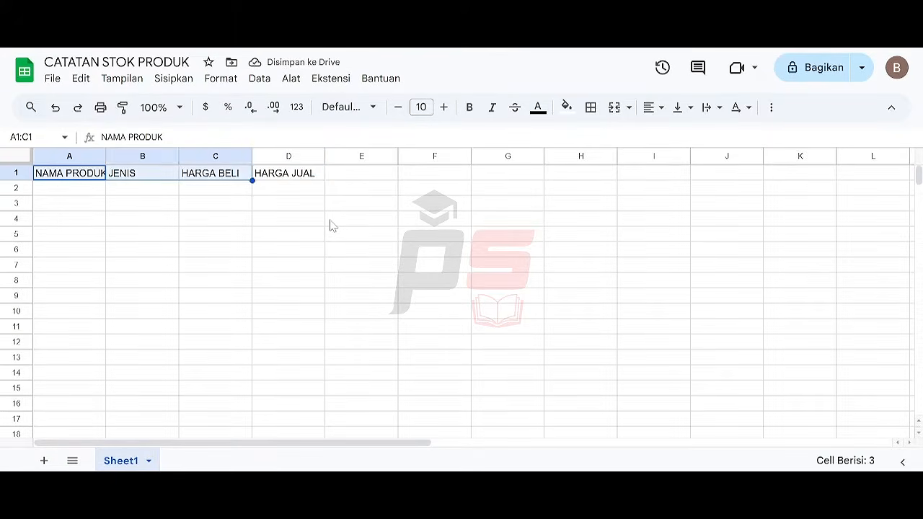
left_click(469, 106)
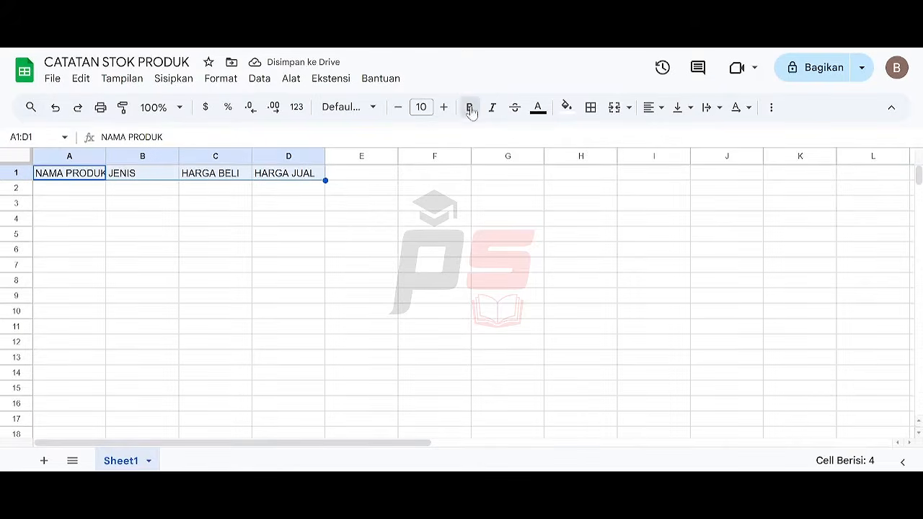
left_click(443, 106)
left_click(444, 107)
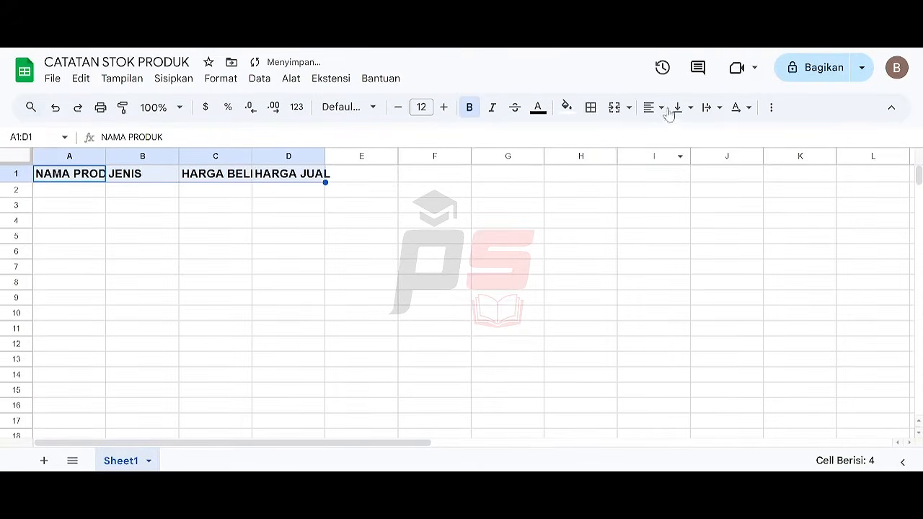
Step: Centre the A1:D1 headers horizontally and vertically and fill them with yellow
left_click(651, 107)
left_click(677, 136)
left_click(681, 106)
left_click(700, 136)
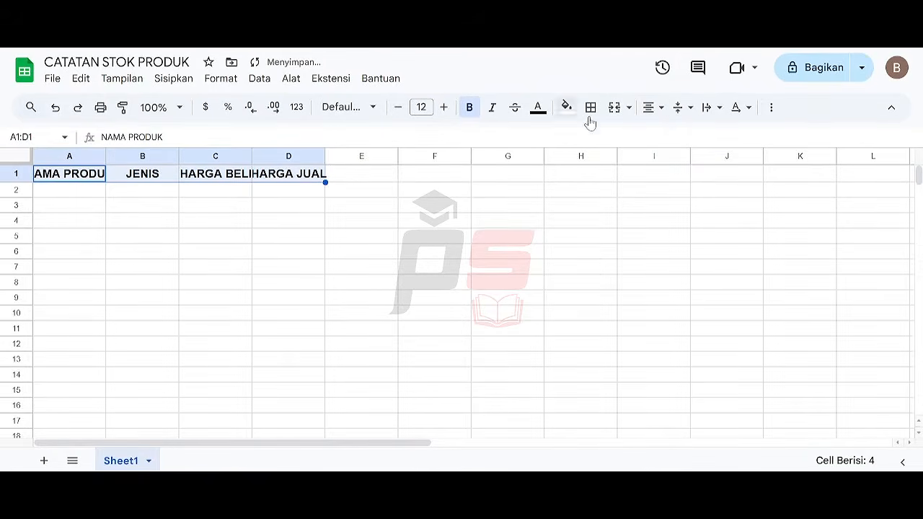
left_click(567, 106)
left_click(622, 176)
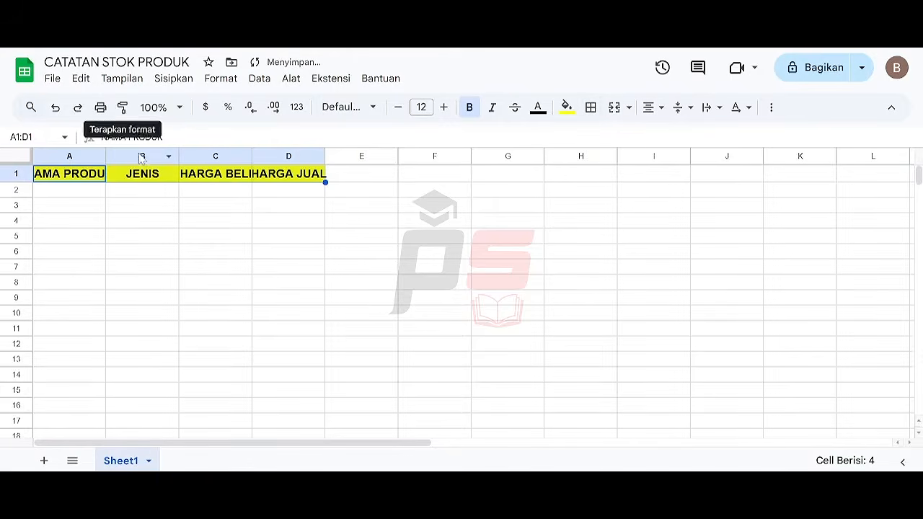
Step: Set the width of column A to 200 pixels
left_click(58, 156)
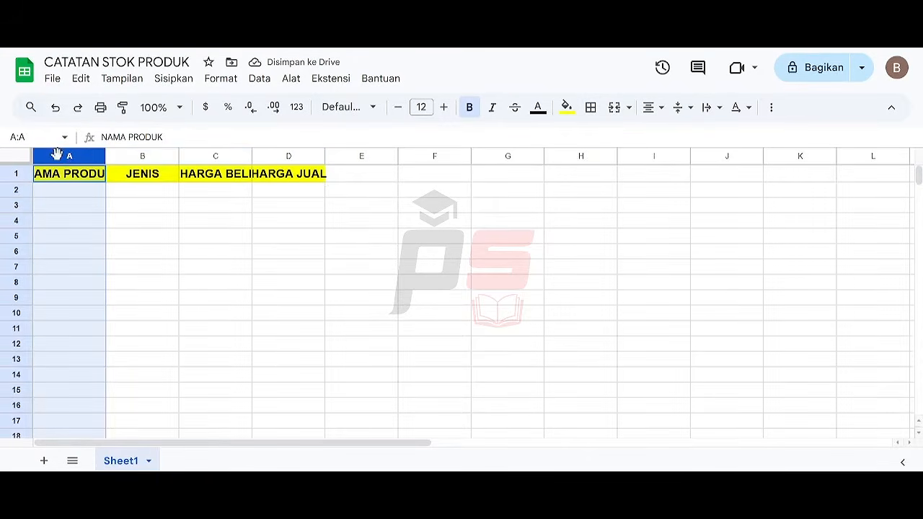
right_click(57, 154)
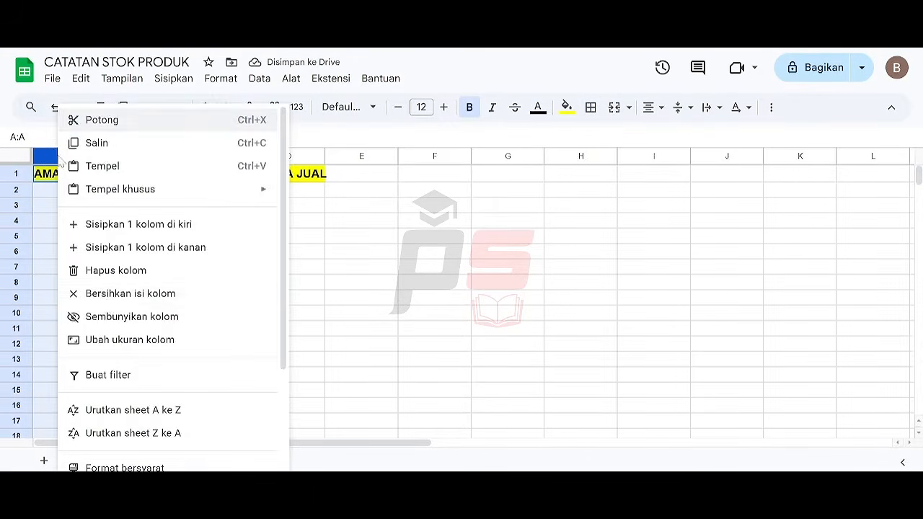
left_click(158, 340)
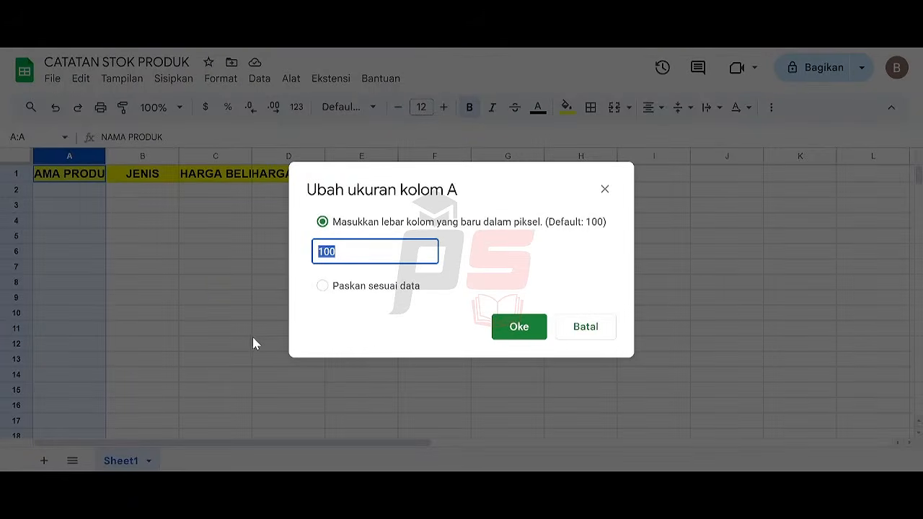
type("200")
left_click(514, 327)
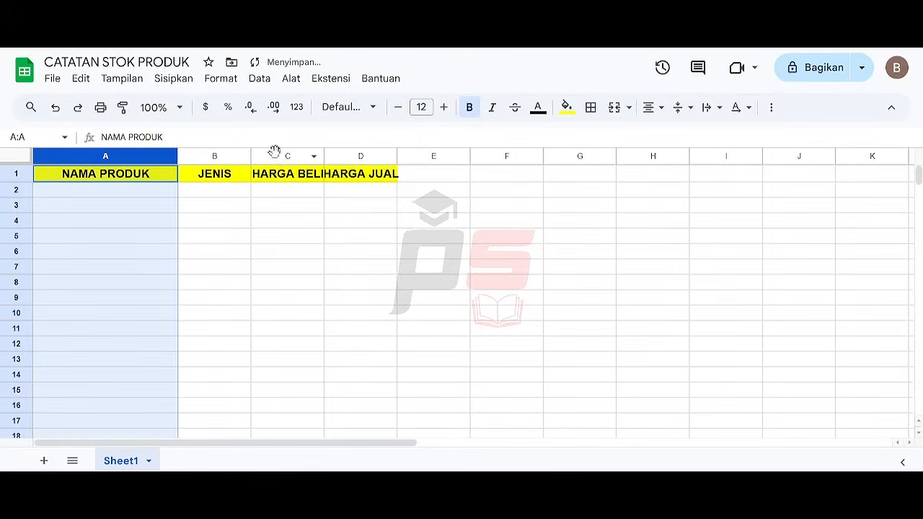
Step: Set the width of columns C and D, HARGA BELI and HARGA JUAL, to 150 pixels
left_click(275, 152)
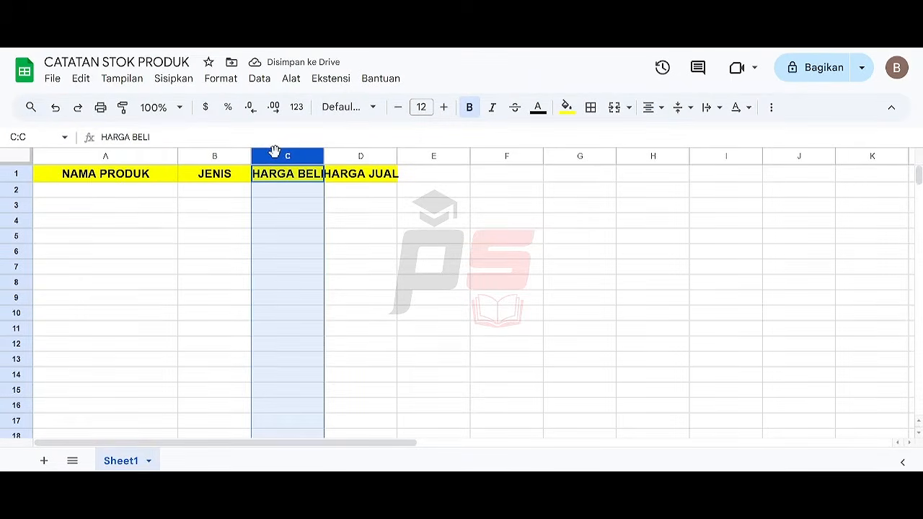
left_click(338, 156, "ctrl")
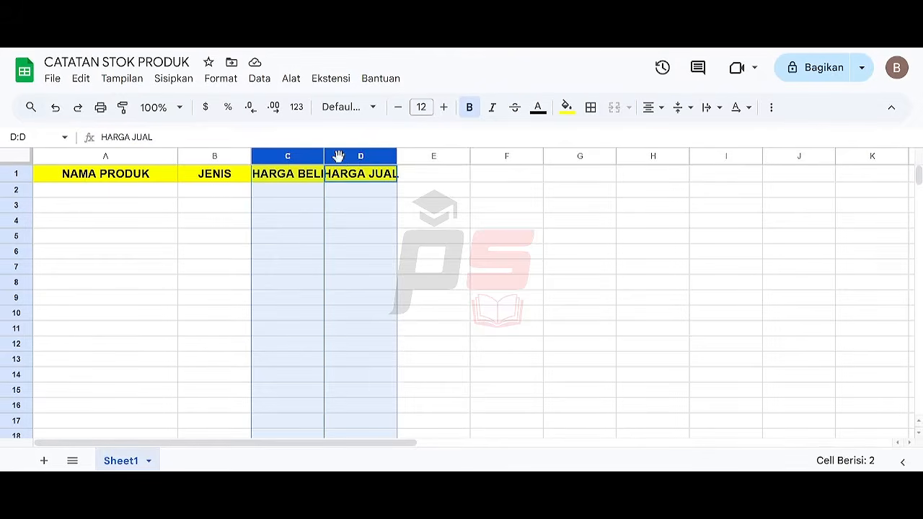
right_click(339, 156)
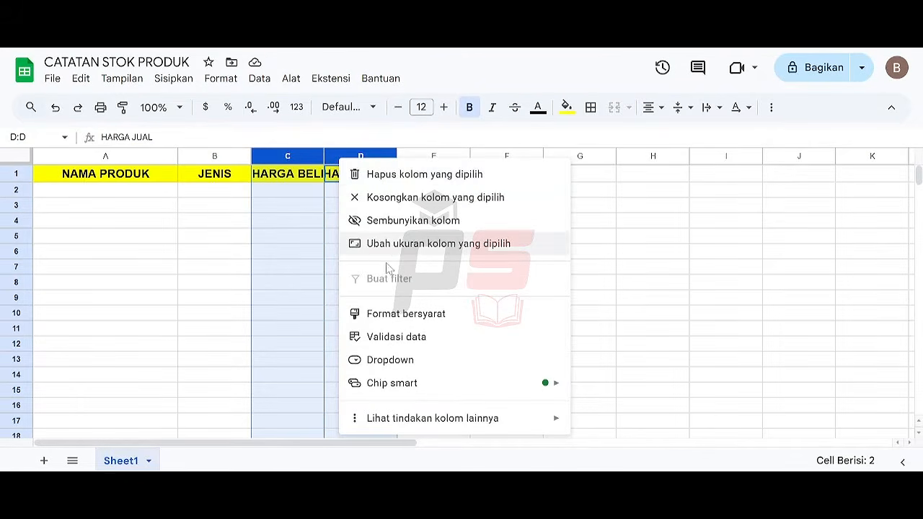
left_click(361, 245)
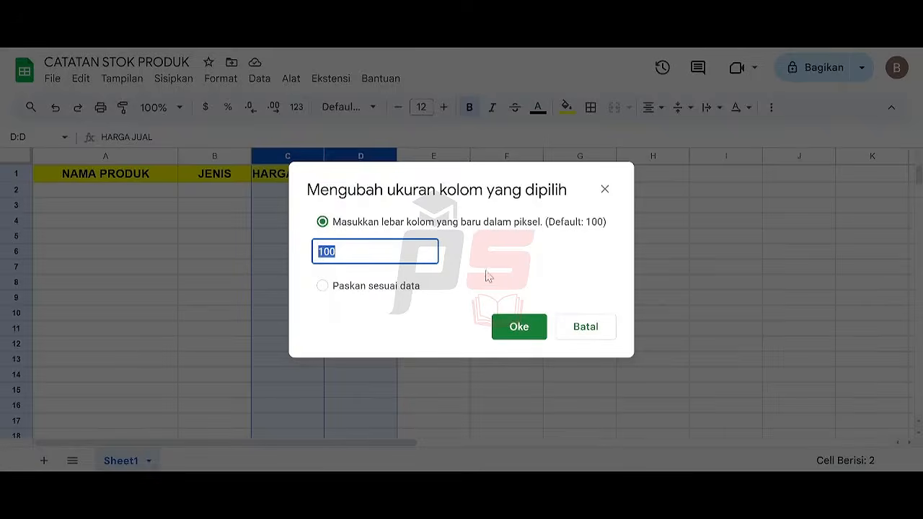
type("150")
left_click(515, 331)
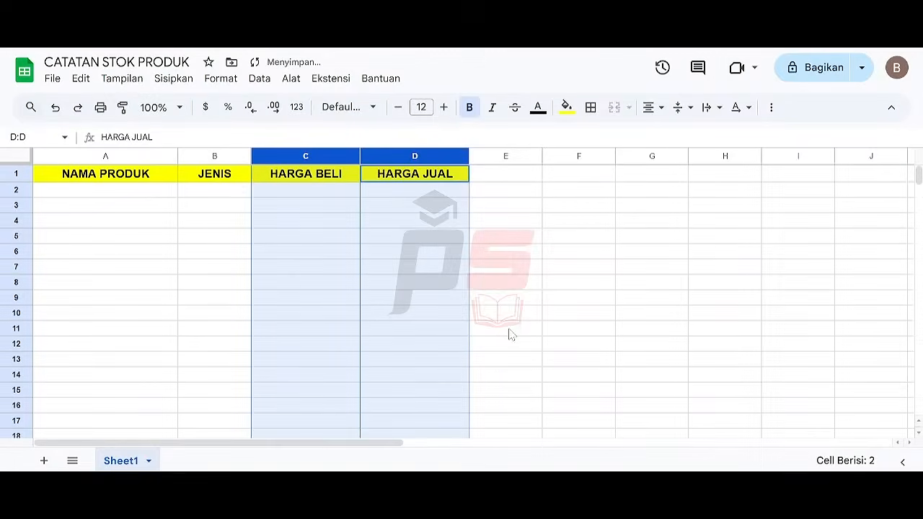
Step: Apply all borders and middle vertical alignment to the range A1:D1000
left_click(140, 194)
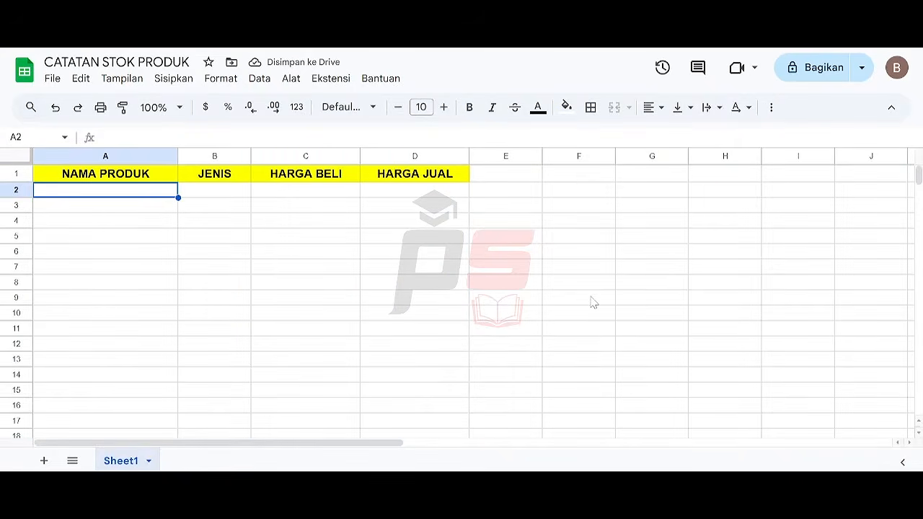
key("Up")
key("shift+Right")
key("shift+Right")
key("shift+Right")
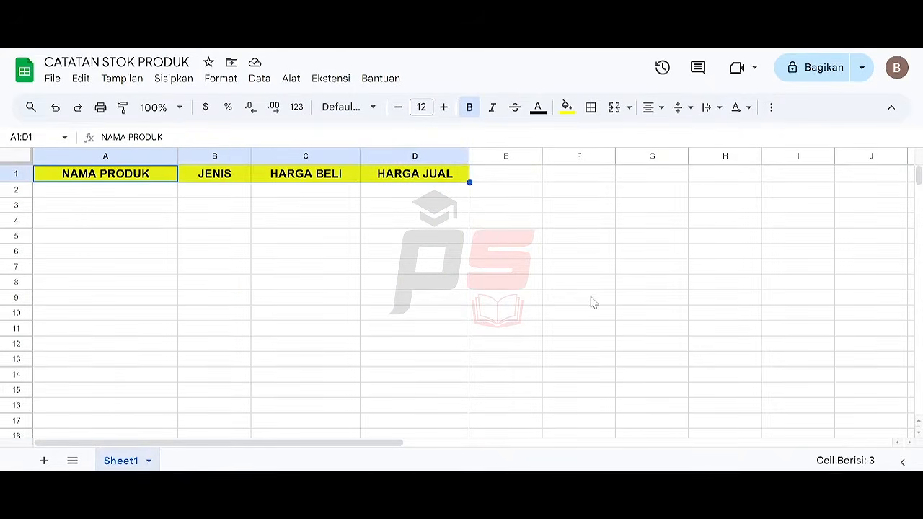
key("ctrl+shift+Down")
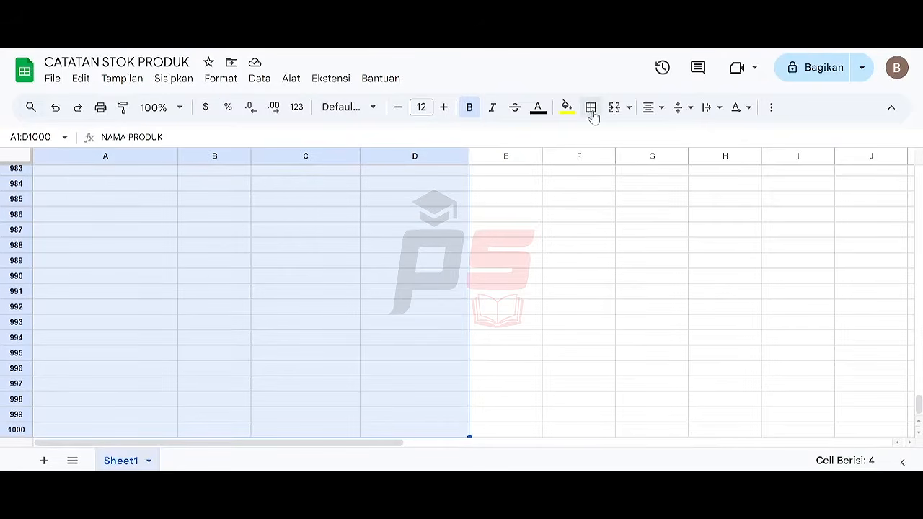
left_click(590, 109)
left_click(598, 144)
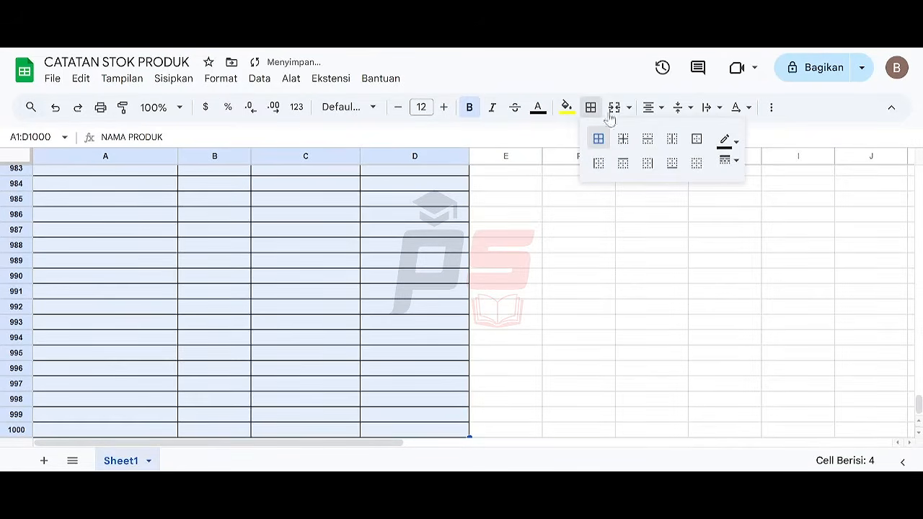
left_click(690, 108)
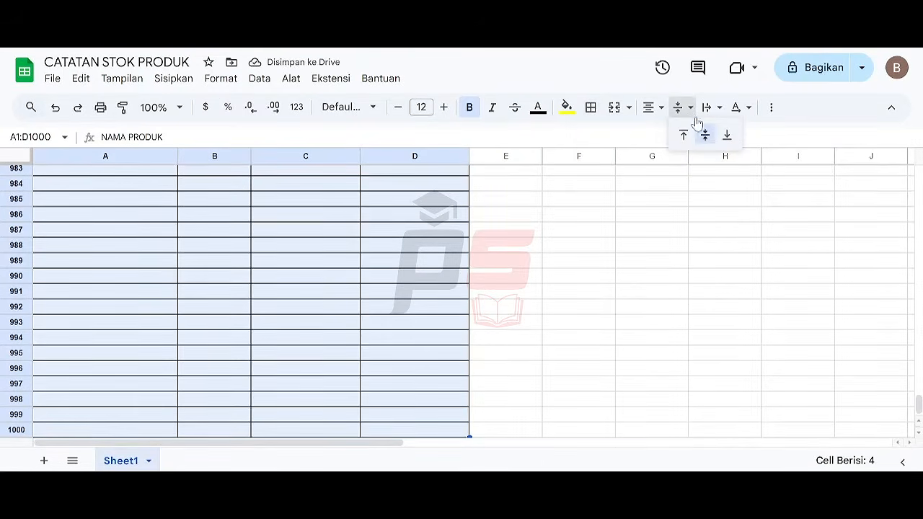
left_click(704, 136)
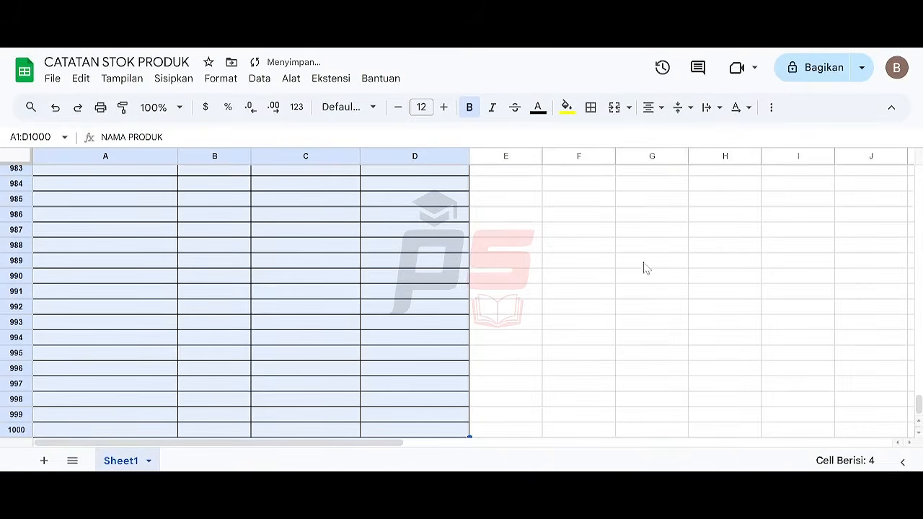
key("Right")
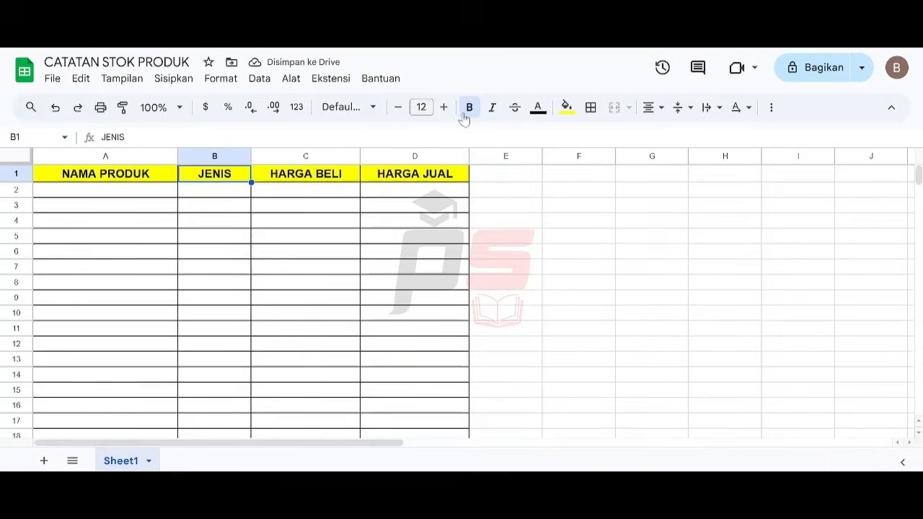
Step: Delete the empty columns E through Z
left_click(494, 156)
key("ctrl+shift+Right")
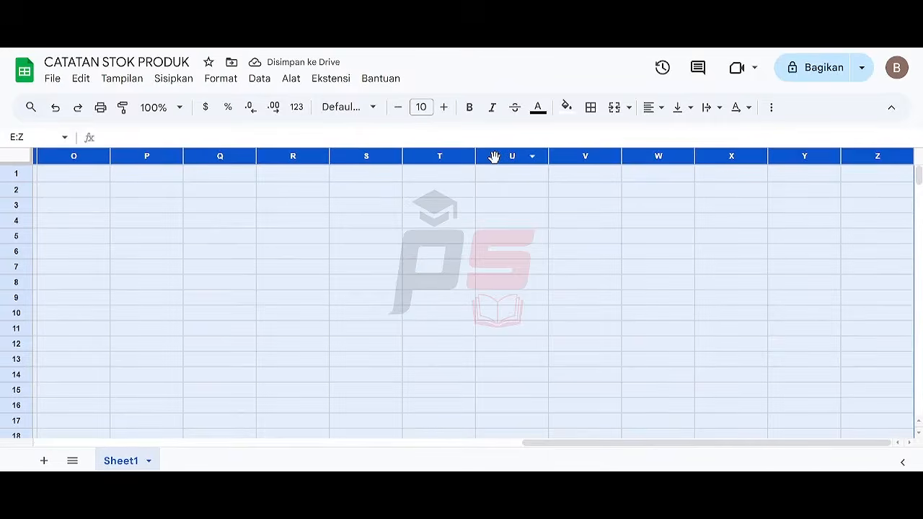
right_click(496, 165)
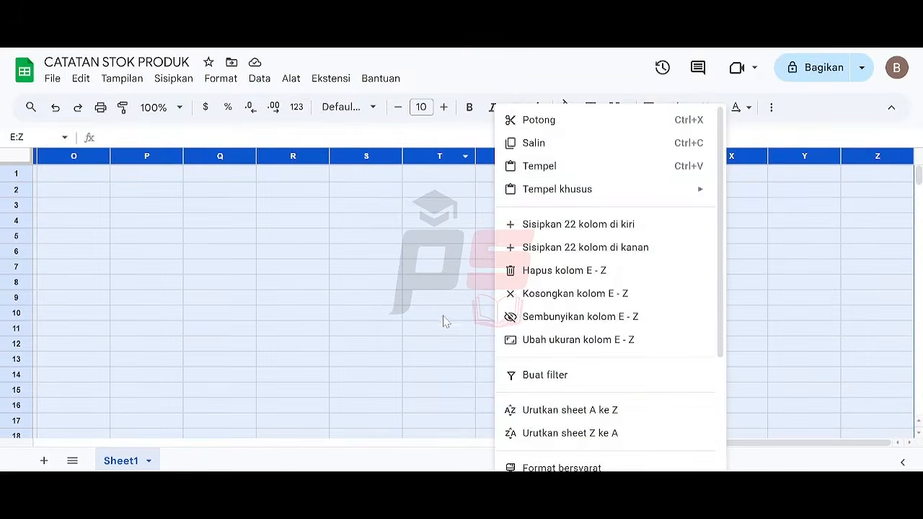
left_click(530, 272)
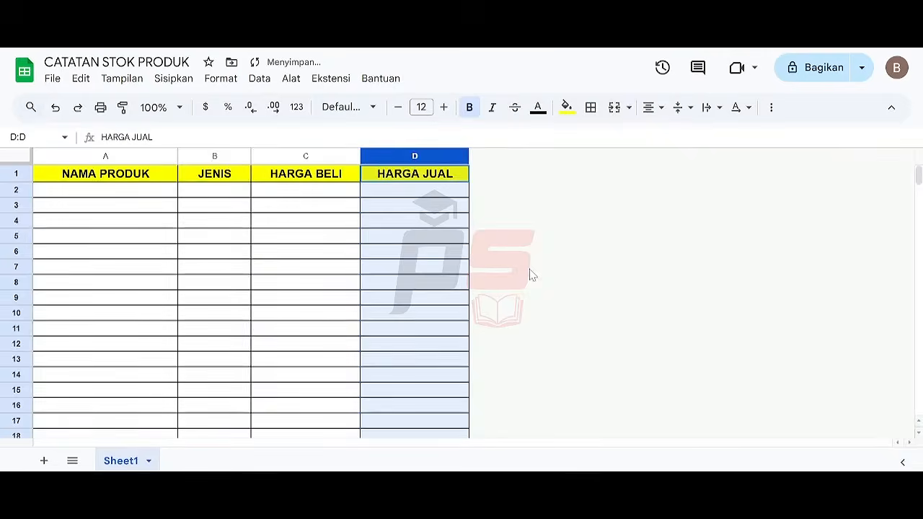
Step: Add a dropdown data validation rule to the JENIS cells B2:B1000
key("ctrl+Home")
key("Down")
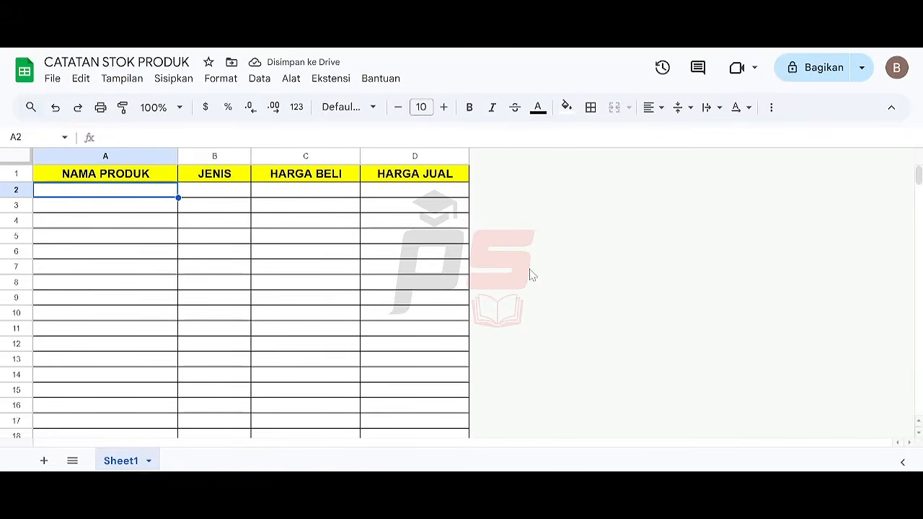
key("Right")
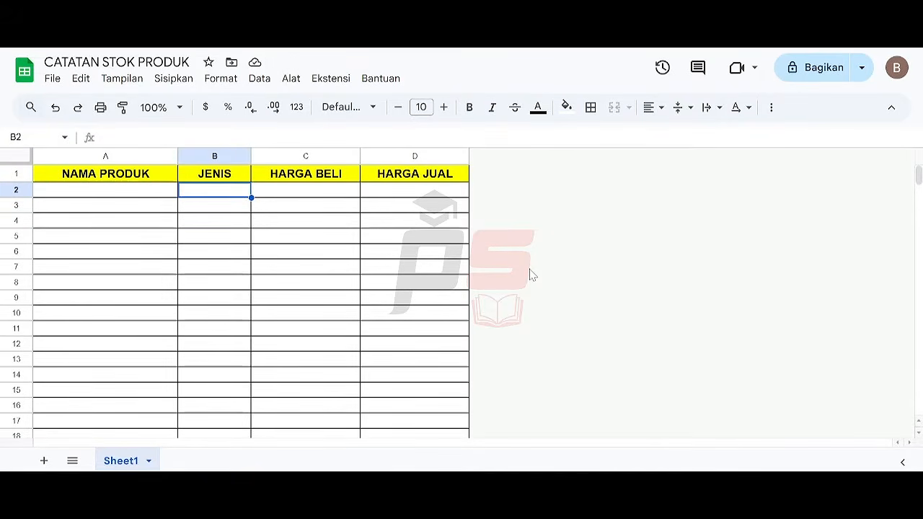
key("ctrl+shift+Down")
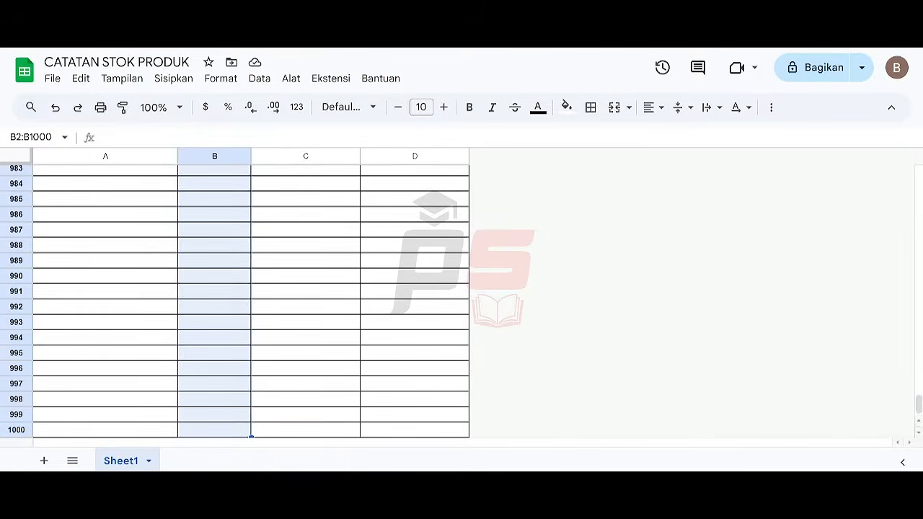
left_click(261, 81)
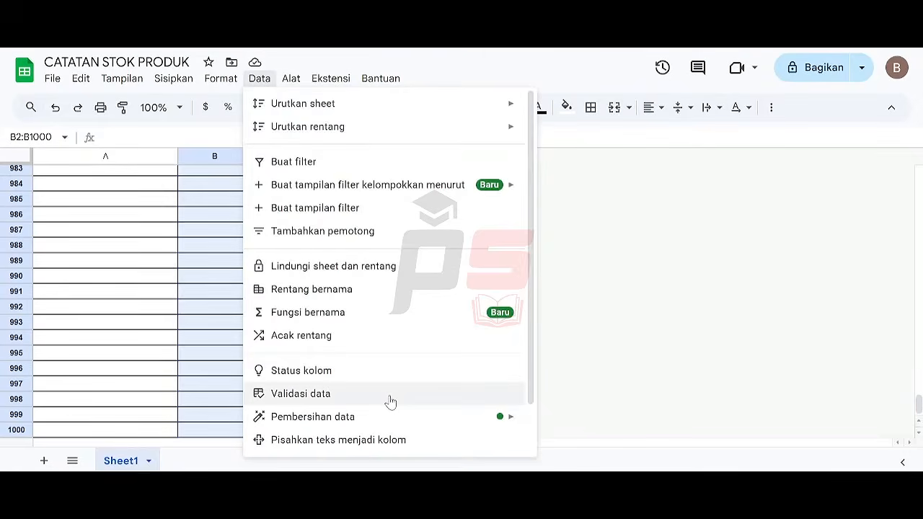
left_click(390, 398)
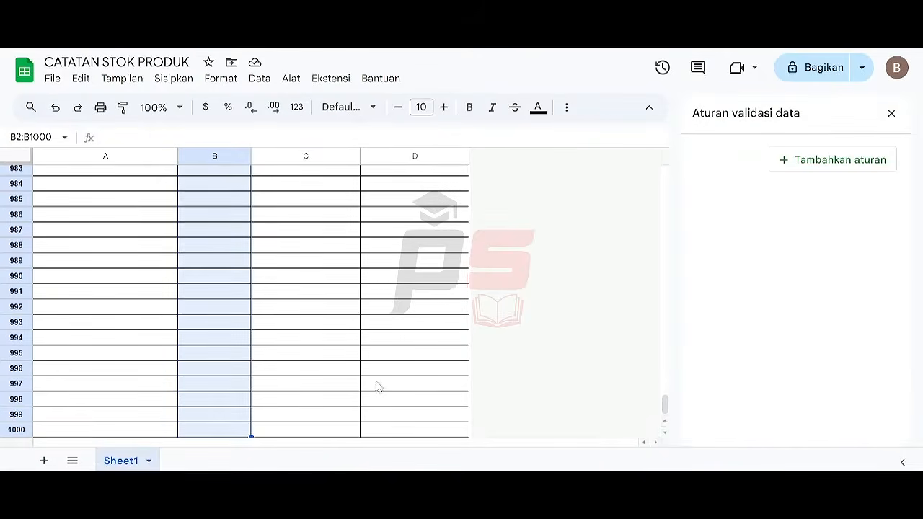
left_click(815, 162)
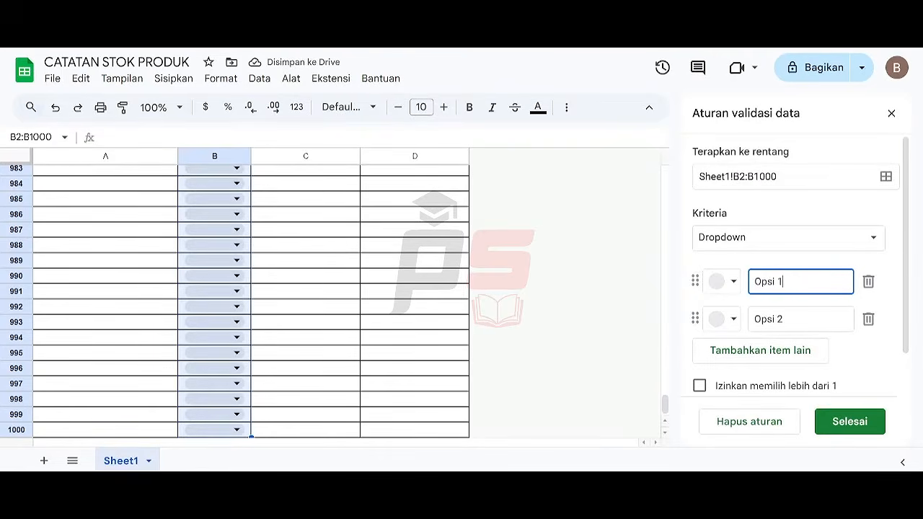
Step: Define the dropdown options as Barang and Jasa and save the rule
left_click_drag(785, 282, 743, 281)
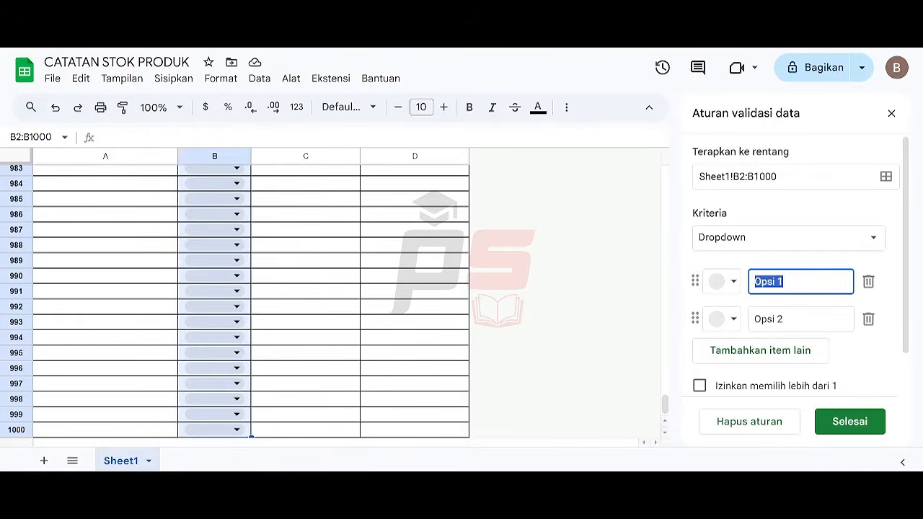
type("Barang")
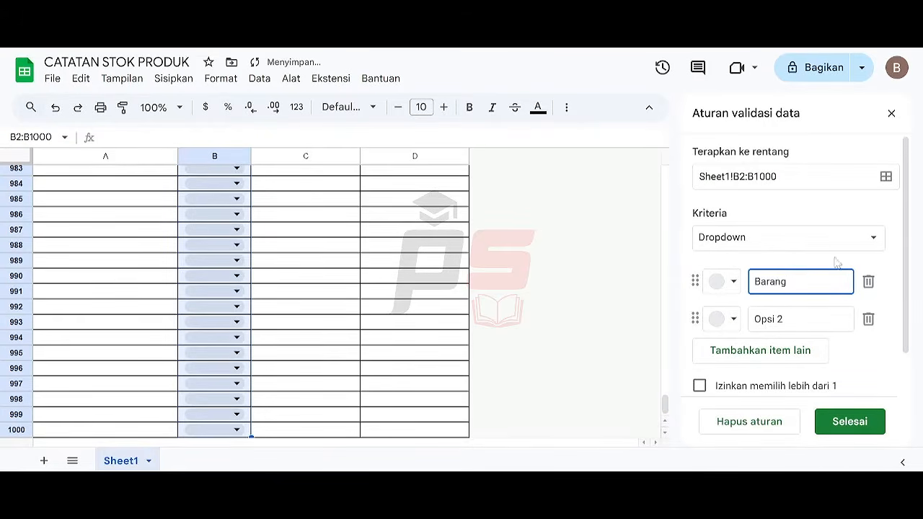
key("Return")
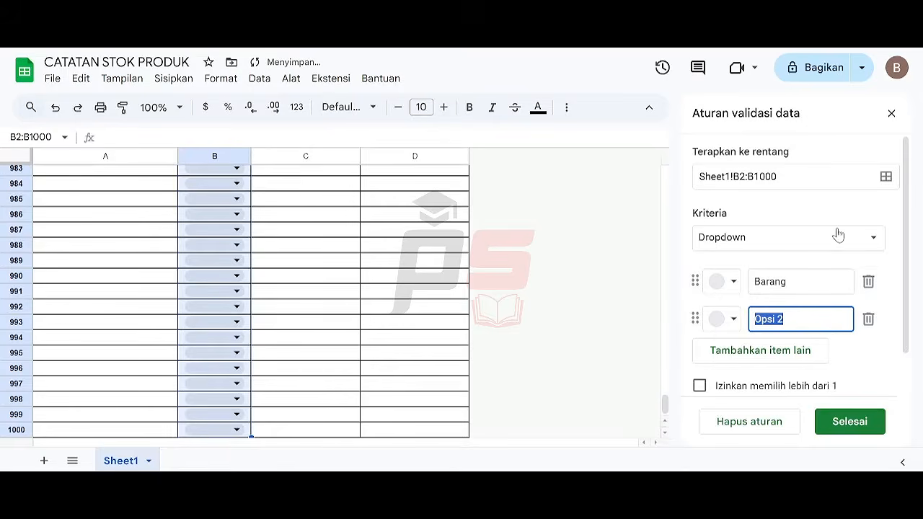
type("Jasa")
left_click(868, 423)
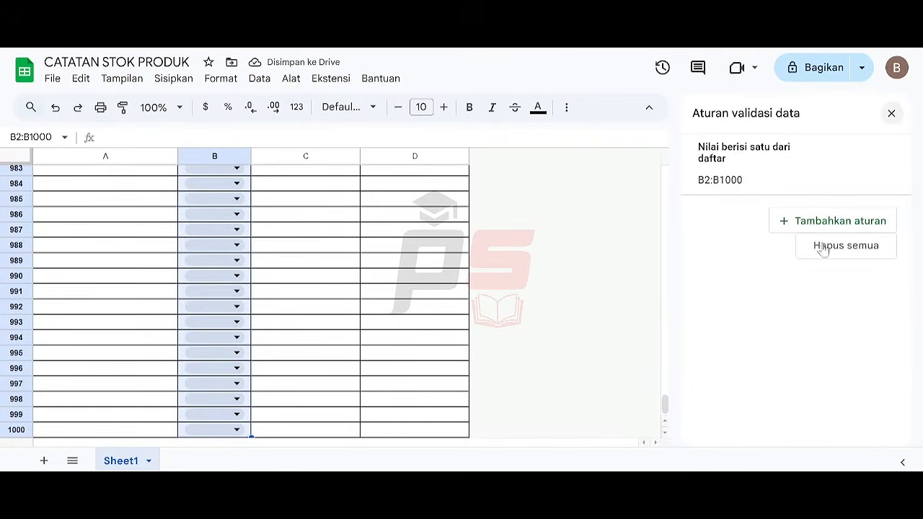
Step: Test the dropdown in cell B2 by choosing Barang and then Jasa
left_click_drag(665, 408, 644, 152)
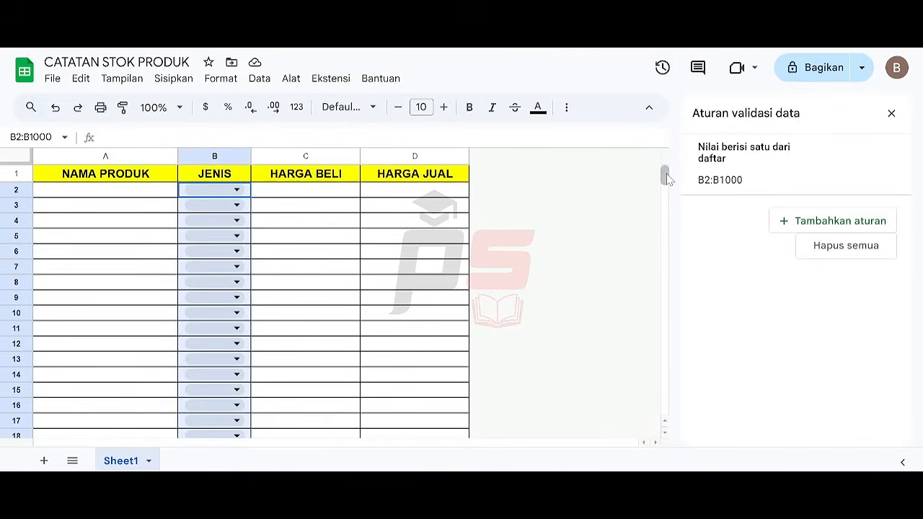
left_click(237, 190)
left_click(203, 211)
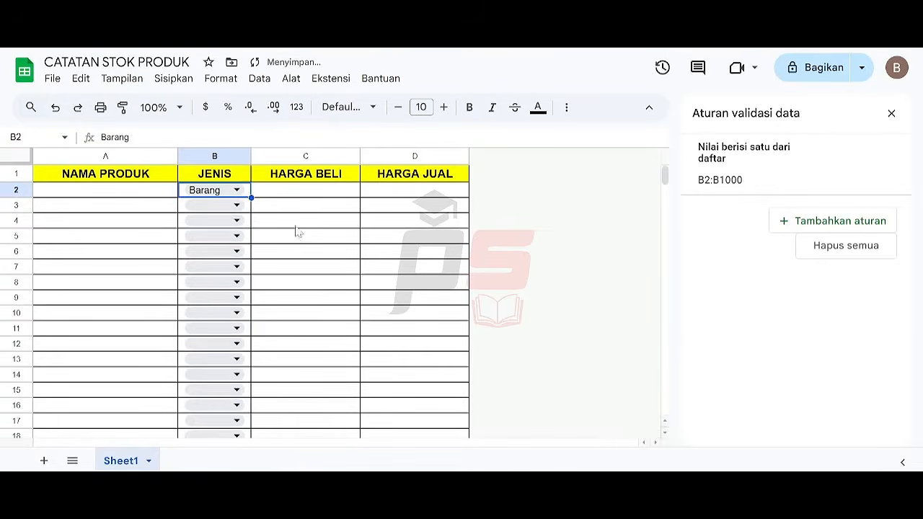
left_click(236, 190)
left_click(226, 239)
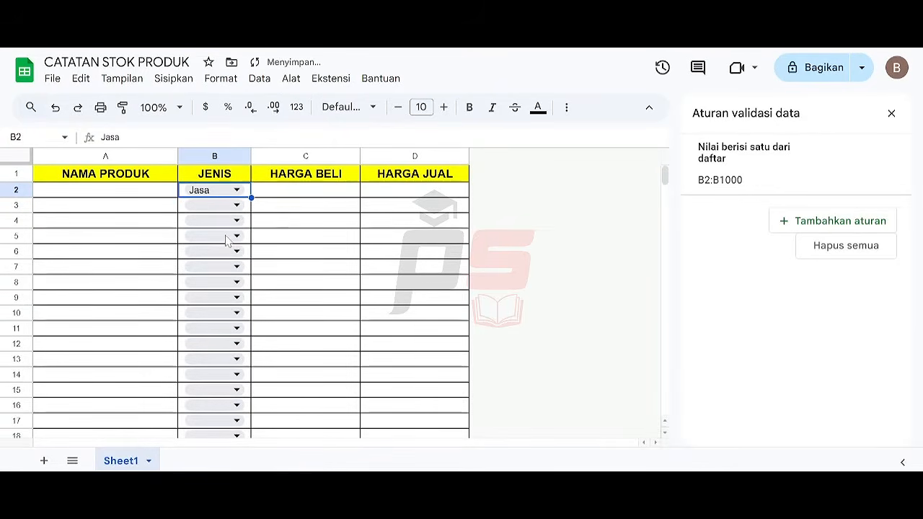
Step: Close the data validation settings and center the JENIS cells B2:B1000 horizontally
key("ctrl+shift+Down")
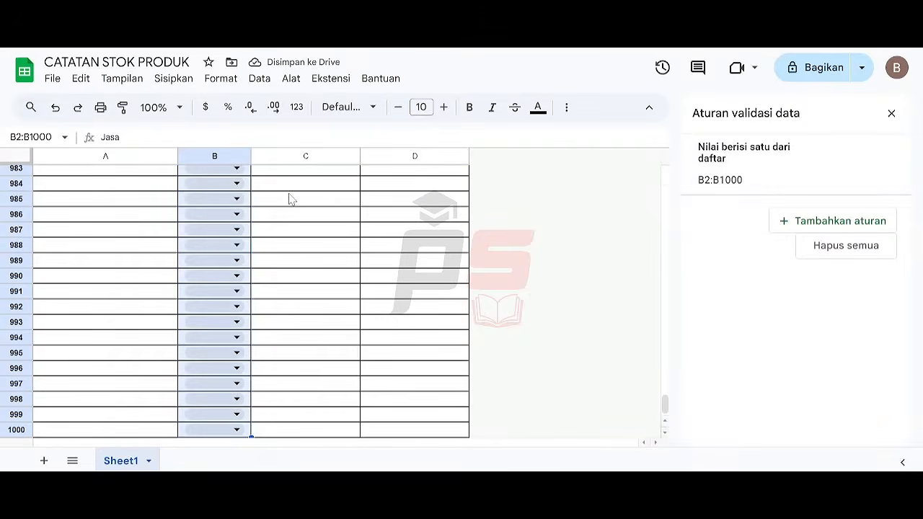
left_click(892, 114)
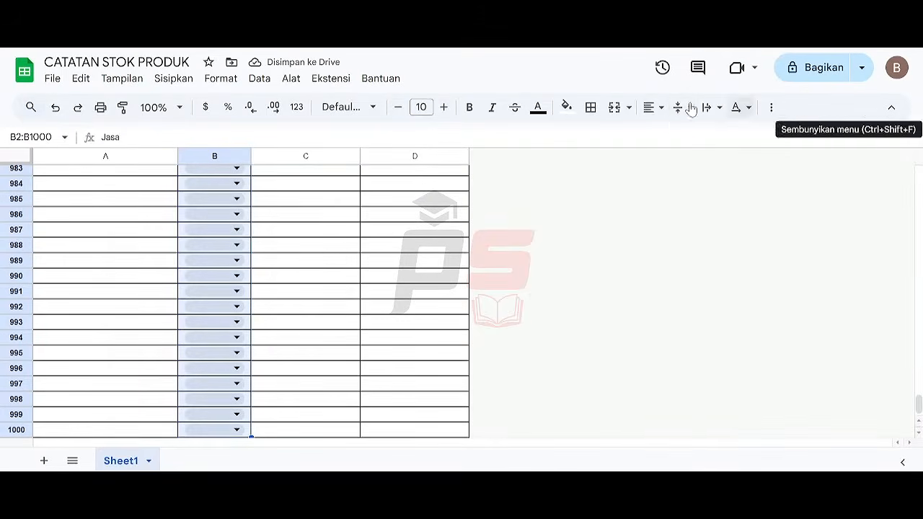
left_click(651, 107)
left_click(675, 136)
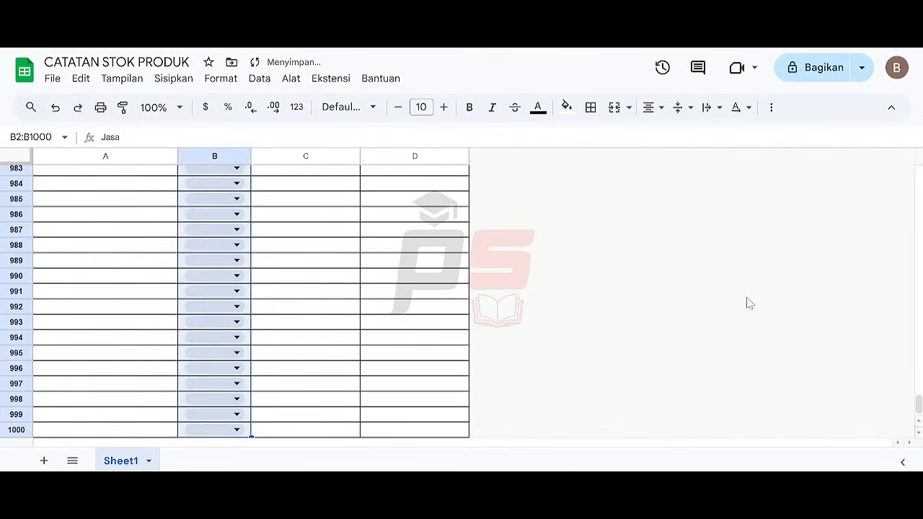
Step: Clear the test choice from cell B2
key("Right")
key("Up")
key("Left")
key("Down")
key("Delete")
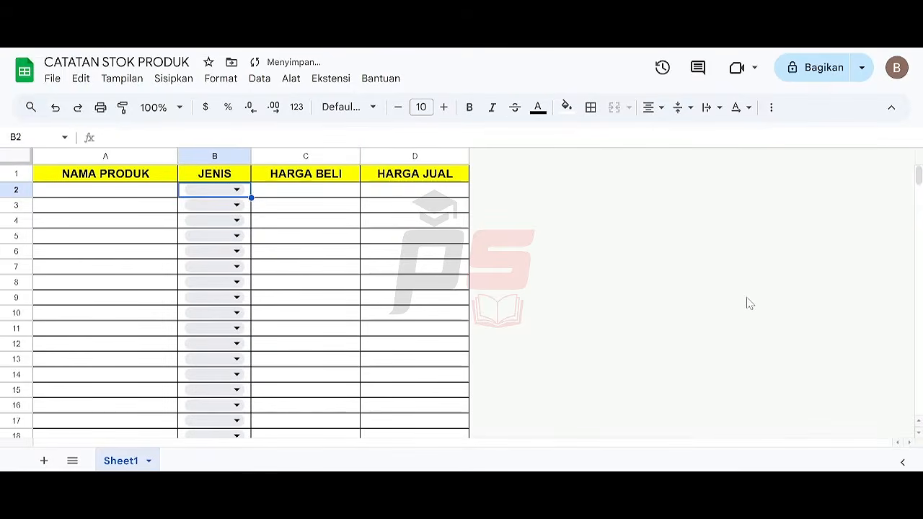
Step: Enter 3 in cell C2 as a test value and apply the Akuntansi number format to C2:D1000
key("Right")
type("3")
key("Right")
key("Left")
key("shift+Right")
key("ctrl+shift+Down")
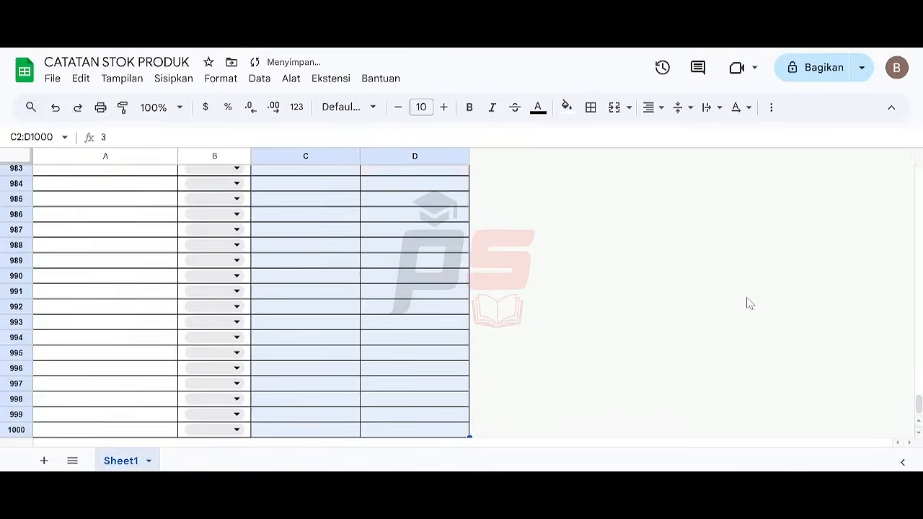
left_click(221, 78)
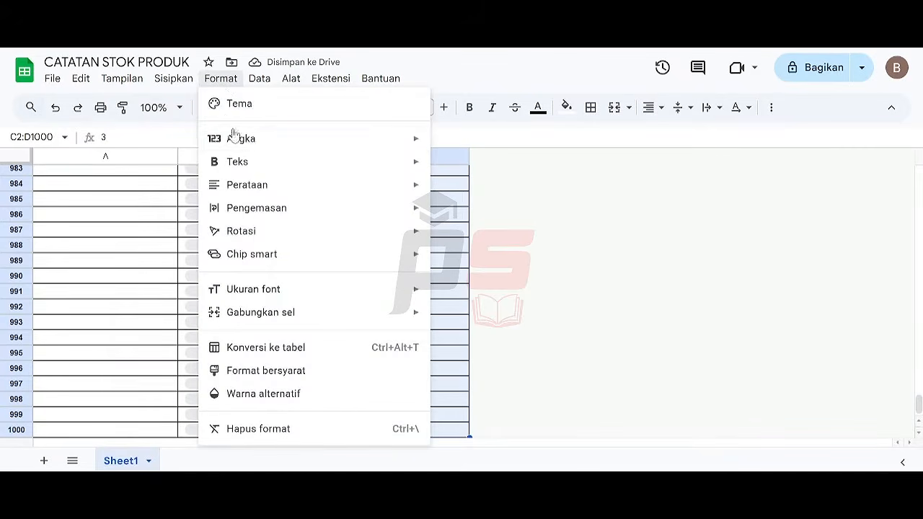
mouse_move(264, 144)
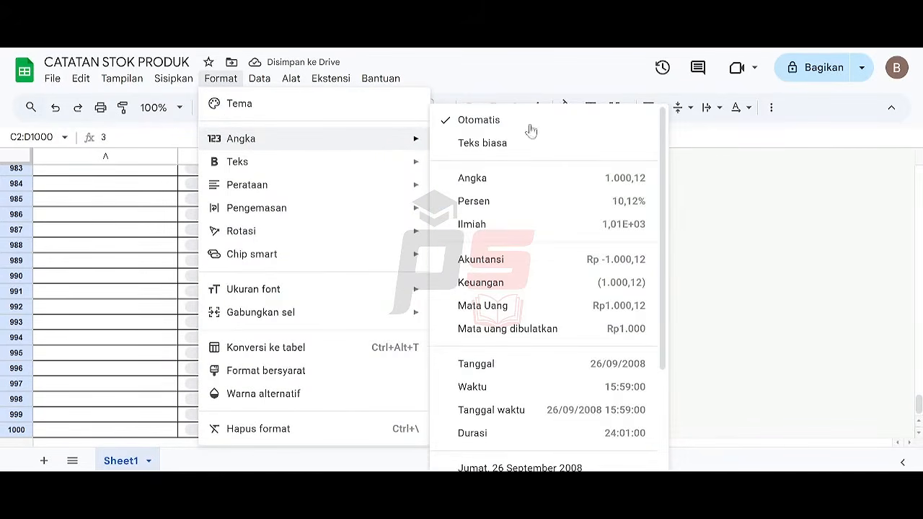
left_click(542, 260)
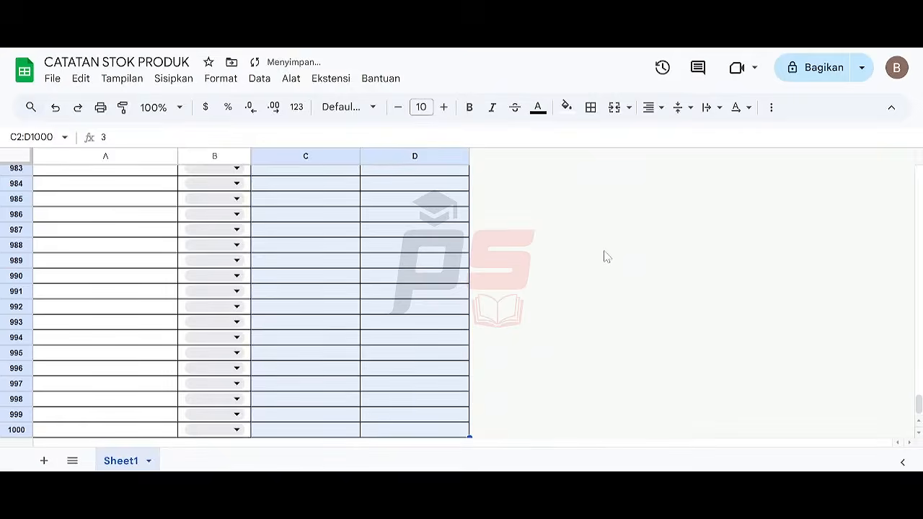
Step: Remove the decimal places from the price cells C2:D1000 and check the result in C2
key("Left")
key("Up")
key("Down")
key("Right")
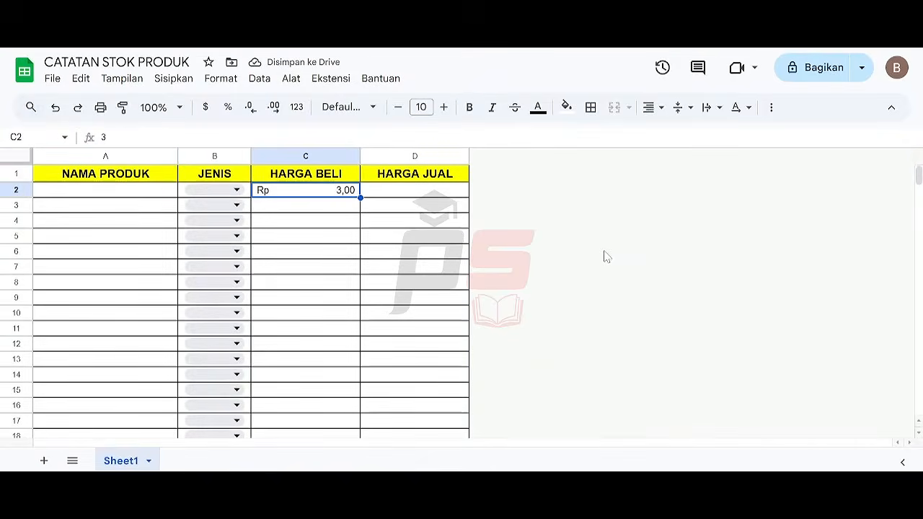
key("shift+Right")
key("ctrl+shift+Down")
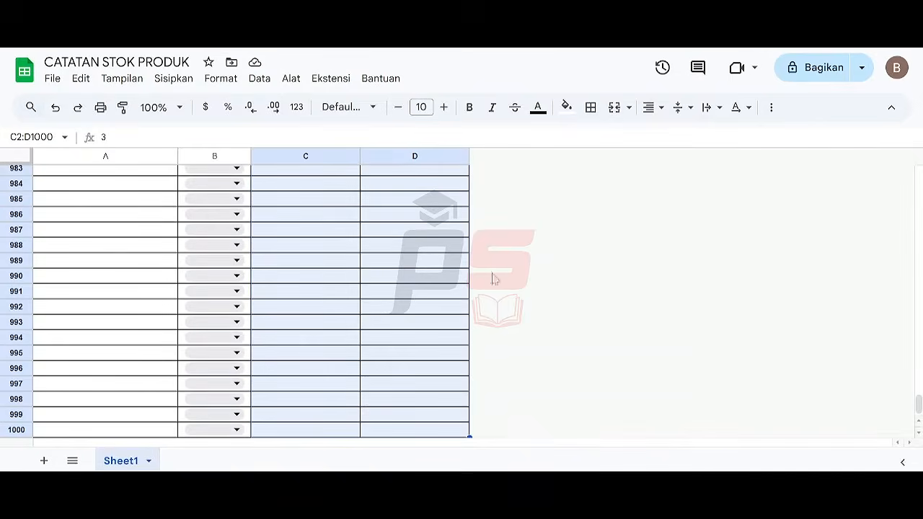
left_click(250, 108)
key("Left")
key("Up")
key("Down")
key("Right")
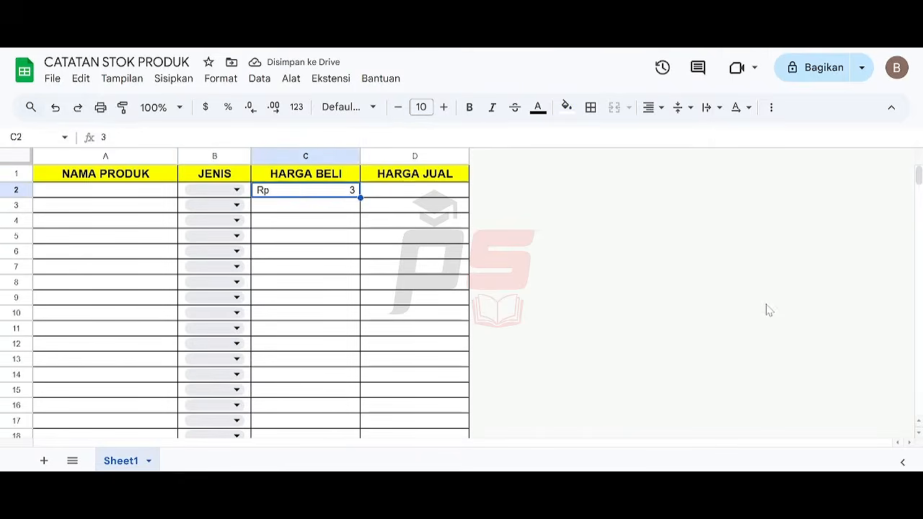
Step: Enter 3 in cell D2 to test the HARGA JUAL number format
key("Right")
type("3")
key("Return")
Step: Clear the test values from C2:D2 and return to cell A2
key("Up")
key("shift+Left")
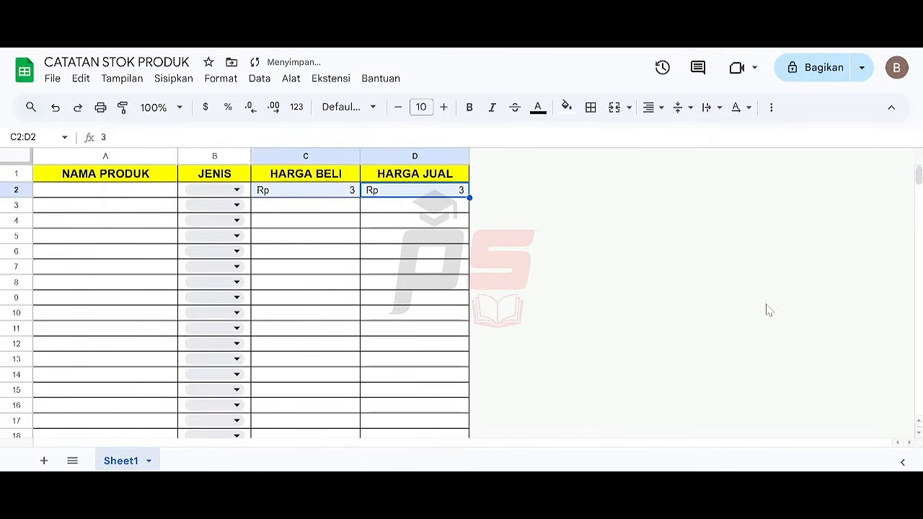
key("Delete")
key("Left")
key("Left")
key("Left")
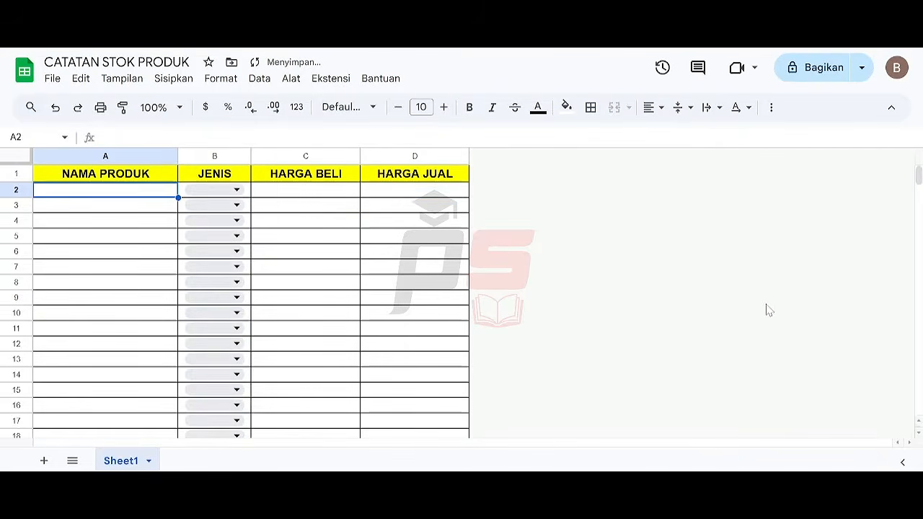
Step: Rename the sheet Sheet1 as DAFTAR PRODUK
key("Up")
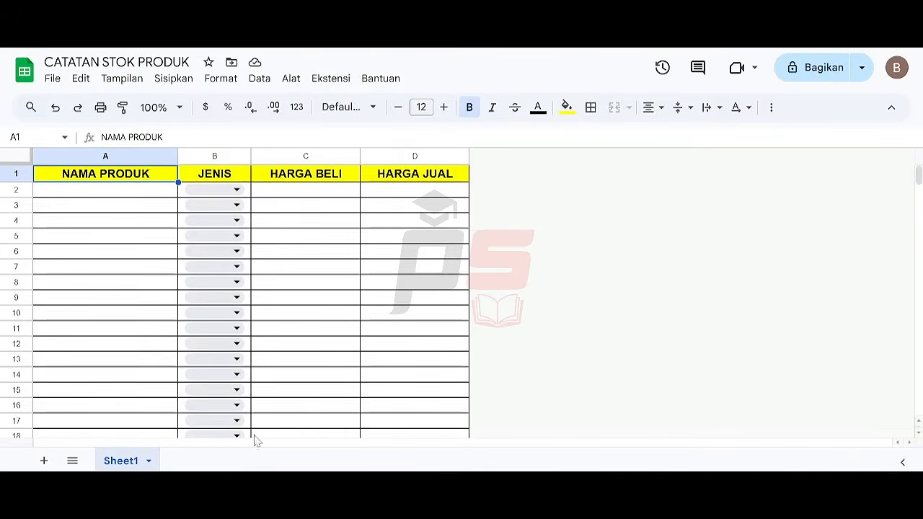
left_click(149, 462)
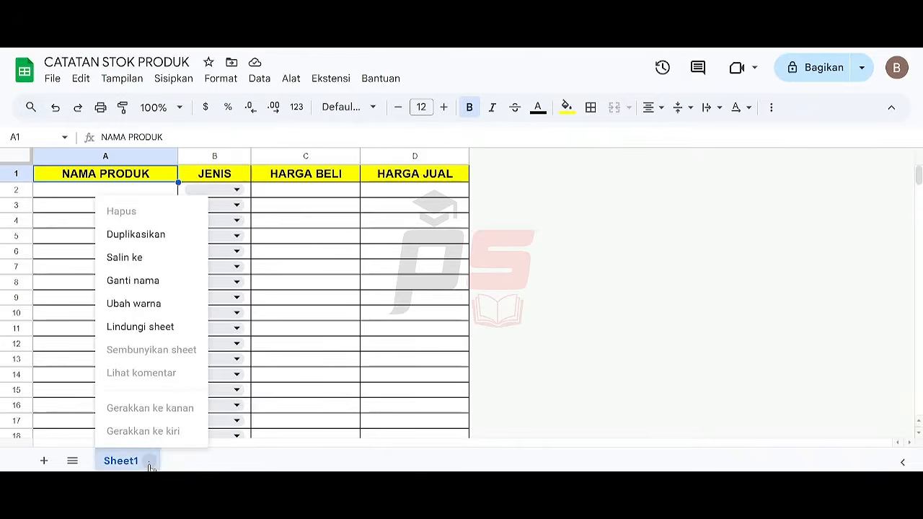
left_click(169, 282)
type("D")
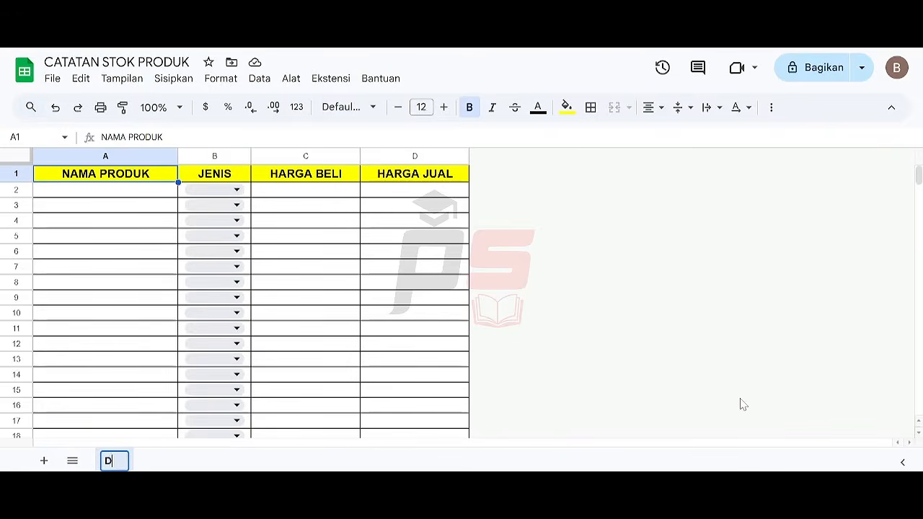
type("AFTAR PRODUK")
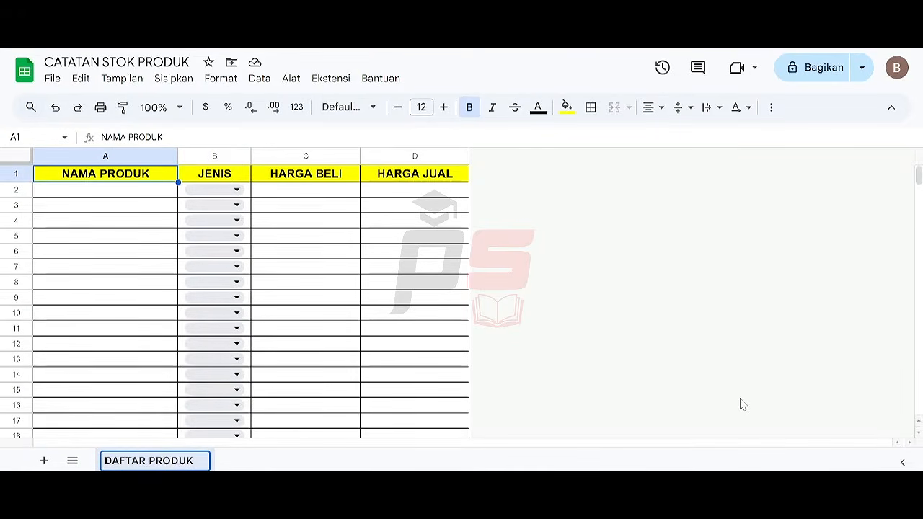
key("Return")
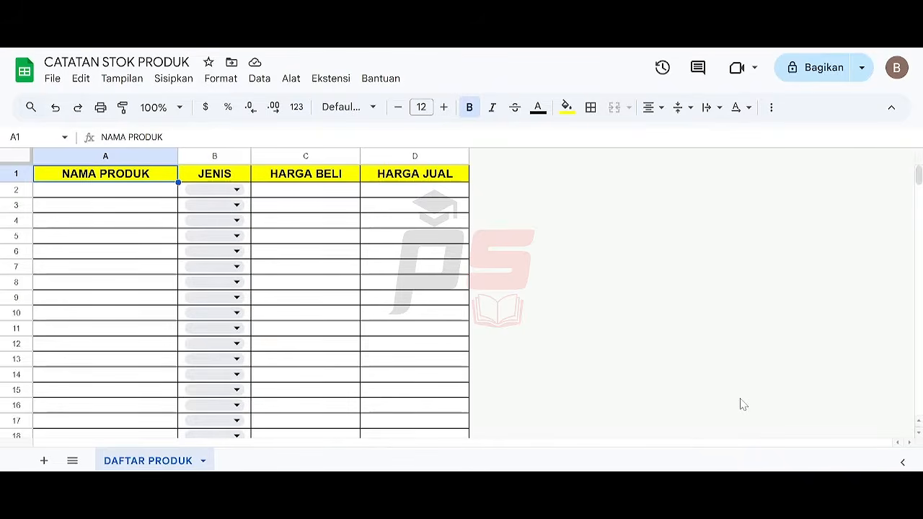
Step: Add a new sheet and name it PEMBELIAN
left_click(44, 461)
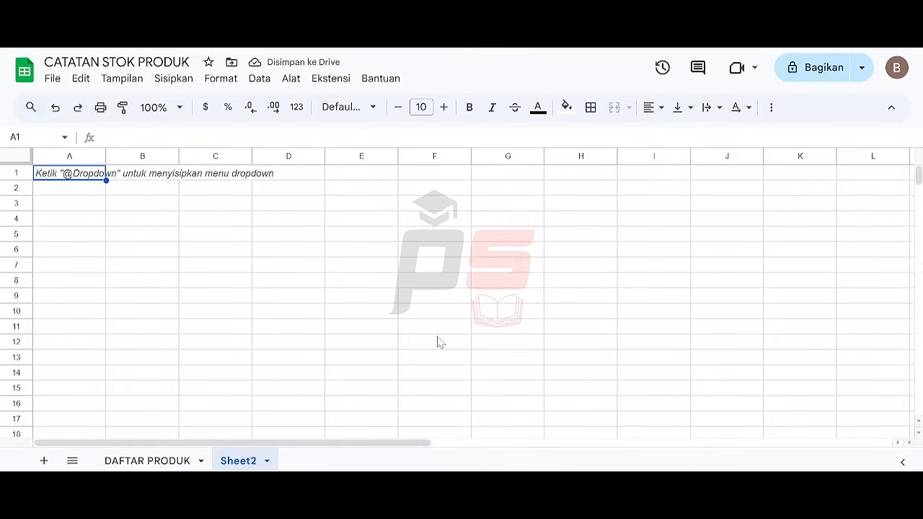
left_click(266, 461)
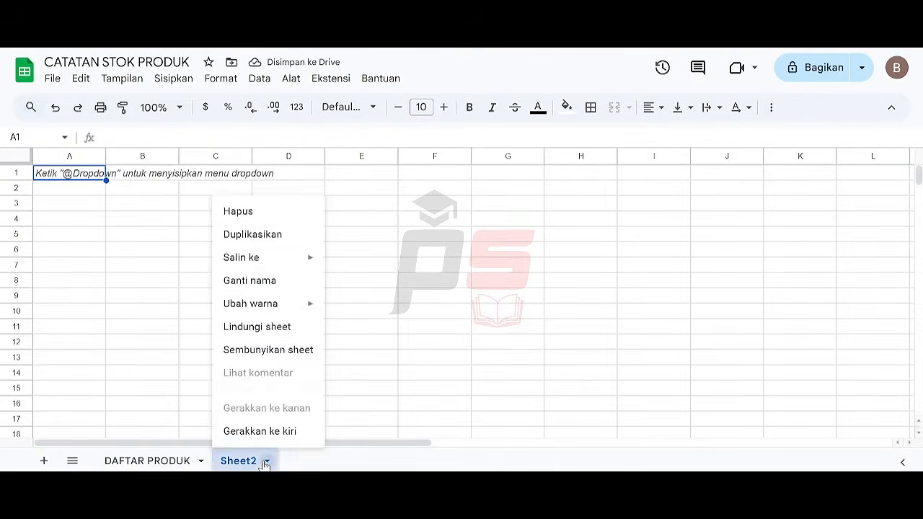
left_click(291, 282)
type("PEMBELIAN")
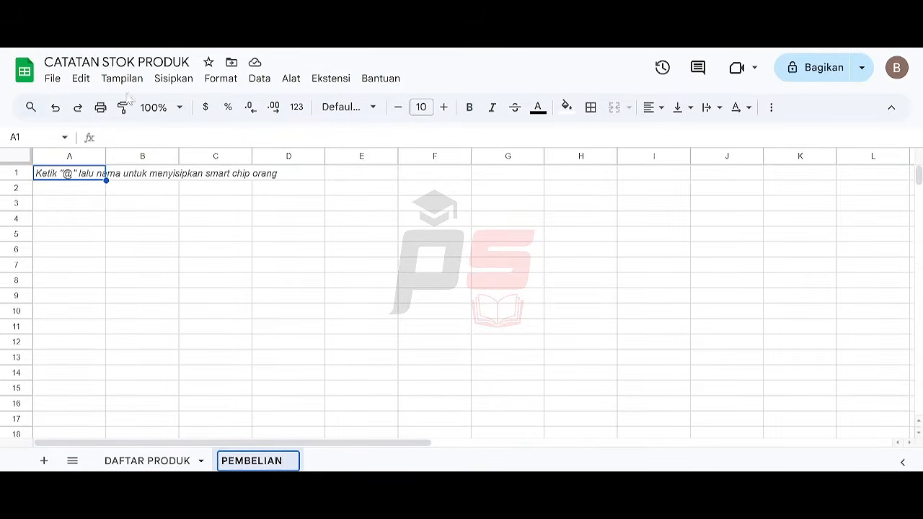
left_click(70, 178)
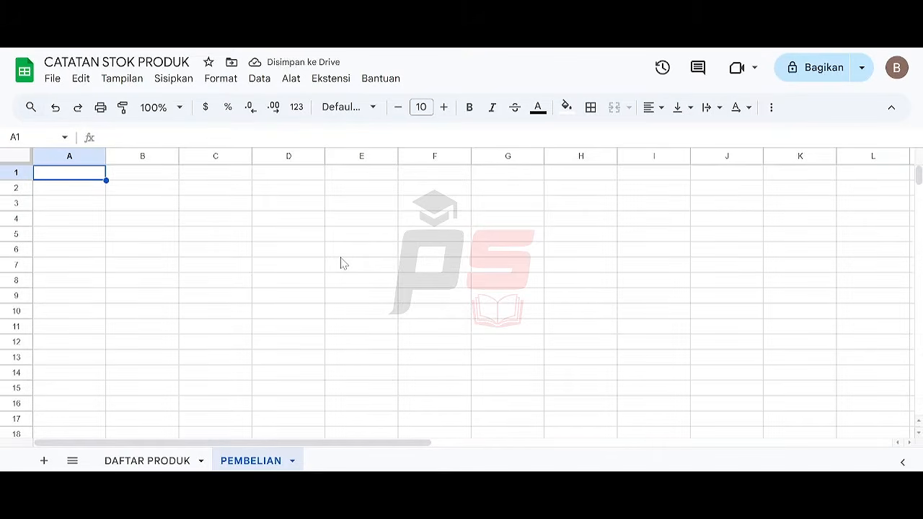
Step: Enter the headers TANGGAL, NAMA PRODUK, HARGA, JUMLAH and TOTAL in cells A1:E1 of the PEMBELIAN sheet
type("TANGGAL")
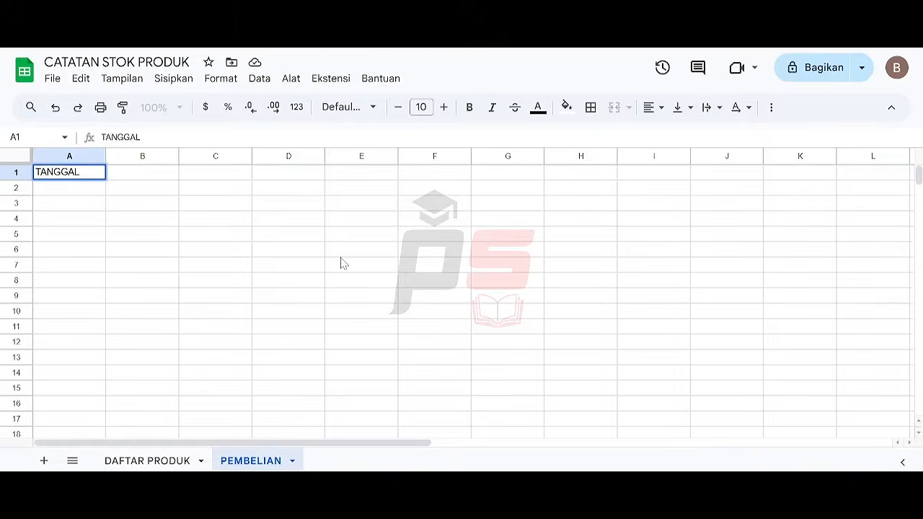
key("Tab")
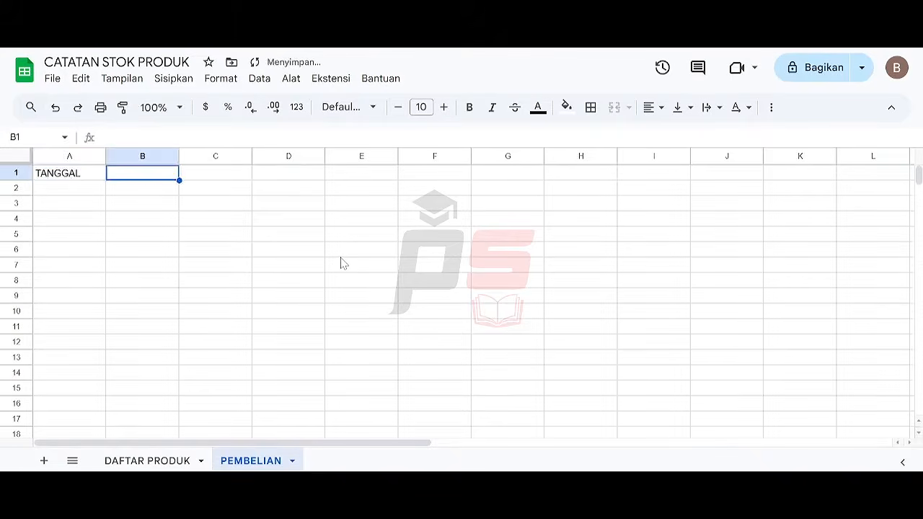
type("NAMA PRODUK")
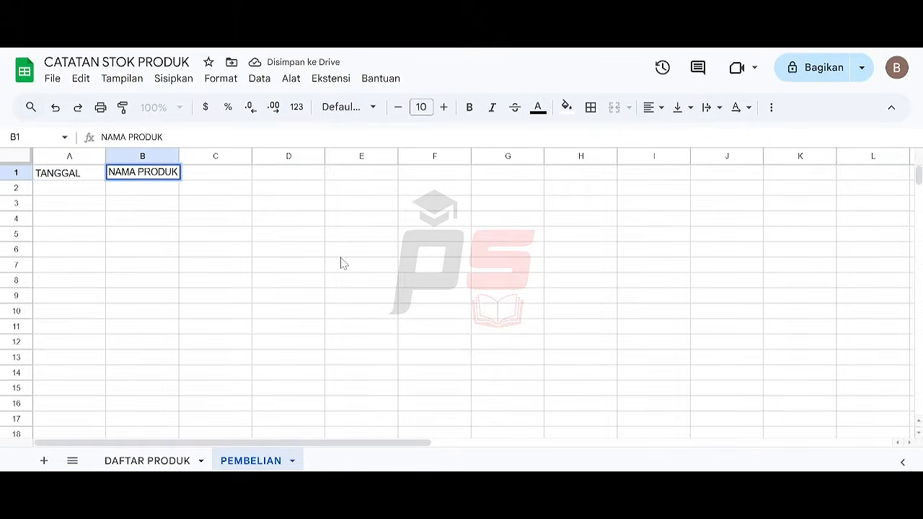
key("Tab")
type("HARGA")
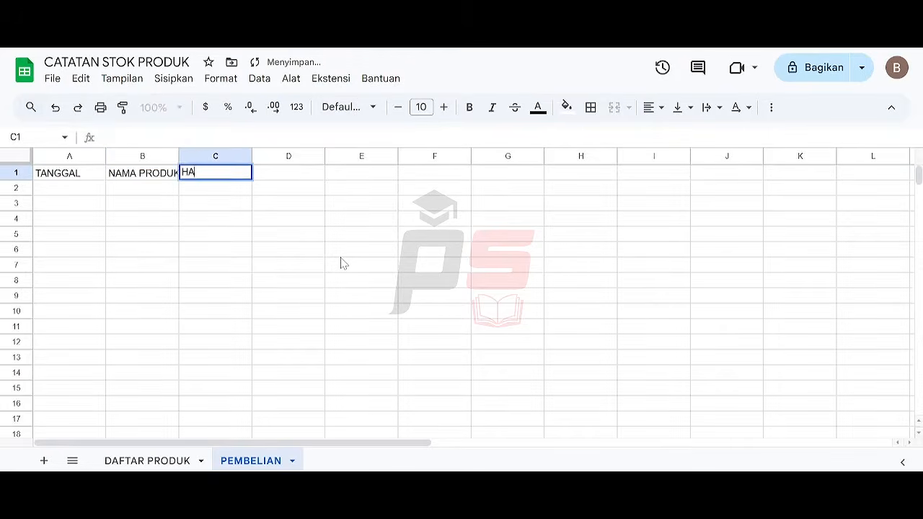
key("Tab")
type("JUNLAH")
key("BackSpace")
key("BackSpace")
type("MLAH")
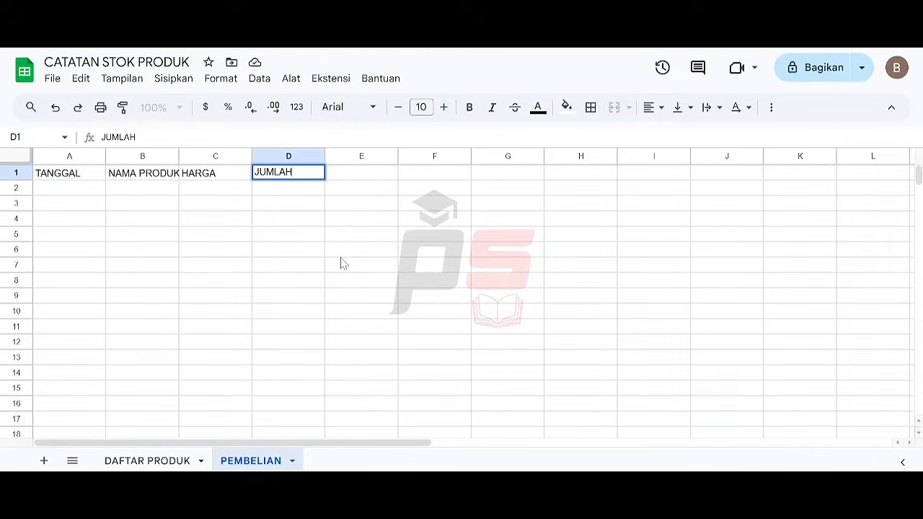
key("Tab")
type("TO")
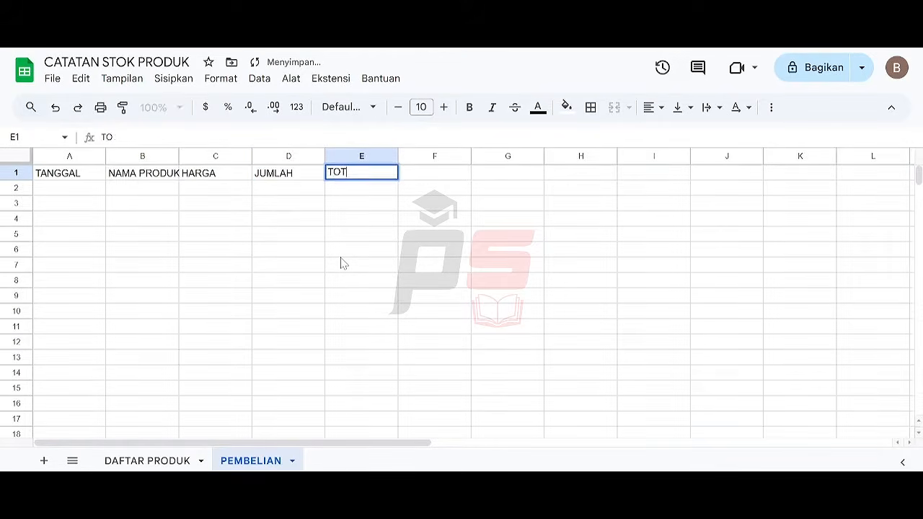
key("Return")
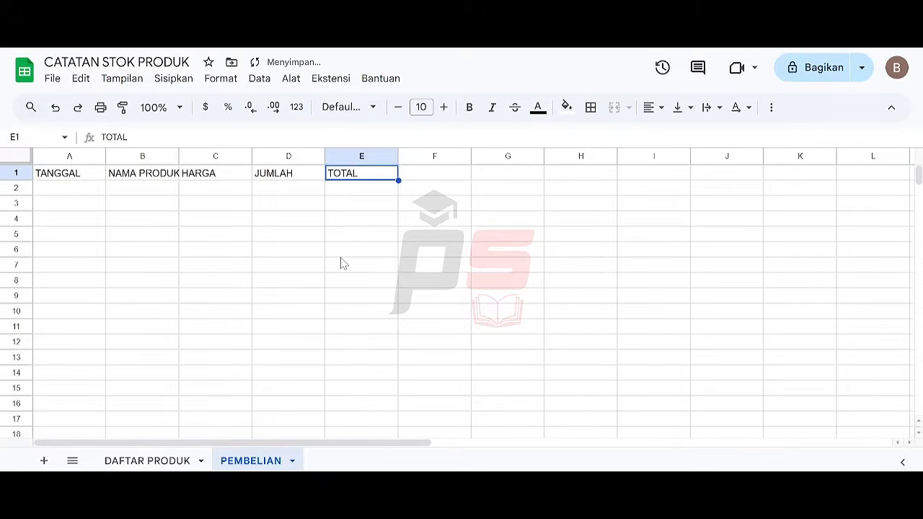
Step: Set the header cells A1:E1 to font size 12 and make them bold
key("shift+Left")
key("shift+Left")
key("shift+Left")
key("shift+Left")
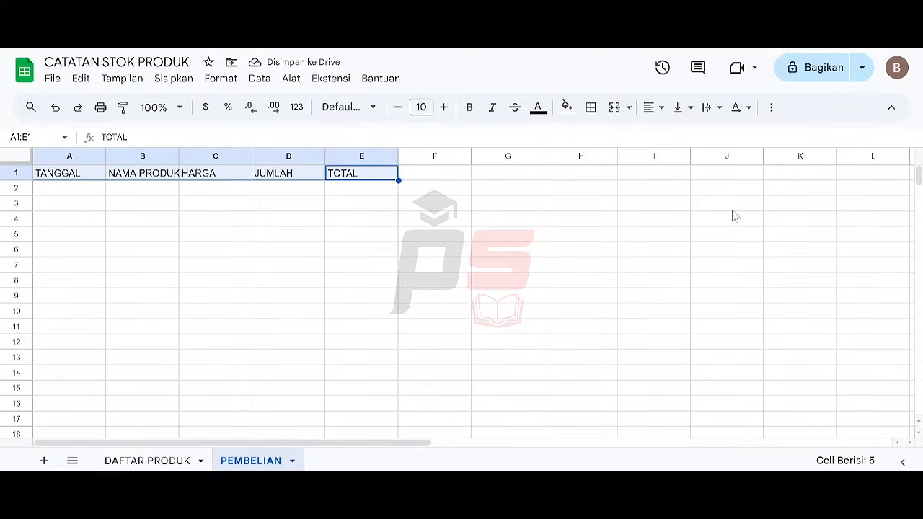
left_click(444, 107)
left_click(444, 107)
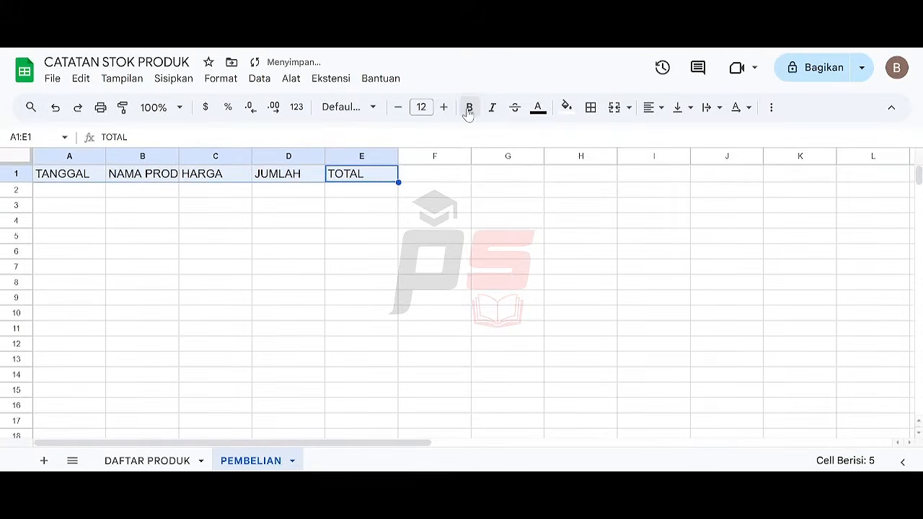
left_click(469, 109)
Step: Give the header row A1:E1 a dark red fill and white text
left_click(568, 110)
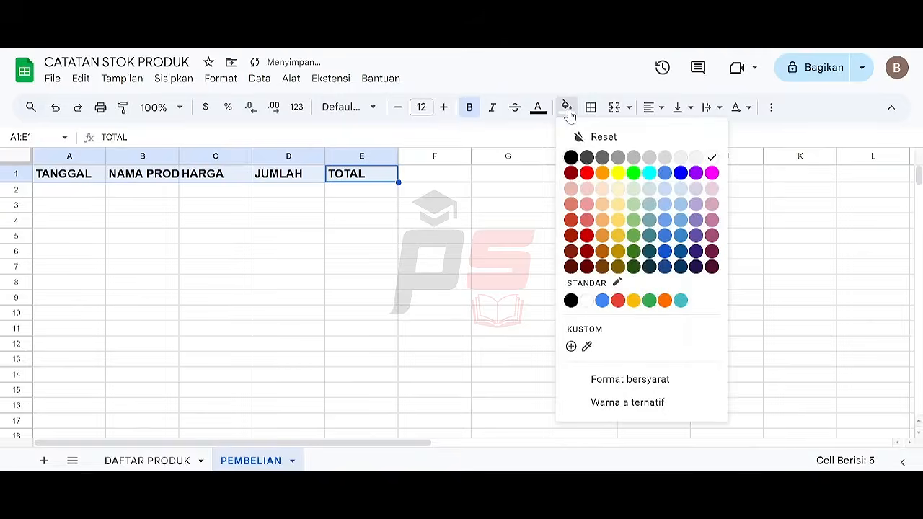
left_click(588, 252)
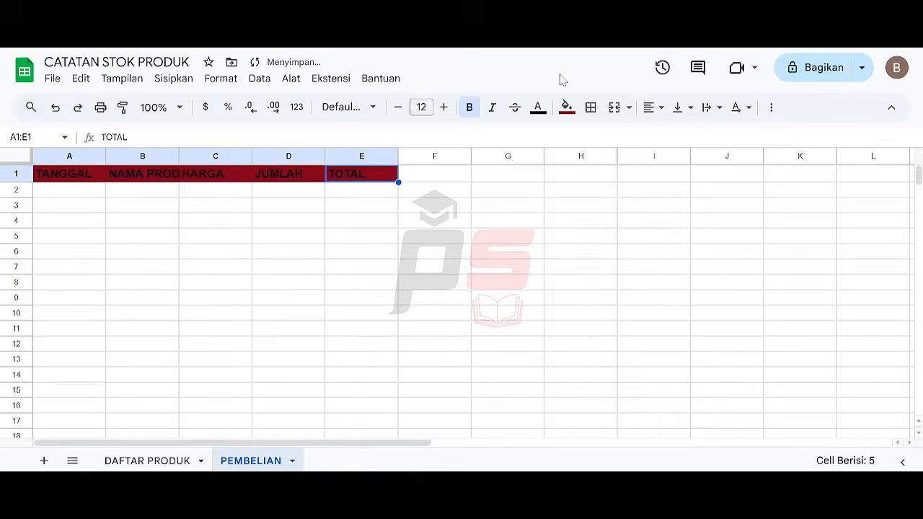
left_click(538, 109)
left_click(682, 157)
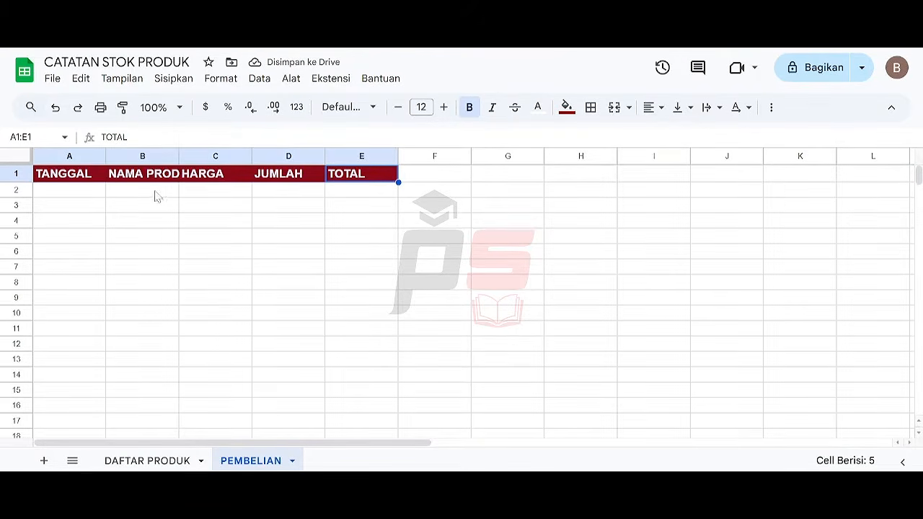
Step: Centre the header texts in A1:E1 horizontally and align them to the middle vertically
left_click(662, 114)
left_click(676, 136)
left_click(687, 109)
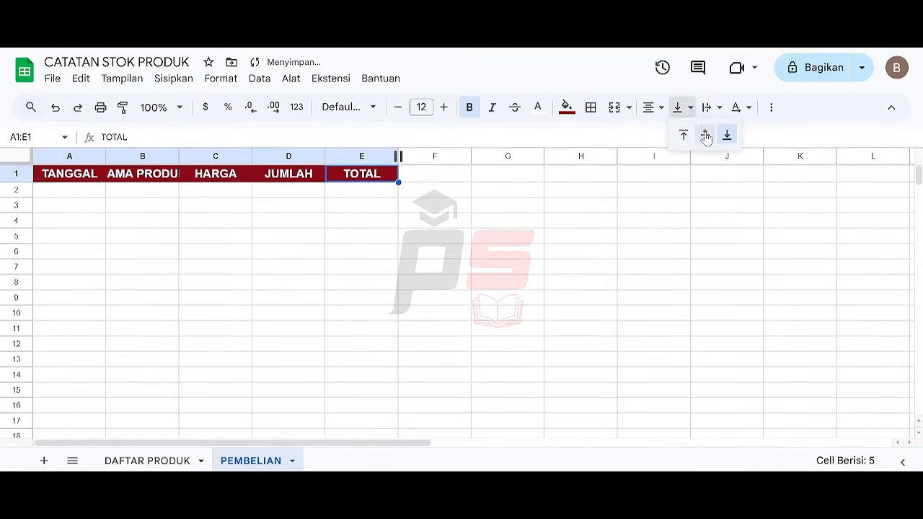
left_click(706, 137)
Step: Set the width of the NAMA PRODUK column B to 200 pixels
left_click(63, 158)
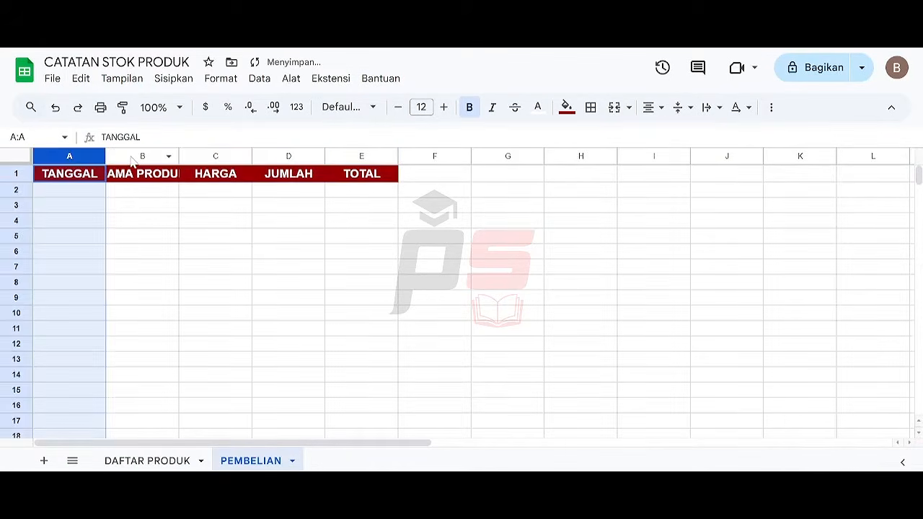
left_click(130, 158)
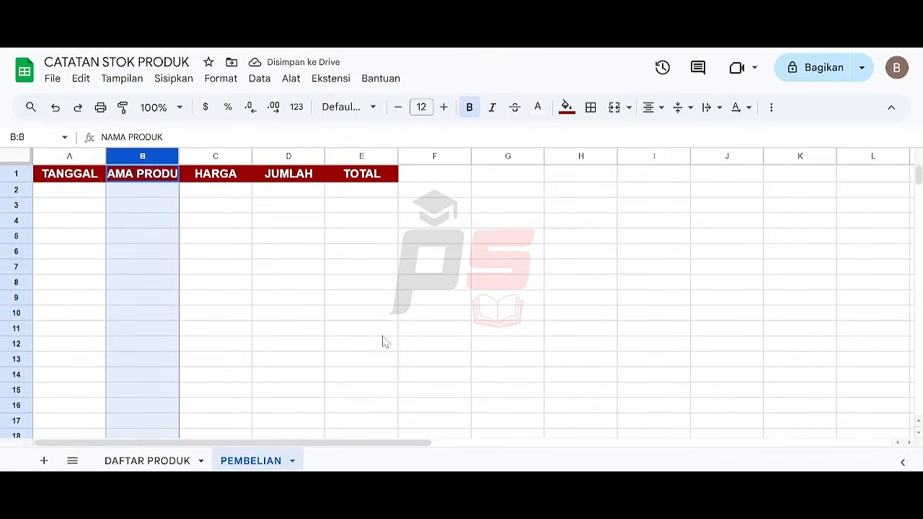
right_click(117, 154)
left_click(221, 343)
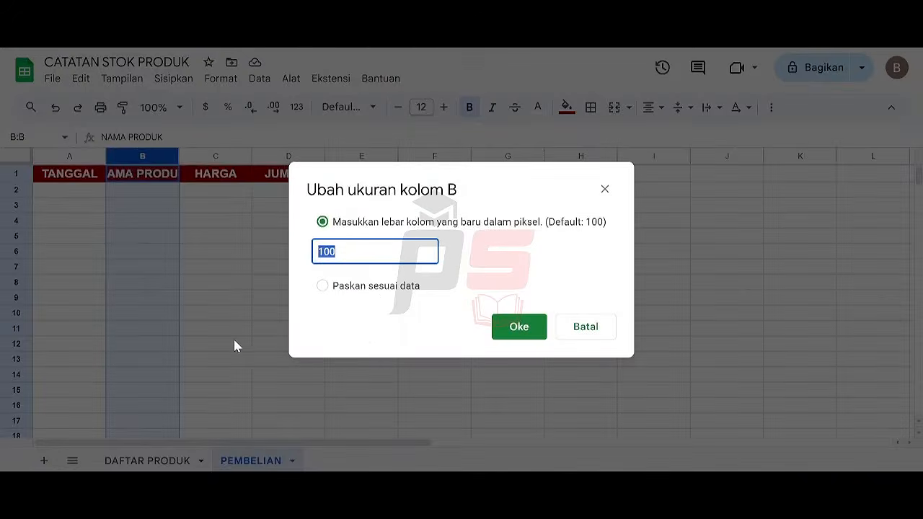
type("200")
key("Return")
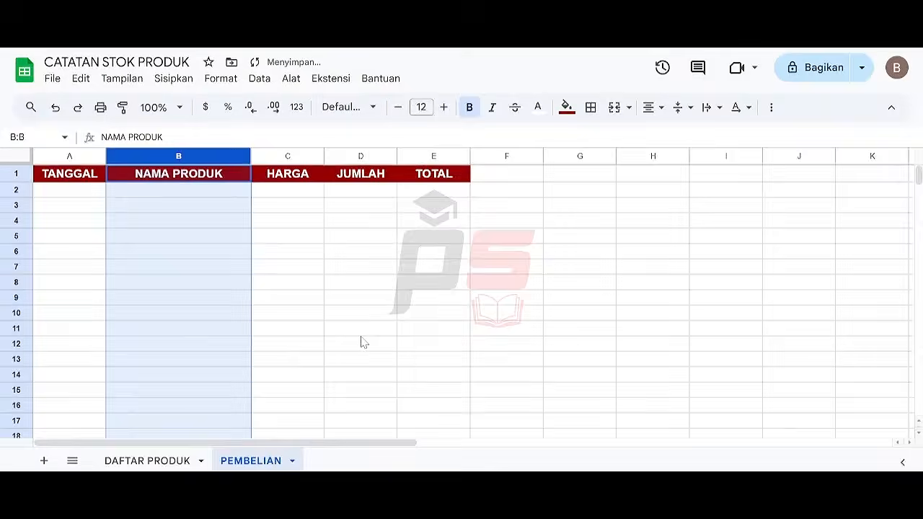
Step: Set the width of the HARGA and TOTAL columns, C and E, to 150 pixels
left_click(291, 156)
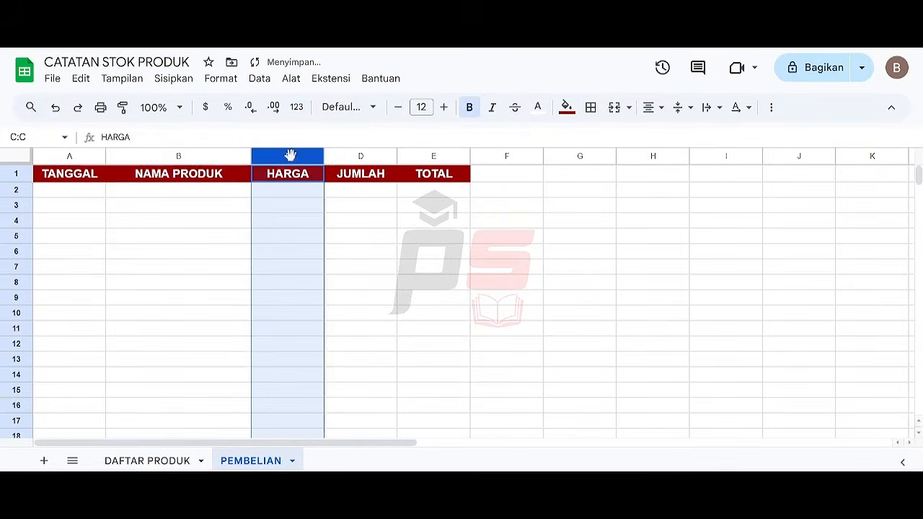
left_click(408, 152, "ctrl")
right_click(409, 151)
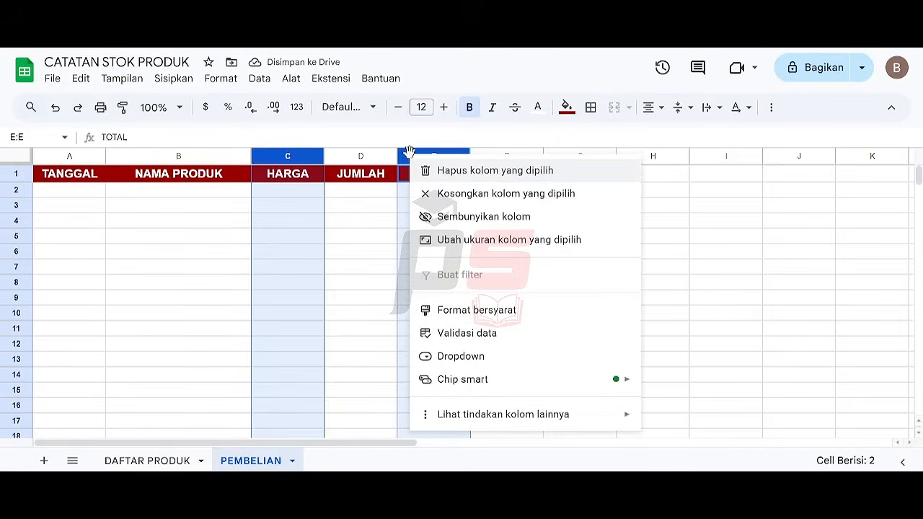
left_click(446, 242)
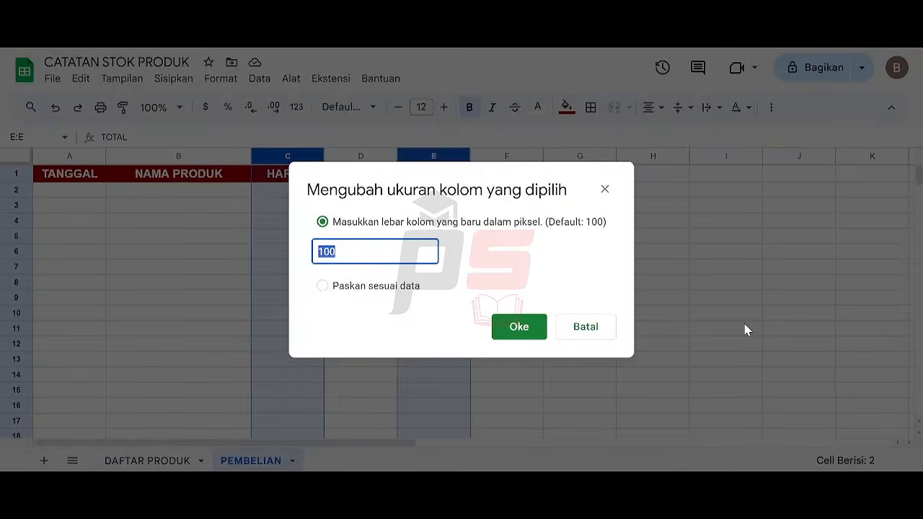
type("150")
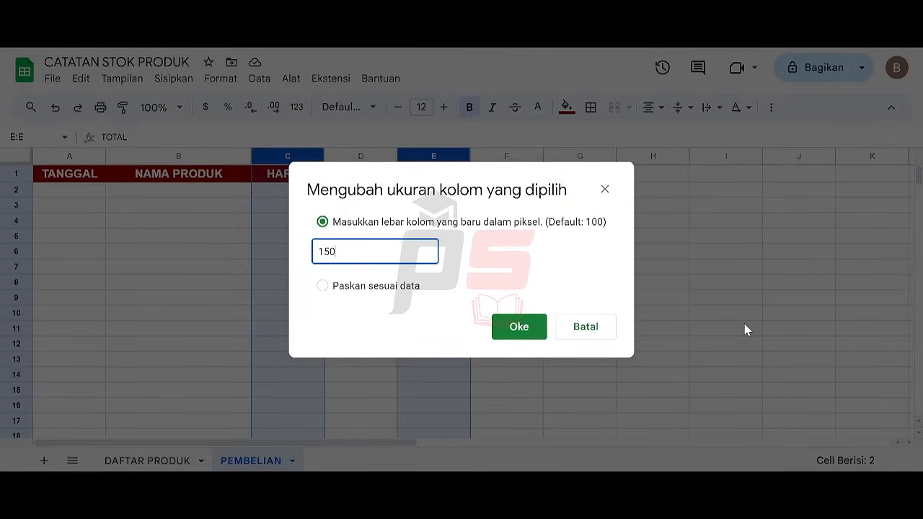
key("Return")
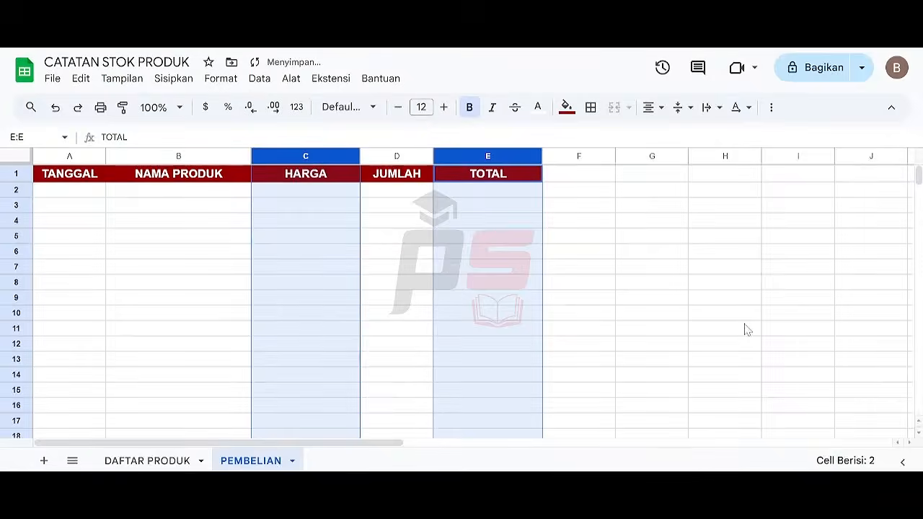
left_click(386, 191)
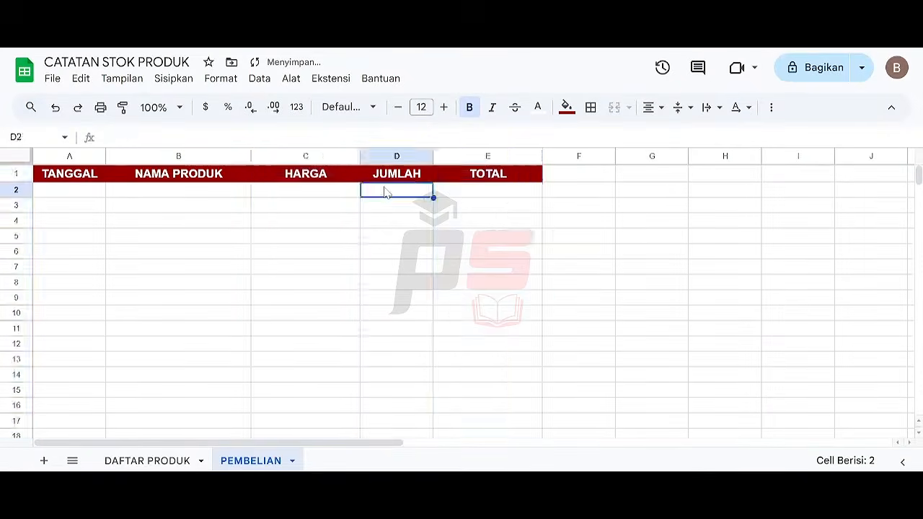
Step: Apply all borders to the range A1:E1000 and align its cells to the middle vertically
left_click(93, 176)
key("shift+Right")
key("shift+Right")
key("shift+Right")
key("shift+Right")
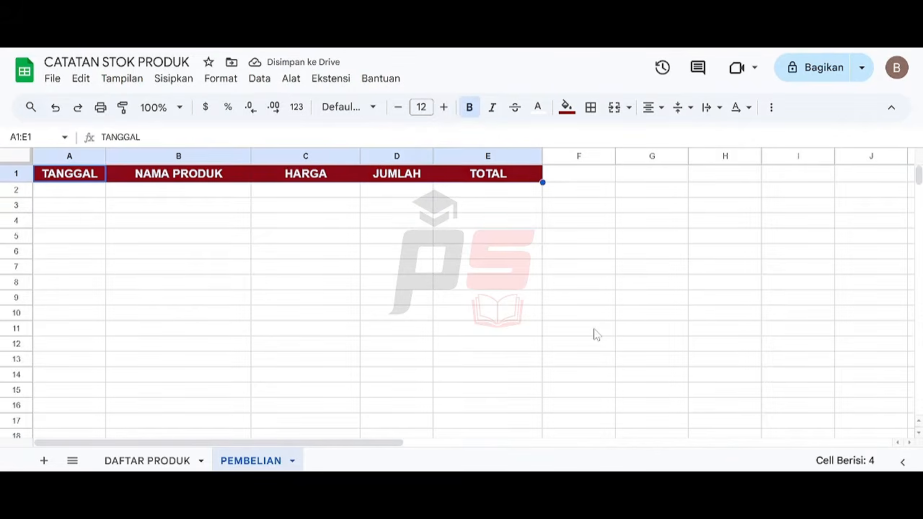
key("ctrl+shift+Down")
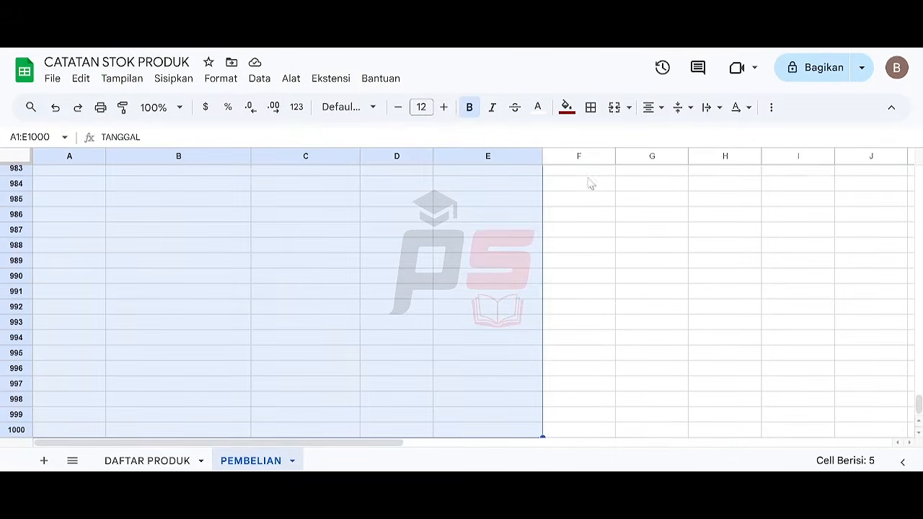
left_click(590, 107)
left_click(598, 139)
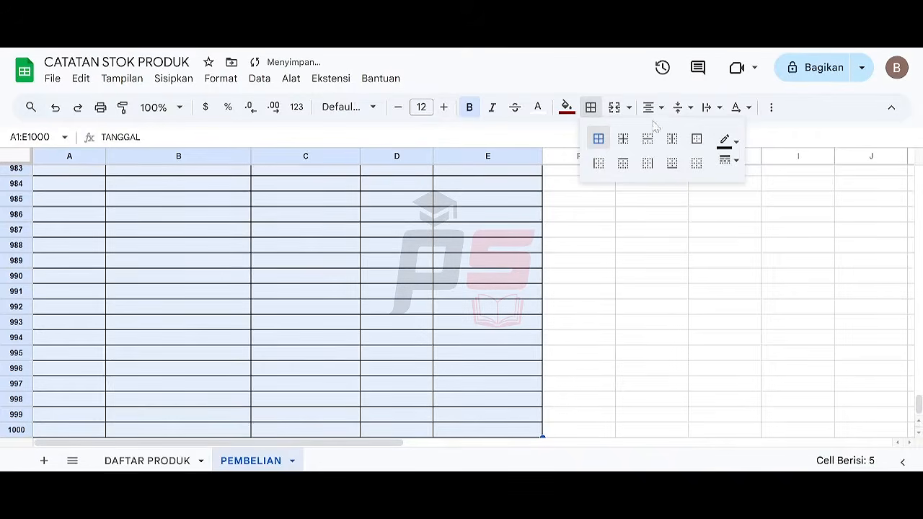
left_click(679, 108)
left_click(704, 138)
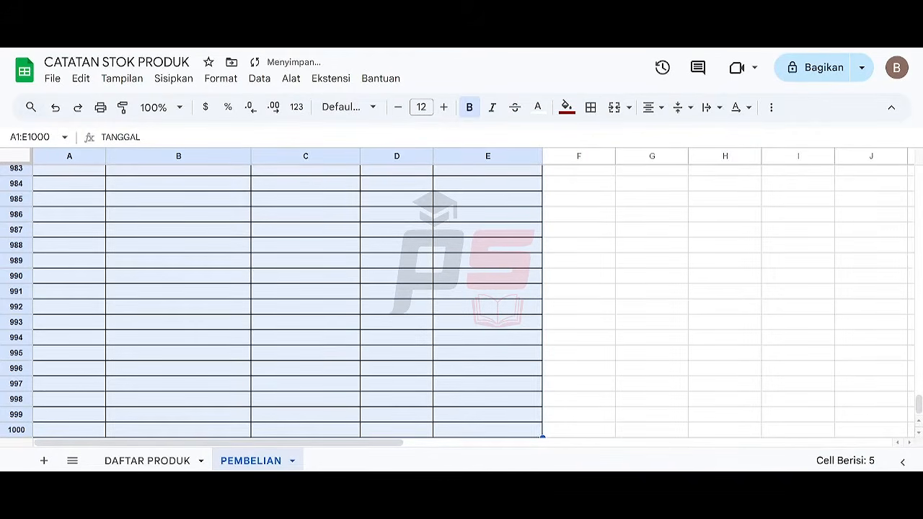
Step: Delete the unused columns F to Z and return to the first rows of the sheet
left_click(570, 155)
key("ctrl+shift+Right")
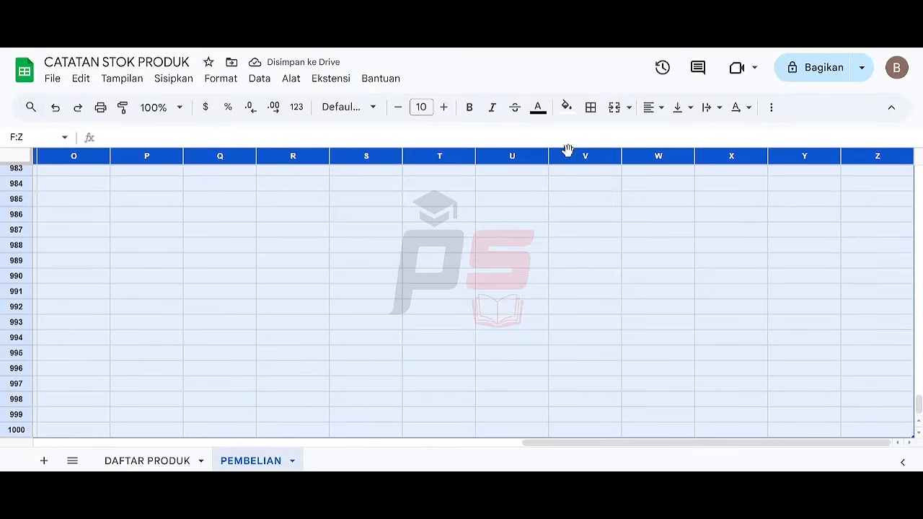
right_click(500, 157)
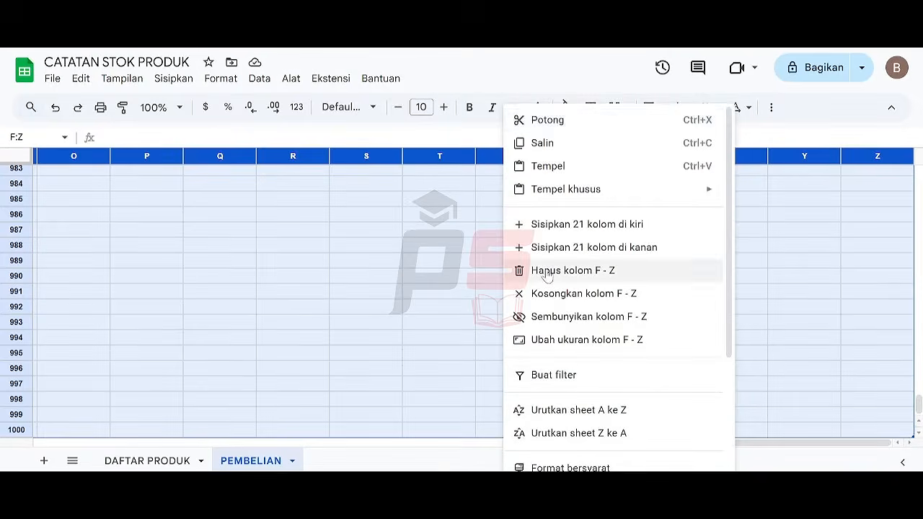
left_click(545, 270)
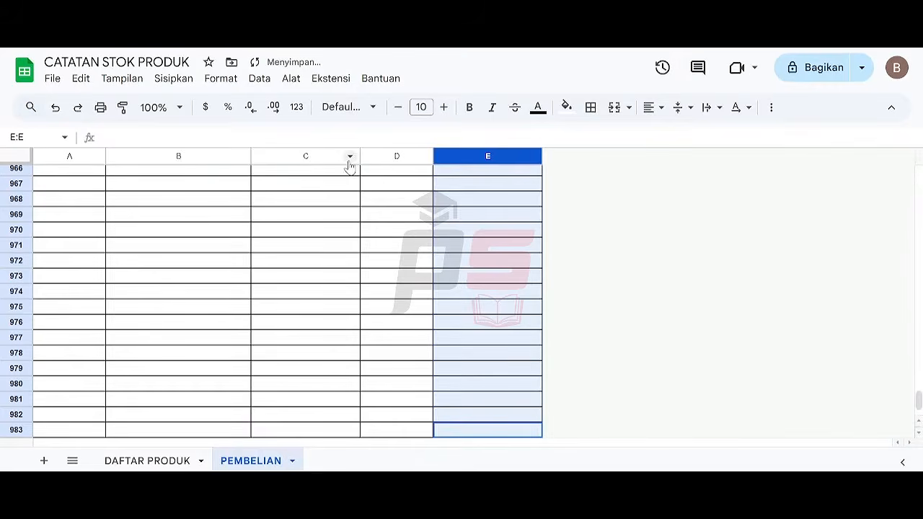
left_click_drag(918, 405, 894, 153)
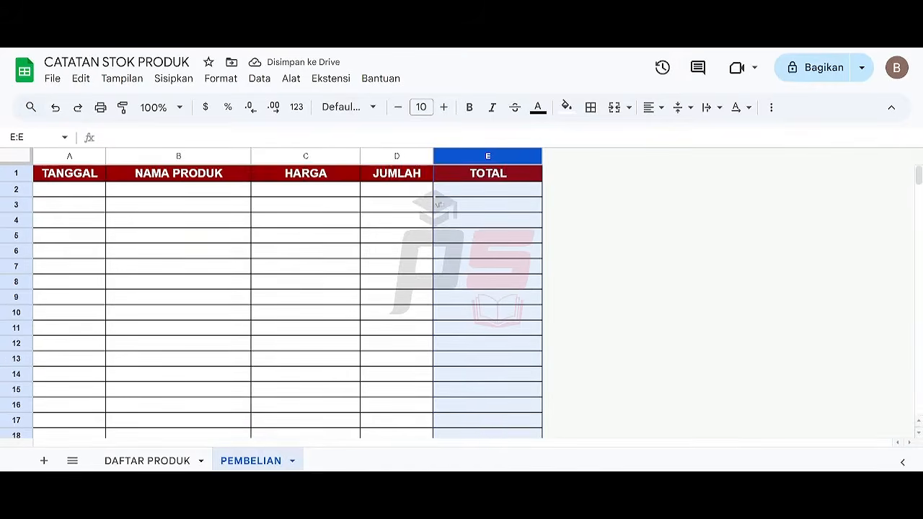
Step: Add a data validation rule to the TANGGAL cells A2:A1000 with the criterion Adalah tanggal yang valid
left_click(393, 191)
left_click(326, 193)
left_click(217, 192)
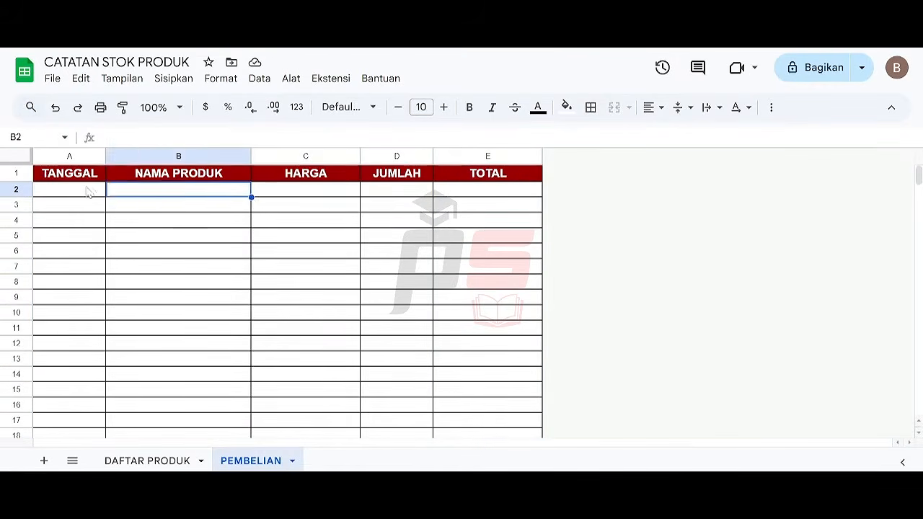
left_click(75, 193)
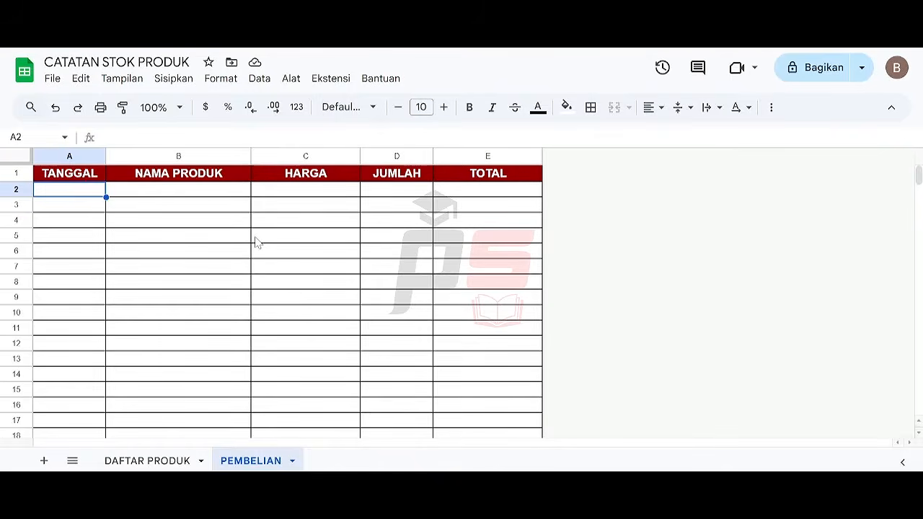
key("ctrl+shift+Down")
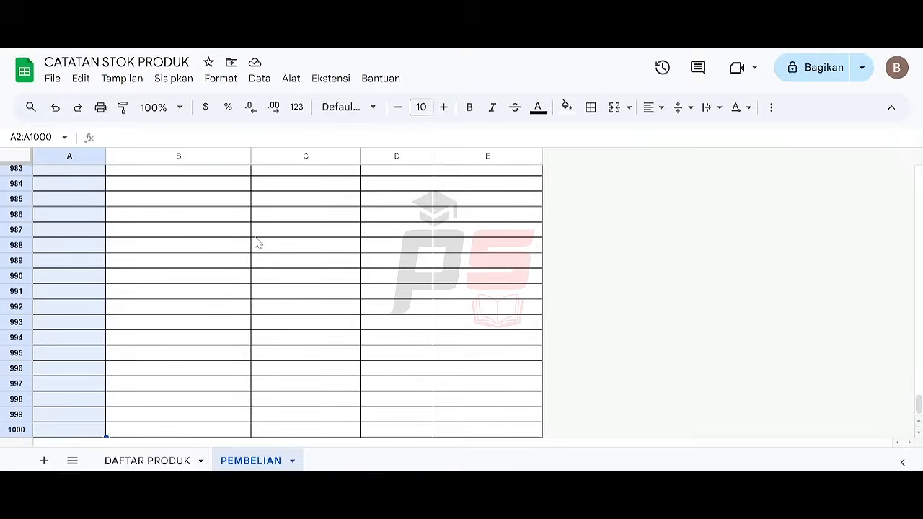
left_click(259, 79)
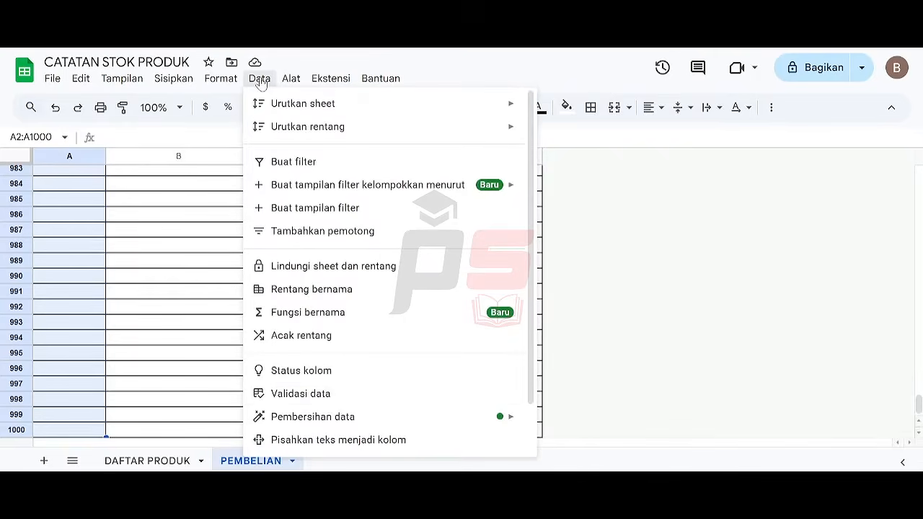
left_click(378, 405)
left_click(796, 162)
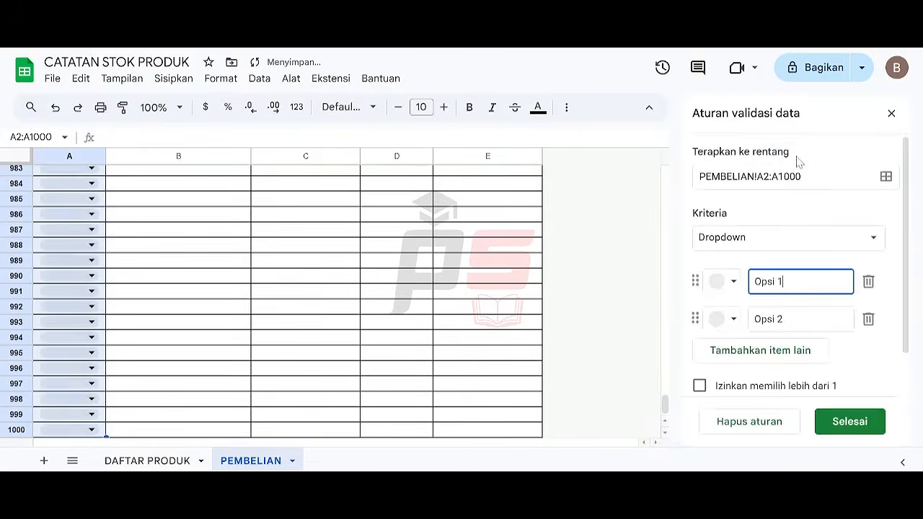
left_click(874, 238)
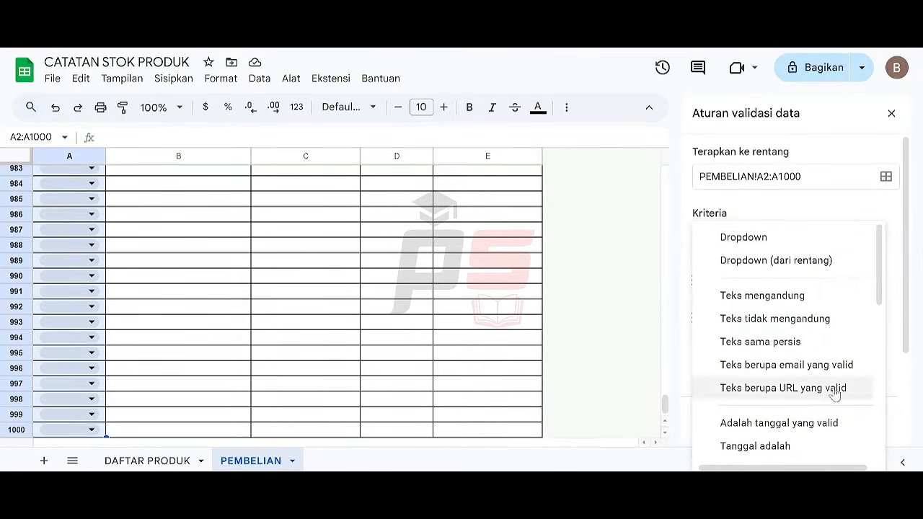
left_click(853, 425)
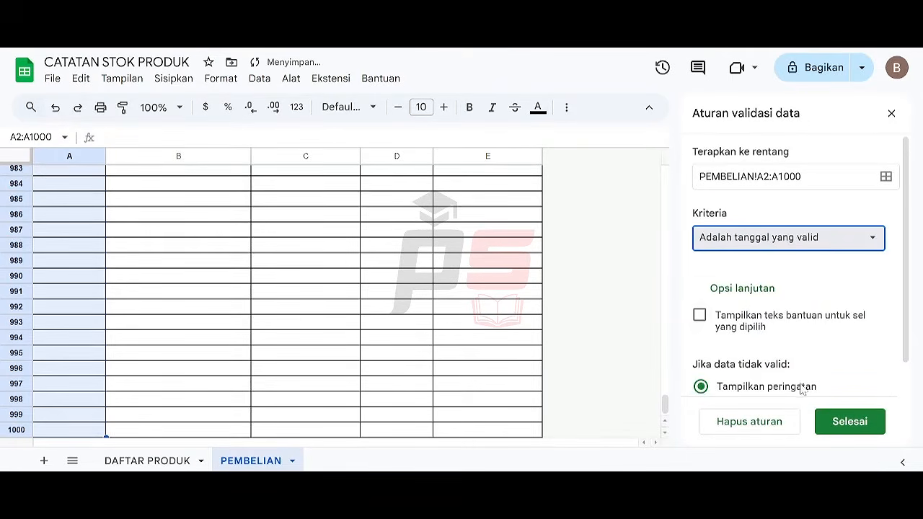
Step: Set the TANGGAL validation rule to reject invalid input with Tolak input, save it and close the validation rules
scroll(750, 357, "down", 1)
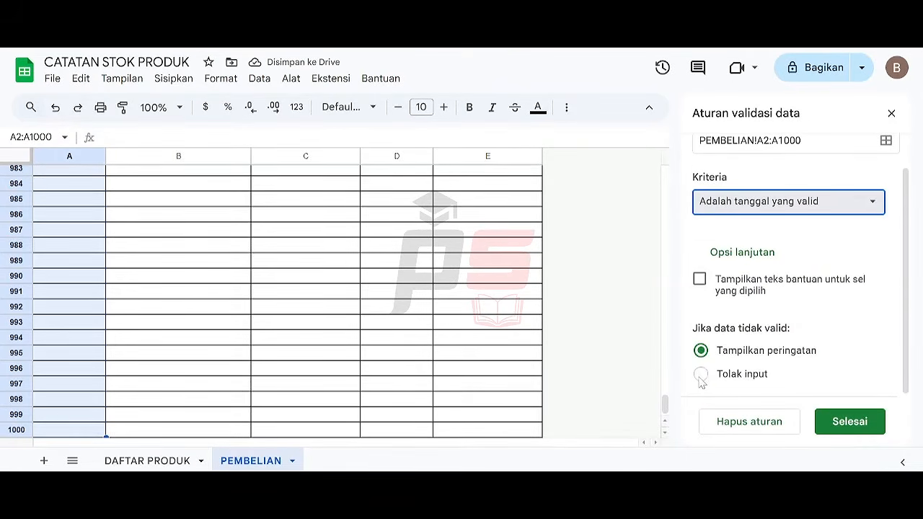
left_click(701, 376)
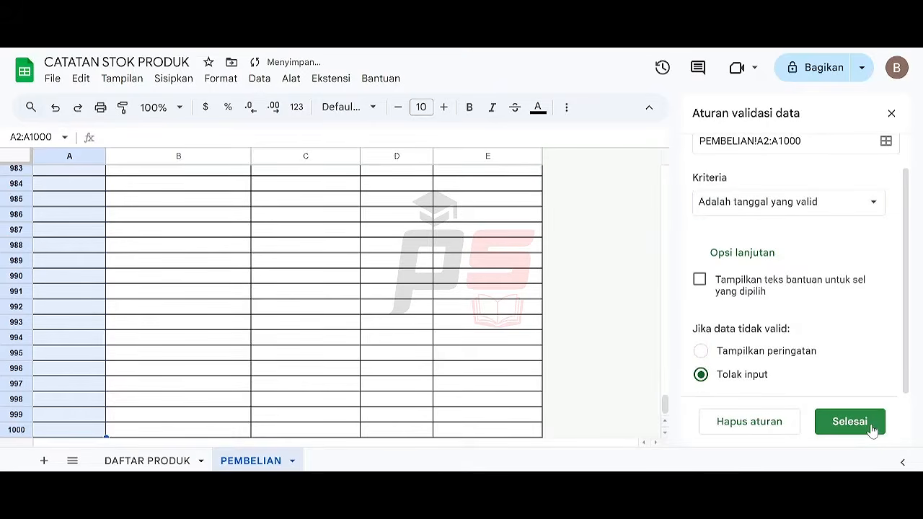
left_click(850, 422)
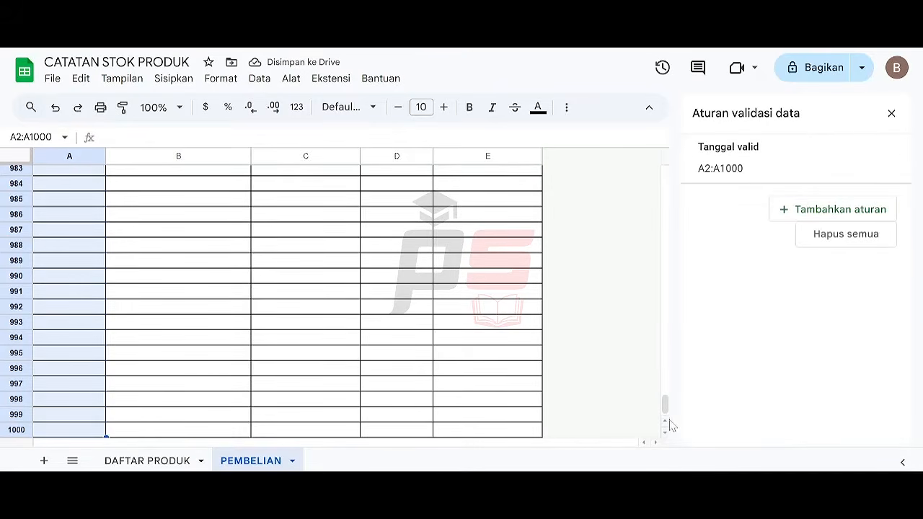
left_click_drag(664, 402, 664, 176)
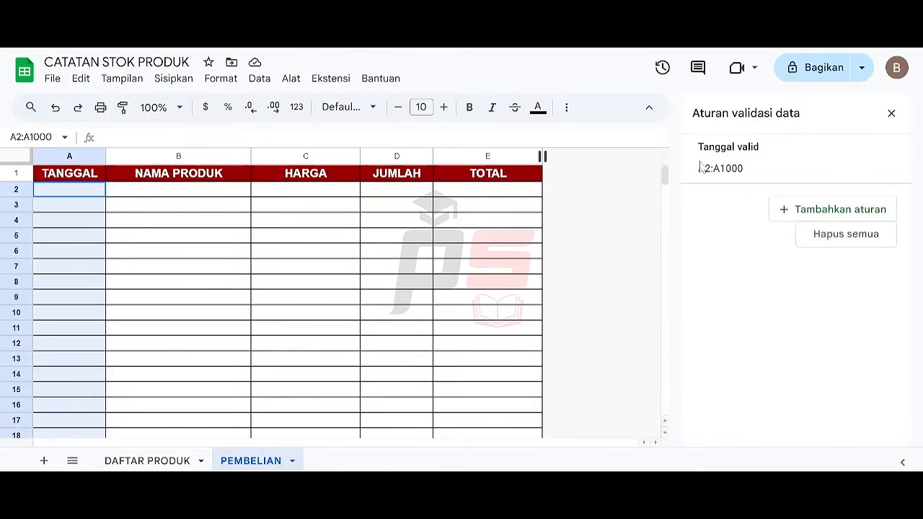
left_click(892, 113)
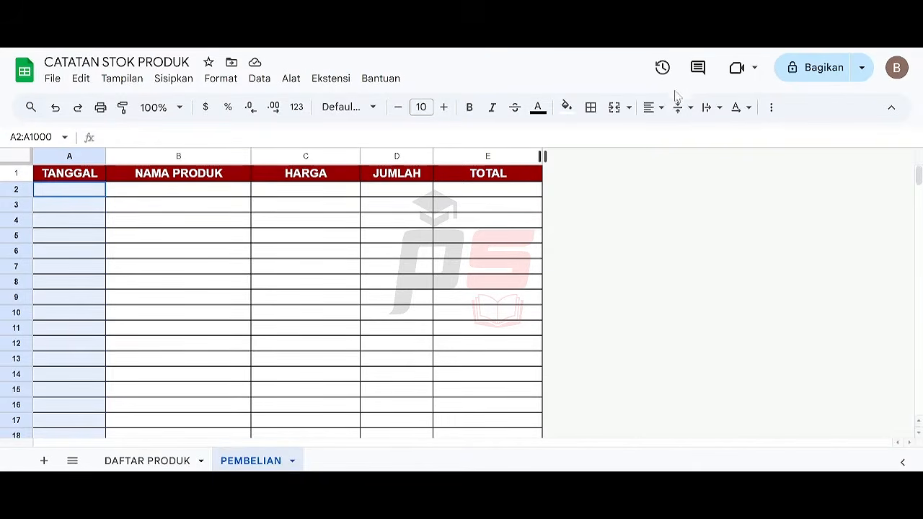
Step: Center the TANGGAL cells A2:A1000 horizontally and enter the date 12/02/2025 in A2
left_click(656, 108)
left_click(676, 136)
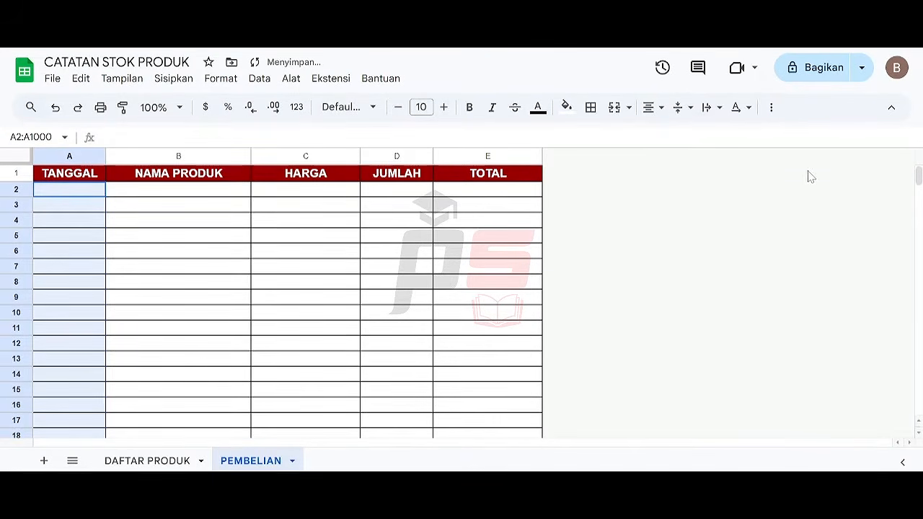
left_click(94, 189)
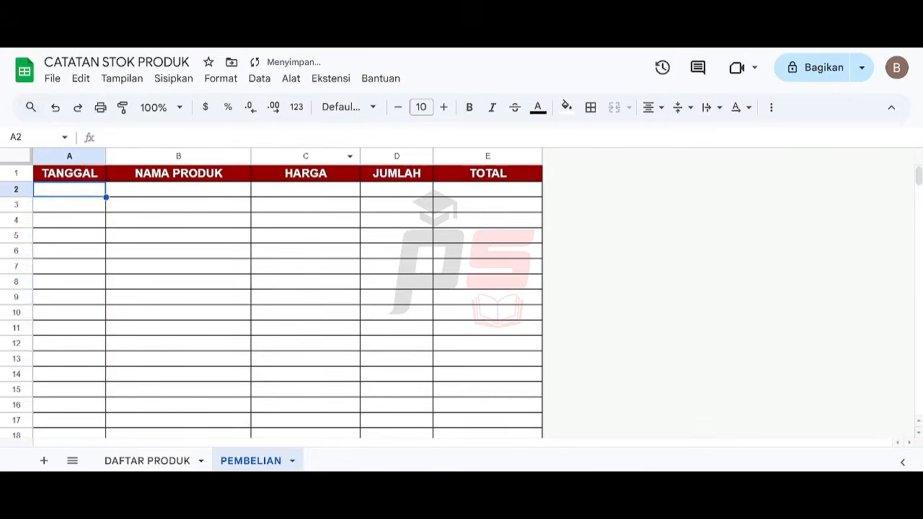
double_click(94, 190)
left_click(83, 296)
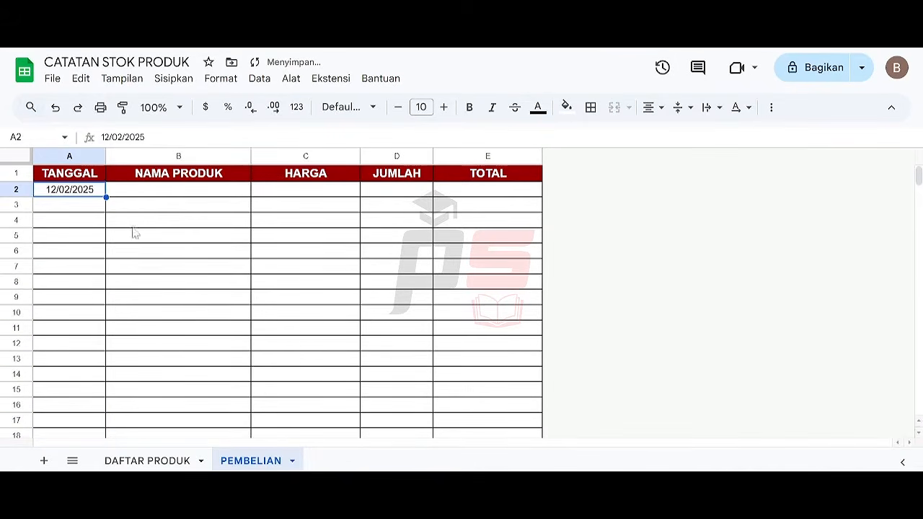
Step: Add a data validation rule to the NAMA PRODUK cells B2:B1000 with the criterion Dropdown (dari rentang)
left_click(176, 190)
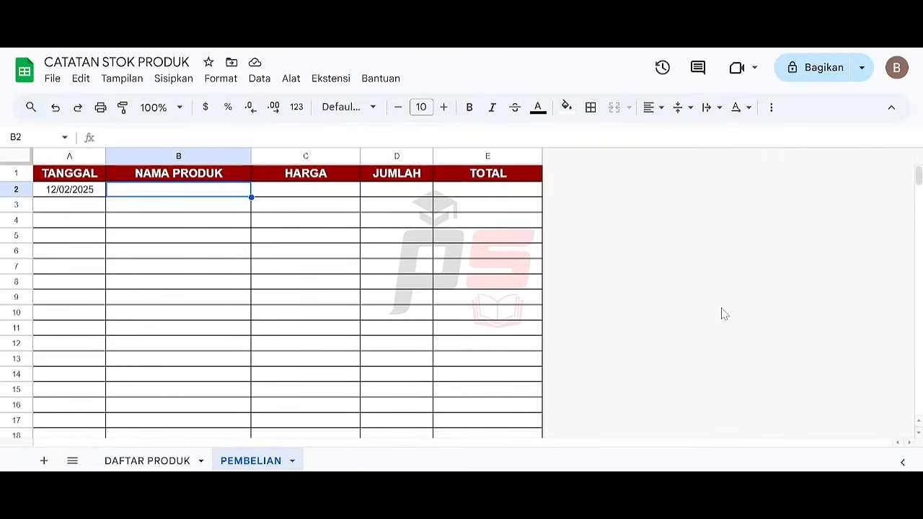
key("ctrl+shift+Down")
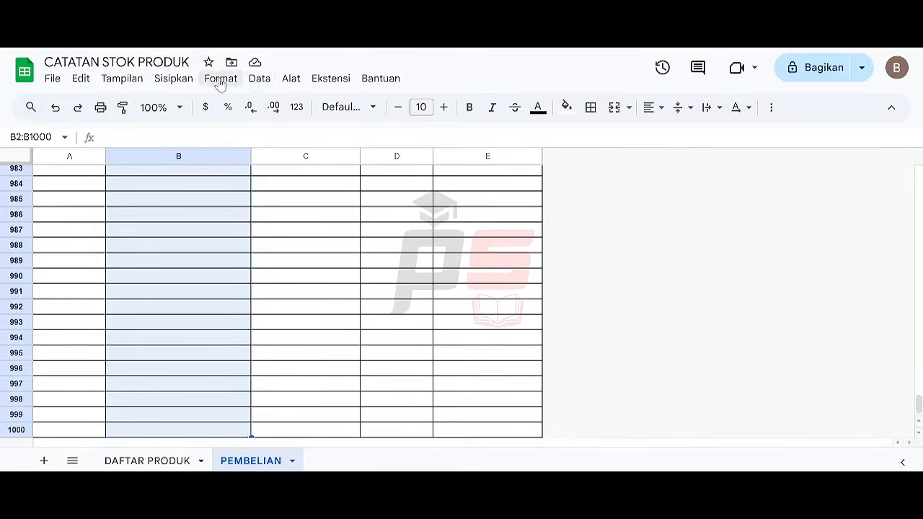
left_click(256, 81)
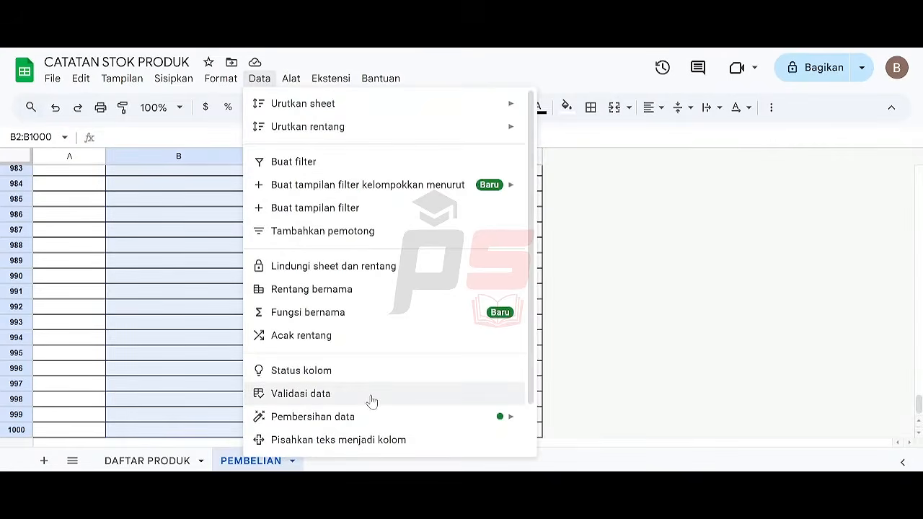
left_click(370, 401)
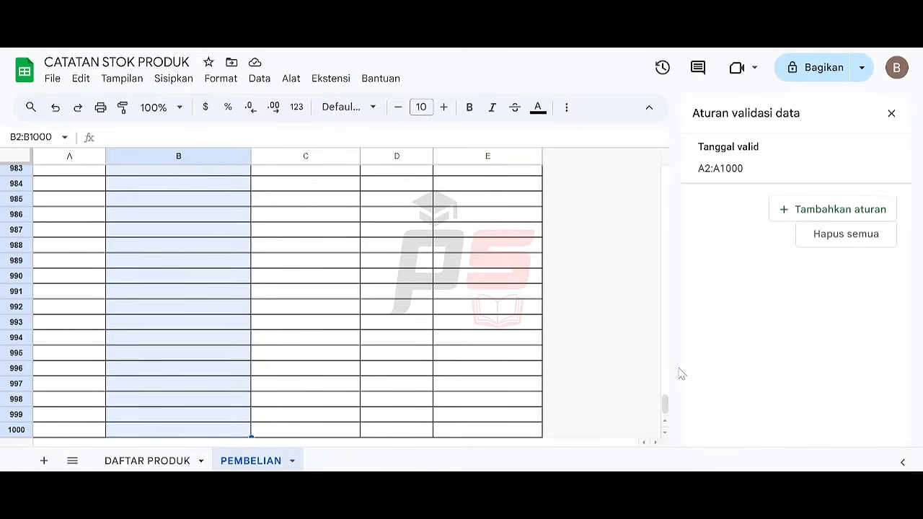
left_click(812, 215)
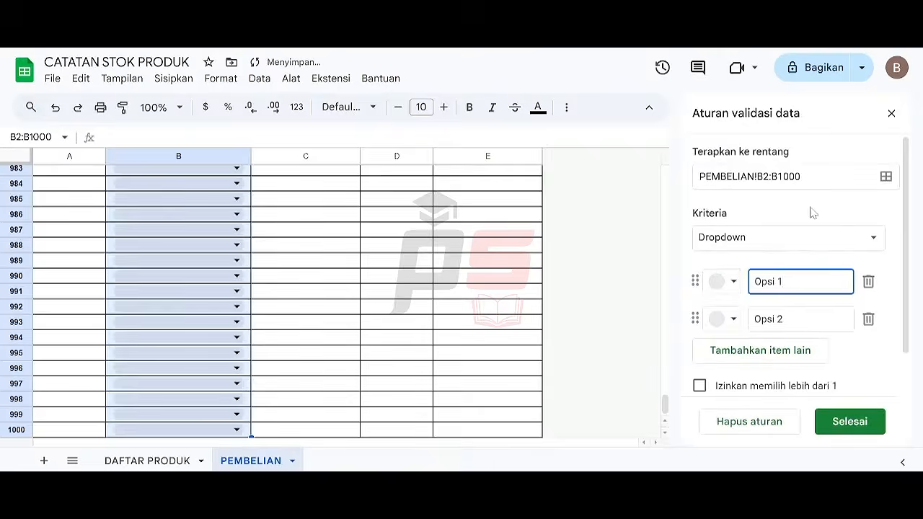
left_click(872, 247)
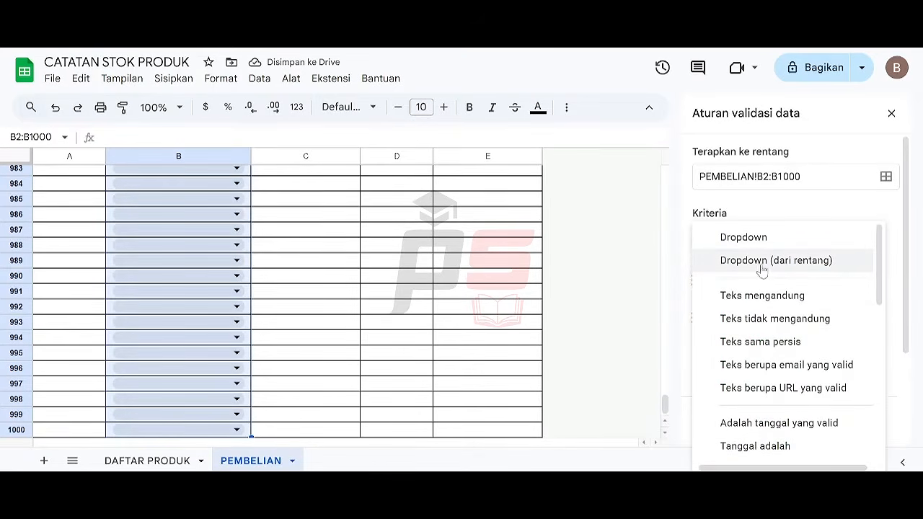
left_click(841, 262)
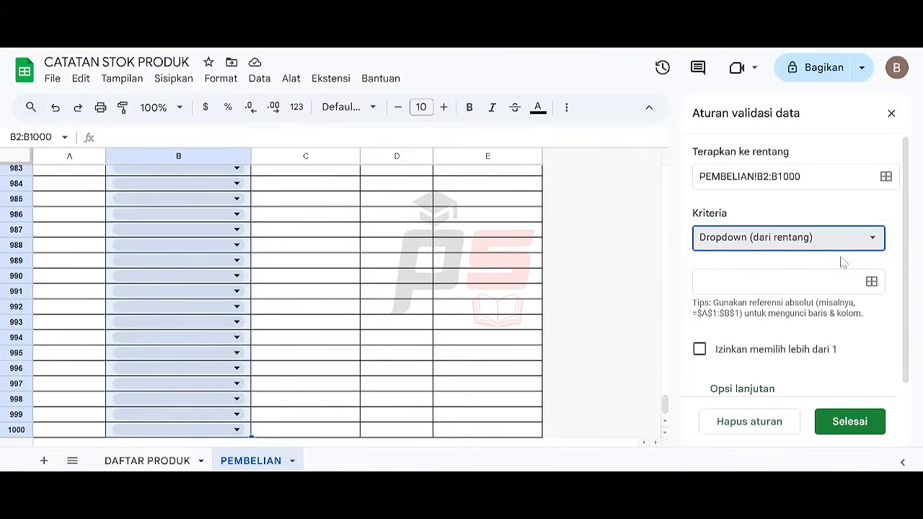
Step: Set the dropdown's source range to 'DAFTAR PRODUK'!A2:A and save the validation rule
left_click(165, 462)
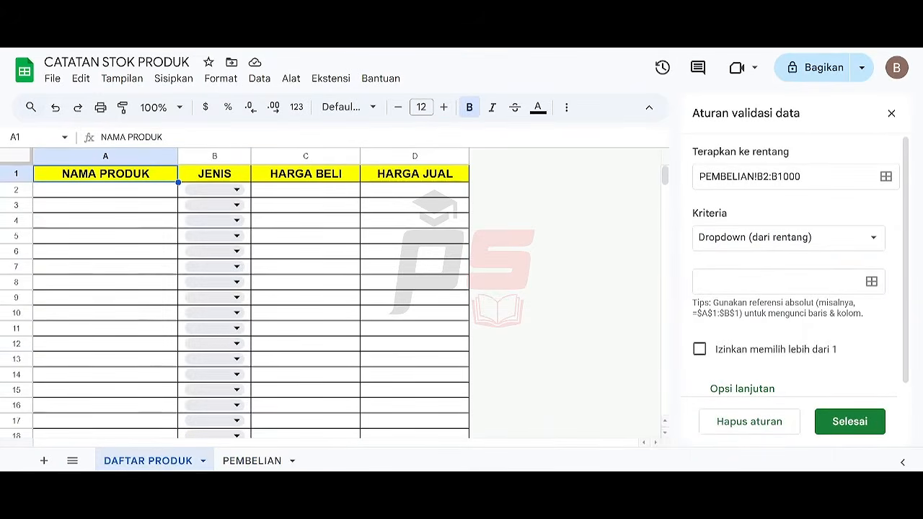
left_click(711, 281)
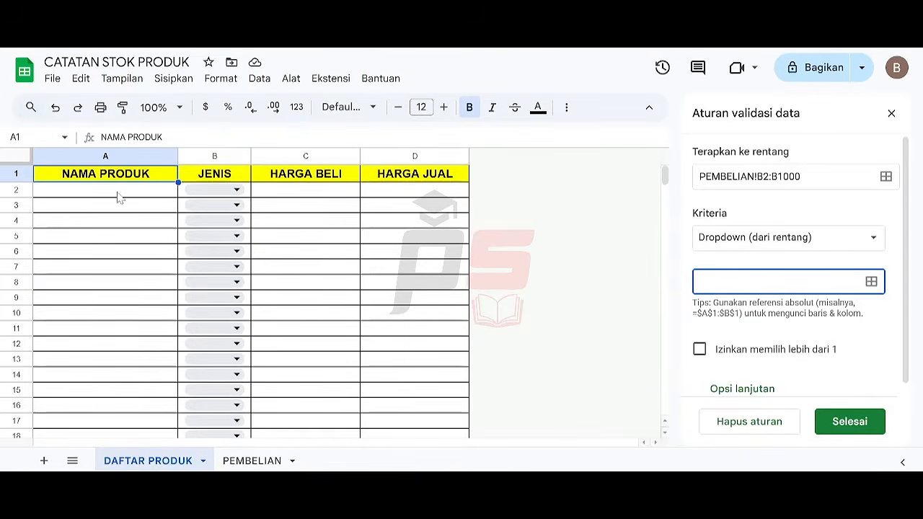
left_click(70, 197)
left_click(72, 208, "shift")
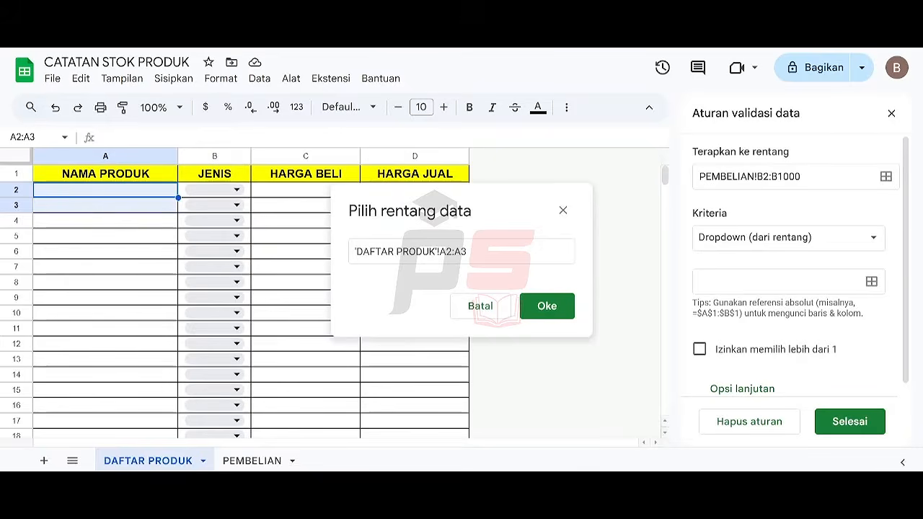
left_click(469, 251)
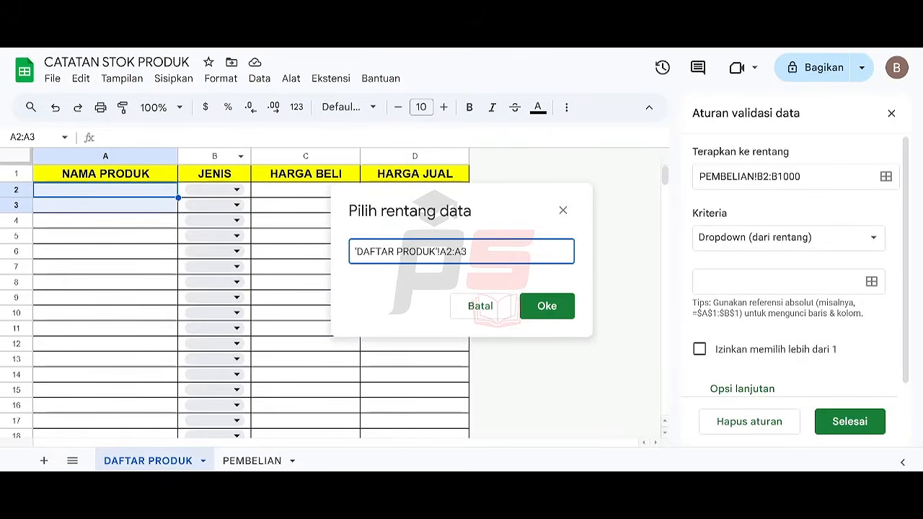
key("BackSpace")
left_click(547, 306)
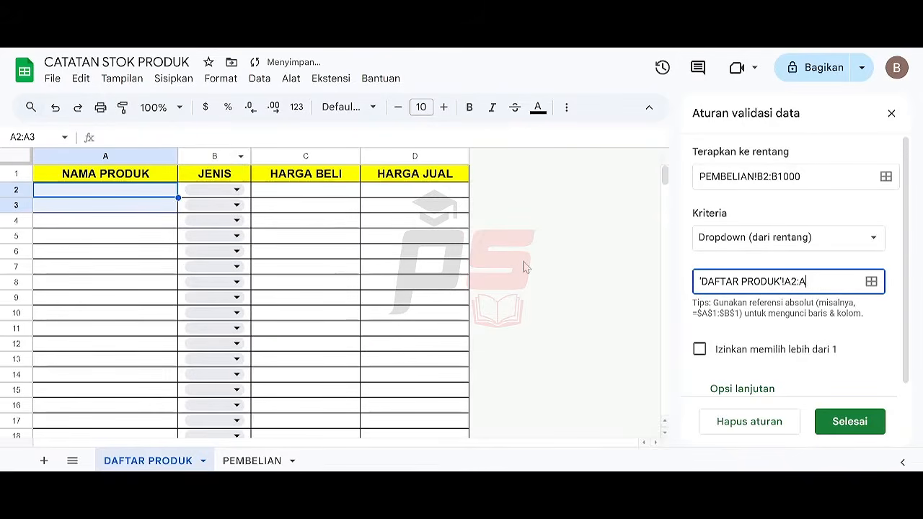
scroll(858, 306, "down", 1)
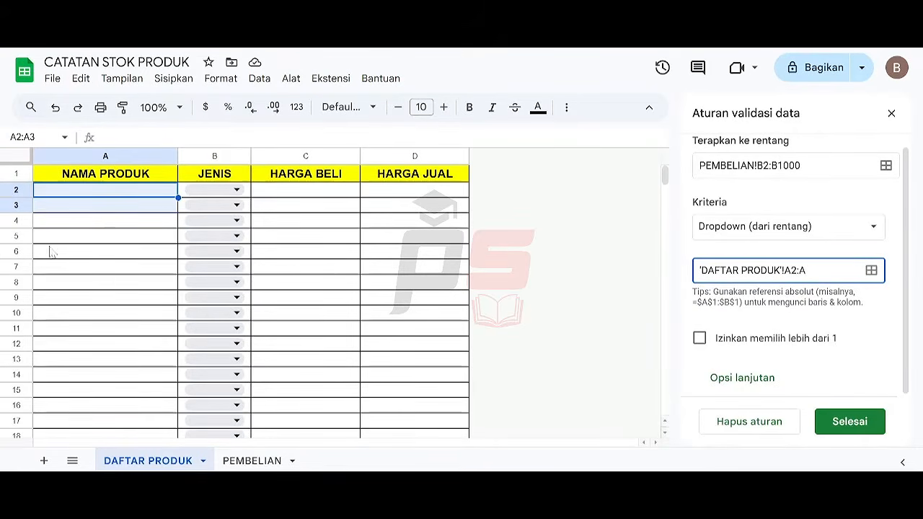
left_click(871, 428)
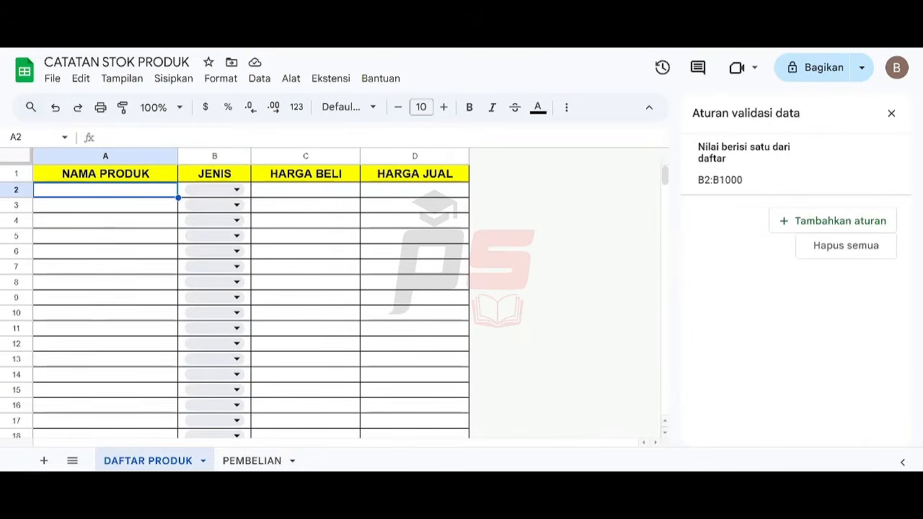
Step: Check the product dropdown in cell B2 of the PEMBELIAN sheet
left_click(251, 461)
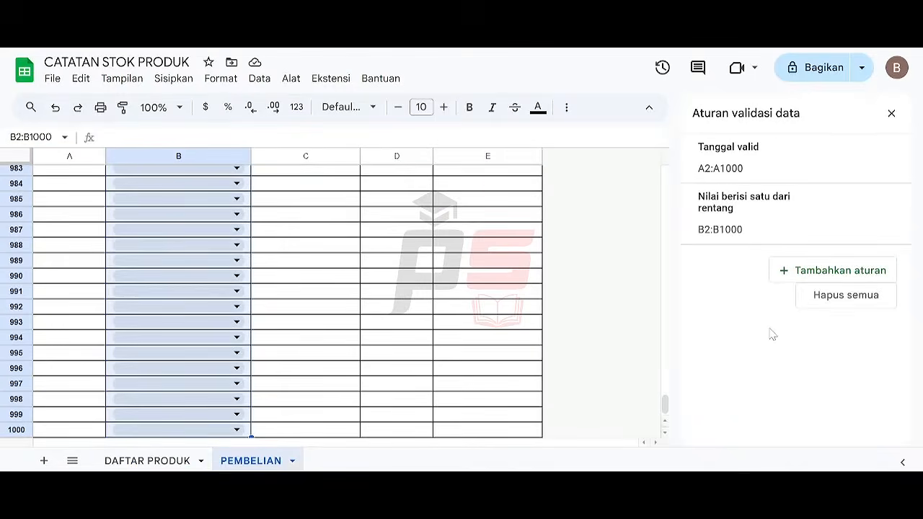
key("Right")
key("Left")
key("Up")
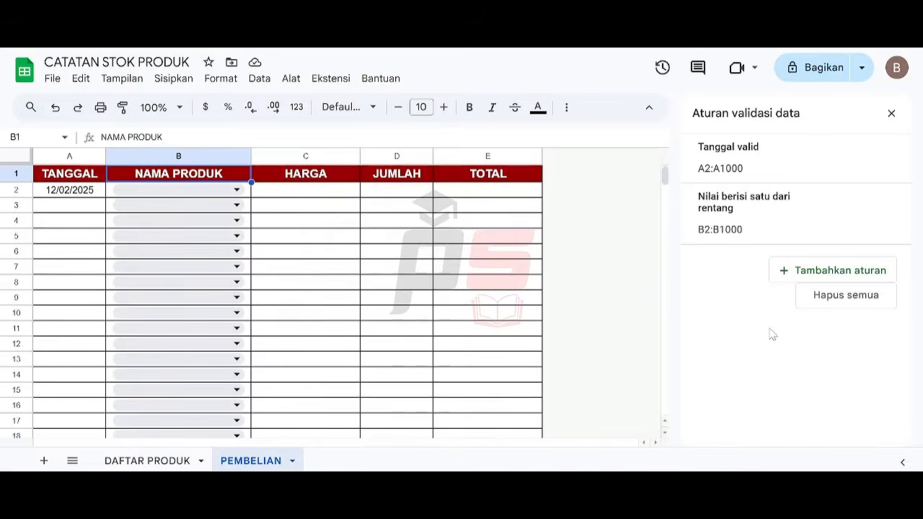
left_click(236, 191)
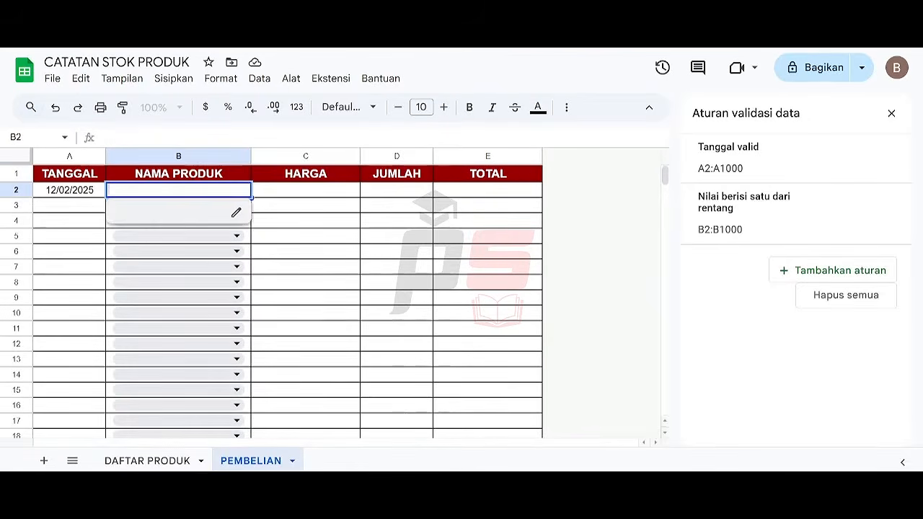
left_click(313, 193)
key("Left")
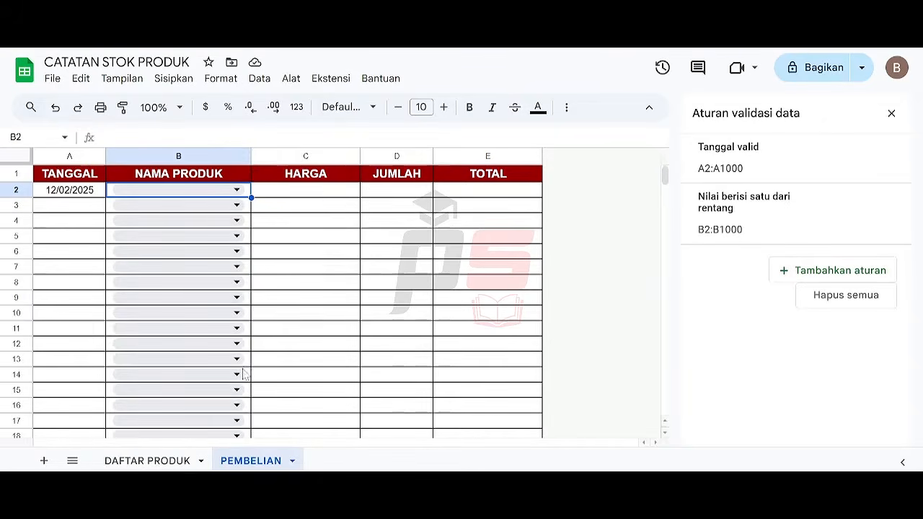
Step: Enter test products A, B and C in A2:A4 of DAFTAR PRODUK and open the product dropdown in PEMBELIAN cell B2
left_click(161, 462)
type("A")
key("Return")
type("B")
key("Return")
type("C")
key("Return")
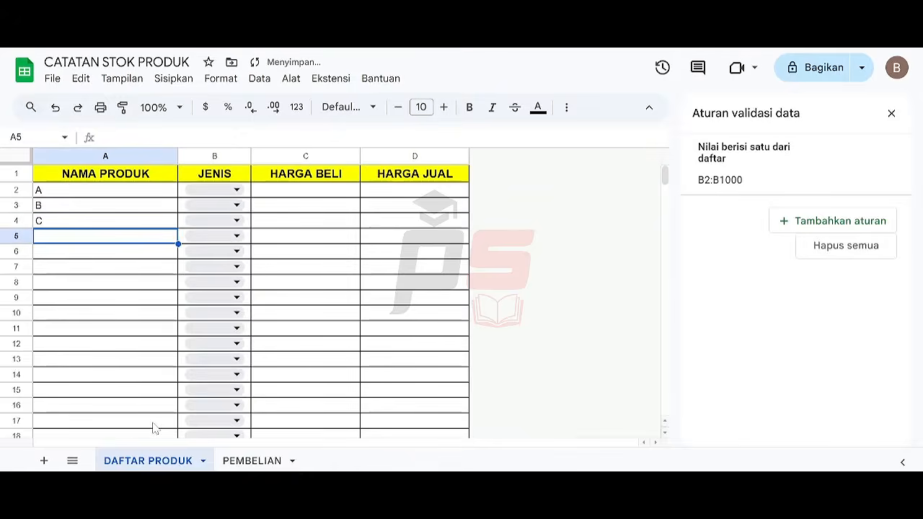
left_click(252, 461)
left_click(238, 191)
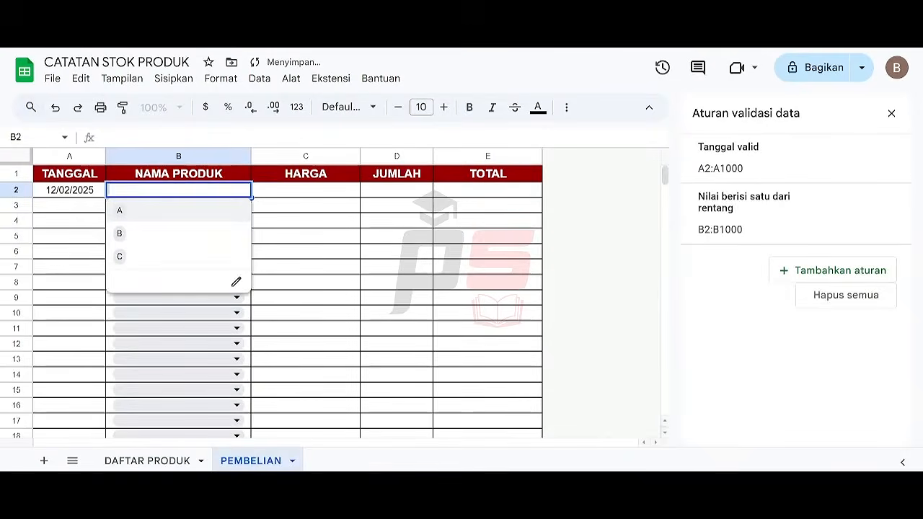
Step: Delete the test product names from cells A2:A4 of the DAFTAR PRODUK sheet
left_click(281, 189)
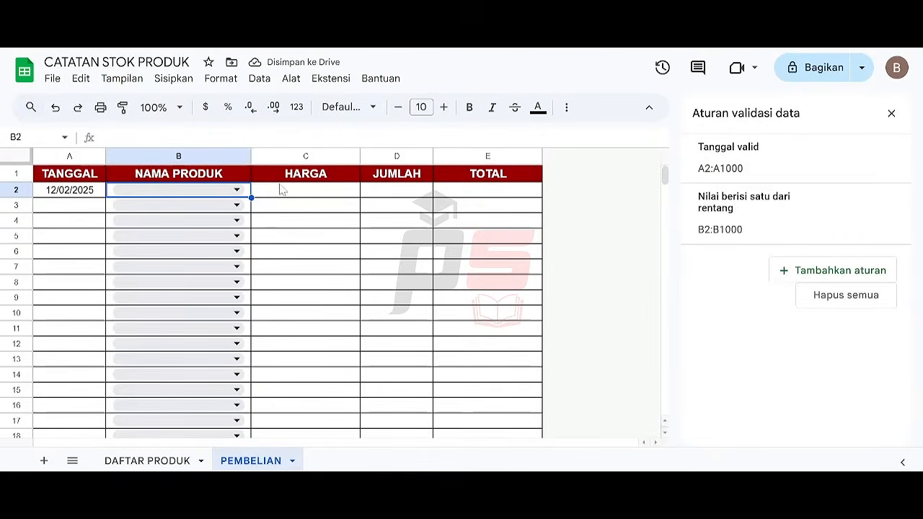
left_click(190, 462)
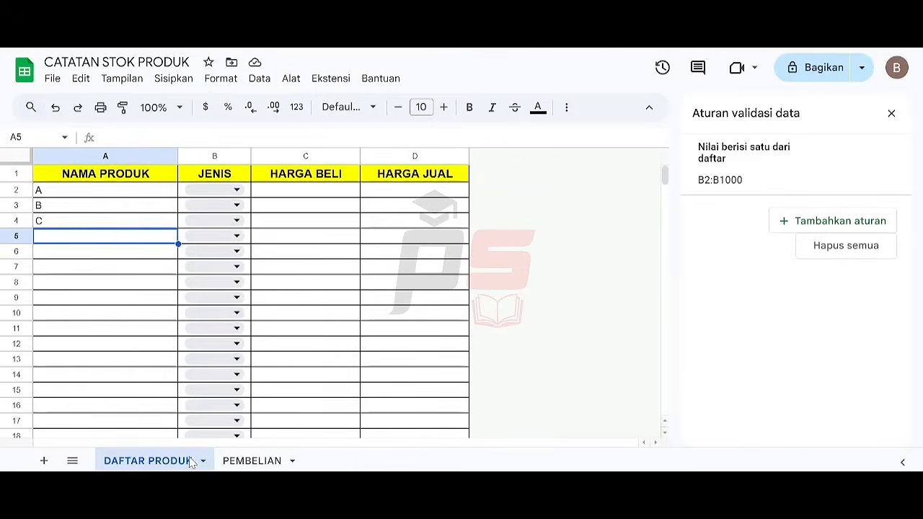
key("Up")
key("shift+Up")
key("shift+Up")
key("Delete")
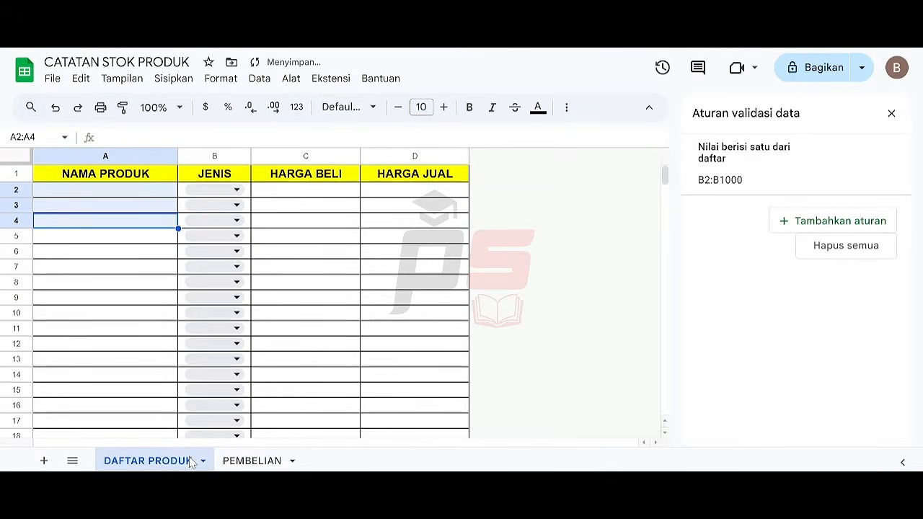
key("Up")
key("Up")
key("Up")
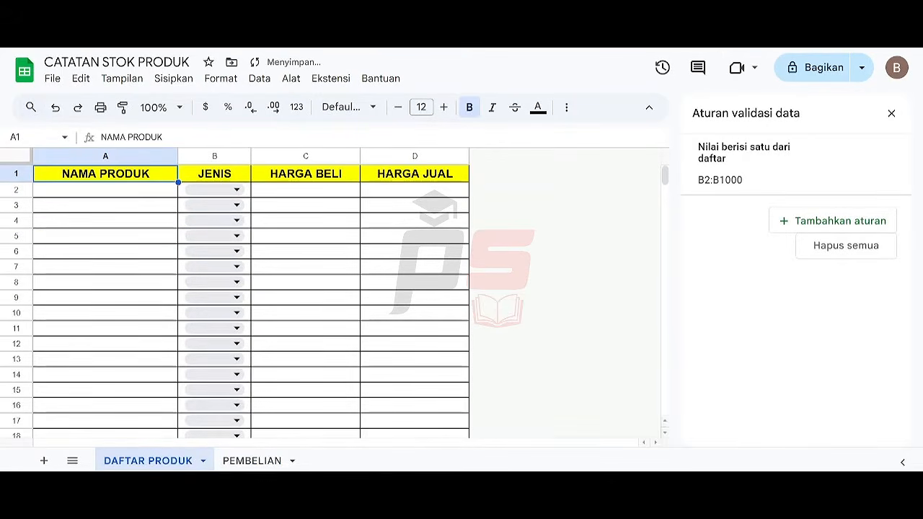
Step: Select the HARGA cell C2 in the PEMBELIAN sheet and close the data validation rules
left_click(244, 461)
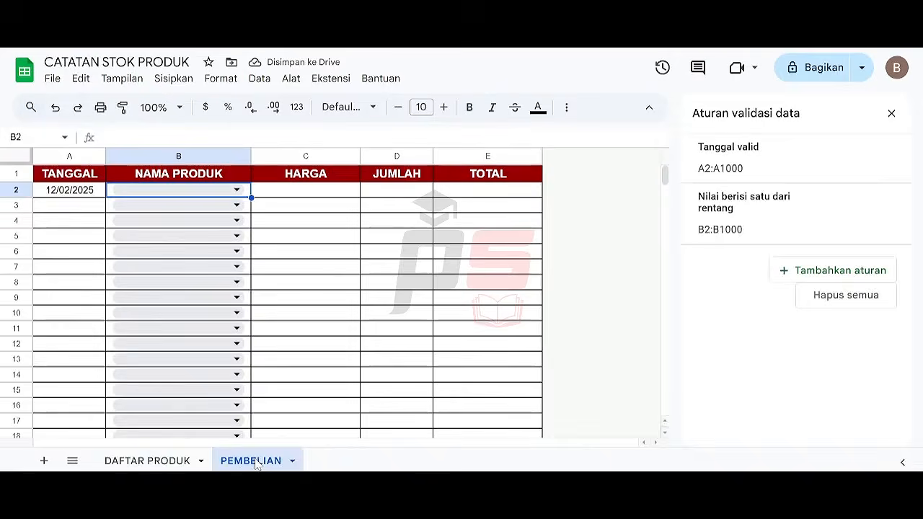
left_click(335, 192)
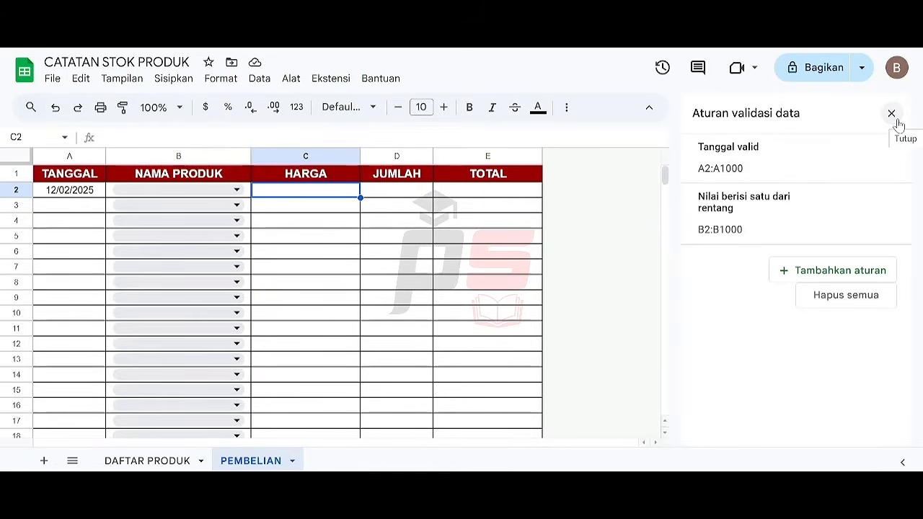
left_click(155, 461)
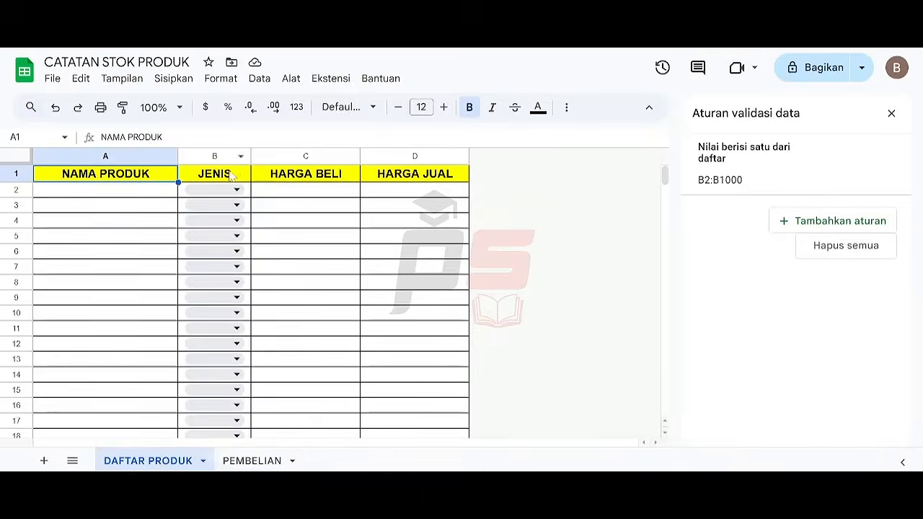
left_click(254, 462)
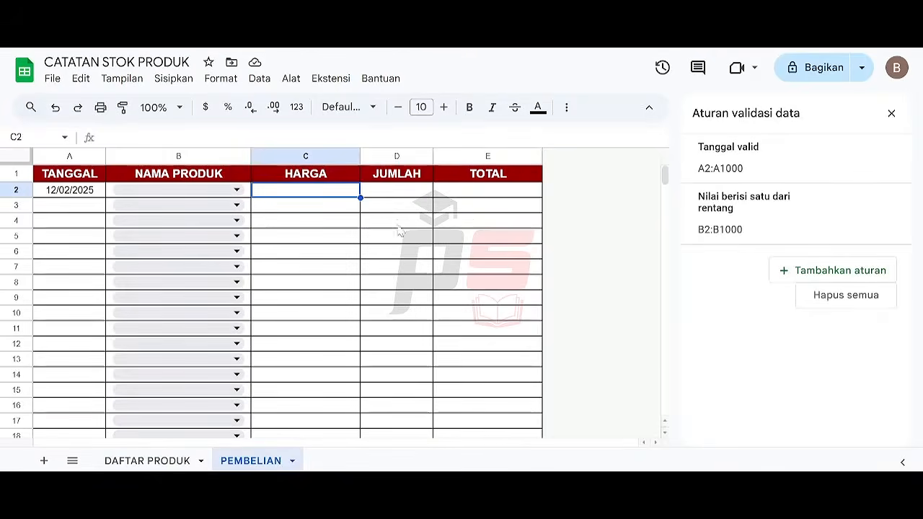
left_click(892, 114)
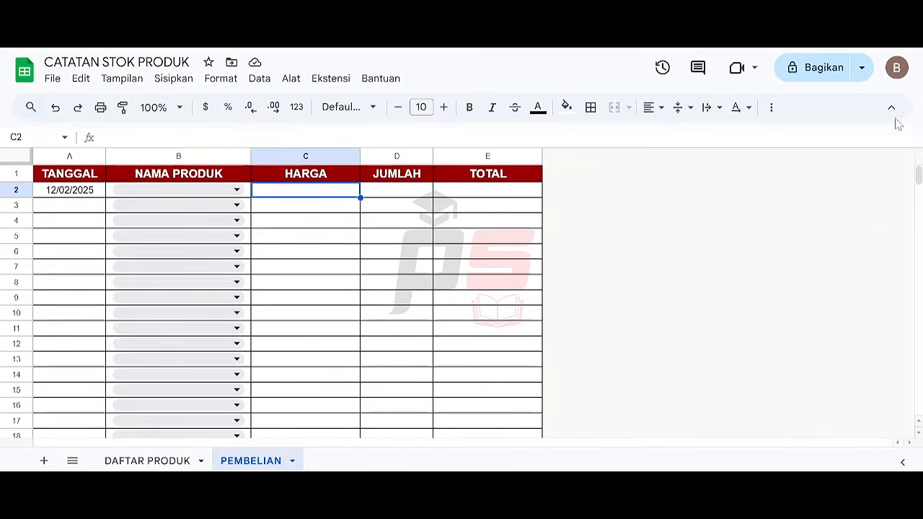
Step: Start a VLOOKUP formula in PEMBELIAN cell C2 with lookup cell B2, range 'DAFTAR PRODUK'!$A$1:$D and column index 3
type("=")
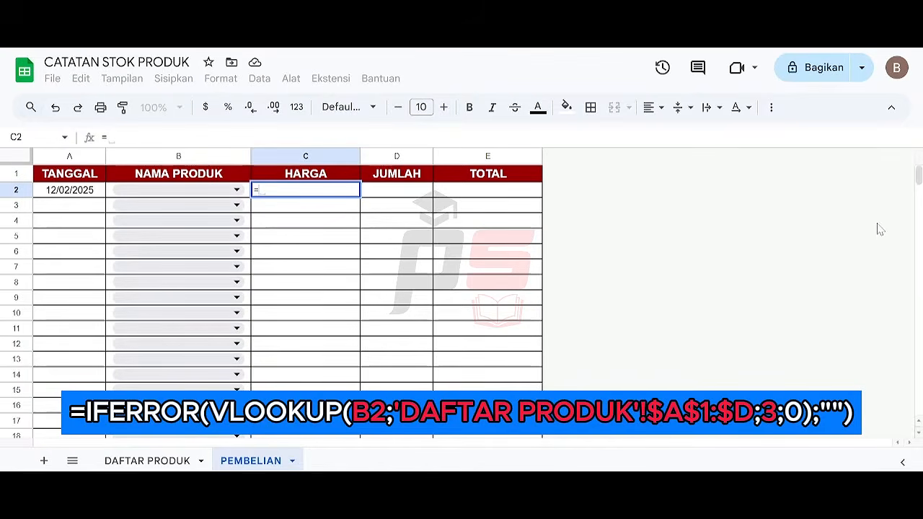
type("VLOOKUP")
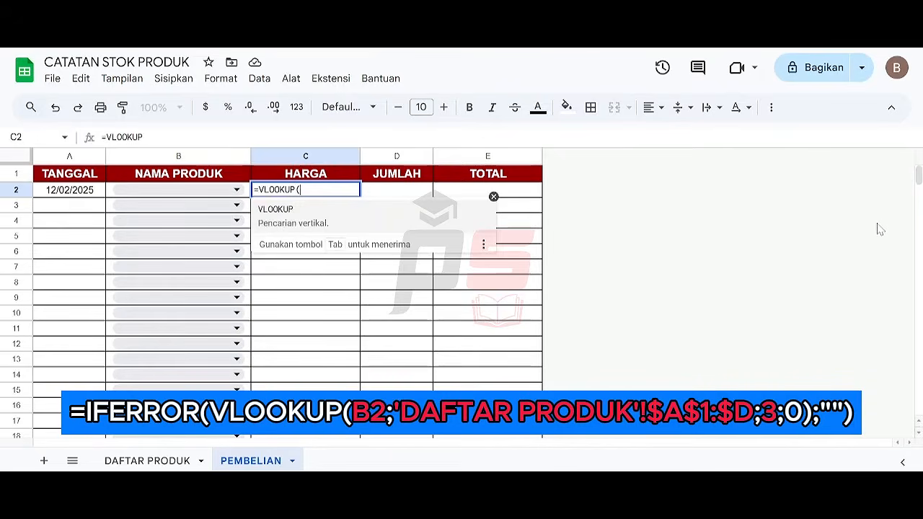
type("(")
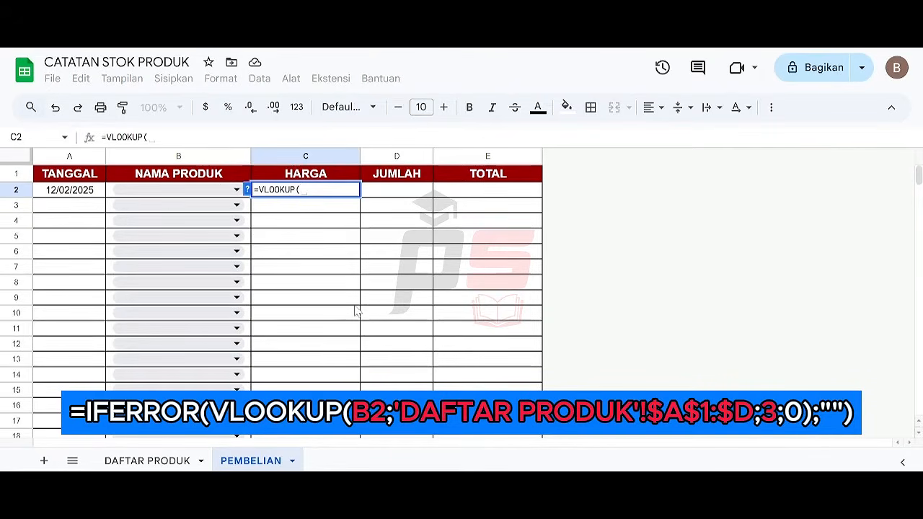
left_click(113, 193)
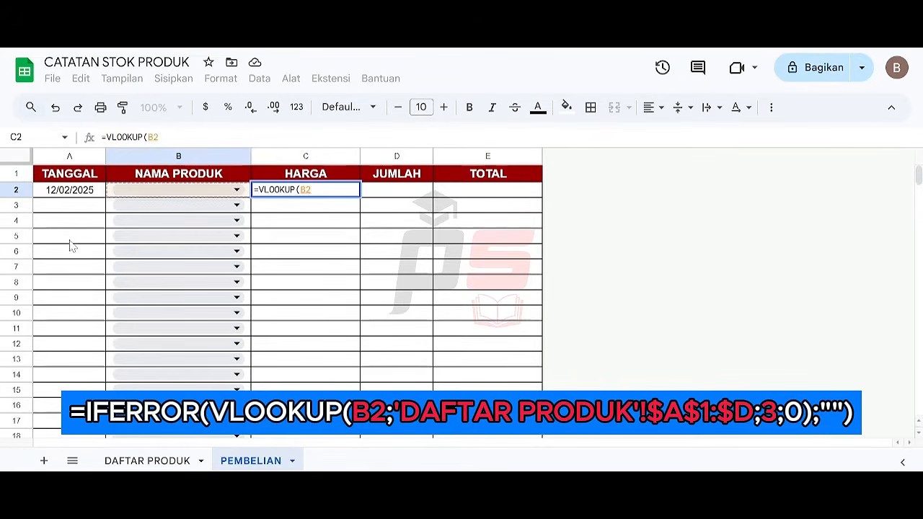
type(";")
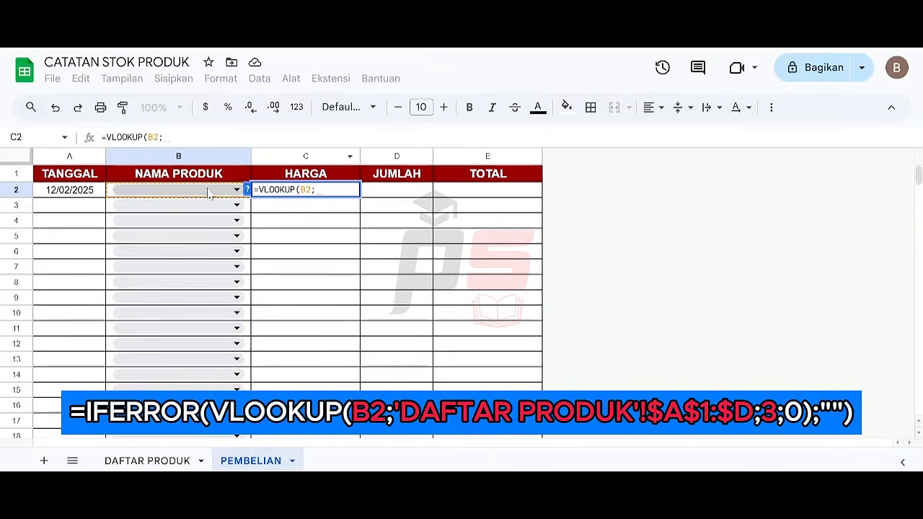
left_click(164, 465)
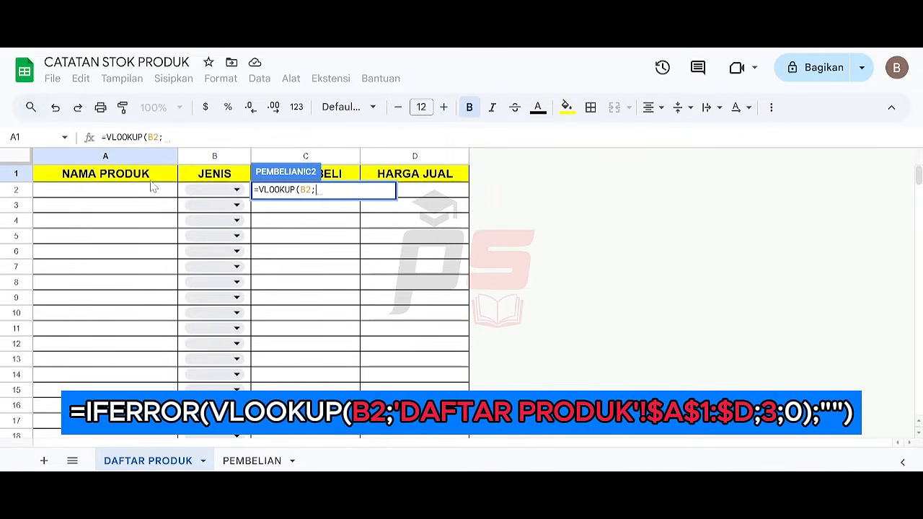
left_click_drag(159, 174, 464, 198)
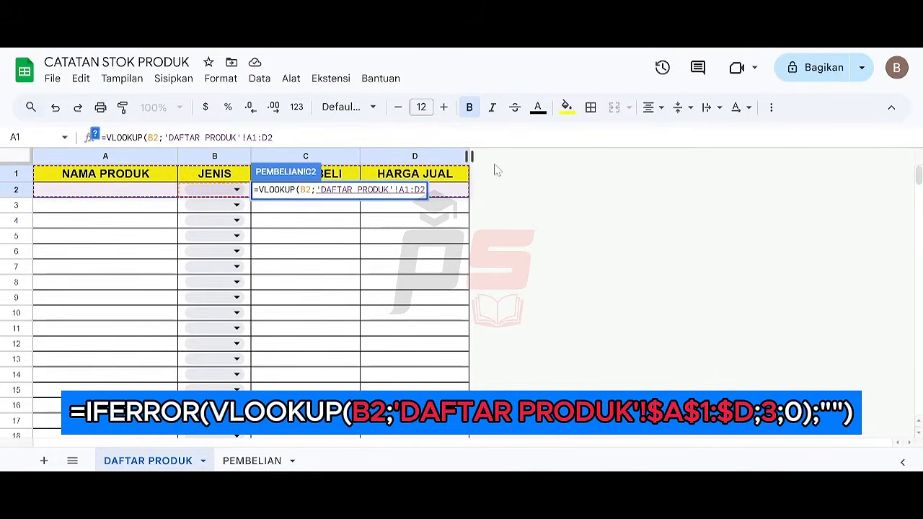
key("BackSpace")
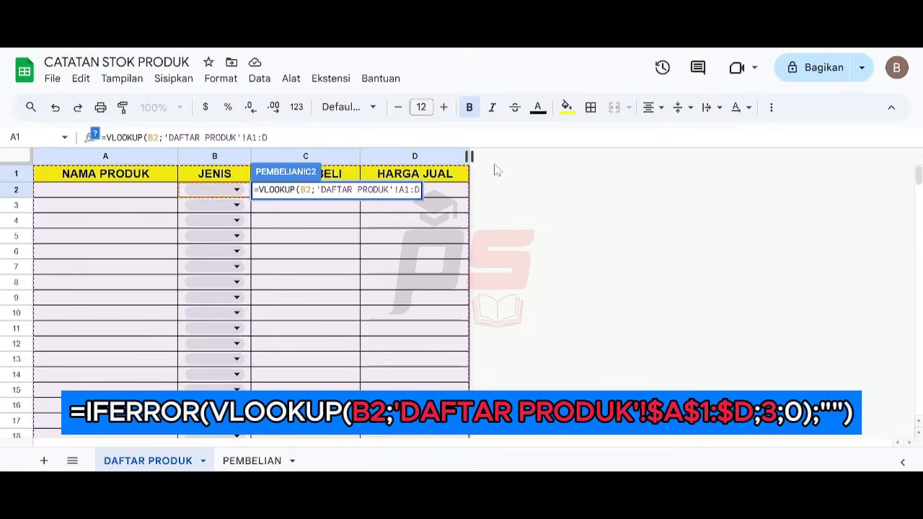
key("F4")
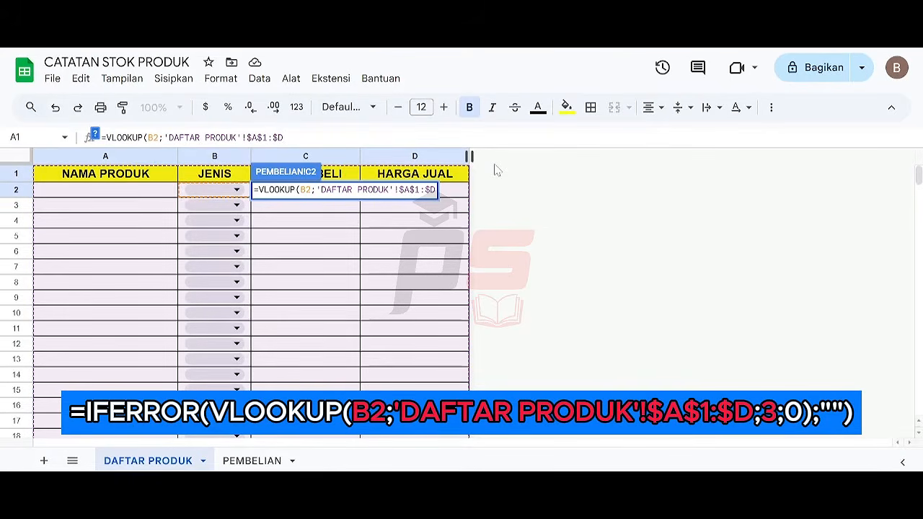
type(";")
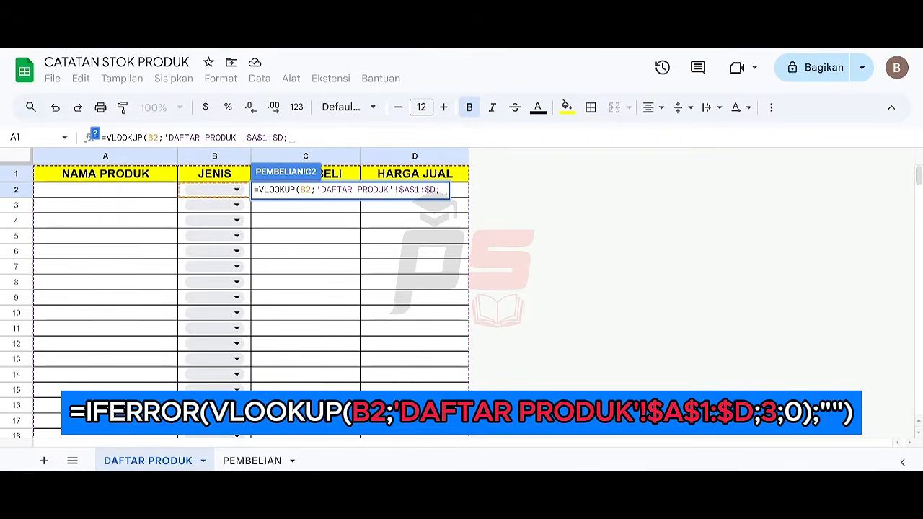
type("3")
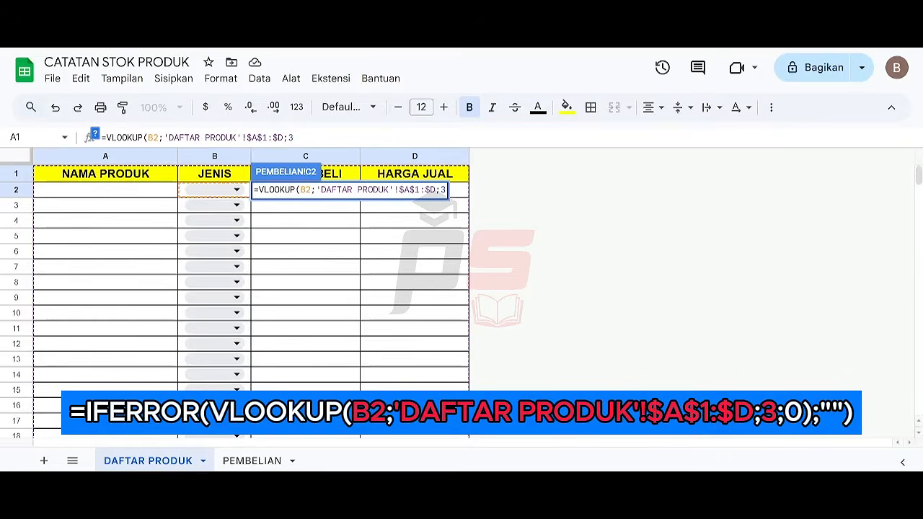
type(";")
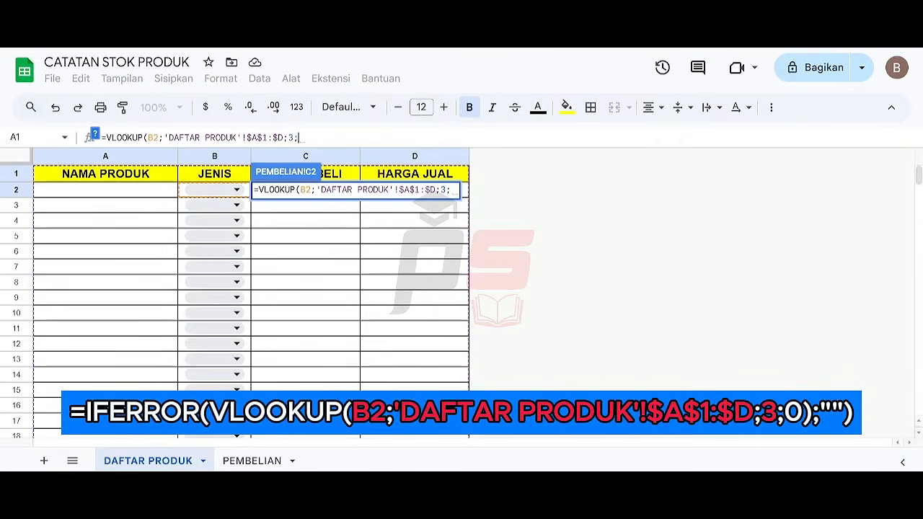
type("FALSE")
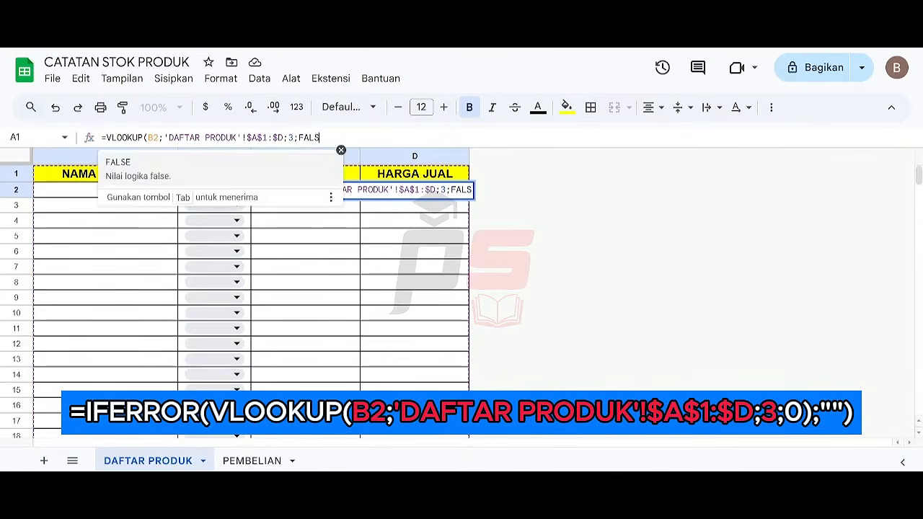
key("BackSpace")
key("BackSpace")
key("BackSpace")
key("BackSpace")
key("BackSpace")
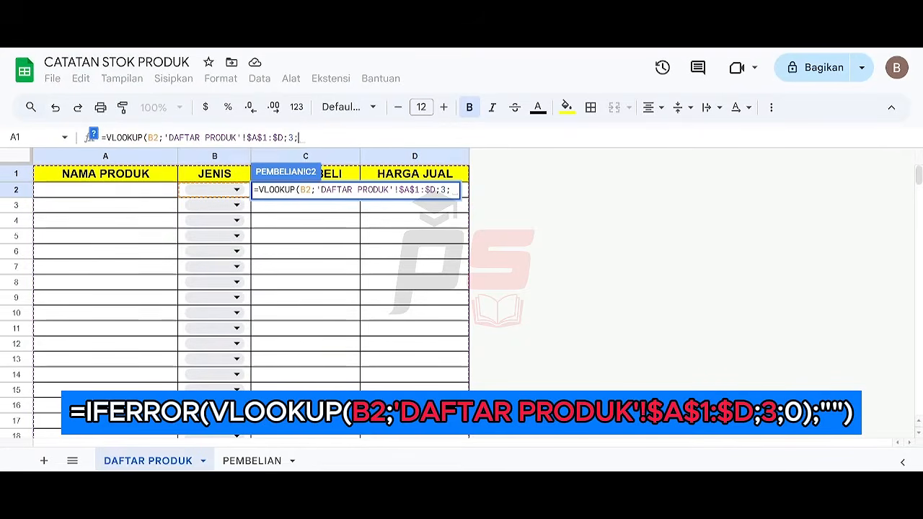
Step: Complete the VLOOKUP formula in C2 with 0 as the match argument
type("0")
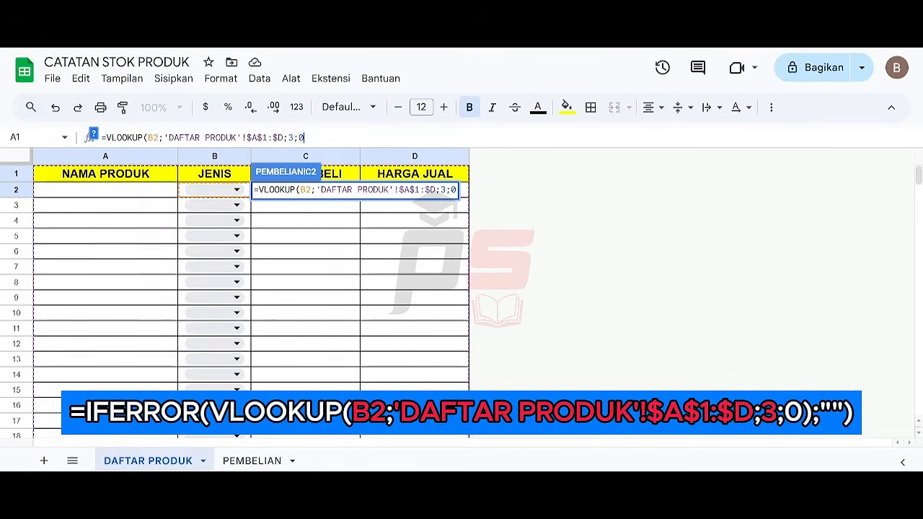
type(")")
key("Return")
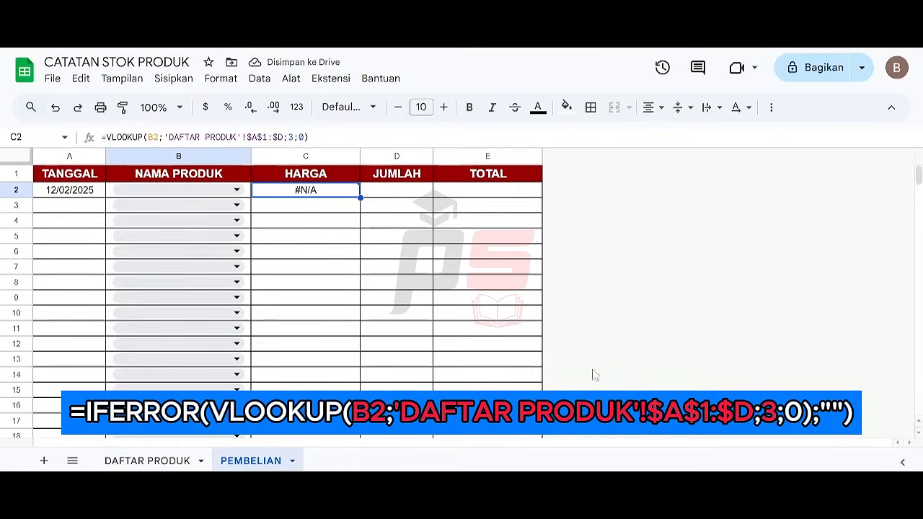
Step: Wrap the formula in C2 in IFERROR with an empty text fallback: =IFERROR(VLOOKUP(B2;'DAFTAR PRODUK'!$A$1:$D;3;0);"")
left_click(106, 137)
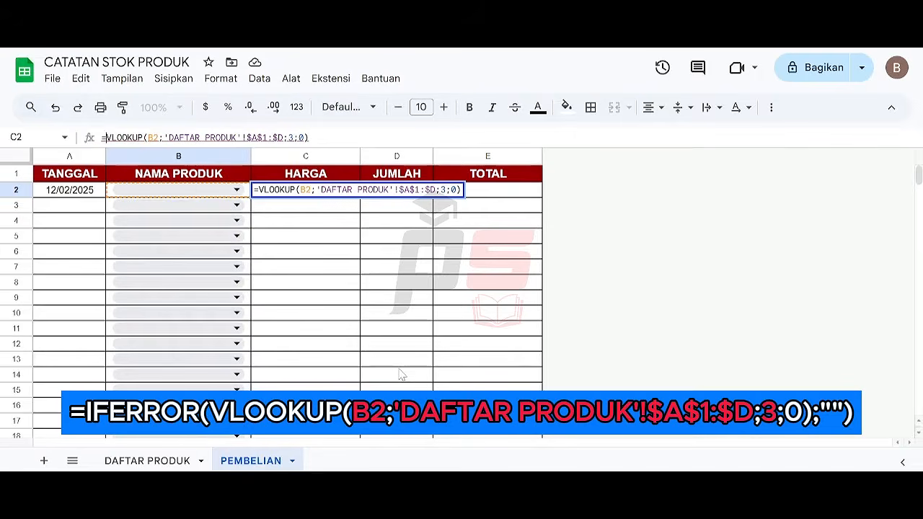
type("IFERROR(")
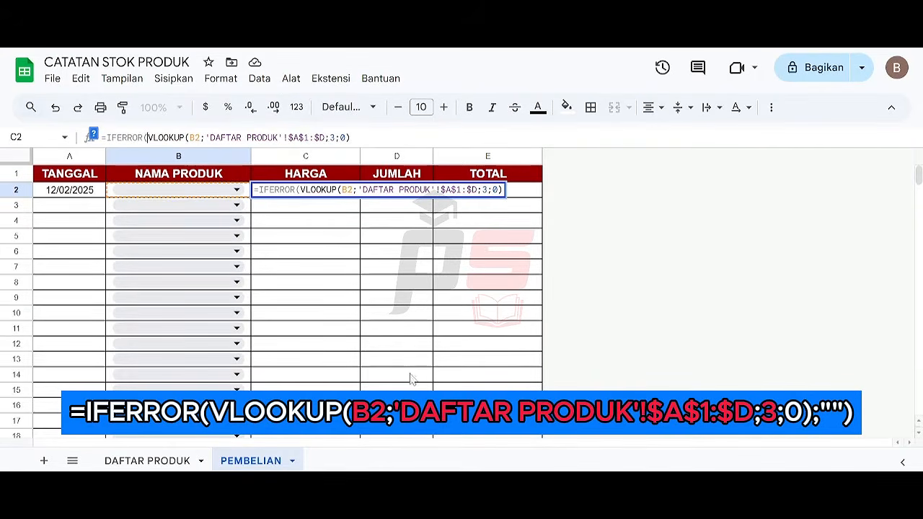
left_click(361, 140)
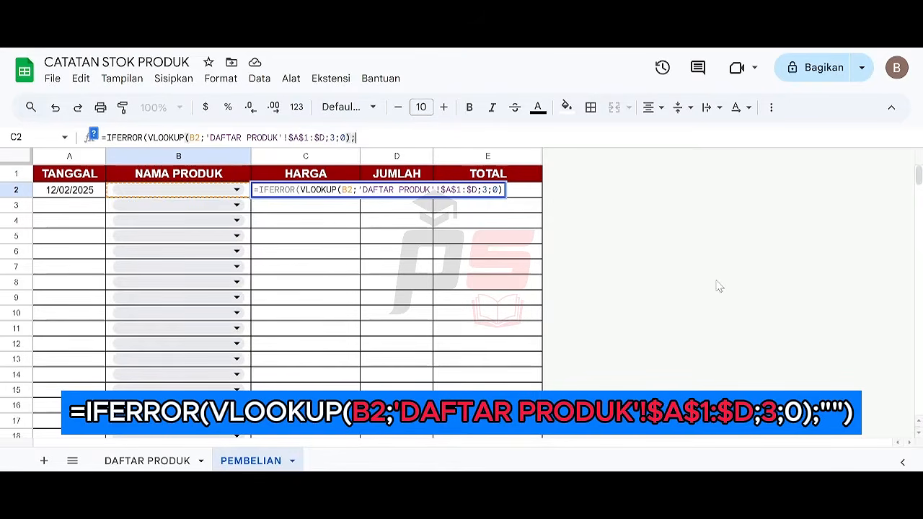
type(";\"\")")
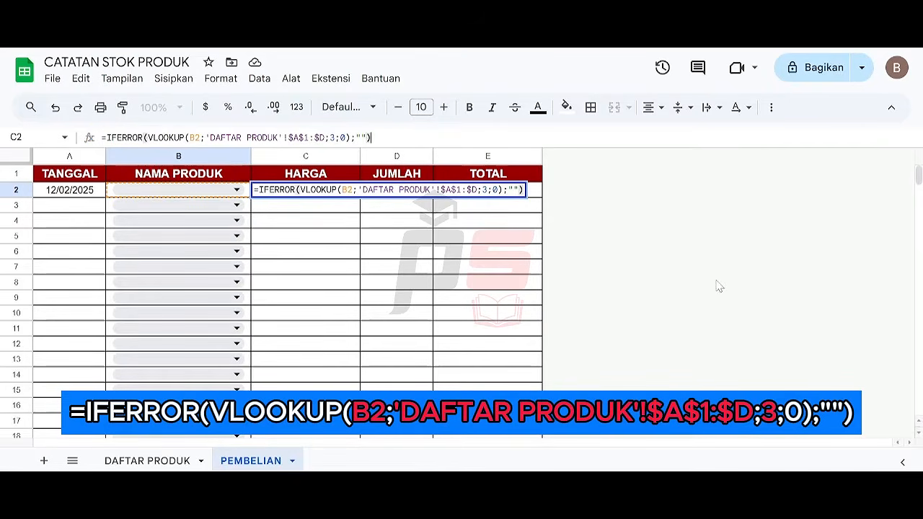
key("ctrl+Return")
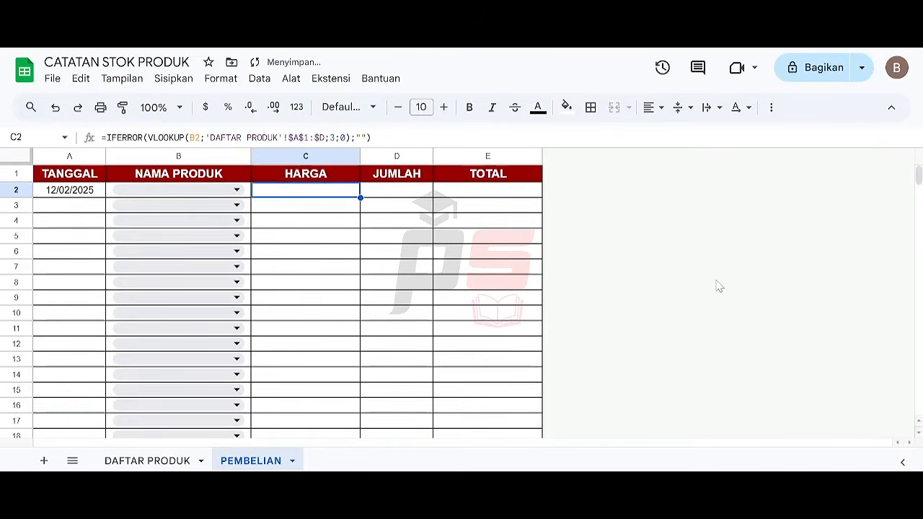
Step: Copy the HARGA formula from C2 to cells C3:C1000
key("ctrl+c")
key("Down")
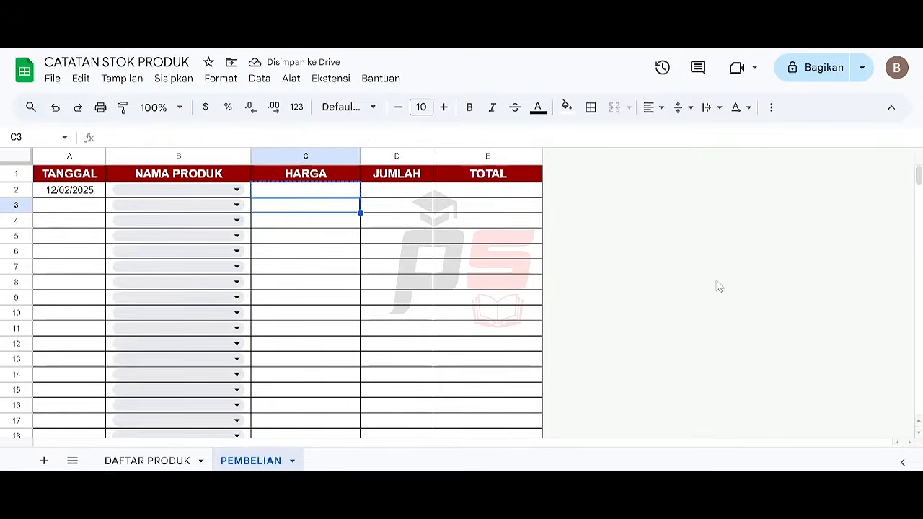
key("ctrl+shift+Down")
key("ctrl+v")
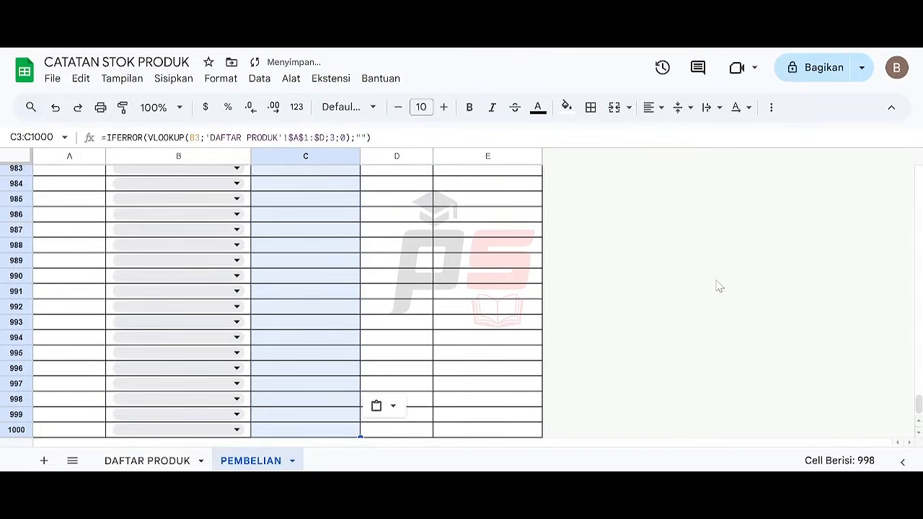
Step: Enter the quantity 3 in the JUMLAH cell D2 of the PEMBELIAN sheet
key("Right")
key("Up")
key("Up")
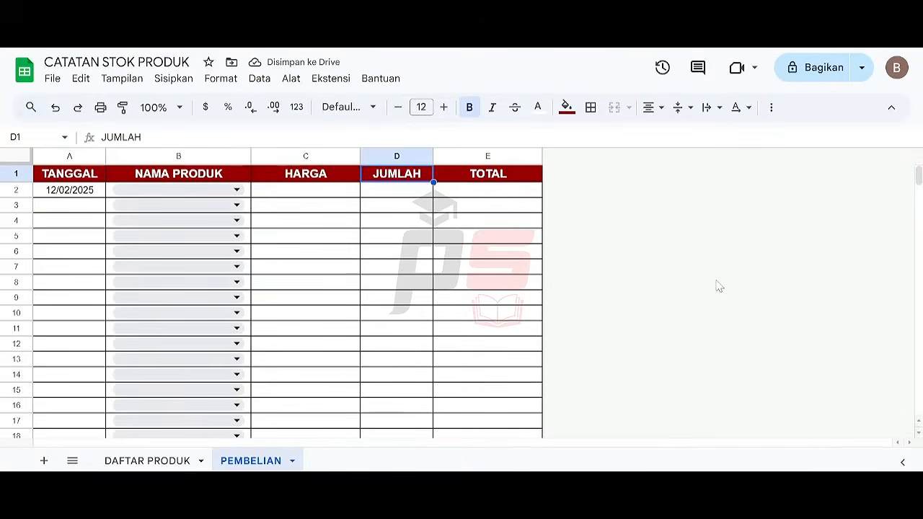
key("Down")
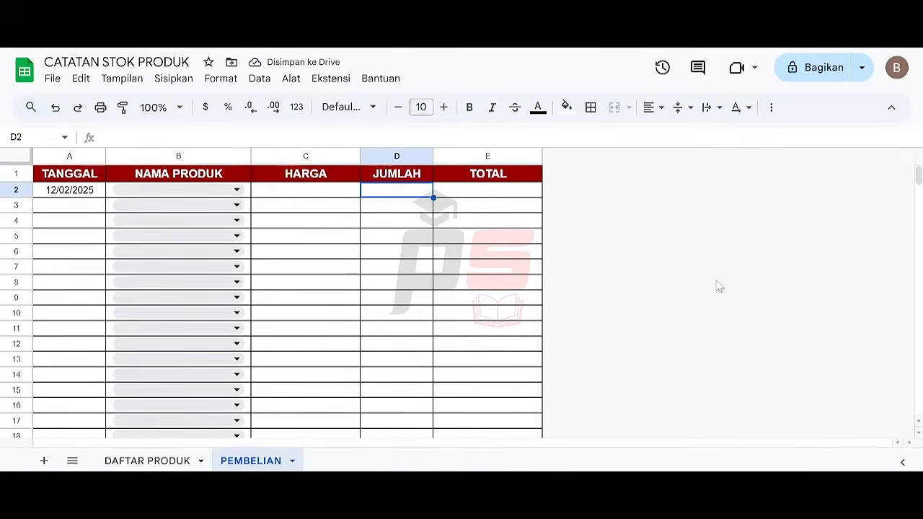
type("3")
key("Return")
key("Up")
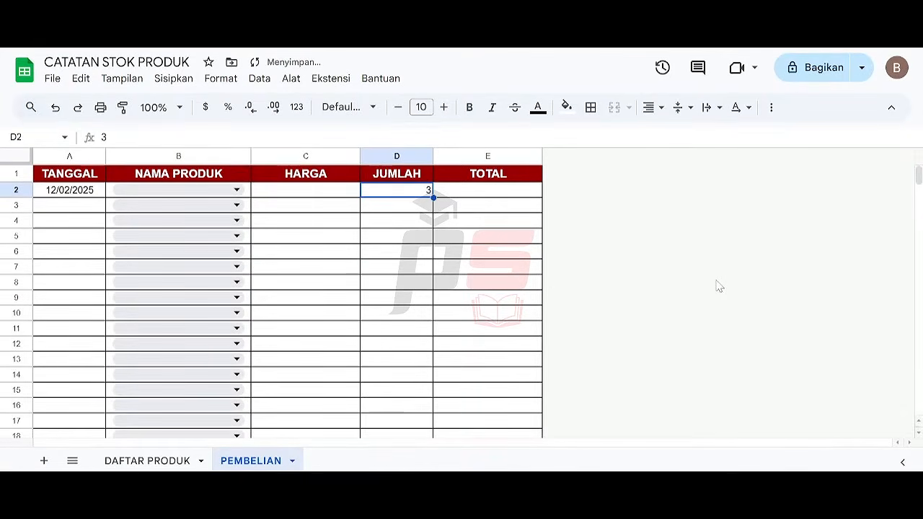
Step: Centre-align the JUMLAH cells D2:D1000 and clear the quantity from D2
key("ctrl+shift+Down")
left_click(649, 107)
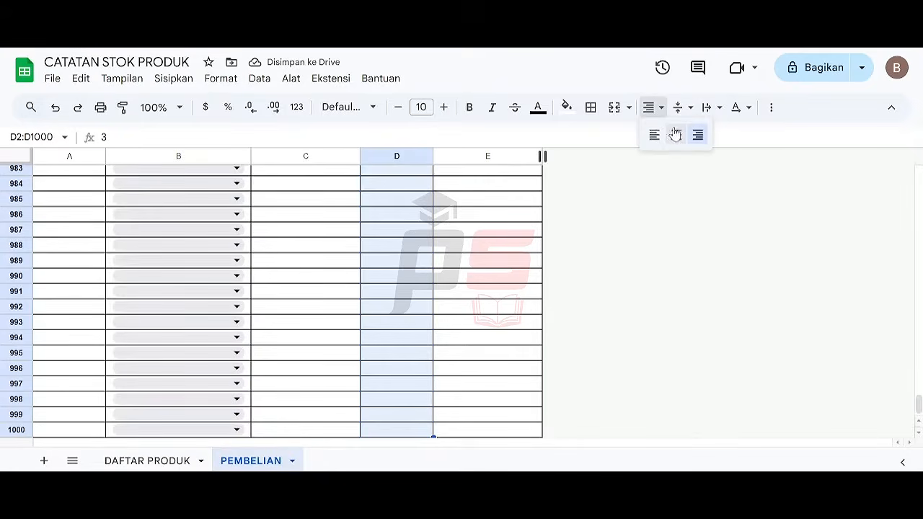
left_click(675, 135)
key("Right")
key("Left")
key("Delete")
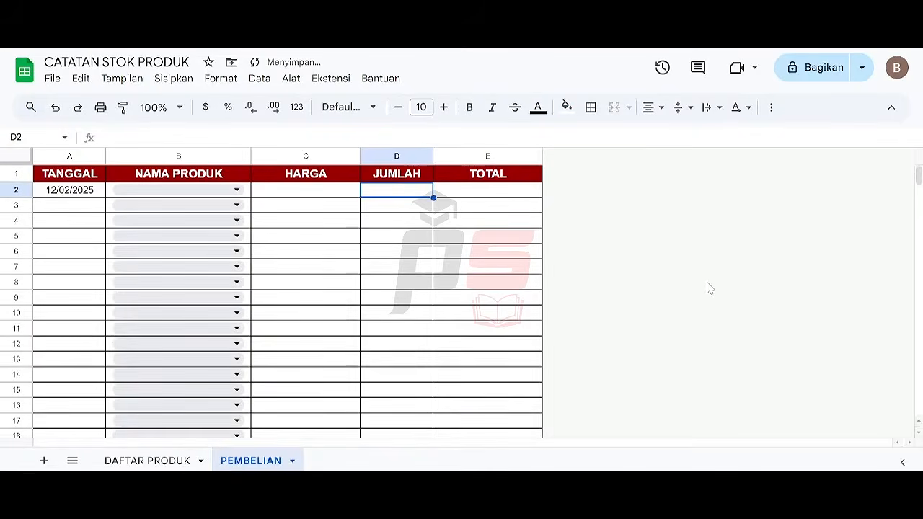
Step: Enter a formula in TOTAL cell E2 that multiplies price by quantity: =C2*D2
key("Right")
key("Left")
key("Left")
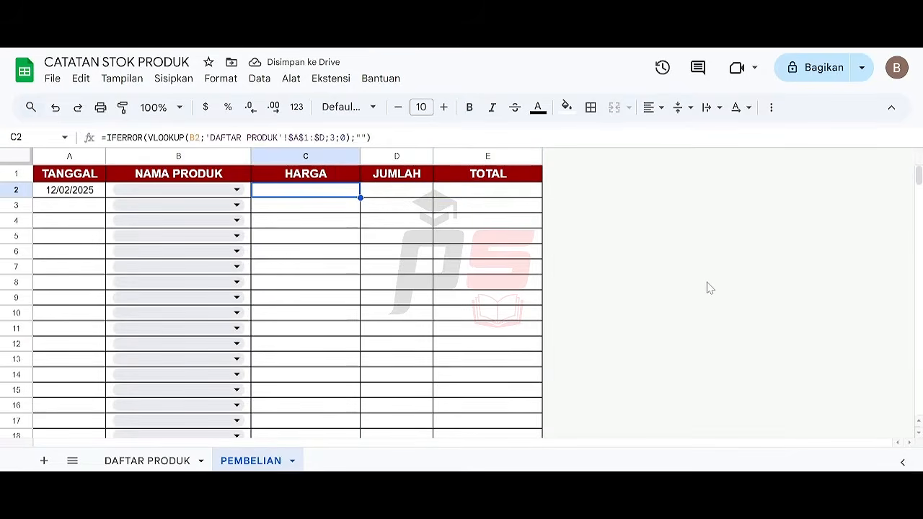
key("Right")
key("Right")
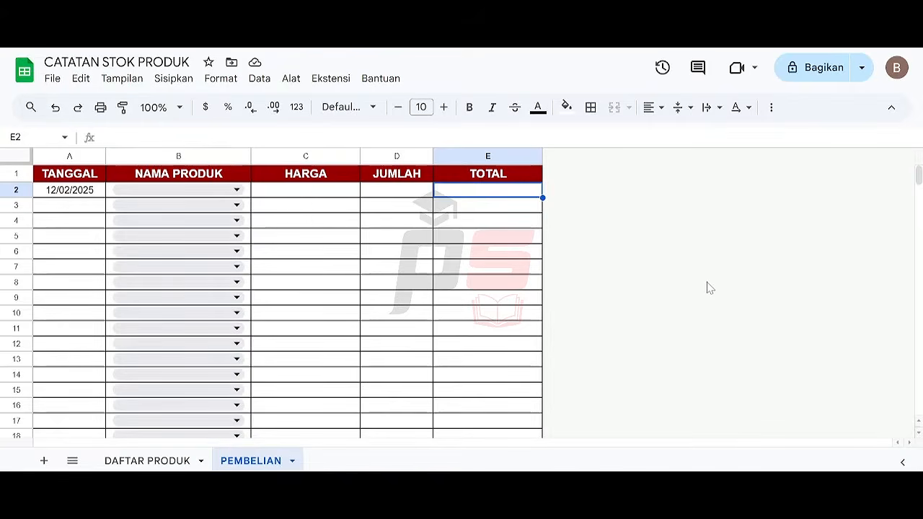
type("=")
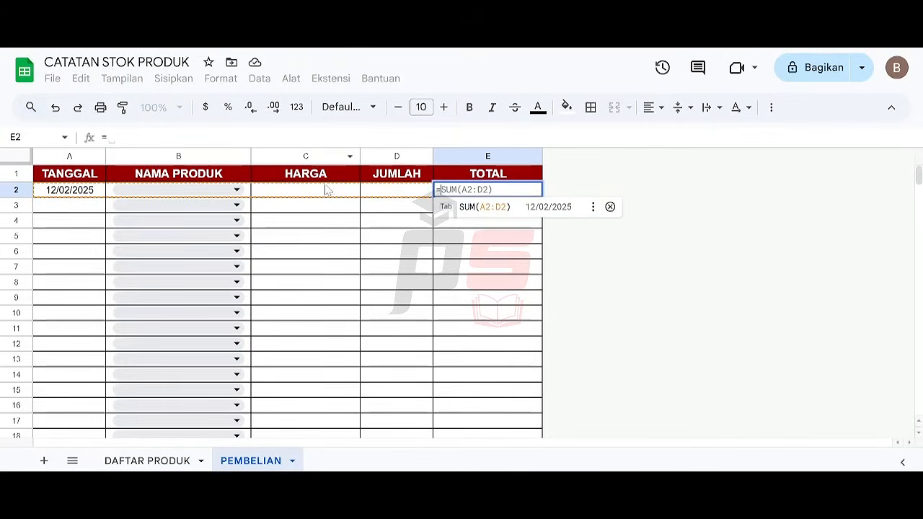
left_click(326, 190)
type("*")
left_click(397, 190)
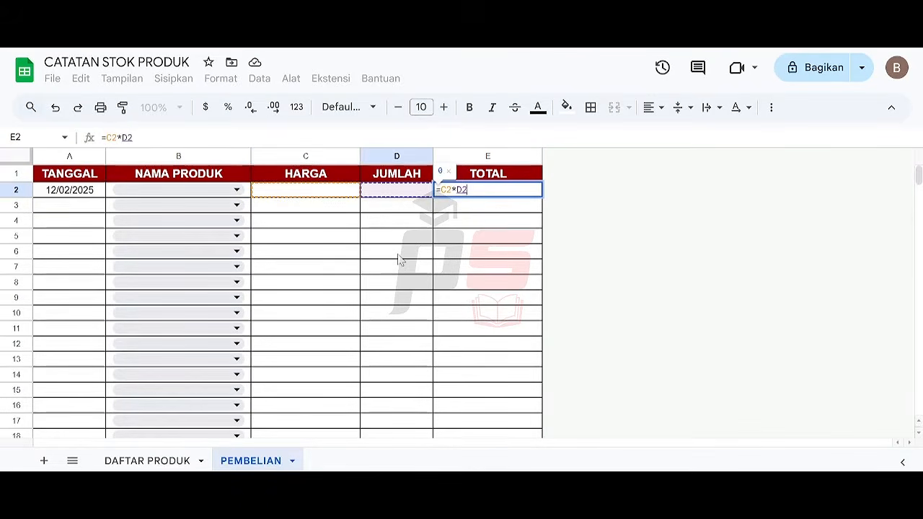
key("Return")
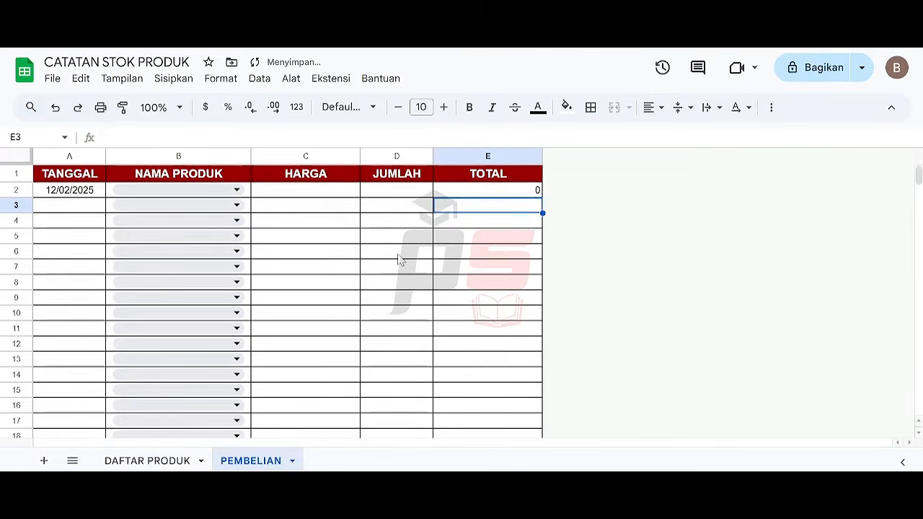
Step: Apply the rupiah accounting number format without decimals to the TOTAL cells E2:E1000
left_click(519, 193)
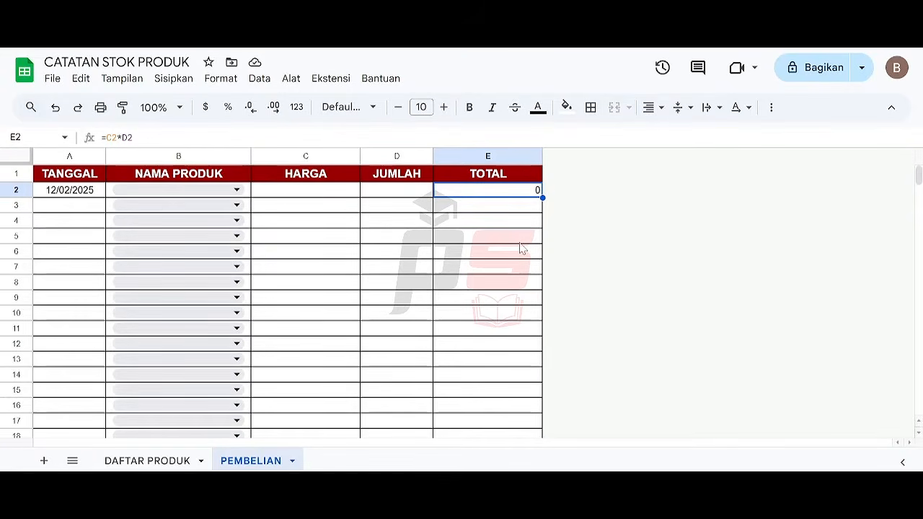
key("ctrl+shift+Down")
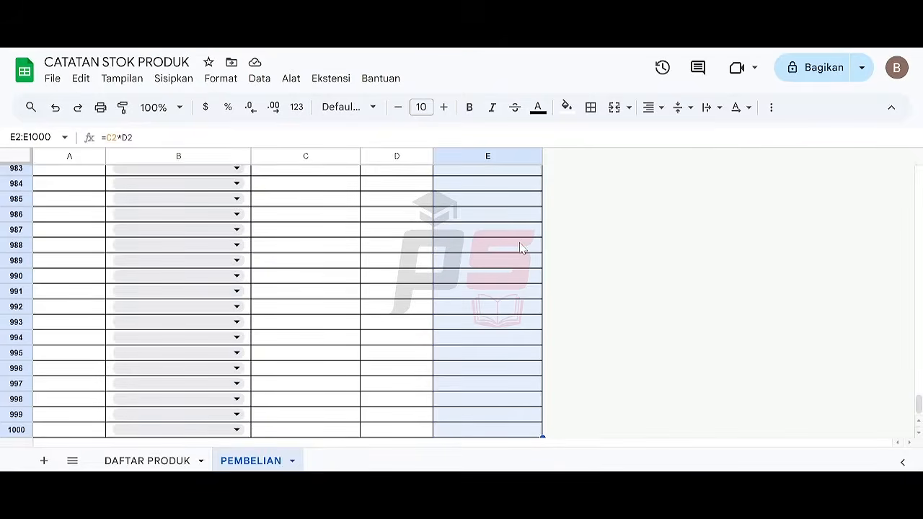
left_click(217, 80)
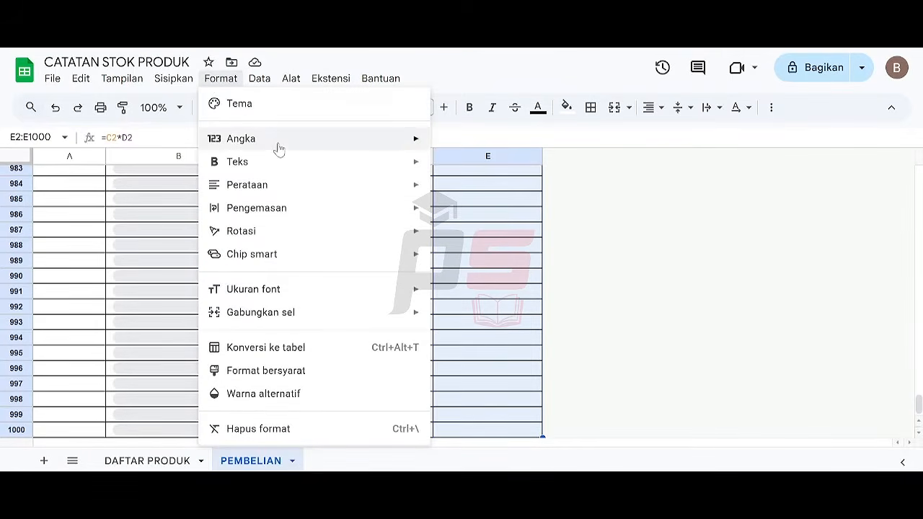
mouse_move(279, 143)
left_click(533, 267)
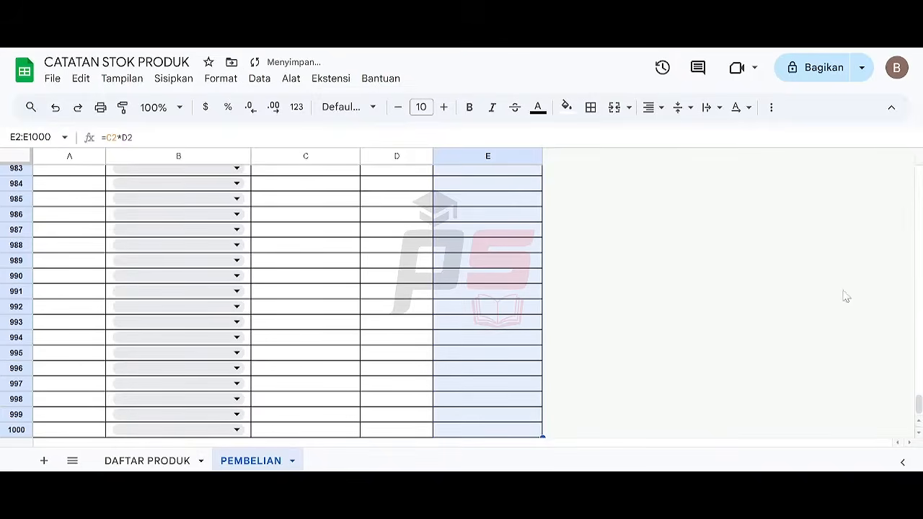
key("ctrl+shift+Up")
key("Up")
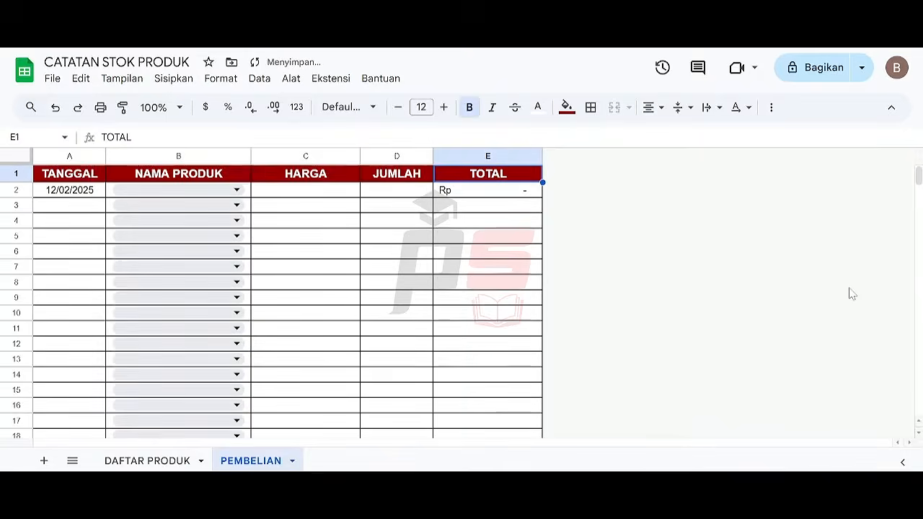
key("Down")
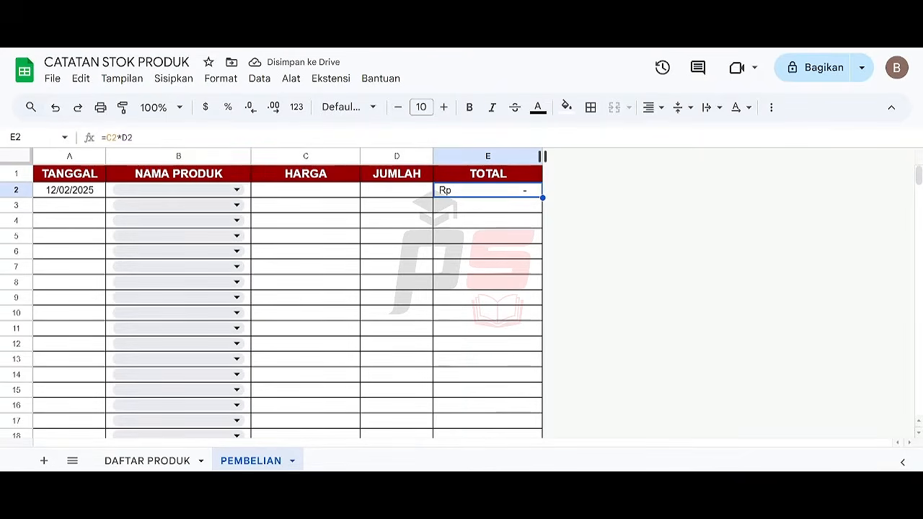
Step: Insert an IF test with ISBLANK(D2) as its condition before C2*D2 in the E2 formula
left_click(313, 197)
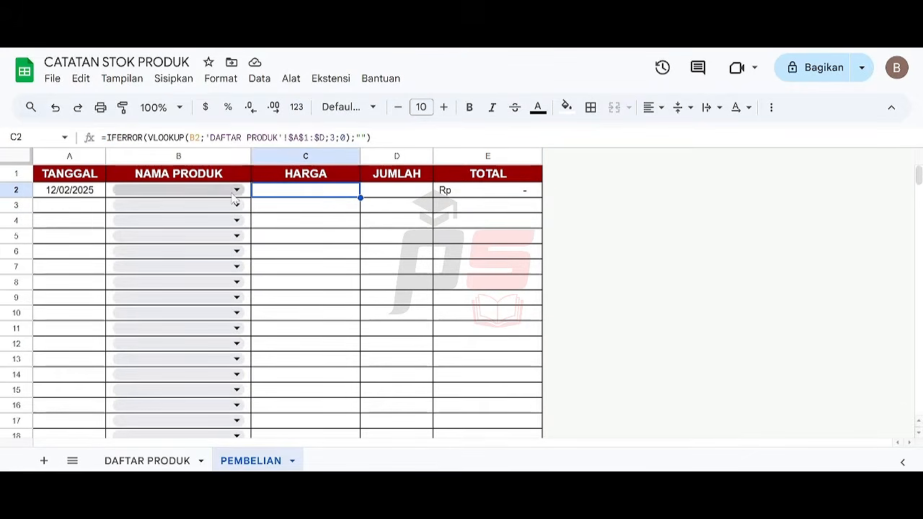
left_click(389, 193)
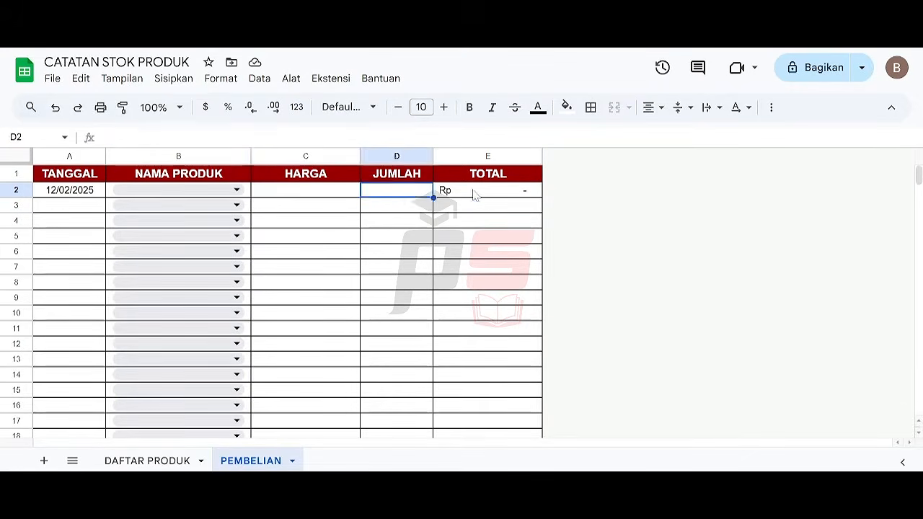
left_click(475, 193)
left_click(107, 137)
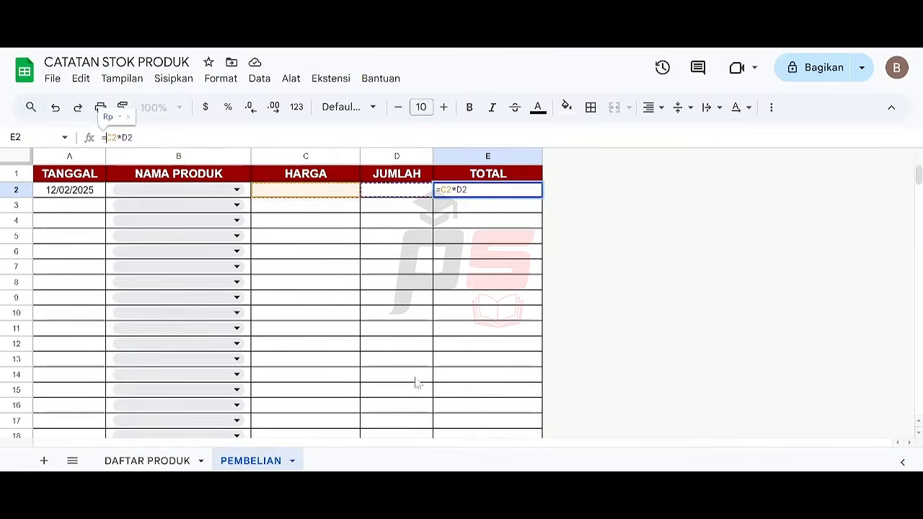
type("IF(ISBL")
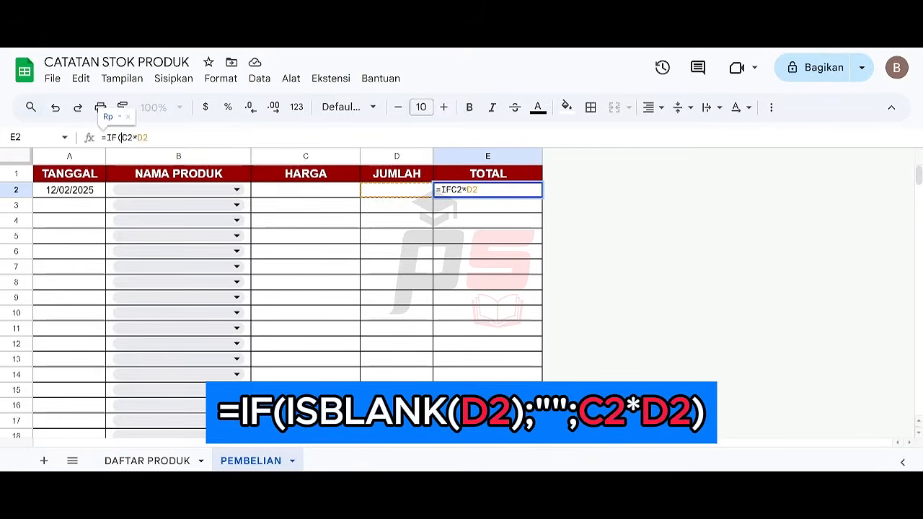
type("ANK")
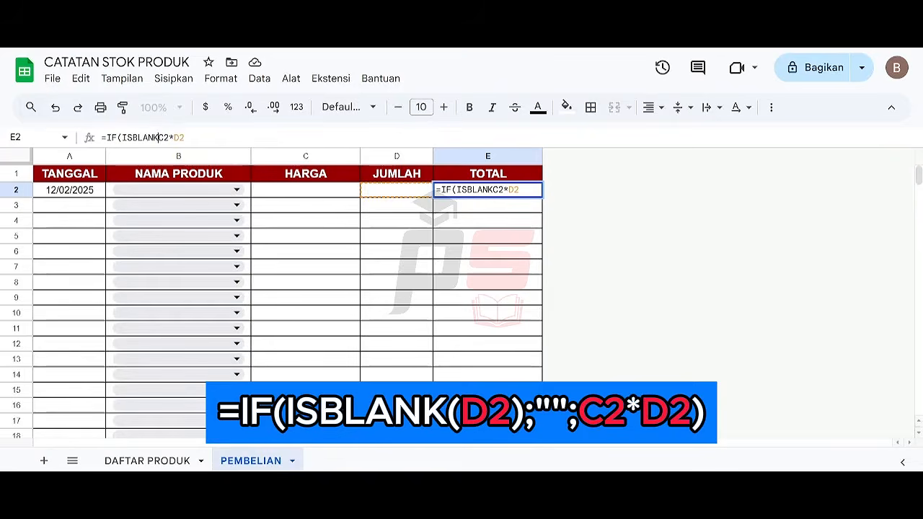
type("(;")
key("Left")
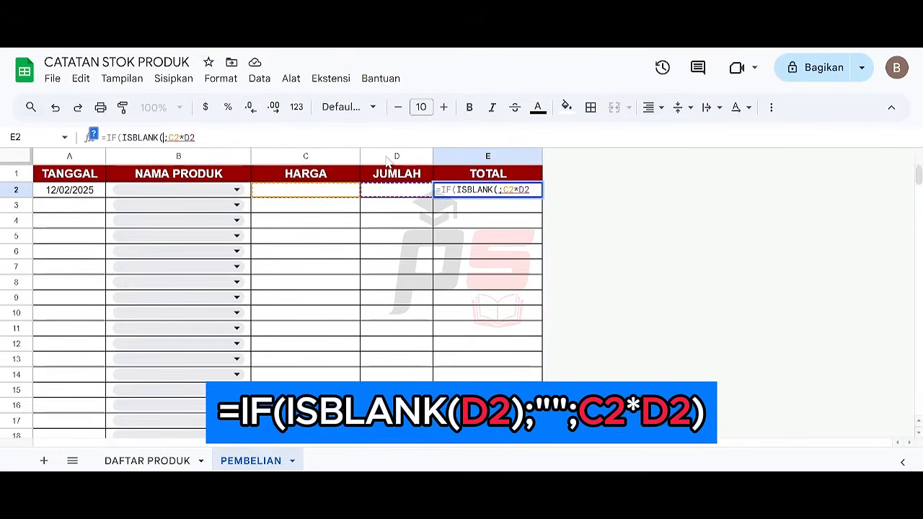
left_click(383, 191)
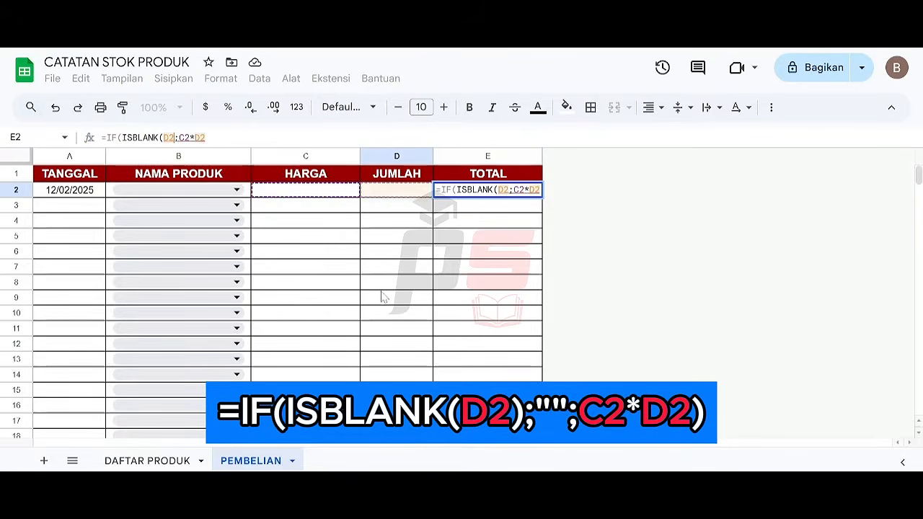
type(");")
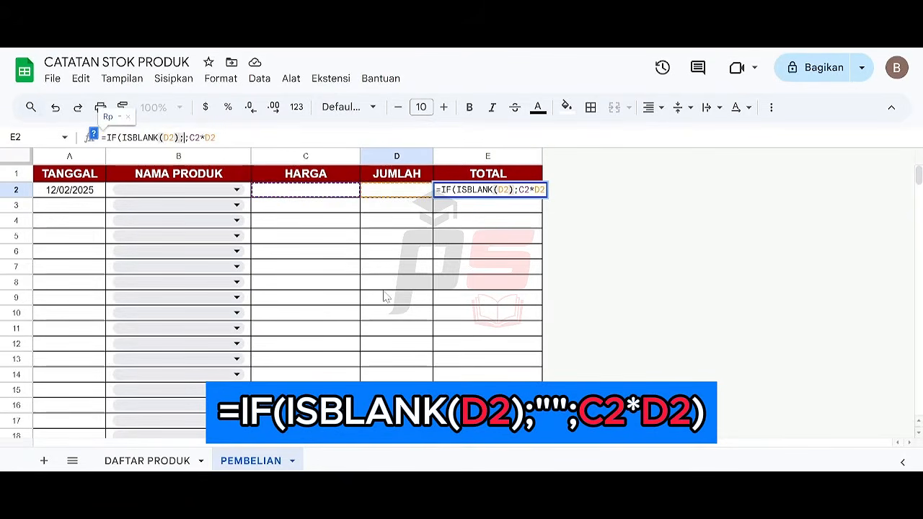
Step: Add empty text as the value for a blank quantity and complete the E2 formula: =IF(ISBLANK(D2);"";C2*D2)
type("\"\"")
key("Right")
key("Right")
key("Right")
key("Right")
key("Right")
key("Right")
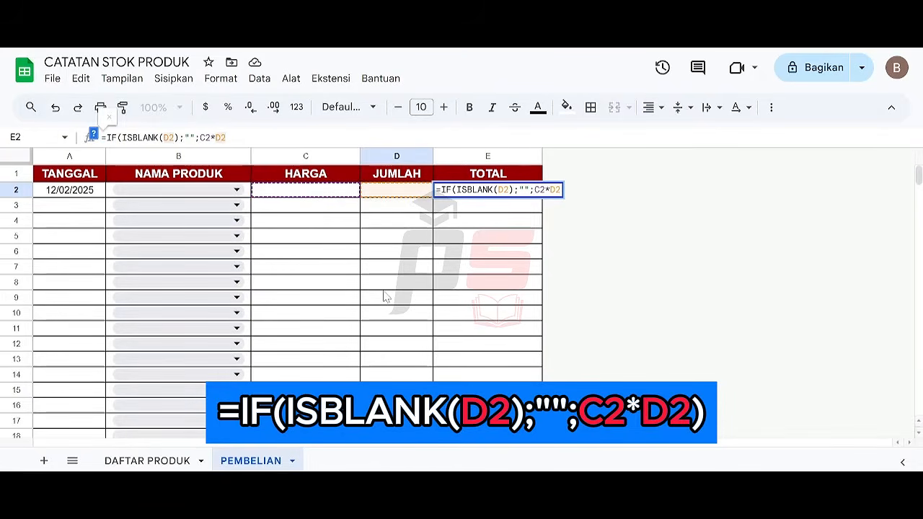
type(")")
key("Return")
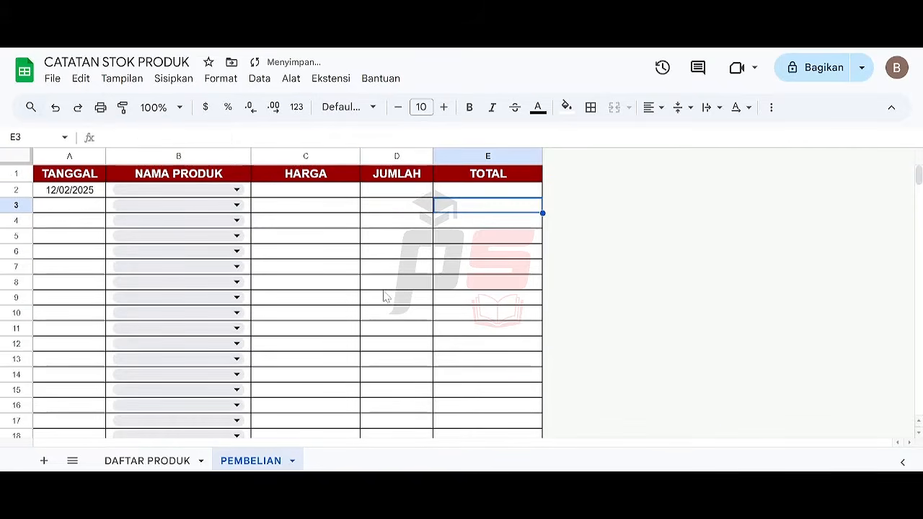
Step: Copy the TOTAL formula from E2 to cells E3:E1000
key("Up")
key("Left")
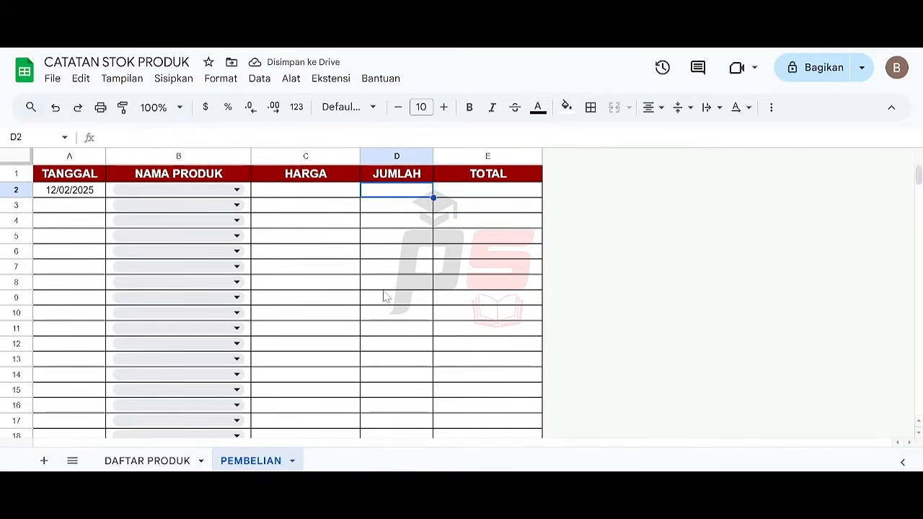
key("Right")
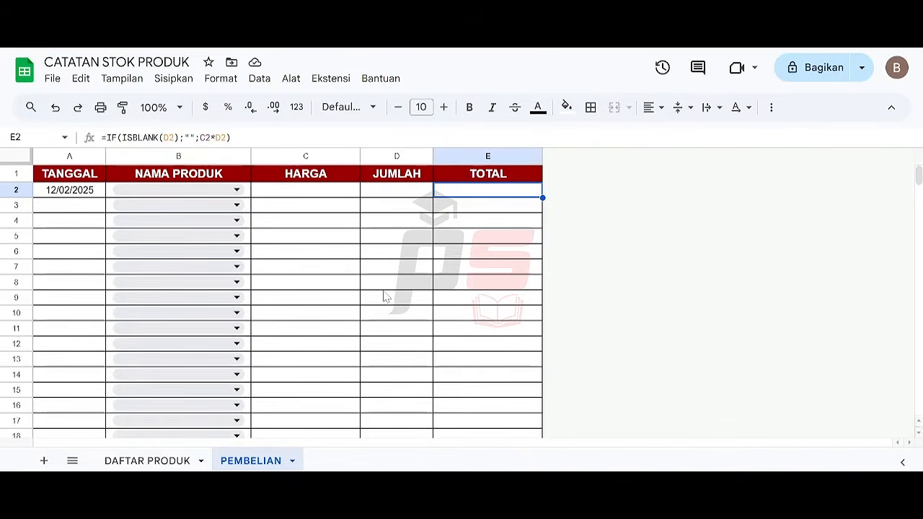
key("Down")
key("ctrl+shift+Down")
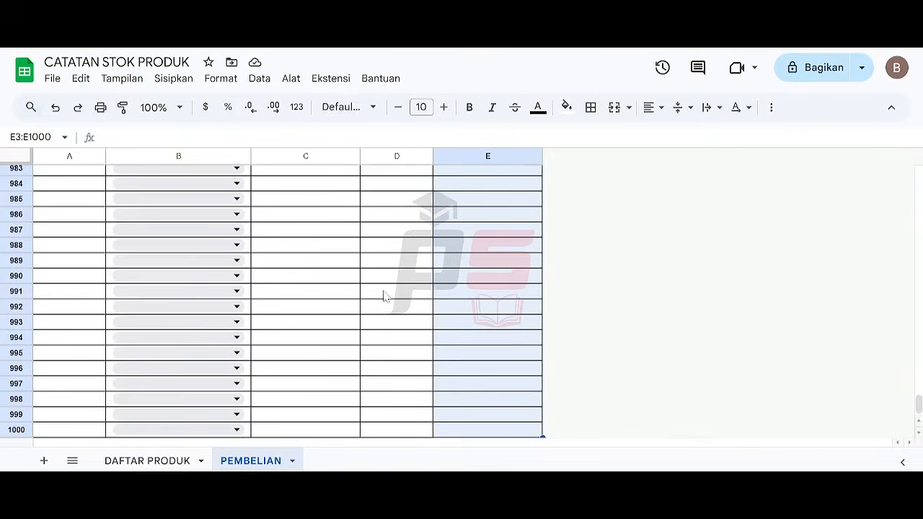
key("ctrl+v")
key("ctrl+Up")
Step: Clear the sample date from TANGGAL cell A2 of the PEMBELIAN sheet
key("Left")
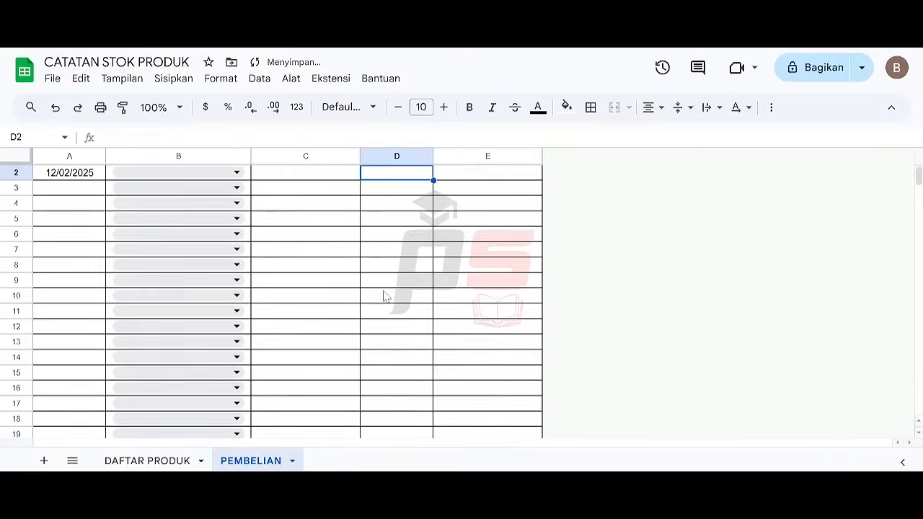
key("Left")
key("Left")
key("Left")
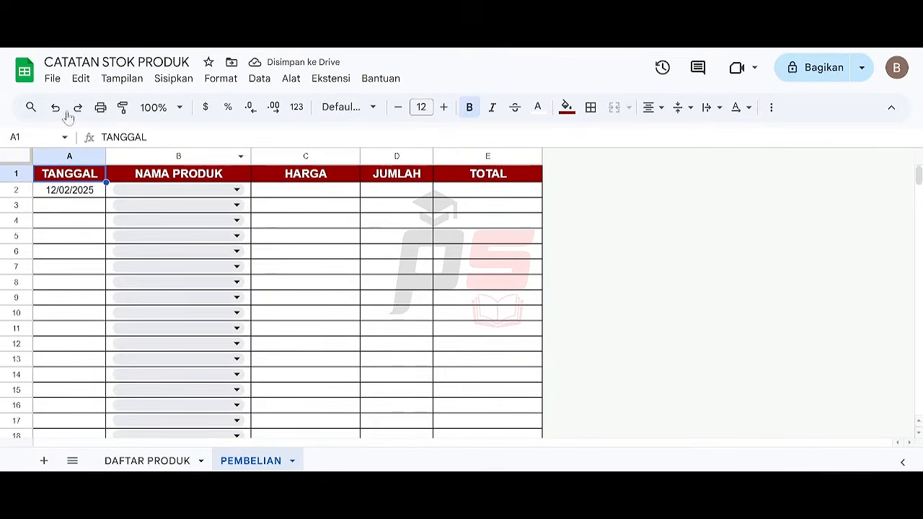
left_click(77, 193)
key("Delete")
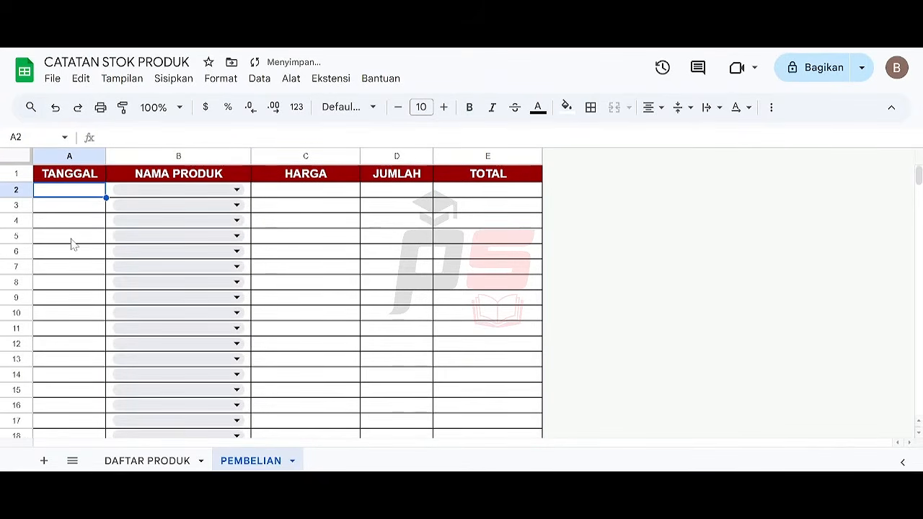
Step: Add product A in row 2 of the DAFTAR PRODUK sheet and set its JENIS to Barang
left_click(151, 460)
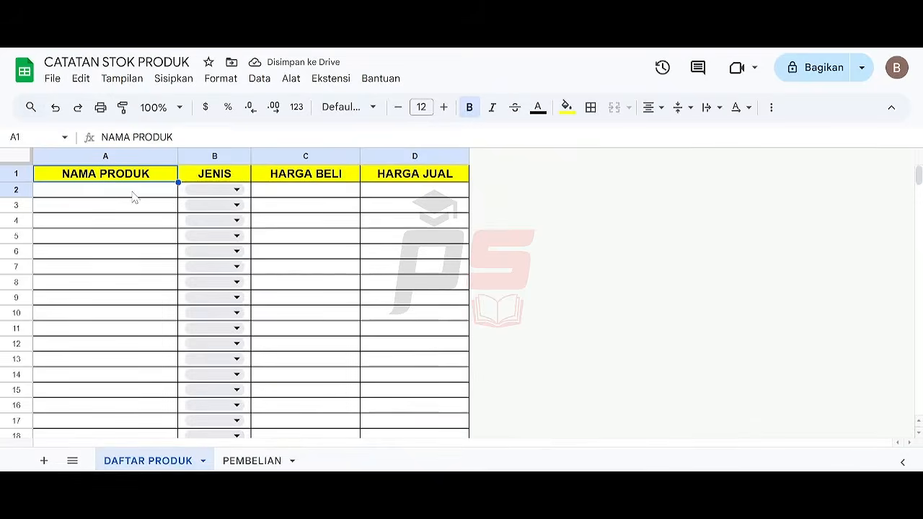
left_click(134, 191)
type("A")
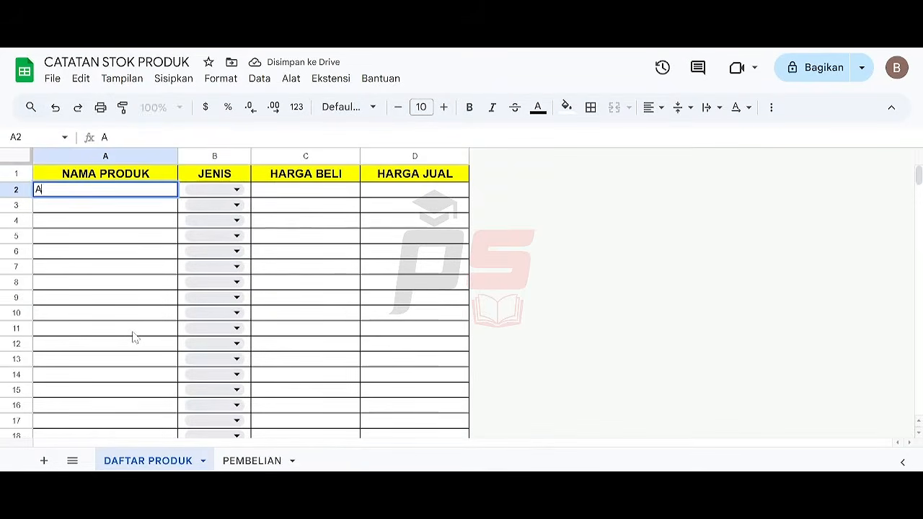
key("Tab")
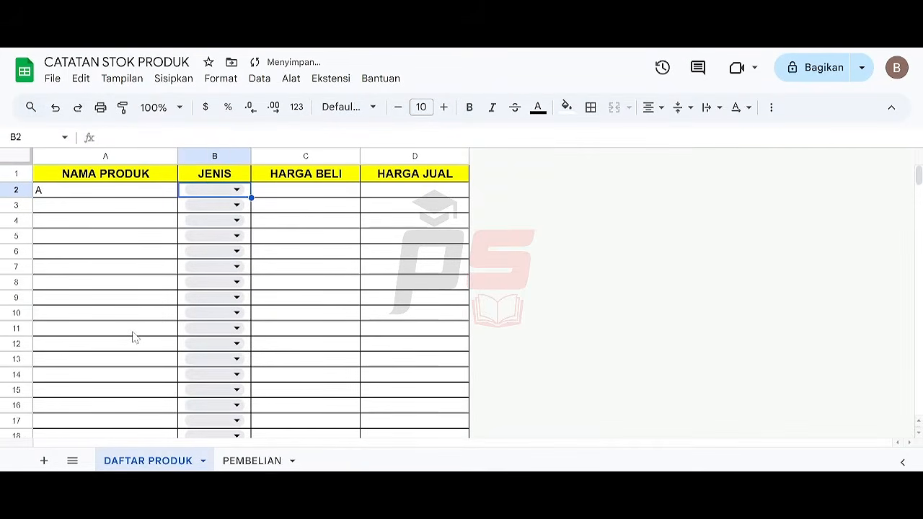
left_click(244, 189)
left_click(234, 221)
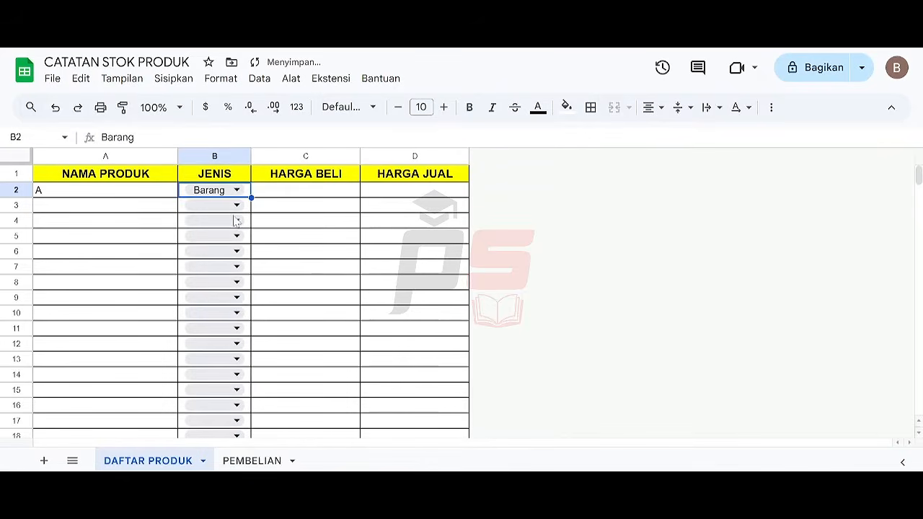
Step: Set product A's HARGA BELI to 10000 and HARGA JUAL to 20000 in row 2 of DAFTAR PRODUK
left_click(322, 192)
type("100000")
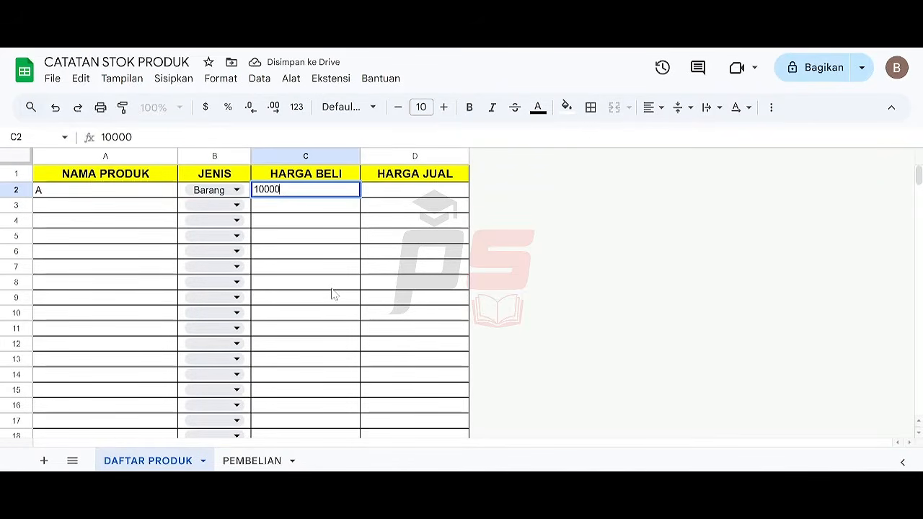
key("Tab")
type("20000")
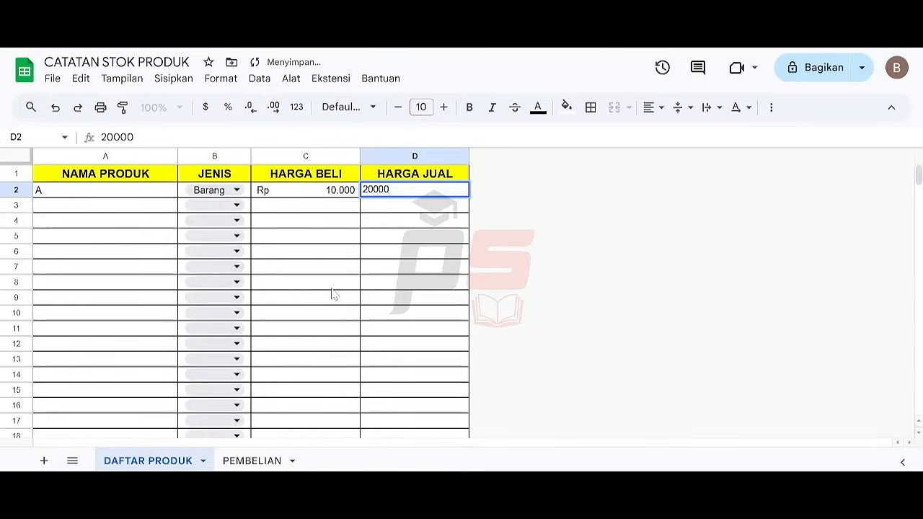
key("Return")
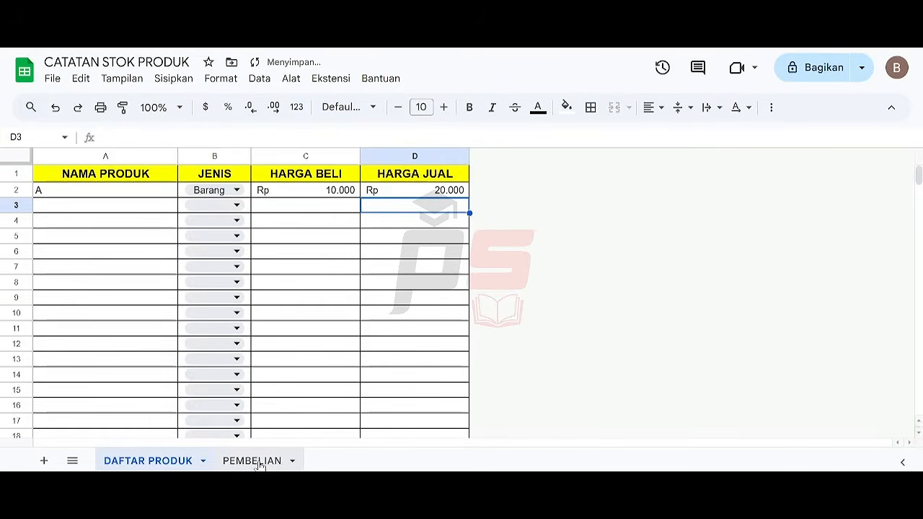
Step: Select product A as the NAMA PRODUK in row 2 of the PEMBELIAN sheet
left_click(252, 461)
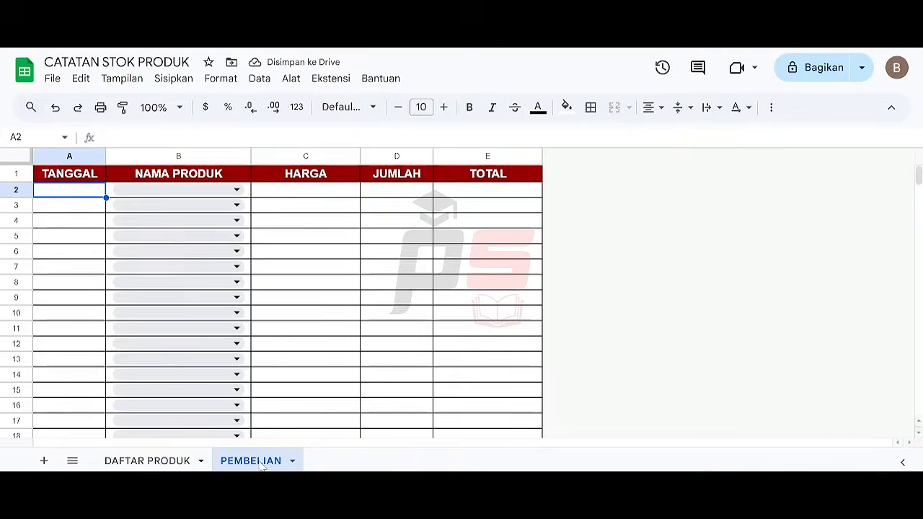
left_click(217, 191)
left_click(209, 213)
Step: Format the HARGA cells C2:C1000 of the PEMBELIAN sheet as Akuntansi without decimal places
left_click(308, 193)
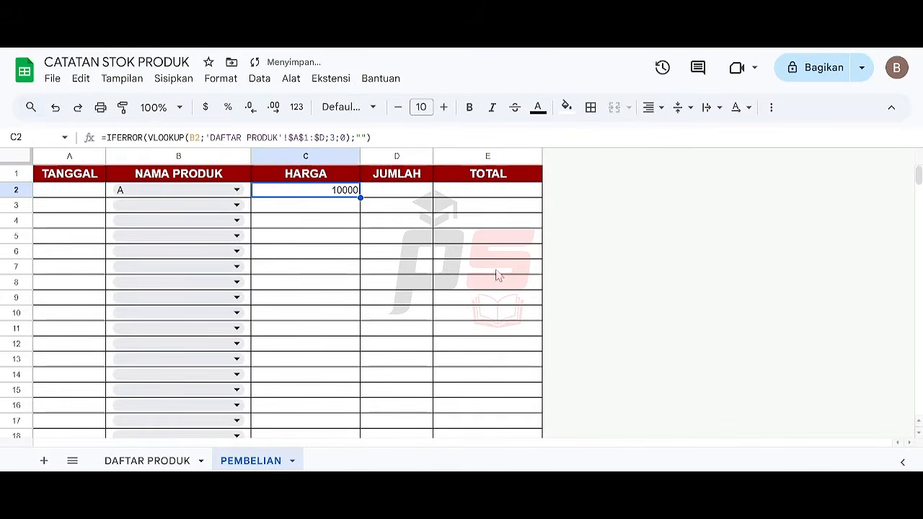
key("ctrl+shift+Down")
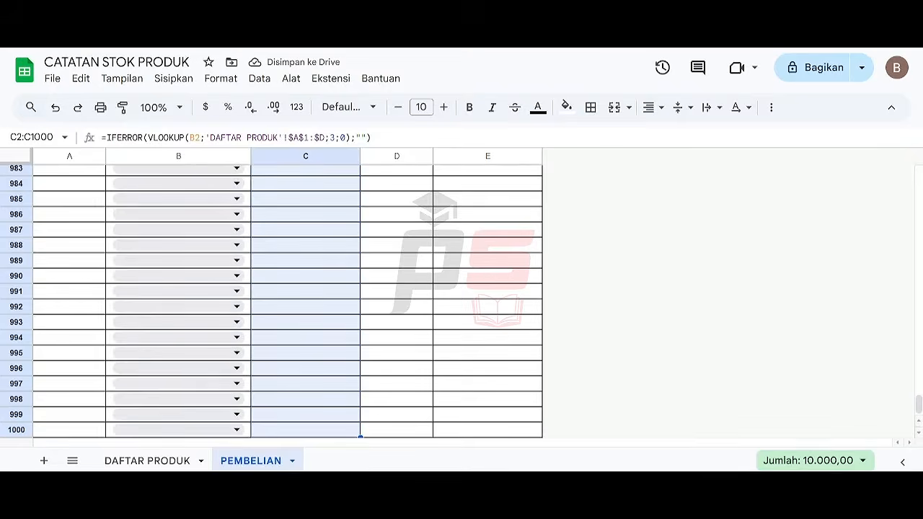
left_click(220, 79)
mouse_move(283, 141)
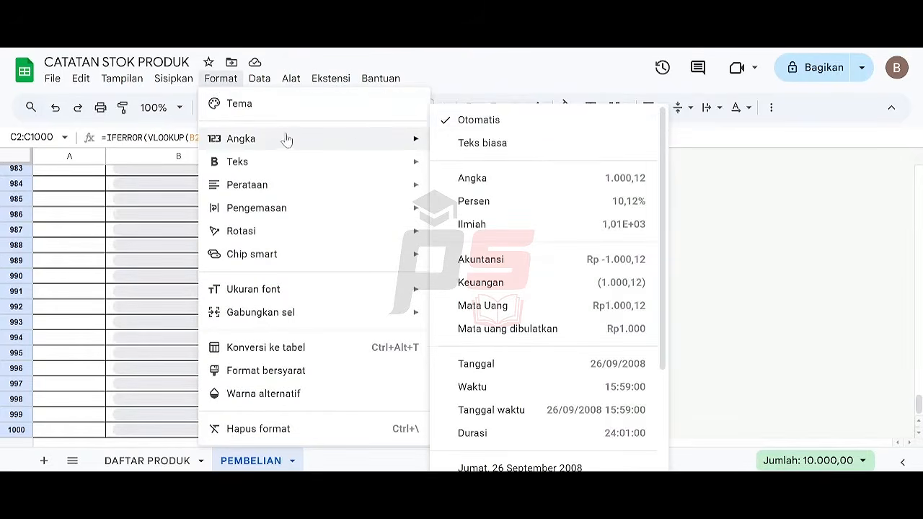
left_click(548, 262)
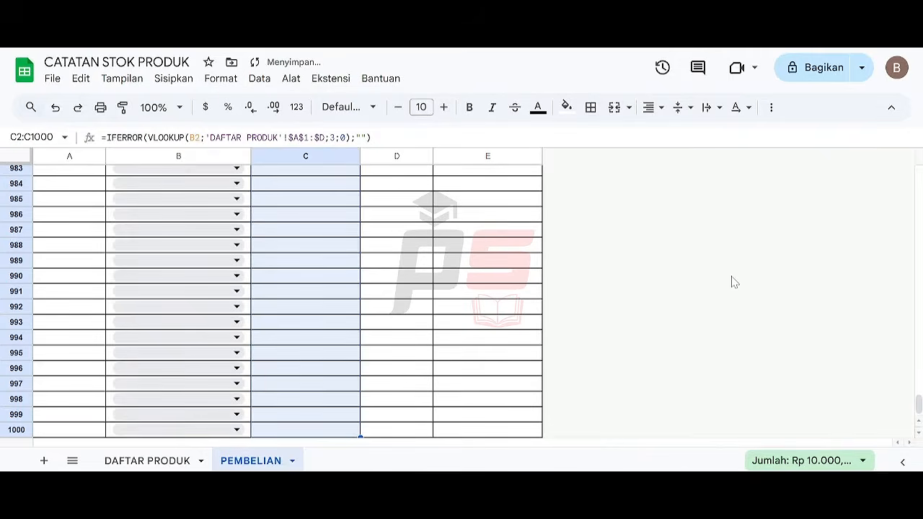
left_click_drag(918, 405, 918, 140)
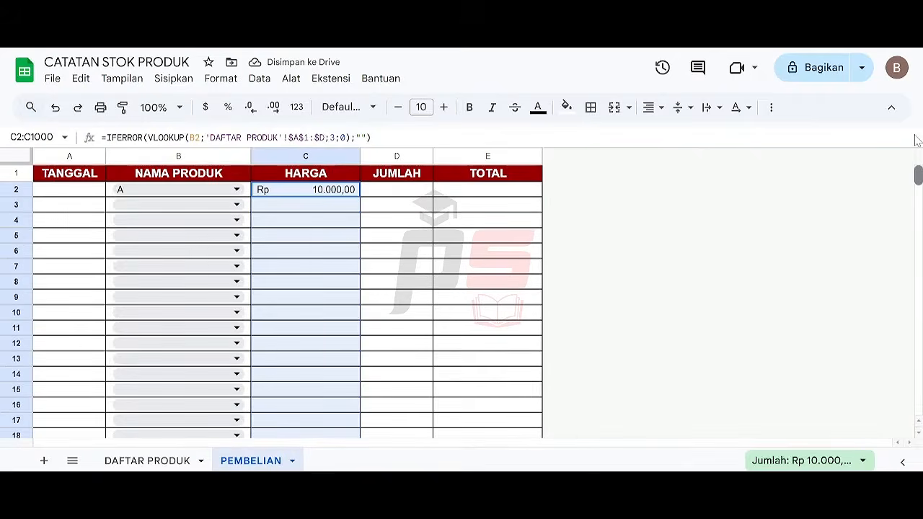
left_click(250, 107)
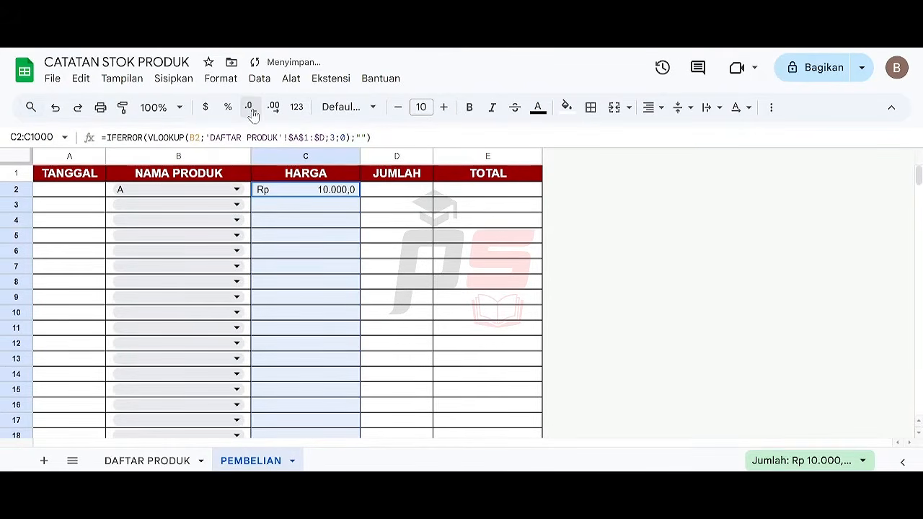
left_click(249, 107)
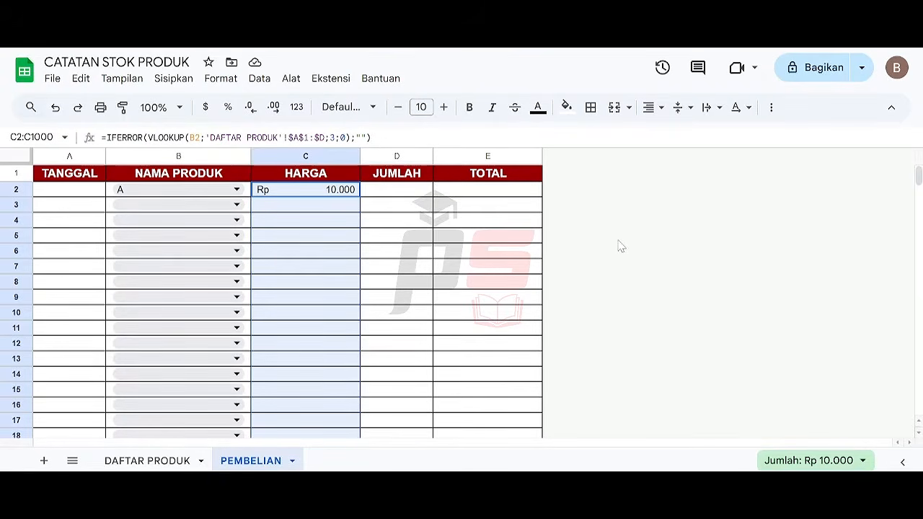
Step: Enter 50 as the JUMLAH for product A in cell D2
key("Right")
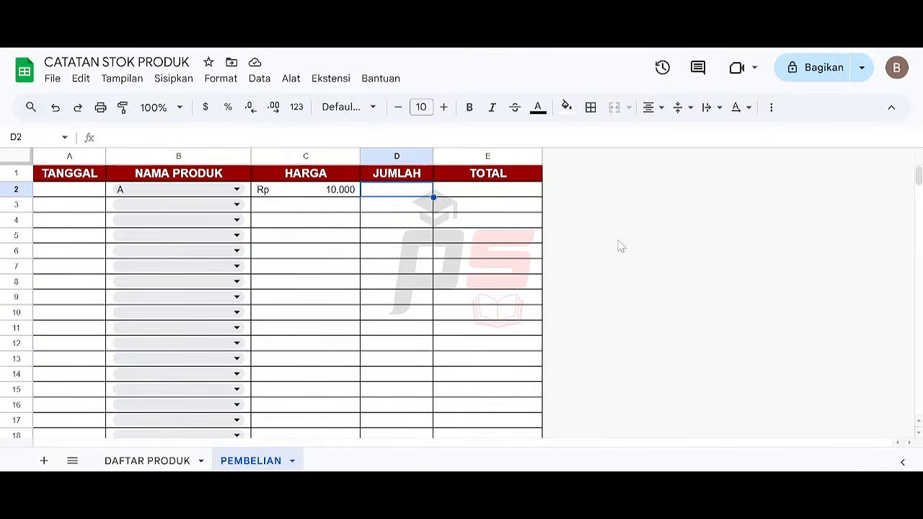
type("50")
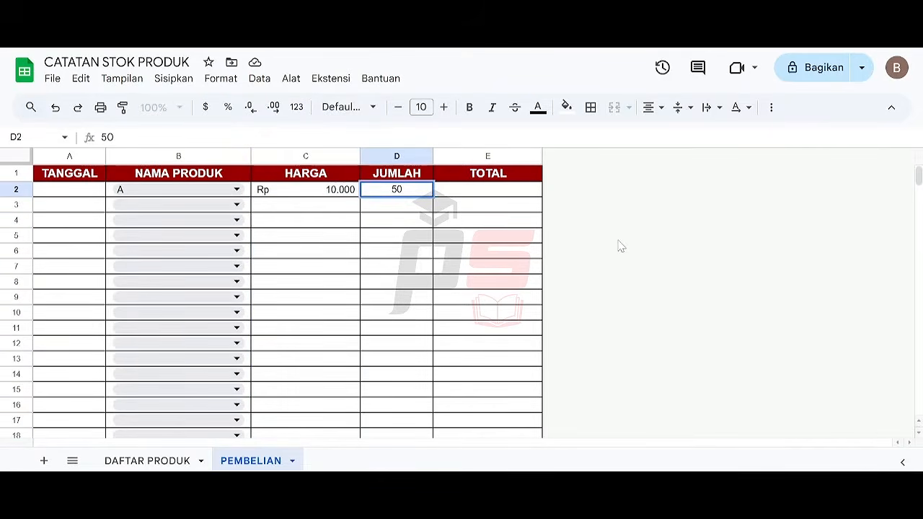
key("Return")
key("Up")
Step: Remove both decimal places from the TOTAL cells from E2 down to the end of the column
key("Right")
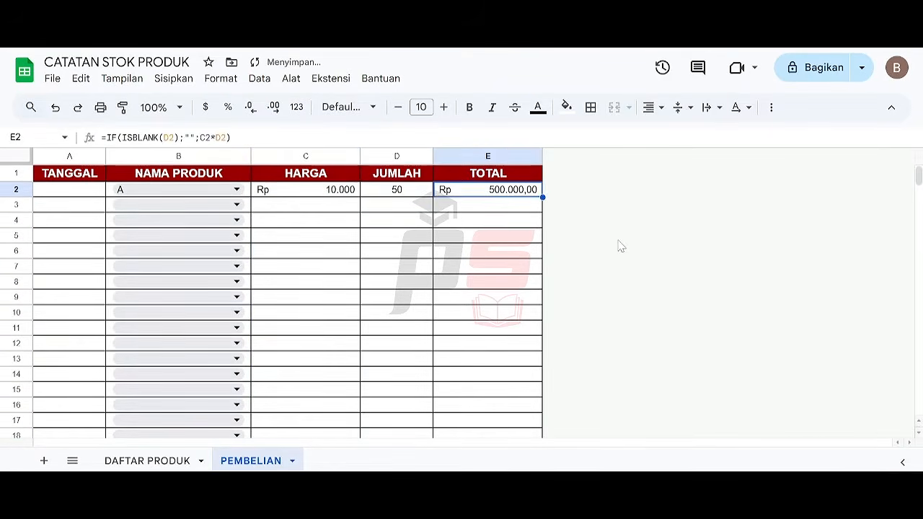
key("ctrl+shift+Down")
left_click(250, 107)
left_click(250, 106)
Step: Change the JUMLAH for product A in cell D2 to 20
key("Left")
key("Up")
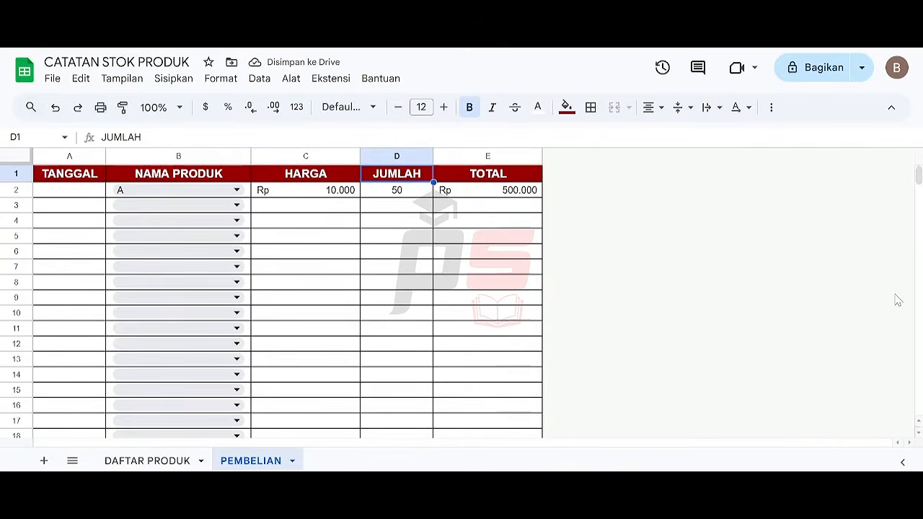
key("Down")
type("20")
key("Return")
key("Up")
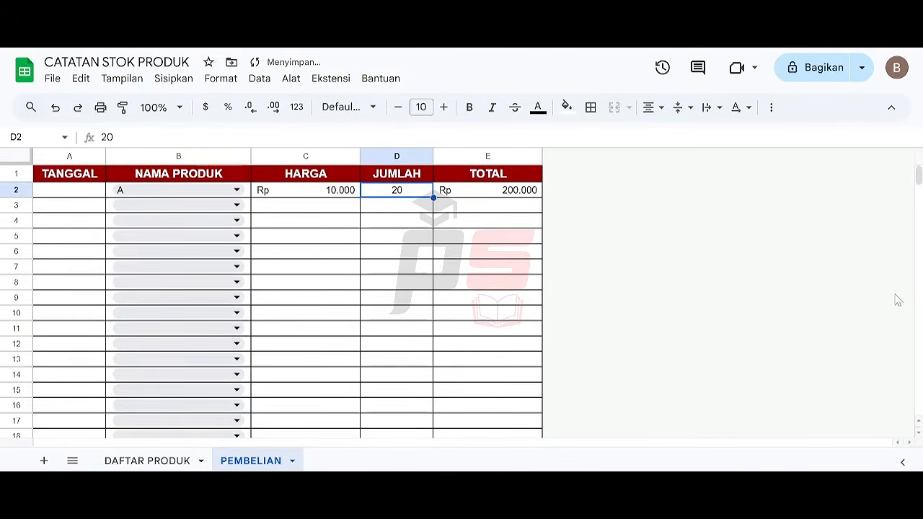
Step: Clear the sample JUMLAH in D2 and the sample product in B2 of the PEMBELIAN sheet
key("Delete")
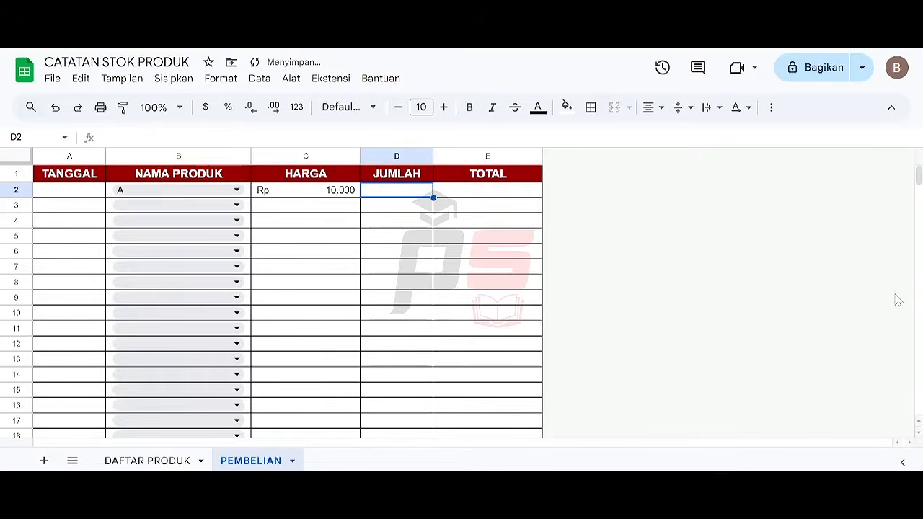
key("Left")
key("Left")
key("Delete")
key("Left")
key("Up")
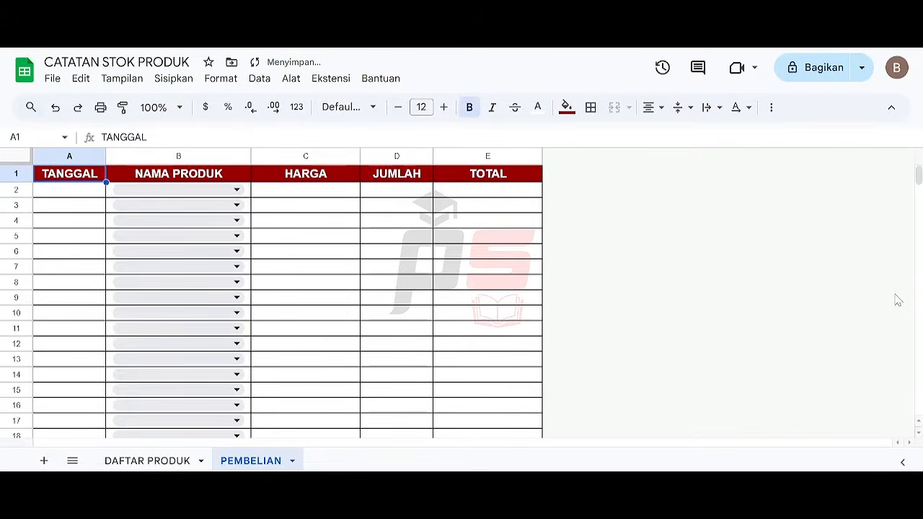
Step: Clear the sample product data in cells A2:D2 of the DAFTAR PRODUK sheet
left_click(163, 465)
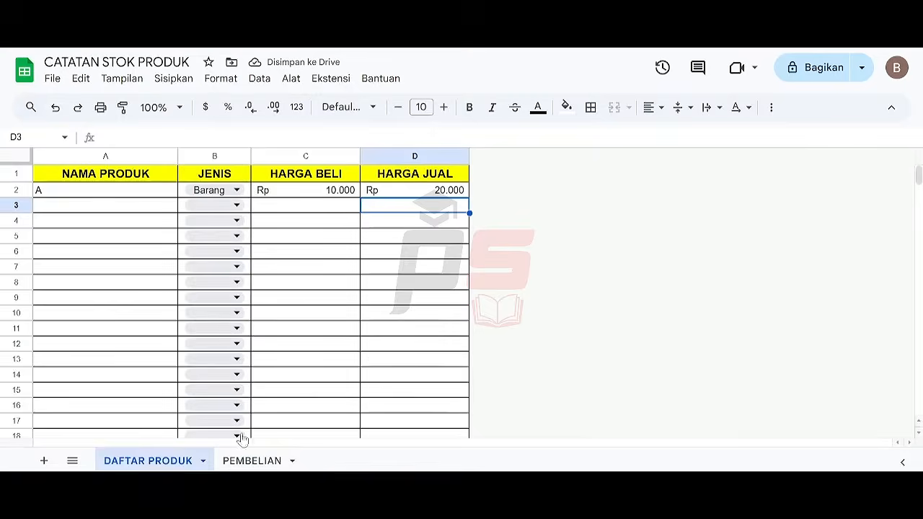
left_click(93, 193)
key("shift+Right")
key("shift+Right")
key("shift+Right")
key("Delete")
key("Up")
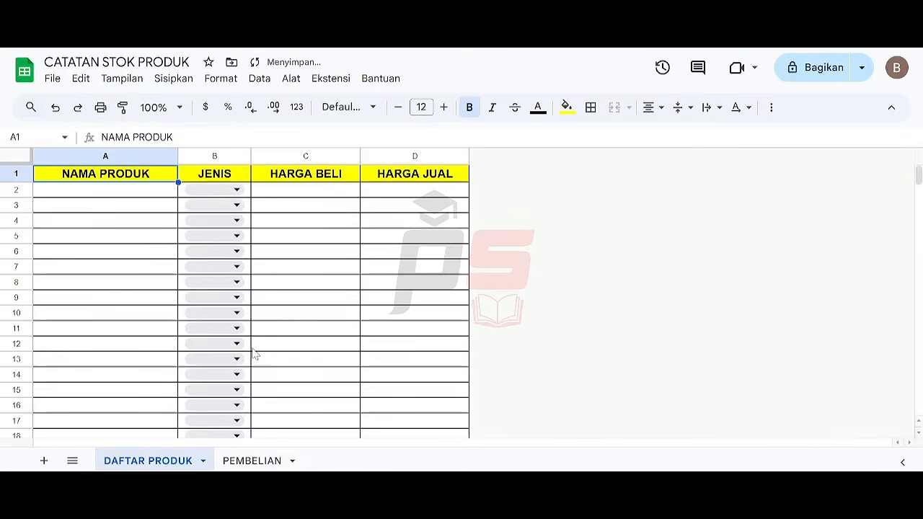
Step: Duplicate the PEMBELIAN sheet and rename the copy PENJUALAN
left_click(253, 462)
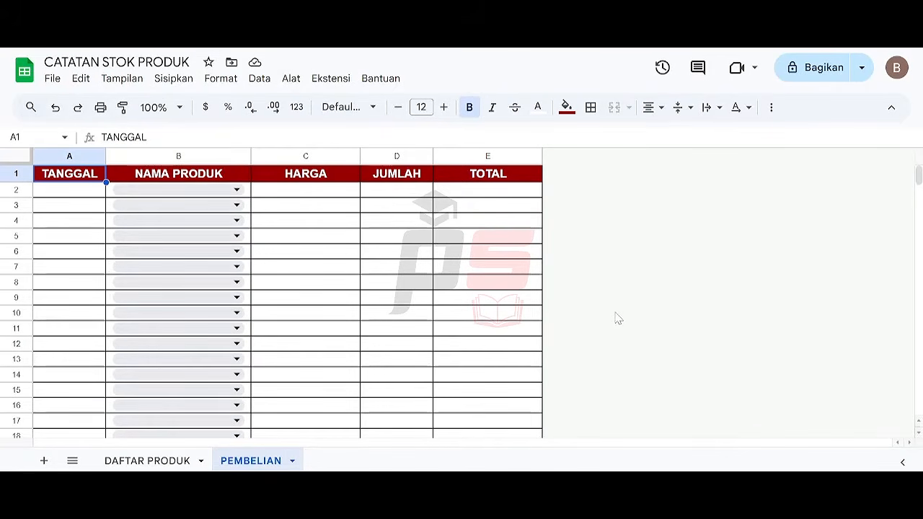
left_click(293, 462)
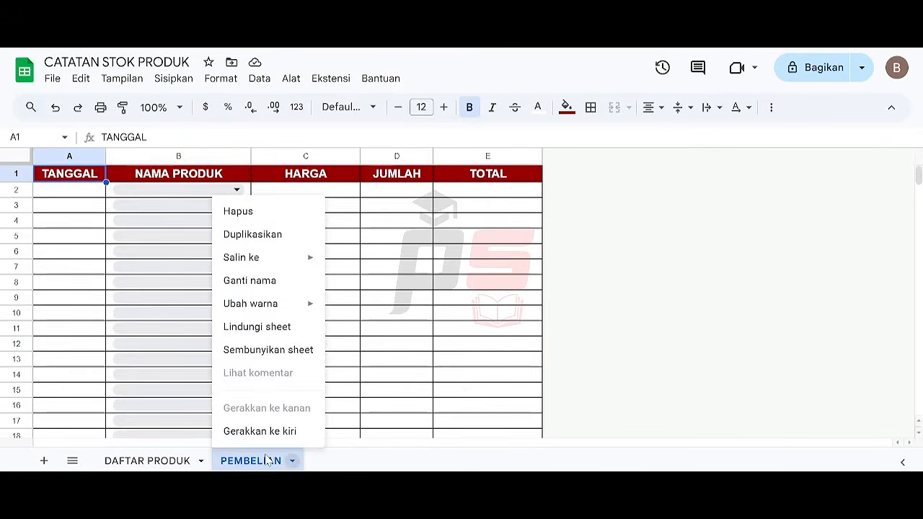
left_click(271, 243)
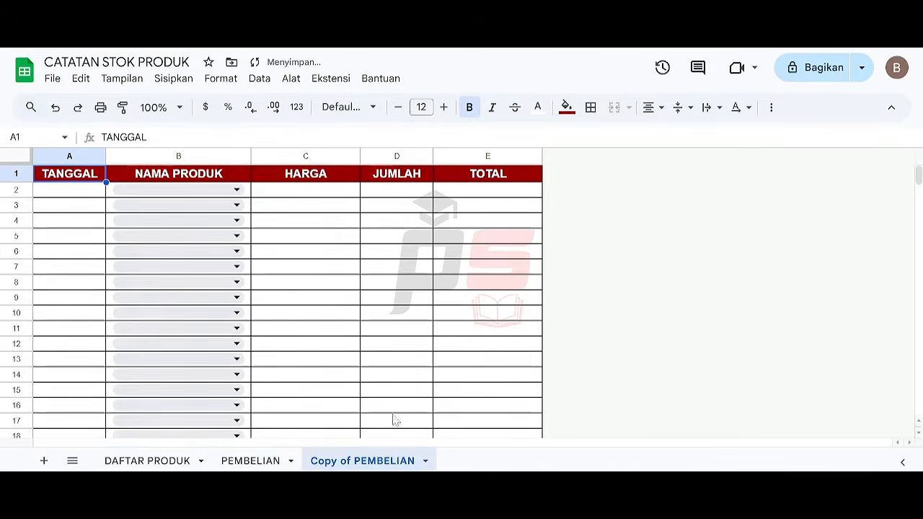
left_click(426, 465)
left_click(389, 283)
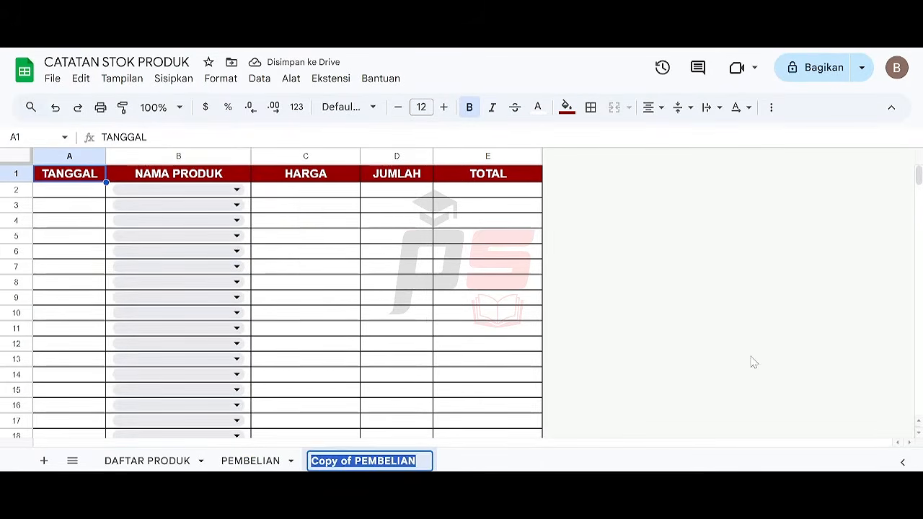
type("PENJUALAN")
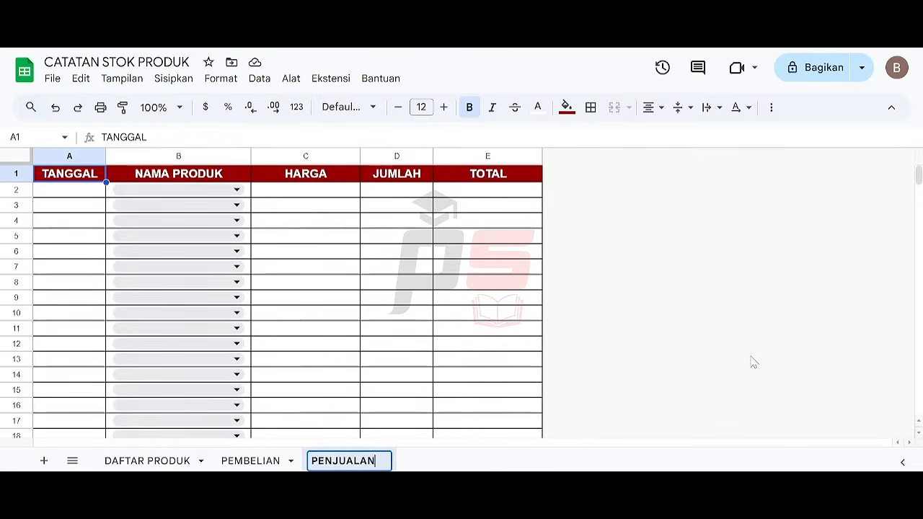
key("Return")
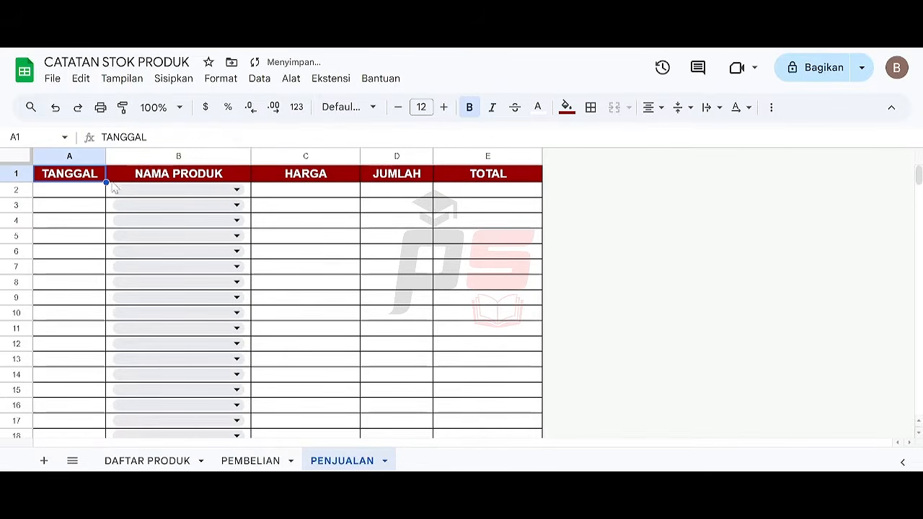
Step: Change the fill color of the header cells A1:E1 on the PENJUALAN sheet to dark green
key("shift+Right")
key("shift+Right")
key("shift+Right")
key("shift+Right")
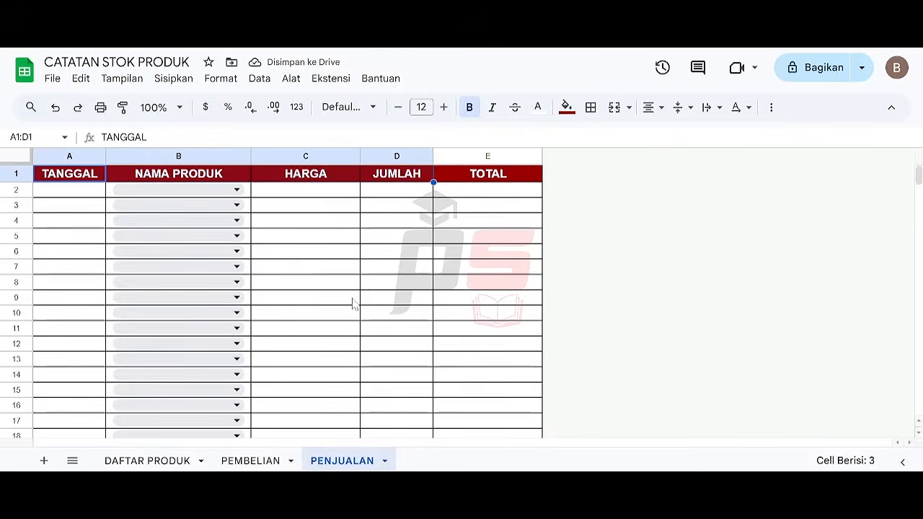
left_click(569, 109)
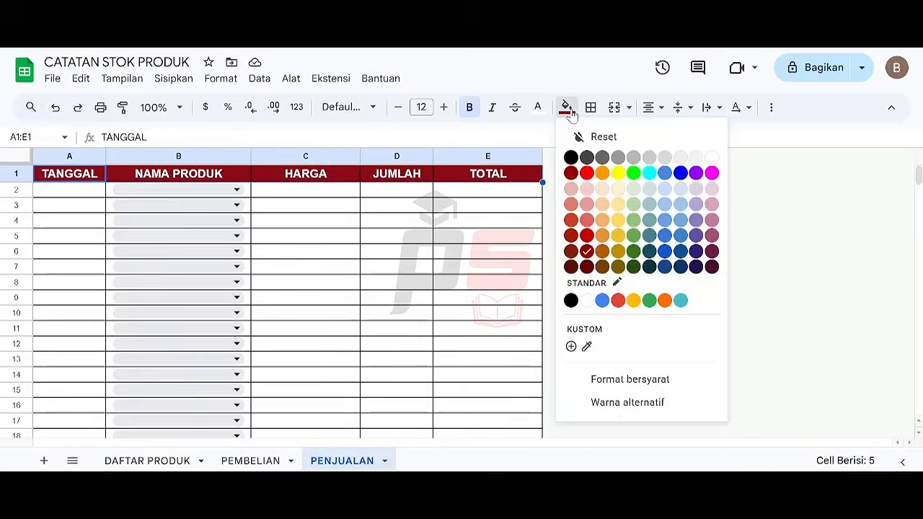
left_click(634, 251)
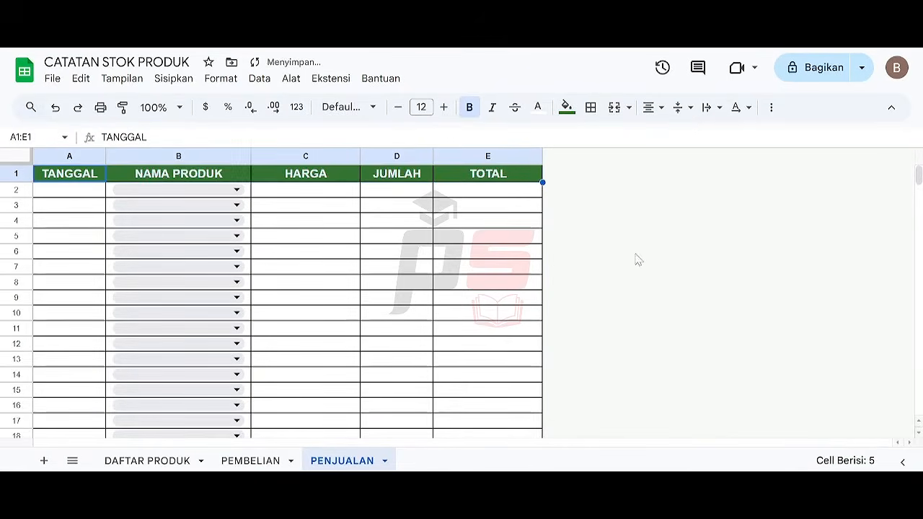
Step: Insert a column before JUMLAH on the PENJUALAN sheet and title it STOK
left_click(398, 190)
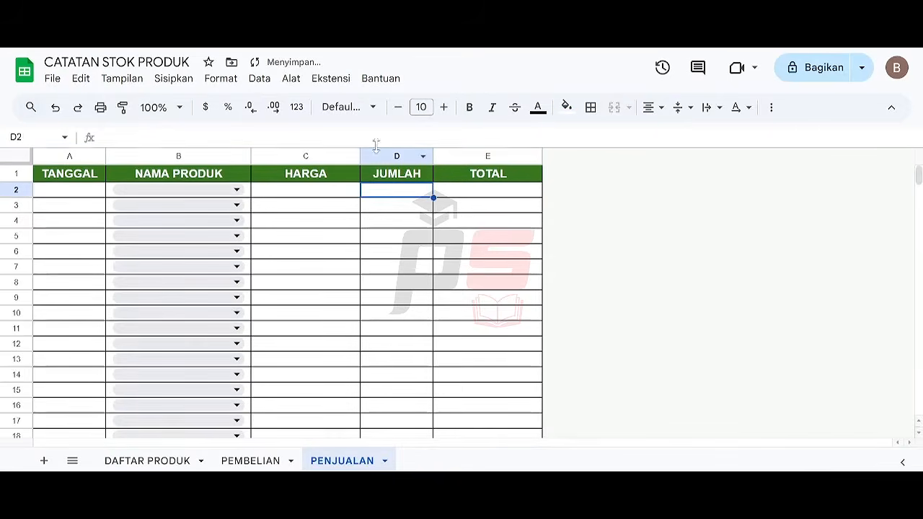
left_click(383, 156)
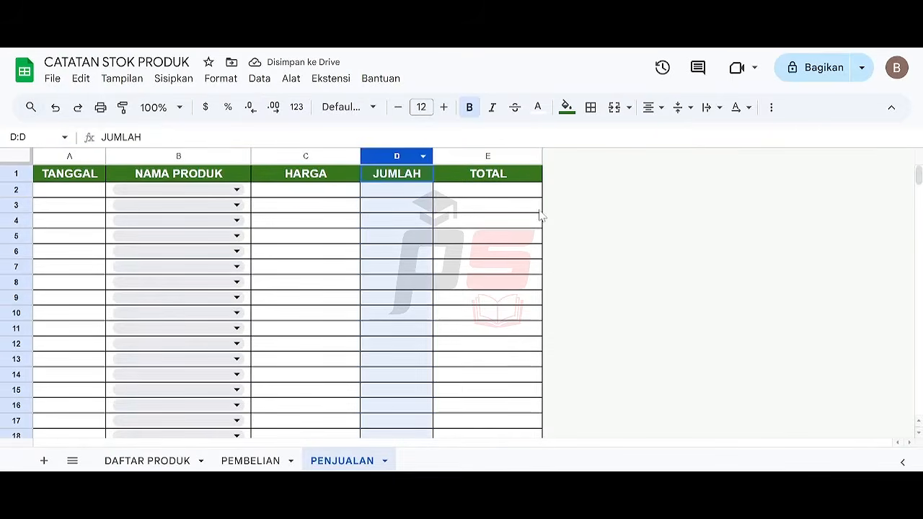
right_click(376, 157)
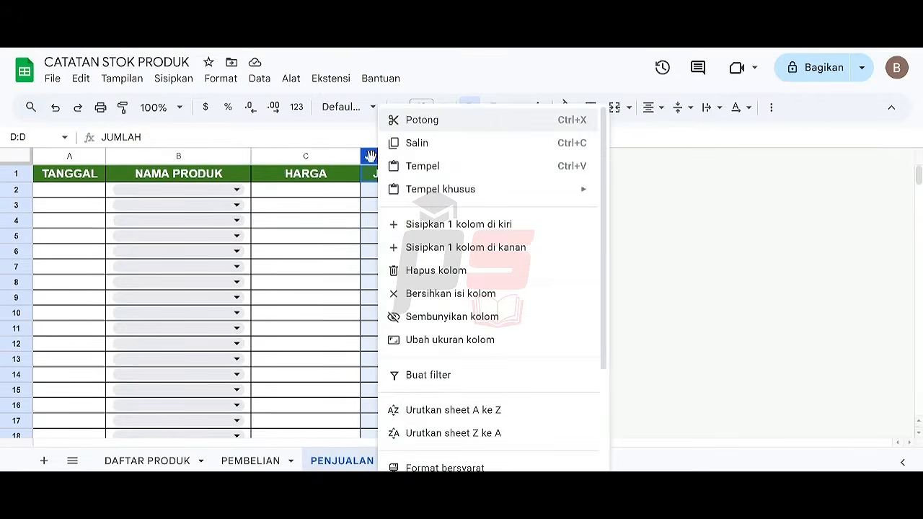
left_click(429, 230)
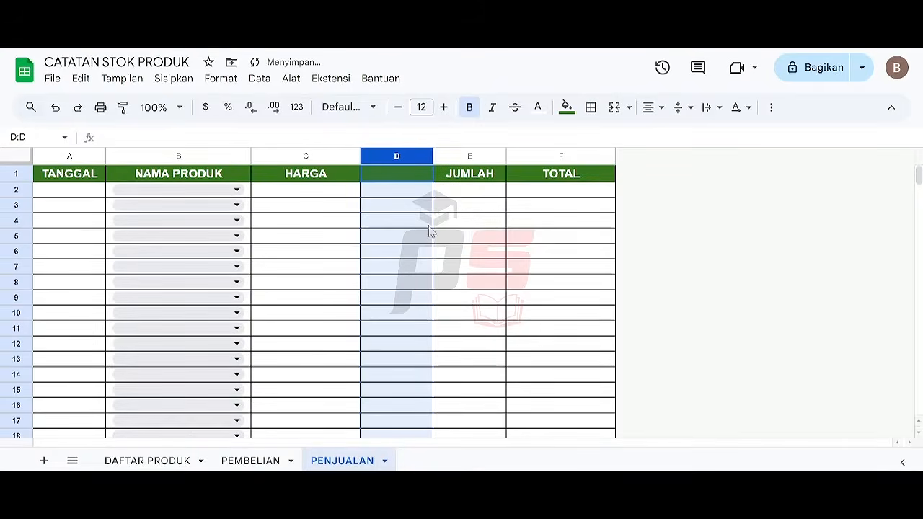
left_click(402, 179)
type("STOK")
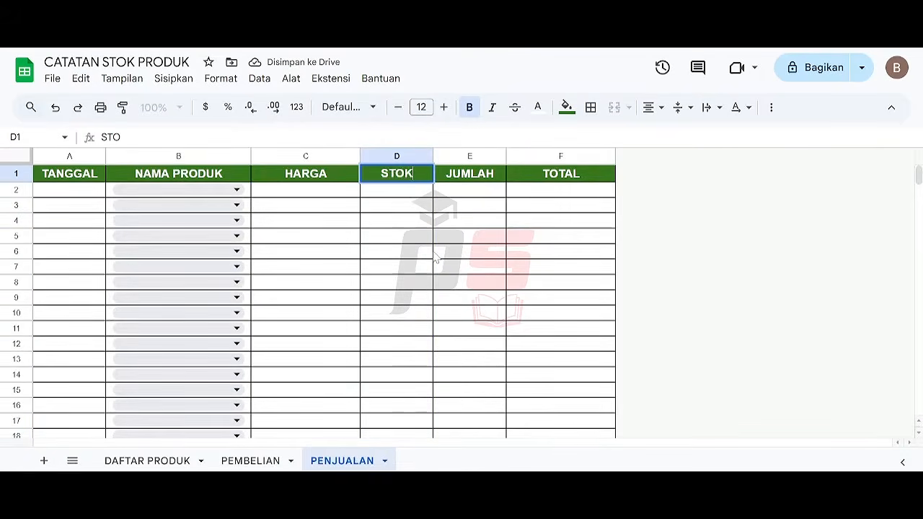
key("Return")
Step: Check the JUMLAH cell and the TOTAL formula in row 2 of the PENJUALAN sheet
key("Right")
key("Right")
key("Left")
key("Left")
key("Right")
key("Right")
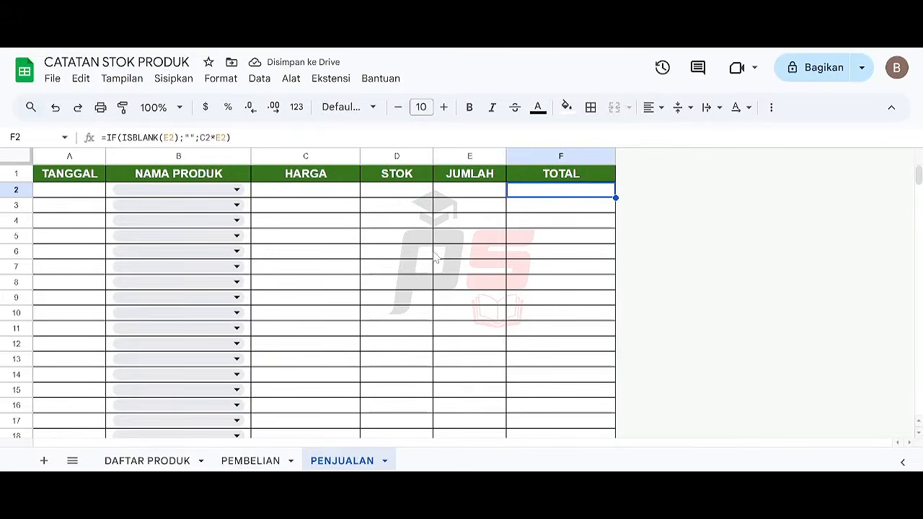
Step: Compare the HARGA lookup formula in C2 of the PENJUALAN sheet with the price columns of the DAFTAR PRODUK sheet
key("Left")
key("Left")
key("Left")
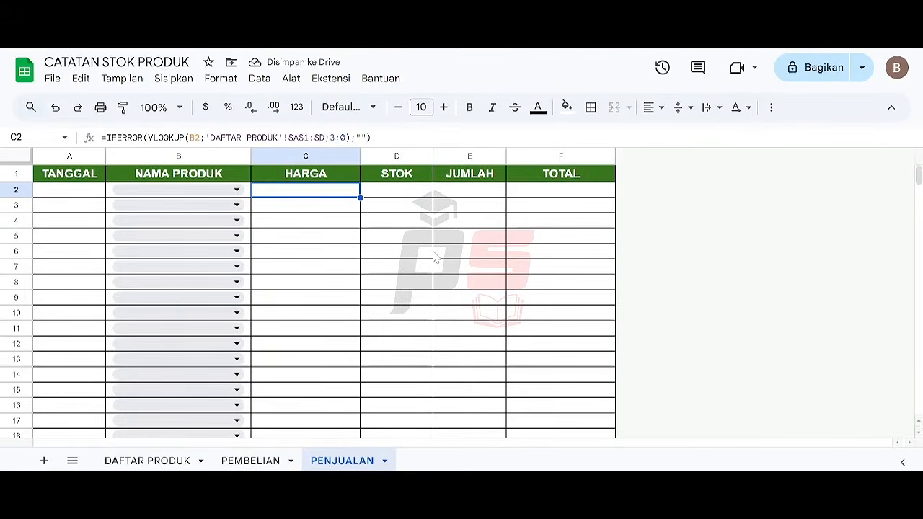
key("Left")
key("Right")
left_click(146, 464)
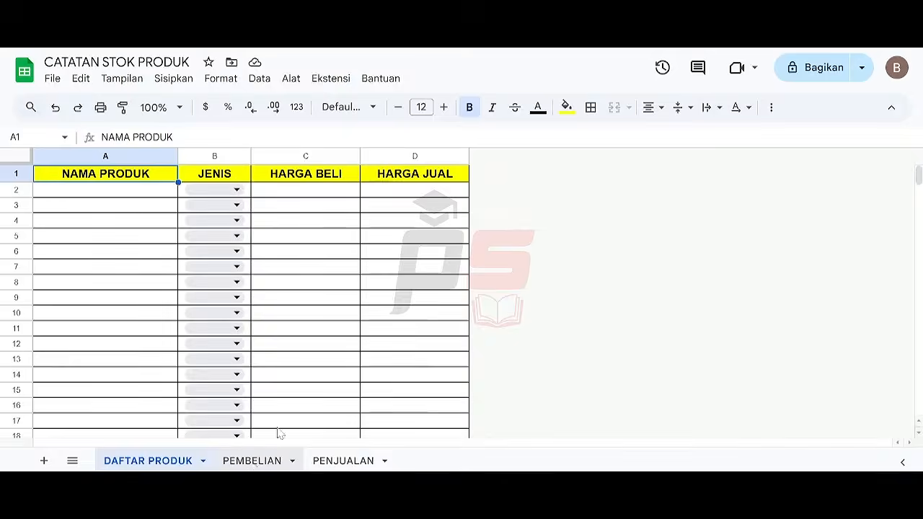
left_click(252, 461)
left_click(343, 461)
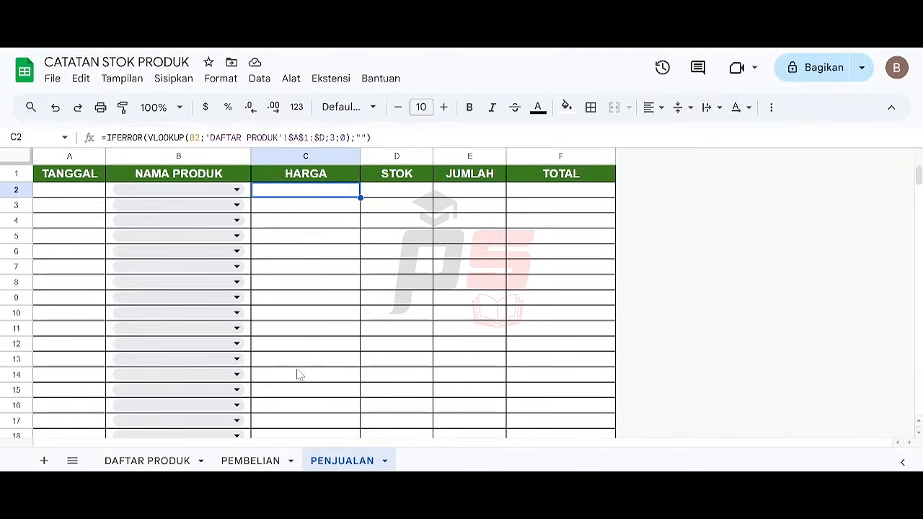
left_click(175, 463)
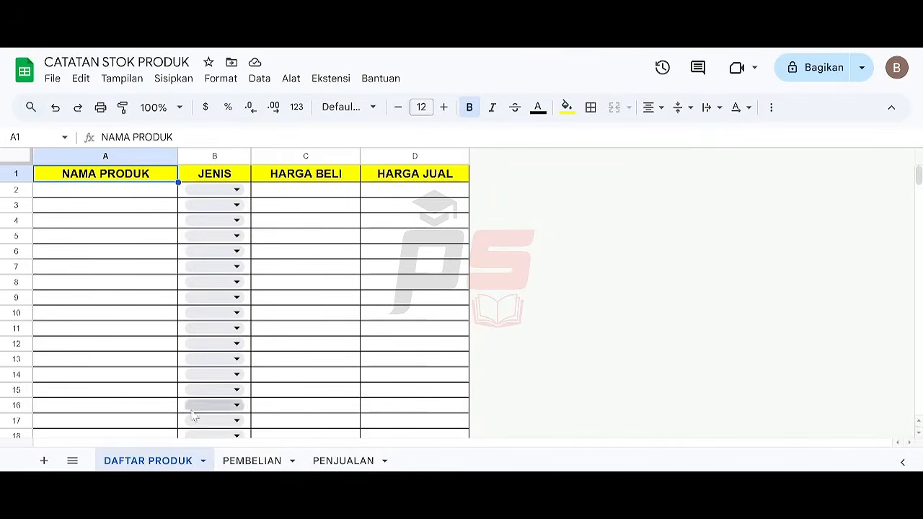
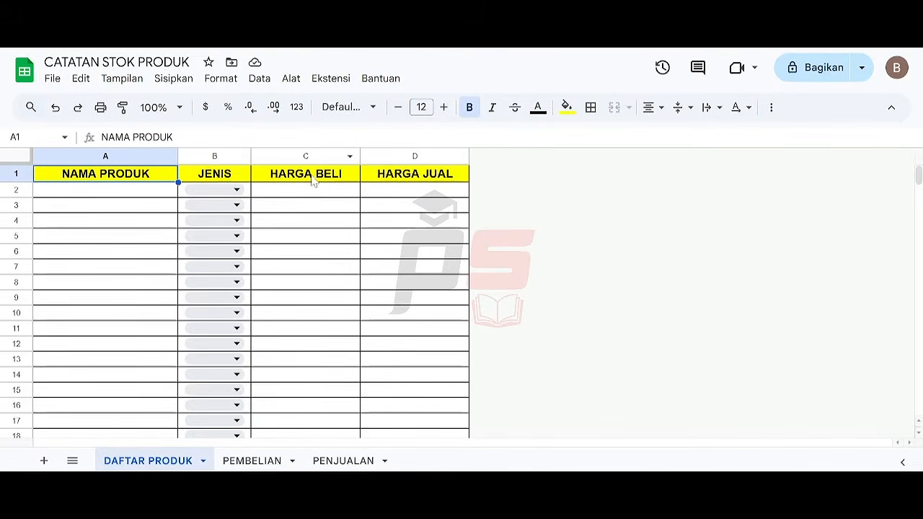
left_click(260, 461)
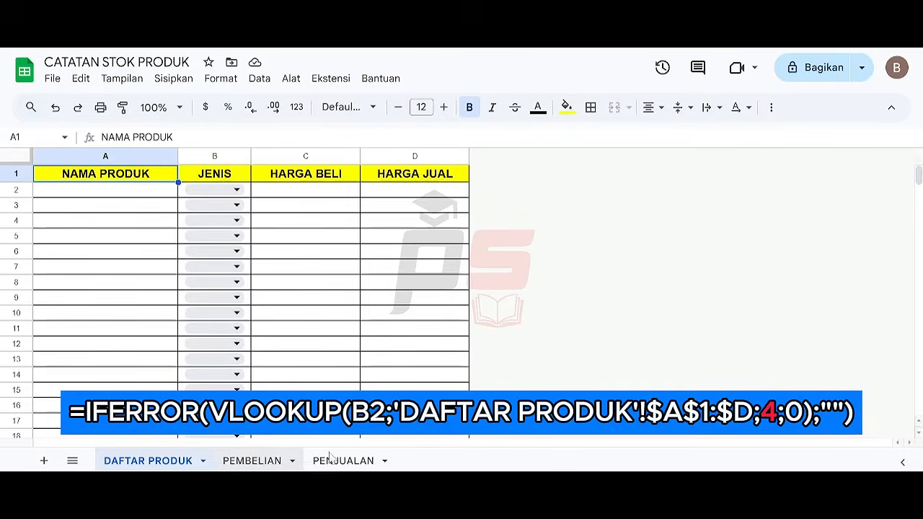
Step: Change the VLOOKUP column index in C2 of the PENJUALAN sheet to 4 so HARGA uses the selling price
left_click(336, 462)
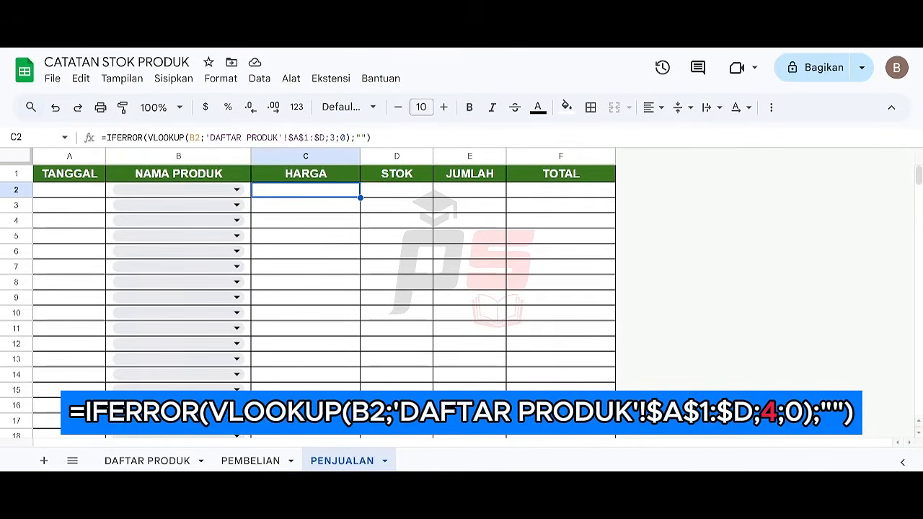
left_click(335, 137)
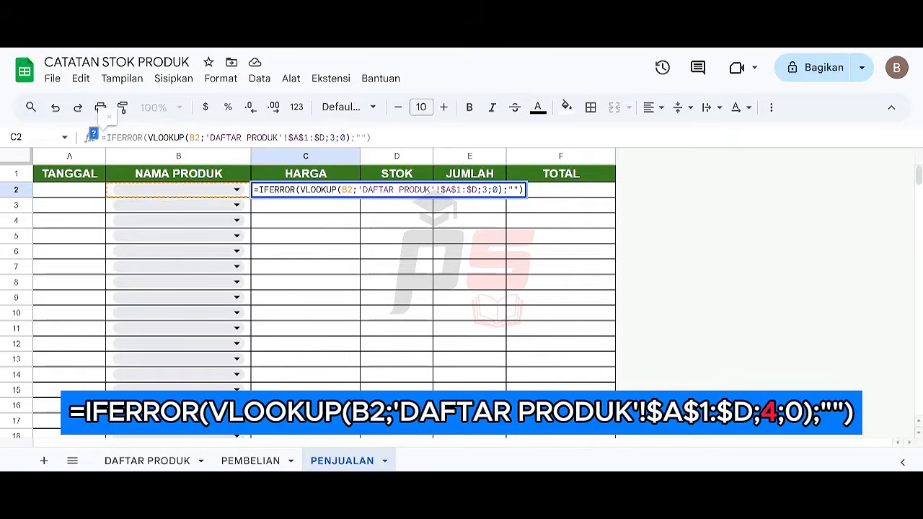
double_click(332, 137)
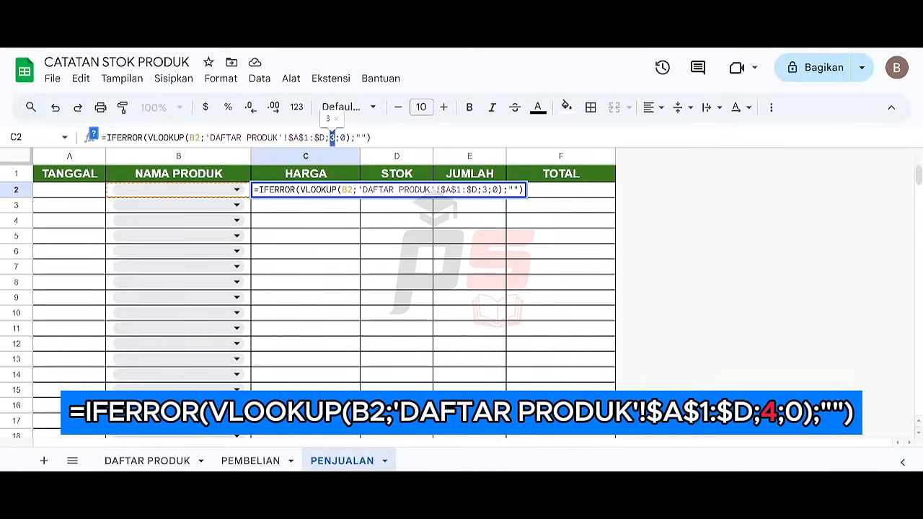
type("4")
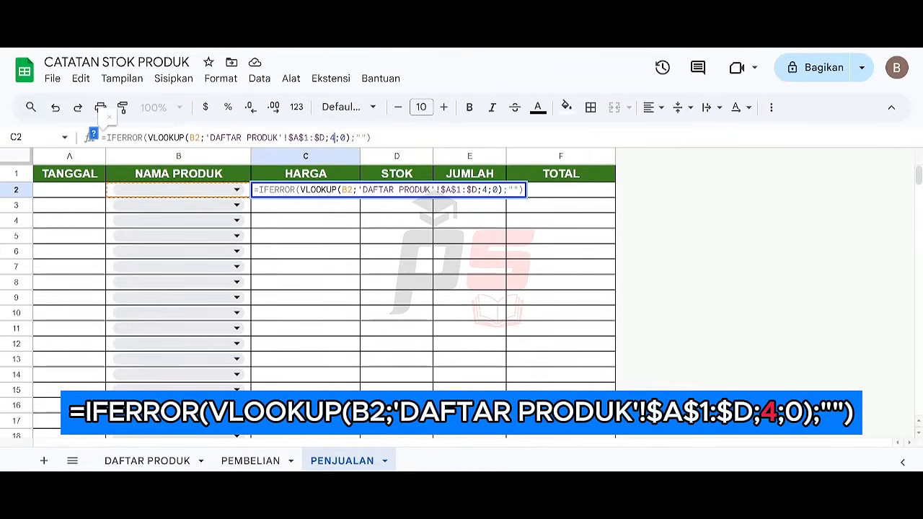
key("Return")
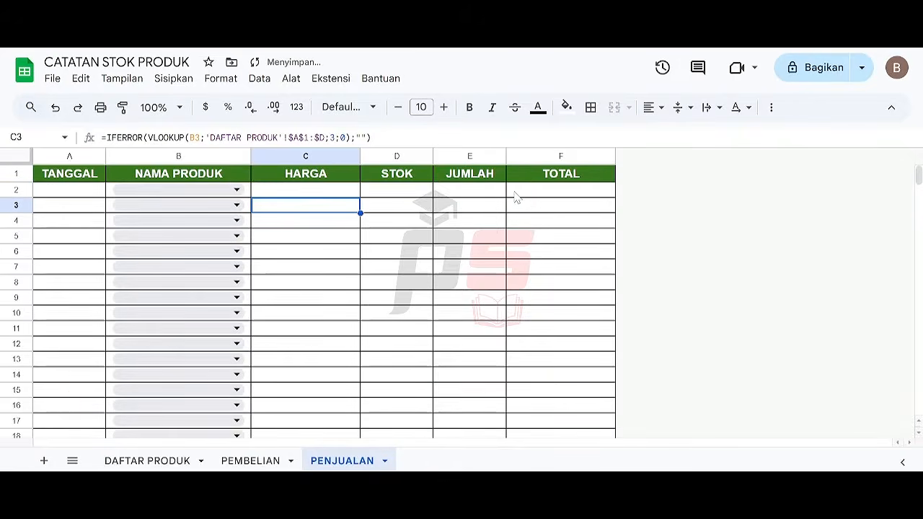
Step: Copy the HARGA formula from C2 to the range C3:C1000 on the PENJUALAN sheet
key("Up")
key("ctrl+c")
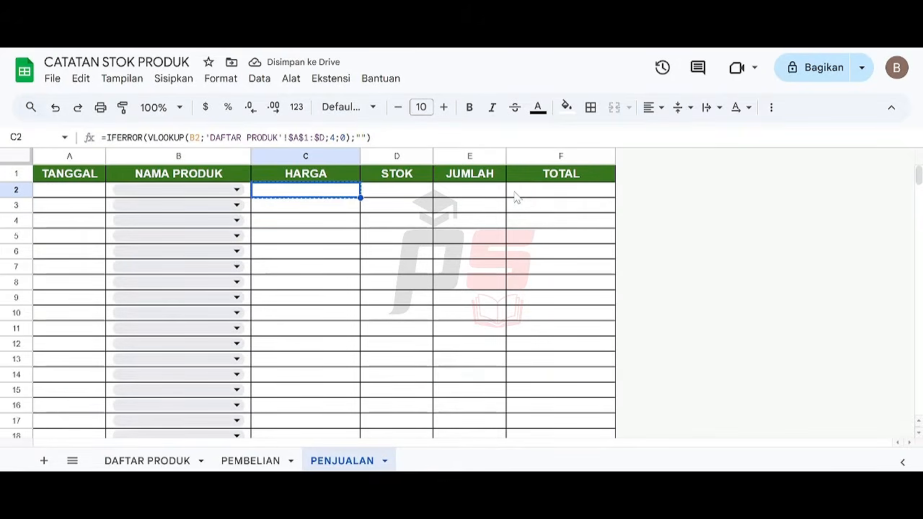
key("Down")
key("ctrl+shift+Down")
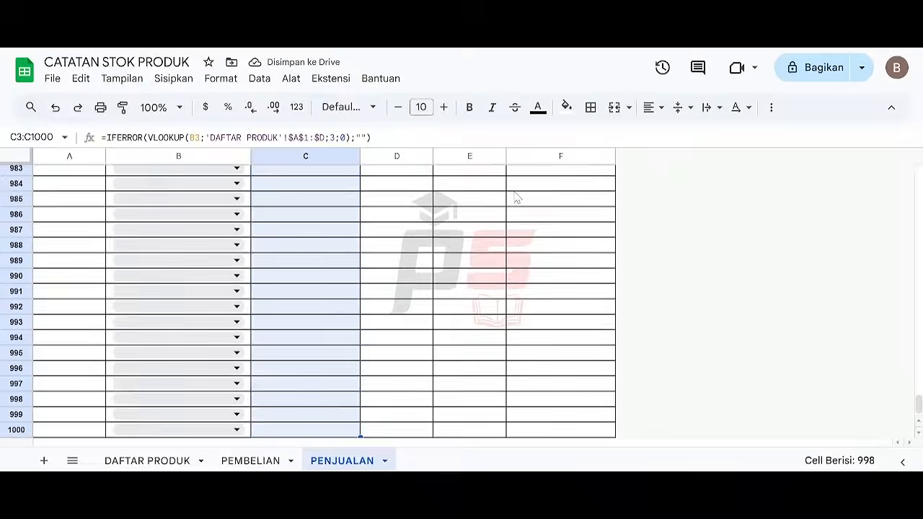
key("ctrl+v")
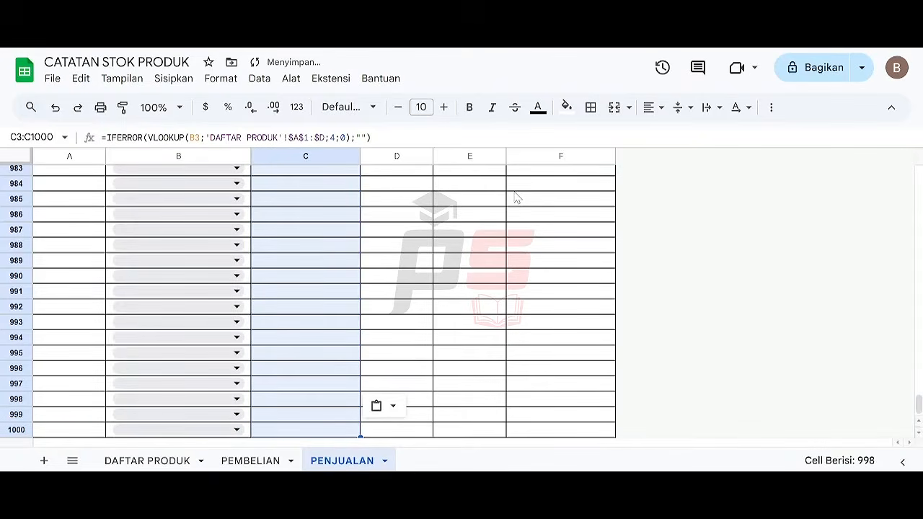
key("Right")
key("Up")
key("Up")
key("Down")
key("Left")
key("Right")
key("Right")
key("Right")
key("Left")
key("Left")
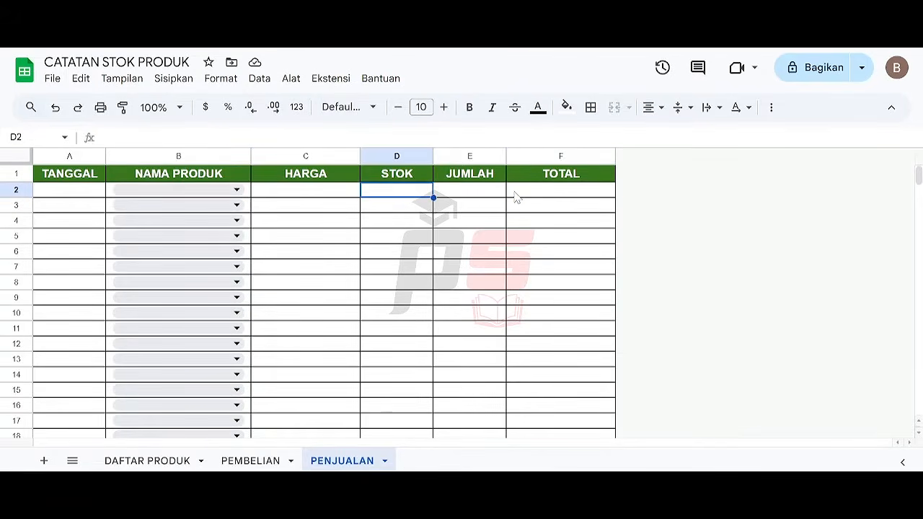
key("Left")
key("Left")
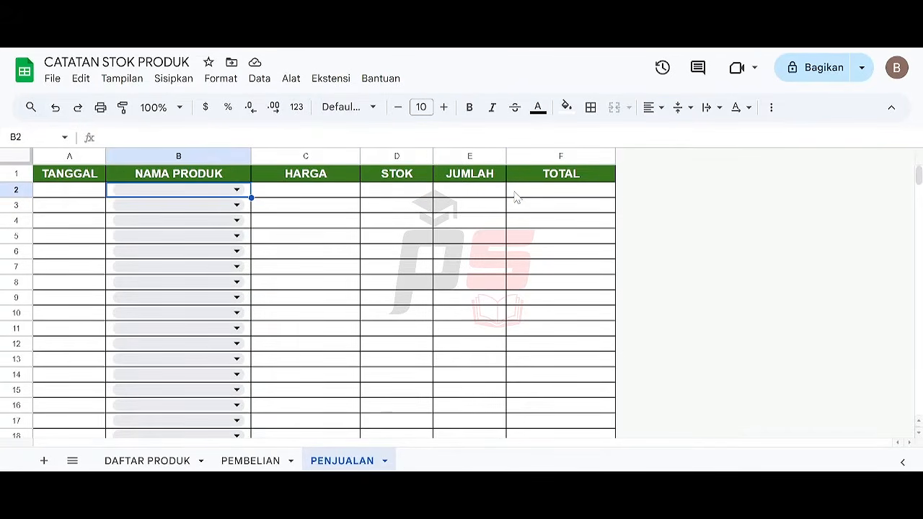
key("Left")
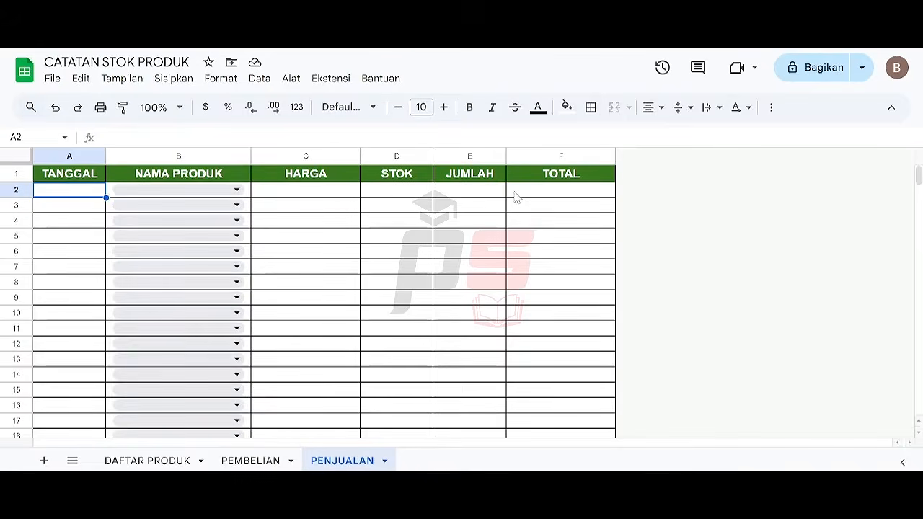
Step: Enter a sample product named A with JENIS set to Barang in row 2 of the DAFTAR PRODUK sheet
left_click(176, 463)
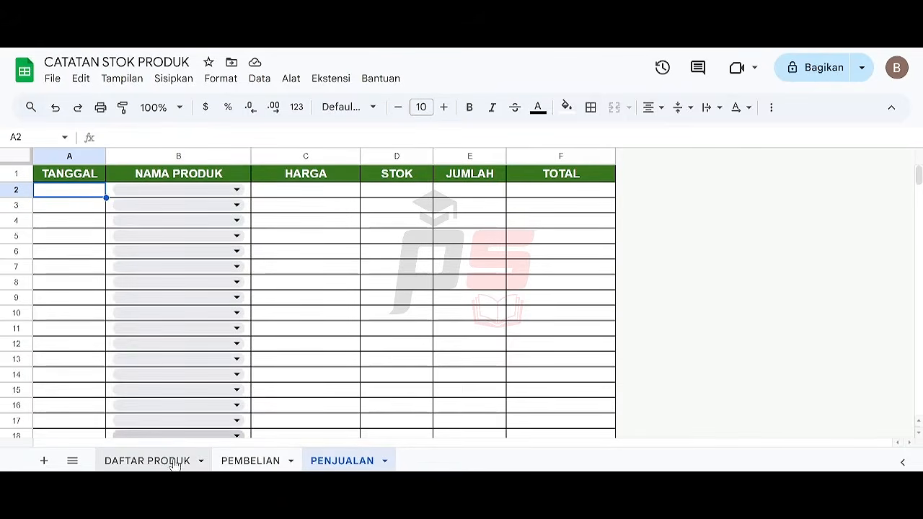
key("Down")
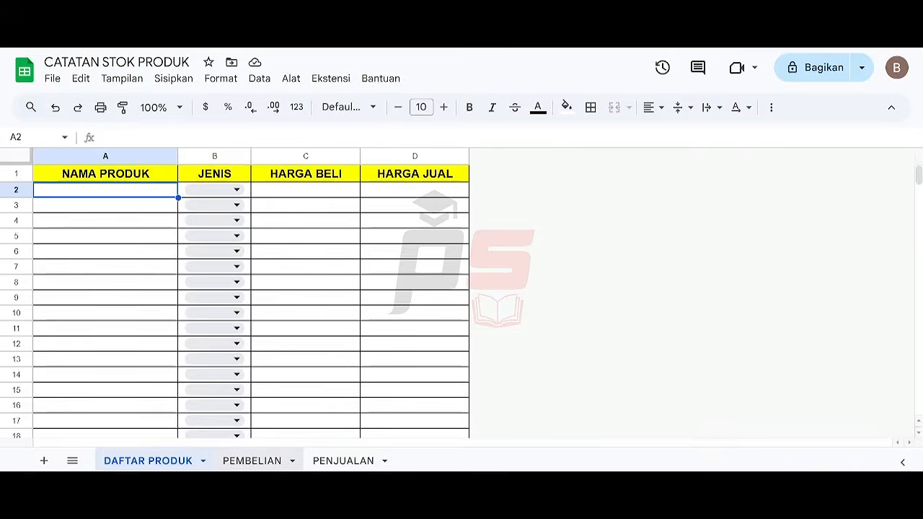
left_click(252, 464)
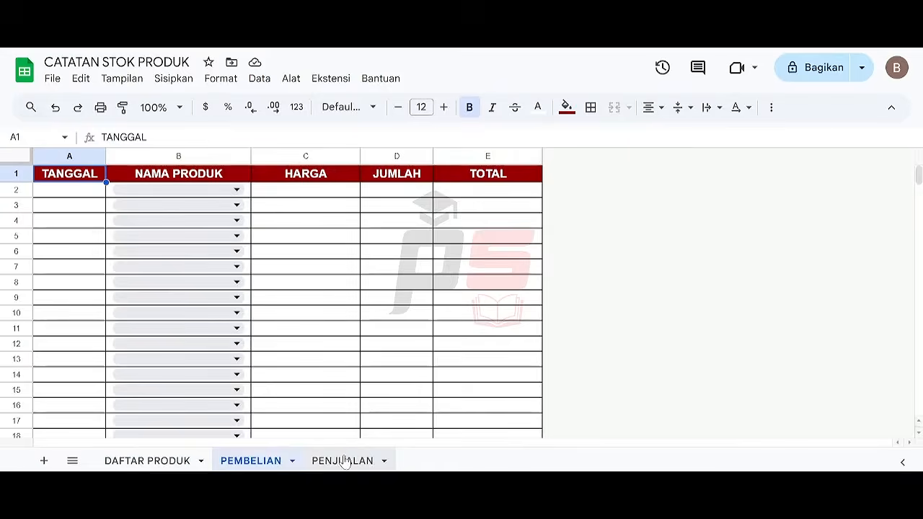
left_click(259, 461)
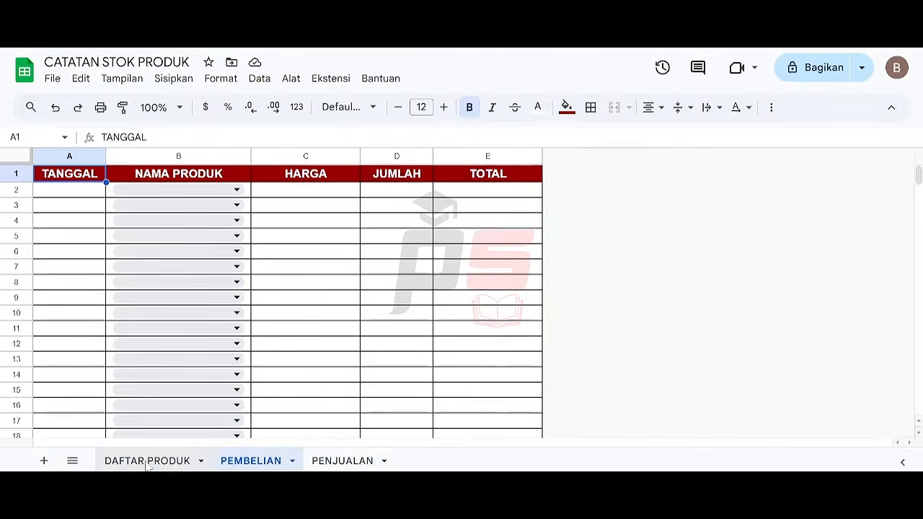
left_click(148, 463)
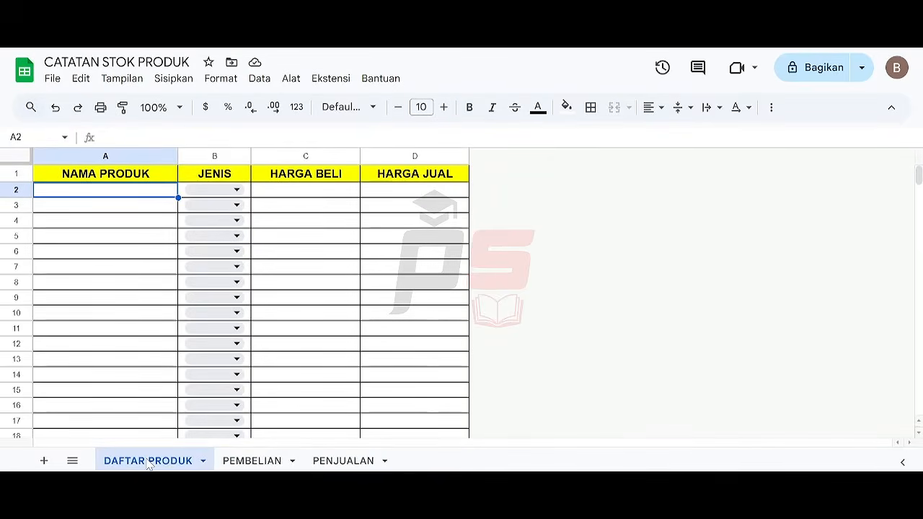
type("A")
key("Tab")
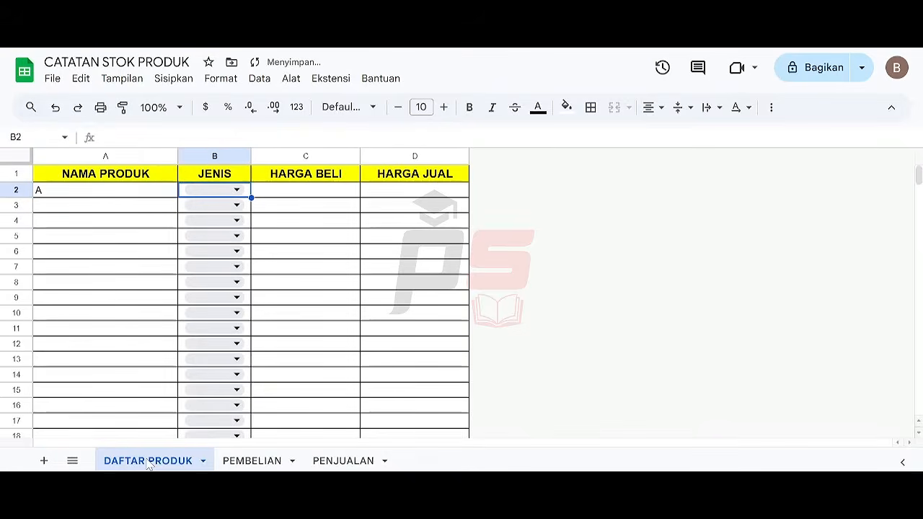
key("Return")
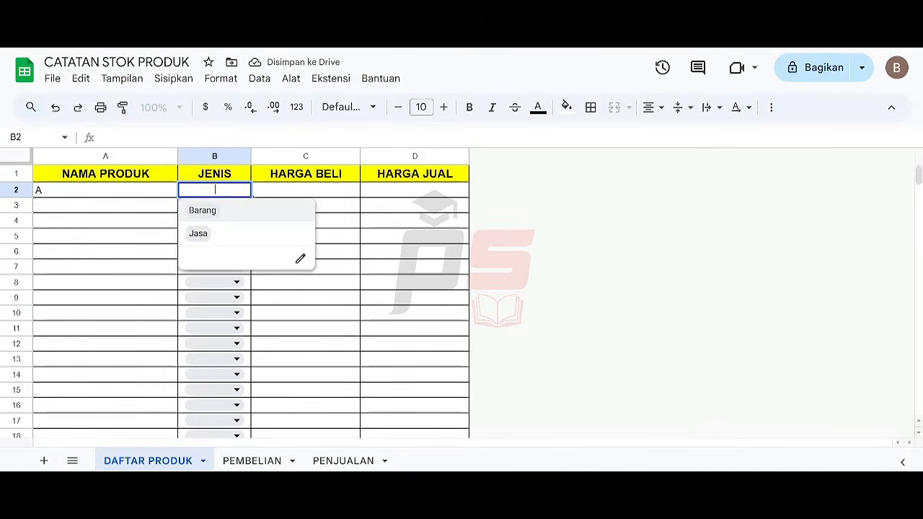
left_click(240, 218)
Step: Set product A's HARGA BELI to 10000 and its HARGA JUAL to 20000
key("Tab")
type("10000")
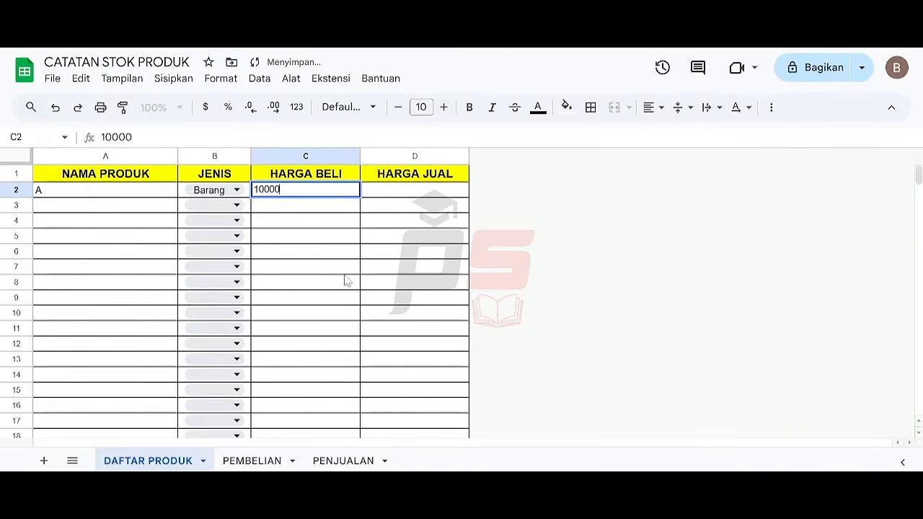
key("Tab")
type("20000")
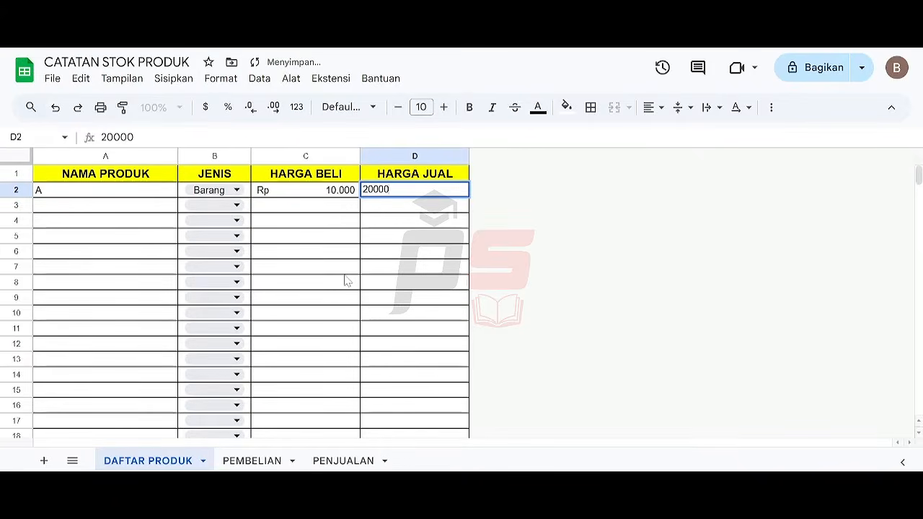
key("Return")
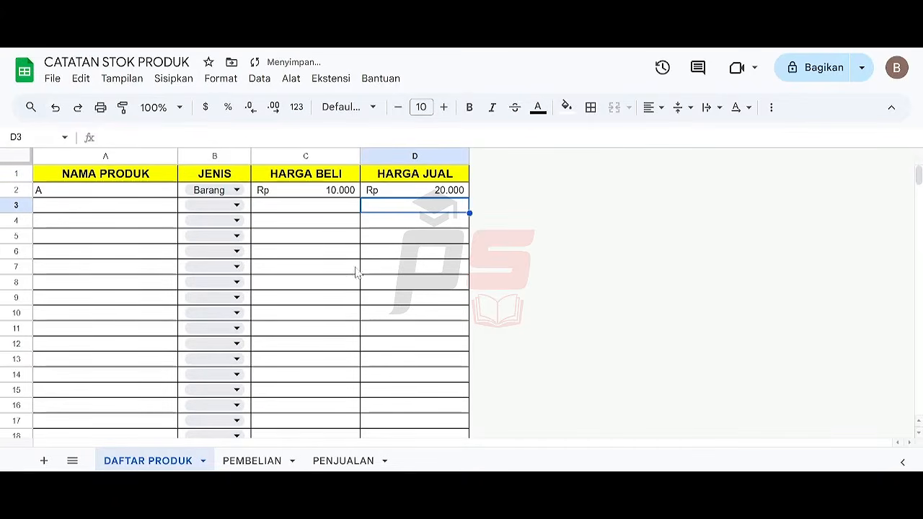
Step: Choose product A as the NAMA PRODUK in row 2 of the PENJUALAN sheet
left_click(348, 460)
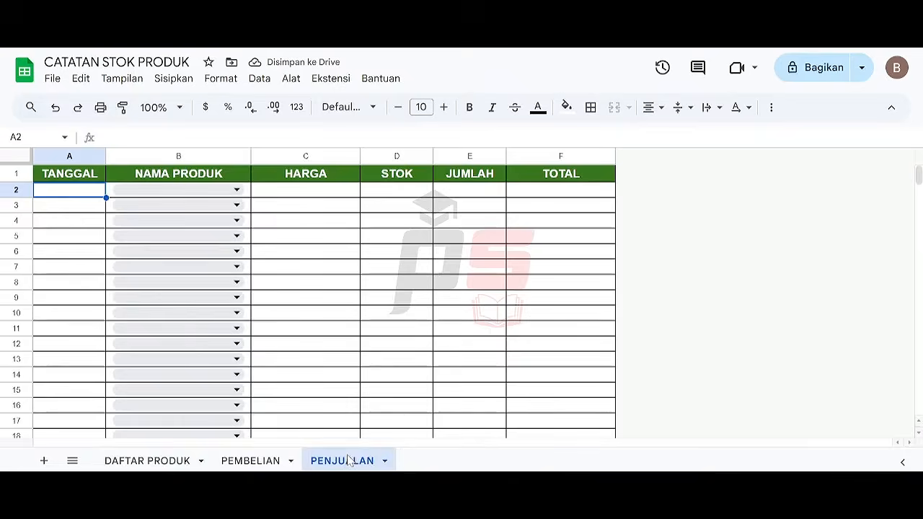
left_click(216, 193)
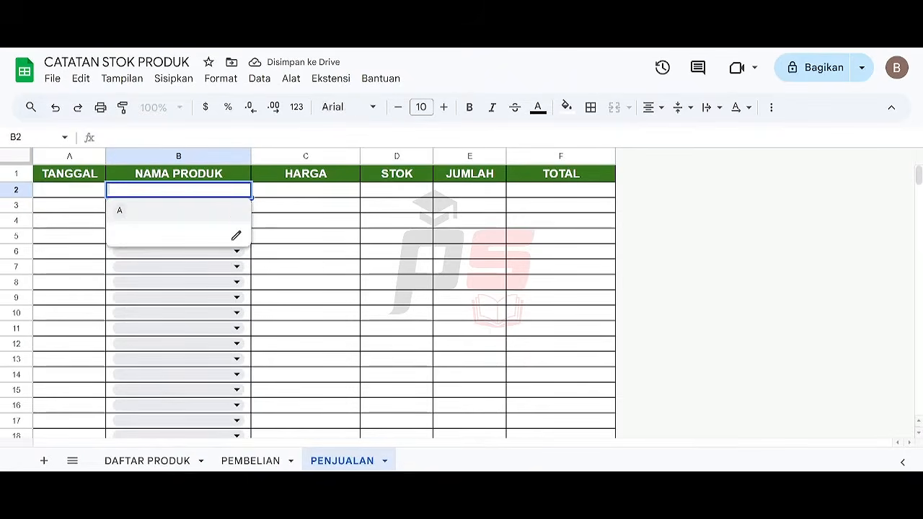
left_click(207, 210)
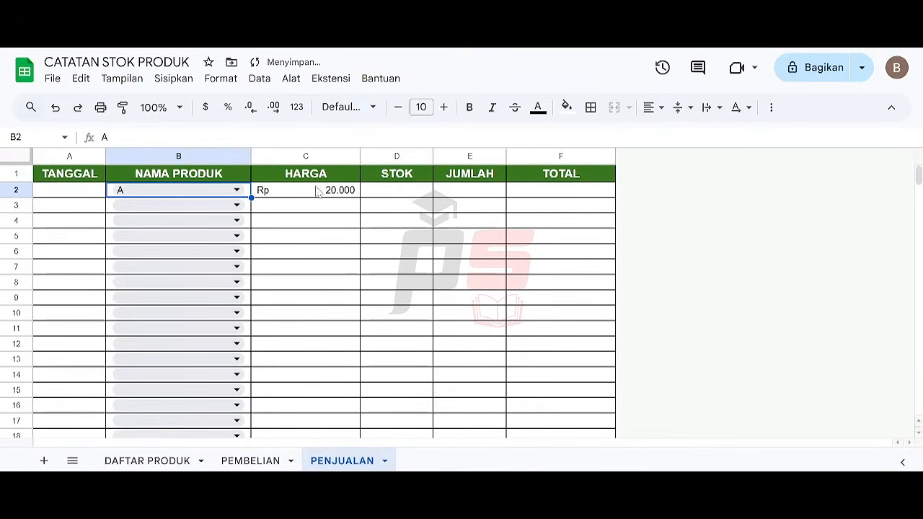
Step: Choose product A as the NAMA PRODUK in row 2 of the PEMBELIAN sheet
left_click(251, 460)
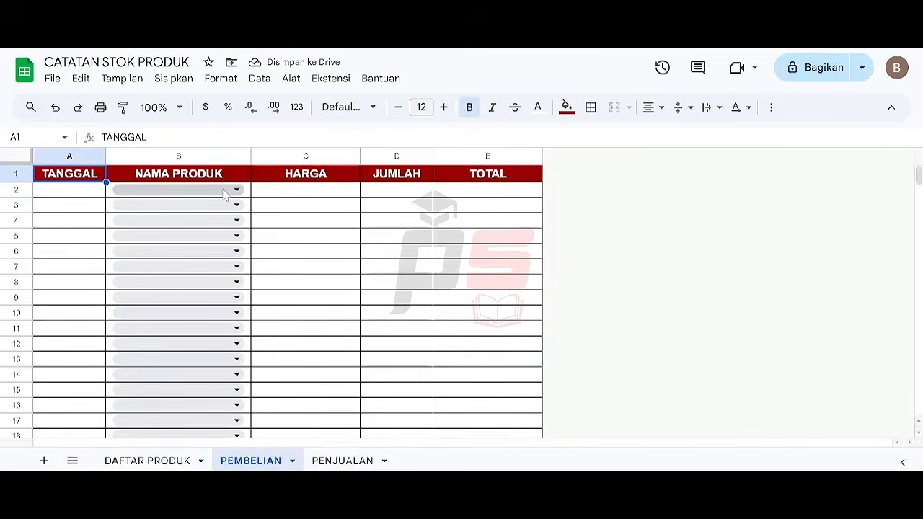
left_click(217, 190)
left_click(217, 211)
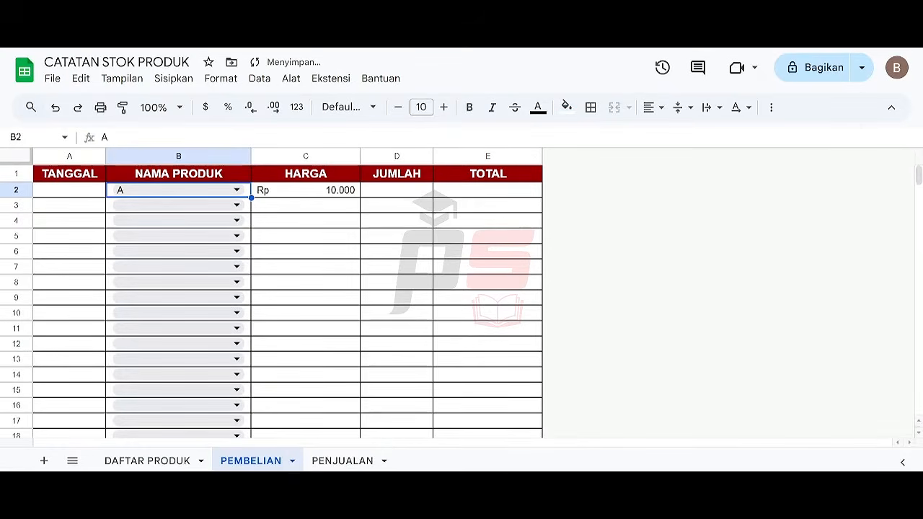
Step: Test the TOTAL formula in row 2 of the PENJUALAN sheet with a JUMLAH of 2, and clear that entry
left_click(335, 461)
left_click(470, 191)
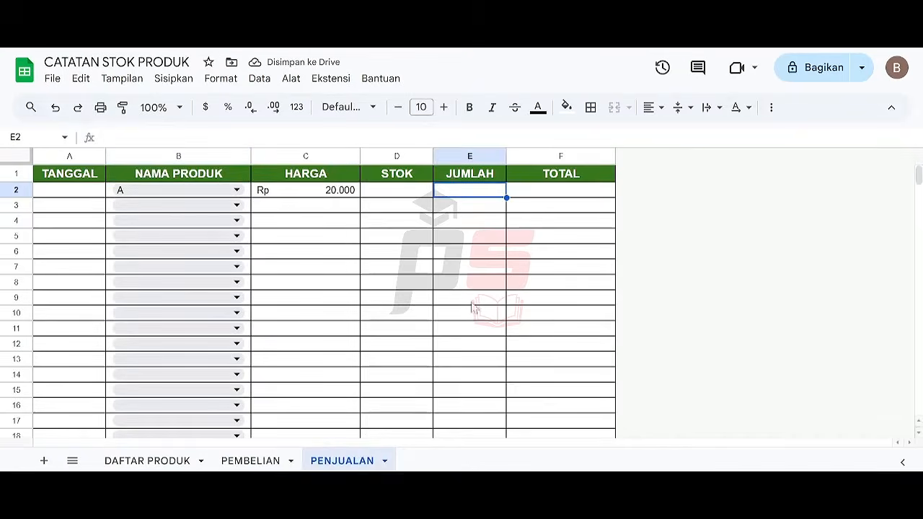
type("2")
key("Return")
key("Up")
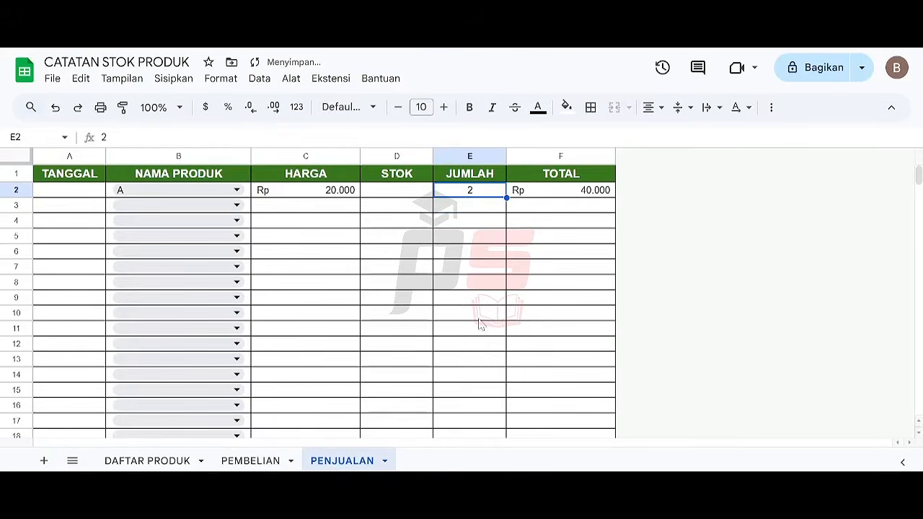
key("Delete")
key("Left")
key("Left")
key("Left")
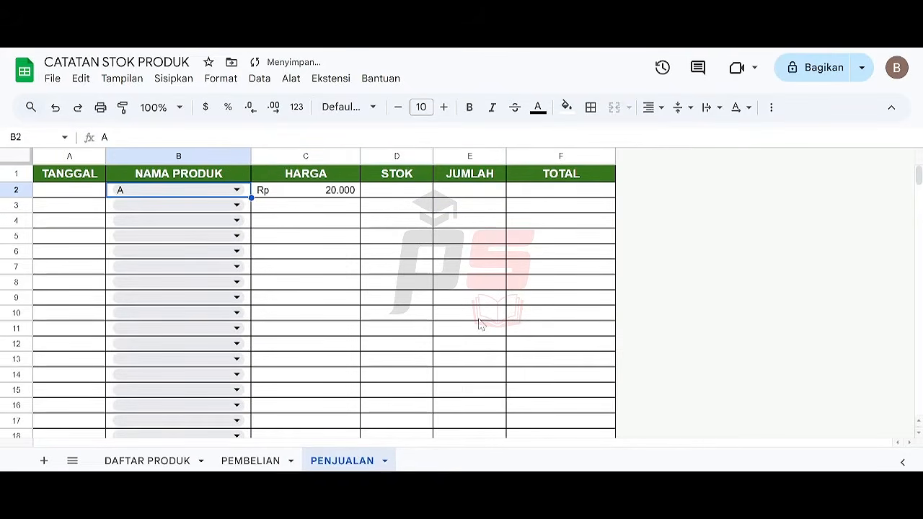
Step: Clear product A from the NAMA PRODUK cell in row 2 of the PENJUALAN sheet
key("Delete")
key("Left")
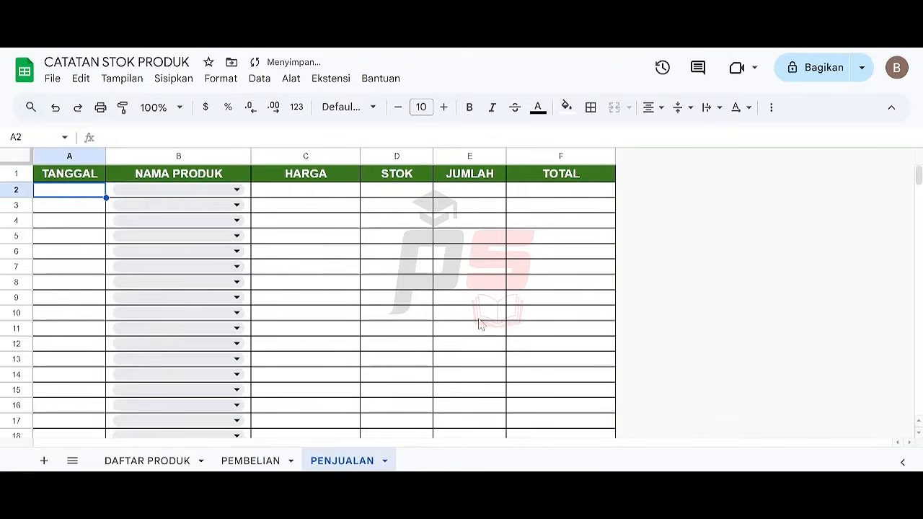
key("Up")
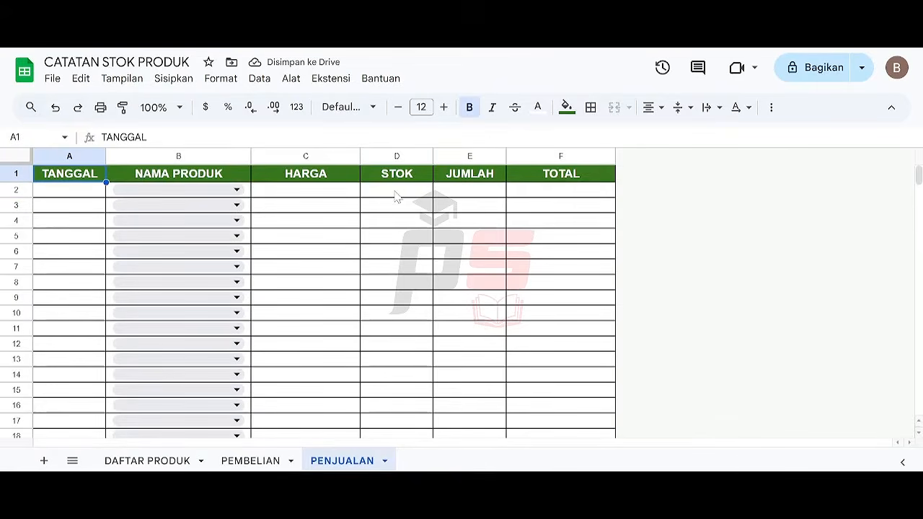
Step: Choose product A again in row 2 of the PENJUALAN sheet to examine its STOK cell, and clear that choice
left_click(396, 196)
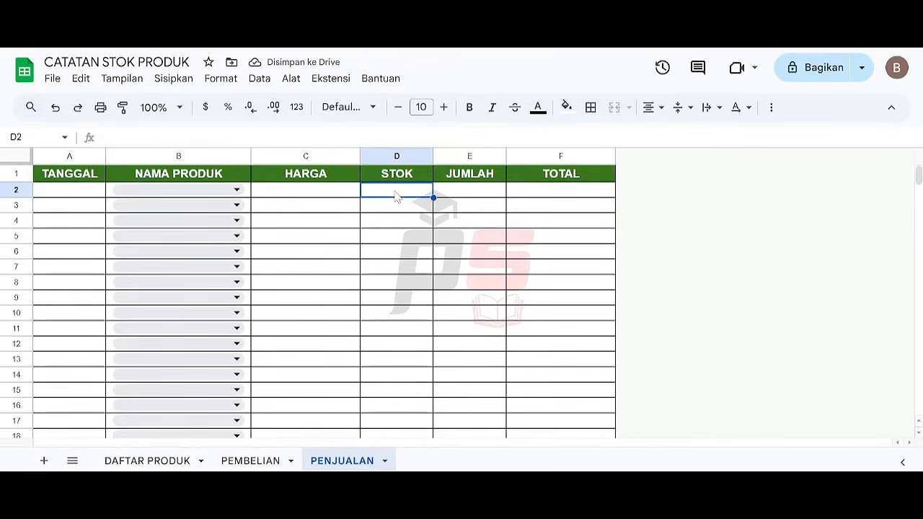
left_click(213, 198)
left_click(200, 216)
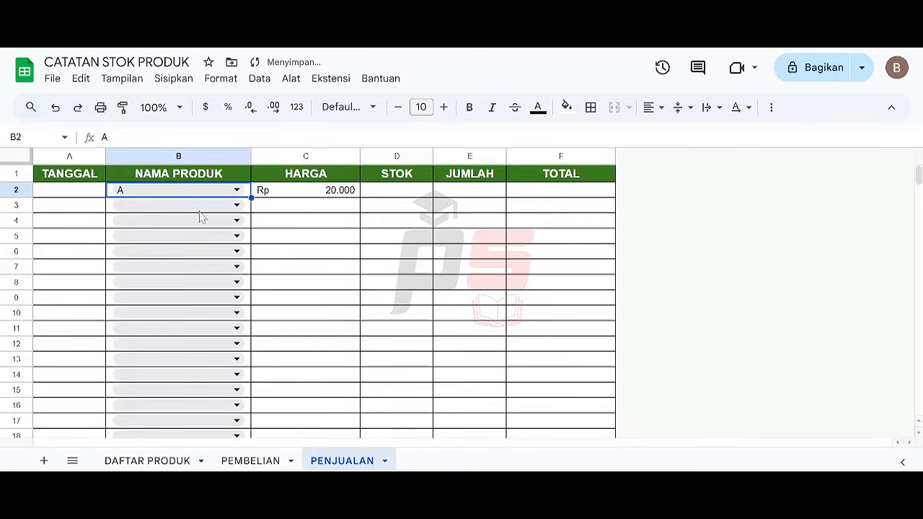
left_click(408, 196)
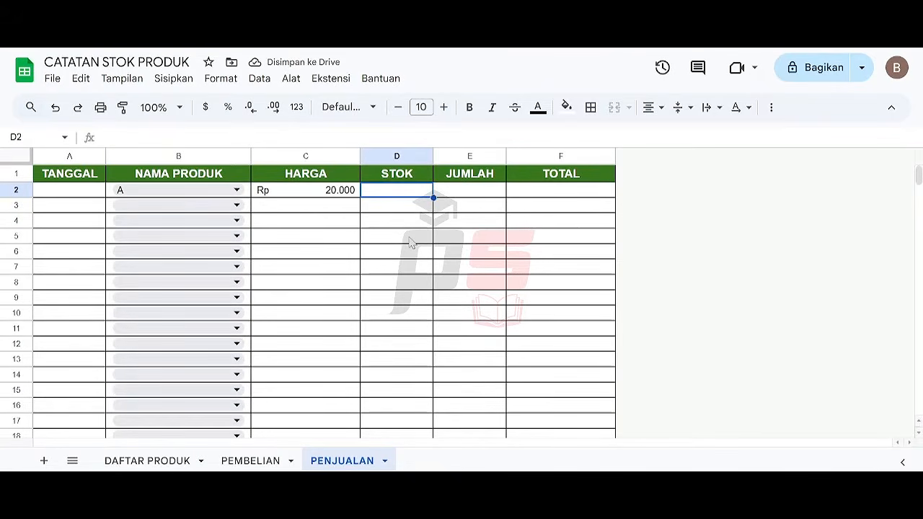
key("Tab")
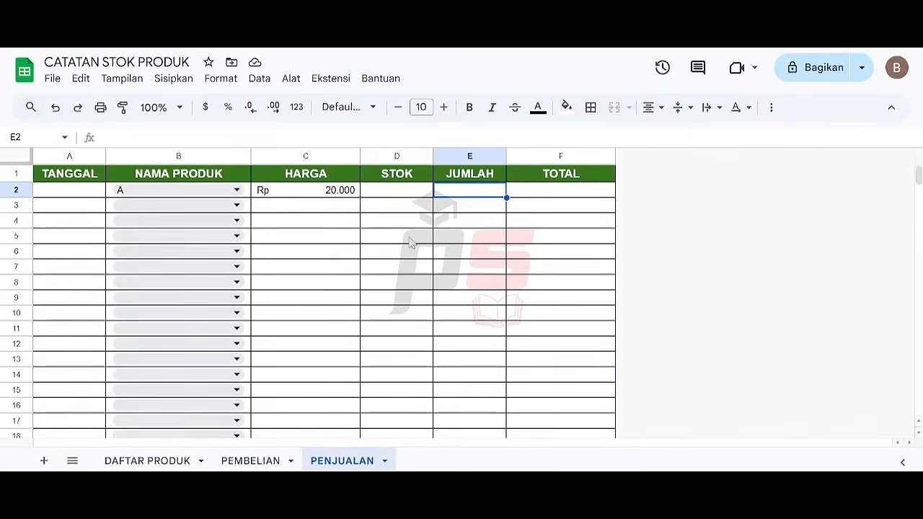
key("Left")
key("Left")
key("Left")
key("Delete")
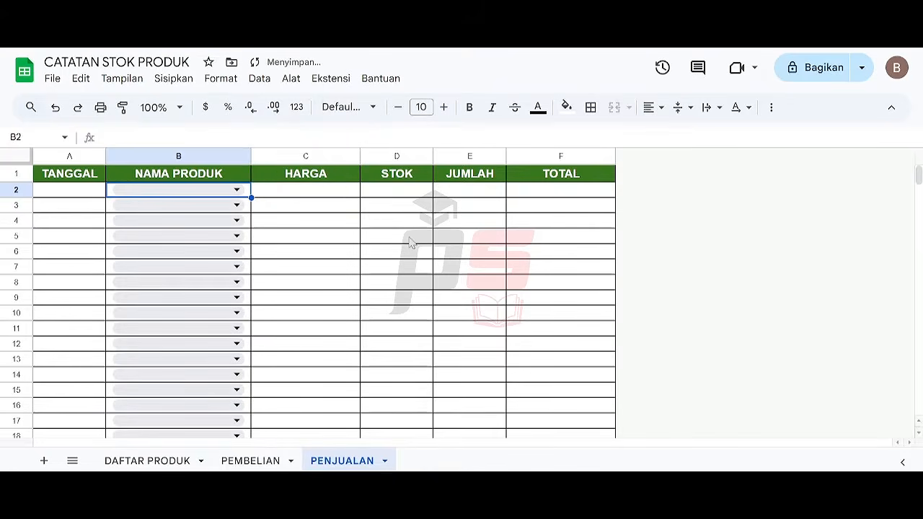
key("ctrl+Home")
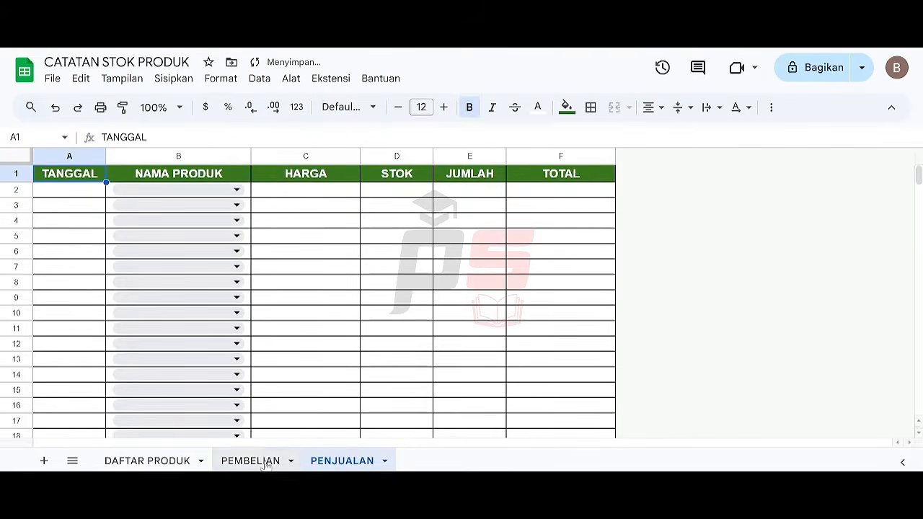
Step: Clear product A from row 2 of the PEMBELIAN sheet
left_click(259, 461)
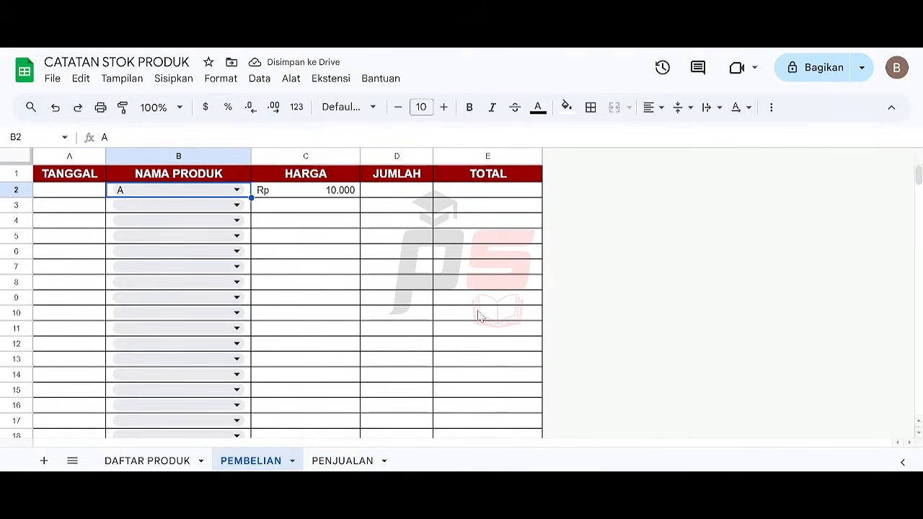
key("shift+Right")
key("Delete")
key("Left")
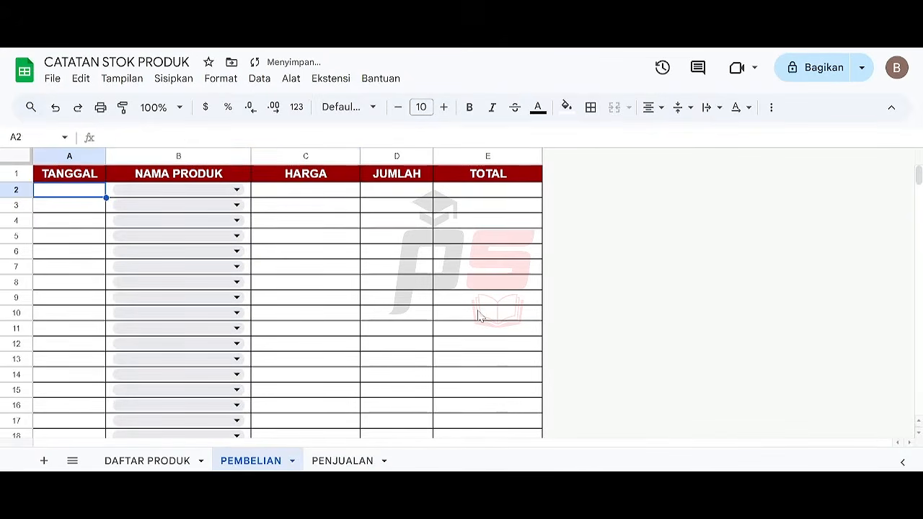
key("Up")
Step: Delete product A's sample entries in A2:D2 of the DAFTAR PRODUK sheet
left_click(159, 461)
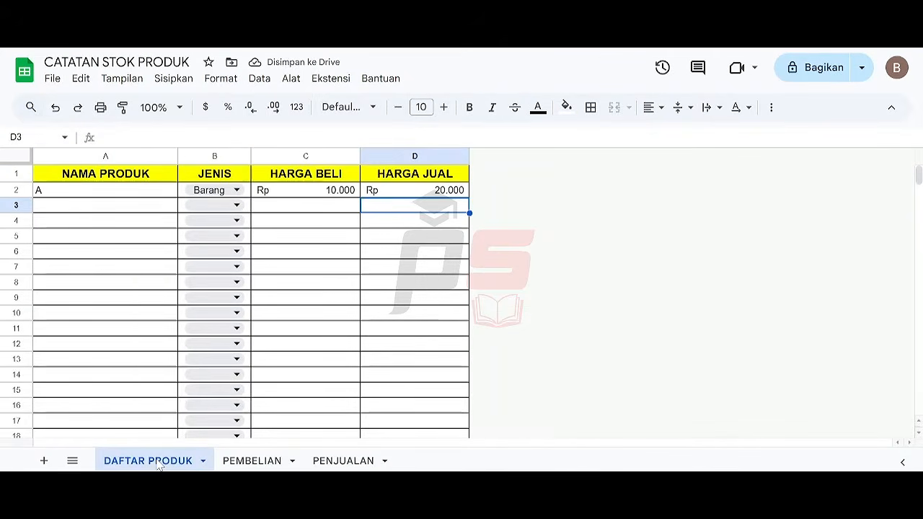
key("Up")
key("shift+Left")
key("shift+Left")
key("shift+Left")
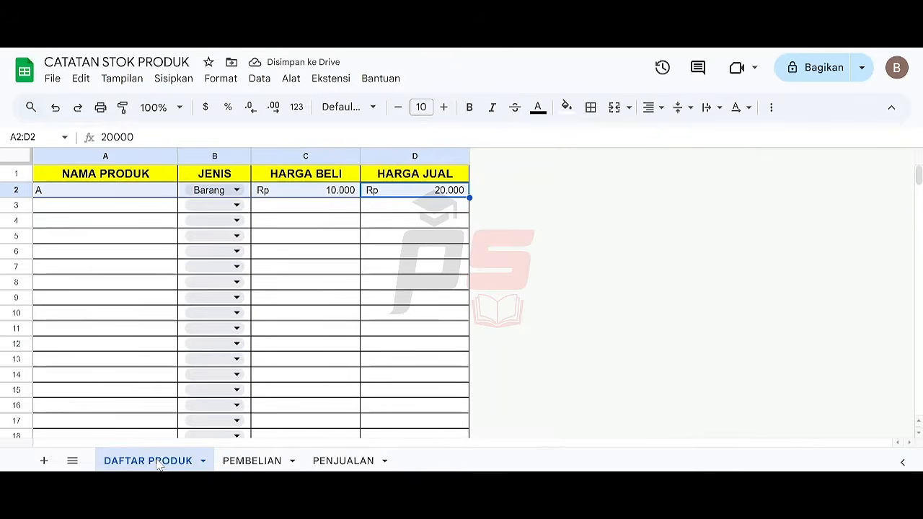
key("Delete")
key("Up")
key("Left")
key("Left")
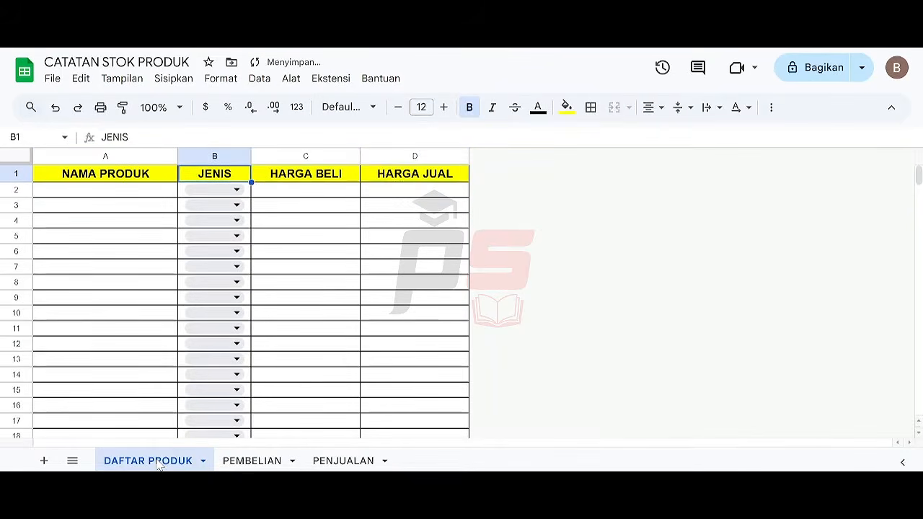
key("Left")
left_click(324, 463)
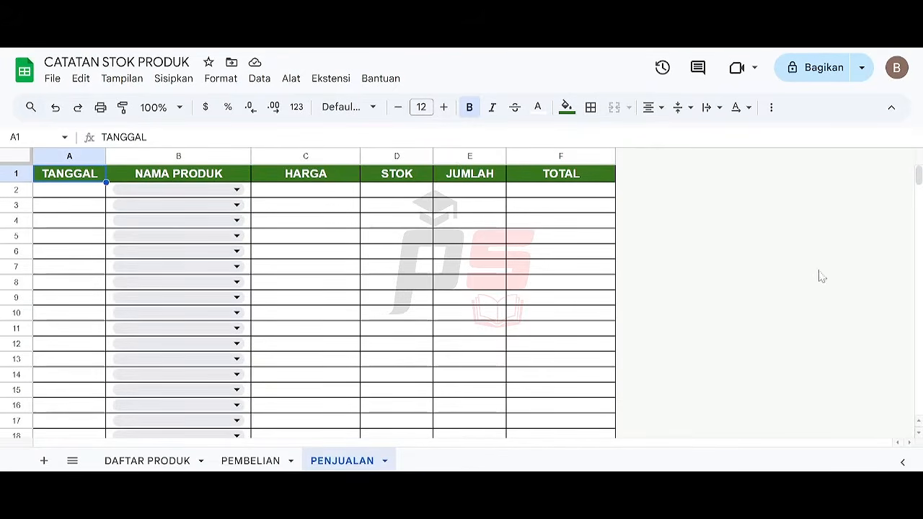
left_click(416, 198)
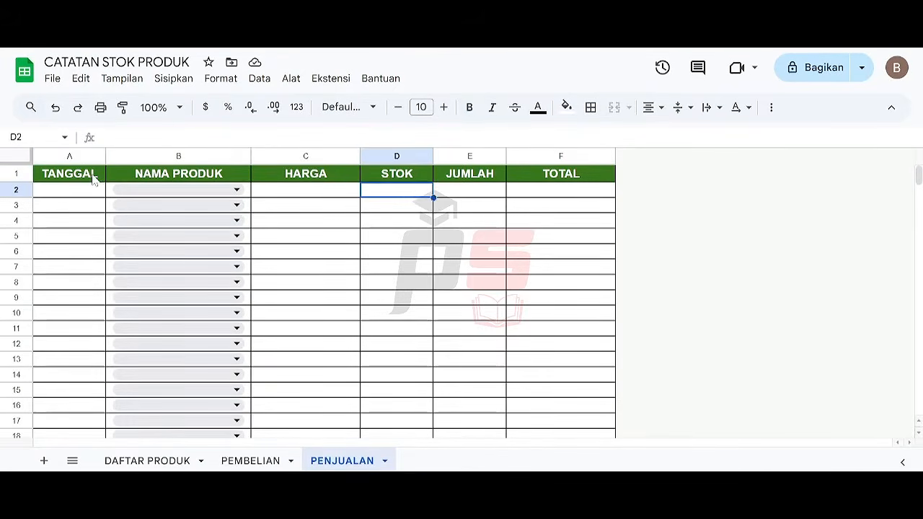
left_click(97, 178)
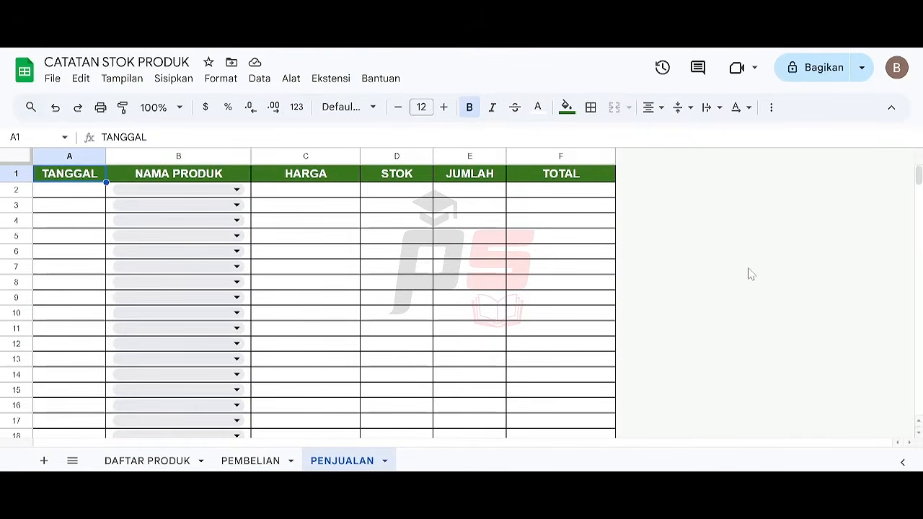
Step: Add a new sheet named STOK and place it between DAFTAR PRODUK and PEMBELIAN
left_click(44, 462)
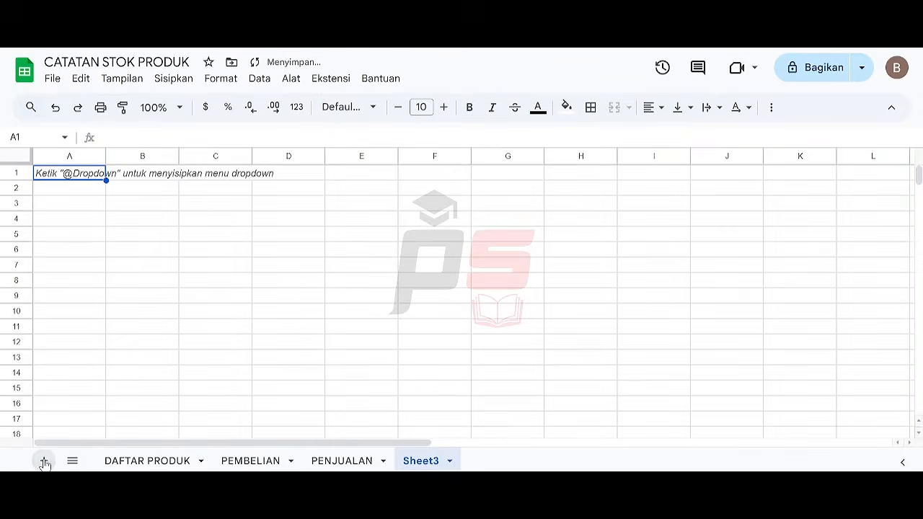
left_click(447, 461)
left_click(452, 287)
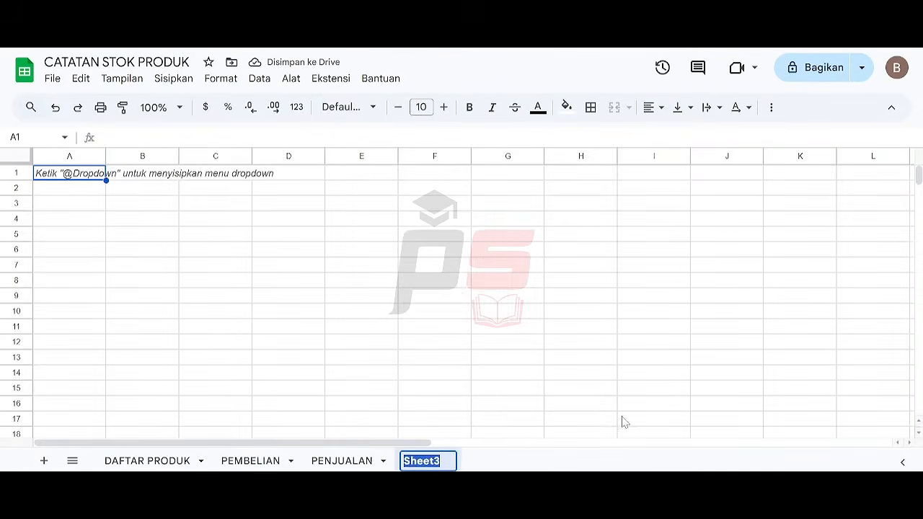
type("STOK")
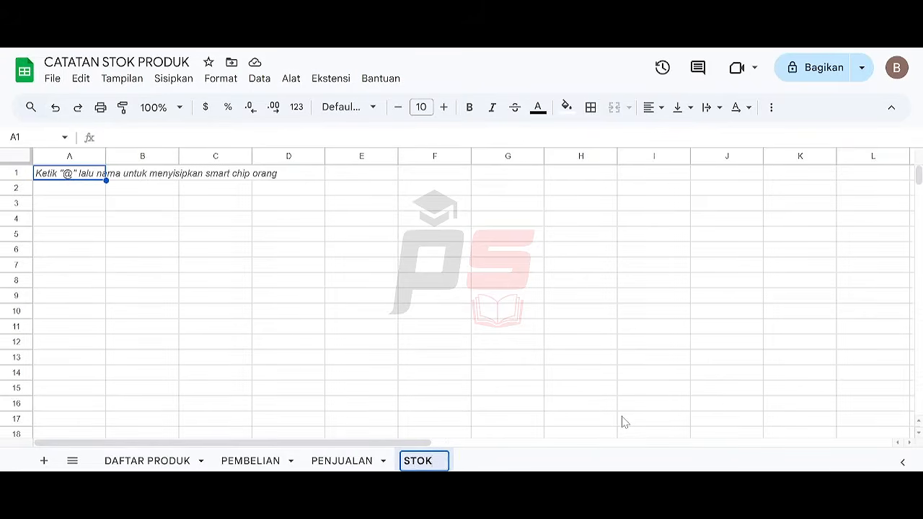
key("Return")
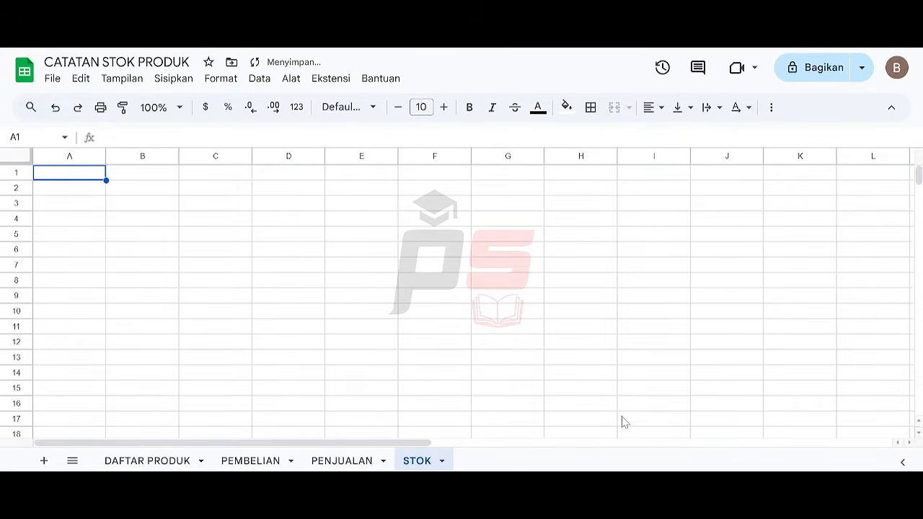
left_click_drag(419, 460, 229, 458)
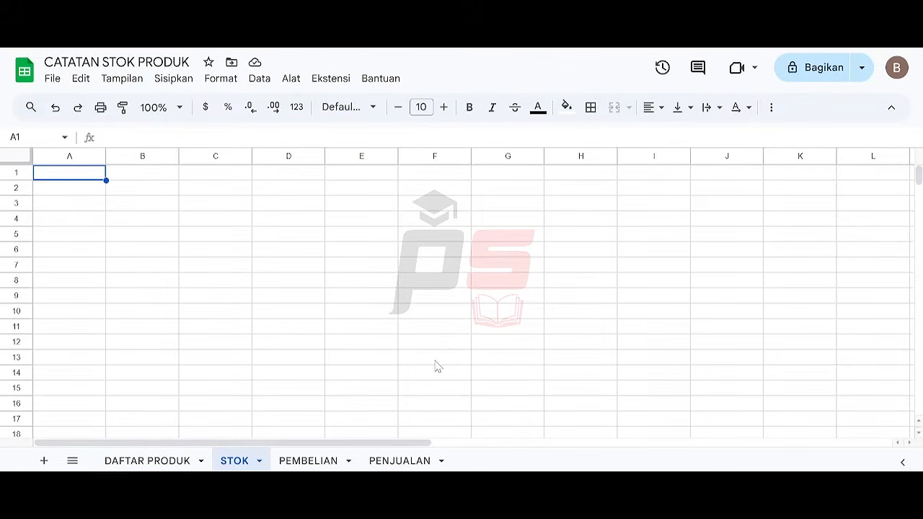
Step: Enter the headers NAMA PRODUK, JENIS, TOTAL PEMBELIAN and TOTAL PENJUALAN in A1:D1 of the STOK sheet
type("NAM")
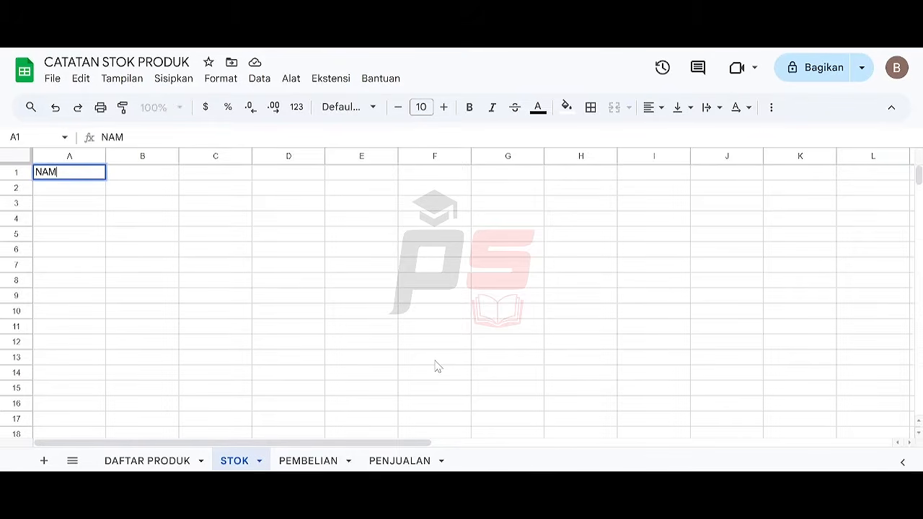
type("A PRODUK")
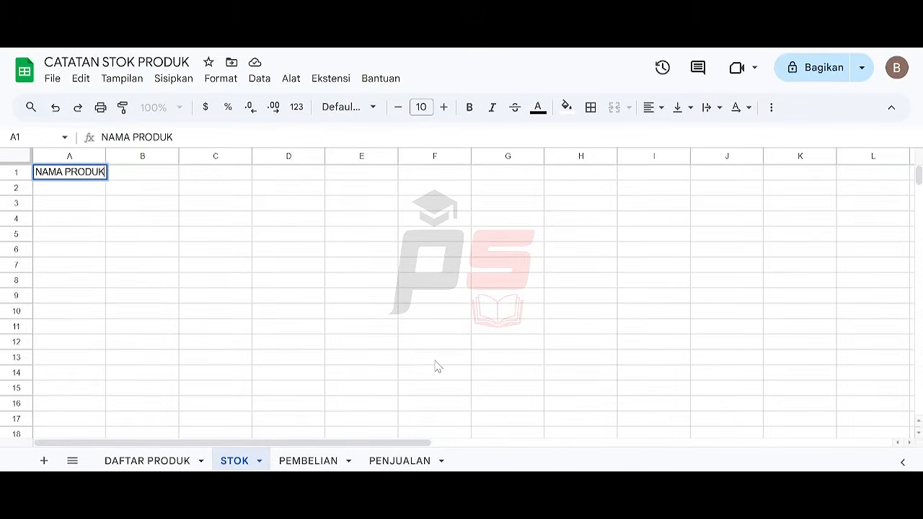
key("Tab")
type("JENIS")
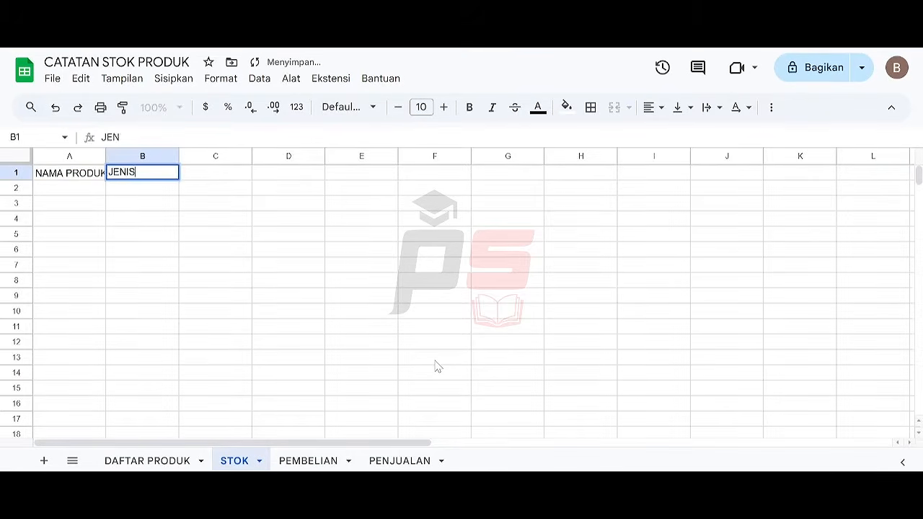
key("Tab")
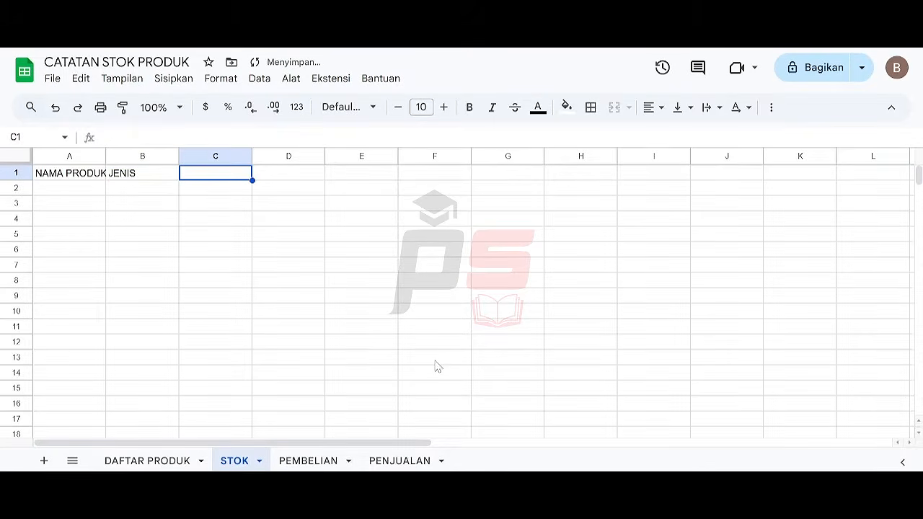
type("TOTAL")
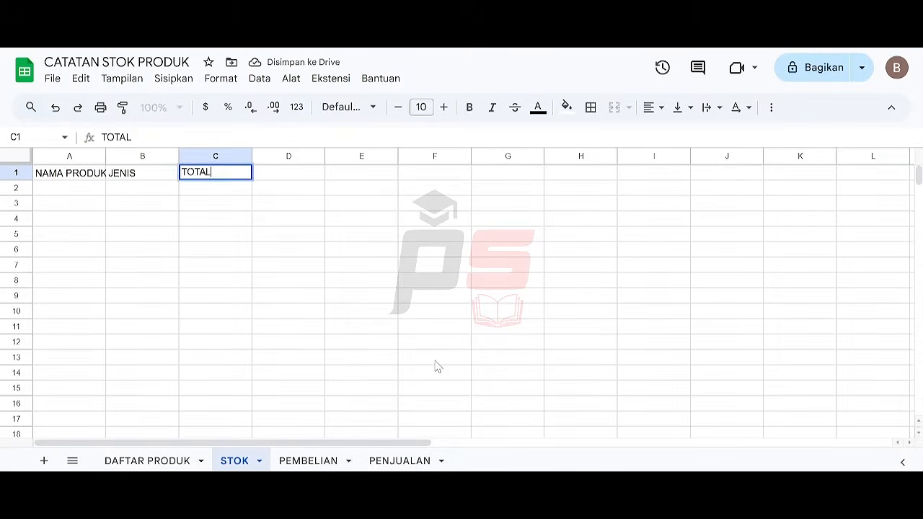
type(" PEMBELIAN")
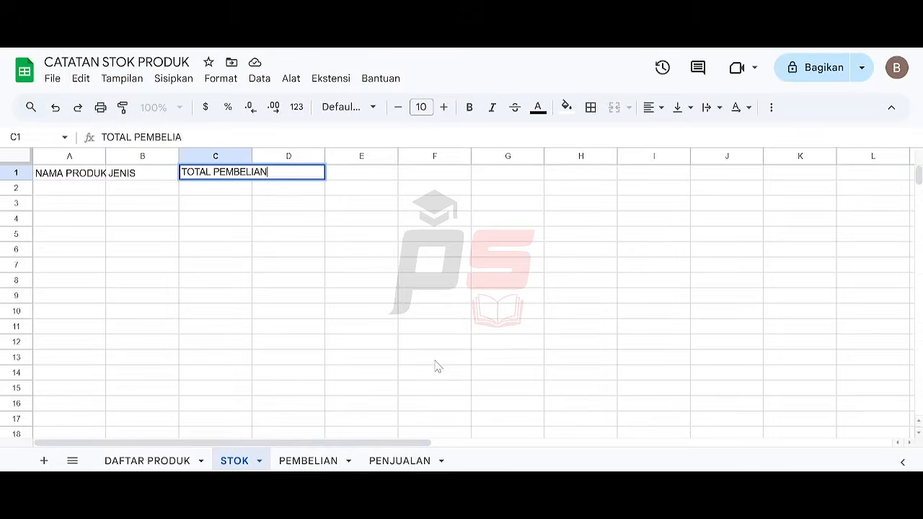
key("Tab")
type("TOTAL")
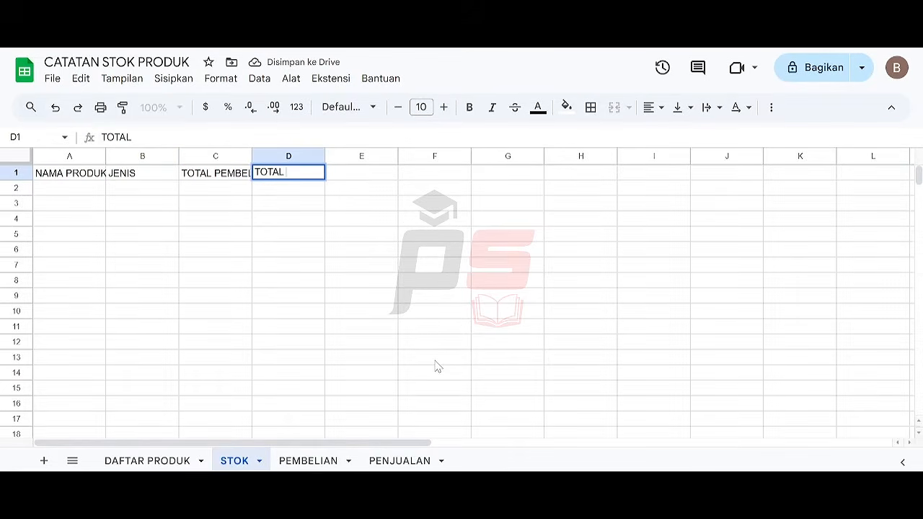
type(" PENJUALAN")
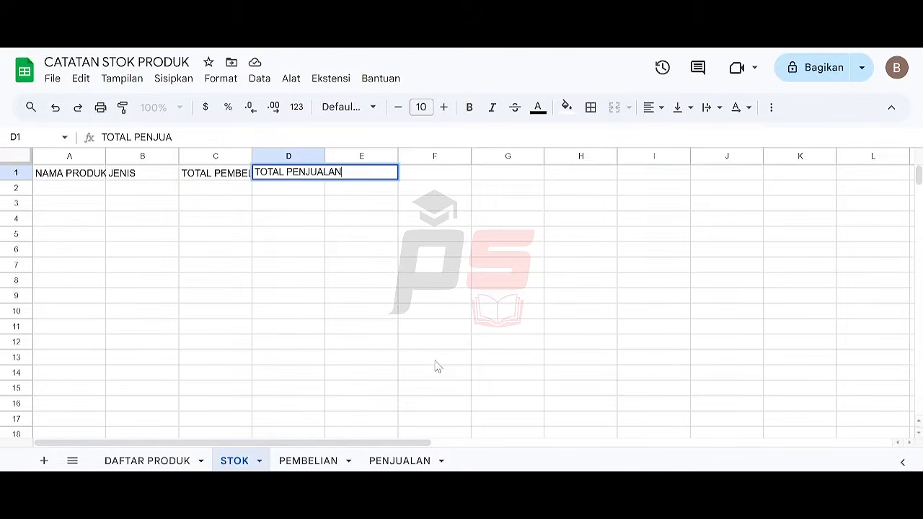
Step: Complete the STOK sheet's header row with TOTAL PENJUALAN in D1 and STOK in E1
key("Tab")
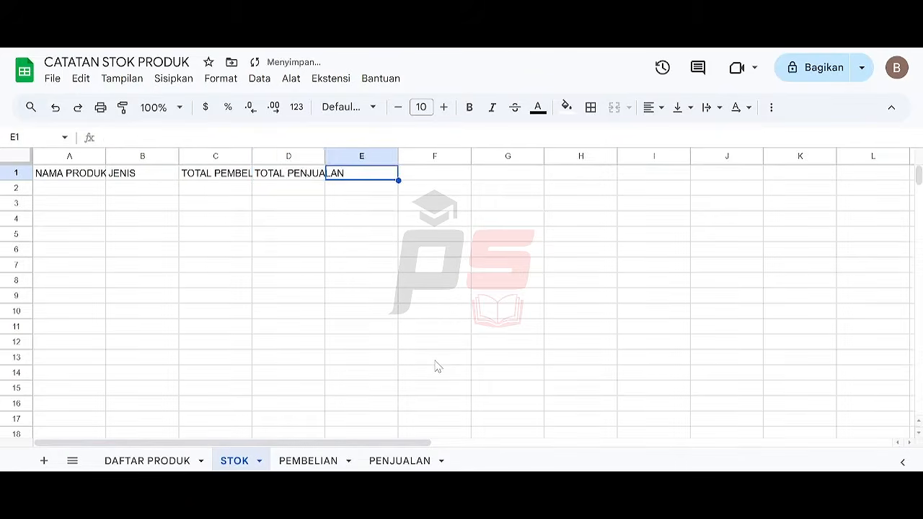
type("STOK")
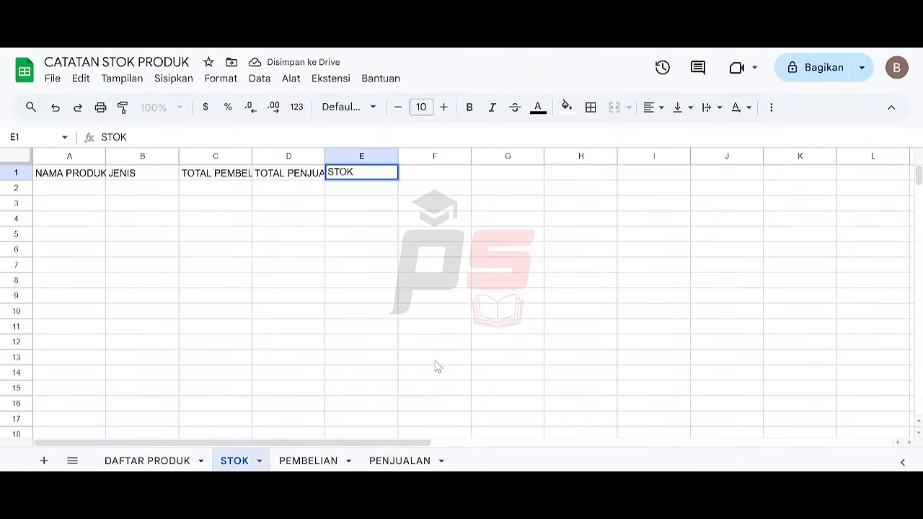
key("Return")
key("Left")
key("Right")
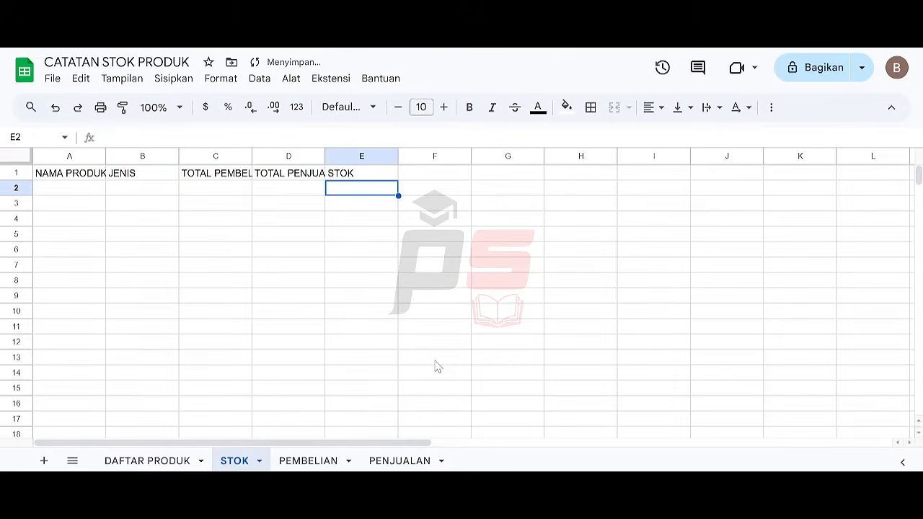
Step: Set the header cells A1:E1 to font size 12 and bold
key("Left")
key("Left")
key("Left")
key("Left")
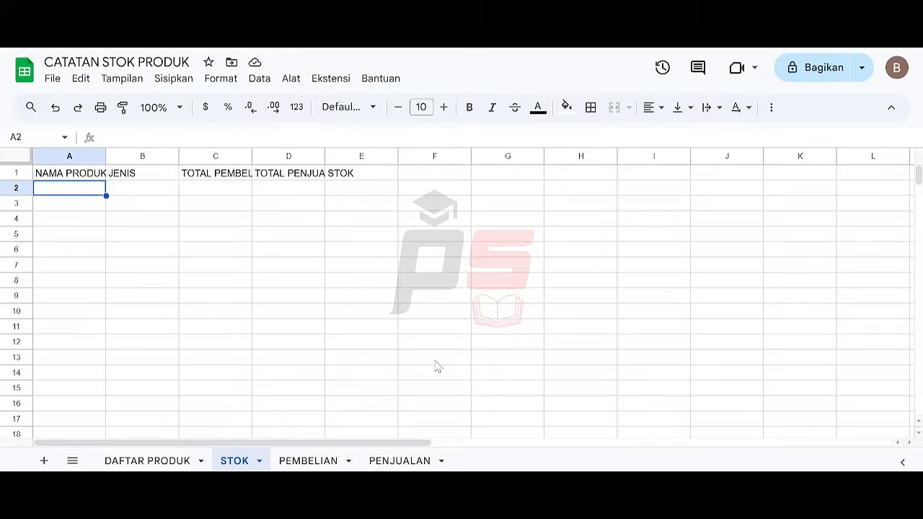
key("Up")
key("shift+Right")
key("shift+Right")
key("shift+Right")
key("shift+Right")
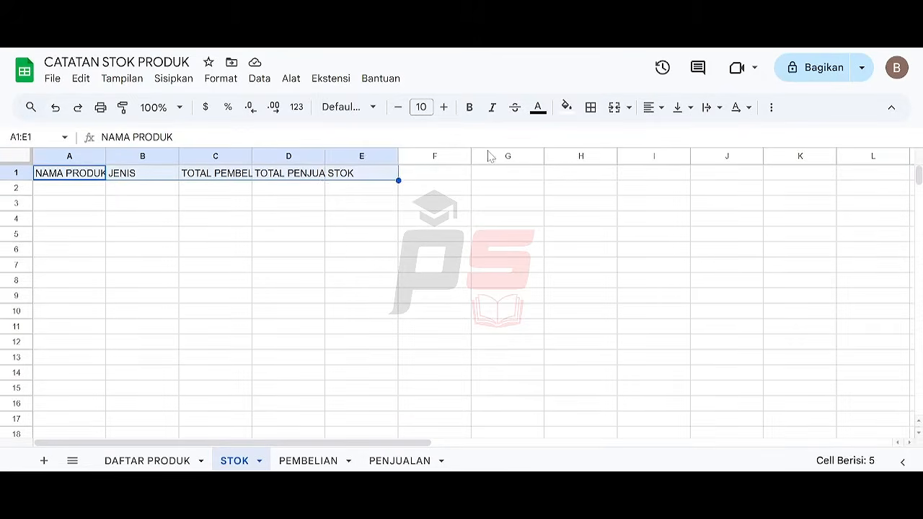
left_click(444, 108)
left_click(443, 107)
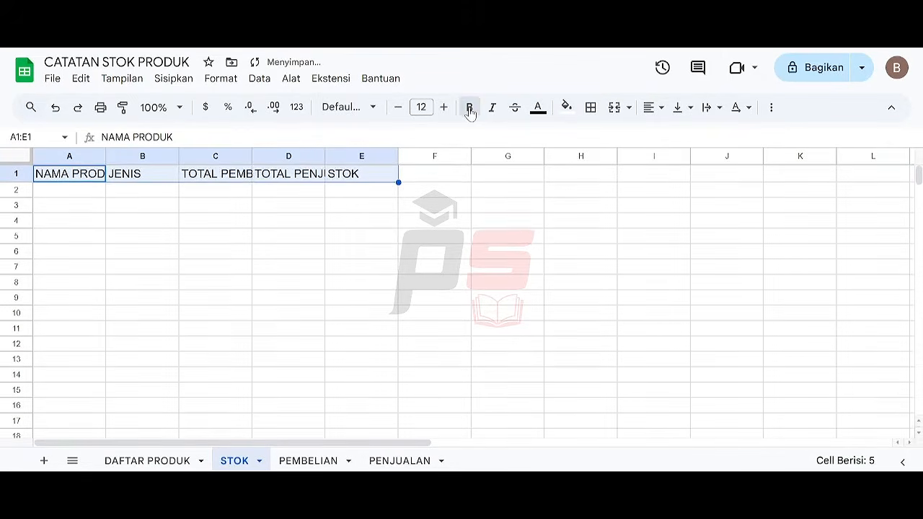
left_click(470, 109)
Step: Center the header cells A1:E1 both vertically and horizontally
left_click(684, 108)
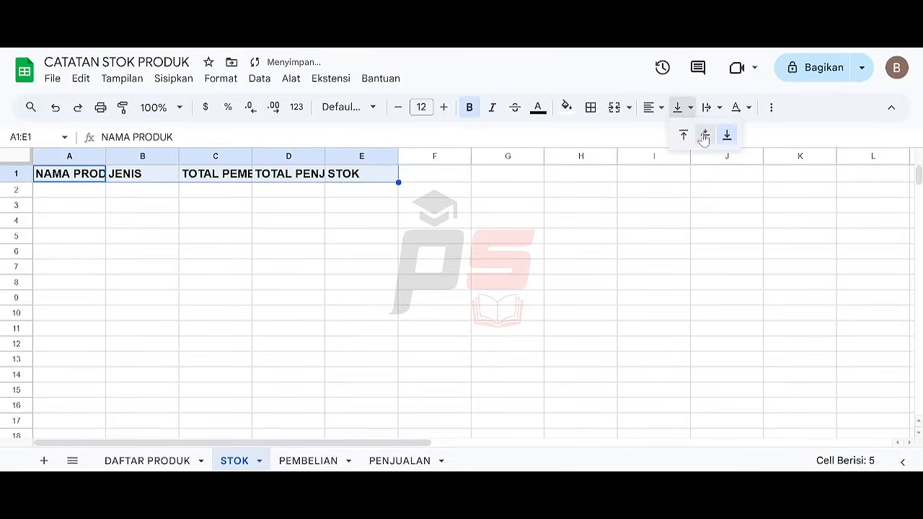
left_click(705, 135)
left_click(660, 108)
left_click(675, 135)
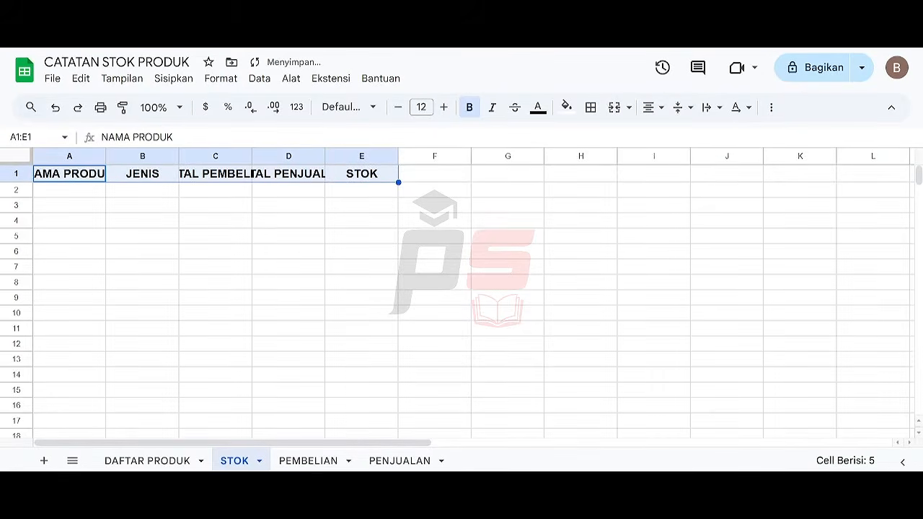
Step: Give the header cells A1:E1 a dark blue fill and white text
left_click(567, 108)
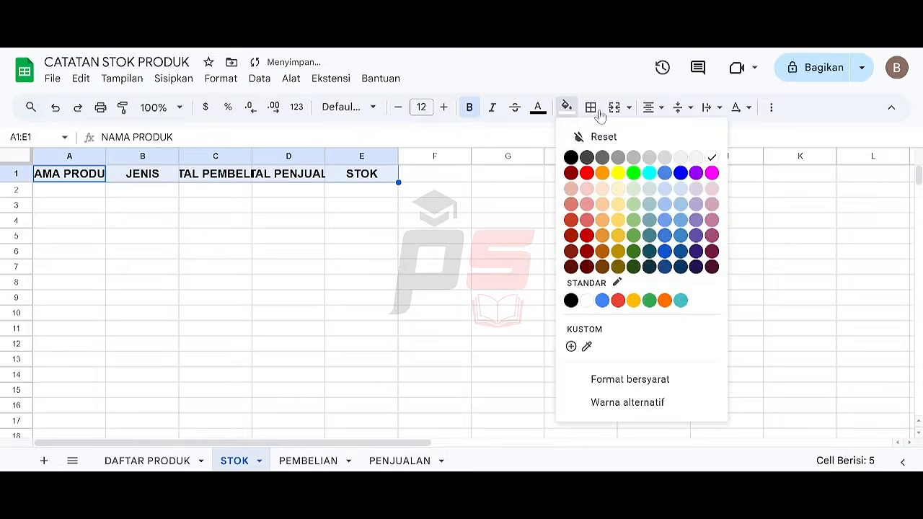
left_click(664, 261)
left_click(567, 108)
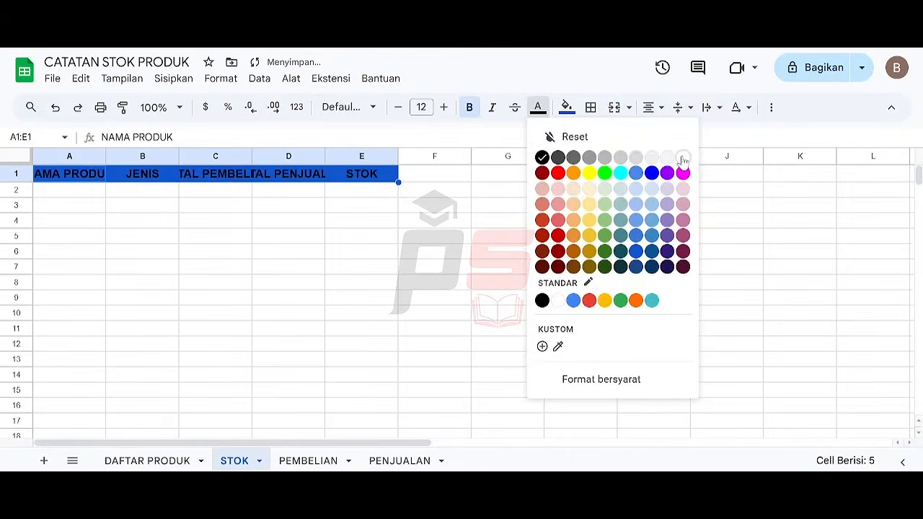
key("Escape")
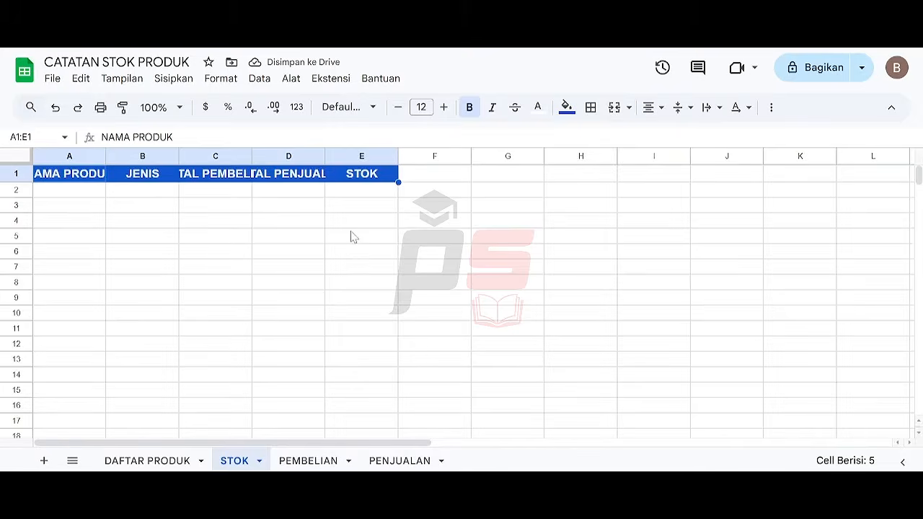
Step: Set the width of column D (TOTAL PENJUALAN) to 115 pixels
left_click(238, 178)
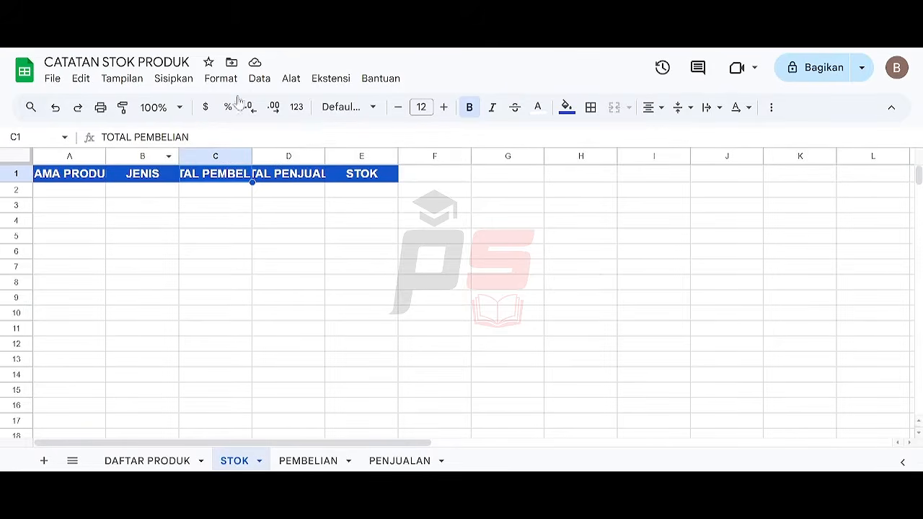
left_click(276, 155)
right_click(276, 157)
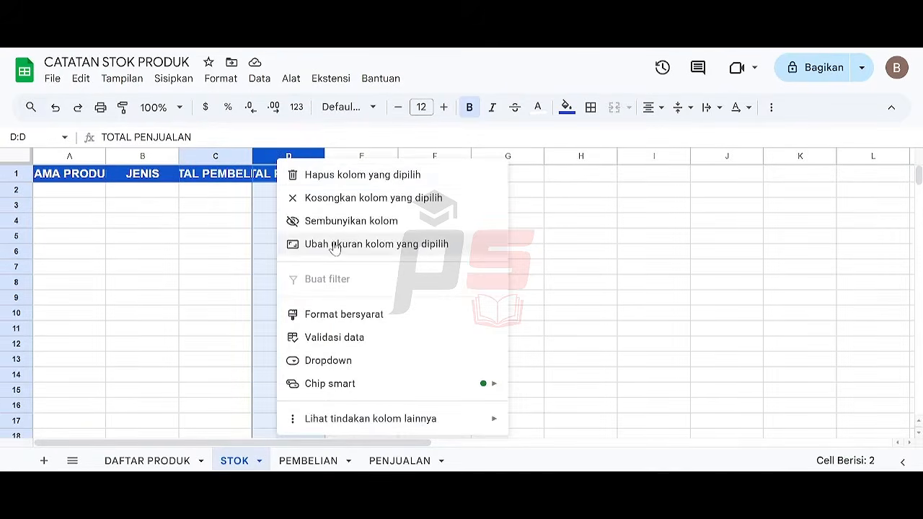
left_click(335, 244)
type("115")
key("Return")
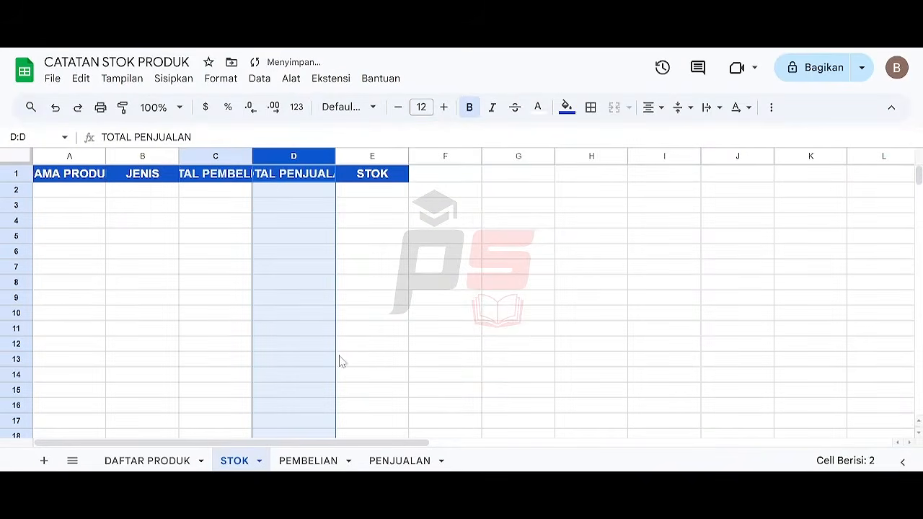
left_click(276, 189)
Step: Set the width of column C (TOTAL PEMBELIAN) to 115 pixels
left_click(223, 191)
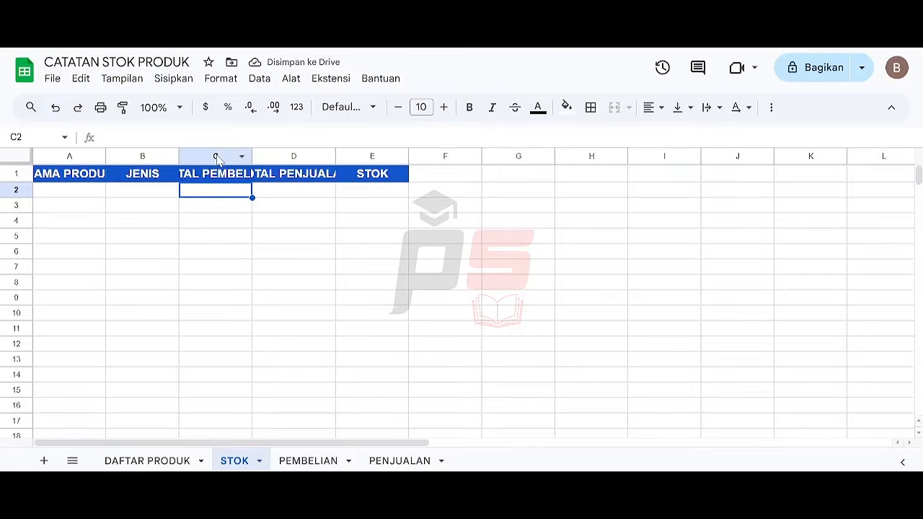
left_click(219, 159)
right_click(219, 158)
left_click(256, 339)
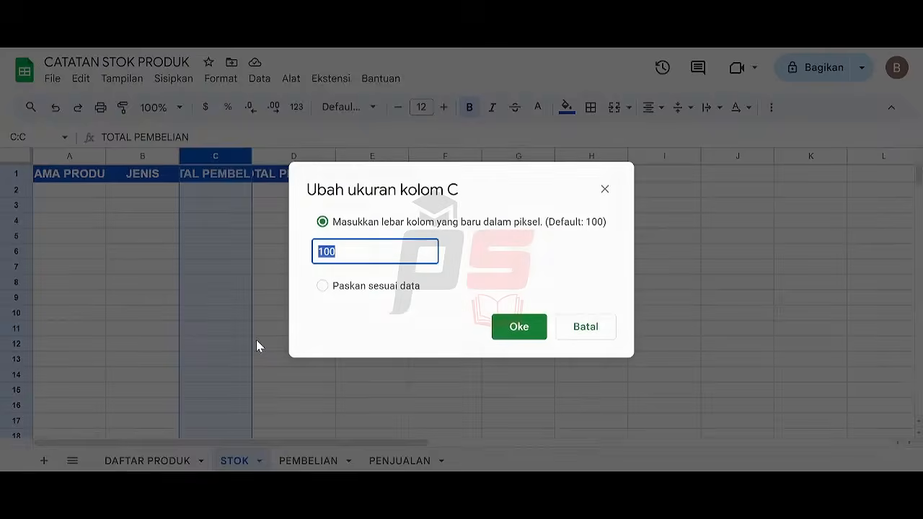
type("115")
key("Return")
left_click(319, 206)
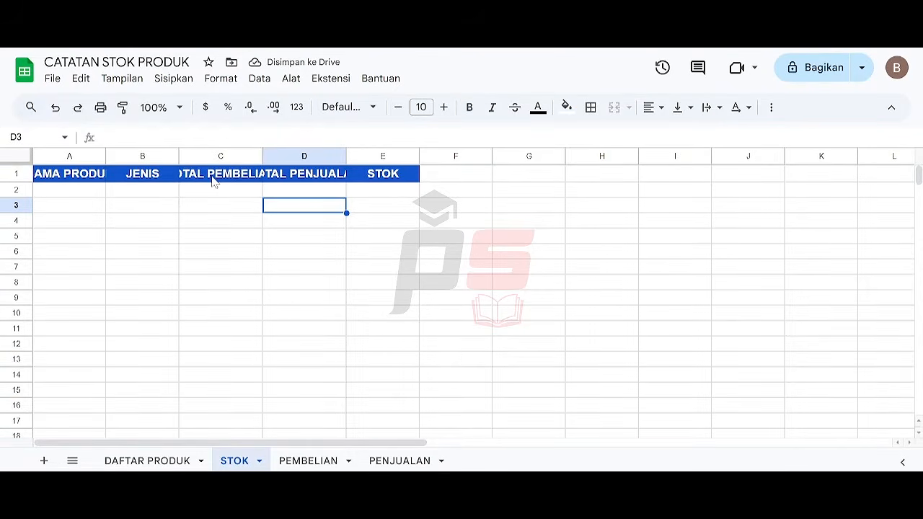
Step: Widen column A (NAMA PRODUK) to 200 pixels
left_click(73, 157)
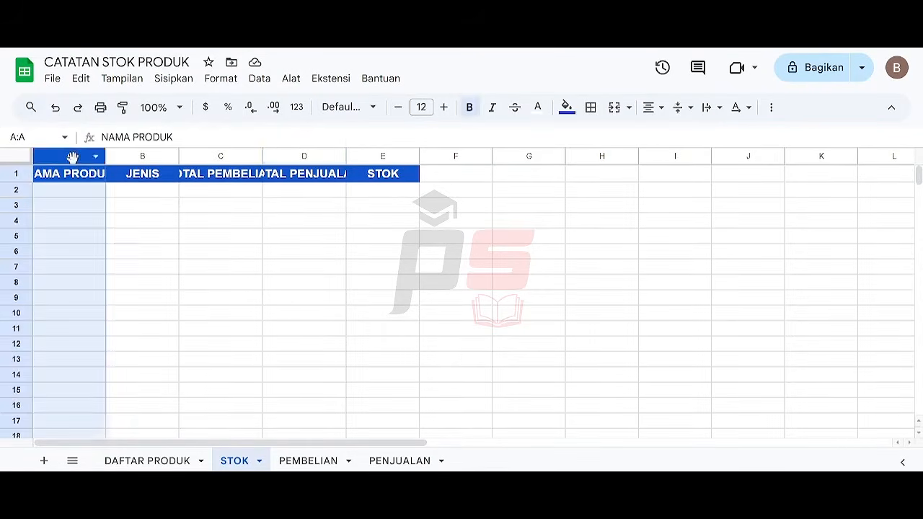
right_click(72, 157)
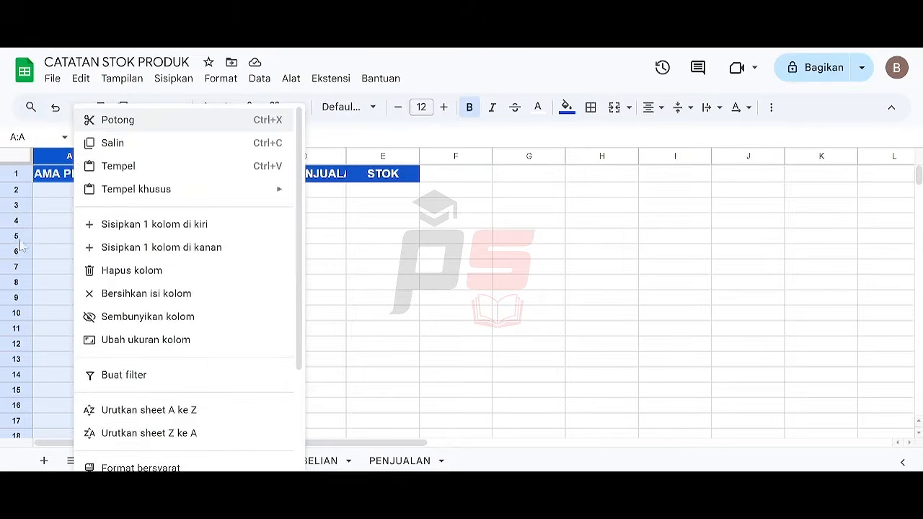
left_click(172, 339)
type("200")
key("Return")
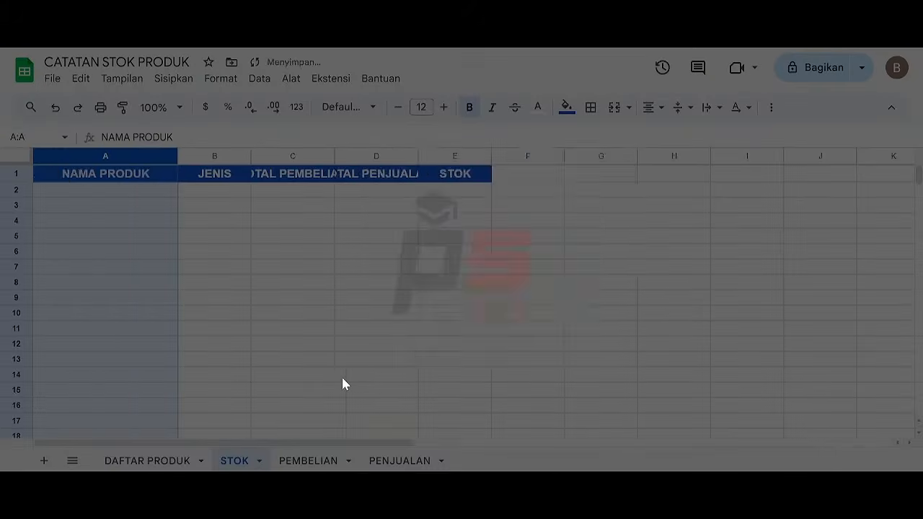
left_click(302, 241)
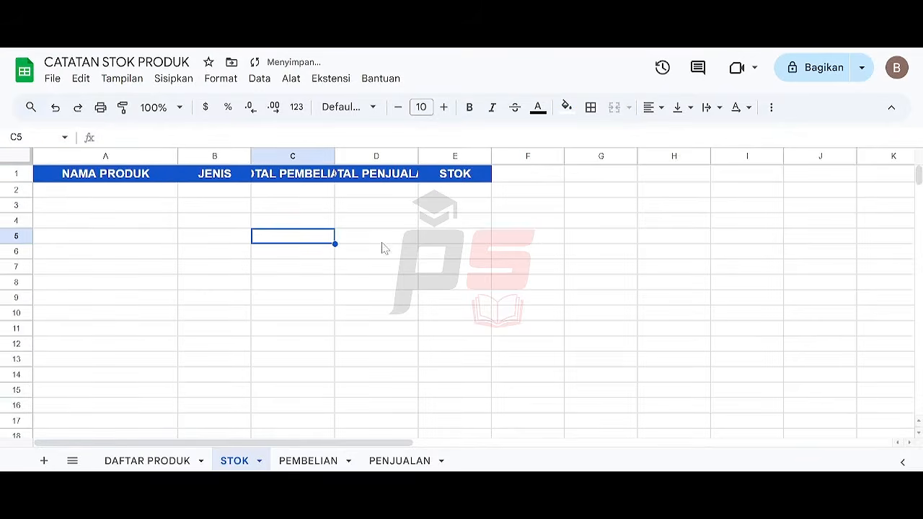
Step: Turn on text wrapping for the TOTAL PEMBELIAN and TOTAL PENJUALAN headers in C1:D1
left_click(294, 177)
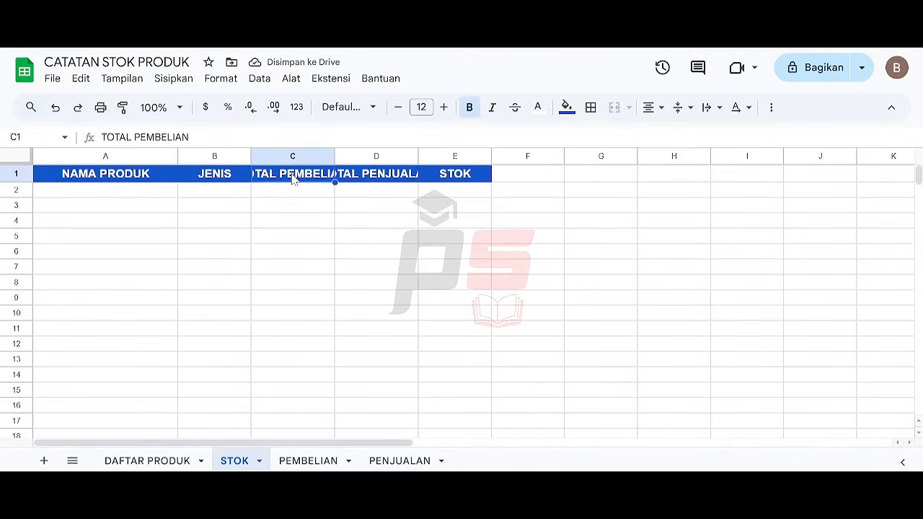
left_click(370, 175, "shift")
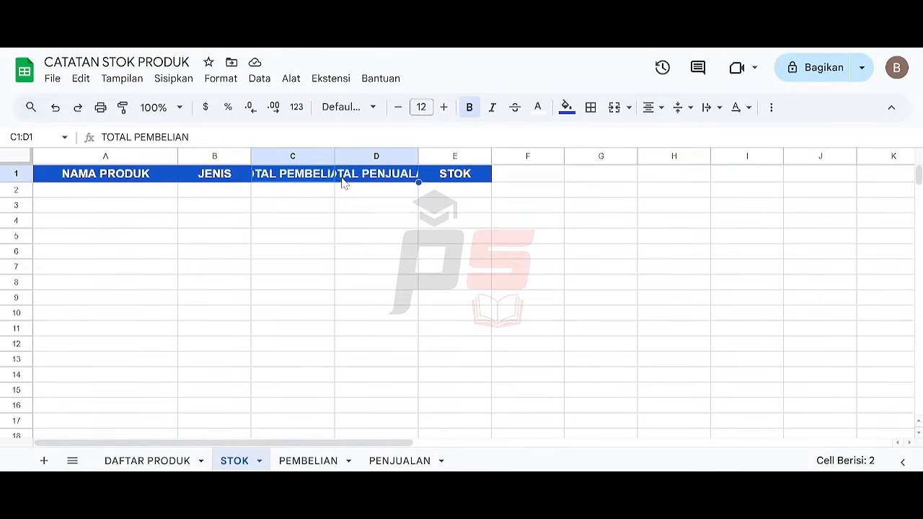
left_click(228, 85)
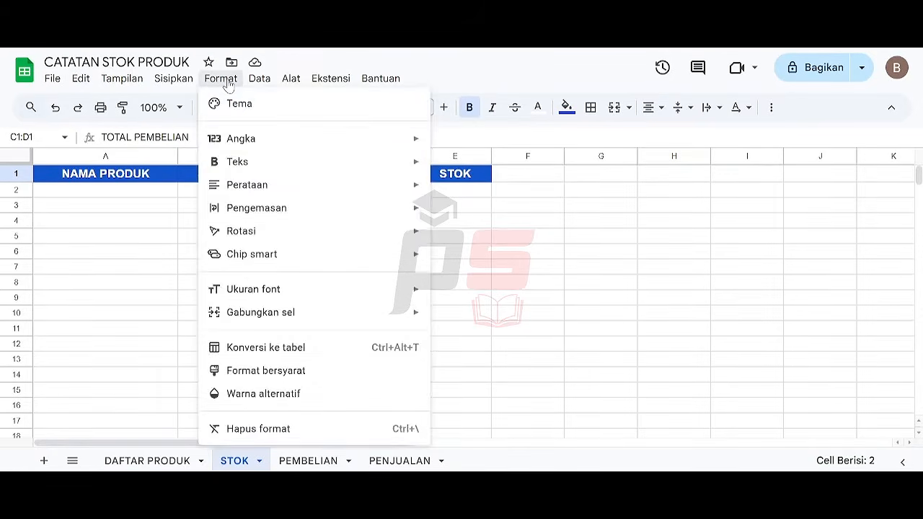
mouse_move(303, 219)
left_click(488, 238)
left_click(402, 253)
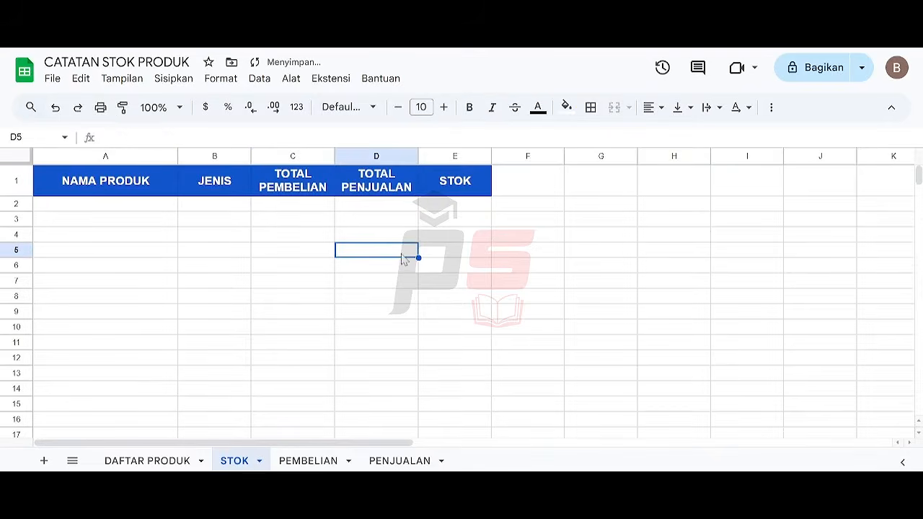
left_click(116, 181)
left_click(217, 188)
left_click(291, 187)
left_click(365, 187)
left_click(464, 182)
Step: Apply all borders to the range A1:E1000 of the STOK sheet
left_click(168, 189)
key("shift+Right")
key("shift+Right")
key("shift+Right")
key("shift+Right")
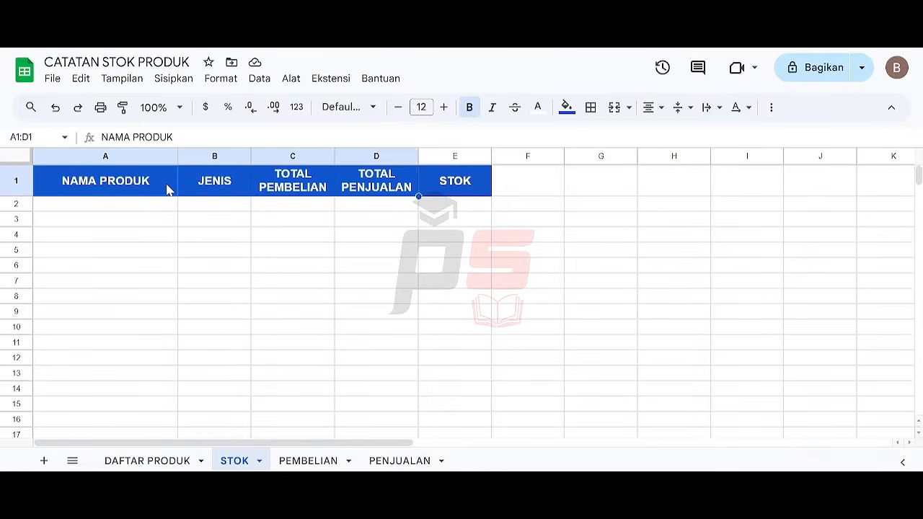
key("ctrl+shift+Down")
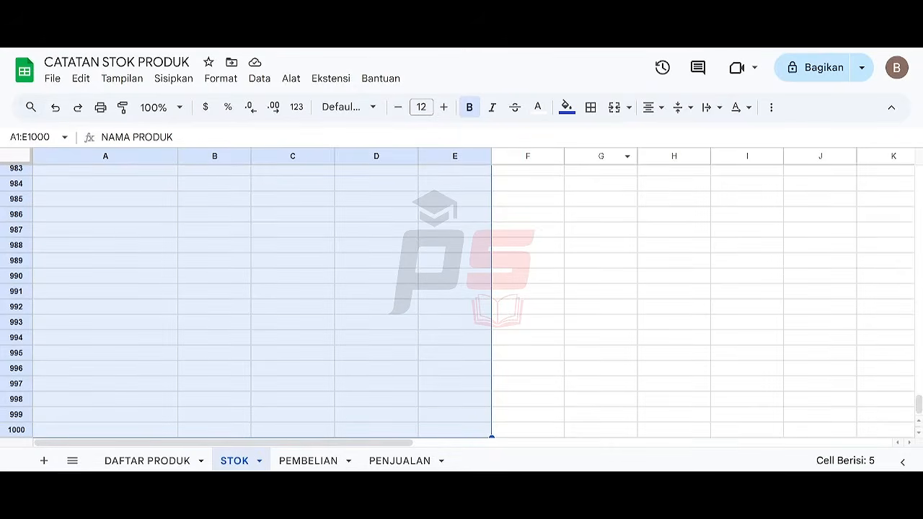
left_click(591, 107)
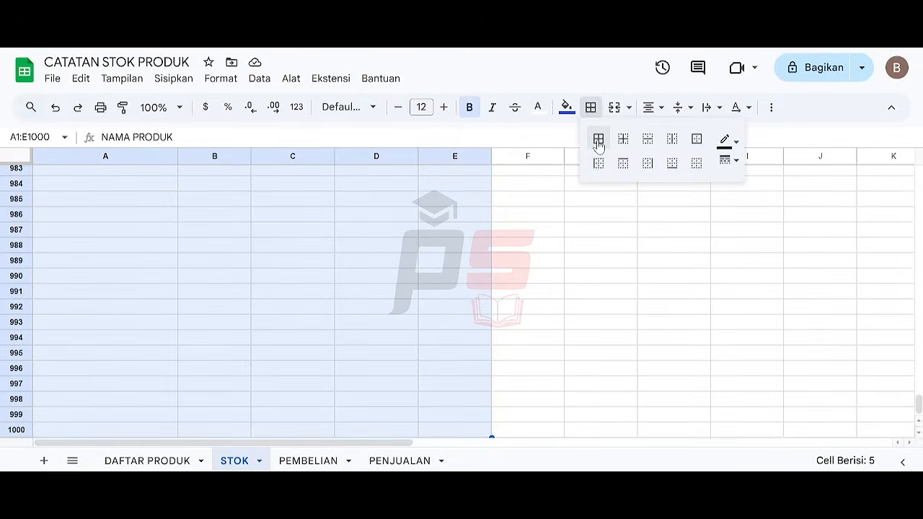
left_click(598, 140)
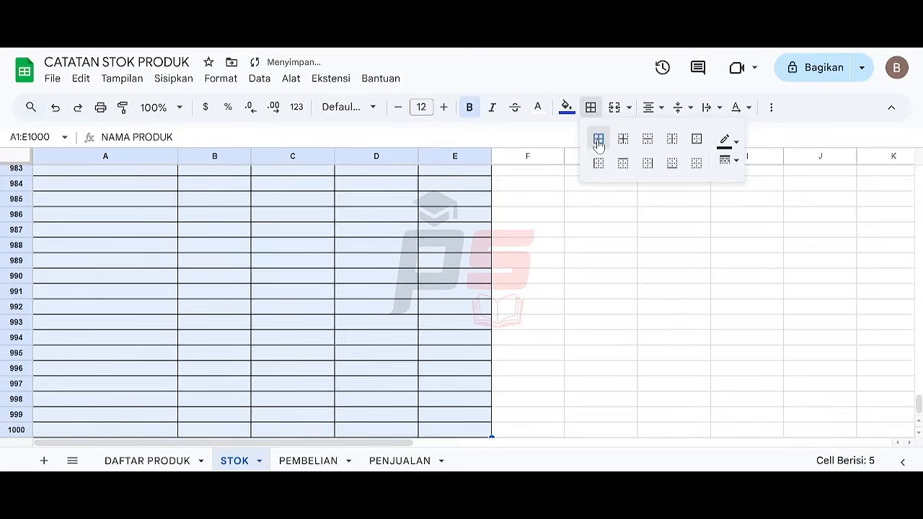
Step: Delete the unused columns F to Z from the STOK sheet
left_click(523, 157)
key("ctrl+shift+Right")
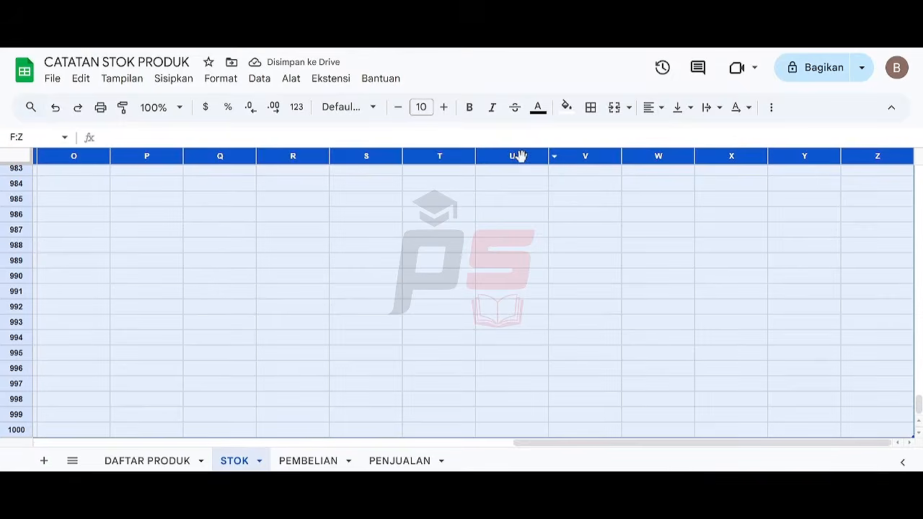
right_click(522, 155)
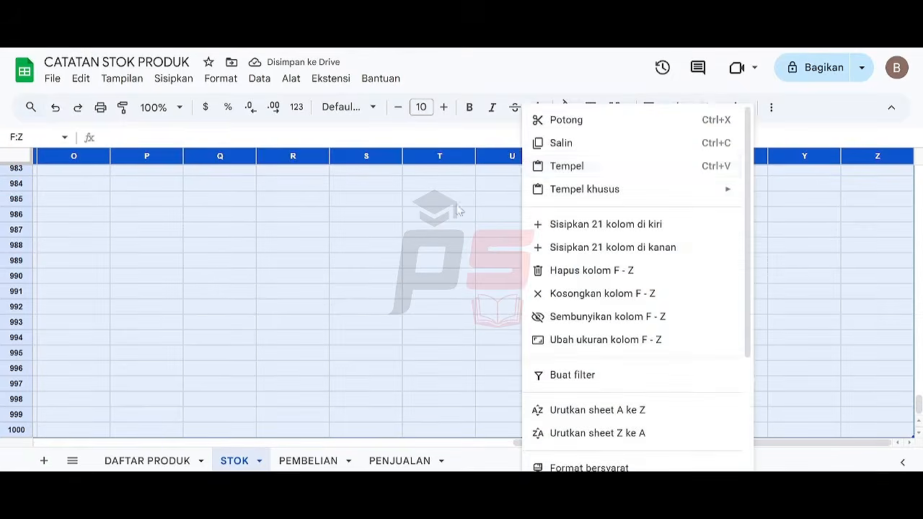
left_click(559, 275)
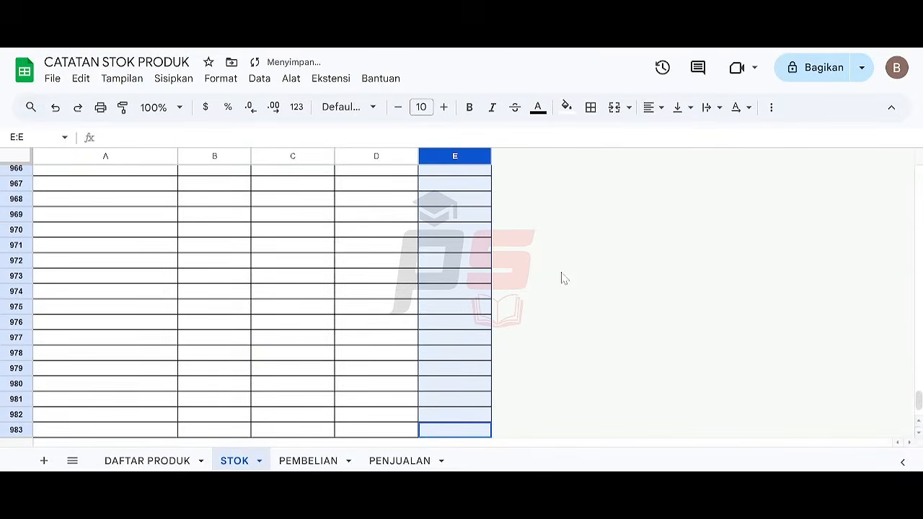
key("Up")
left_click_drag(919, 401, 921, 98)
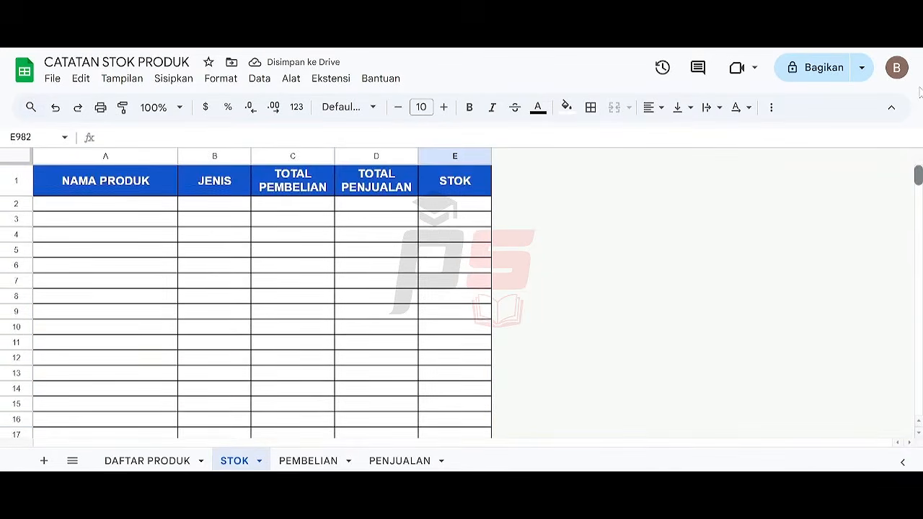
Step: Align the cells A2:E1000 of the STOK sheet vertically to the middle
left_click(63, 186)
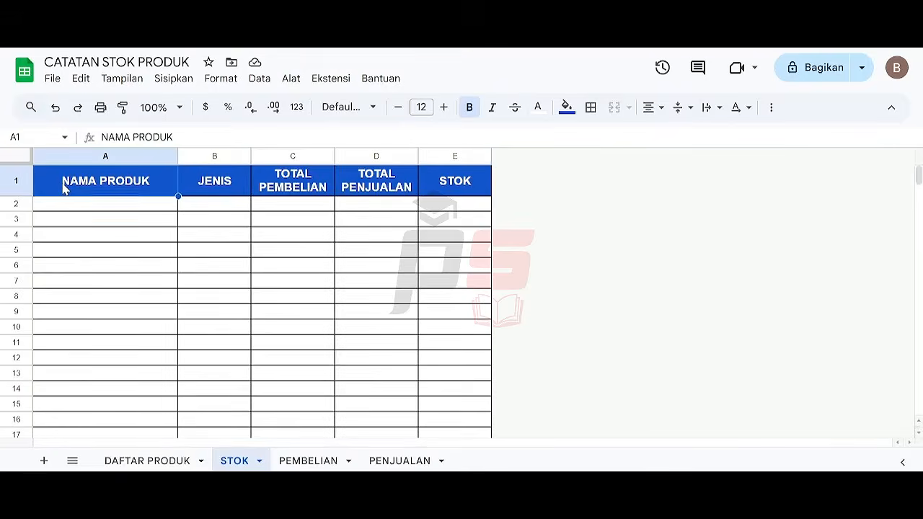
key("Down")
key("ctrl+shift+Right")
key("ctrl+shift+Down")
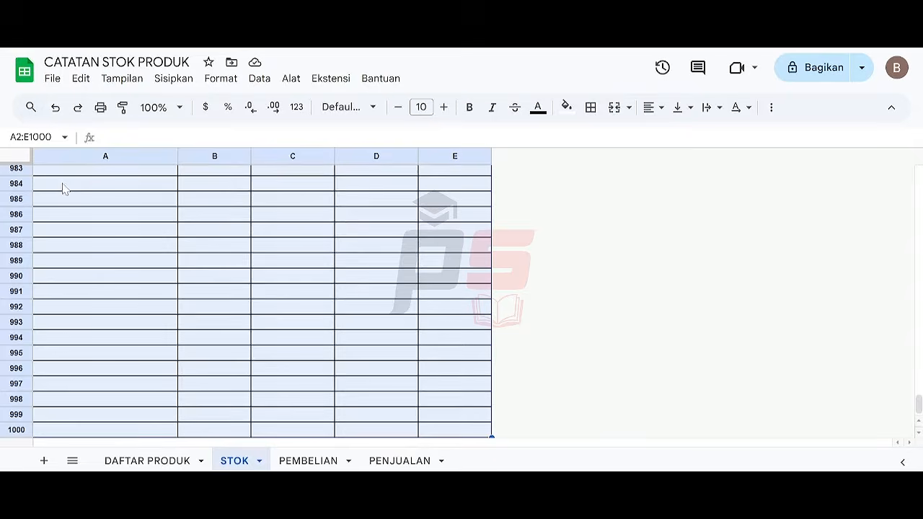
left_click(691, 107)
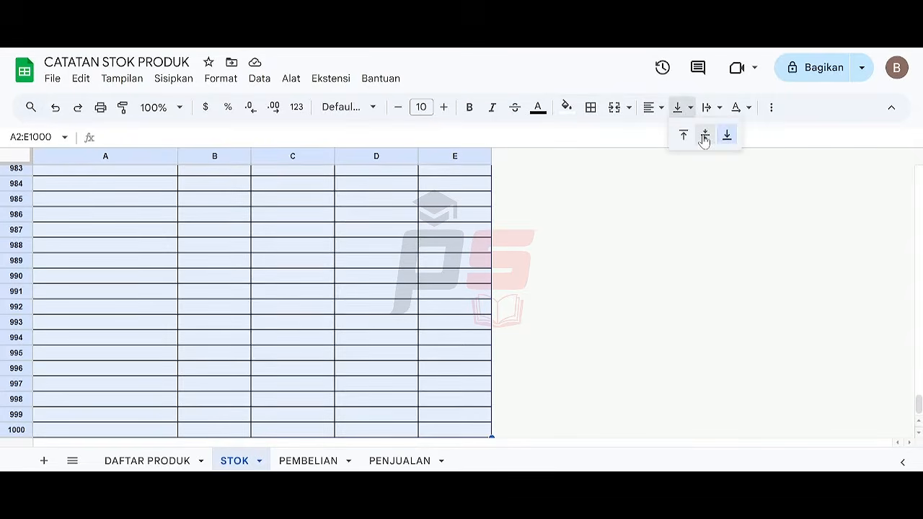
left_click(703, 135)
key("ctrl+Home")
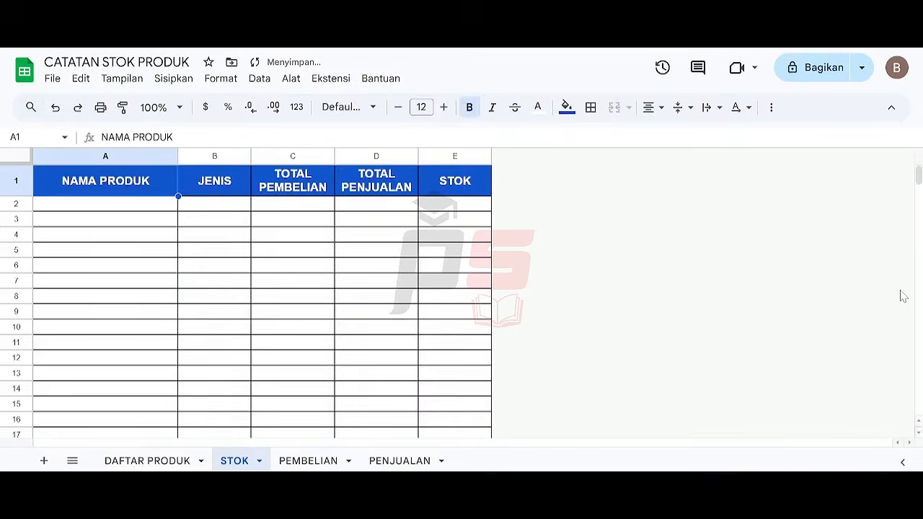
Step: Center the cells B2:E1000 of the STOK sheet horizontally
key("Down")
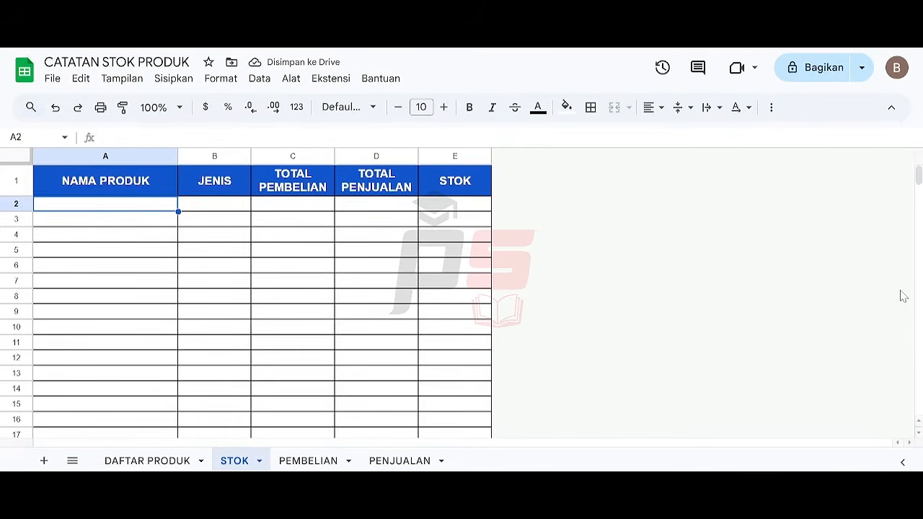
key("Right")
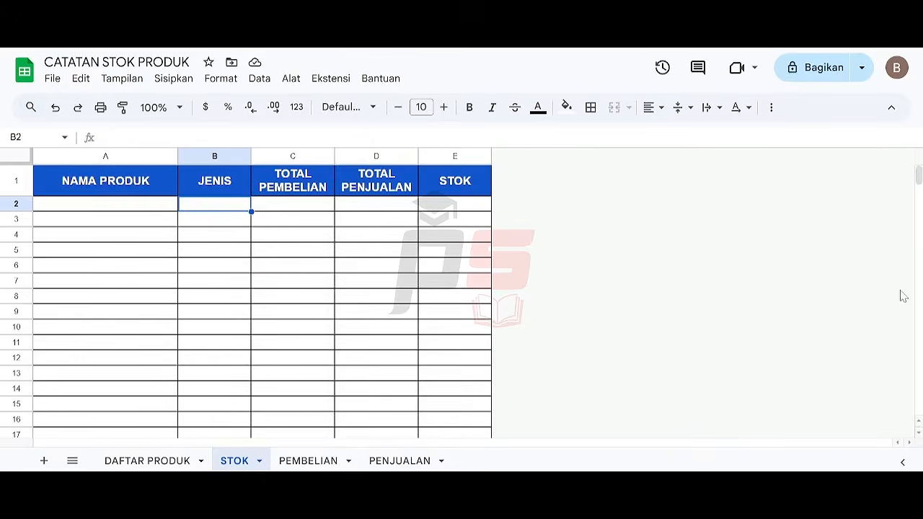
key("shift+Right")
key("shift+Right")
key("shift+Right")
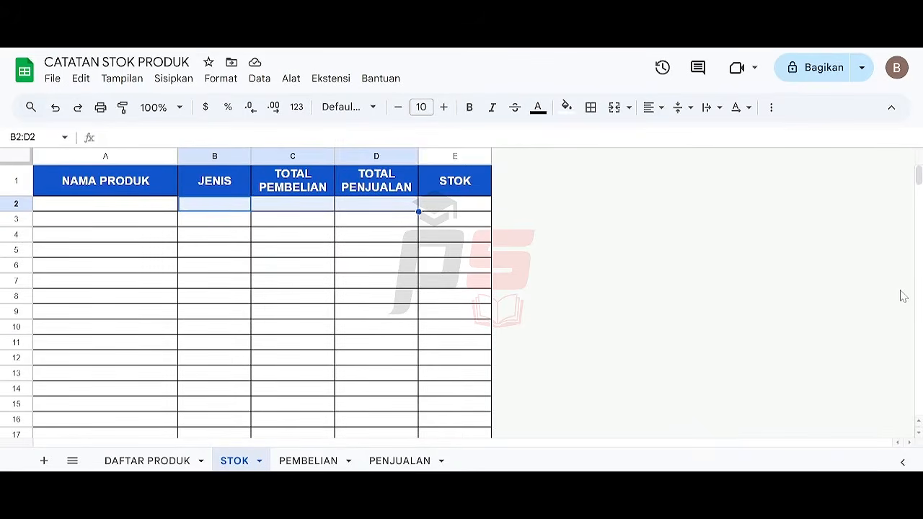
key("ctrl+shift+Down")
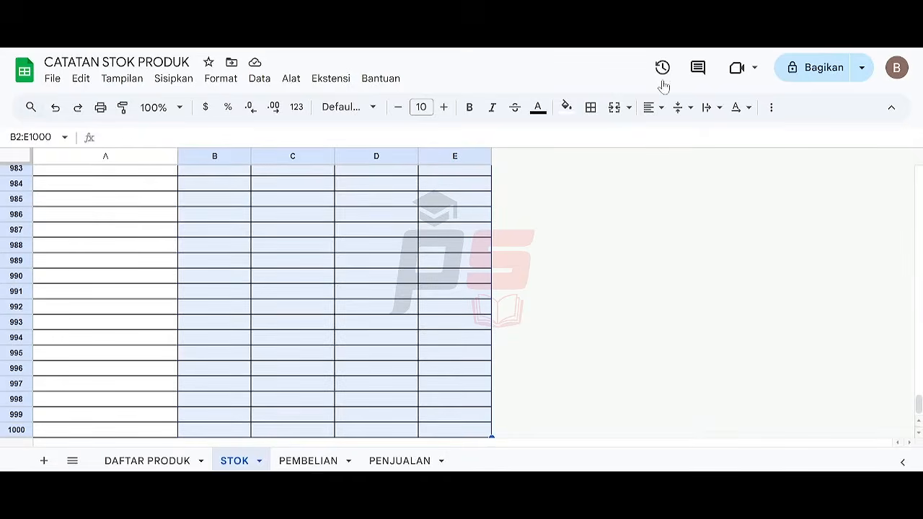
left_click(661, 109)
left_click(678, 137)
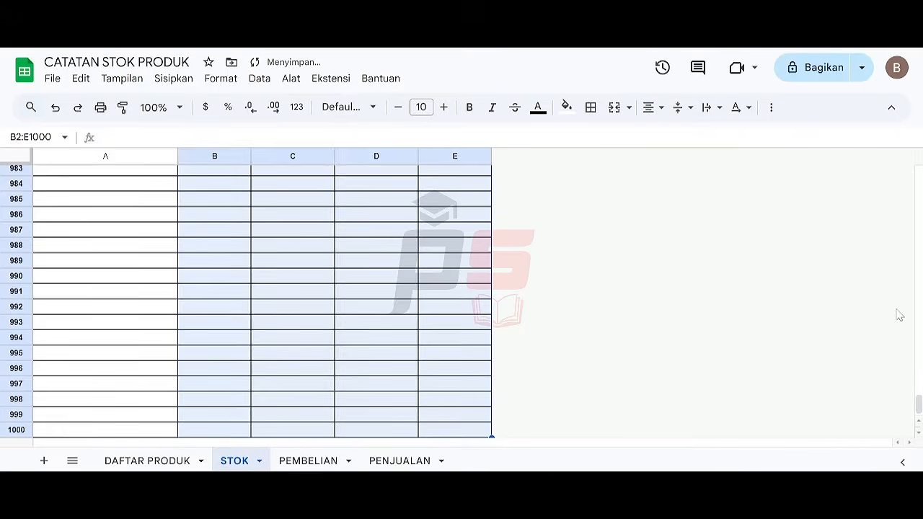
key("ctrl+Home")
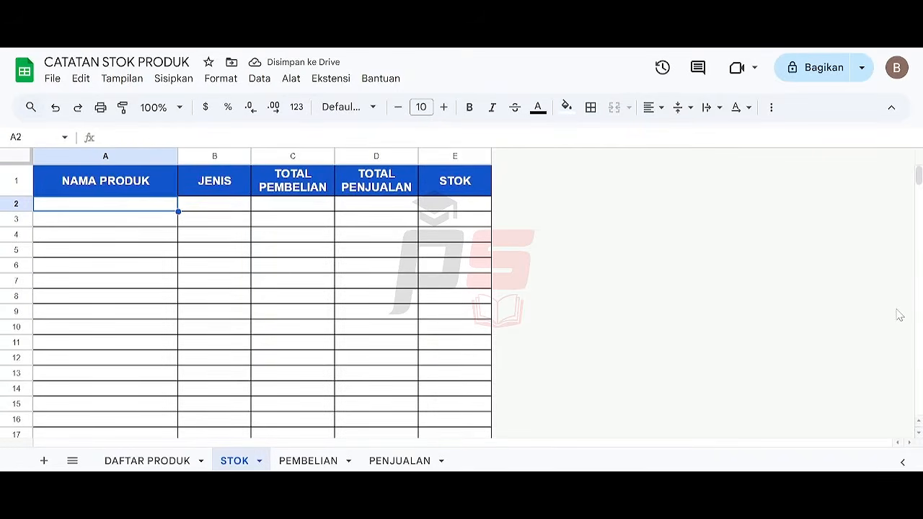
Step: Enter the test values A, 1, 2, 3 and 3 across A2:E2 to try out the alignment
type("A")
key("Tab")
type("1")
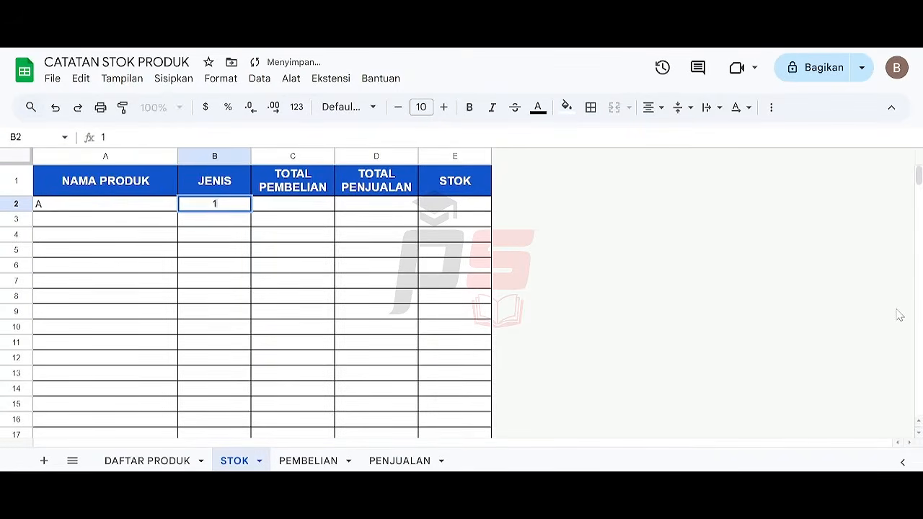
key("Tab")
type("2")
key("Tab")
type("3")
key("Tab")
type("3")
Step: Clear the test values from A2:E2 of the STOK sheet
key("shift+Left")
key("shift+Left")
key("shift+Left")
key("shift+Left")
key("Delete")
key("Left")
key("Left")
key("Left")
key("Left")
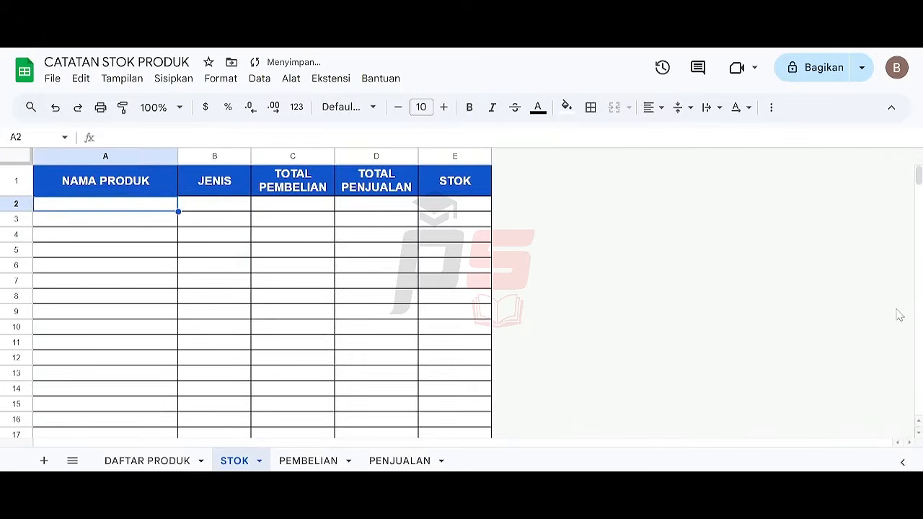
key("Up")
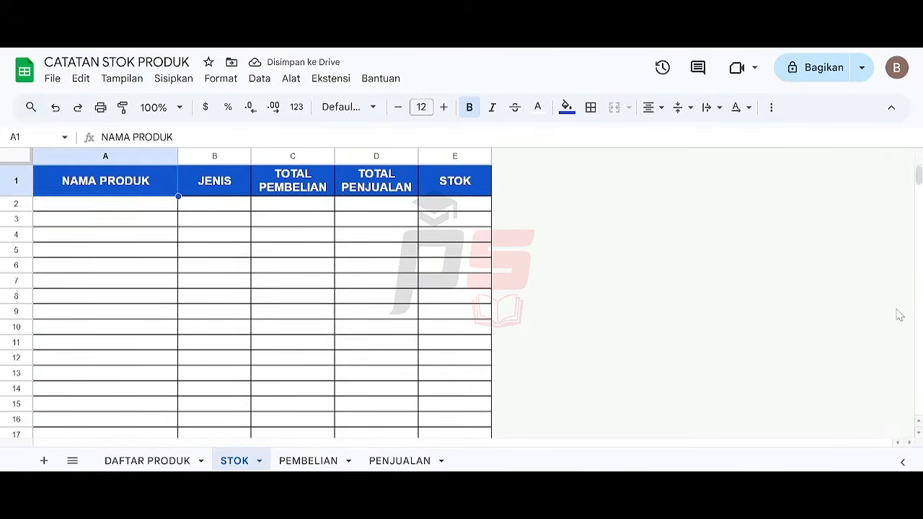
key("Down")
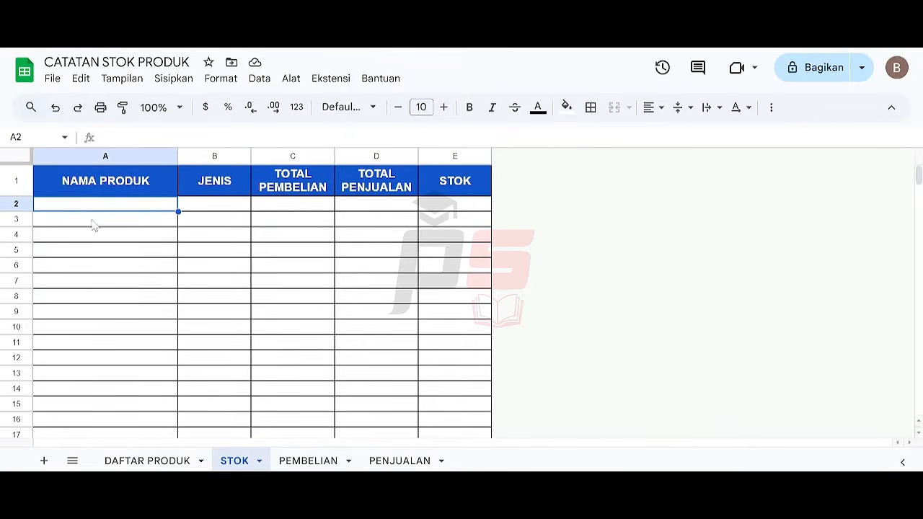
left_click(150, 462)
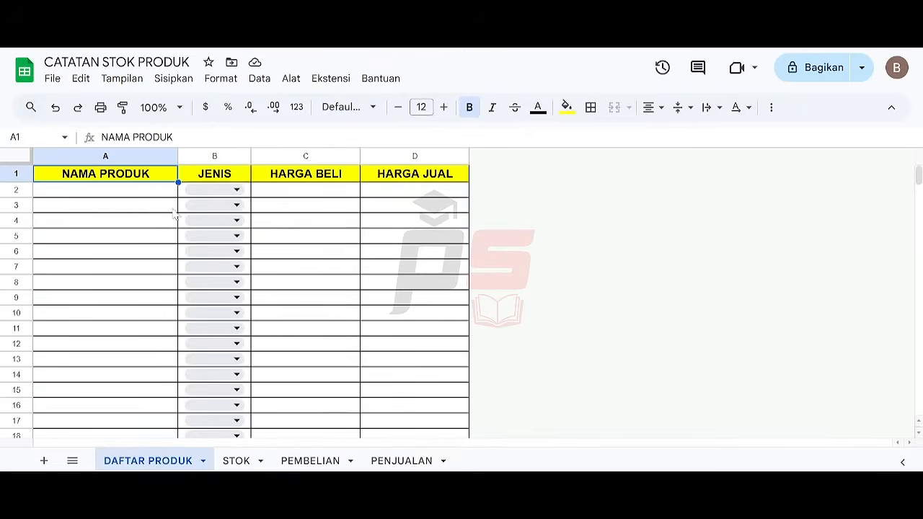
left_click(232, 461)
left_click(161, 462)
left_click(238, 461)
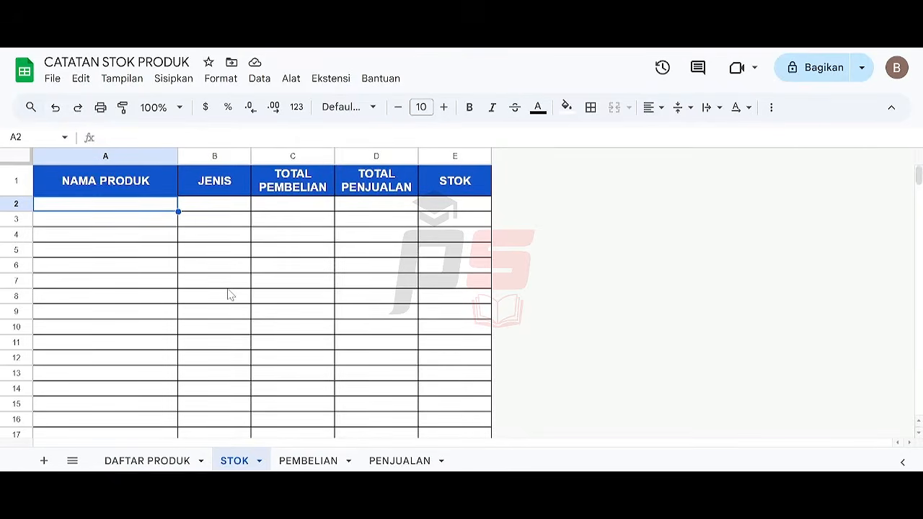
Step: Link cell A2 of the STOK sheet to the first product name with the formula ='DAFTAR PRODUK'!A2
type("=")
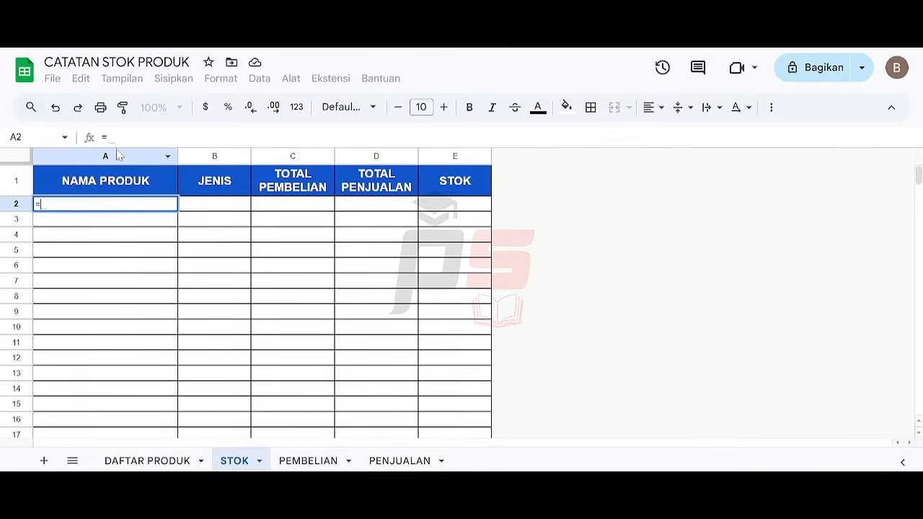
left_click(167, 461)
left_click(139, 191)
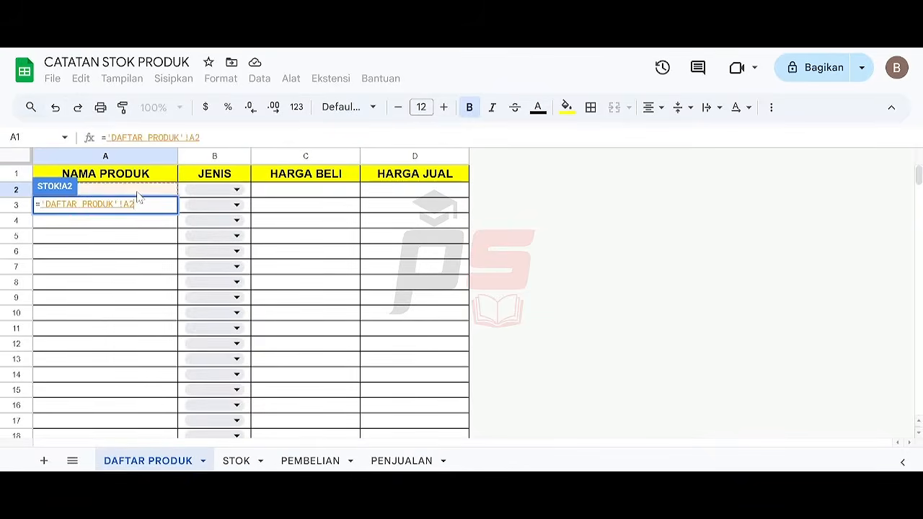
key("Return")
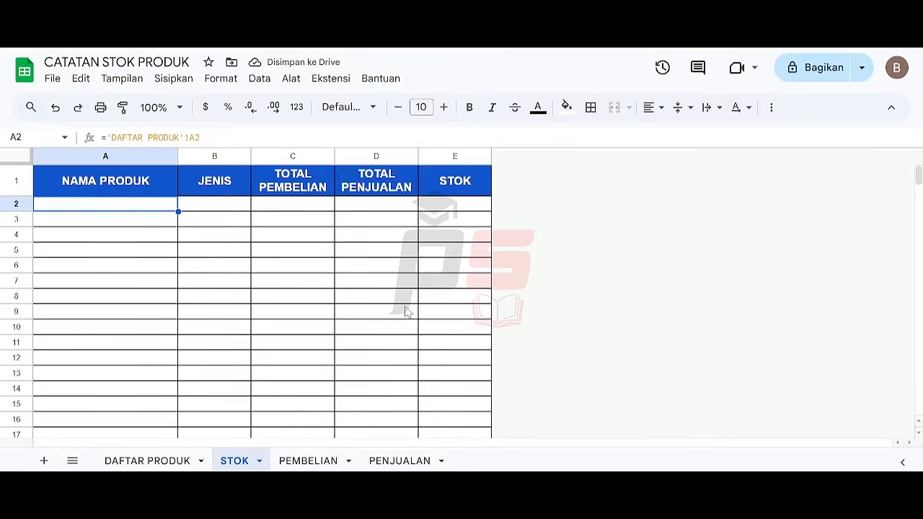
Step: Copy the product name formula from A2 into A3:A1000 of the STOK sheet
key("ctrl+c")
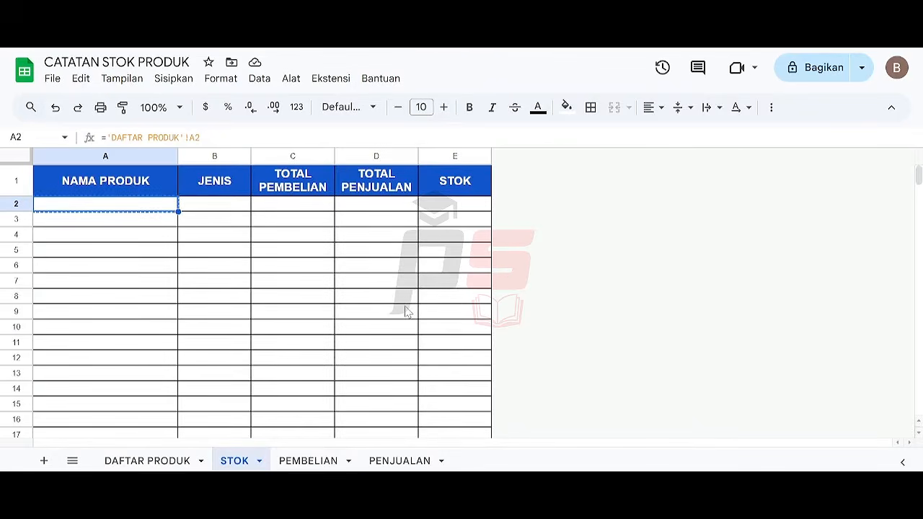
key("Down")
key("ctrl+shift+Down")
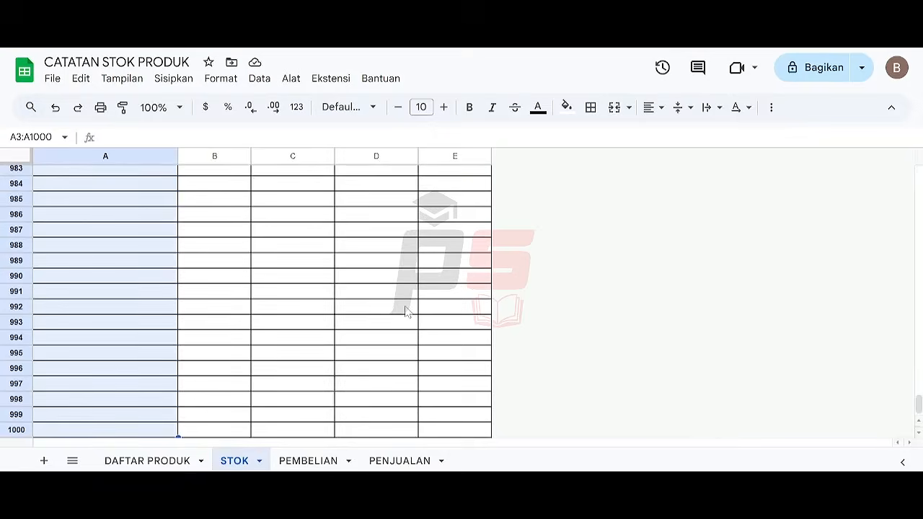
key("ctrl+v")
key("Right")
key("ctrl+Up")
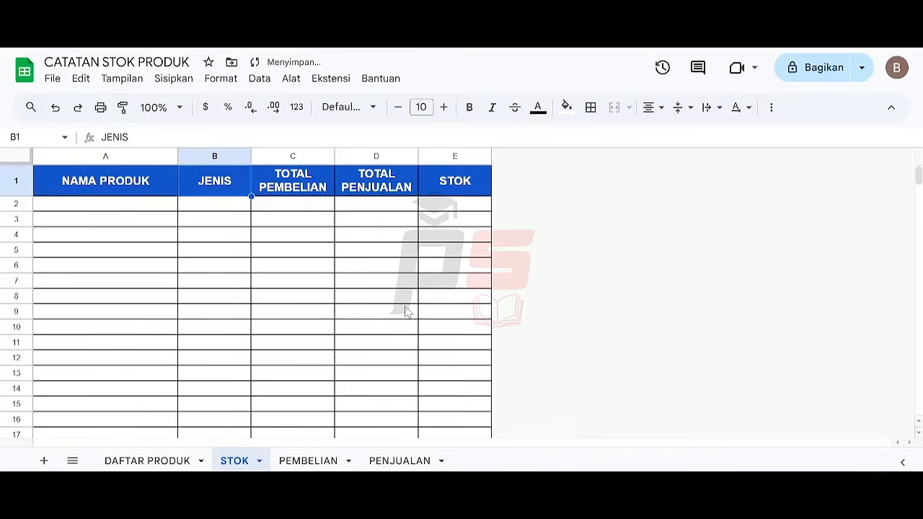
Step: Link cell B2 in the JENIS column to the product list with the formula ='DAFTAR PRODUK'!B2
key("Down")
type("=")
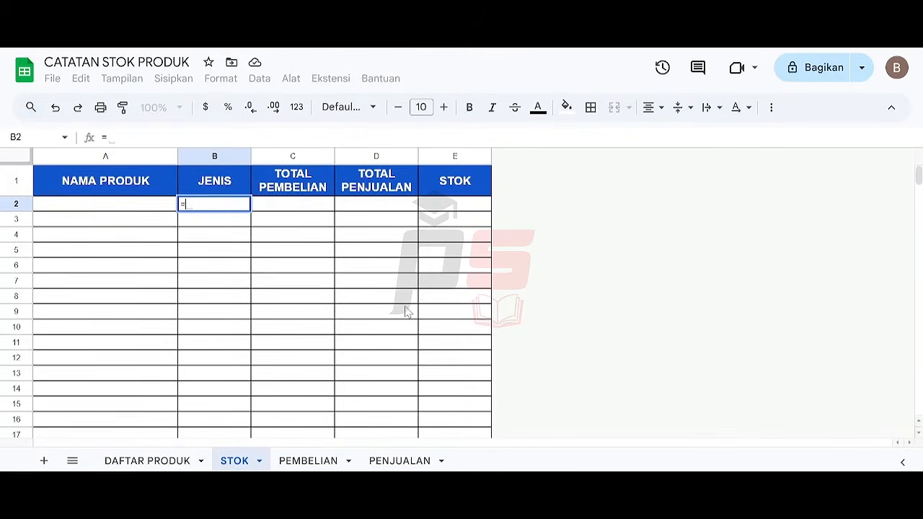
left_click(168, 461)
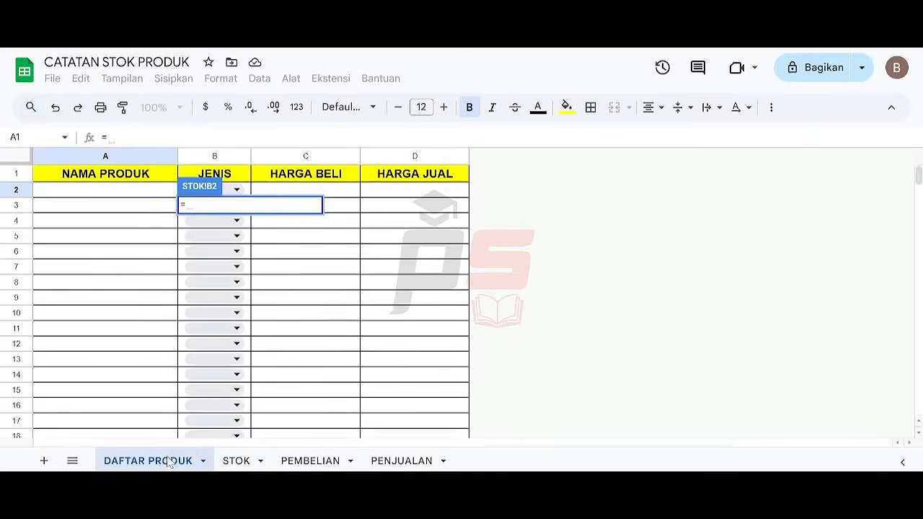
left_click(247, 192)
key("Return")
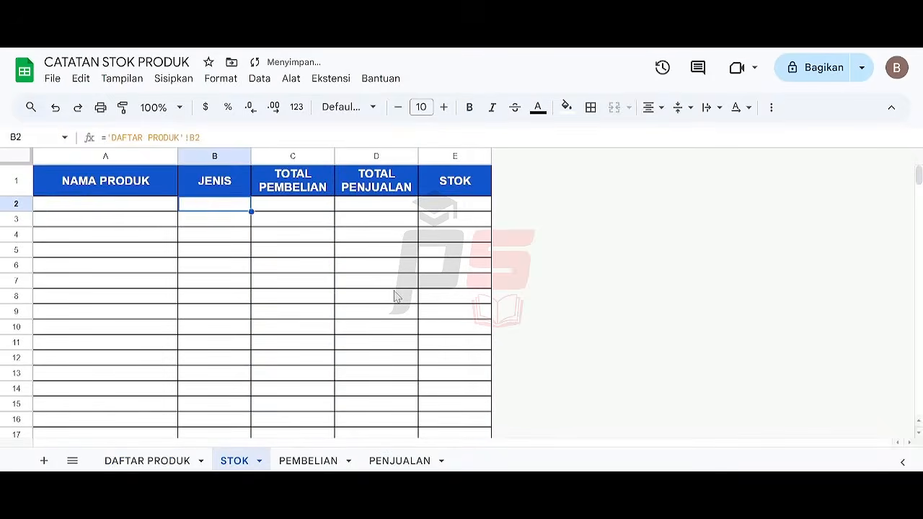
Step: Copy the JENIS formula from B2 into B3:B1000 of the STOK sheet
key("ctrl+c")
key("Down")
key("ctrl+shift+Down")
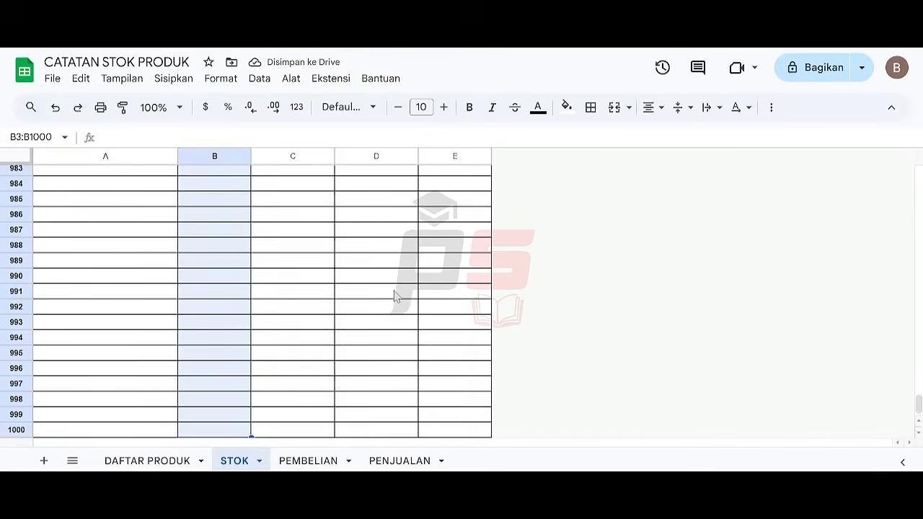
key("ctrl+v")
key("Right")
key("Up")
key("Up")
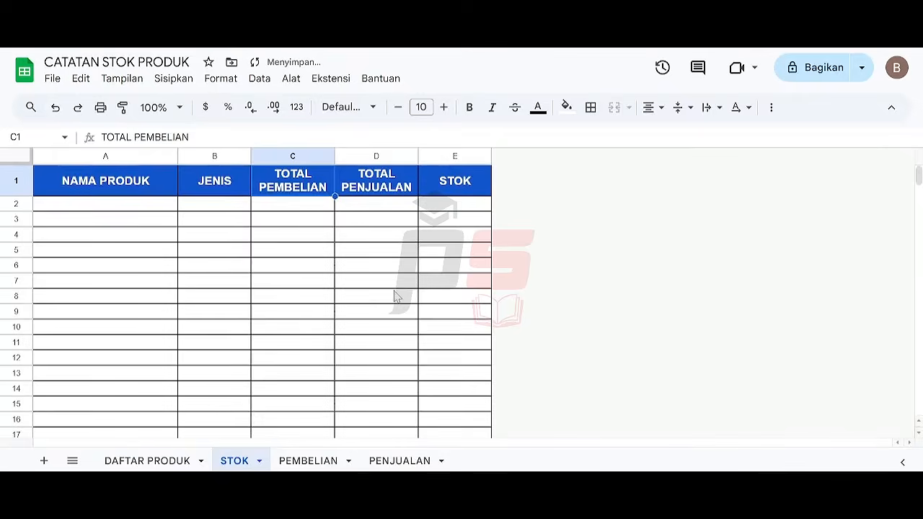
key("Left")
key("Left")
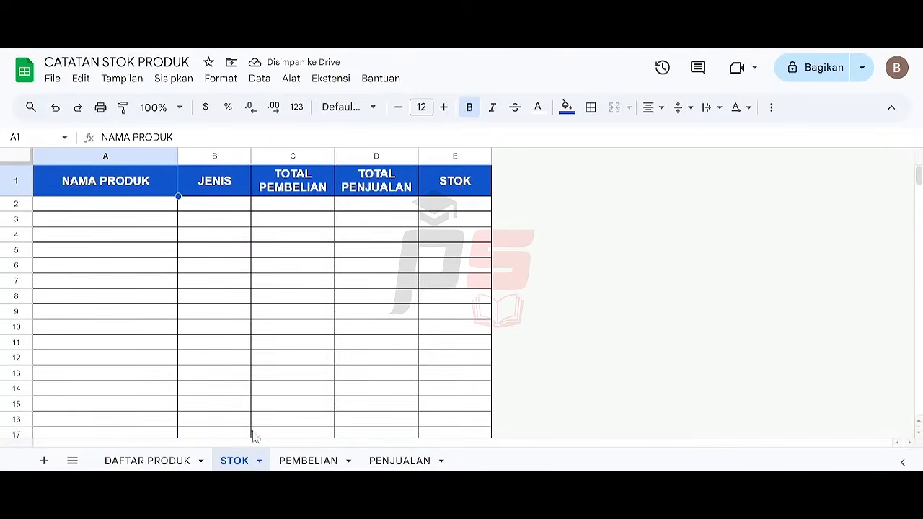
Step: Enter the test product names A and B in A2 and A3 of the DAFTAR PRODUK sheet
left_click(150, 467)
left_click(149, 191)
type("A")
left_click(149, 209)
type("B")
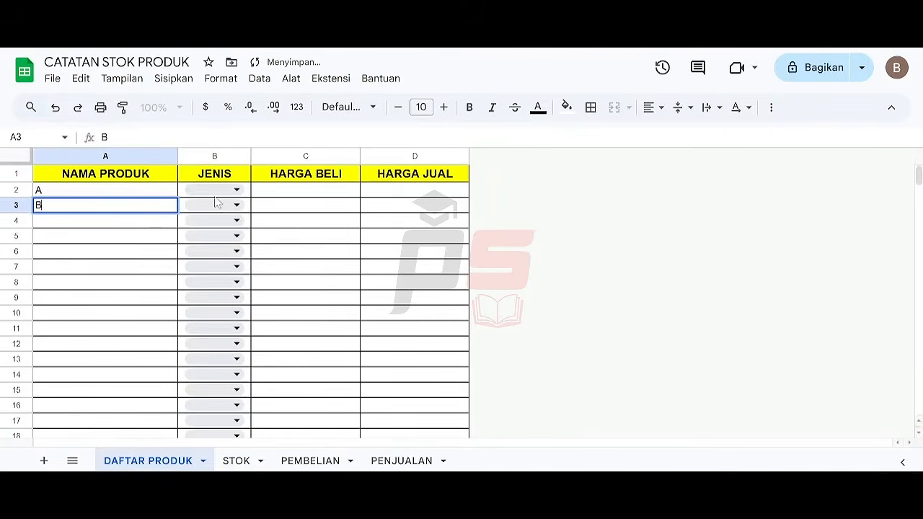
Step: Set the JENIS of product A to Barang and product B to Jasa, and check the linked rows in the STOK sheet
left_click(220, 189)
left_click(223, 214)
left_click(220, 206)
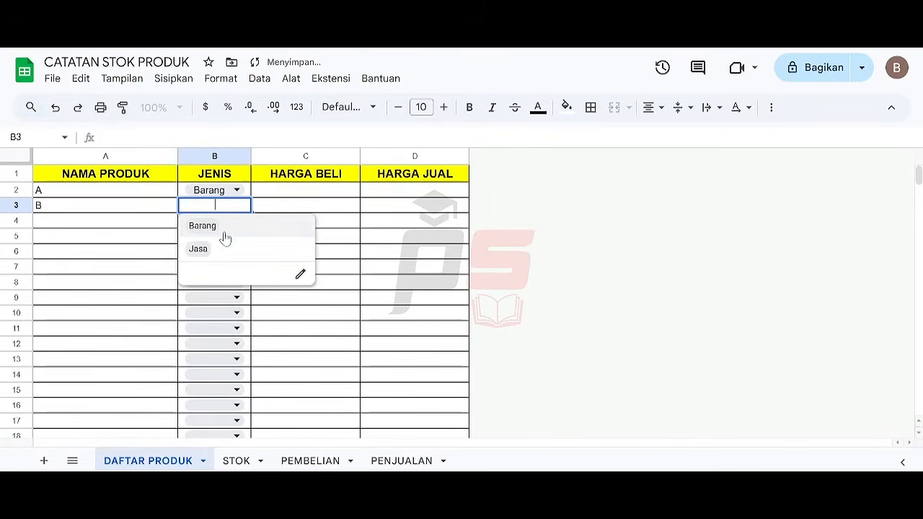
left_click(223, 250)
left_click(243, 461)
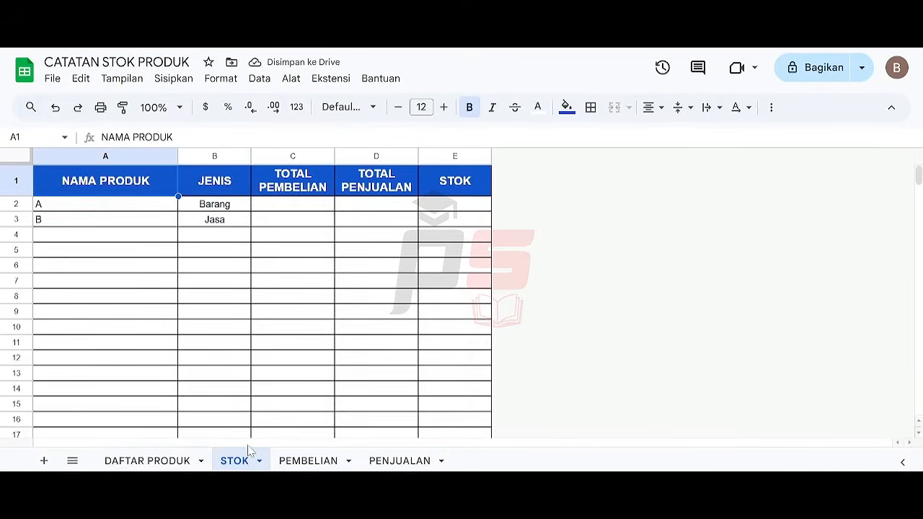
Step: Clear the test products and their types from A2:B3 of the DAFTAR PRODUK sheet
left_click(165, 464)
key("shift+Left")
key("shift+Up")
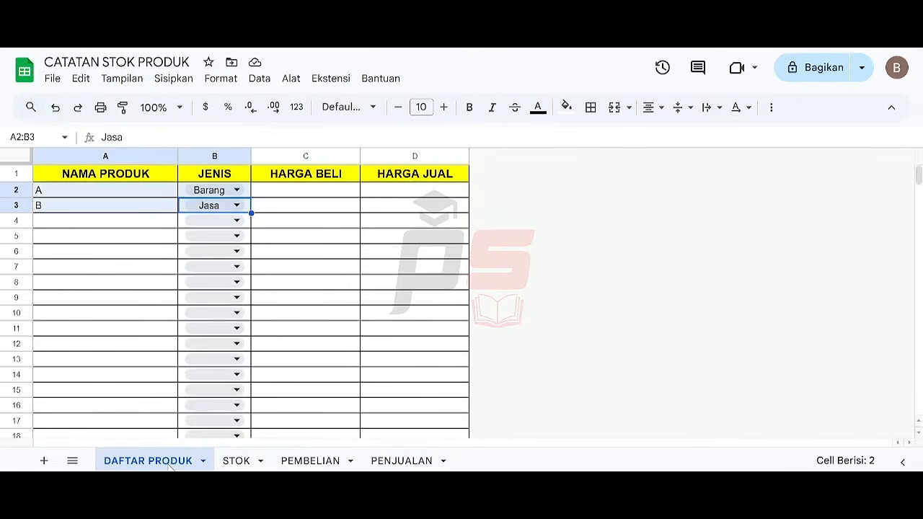
key("Delete")
key("Up")
key("Up")
key("Left")
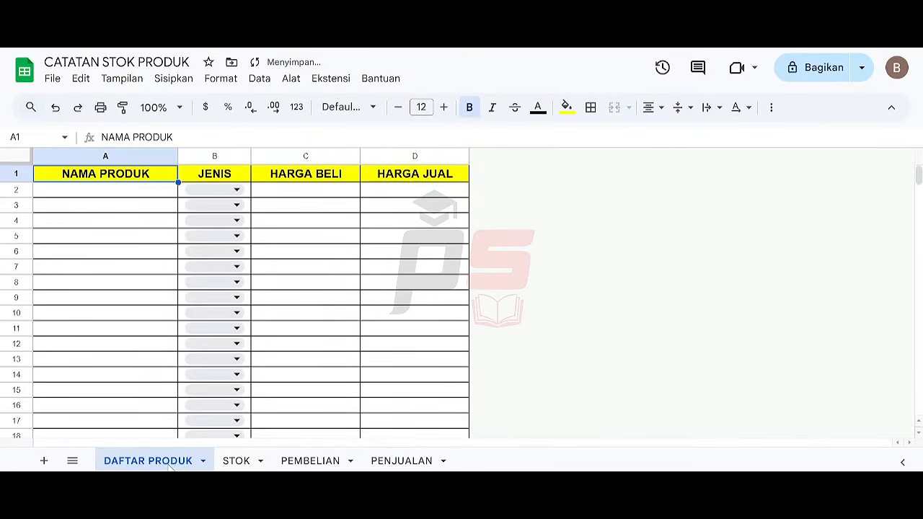
Step: In C2 of the STOK sheet, begin the TOTAL PEMBELIAN formula with =IF(ISBLANK(A2);"";SUMIF(
left_click(236, 460)
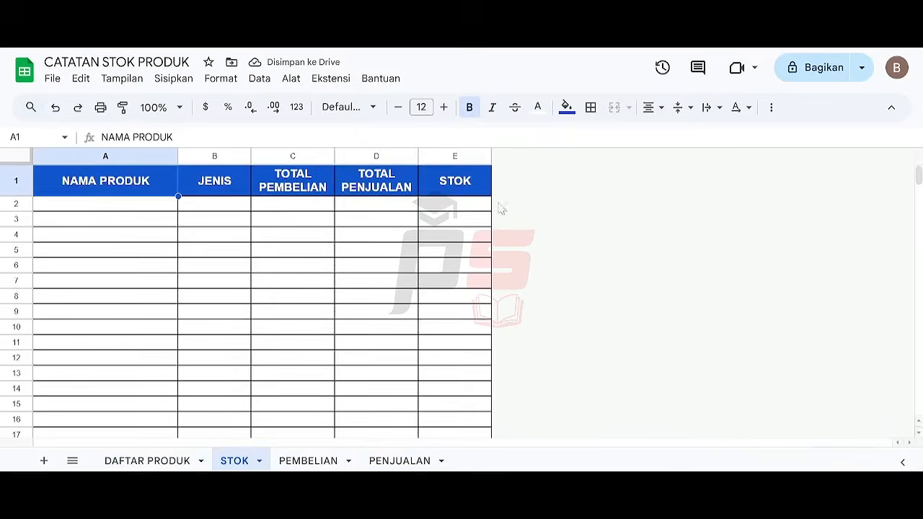
left_click(315, 207)
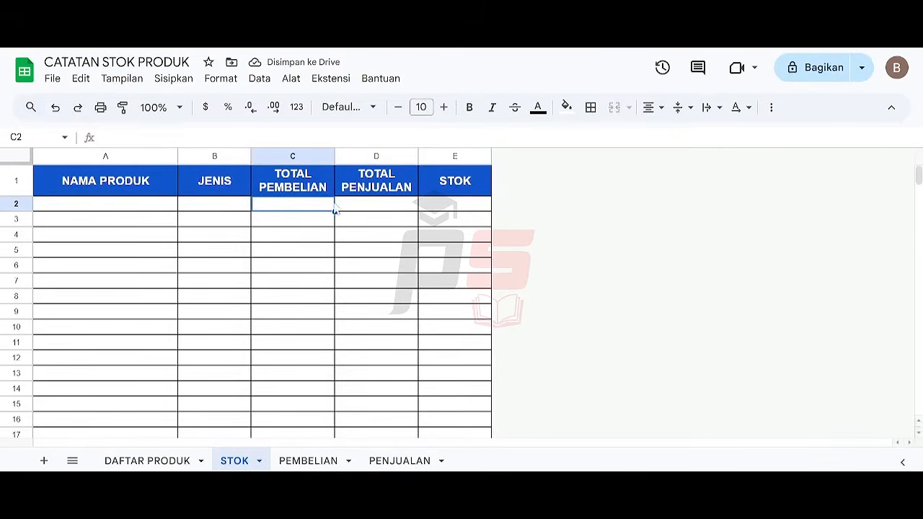
left_click(376, 208)
left_click(305, 209)
type("=")
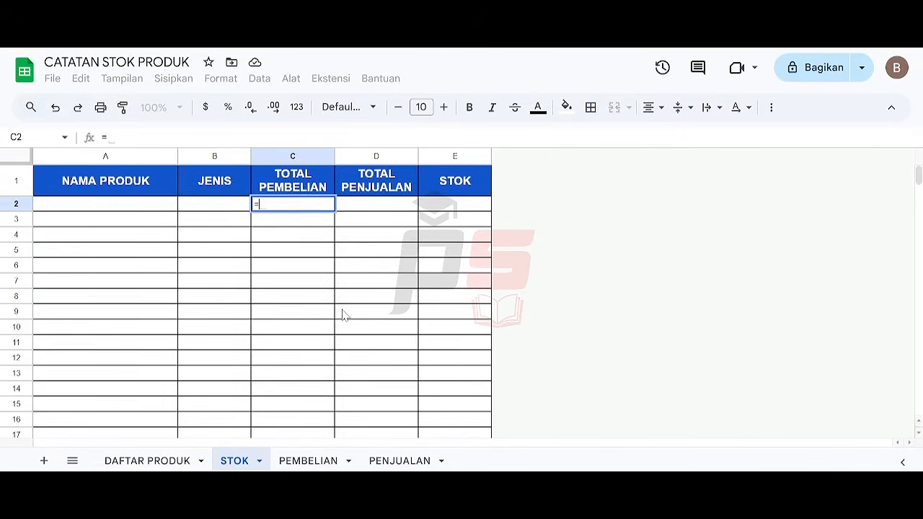
type("IF(ISBLANK")
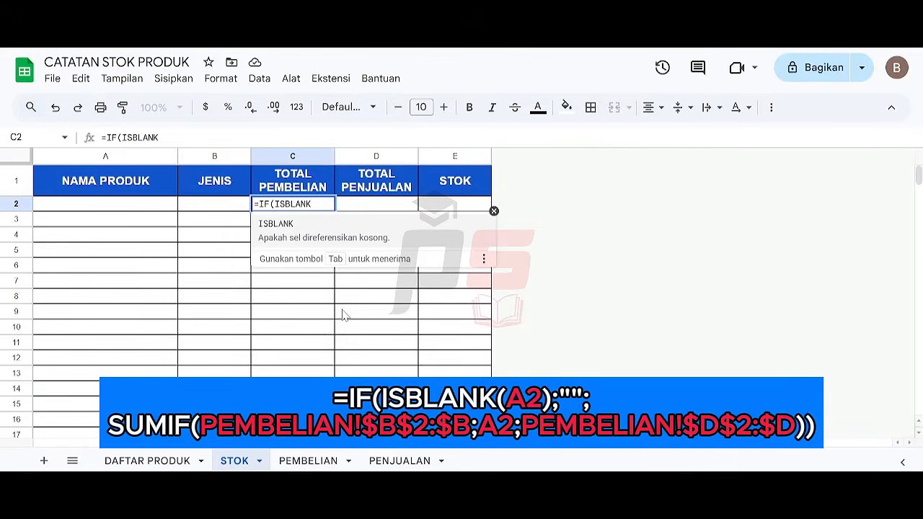
type("(")
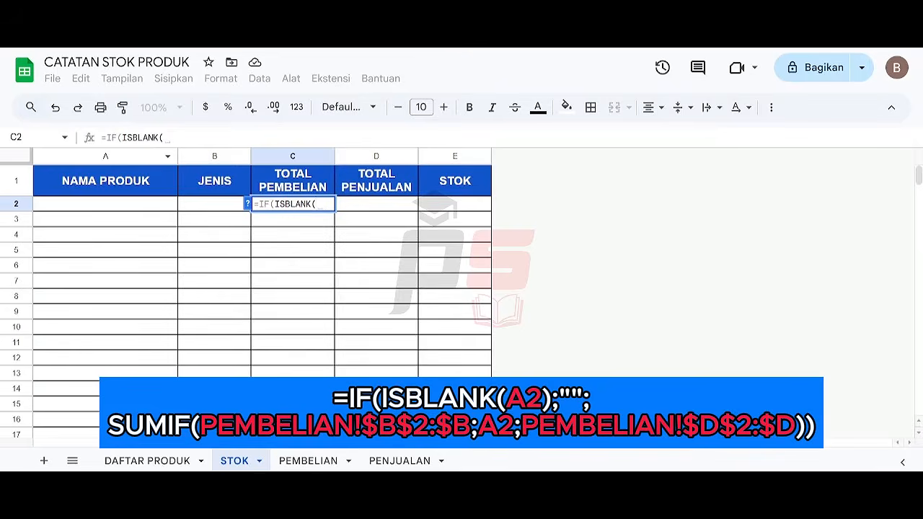
left_click(115, 207)
type(");\"\"")
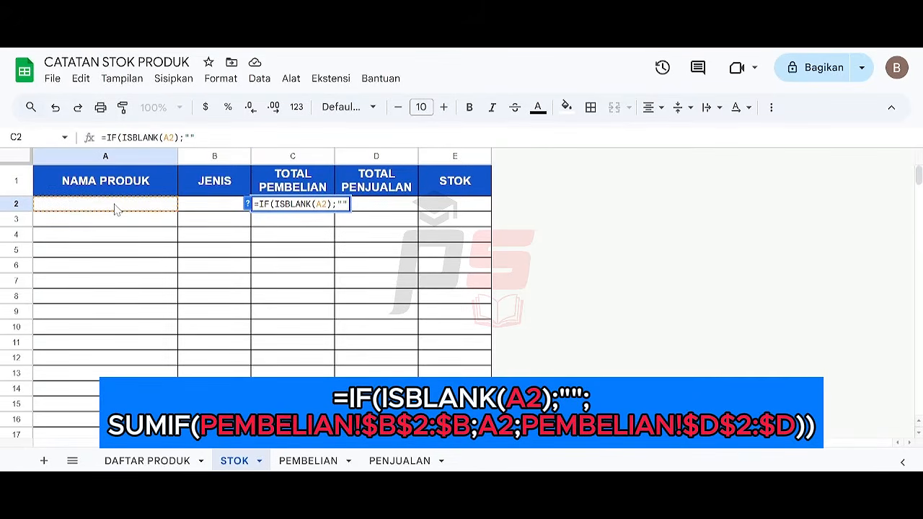
type(";")
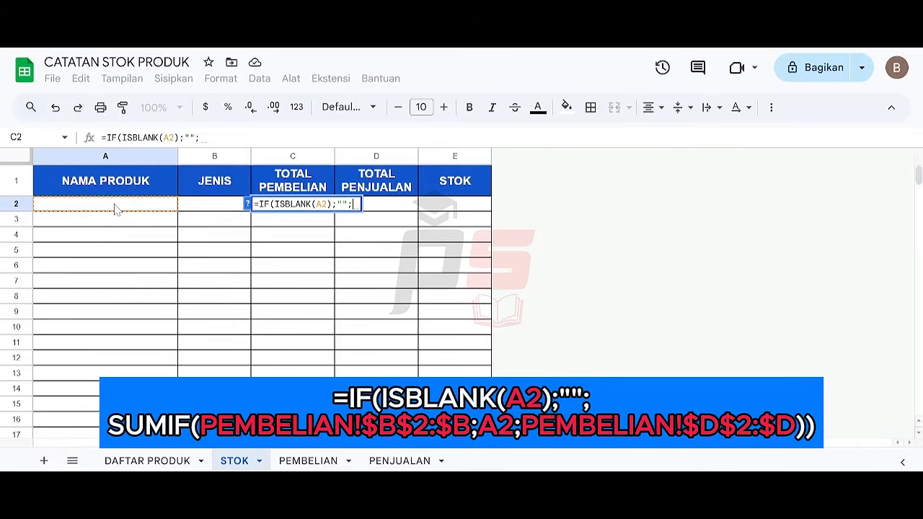
type("SUMIF(")
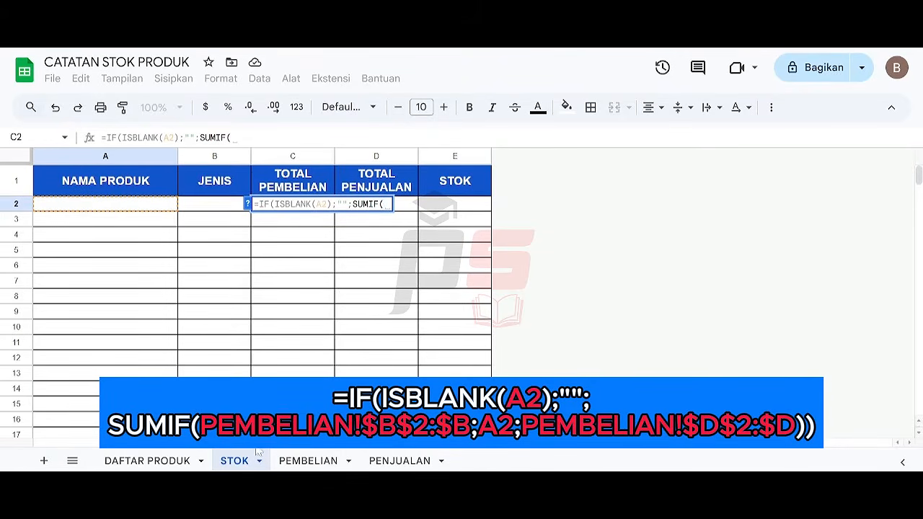
Step: Add the absolute open-ended range PEMBELIAN!$B$2:$B and the criterion A2 to the SUMIF in the TOTAL PEMBELIAN formula
left_click(311, 463)
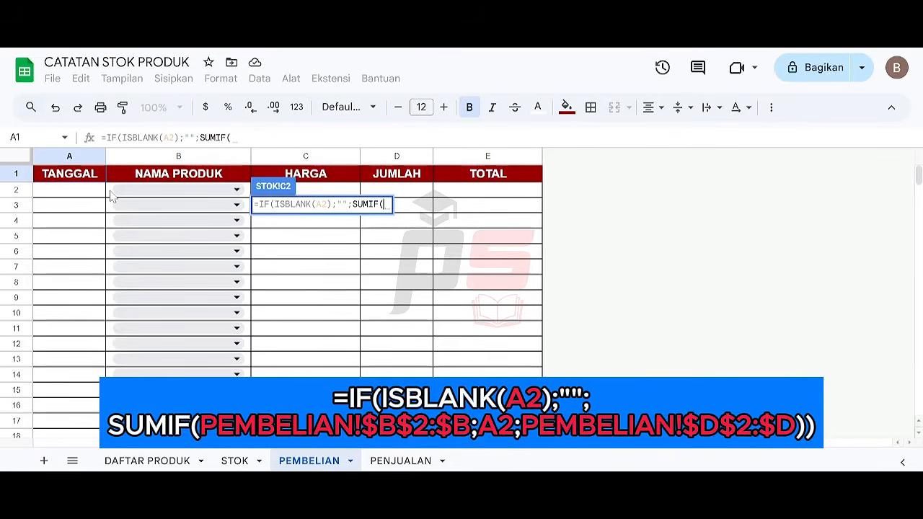
left_click_drag(112, 195, 112, 209)
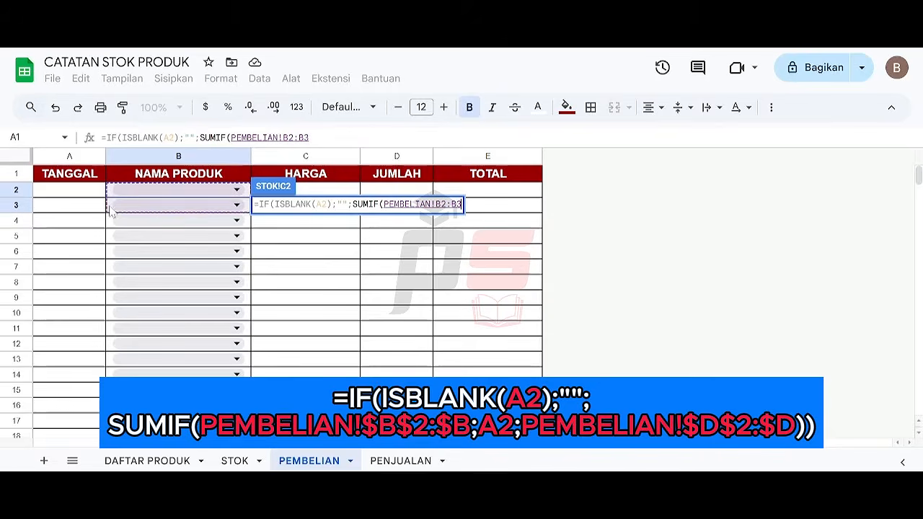
left_click(311, 138)
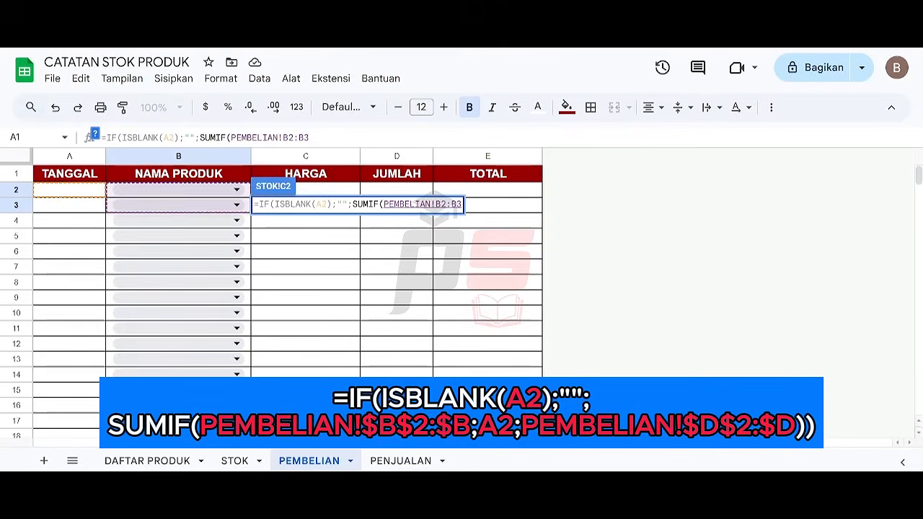
key("BackSpace")
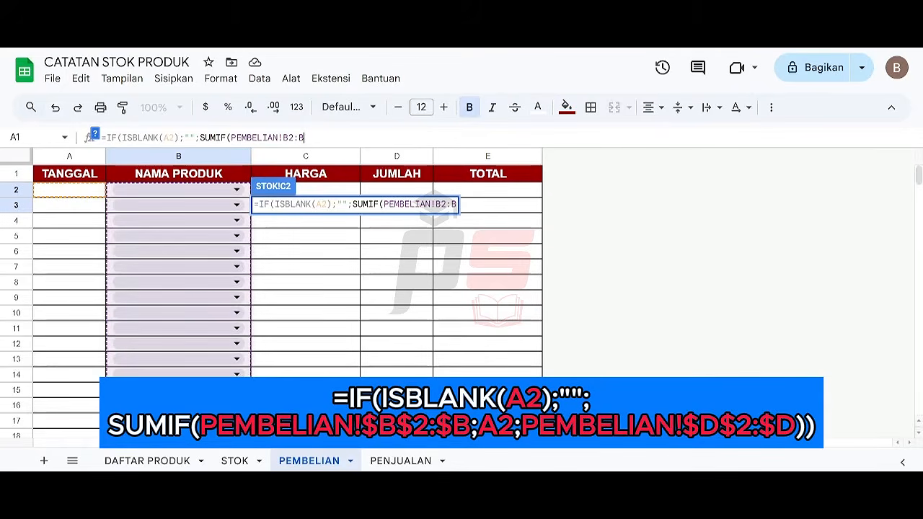
key("F4")
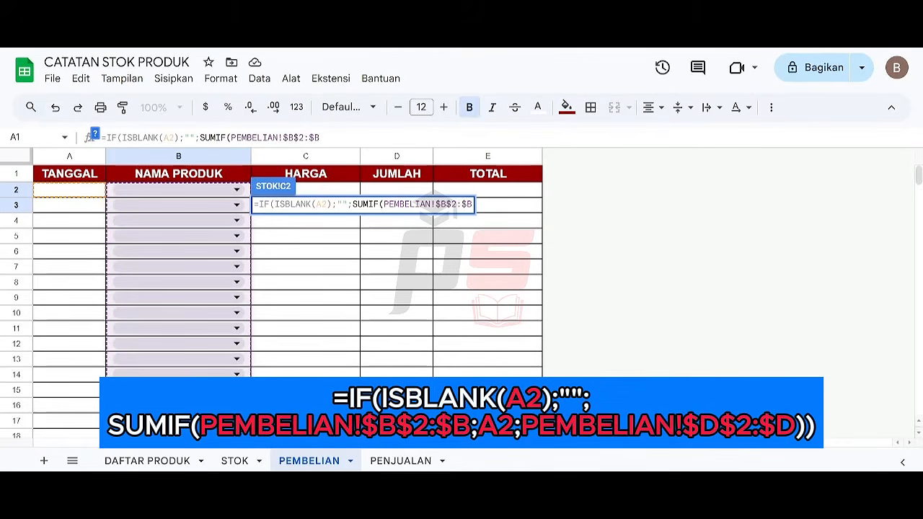
type(";")
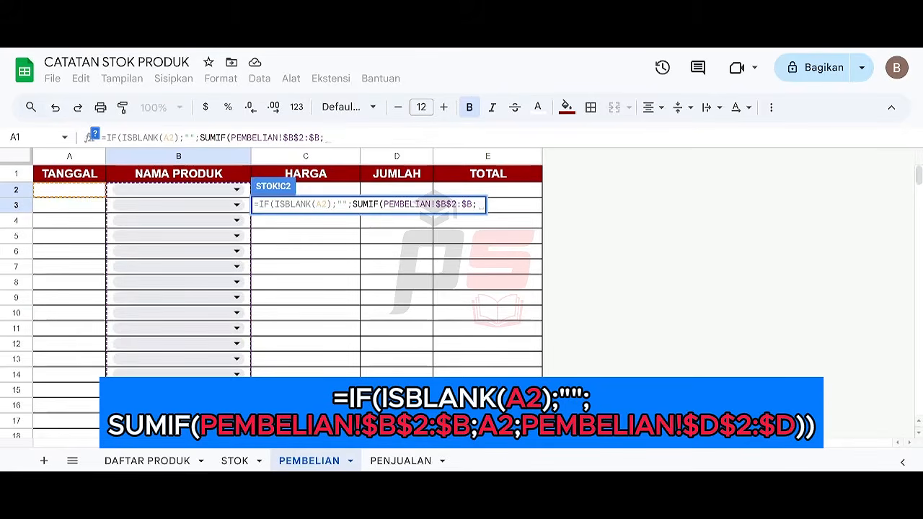
type("A2;")
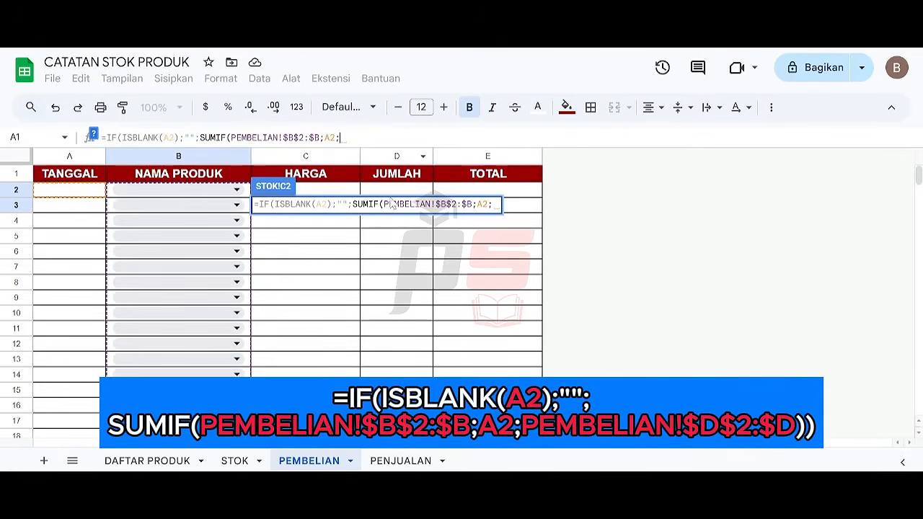
Step: Add PEMBELIAN!$D$2:$D as the absolute sum range, close both functions and enter the TOTAL PEMBELIAN formula
left_click_drag(400, 191, 402, 223)
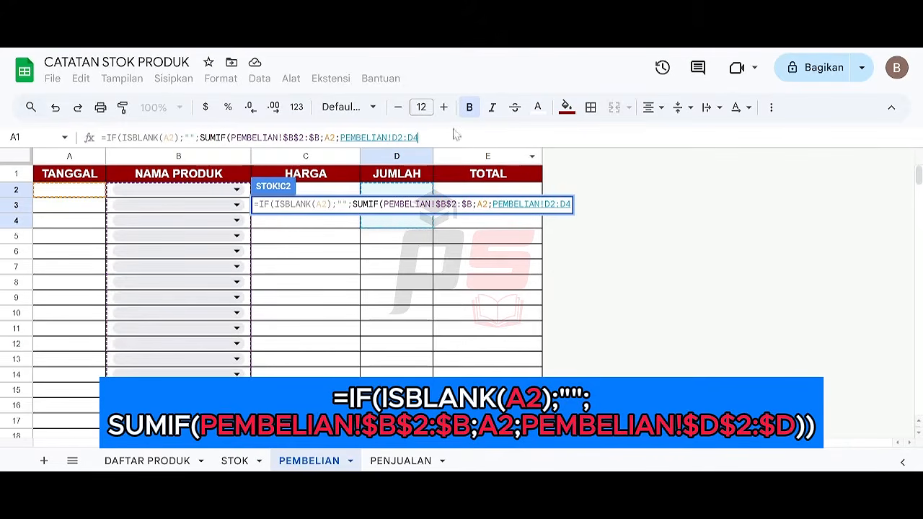
key("BackSpace")
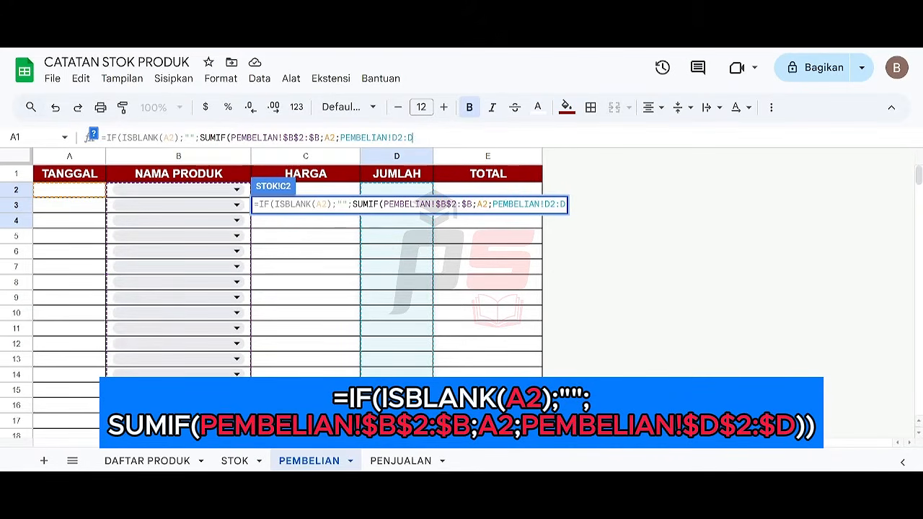
key("F4")
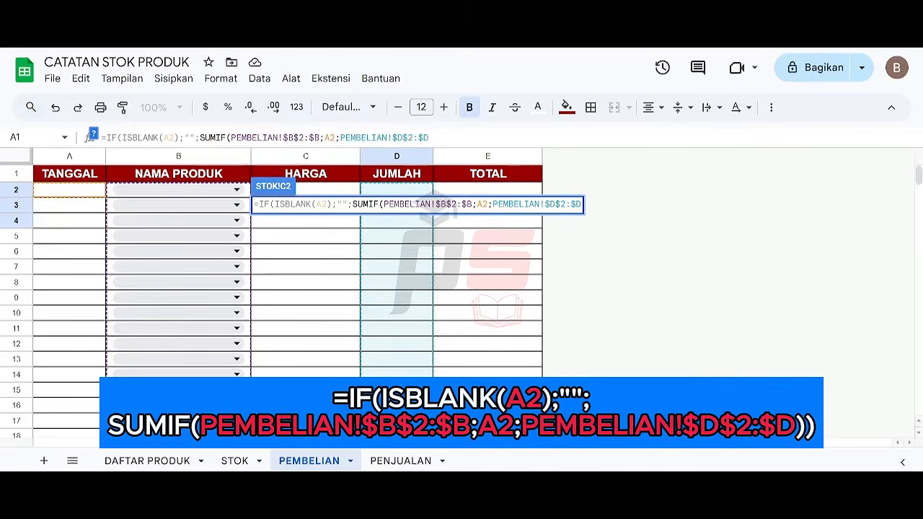
type(")")
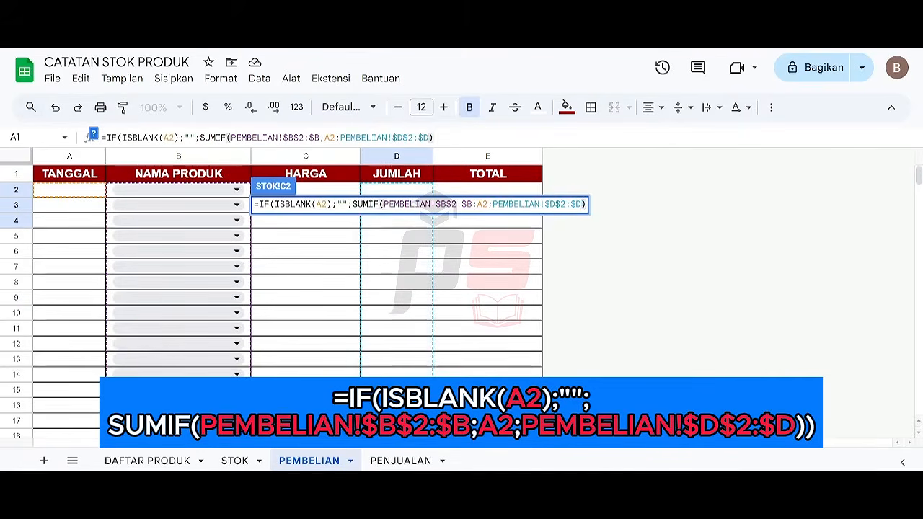
type(")")
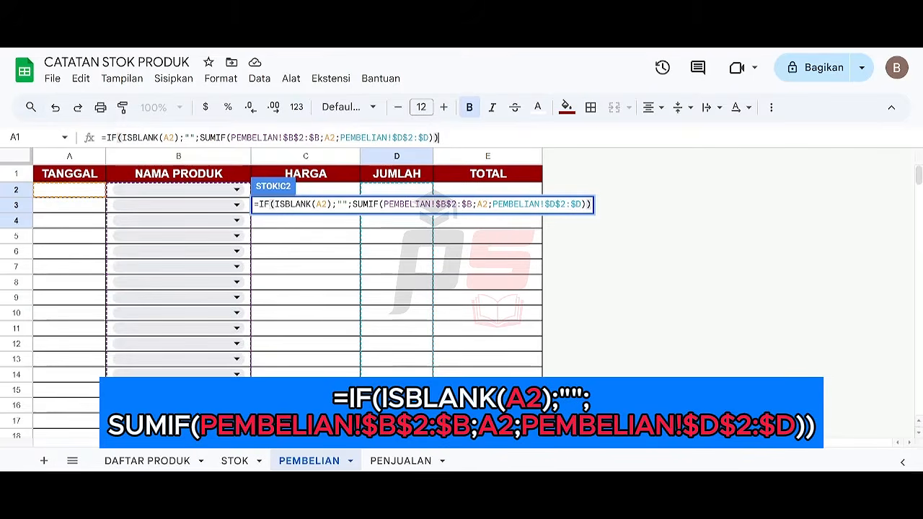
key("Return")
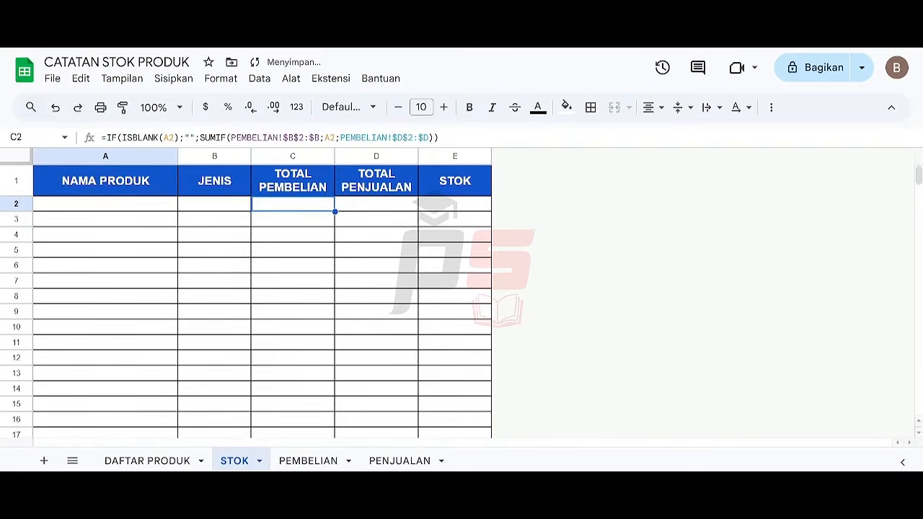
Step: Copy the TOTAL PEMBELIAN formula from C2 into C3:C1000 of the STOK sheet
key("ctrl+c")
key("Down")
key("ctrl+shift+Down")
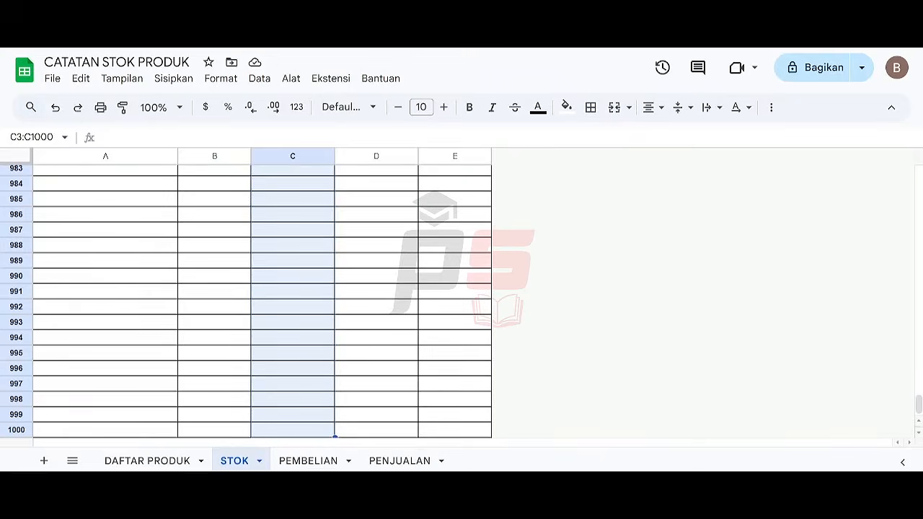
key("ctrl+v")
key("Up")
key("Right")
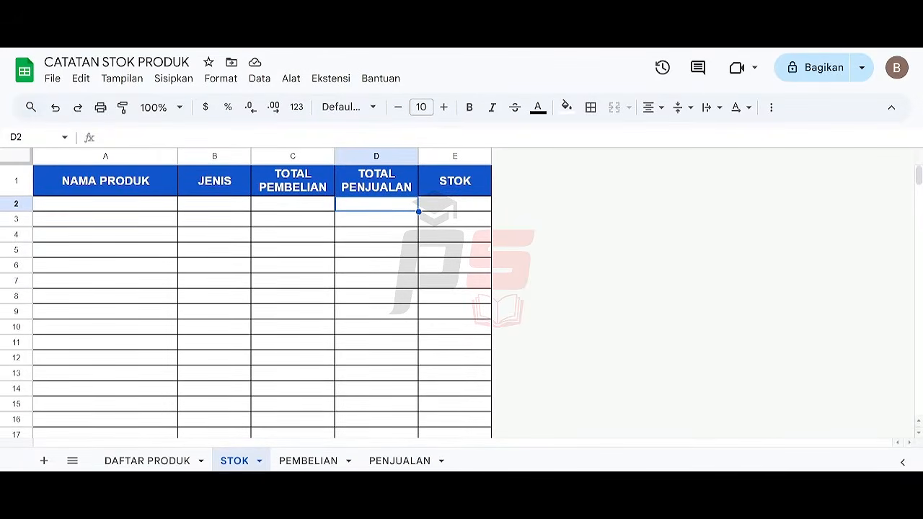
Step: In D2 of the STOK sheet, begin the TOTAL PENJUALAN formula with =IF(ISBLANK(A2);"";SUMIF(
left_click(293, 205)
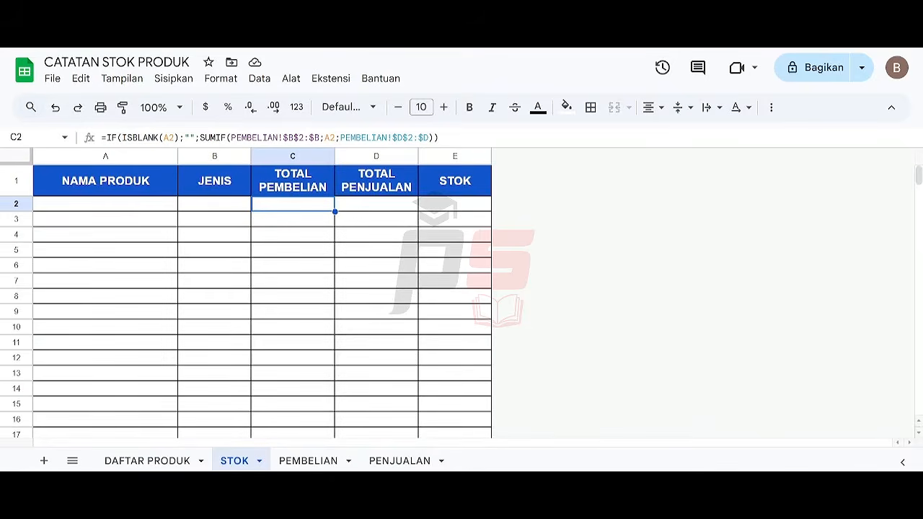
left_click(376, 204)
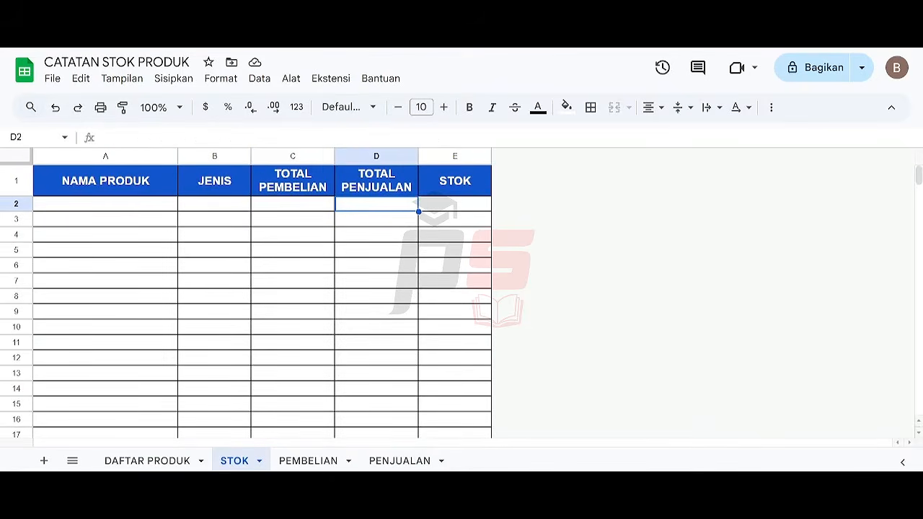
type("=")
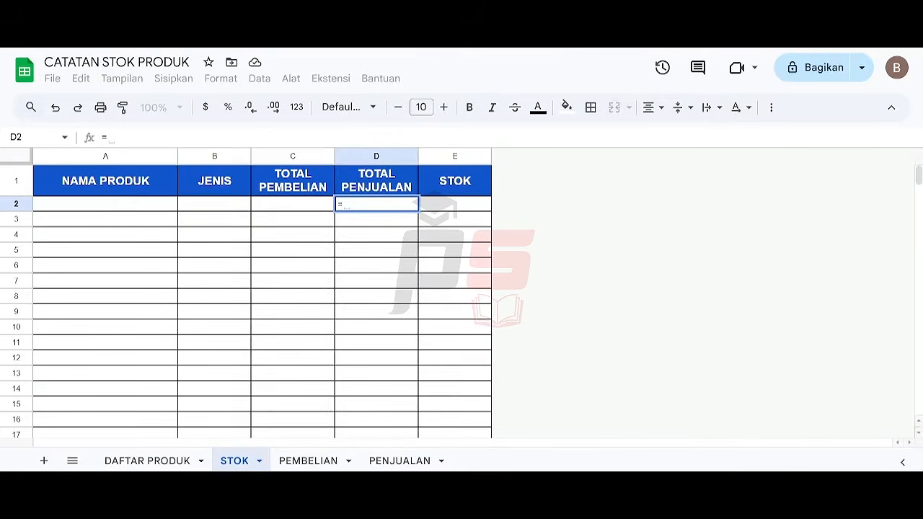
type("IF(ISBLANK(")
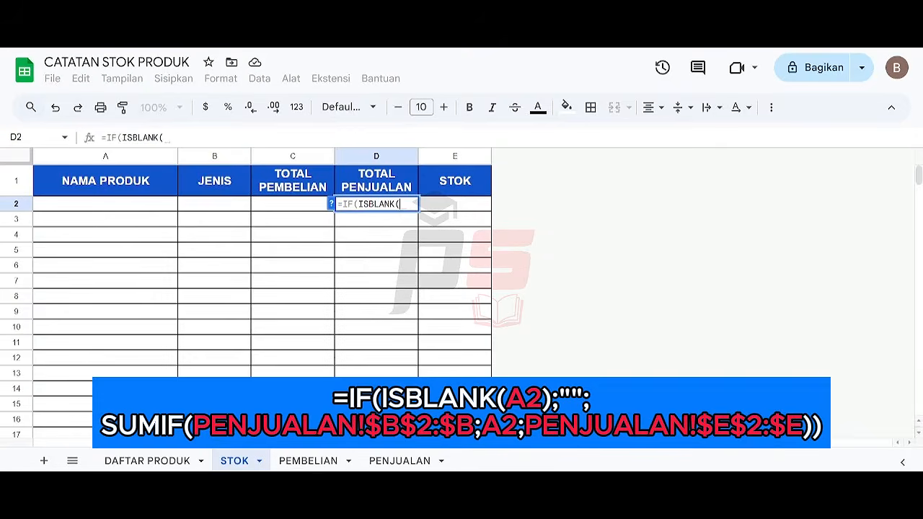
left_click(108, 207)
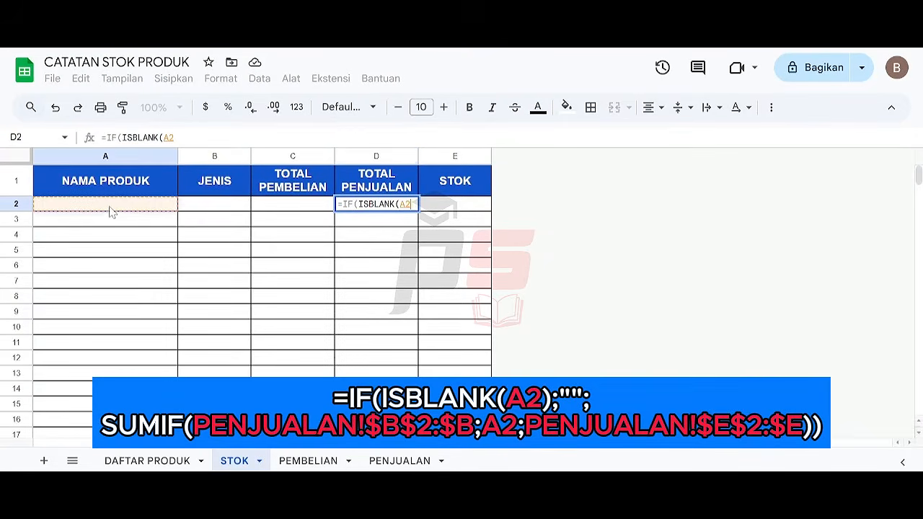
type(");")
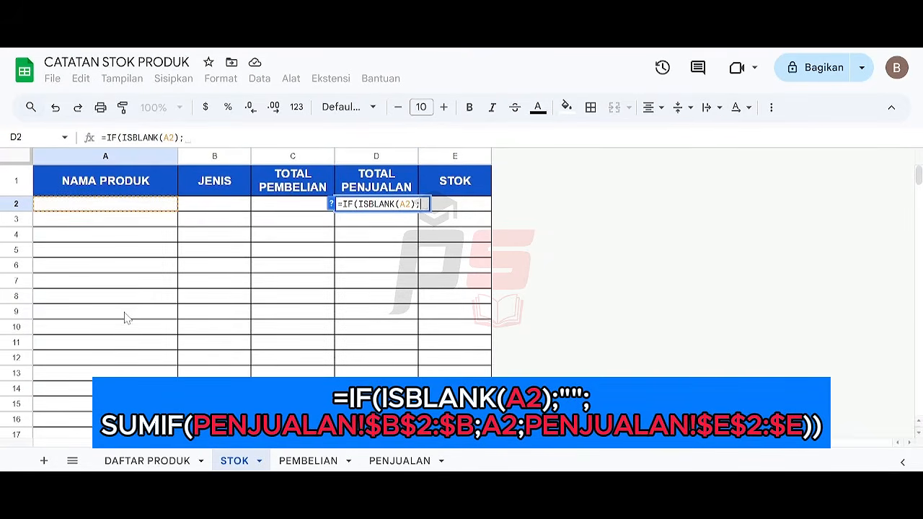
type("\"\";SUMIF(")
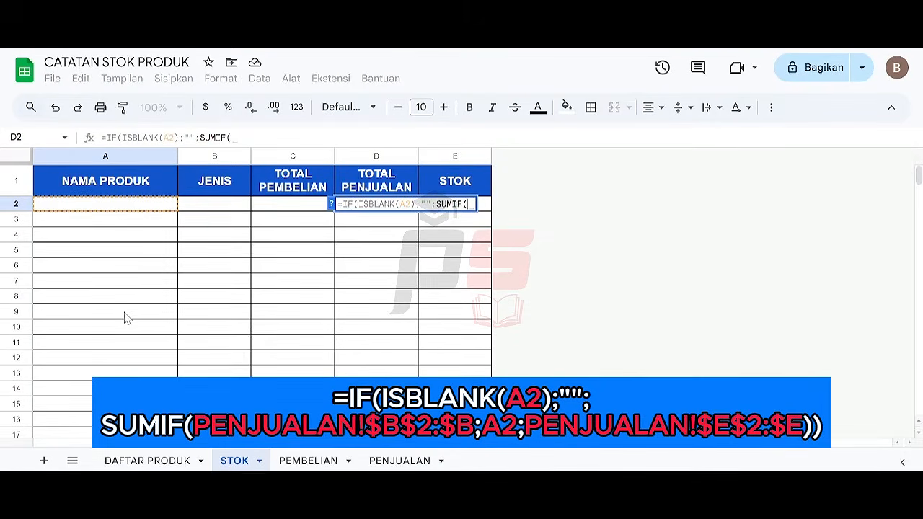
Step: Add the absolute open-ended range PENJUALAN!$B$2:$B as the SUMIF range in the TOTAL PENJUALAN formula
left_click(383, 463)
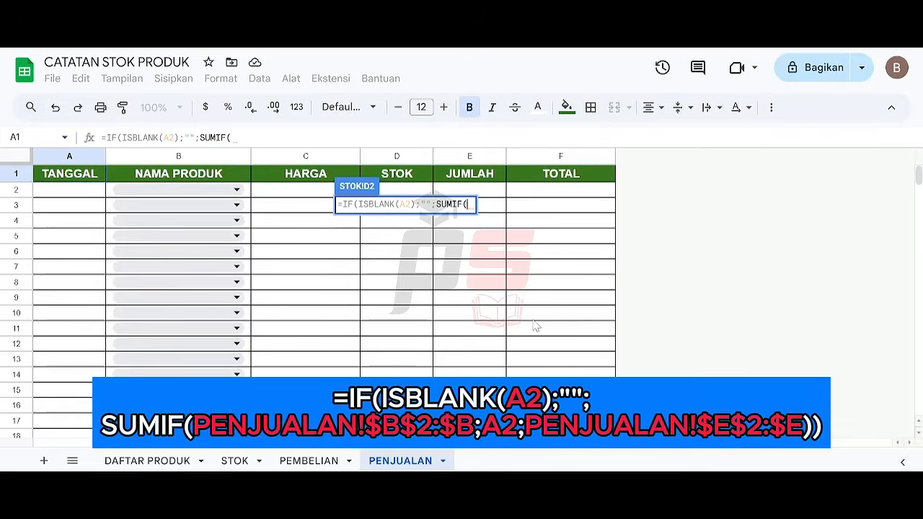
left_click(111, 194)
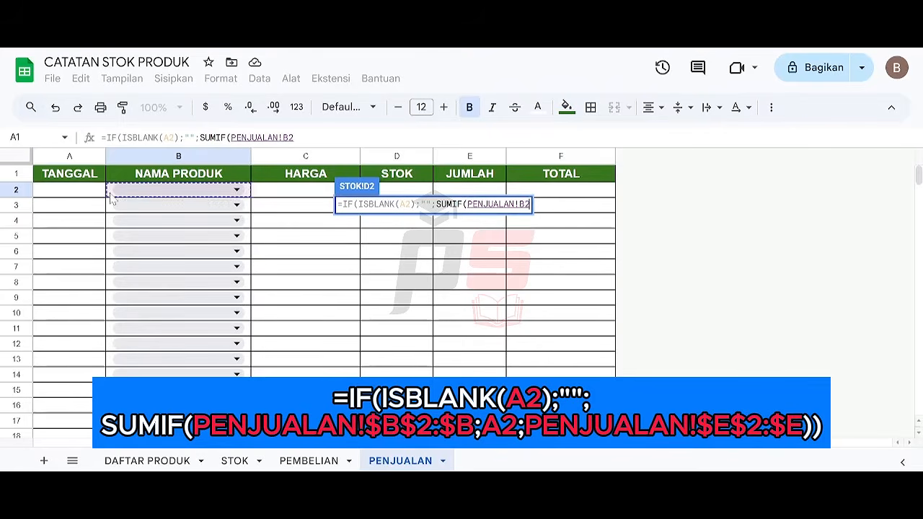
left_click_drag(111, 199, 114, 225)
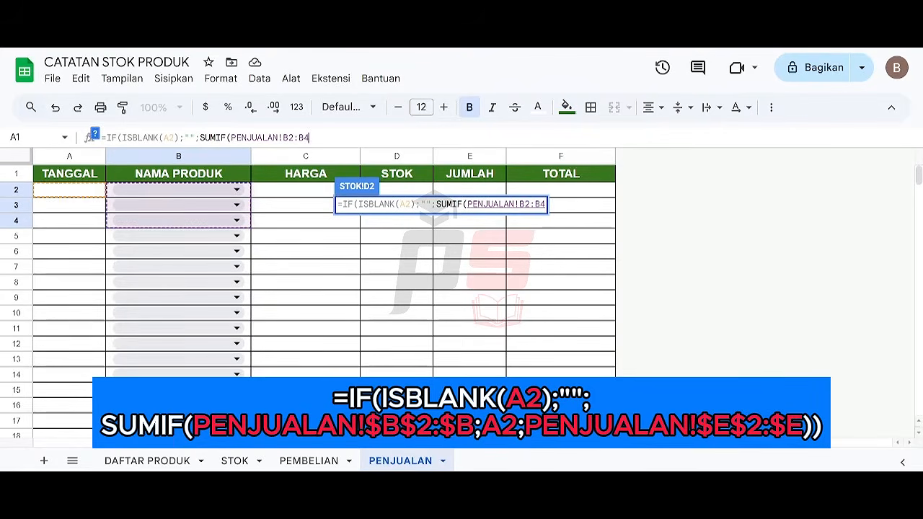
key("BackSpace")
key("F4")
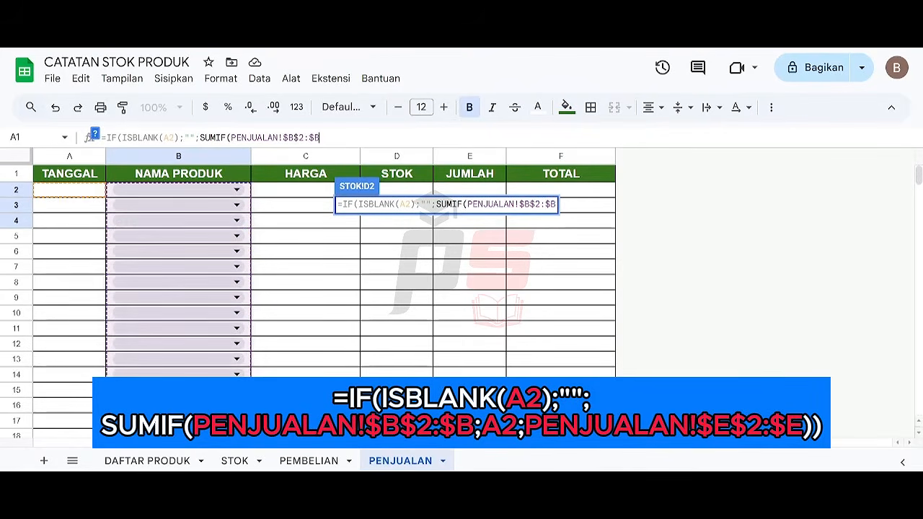
type(";")
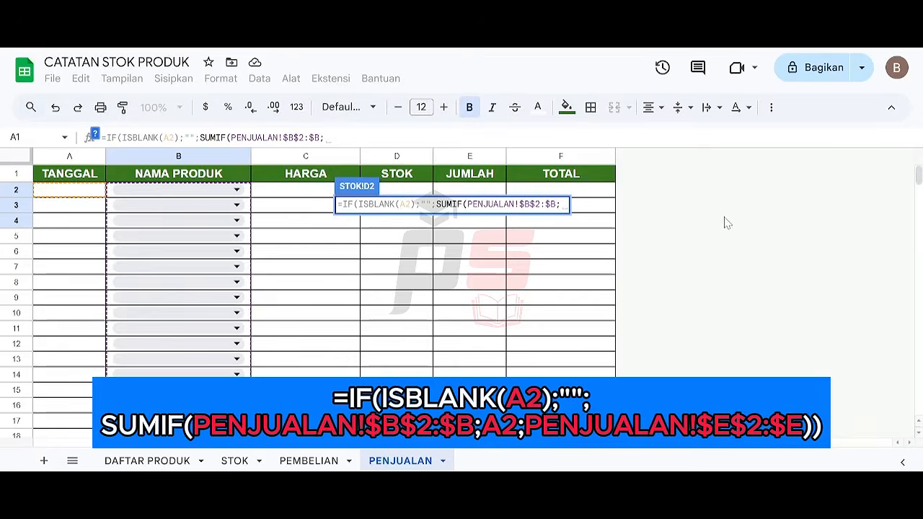
type("A2")
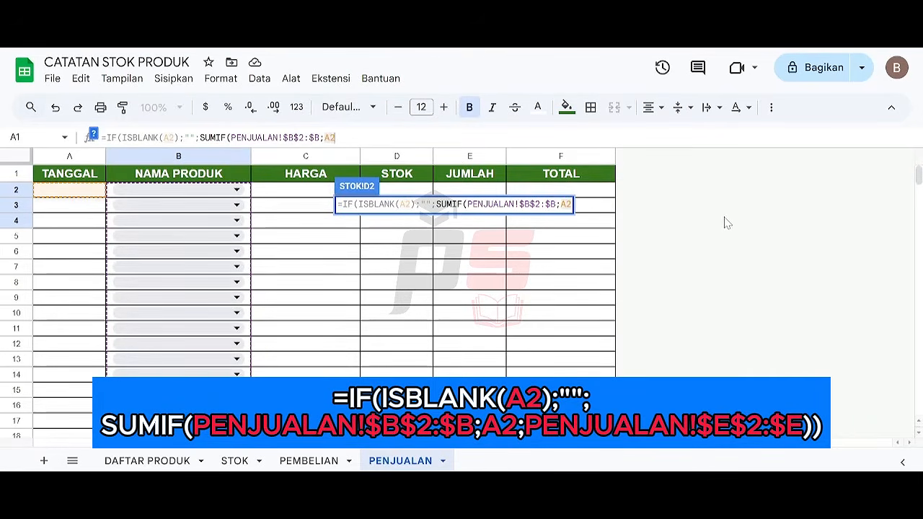
key("BackSpace")
key("BackSpace")
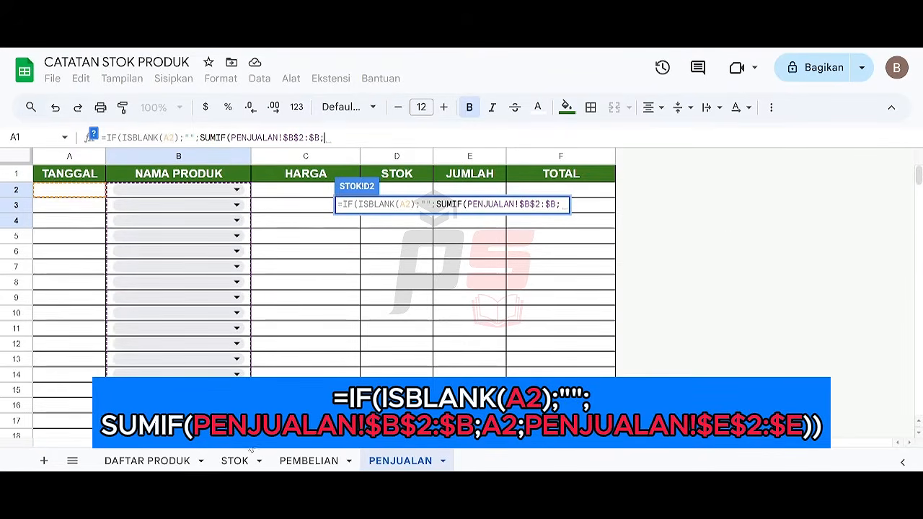
Step: Set cell A2 of the STOK sheet as the SUMIF criterion in the TOTAL PENJUALAN formula
left_click(236, 461)
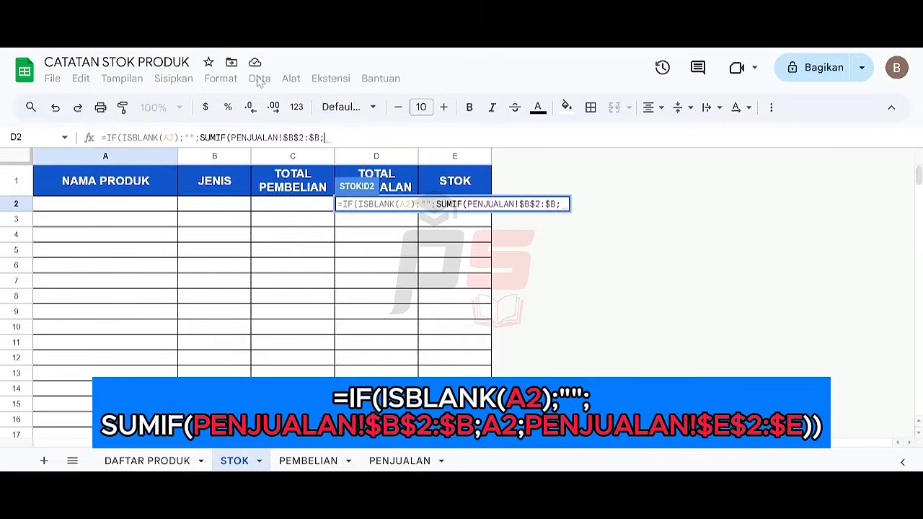
left_click(137, 207)
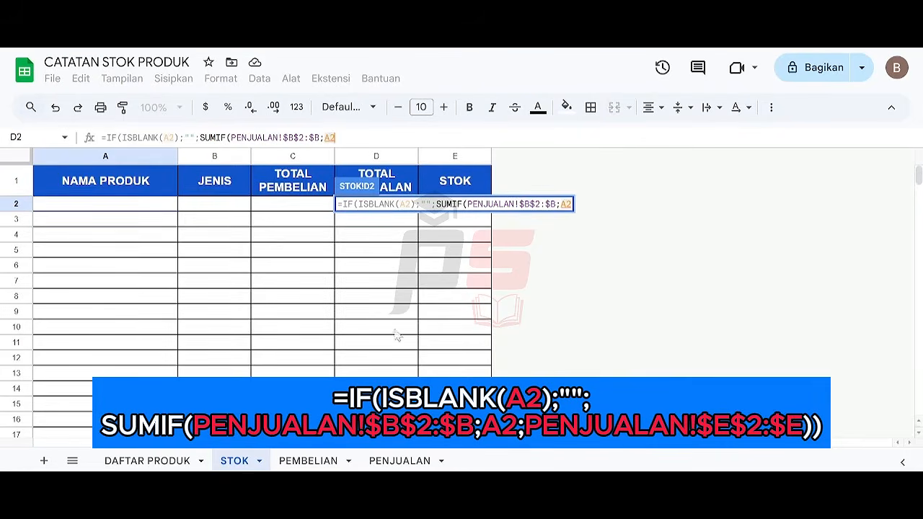
type(";")
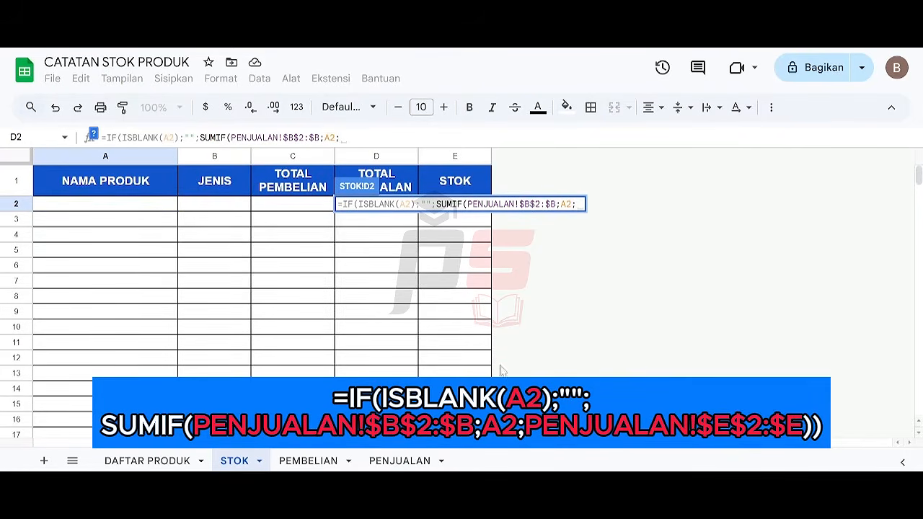
Step: Add PENJUALAN!$E$2:$E as the absolute sum range, close both functions and enter the TOTAL PENJUALAN formula
left_click(400, 461)
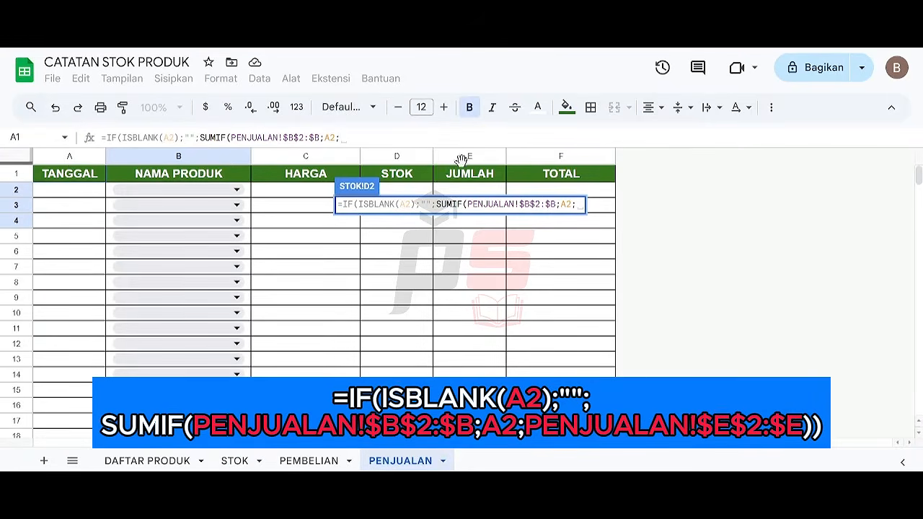
left_click_drag(491, 191, 490, 205)
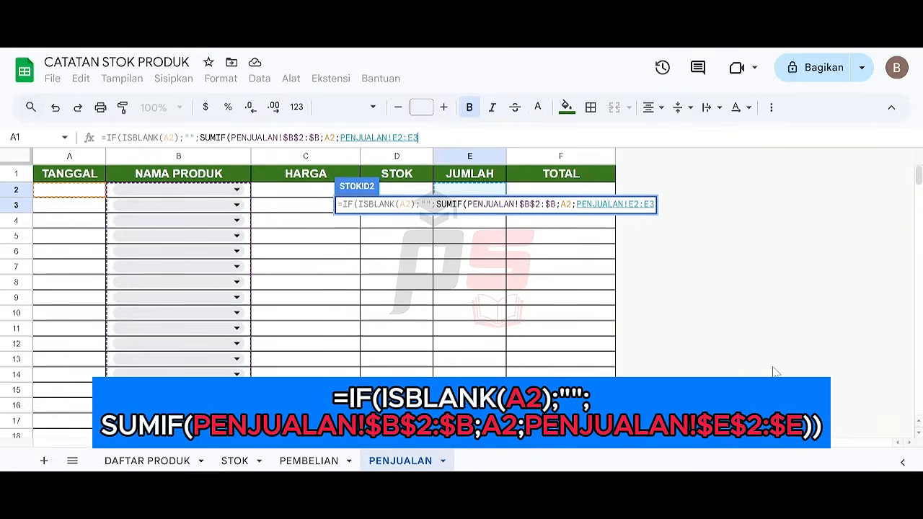
key("BackSpace")
key("F4")
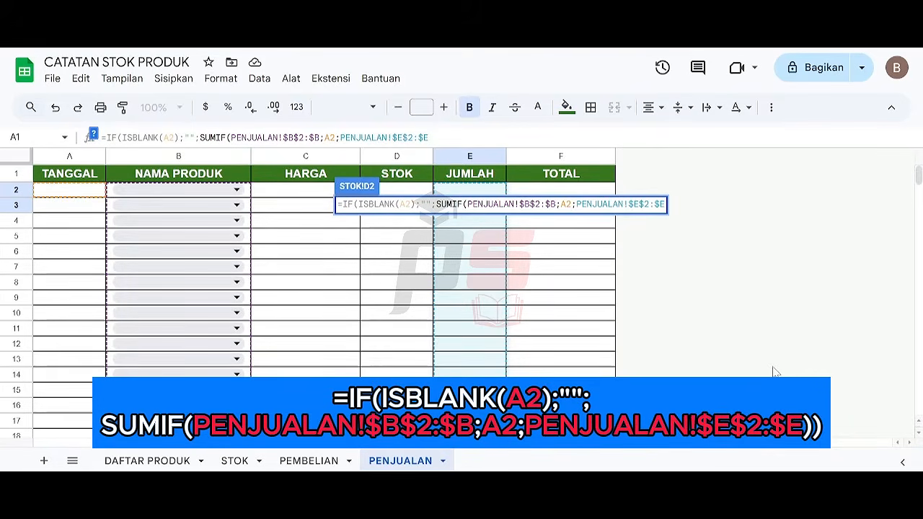
type("))")
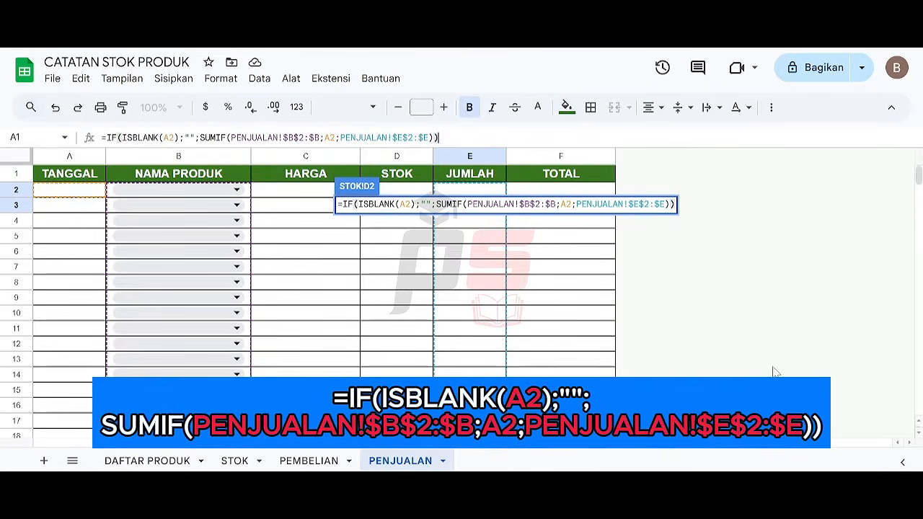
key("Return")
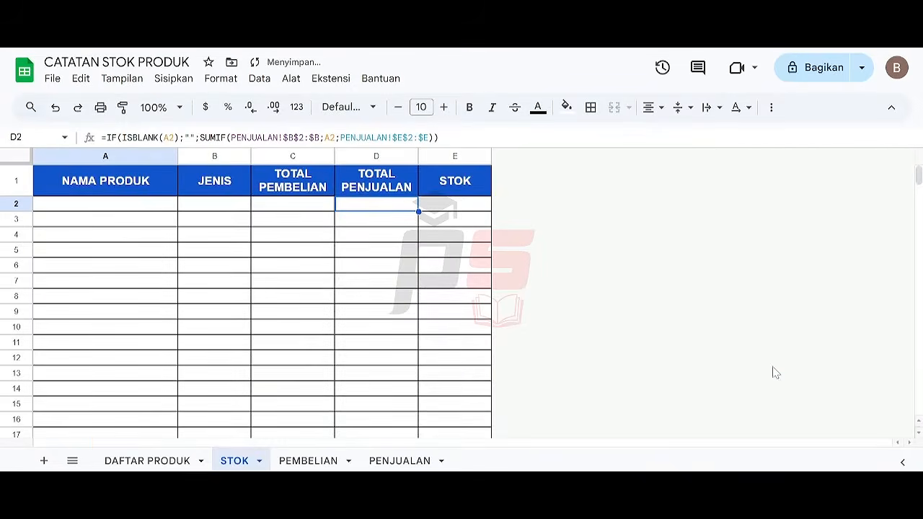
Step: Copy the TOTAL PENJUALAN formula from D2 into D3:D1000 of the STOK sheet
key("ctrl+c")
key("Down")
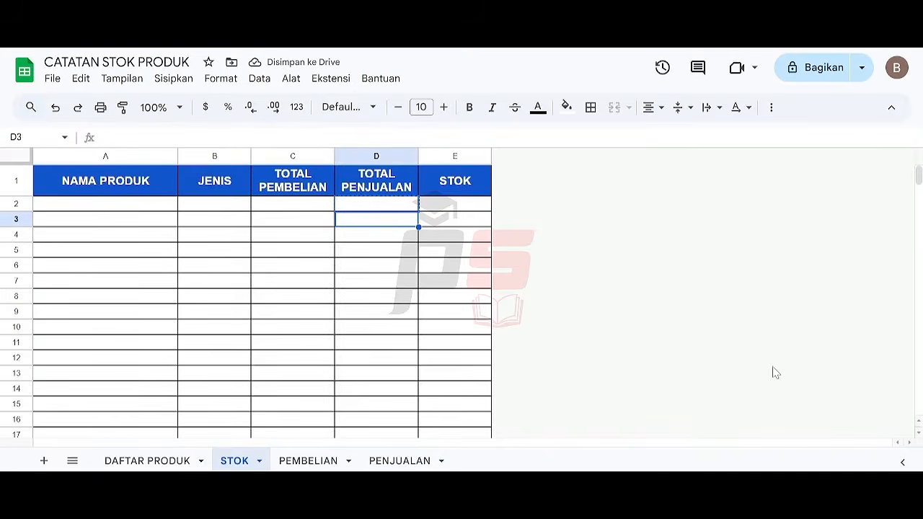
key("ctrl+shift+Down")
key("ctrl+v")
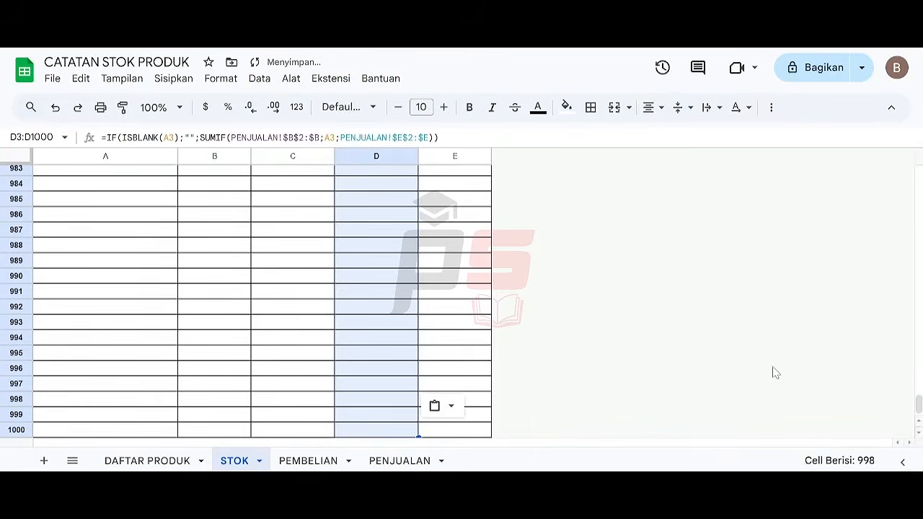
key("Right")
key("Up")
key("Up")
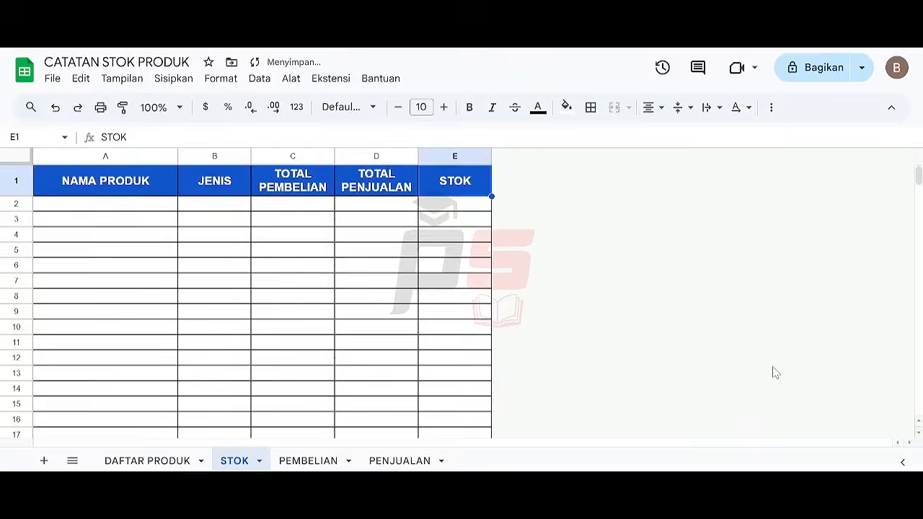
key("Down")
key("Left")
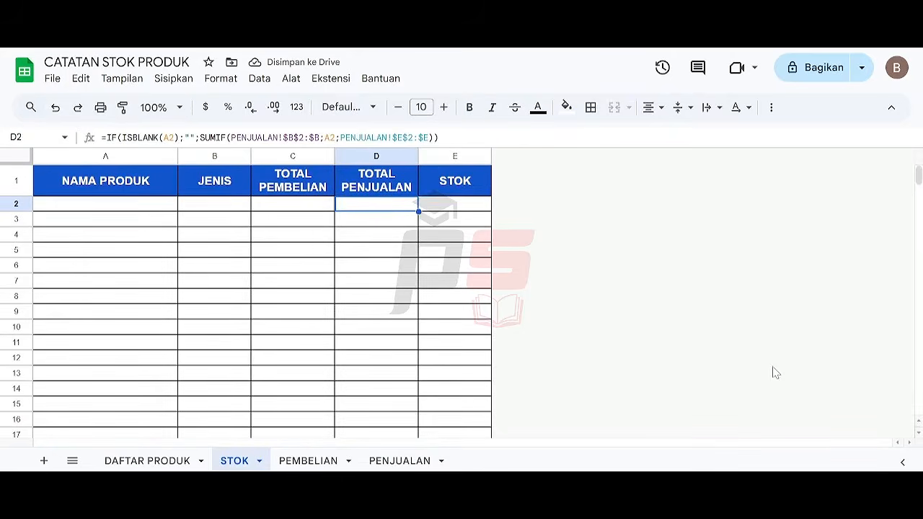
Step: Enter the formula =C2-D2 in E2 of the STOK column
key("Right")
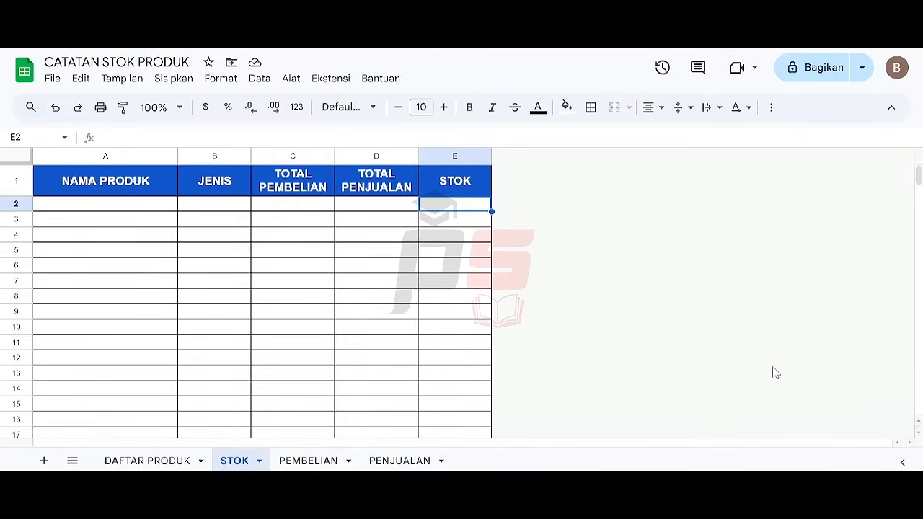
type("=")
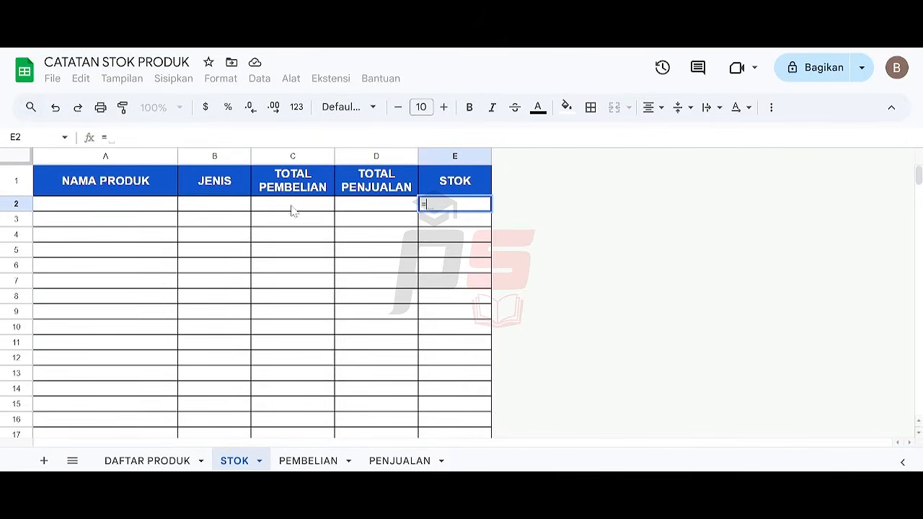
left_click(319, 210)
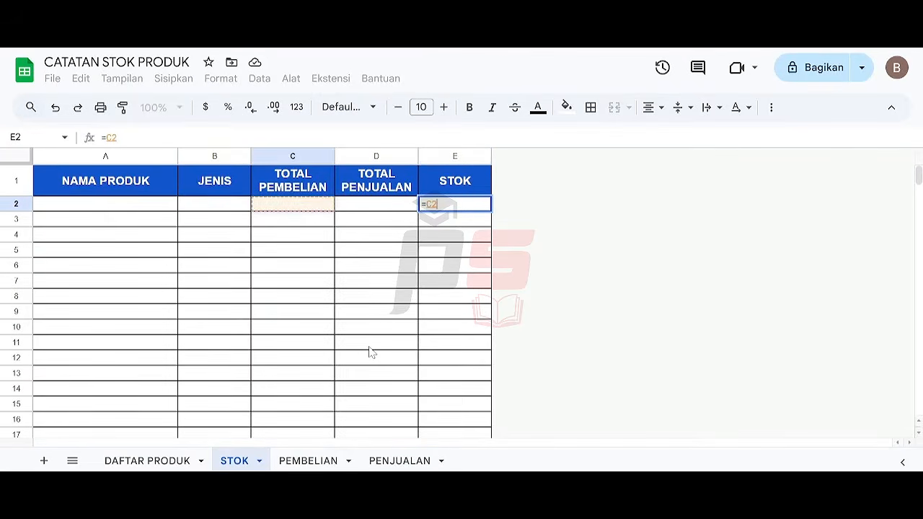
type("-")
left_click(359, 206)
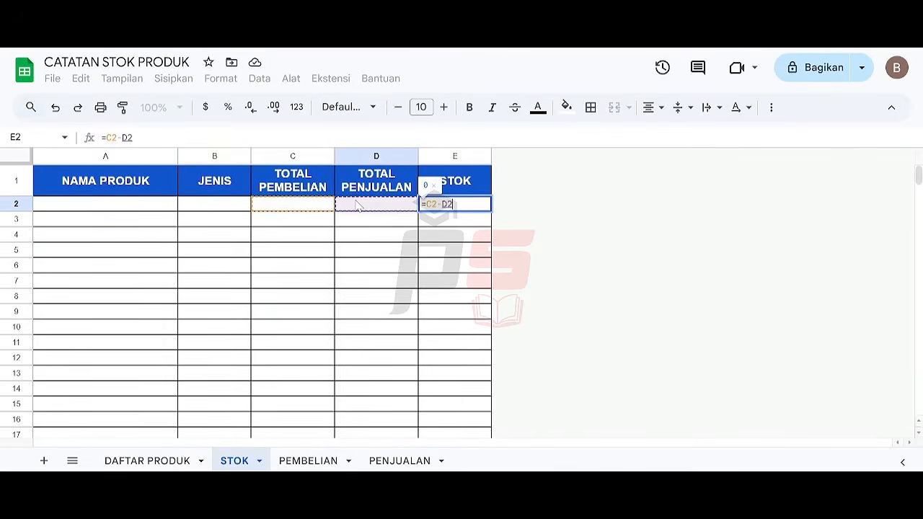
key("Return")
key("Up")
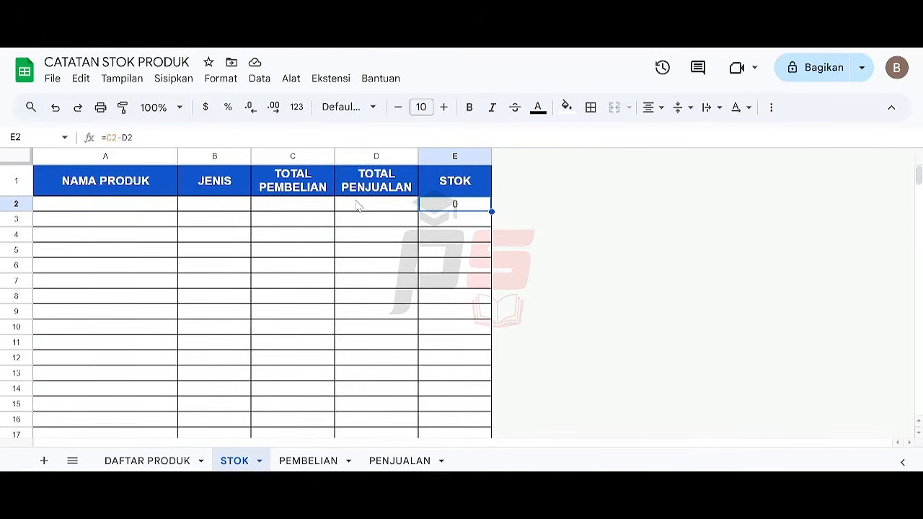
Step: Insert IF(ISBLANK(A2);""; in front of C2-D2 in the E2 formula
left_click(104, 137)
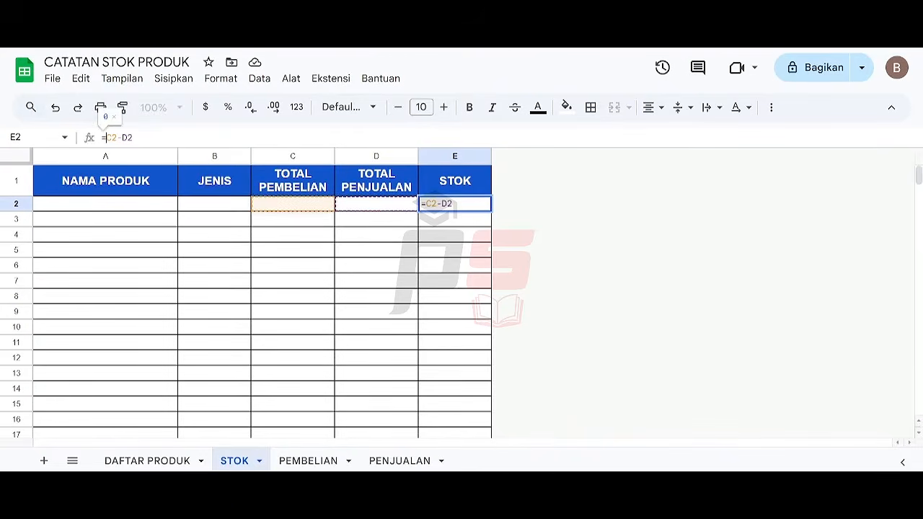
type("IF(ISBLANK")
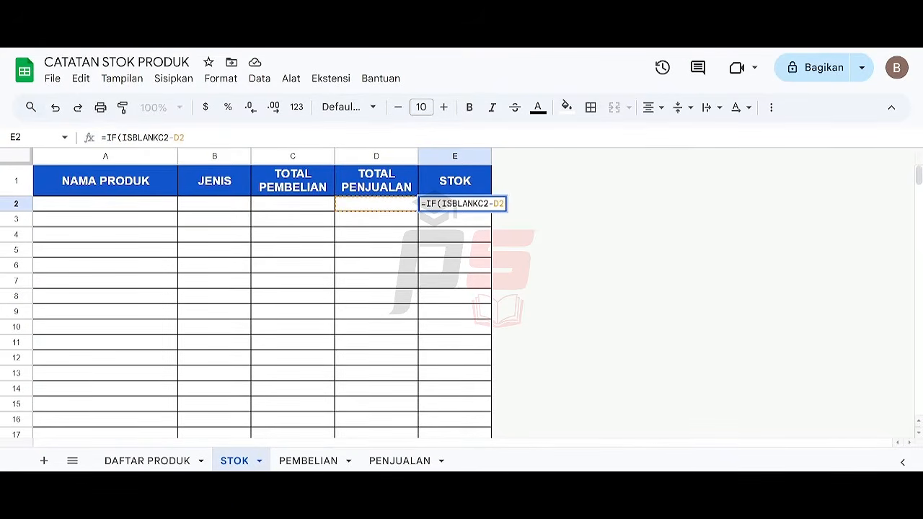
type("(;")
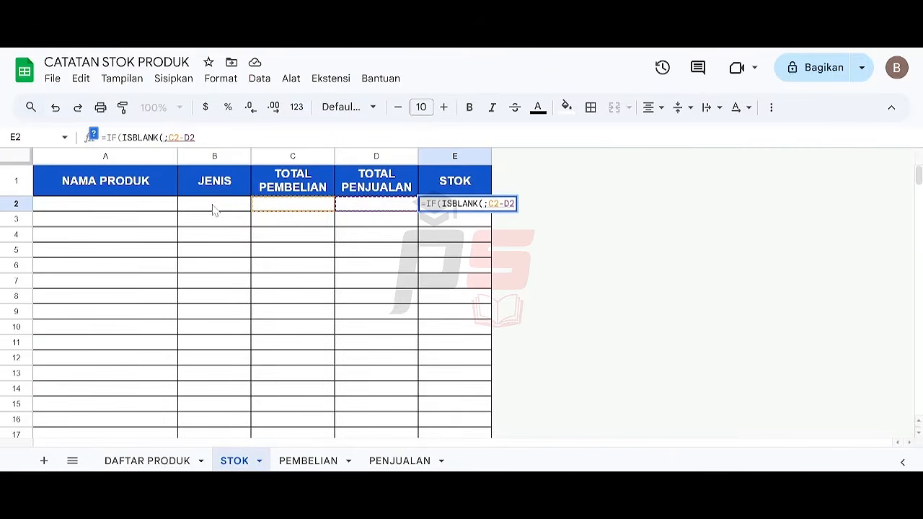
left_click(153, 211)
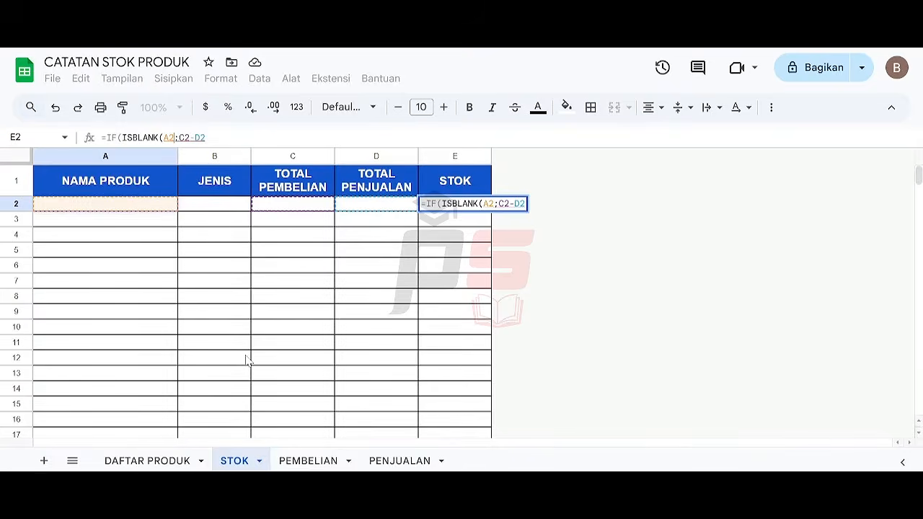
type(");")
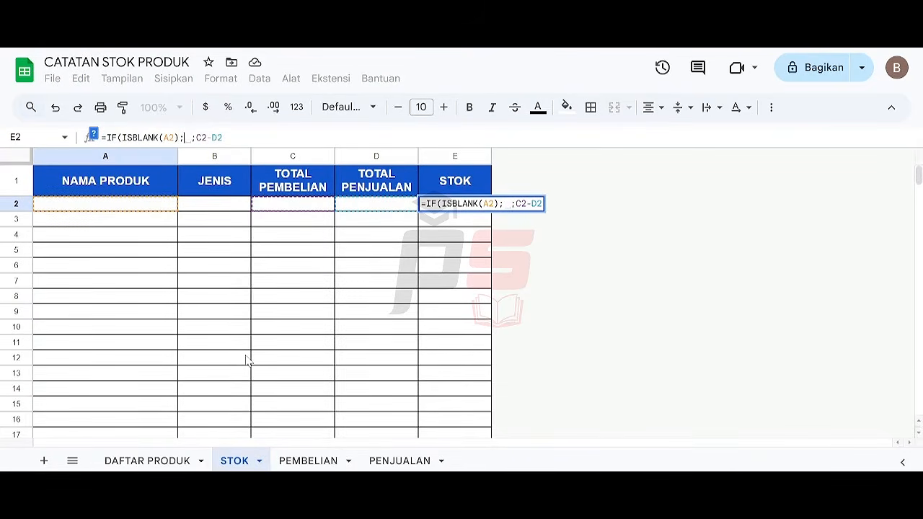
key("BackSpace")
type("\"\"")
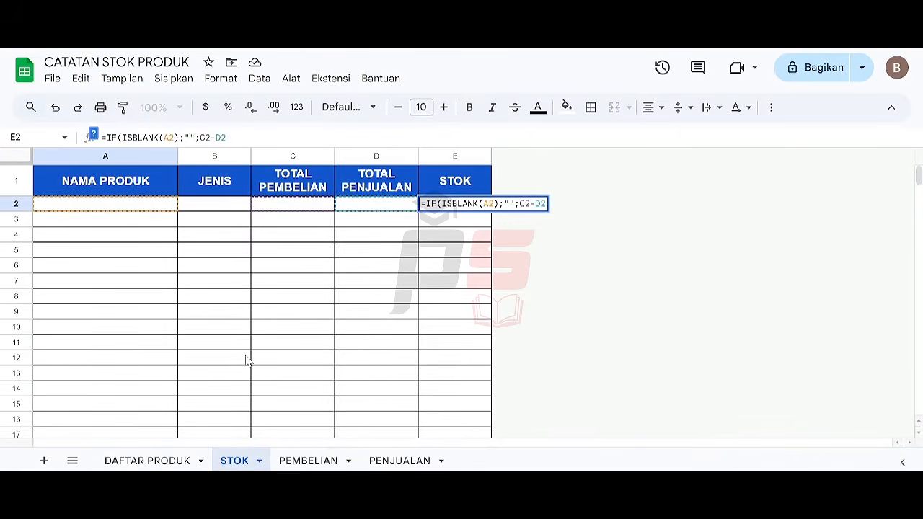
Step: Close the IF function after D2 and enter the STOK formula =IF(ISBLANK(A2);"";C2-D2) in E2
key("Right")
key("Right")
key("Right")
key("Right")
key("Right")
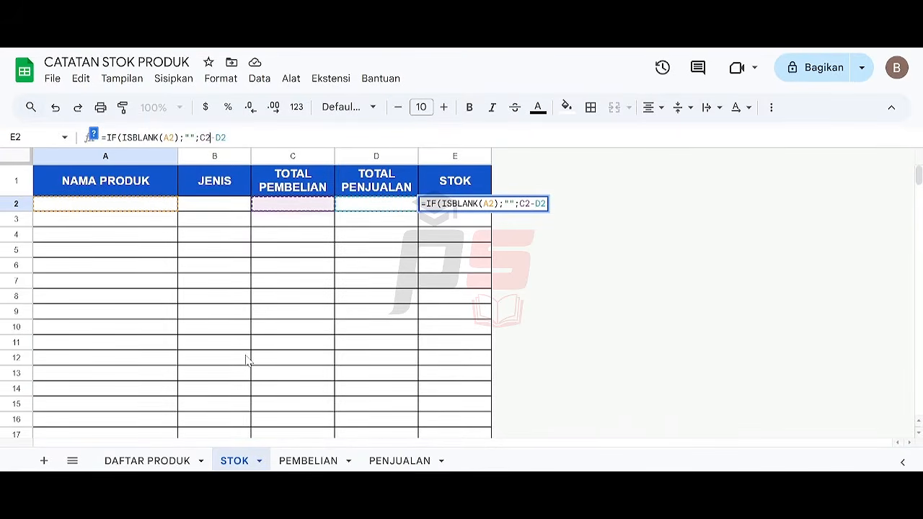
type(")")
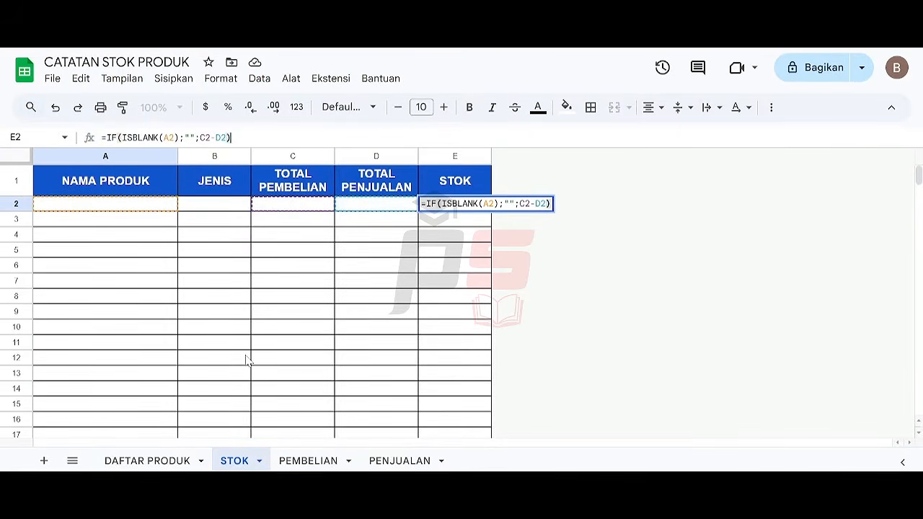
key("Return")
key("Up")
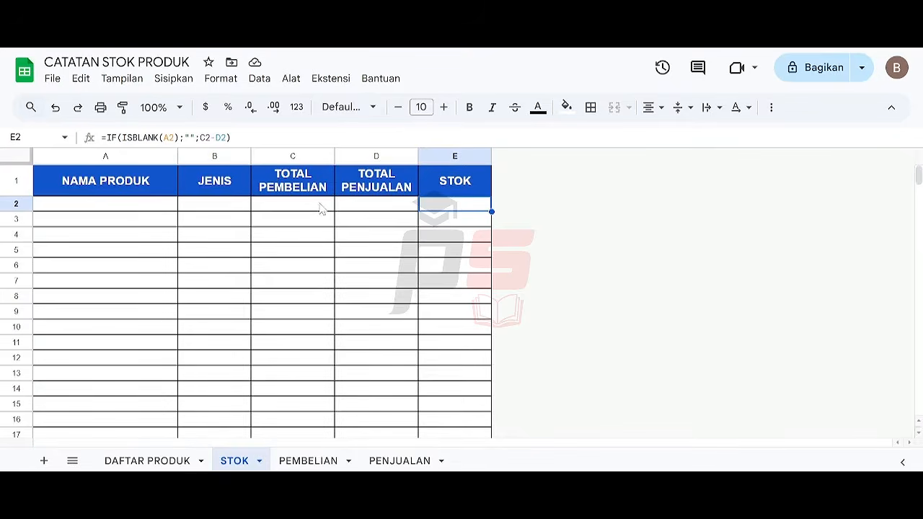
Step: Add product A to row 2 of the DAFTAR PRODUK sheet with JENIS Barang, HARGA BELI 10000 and HARGA JUAL 20000
left_click(171, 461)
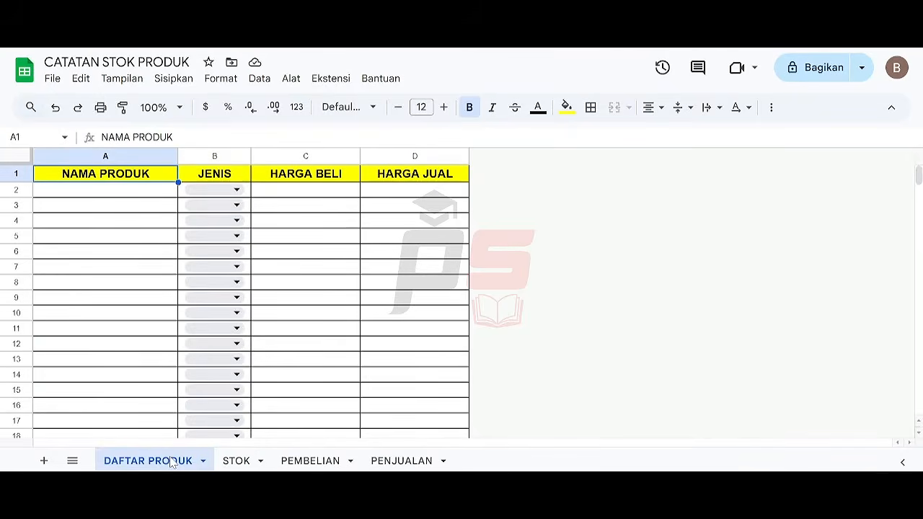
left_click(121, 188)
type("A")
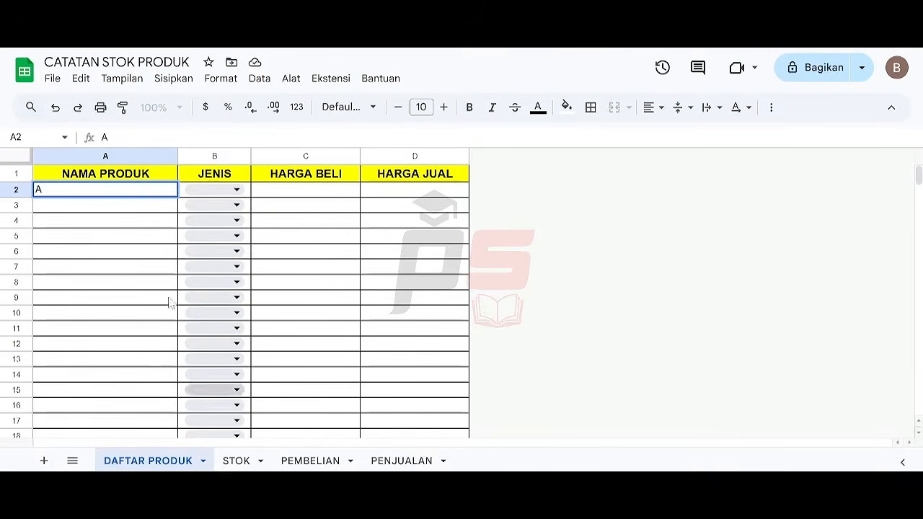
left_click(236, 192)
left_click(232, 213)
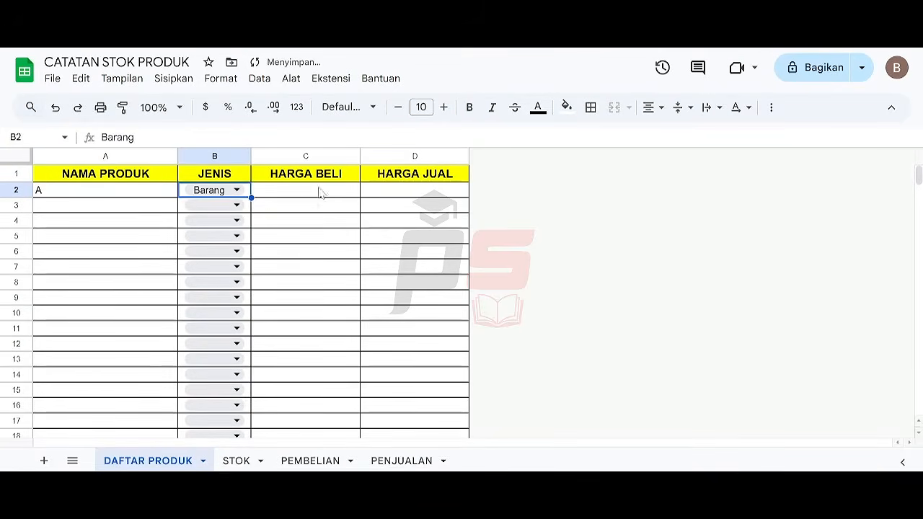
left_click(321, 193)
type("10000")
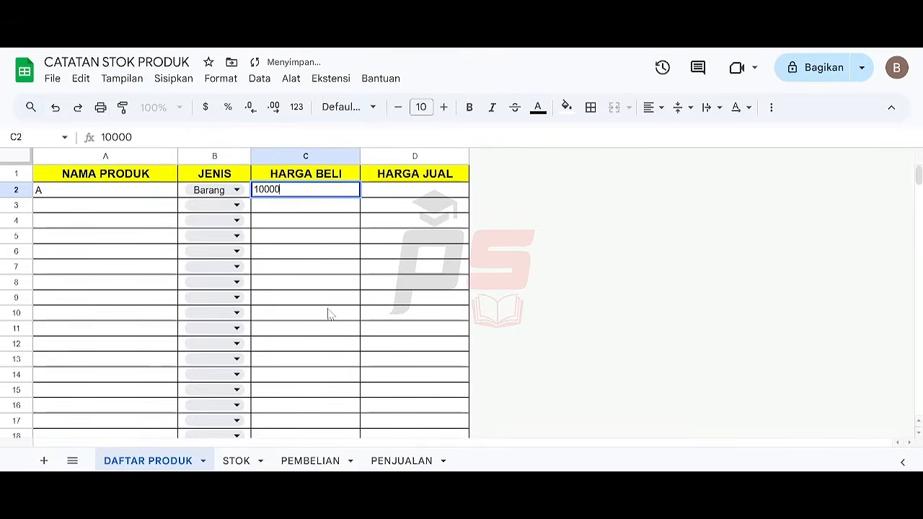
key("Tab")
type("20000")
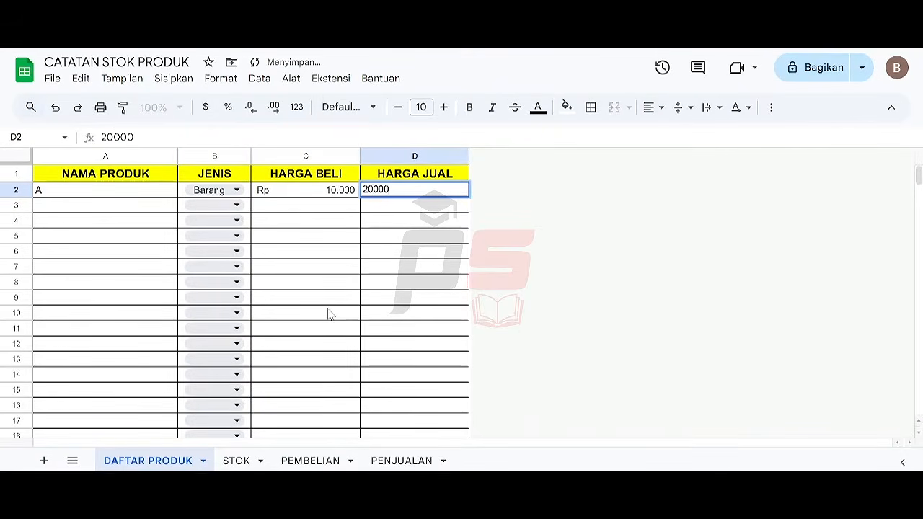
key("Return")
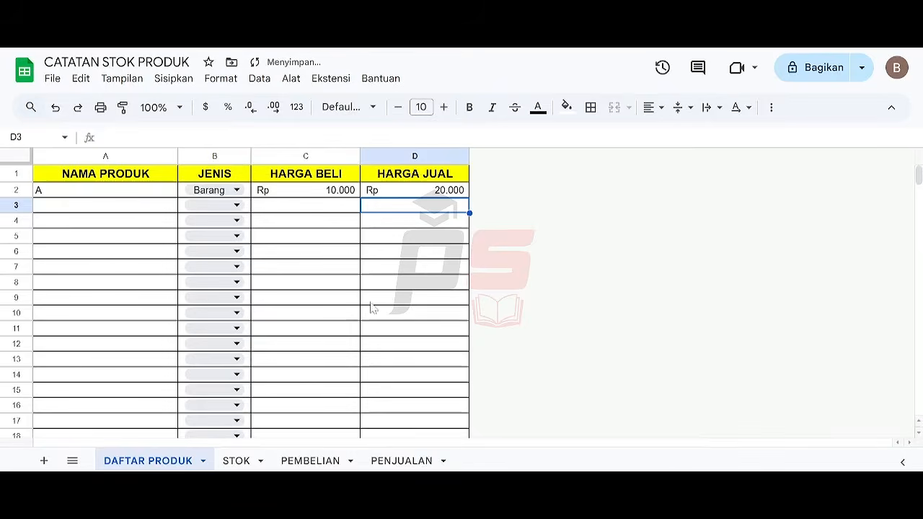
Step: Choose product A as the NAMA PRODUK in B2 of the PEMBELIAN sheet
left_click(318, 460)
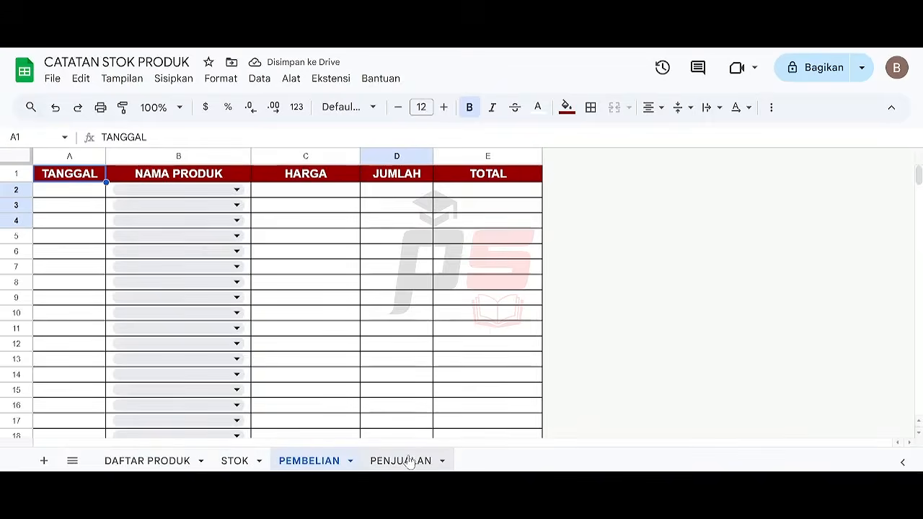
left_click(408, 461)
left_click(320, 461)
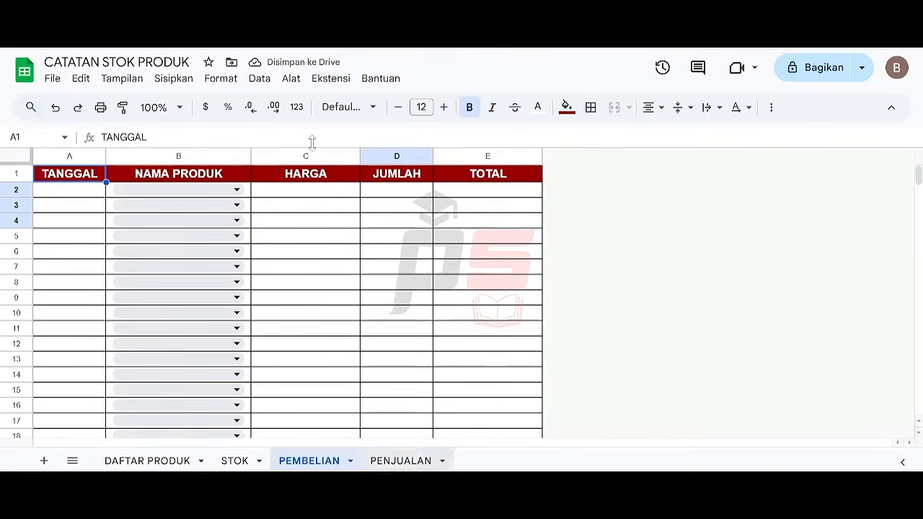
left_click(224, 191)
left_click(185, 214)
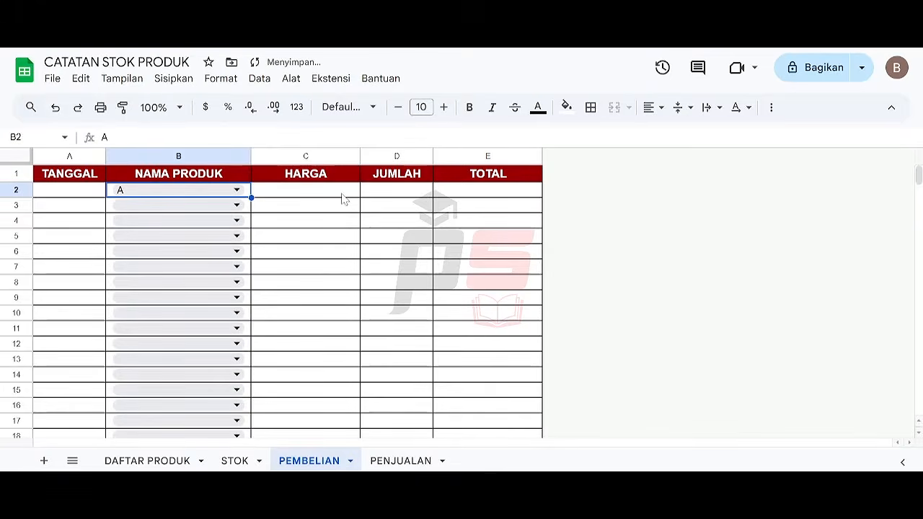
Step: Copy the HARGA lookup formula from C3 up into the empty C2 of the PEMBELIAN sheet
left_click(350, 199)
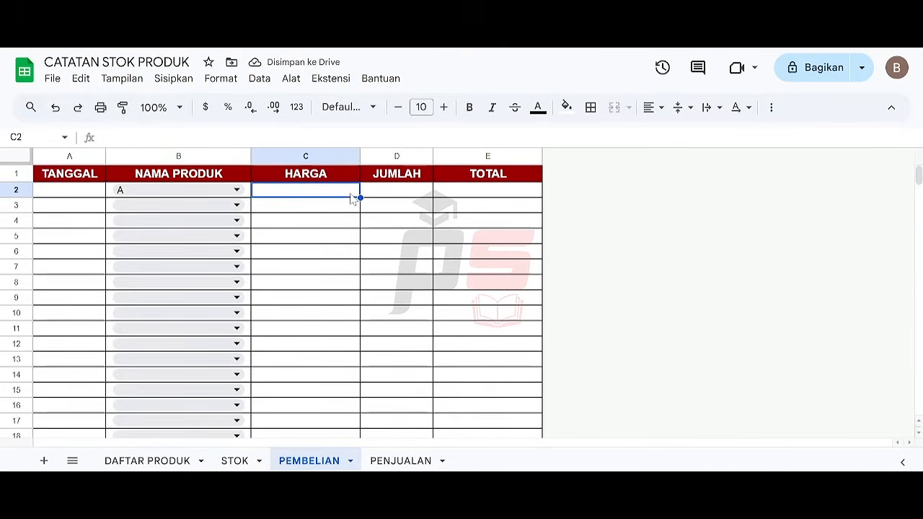
left_click(406, 198)
left_click(466, 200)
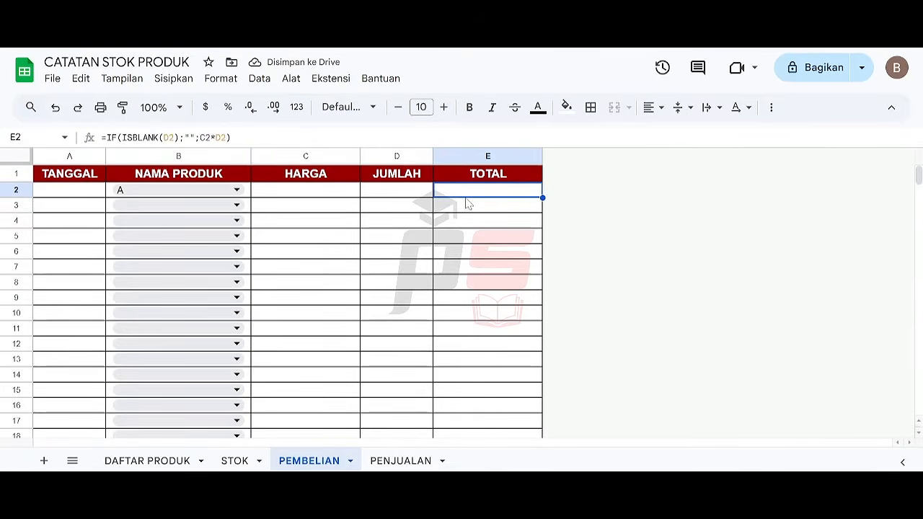
left_click(336, 198)
left_click(336, 215)
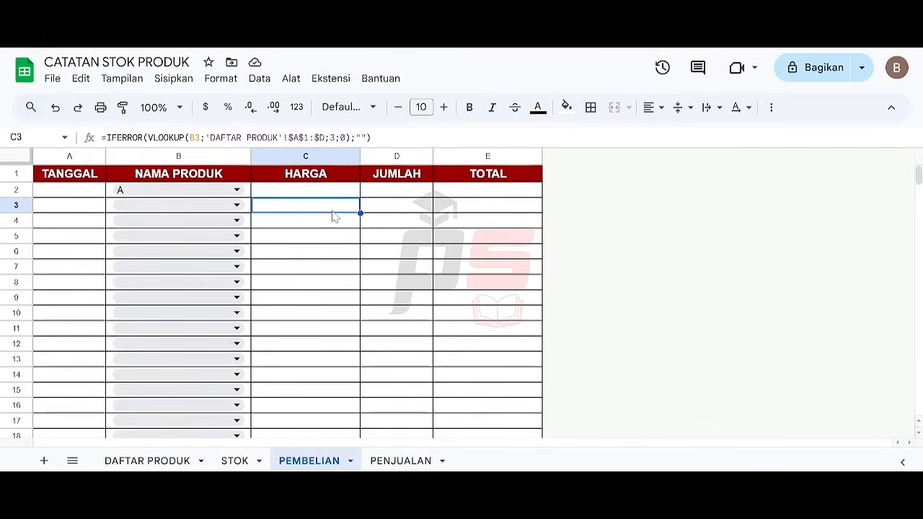
left_click_drag(361, 214, 354, 190)
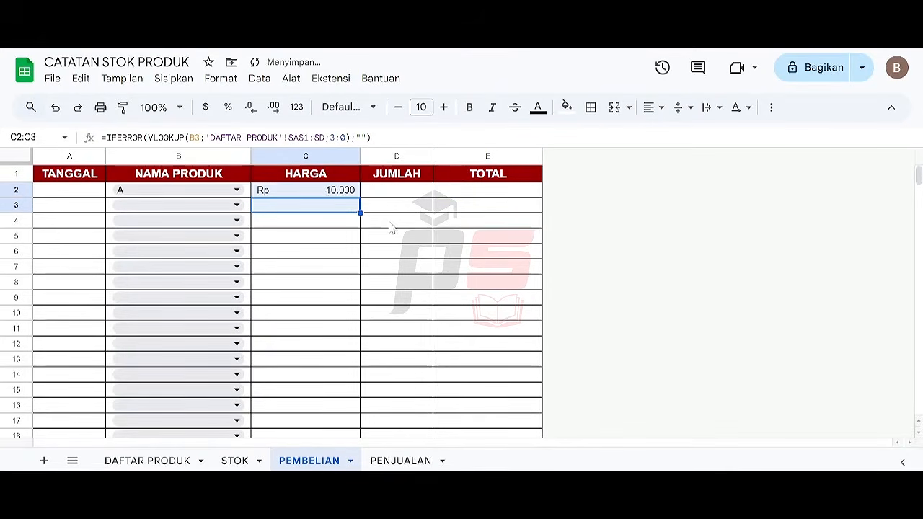
left_click(330, 208)
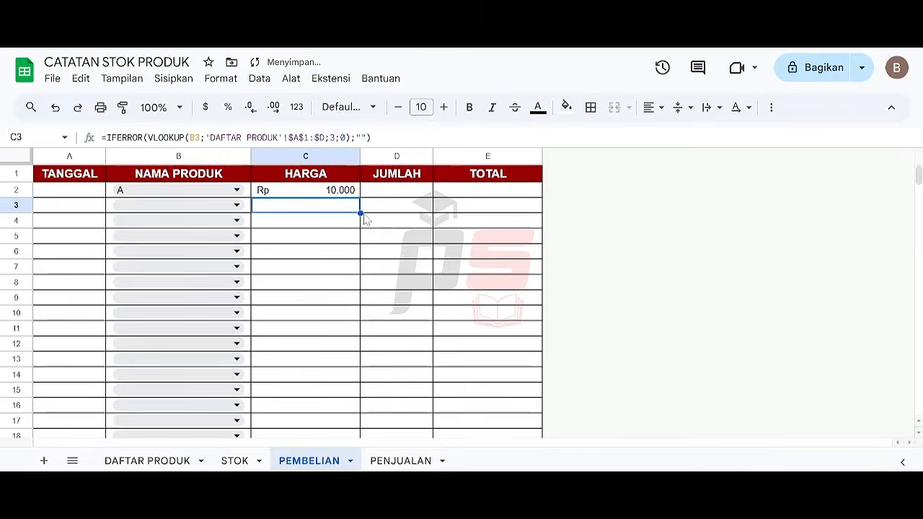
left_click(311, 192)
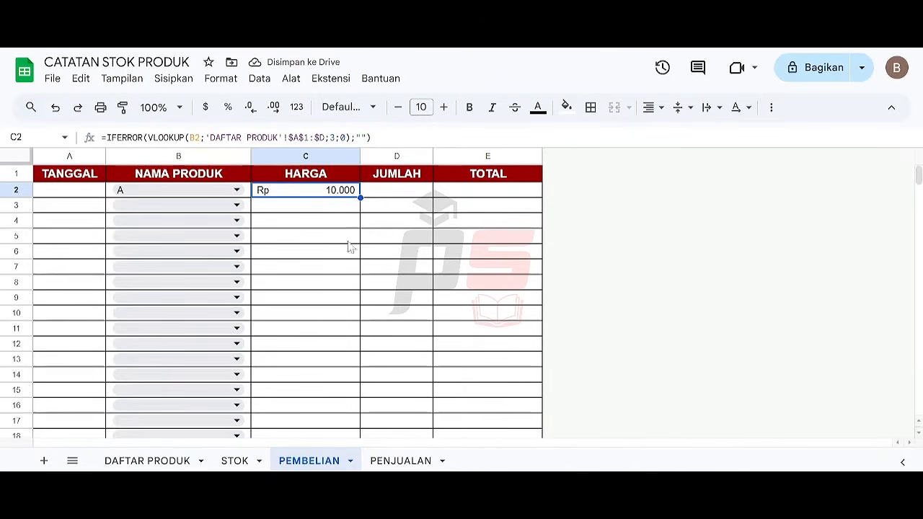
Step: Enter 50 as the JUMLAH of product A in D2 and check the stock figures on the STOK sheet
left_click(398, 189)
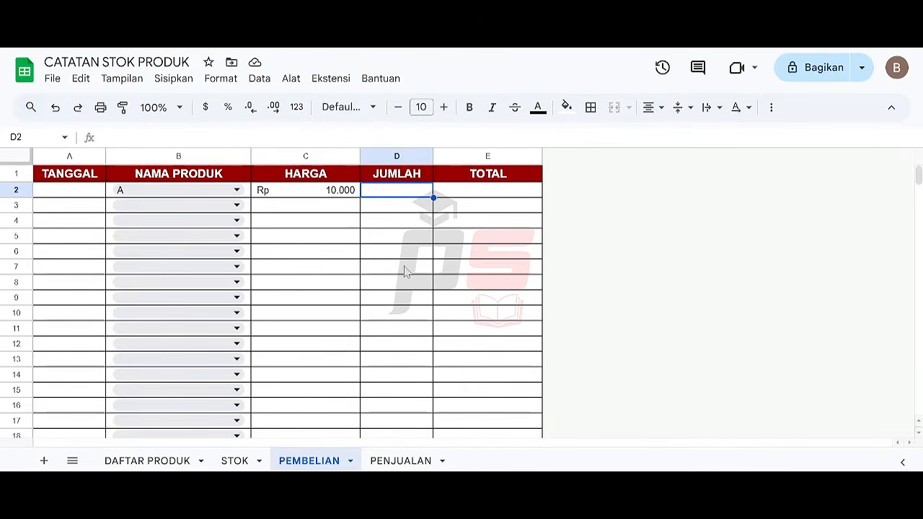
key("Left")
key("Right")
type("50")
key("Return")
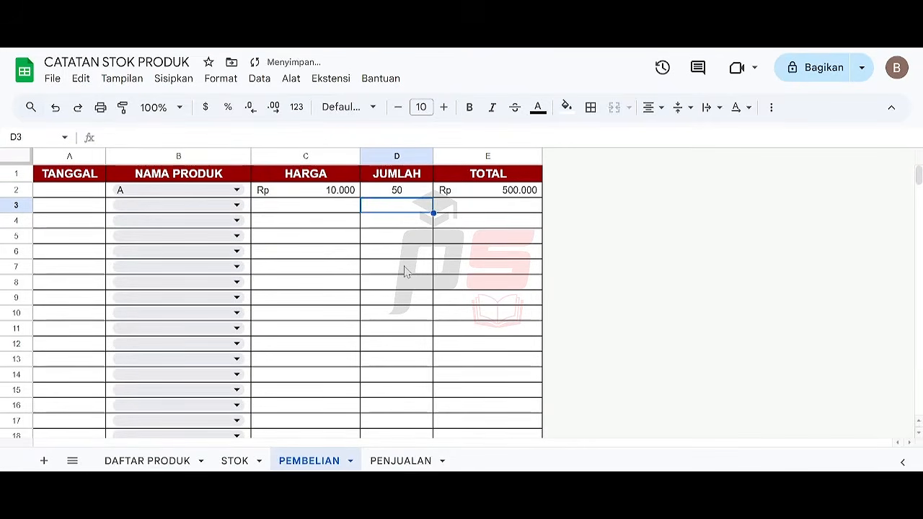
left_click(234, 461)
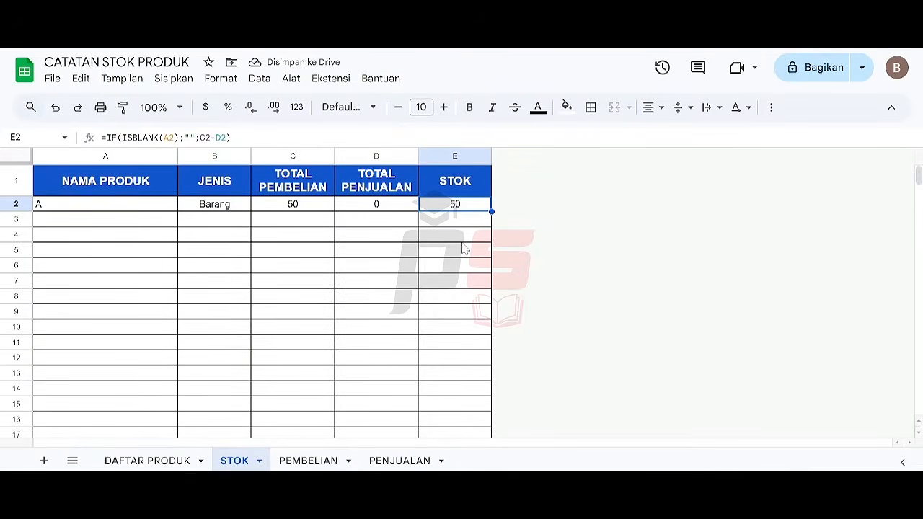
Step: Choose product A in B2 of the PENJUALAN sheet and check the HARGA formula in C2
left_click(399, 464)
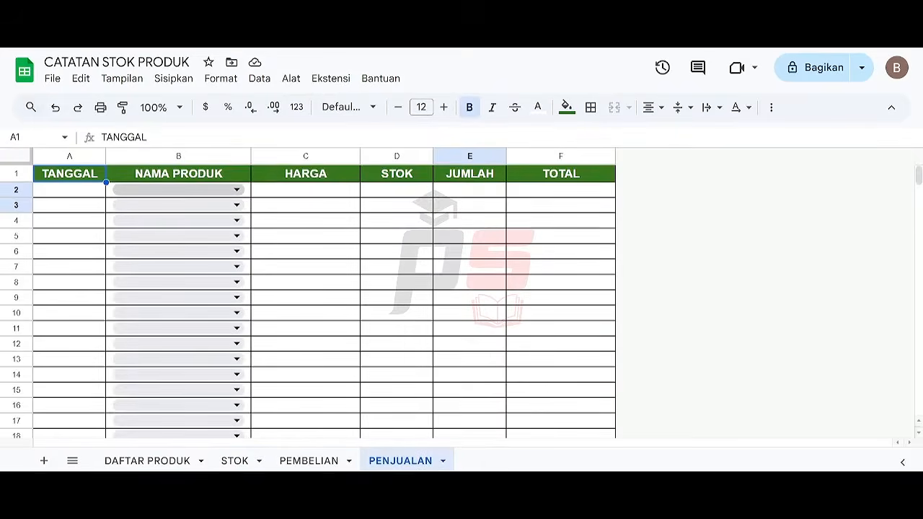
left_click(208, 191)
left_click(200, 216)
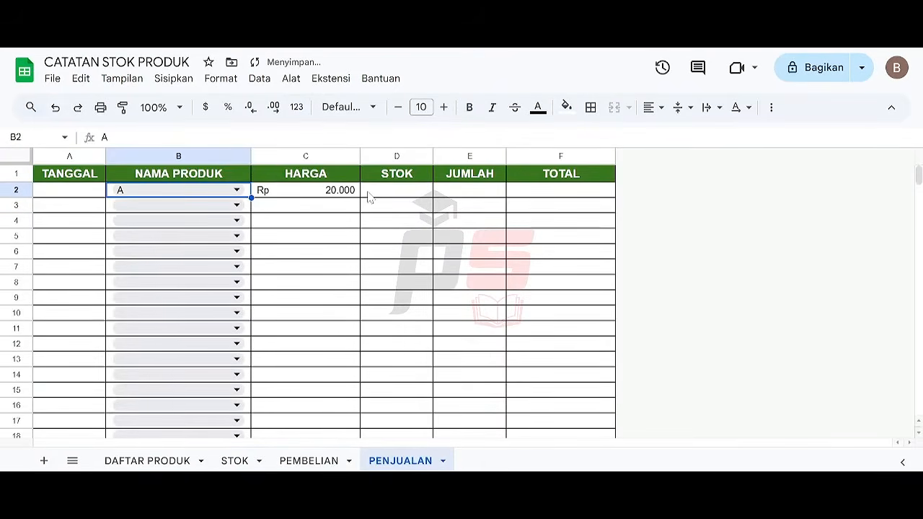
left_click(369, 193)
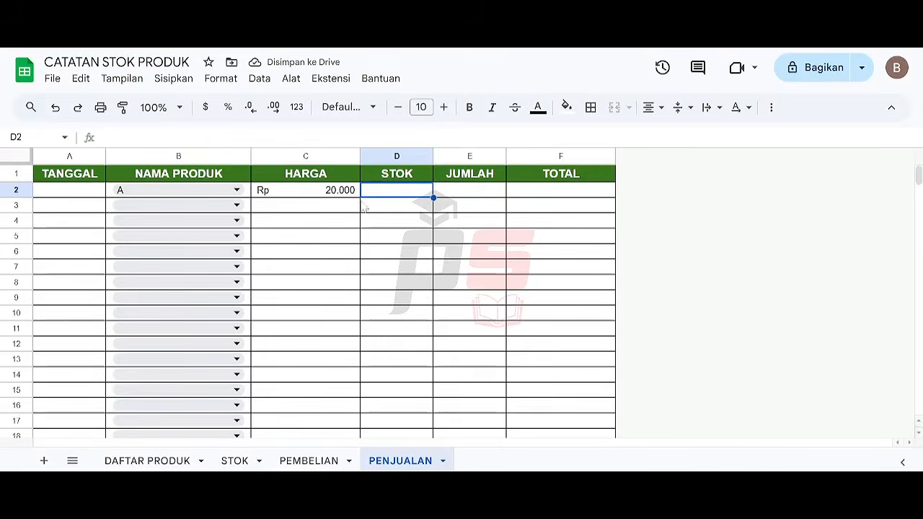
left_click(340, 207)
left_click(309, 190)
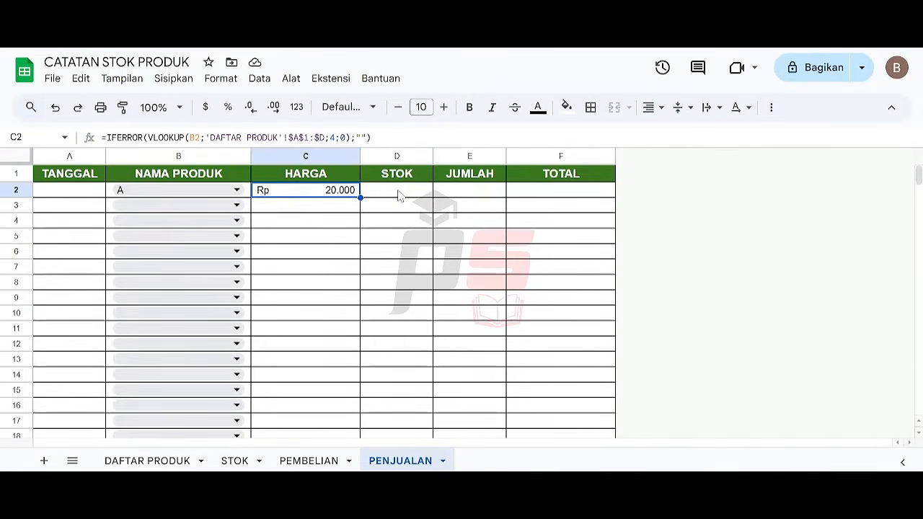
Step: Clear the product name from B2 of the PENJUALAN sheet
left_click(166, 192)
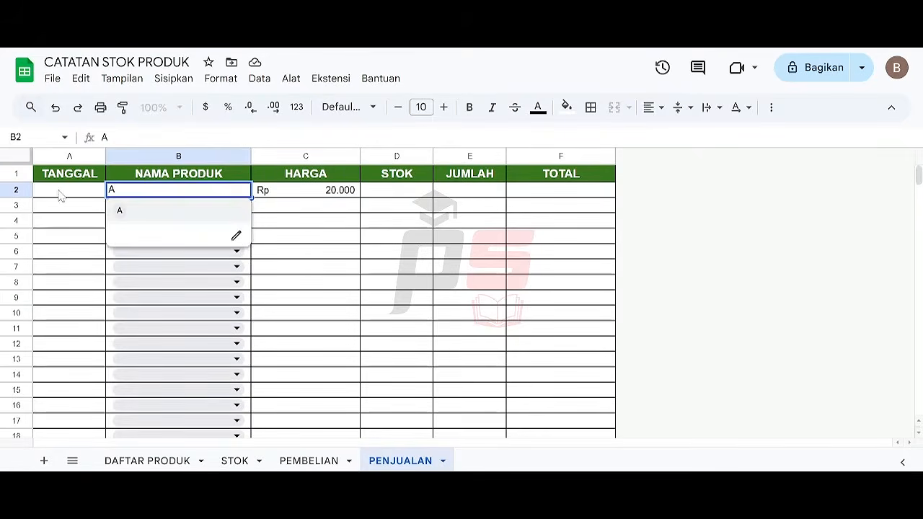
left_click(62, 195)
left_click(132, 193)
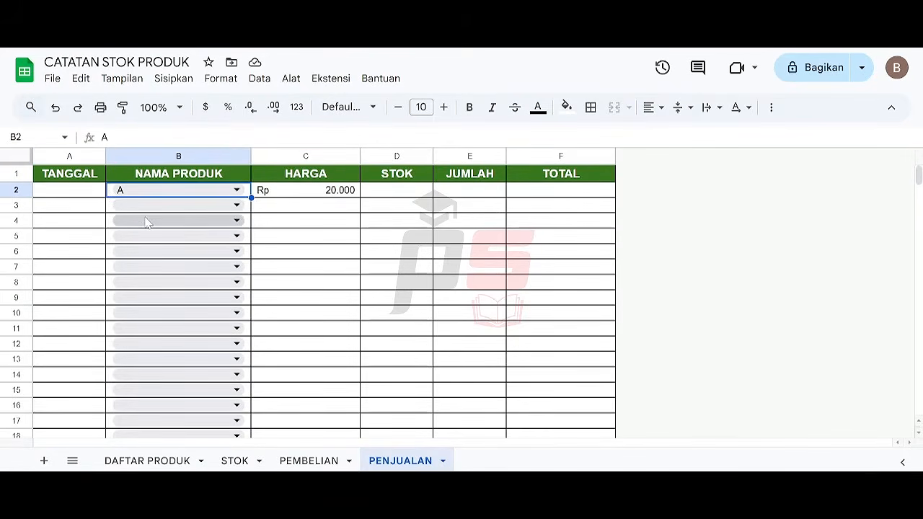
key("Delete")
Step: Begin the STOK formula in D2 of the PENJUALAN sheet with =IFERROR(VLOOKUP(B2; using the product name as lookup key
key("Right")
key("Right")
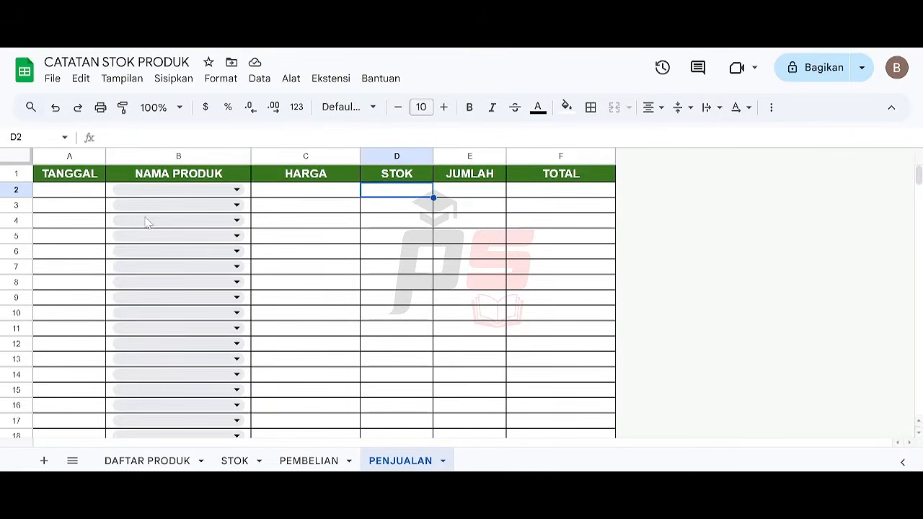
type("=")
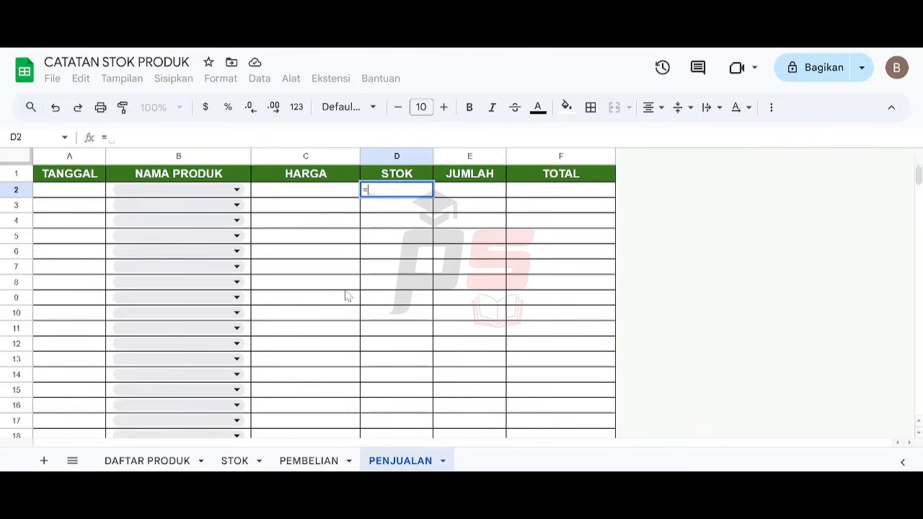
type("IFERROR")
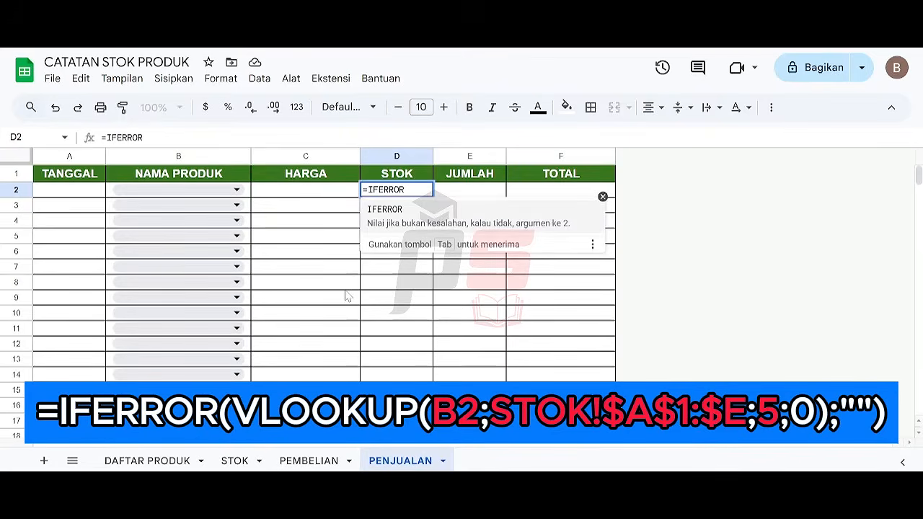
type("(V")
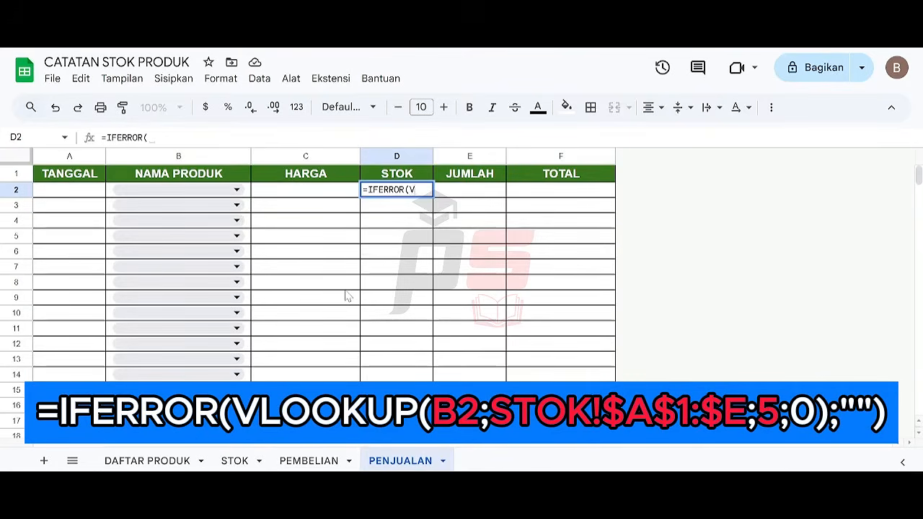
type("LOOKUP")
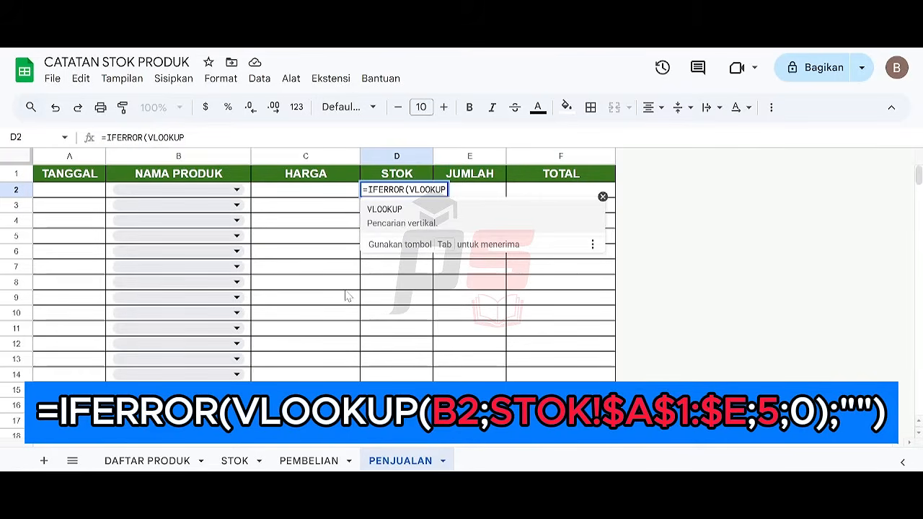
type("(")
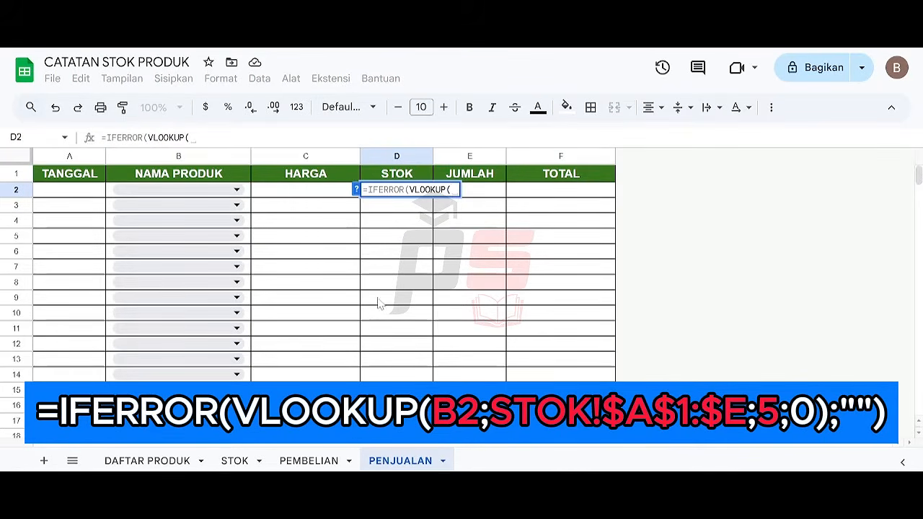
left_click(109, 193)
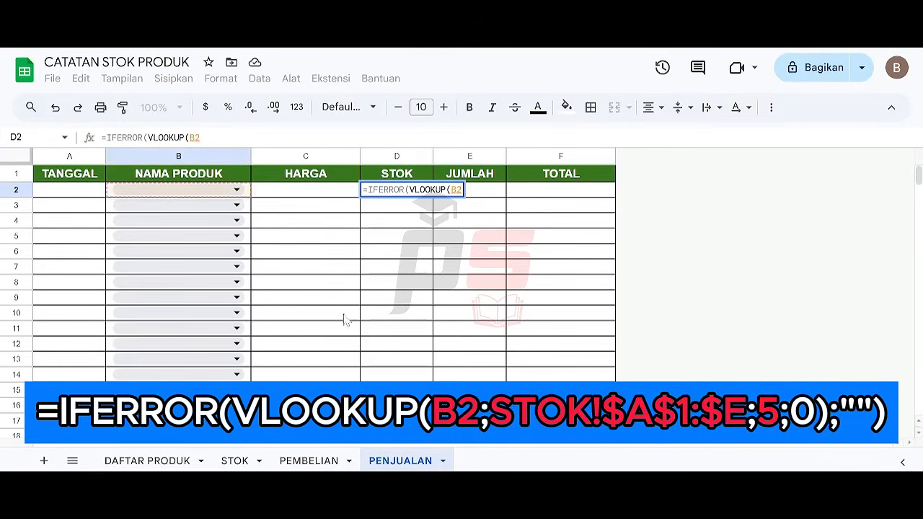
type(";")
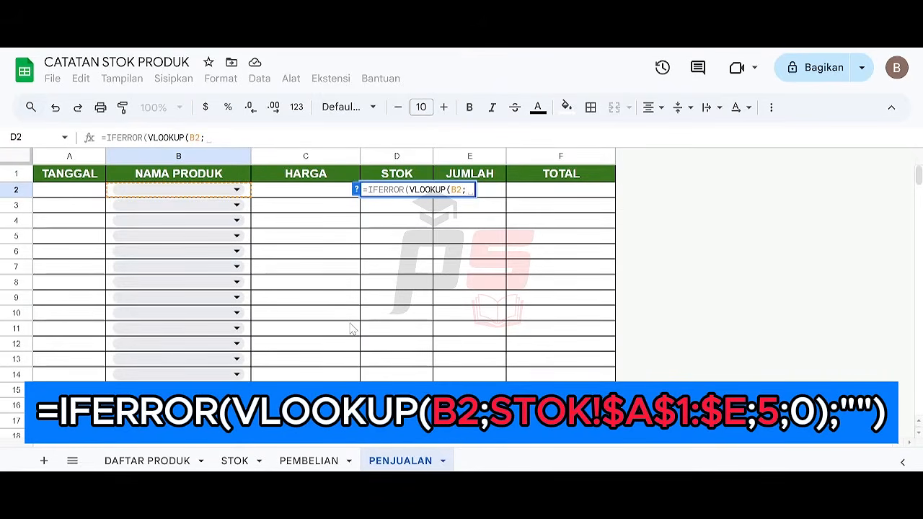
Step: Add the STOK sheet's columns A to E as the VLOOKUP range, written as the absolute reference STOK!$A$1:$E
left_click(240, 465)
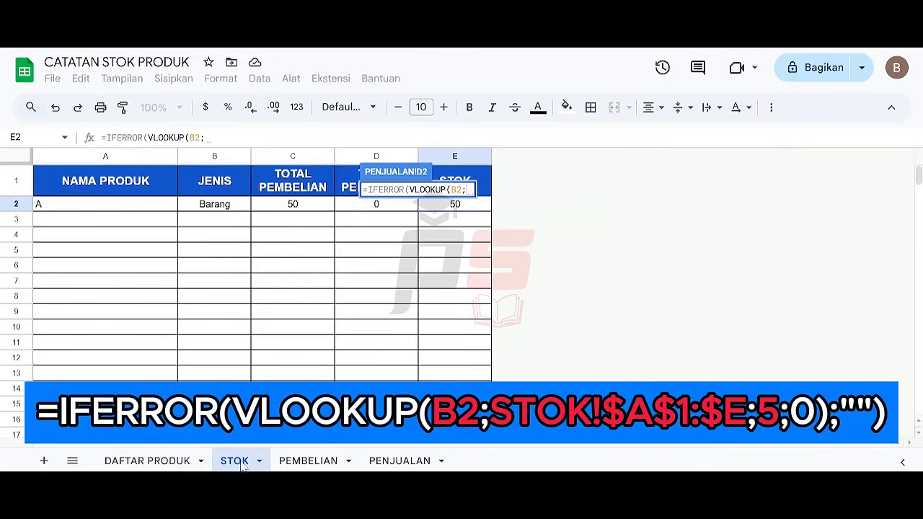
left_click(157, 181)
left_click_drag(201, 191, 469, 240)
left_click(258, 138)
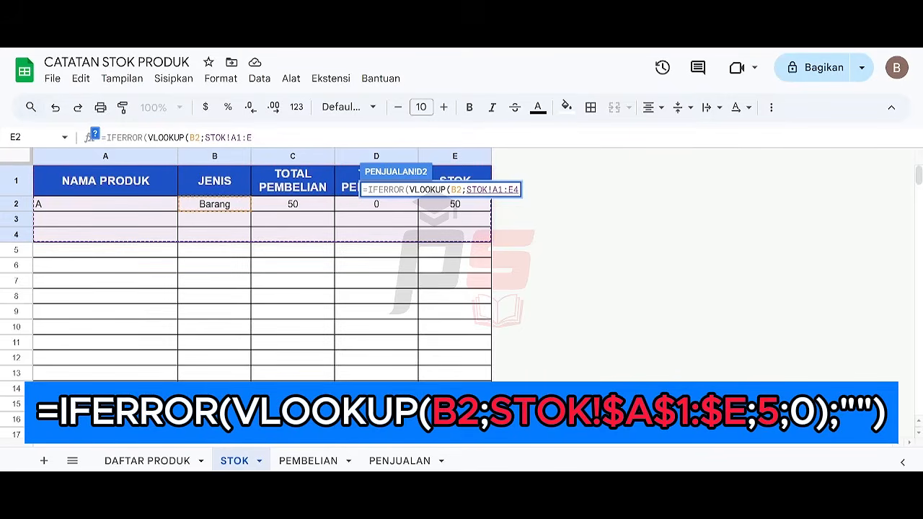
key("BackSpace")
key("F4")
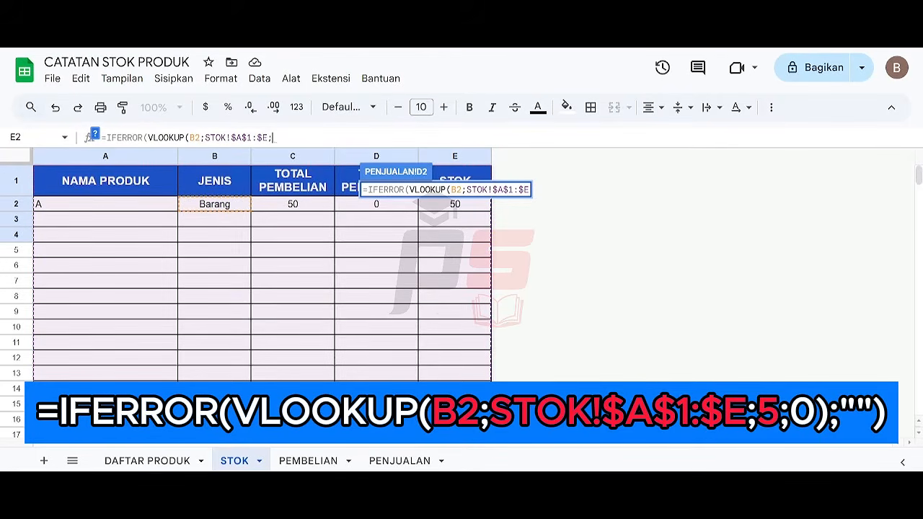
Step: Finish the STOK formula in D2 of PENJUALAN with column index 5, exact match 0 and an empty-text fallback
type(";")
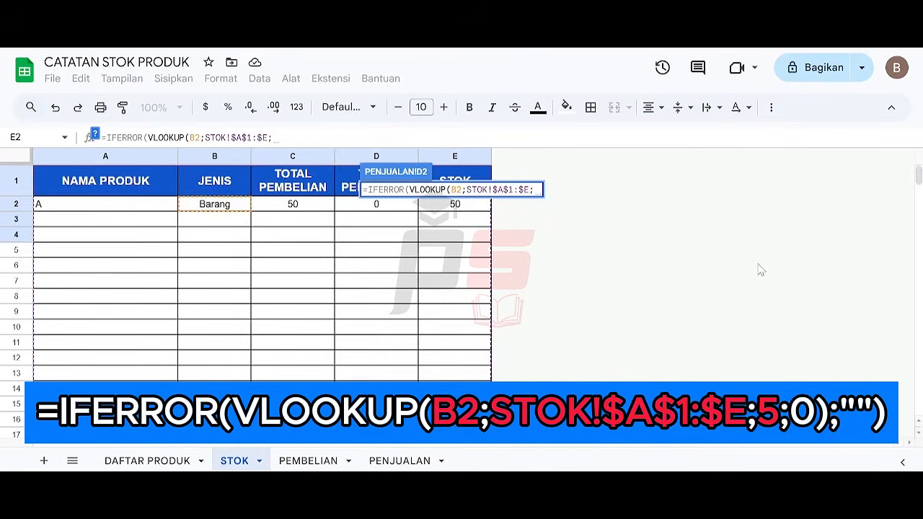
type("5;0)")
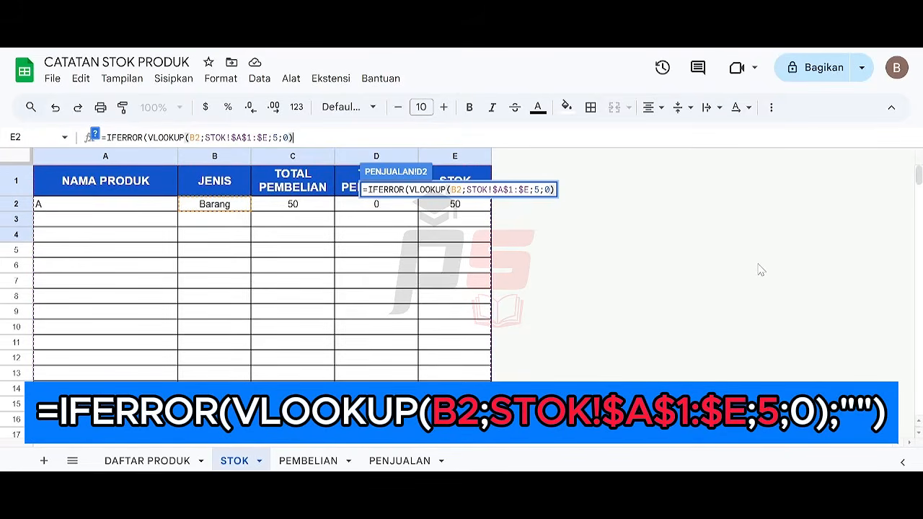
type(";\"\")")
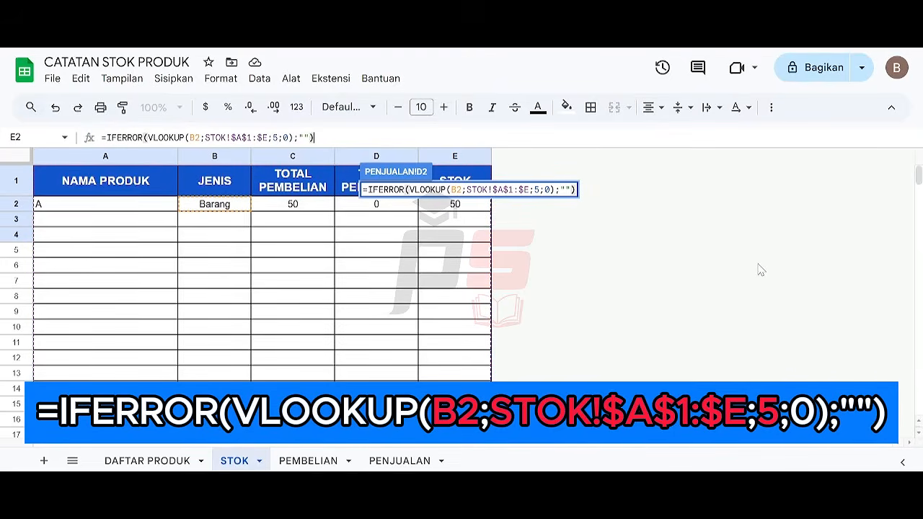
key("Return")
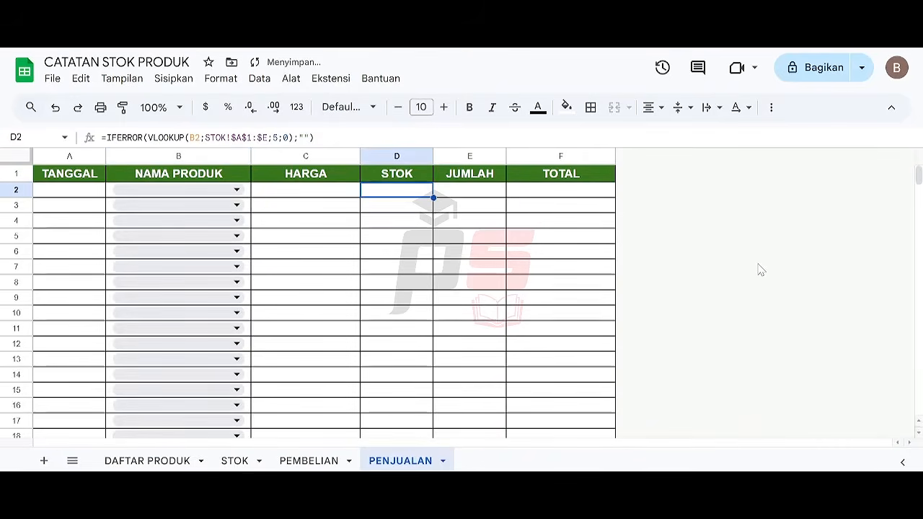
Step: Copy the STOK formula from D2 of the PENJUALAN sheet down to D3:D1000
key("ctrl+c")
key("Down")
key("ctrl+shift+Down")
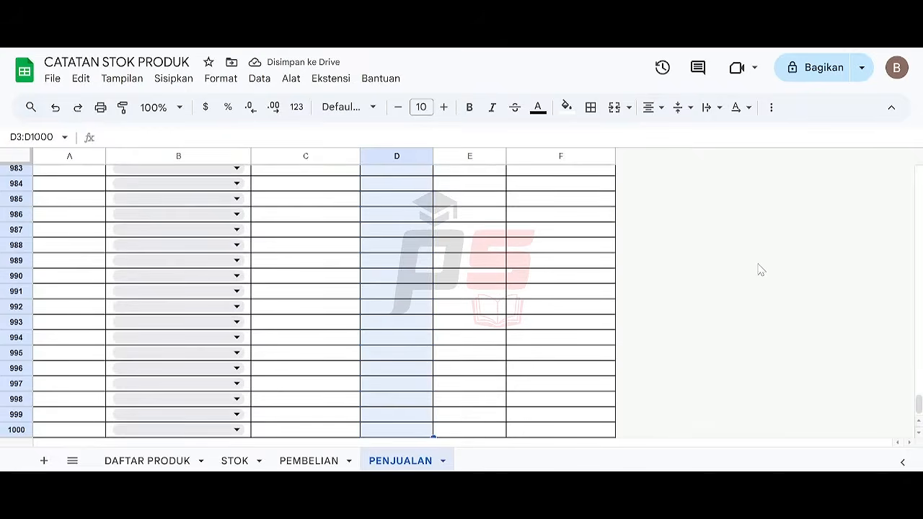
key("ctrl+v")
key("Right")
key("Up")
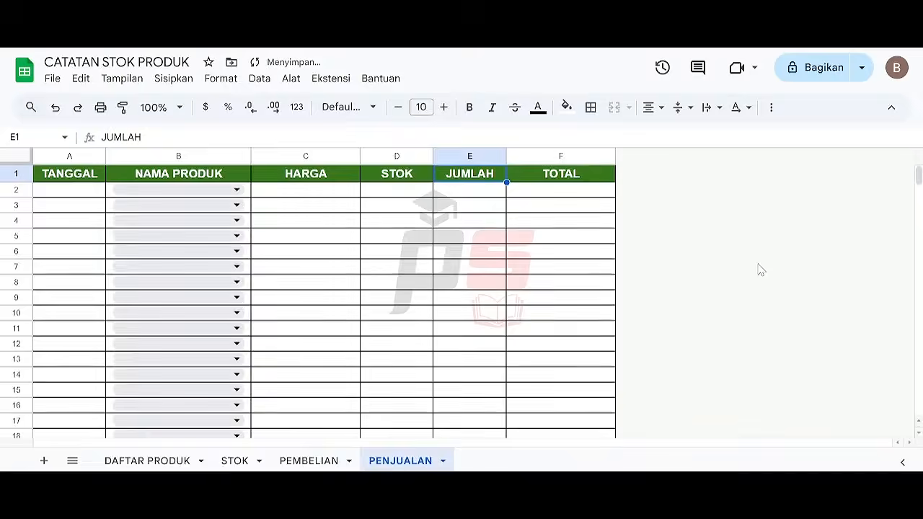
key("Down")
key("Left")
key("Left")
key("Right")
key("Right")
key("Left")
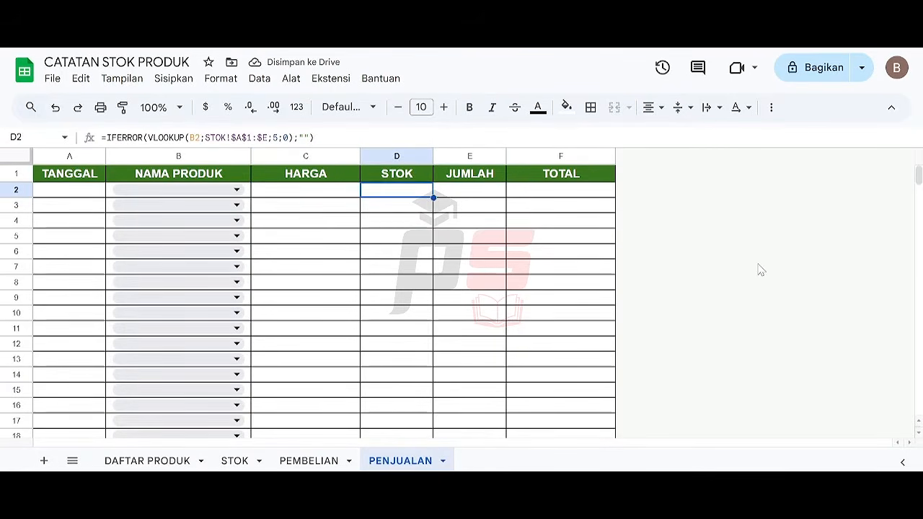
key("Left")
key("Right")
key("Right")
key("Right")
key("Left")
key("Left")
key("Left")
key("Left")
key("Left")
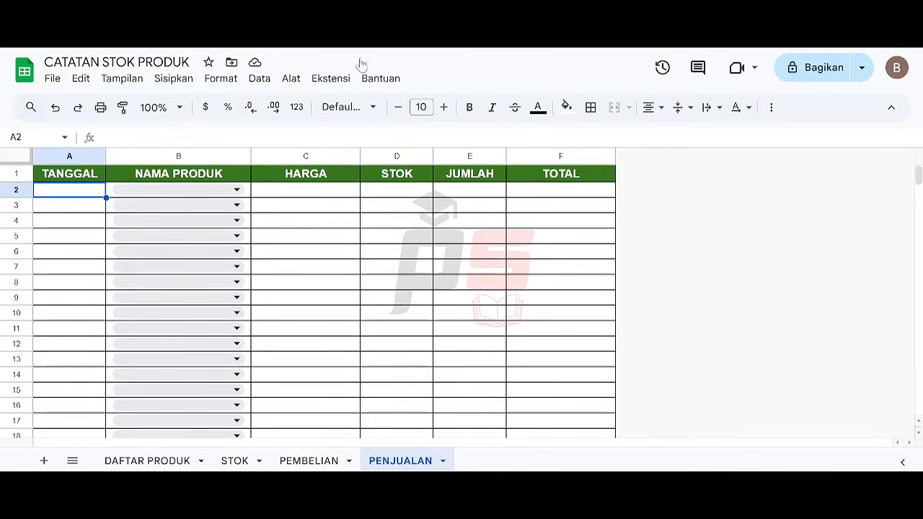
Step: Record a test sale of product A with JUMLAH 25 in row 2 of PENJUALAN and check its stock on the STOK sheet
left_click(236, 190)
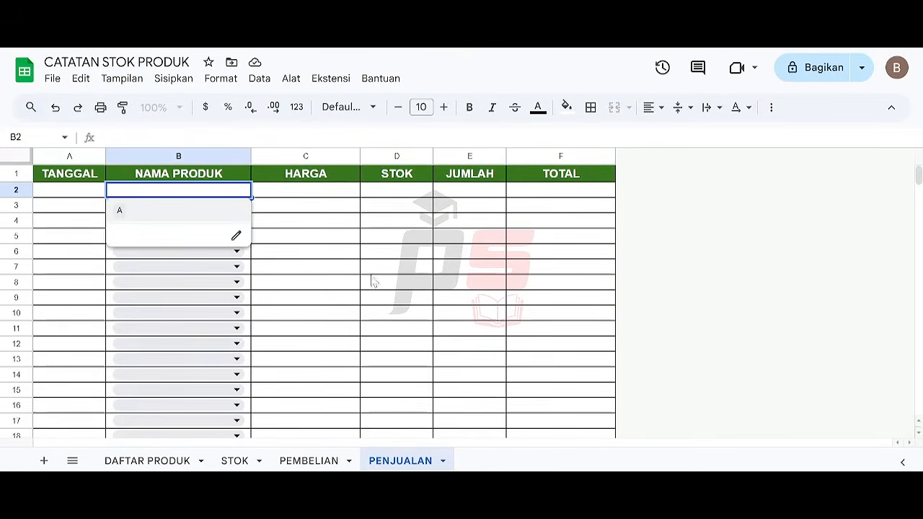
left_click(191, 215)
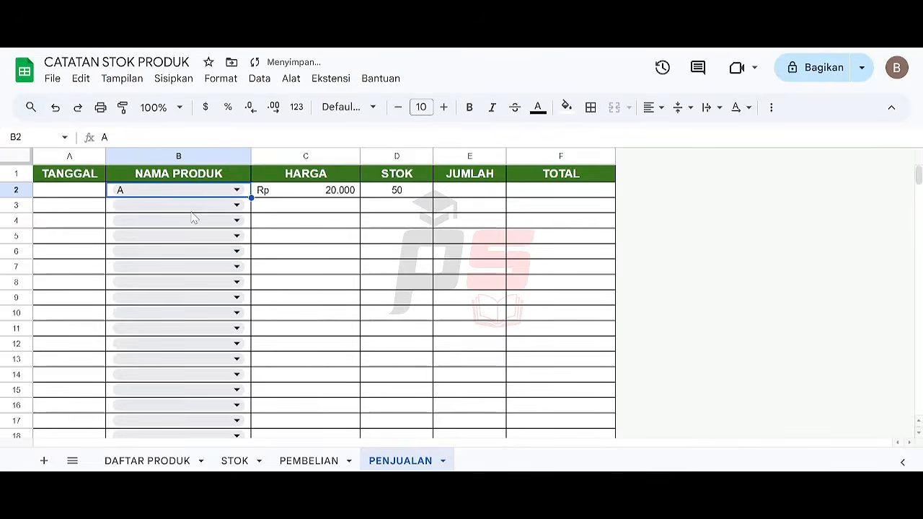
left_click(416, 193)
left_click(457, 196)
type("25")
key("Return")
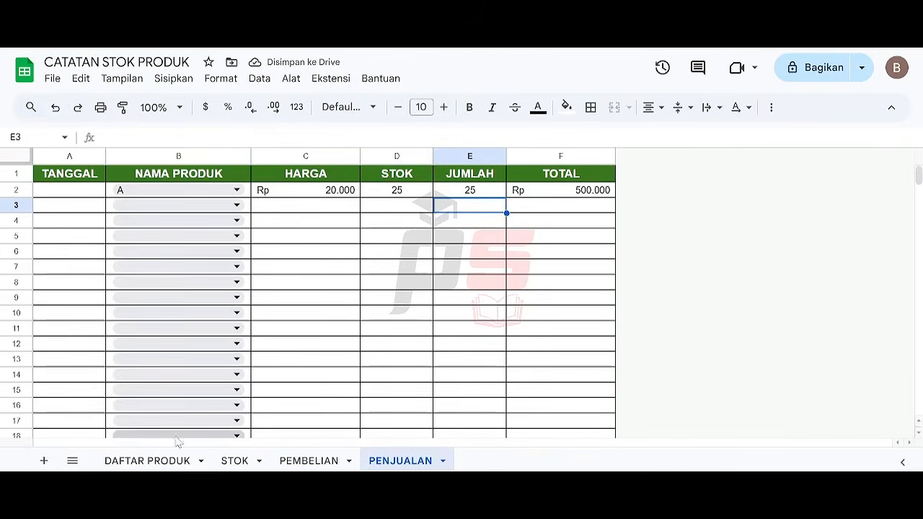
left_click(234, 460)
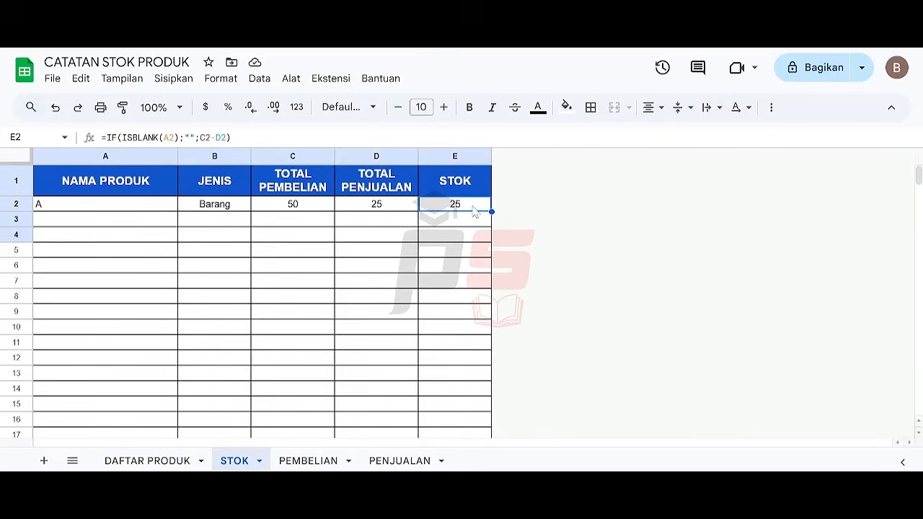
Step: Test product A in B3 of the PEMBELIAN sheet, check the HARGA formula in C3, and clear the product name again
left_click(324, 460)
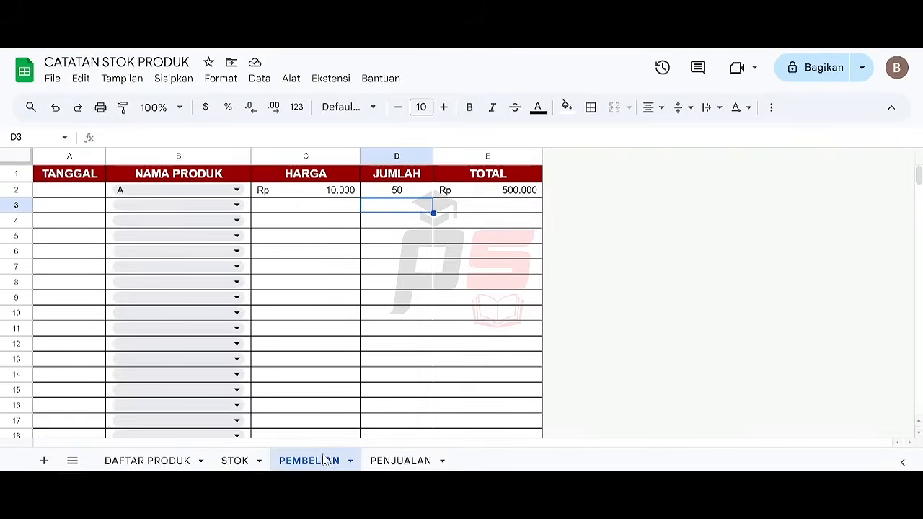
left_click(171, 209)
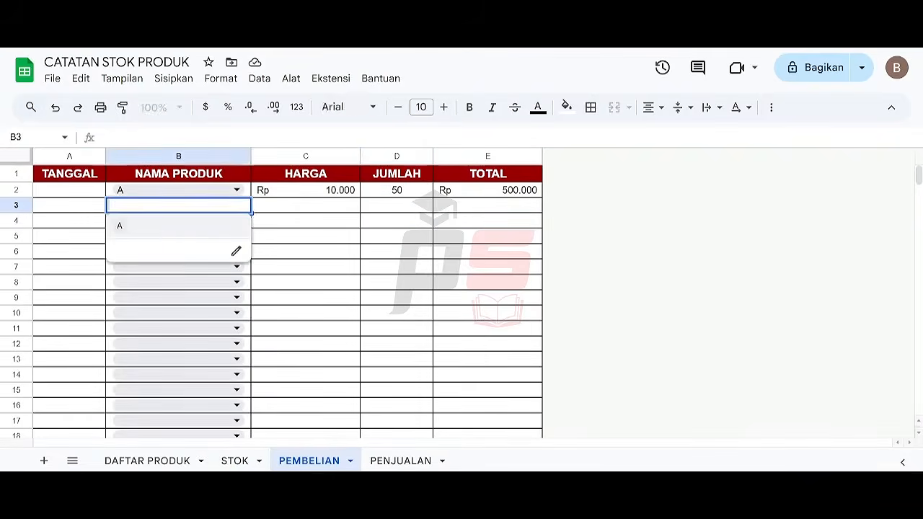
left_click(166, 229)
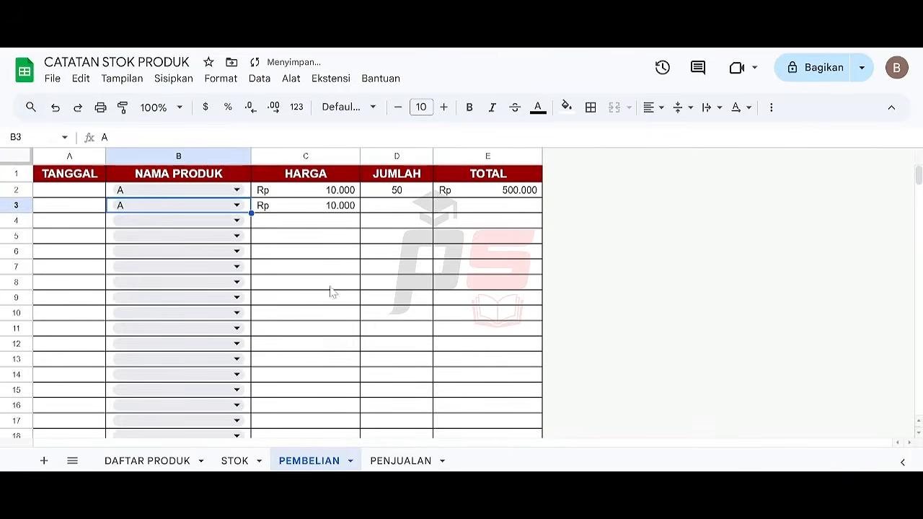
left_click(416, 206)
left_click(411, 194)
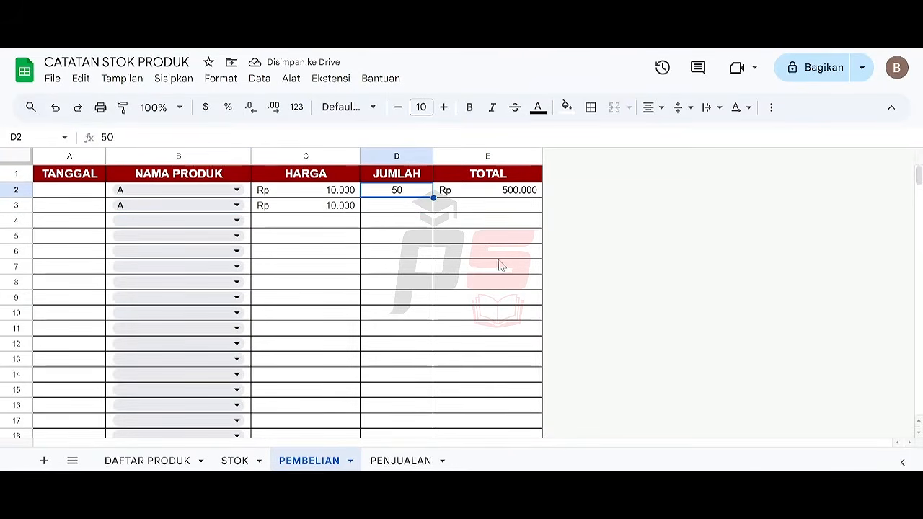
key("Right")
key("Left")
left_click(295, 207)
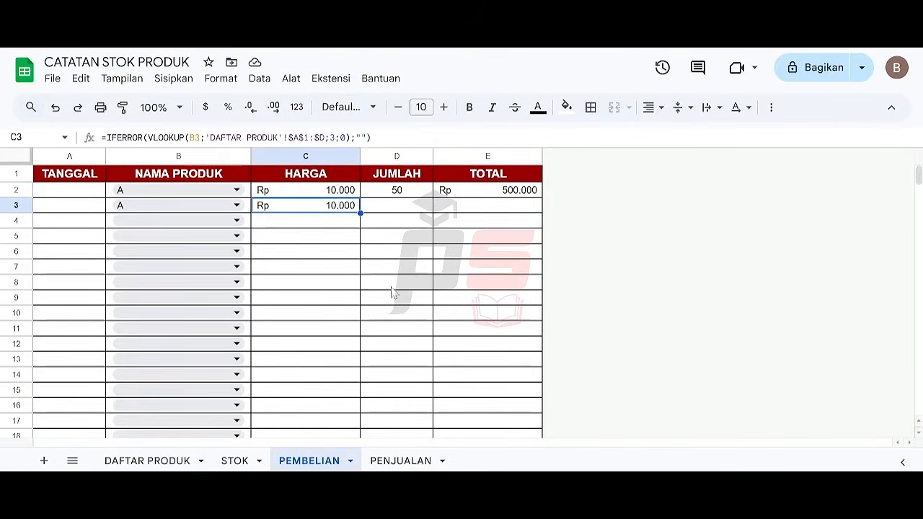
key("Left")
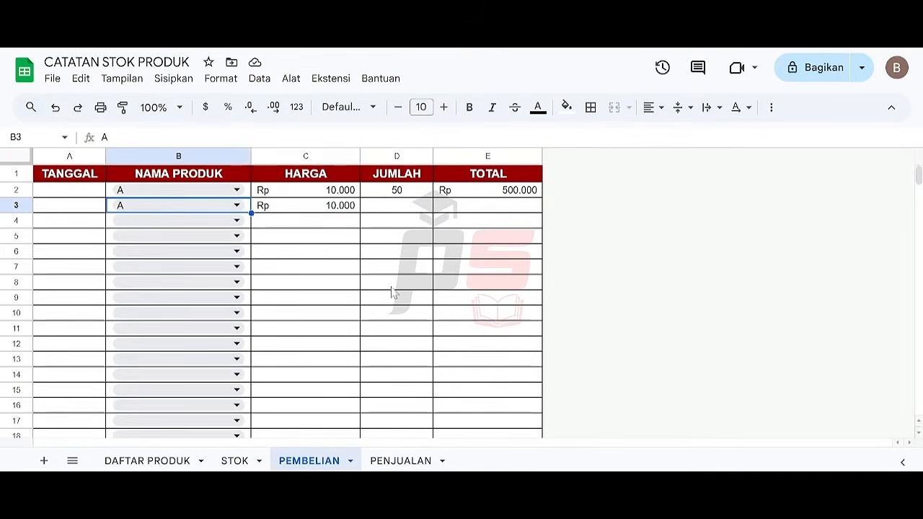
key("Delete")
Step: Test the STOK lookup with product A in B3 of the PENJUALAN sheet and clear the entry again
left_click(387, 466)
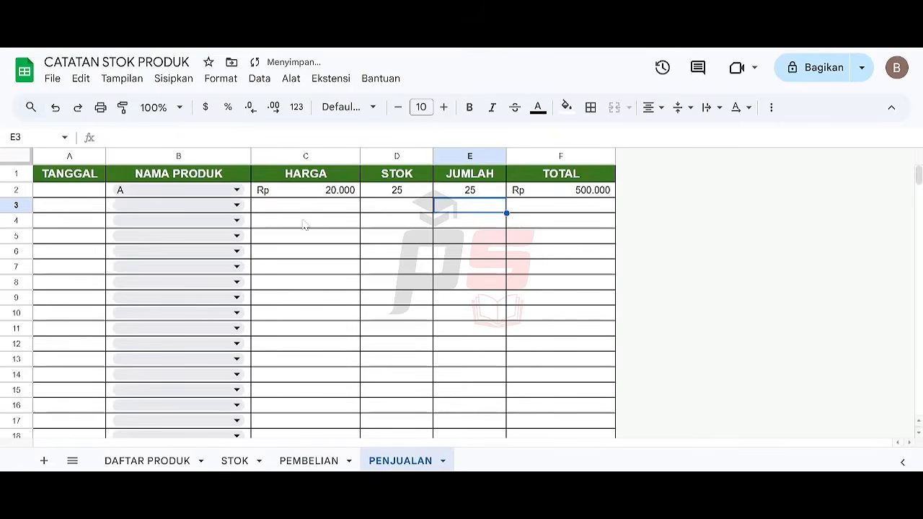
left_click(236, 207)
left_click(213, 237)
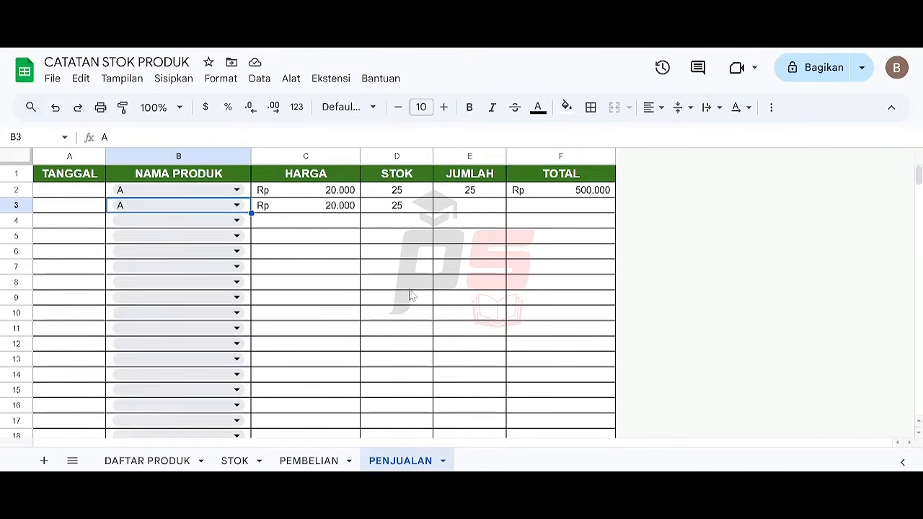
key("Delete")
key("Left")
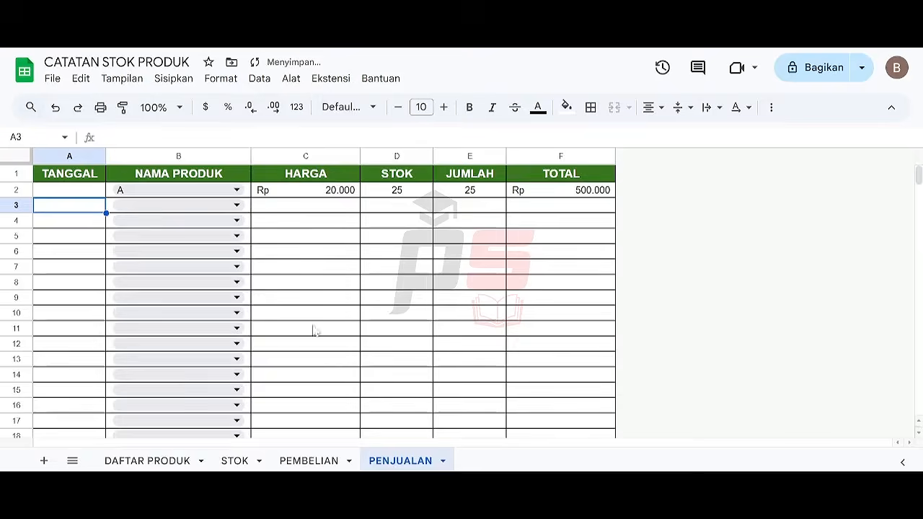
Step: Add product B with JENIS Jasa in row 3 of the DAFTAR PRODUK sheet
left_click(137, 461)
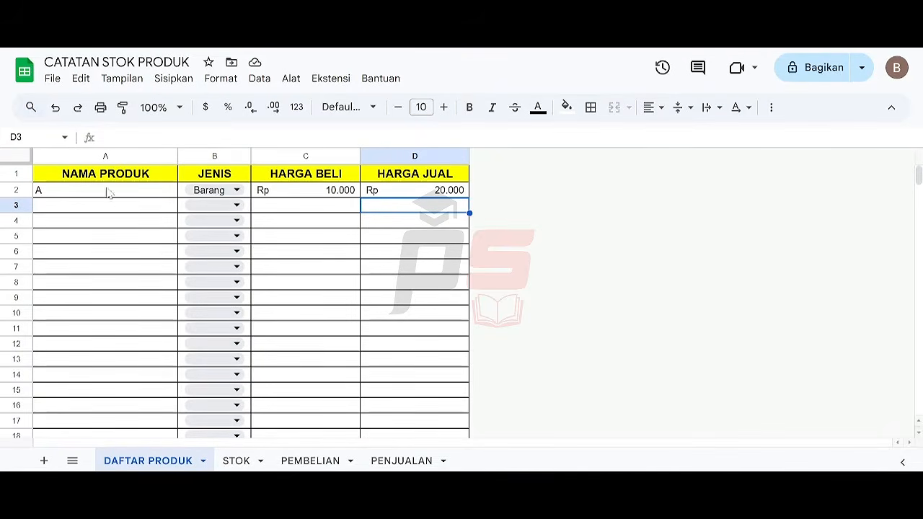
left_click(121, 210)
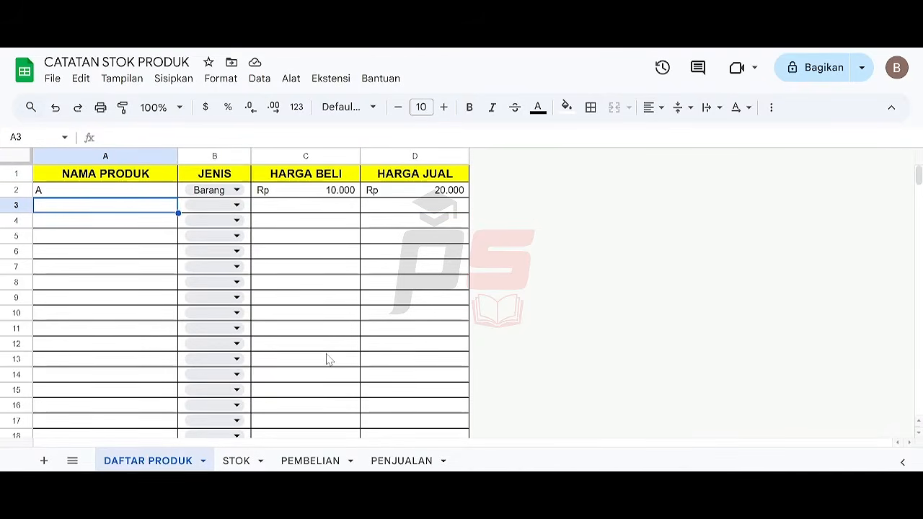
type("B")
key("Tab")
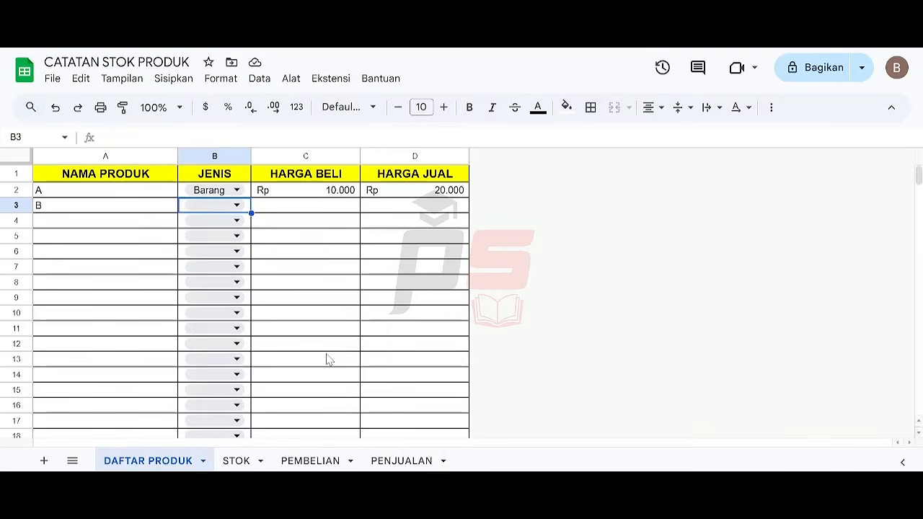
left_click(237, 205)
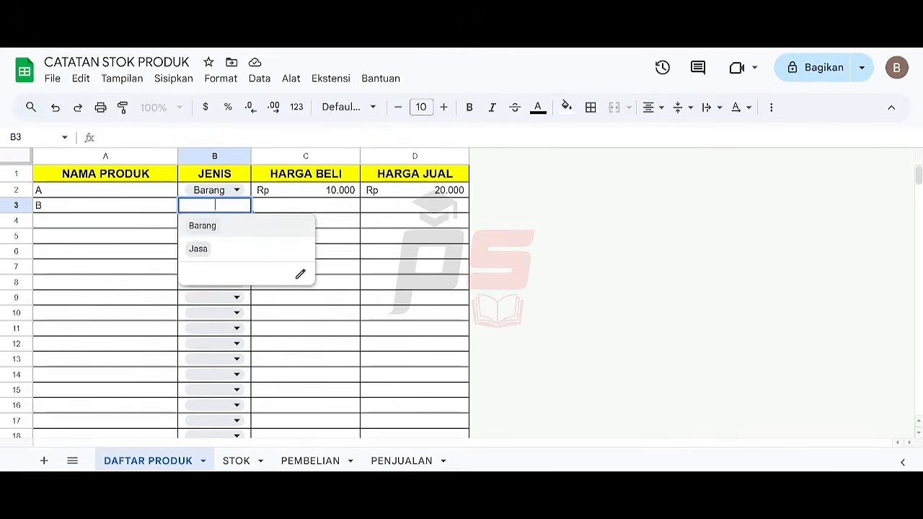
left_click(212, 251)
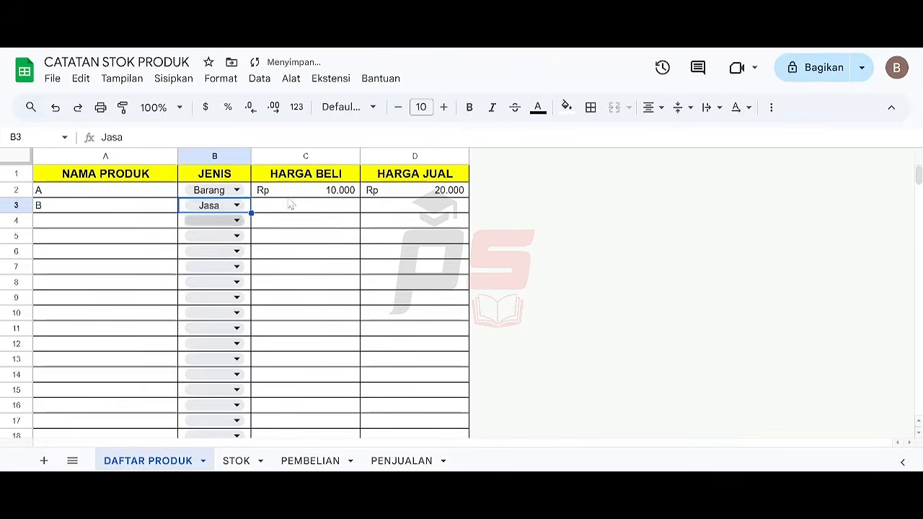
Step: Leave product B's HARGA BELI blank and set its HARGA JUAL to 25.000
left_click(308, 209)
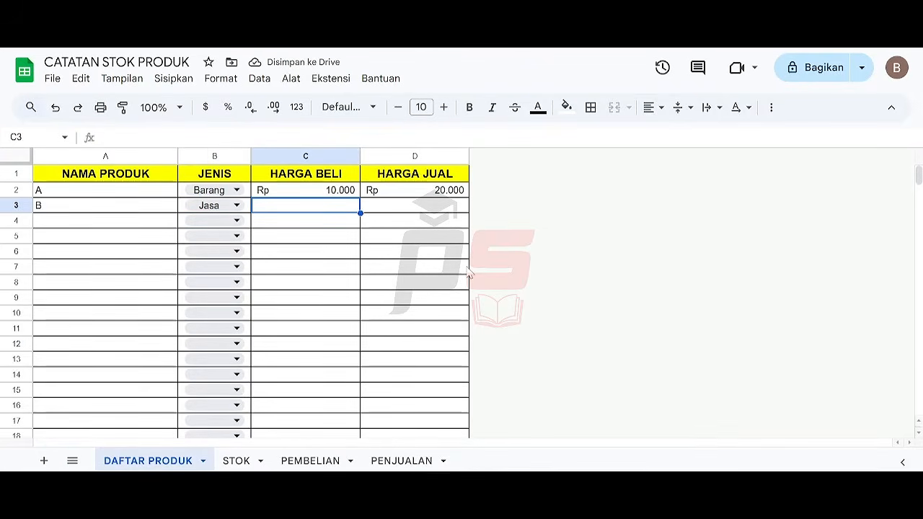
key("Tab")
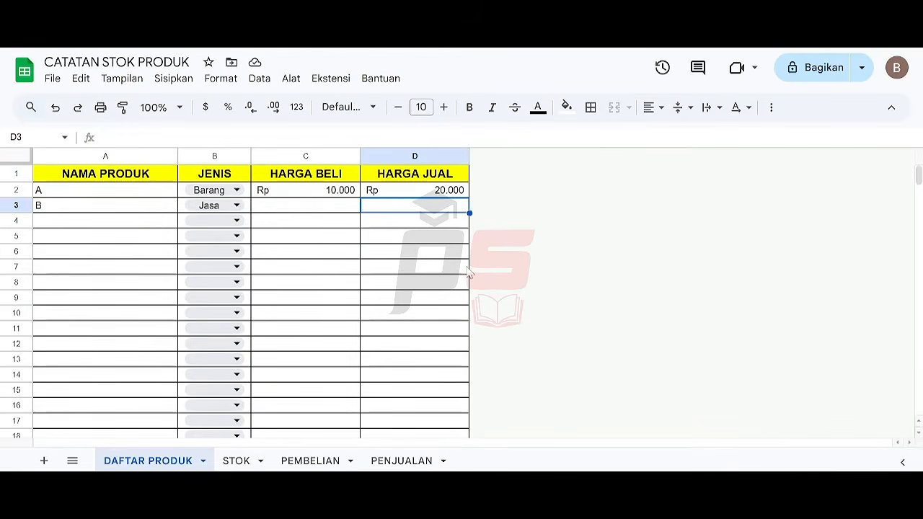
type("25.")
type("000")
key("Return")
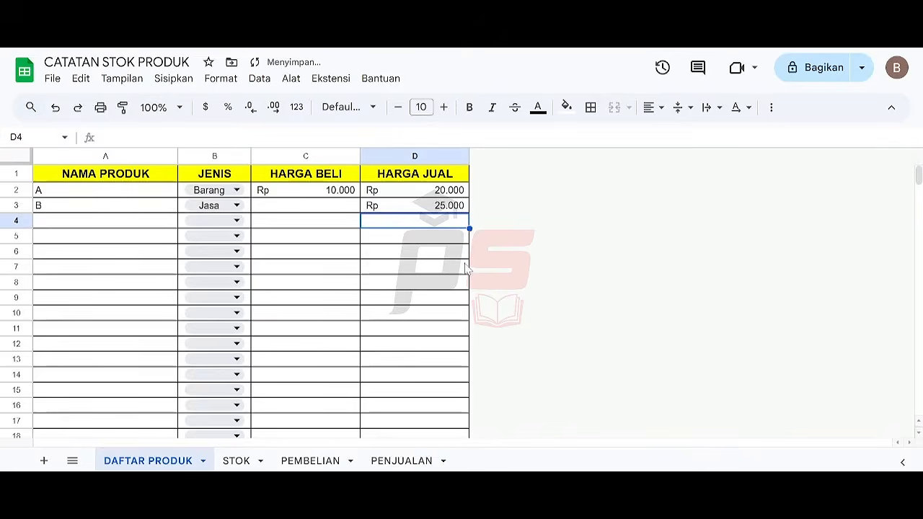
Step: Change the STOK formula in E2 of the STOK sheet to =IF(B2="Jasa";"-";IF(ISBLANK(A2);"";C2-D2))
left_click(245, 466)
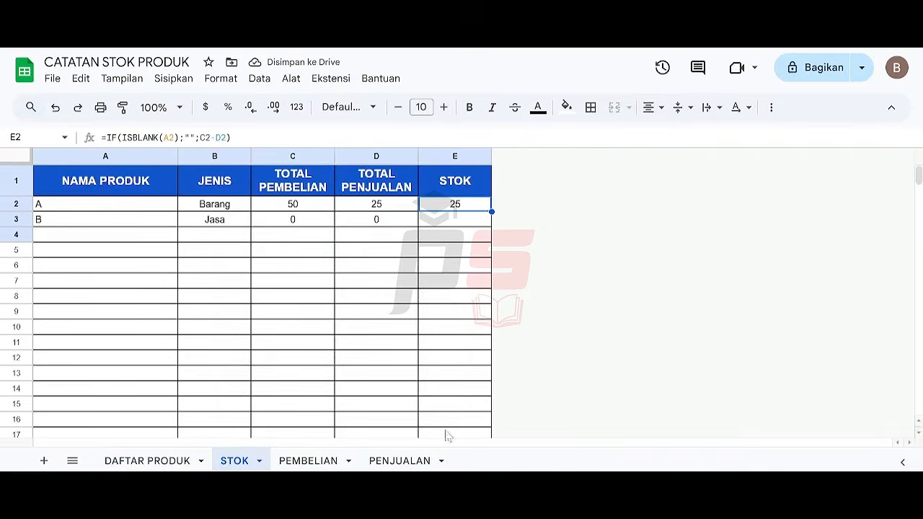
left_click(468, 224)
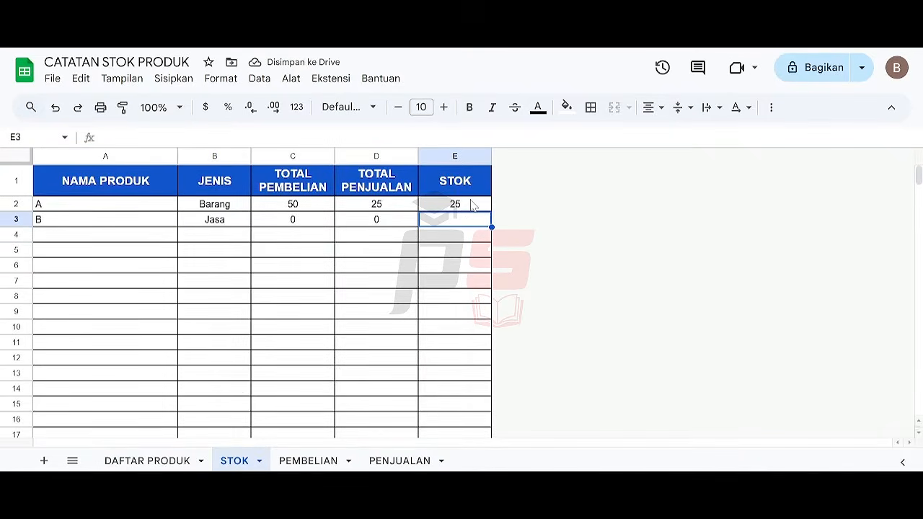
left_click(470, 203)
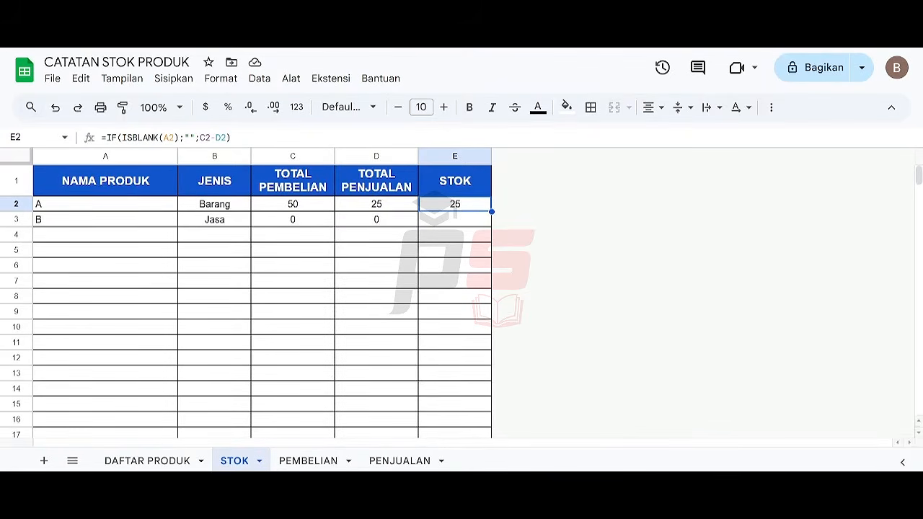
left_click(105, 137)
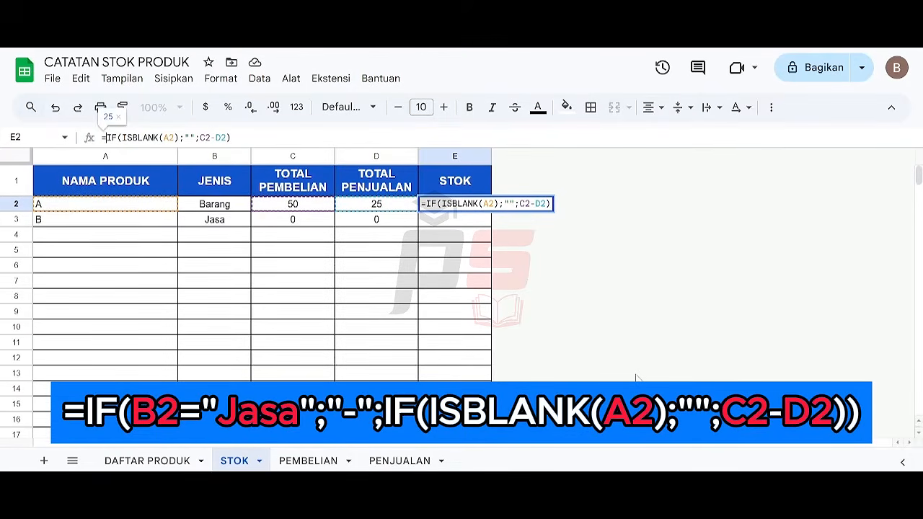
type("IF(")
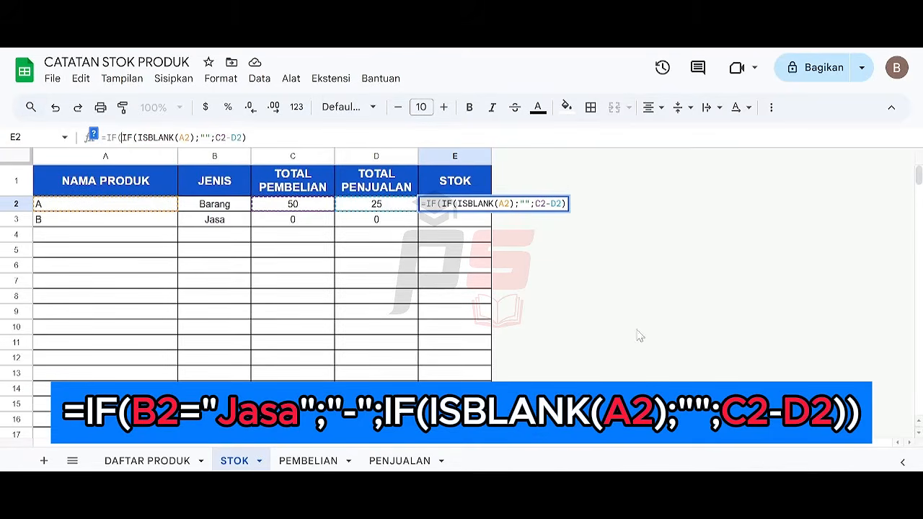
left_click(222, 210)
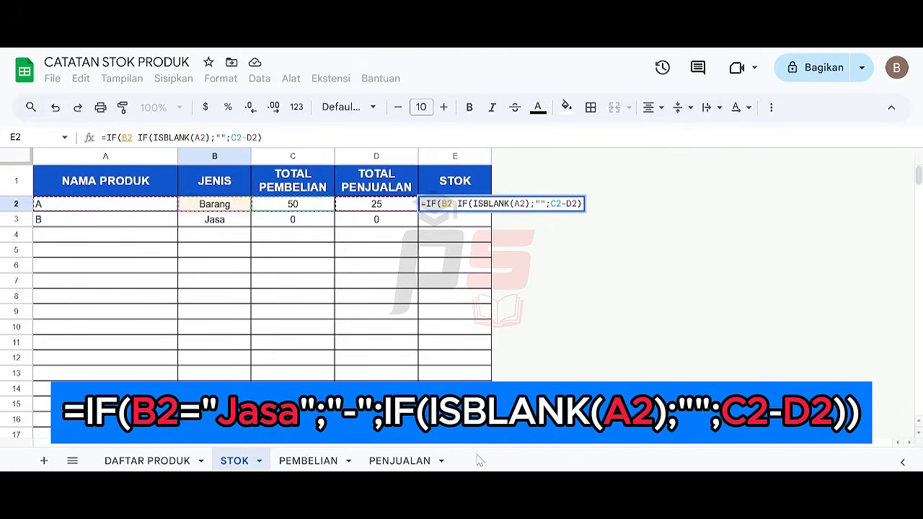
type("=\"Jasa\"")
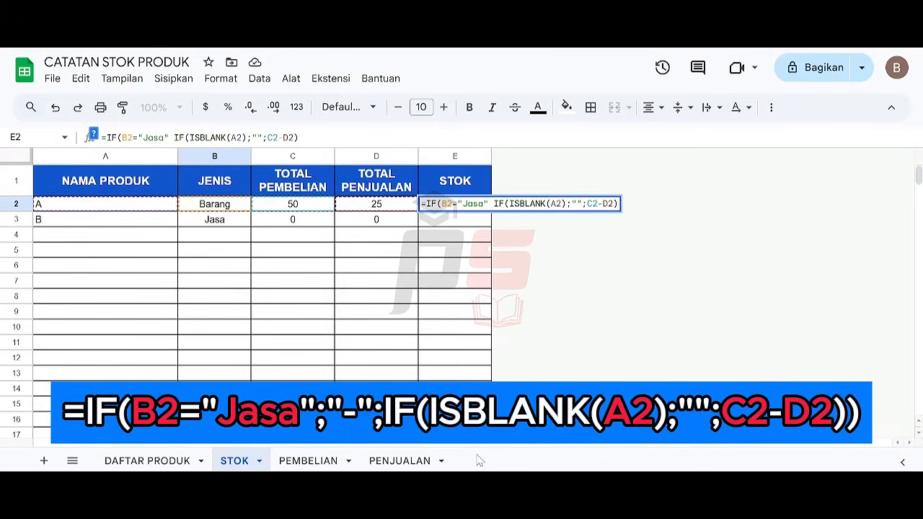
type(";")
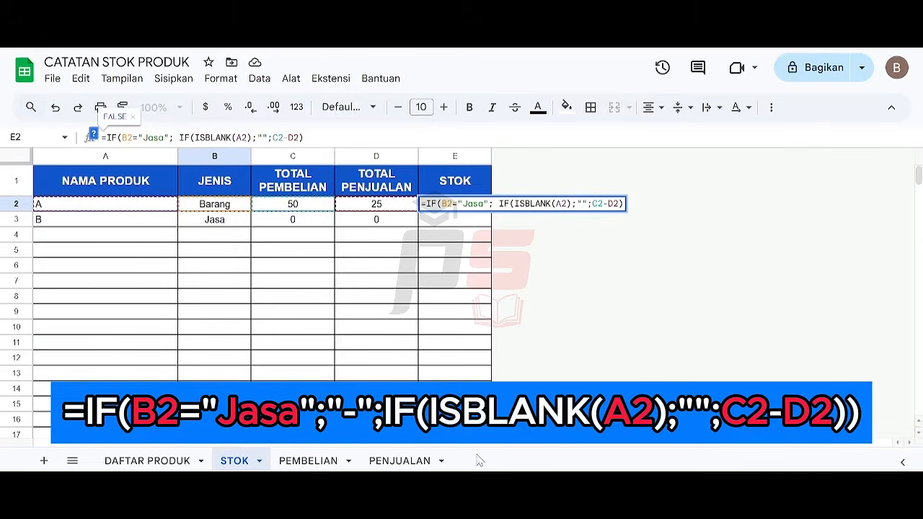
type("\"-")
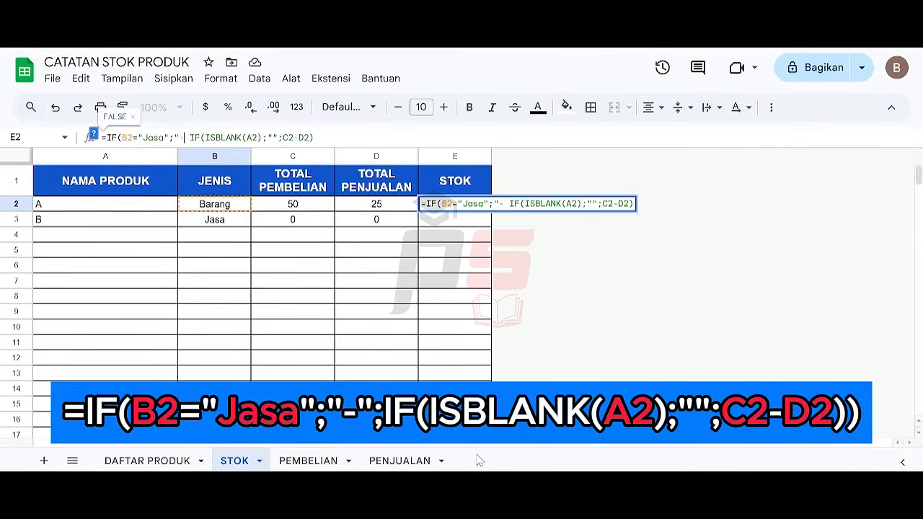
type("\";")
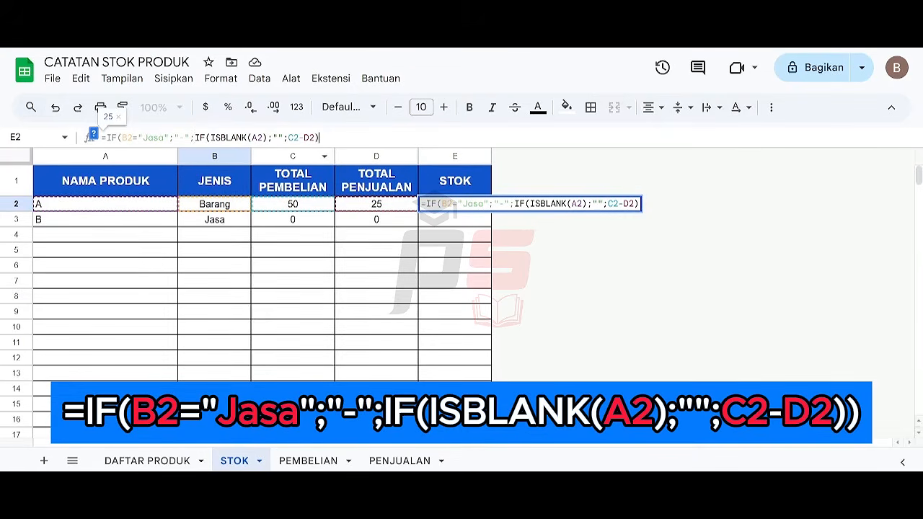
key("Return")
Step: Copy the E2 formula down to E3:E1000 in the STOK sheet and check row 3
key("Up")
key("Down")
key("Up")
key("ctrl+c")
key("Down")
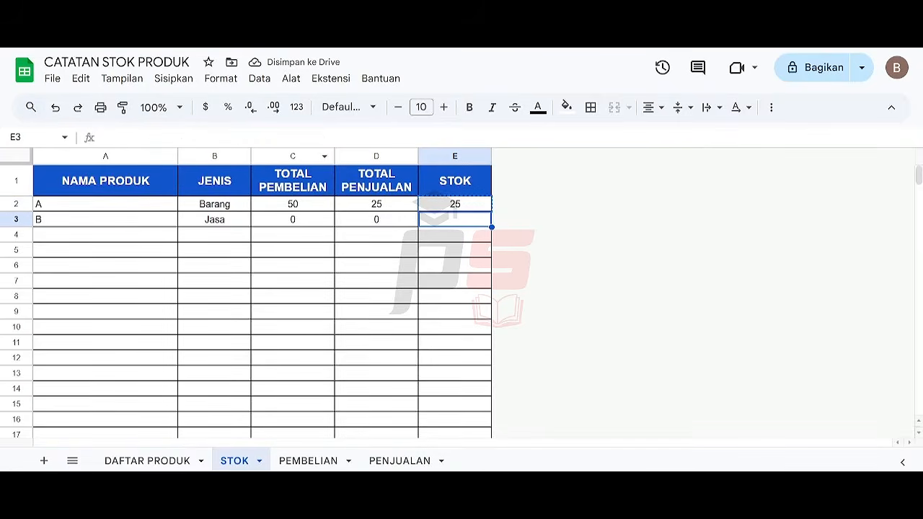
key("ctrl+shift+Down")
key("ctrl+v")
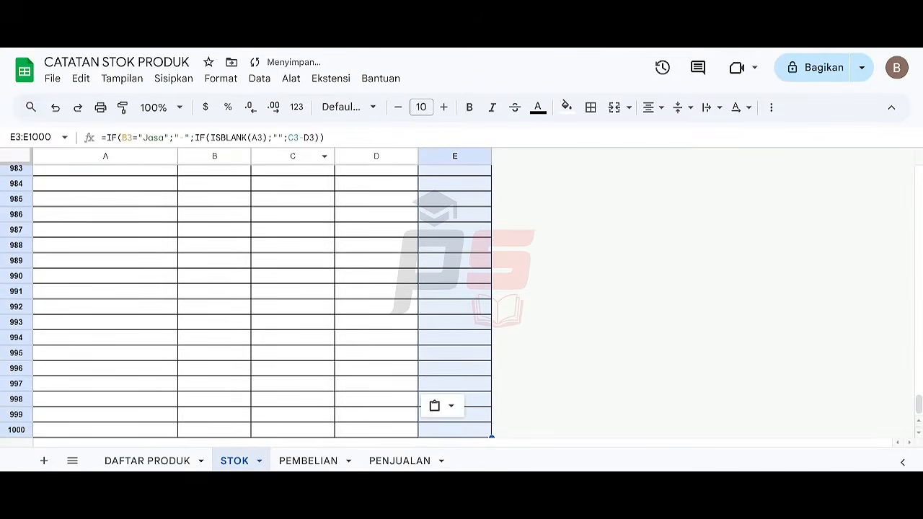
key("Left")
scroll(246, 289, "up", 1)
key("Right")
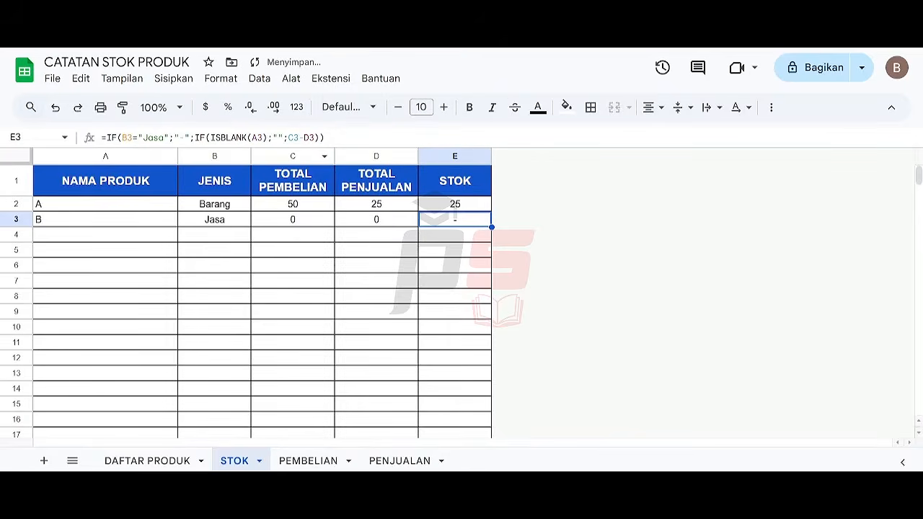
key("Left")
key("Right")
key("Left")
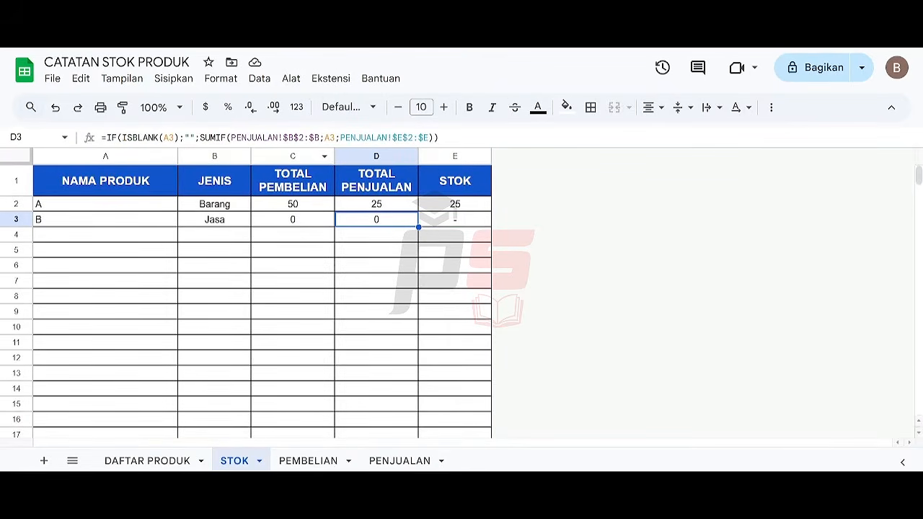
Step: Enter a test sale of product B with JUMLAH 3 in row 3 of the PENJUALAN sheet
left_click(403, 461)
left_click(236, 208)
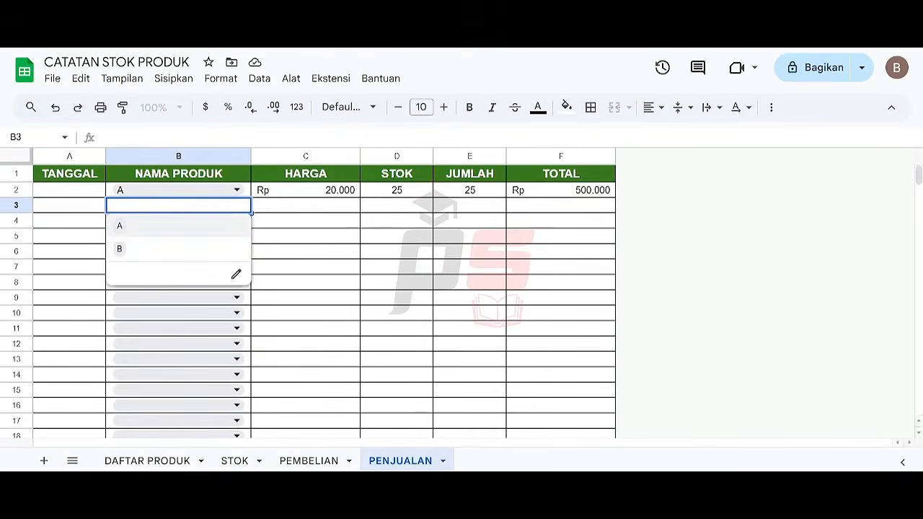
left_click(165, 254)
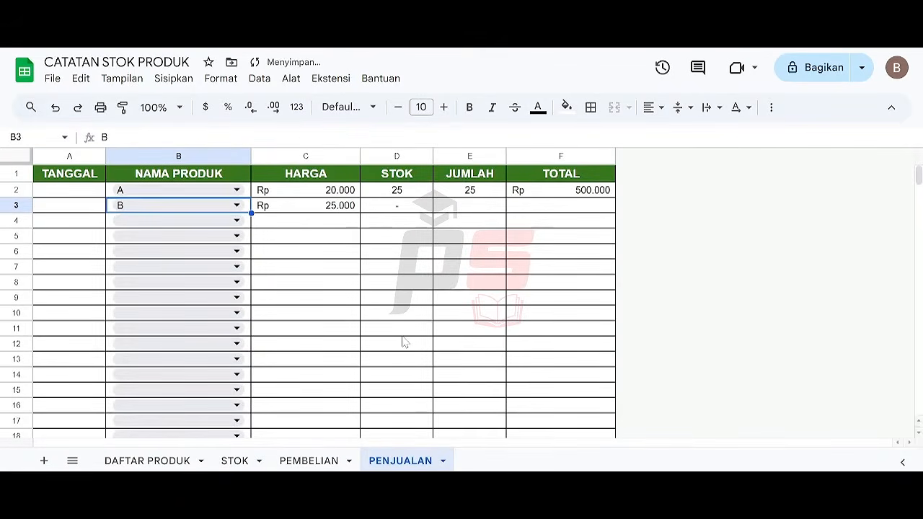
left_click(485, 208)
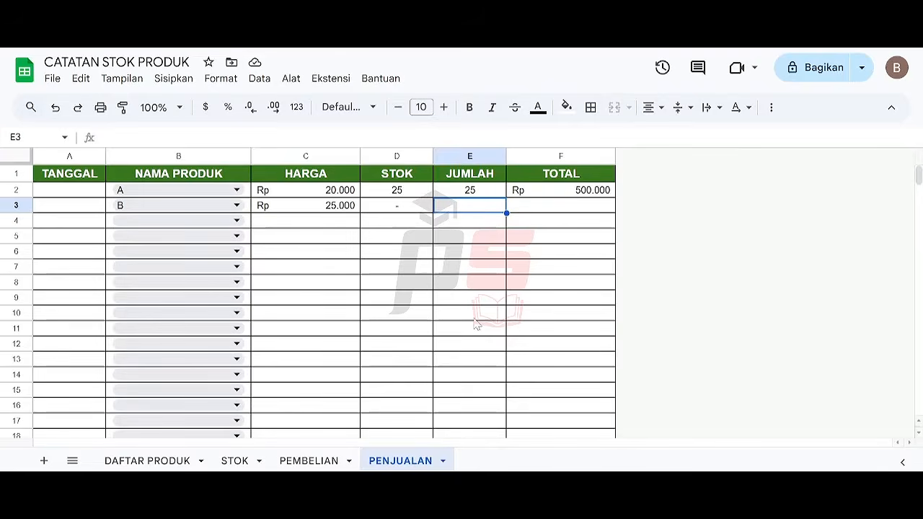
type("3")
key("Return")
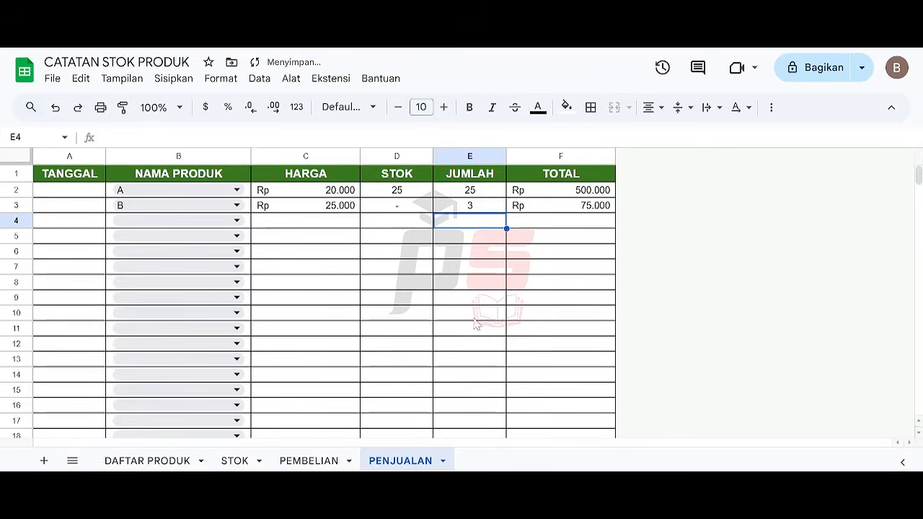
Step: Check the TOTAL PEMBELIAN, TOTAL PENJUALAN and STOK cells for products A and B in the STOK sheet
left_click(234, 462)
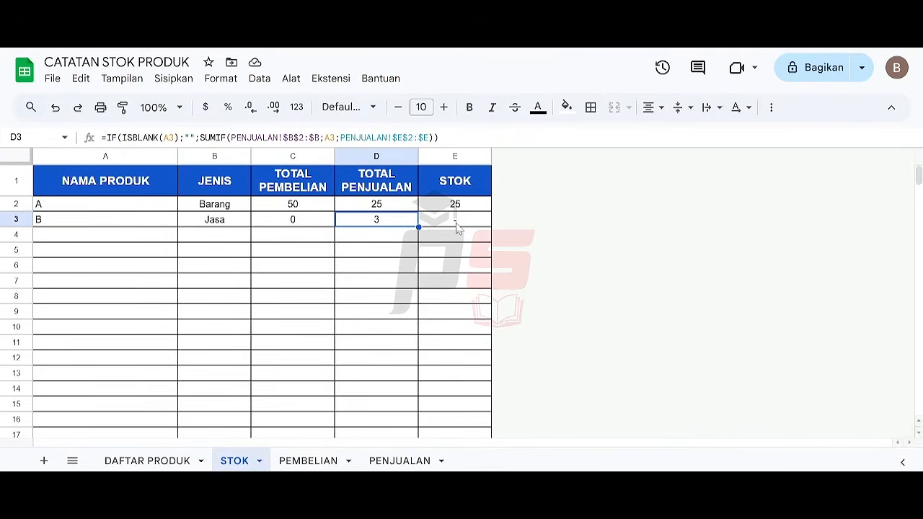
left_click(161, 463)
left_click(234, 462)
left_click(316, 218)
left_click(318, 207)
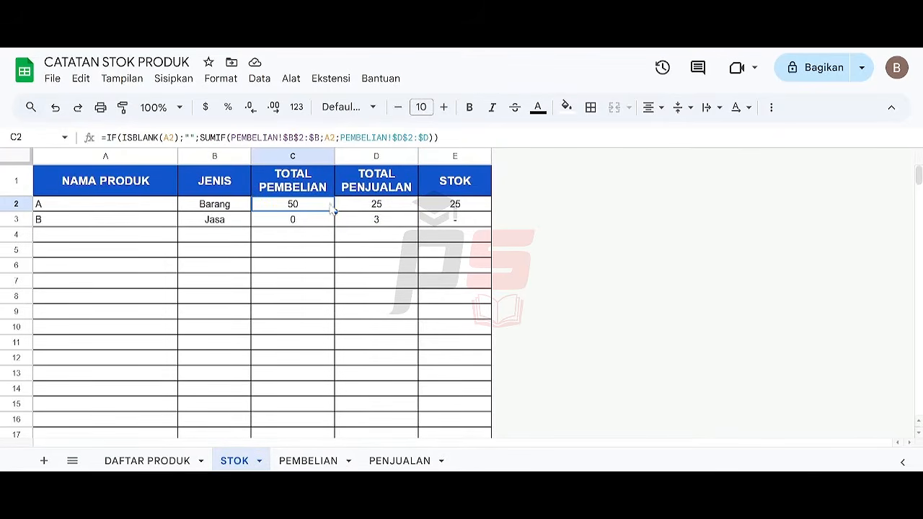
left_click(376, 209)
left_click(398, 225)
left_click(442, 206)
left_click(447, 223)
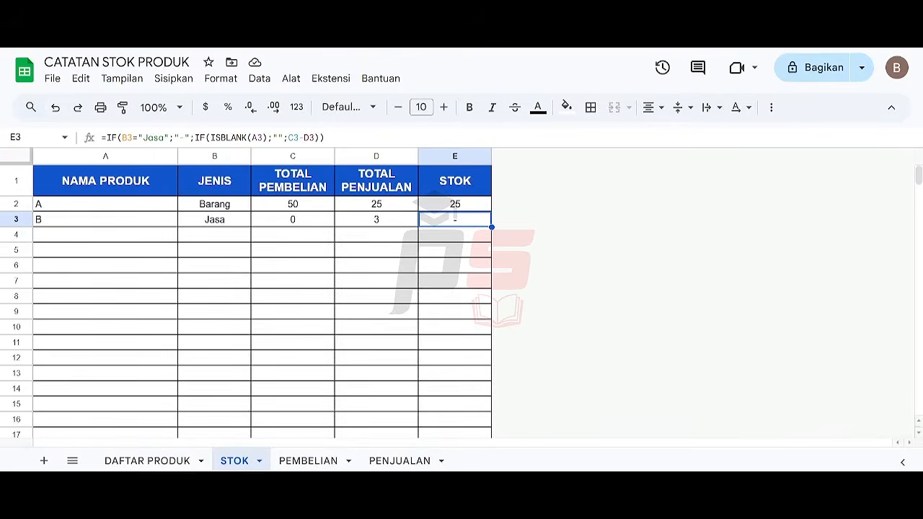
Step: Clear the sample purchase's NAMA PRODUK and JUMLAH in row 2 of the PEMBELIAN sheet, keeping the formulas
left_click(303, 461)
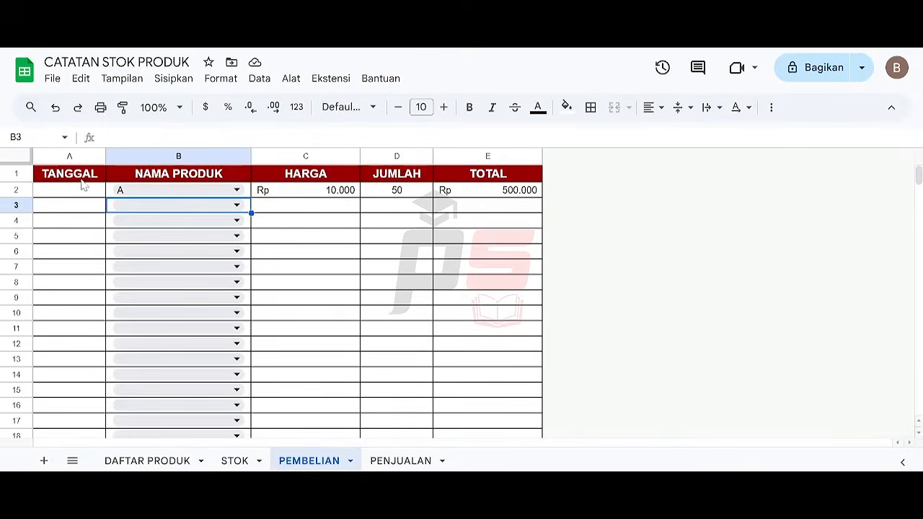
key("Up")
key("shift+Right")
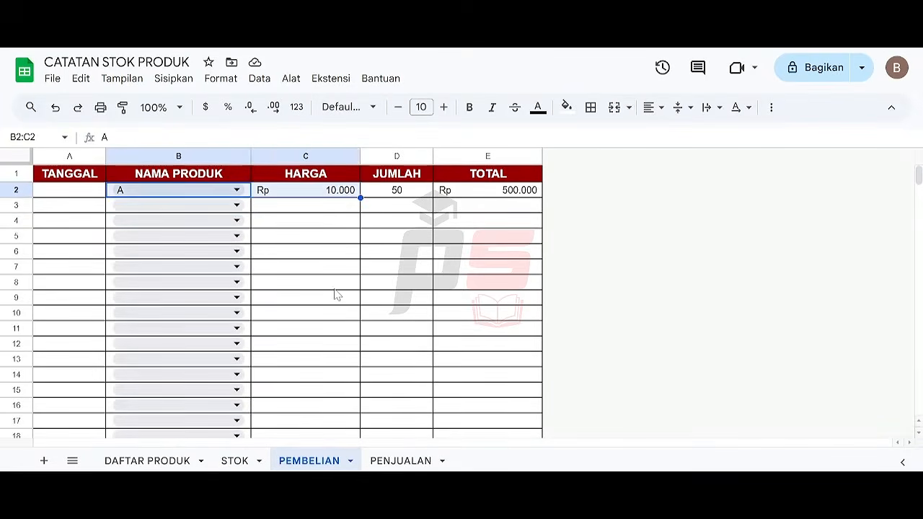
key("Left")
key("Right")
key("Right")
key("Right")
key("Left")
key("Left")
key("ctrl+shift+Down")
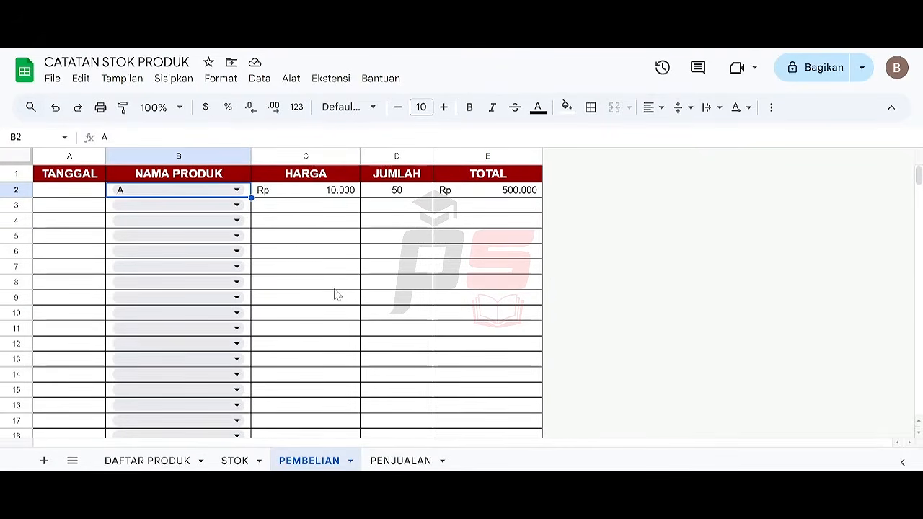
key("Delete")
key("Right")
key("Right")
key("Delete")
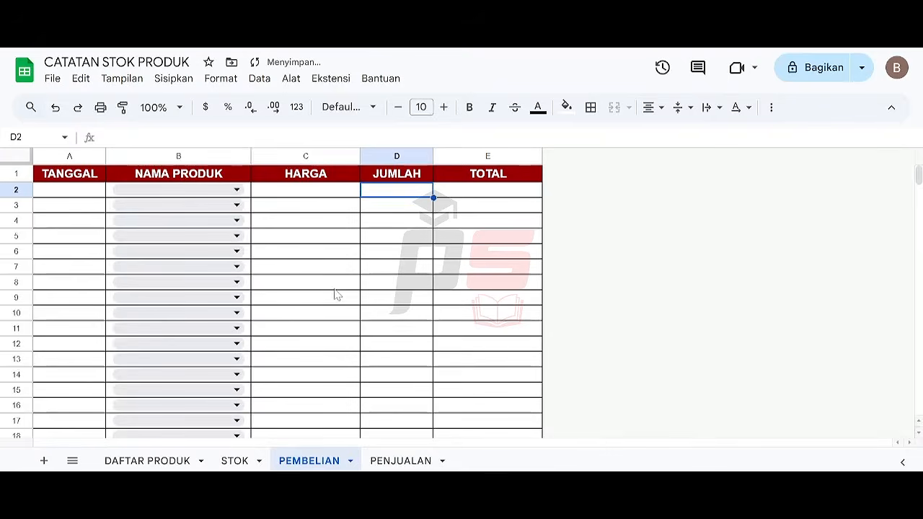
key("Down")
Step: Clear the sample NAMA PRODUK entries in B2:B3 and JUMLAH entries in E2:E3 of the PENJUALAN sheet
left_click(401, 461)
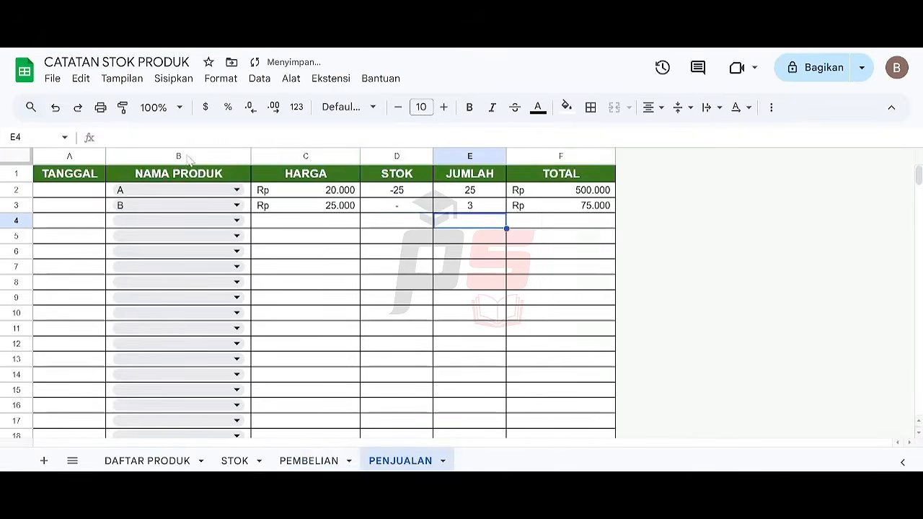
left_click(101, 192)
left_click(112, 193)
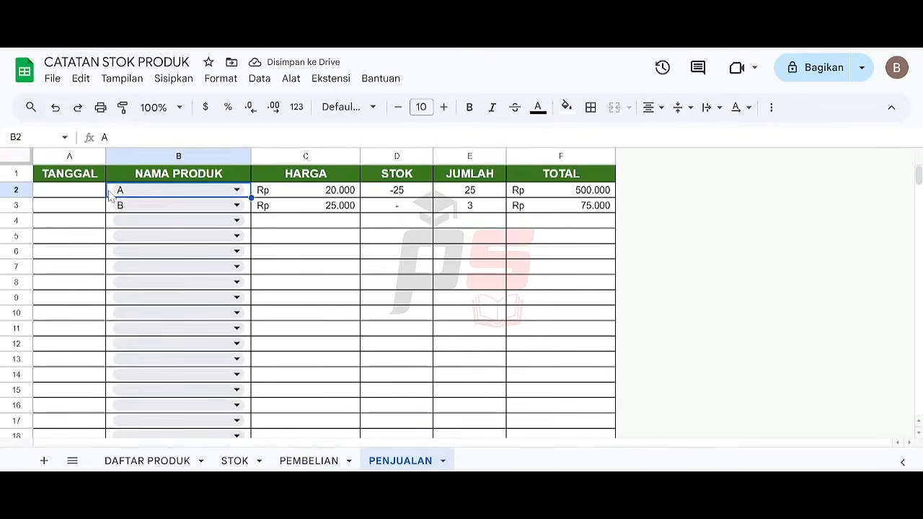
key("shift+Down")
key("Delete")
key("Right")
key("Right")
key("Right")
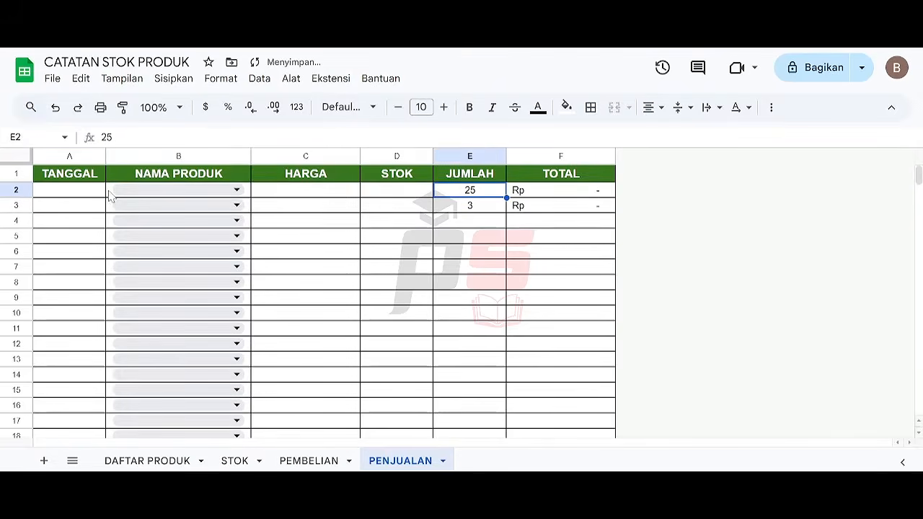
key("shift+Down")
key("Delete")
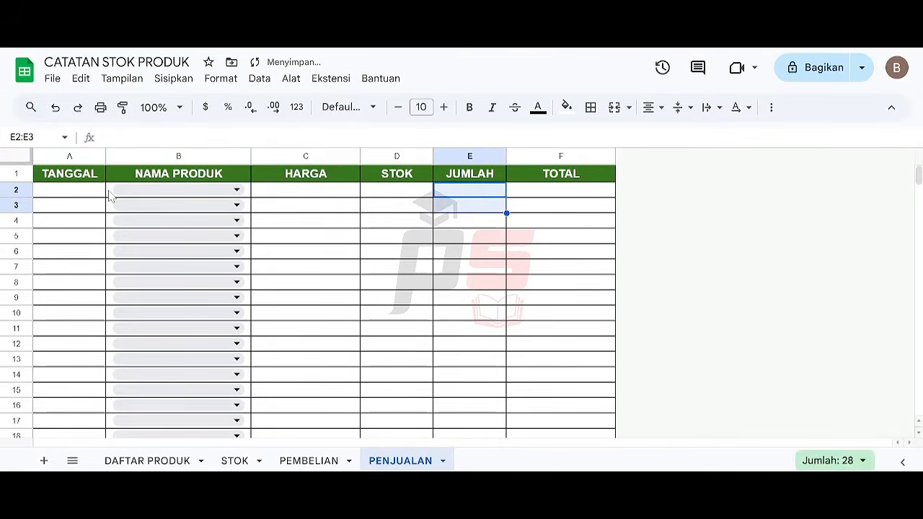
key("Left")
key("Left")
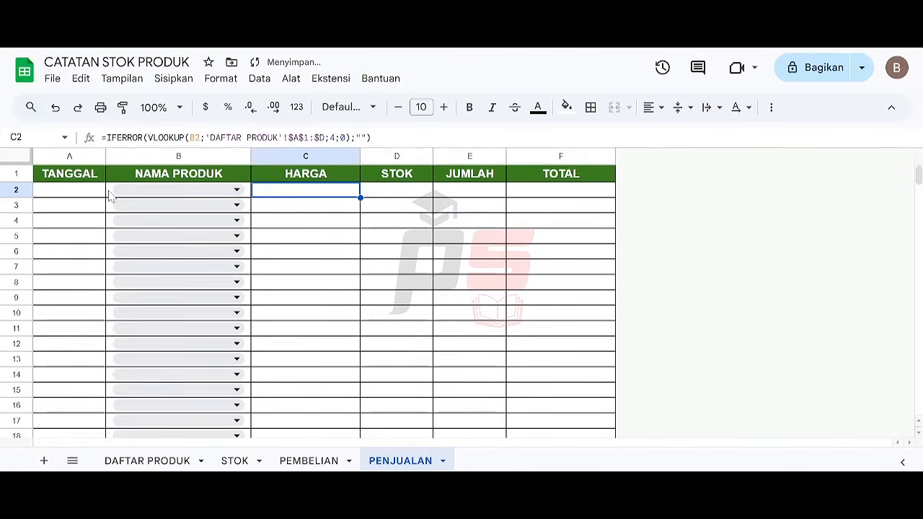
Step: Clear the sample products from A2:D3 of the DAFTAR PRODUK sheet and check the STOK sheet
left_click(240, 462)
left_click(142, 460)
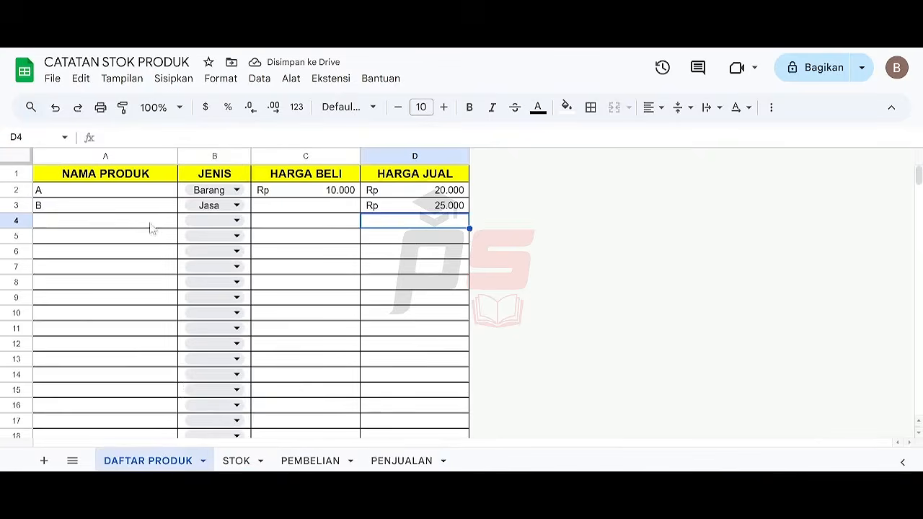
left_click(133, 192)
key("shift+Right")
key("shift+Right")
key("shift+Right")
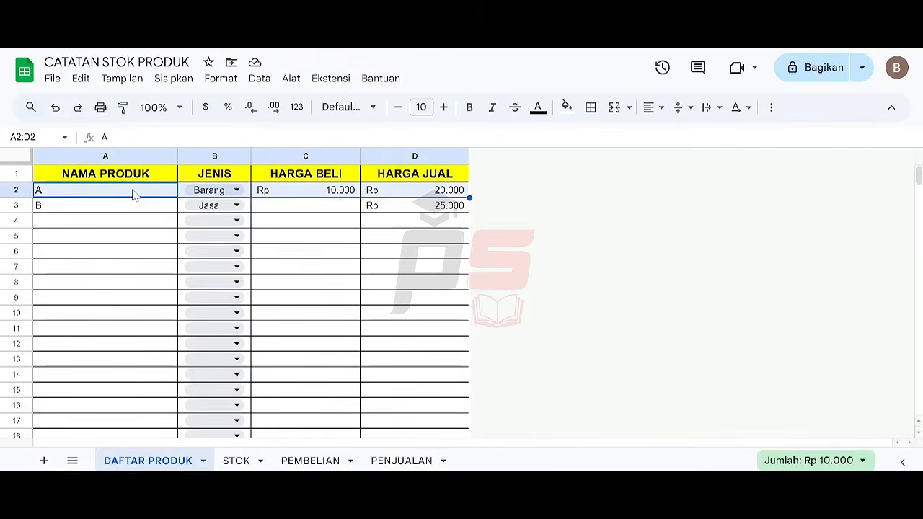
key("shift+Down")
key("Delete")
key("Up")
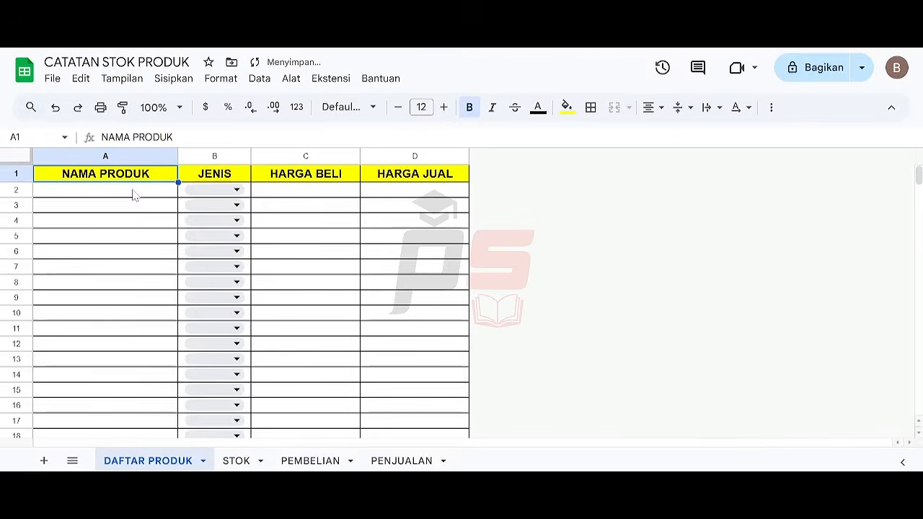
left_click(234, 460)
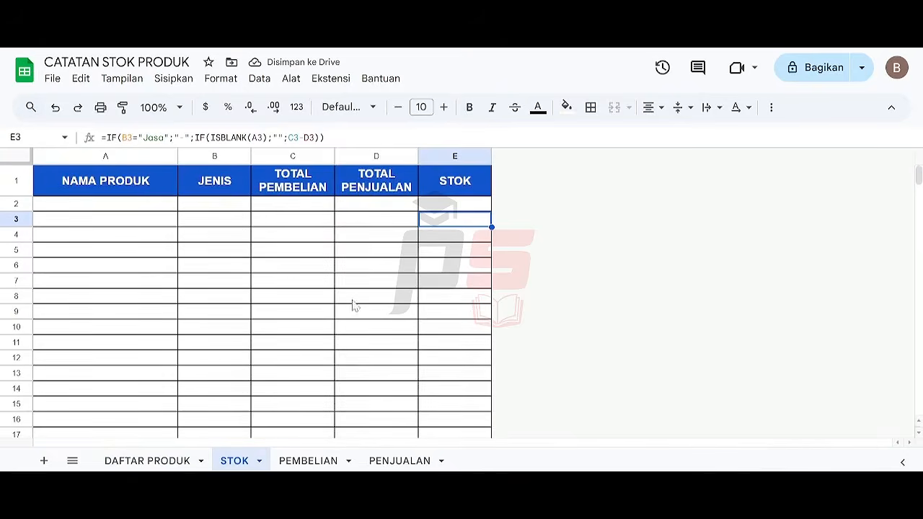
left_click(134, 179)
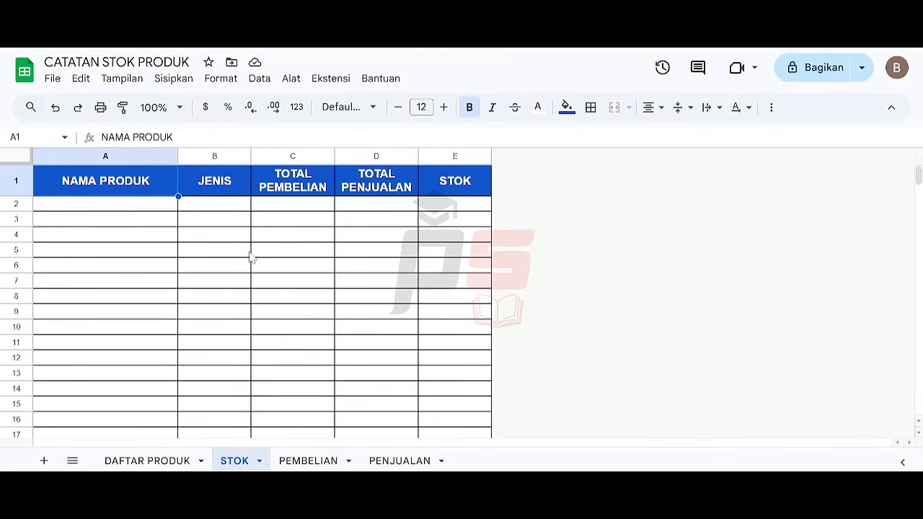
Step: Look over the PEMBELIAN and PENJUALAN sheets, and add a new sheet named TRANSAKSI LAIN
left_click(306, 461)
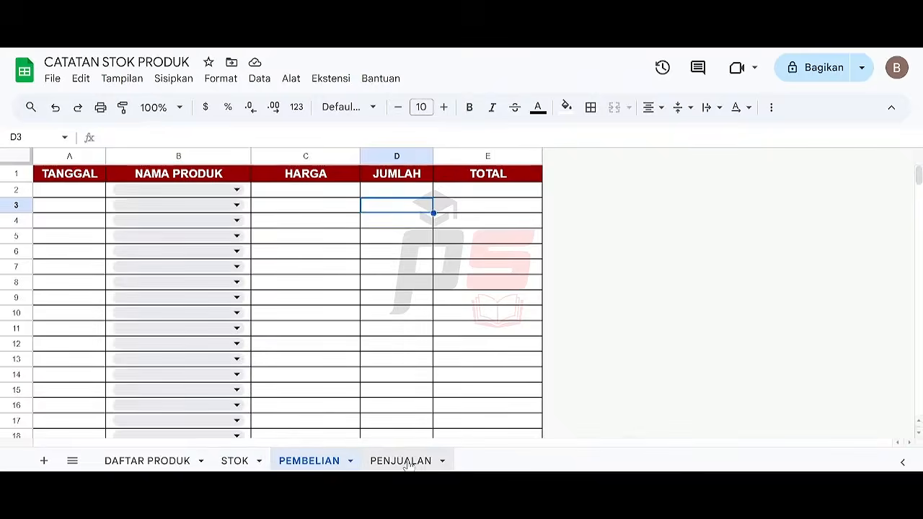
left_click(408, 464)
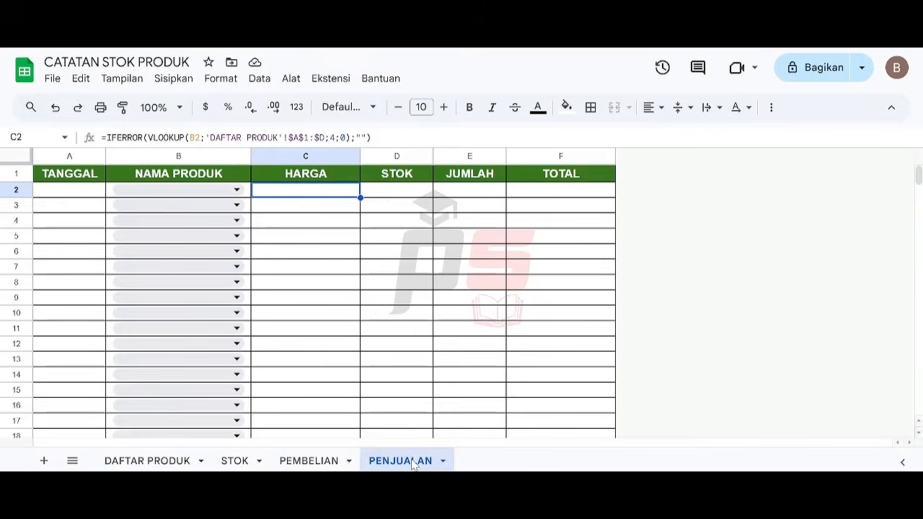
left_click(45, 461)
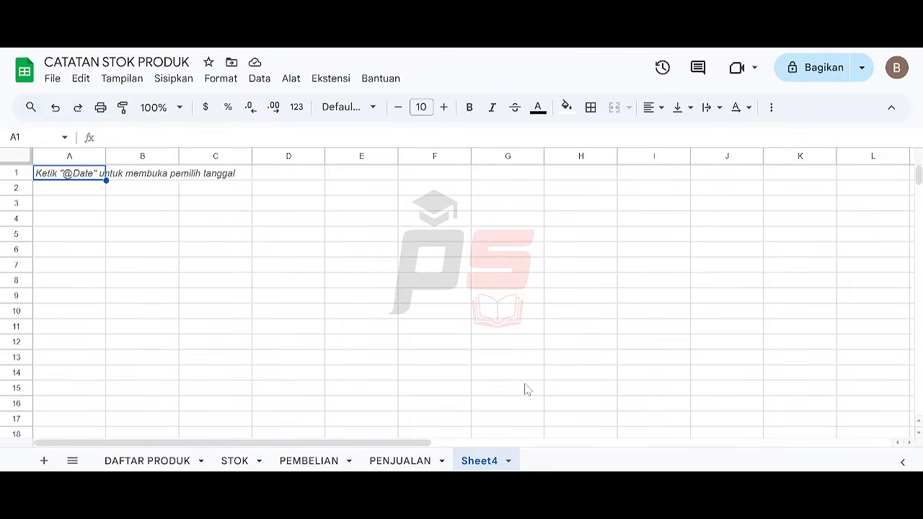
left_click(508, 461)
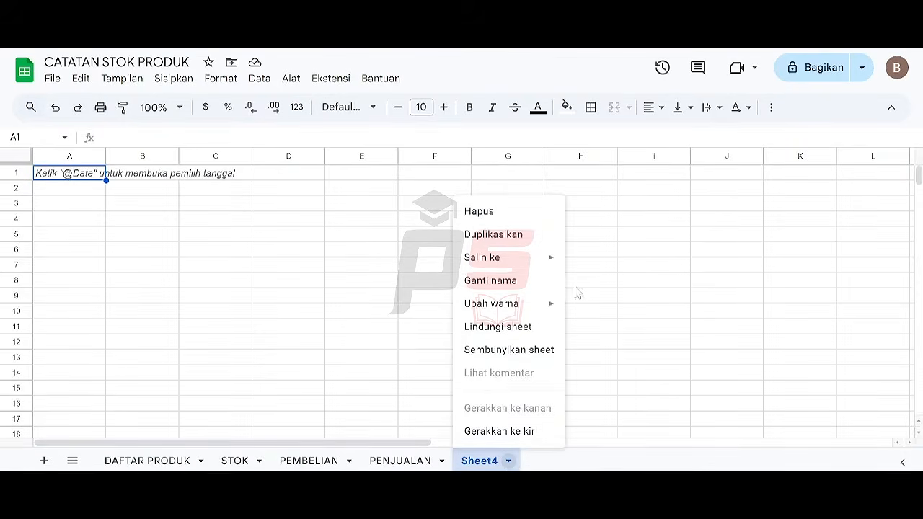
left_click(531, 289)
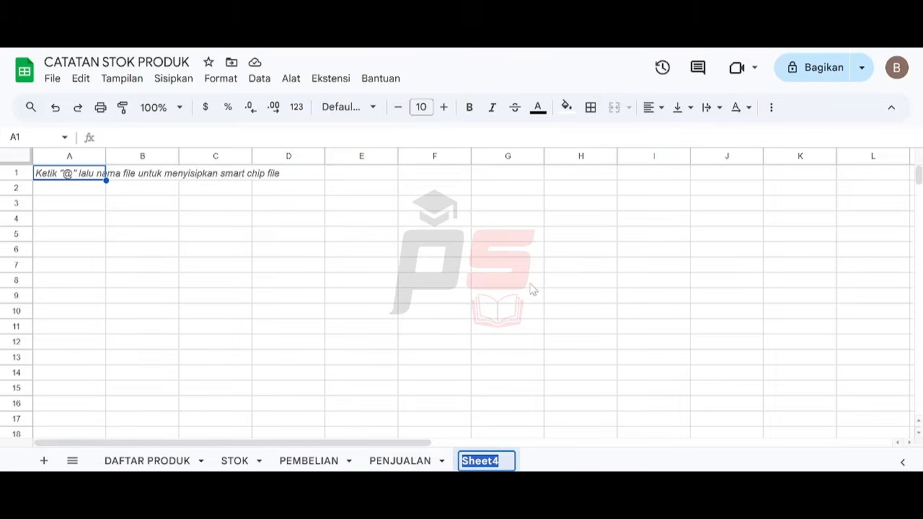
type("transak")
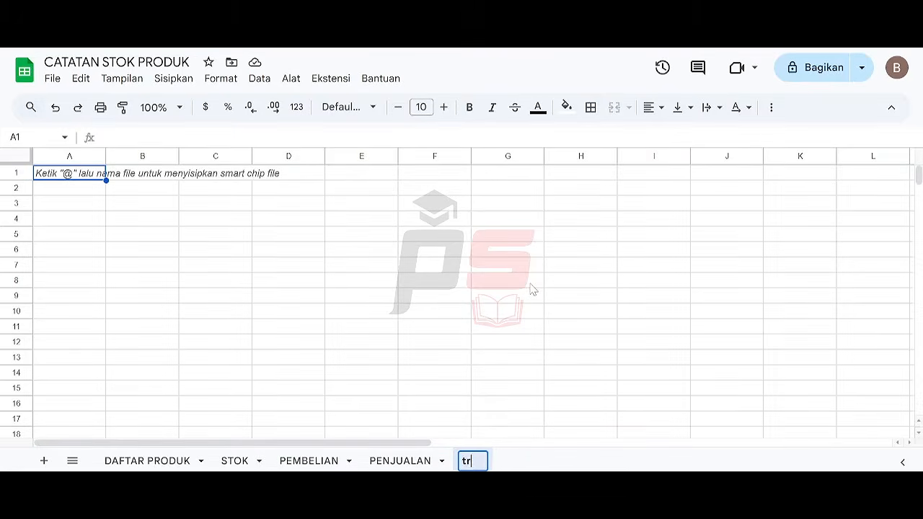
key("BackSpace")
key("BackSpace")
key("BackSpace")
key("BackSpace")
key("BackSpace")
key("BackSpace")
key("BackSpace")
type("TRANSAKSI LAIN")
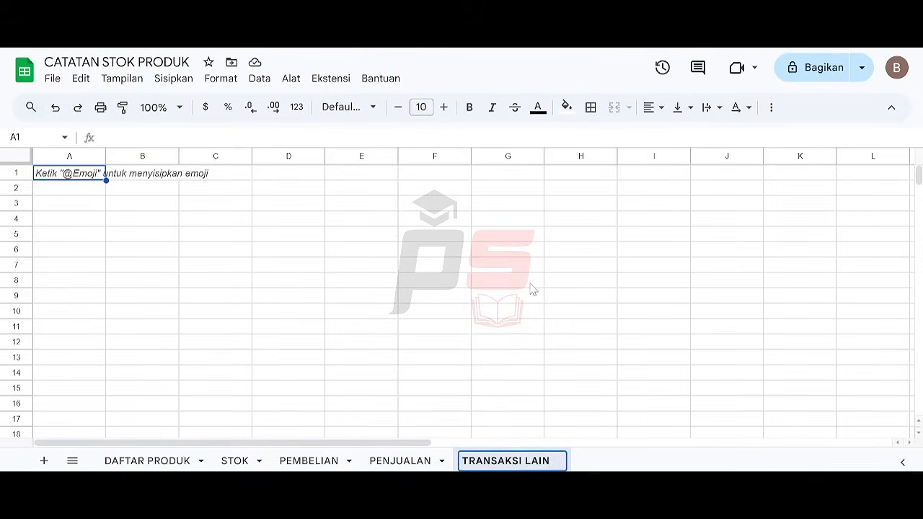
key("Return")
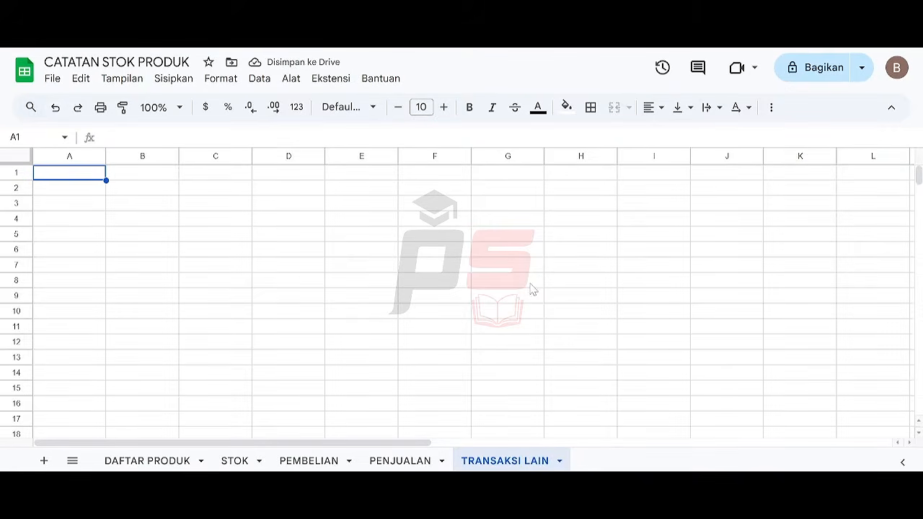
Step: Enter the headers TANGGAL, TRANSAKSI, NOMINAL and KETERANGAN in A1:D1 of the TRANSAKSI LAIN sheet
key("Right")
key("Left")
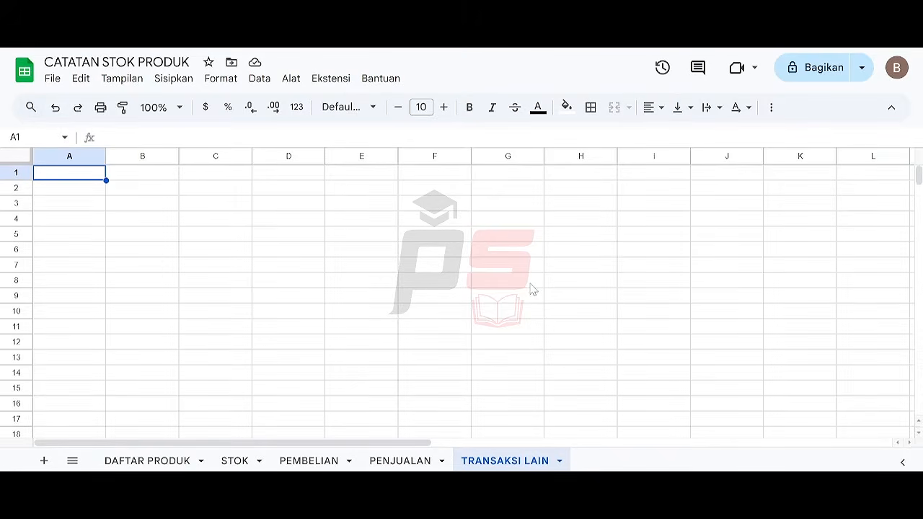
type("TANGGA")
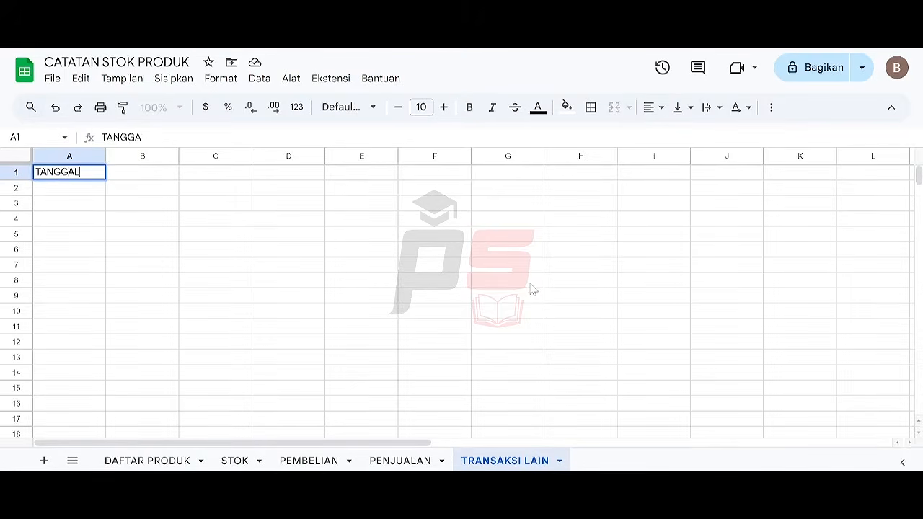
type("L")
key("Tab")
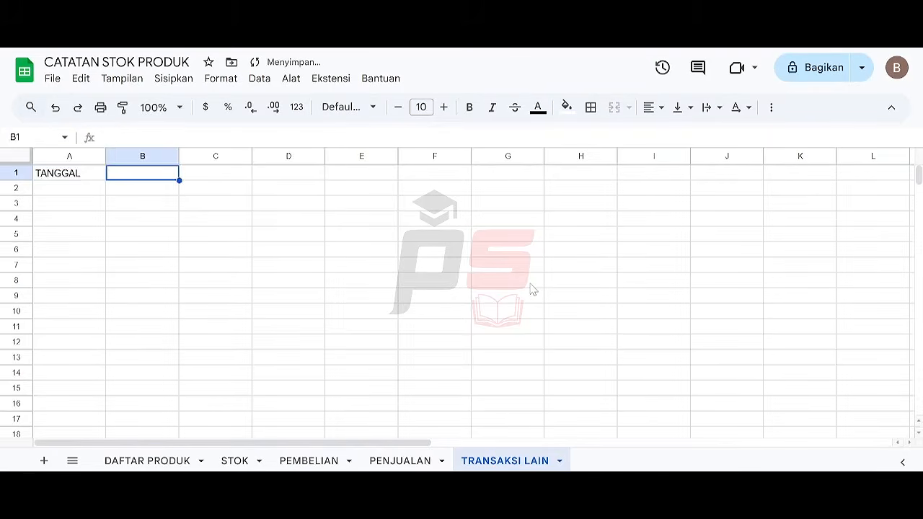
type("TRANSAKSI")
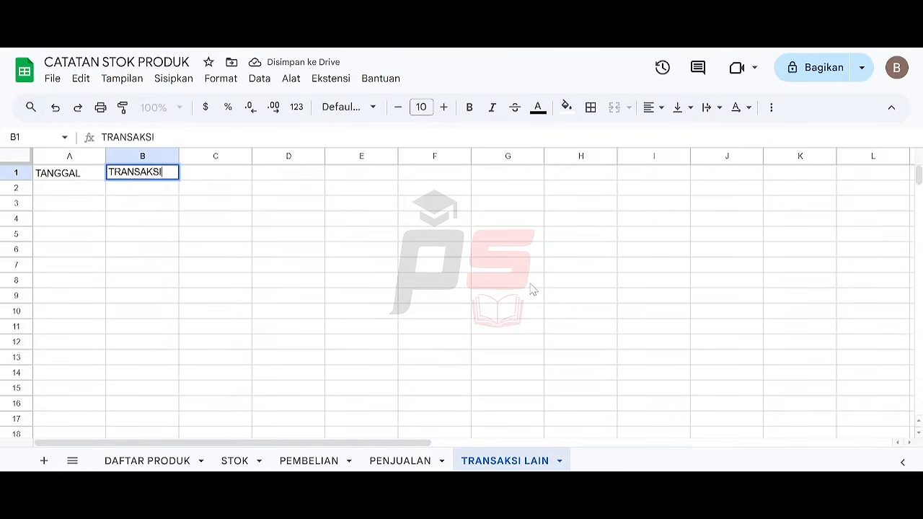
key("Tab")
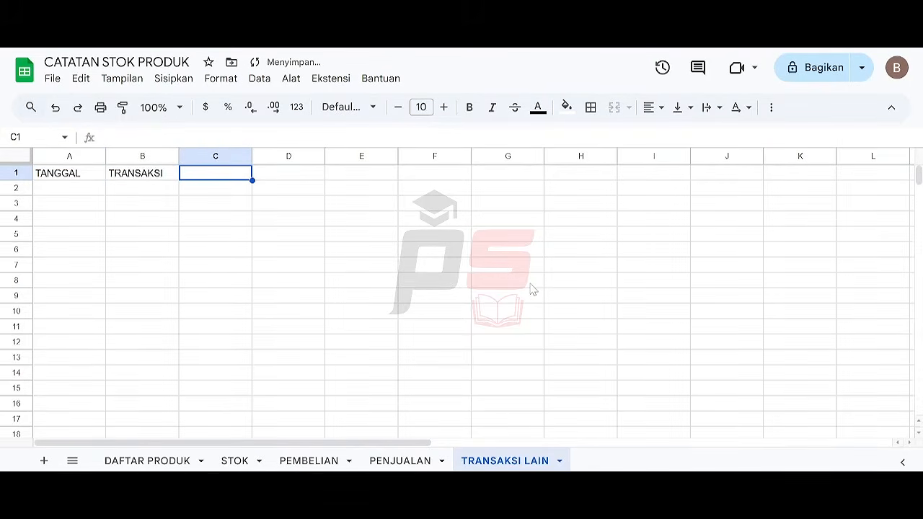
type("NOMINAL")
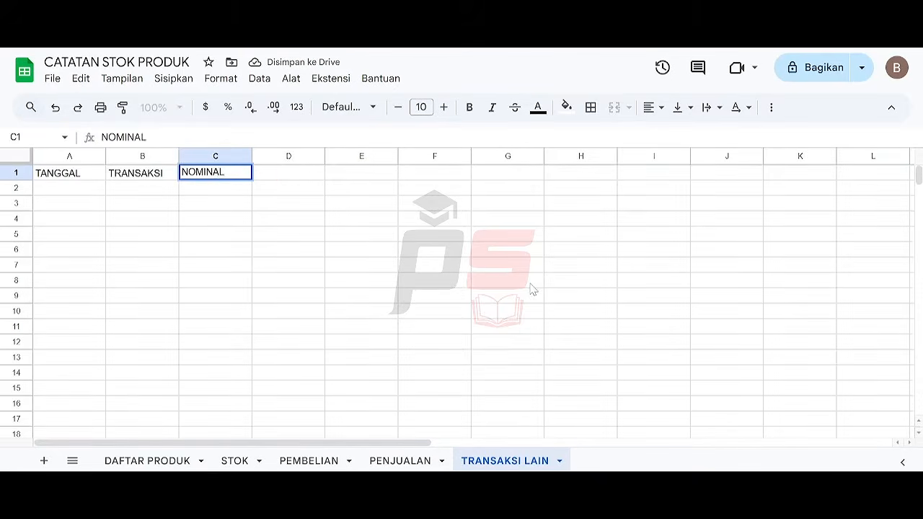
key("Tab")
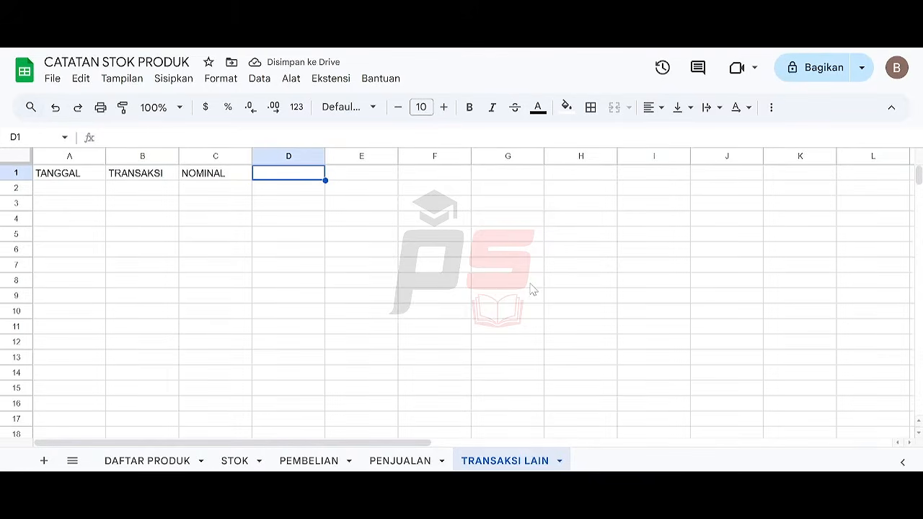
type("KETERANGAN")
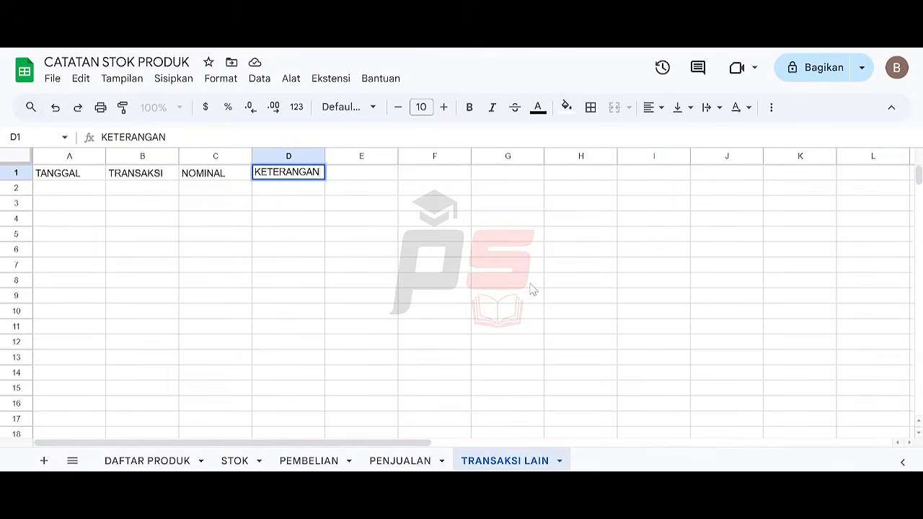
key("Return")
Step: Make the headers in A1:D1 bold with font size 12
key("Left")
key("Left")
key("Left")
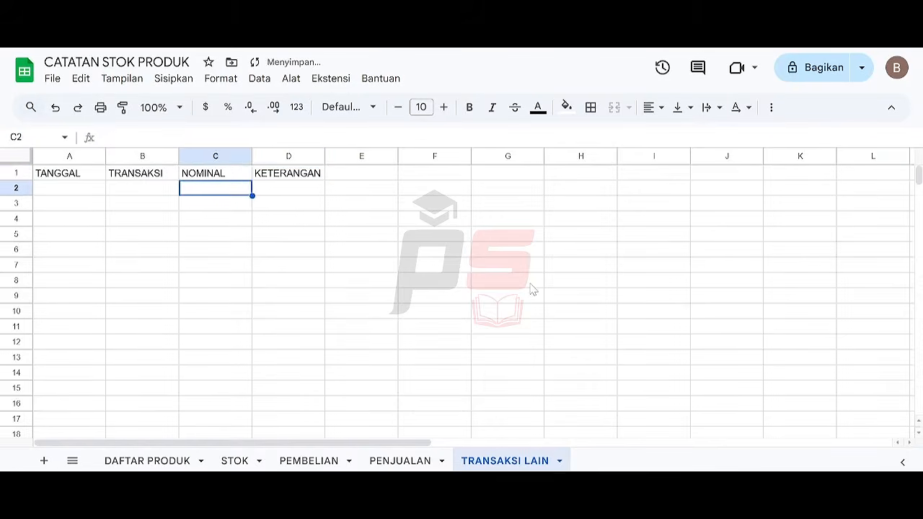
key("Up")
key("shift+Right")
key("shift+Right")
key("shift+Right")
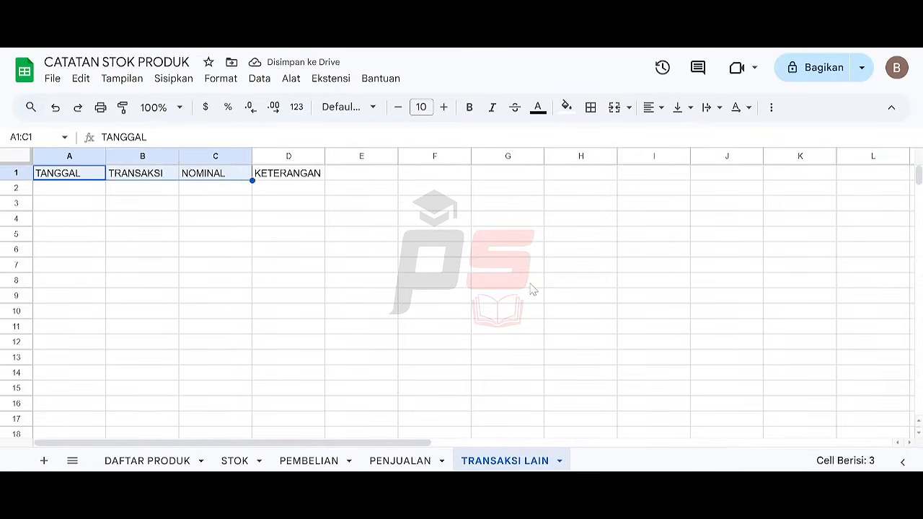
left_click(469, 108)
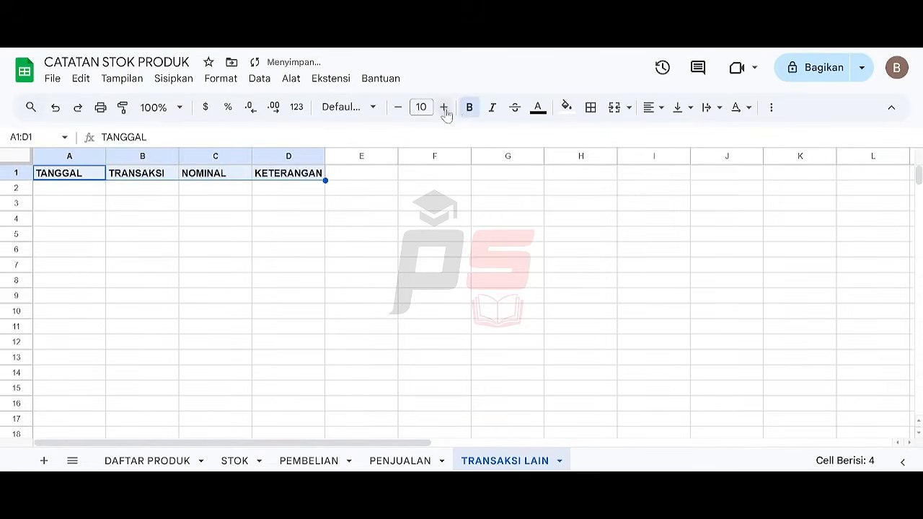
left_click(444, 108)
left_click(444, 107)
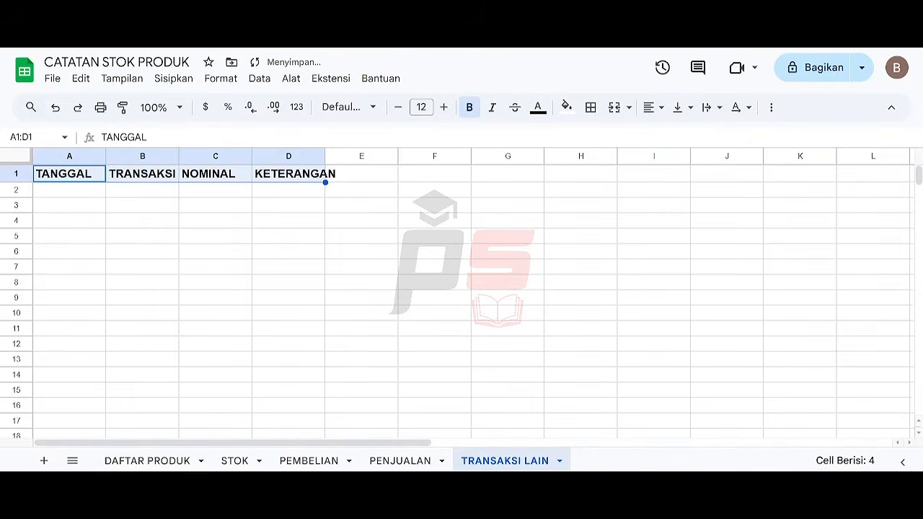
Step: Center the A1:D1 headers horizontally and align them vertically to the middle
left_click(653, 108)
left_click(676, 134)
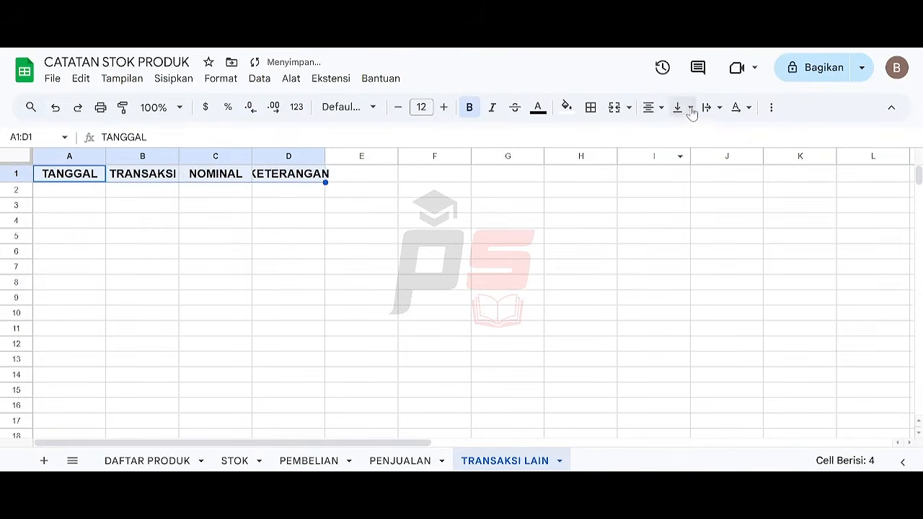
left_click(680, 108)
left_click(705, 137)
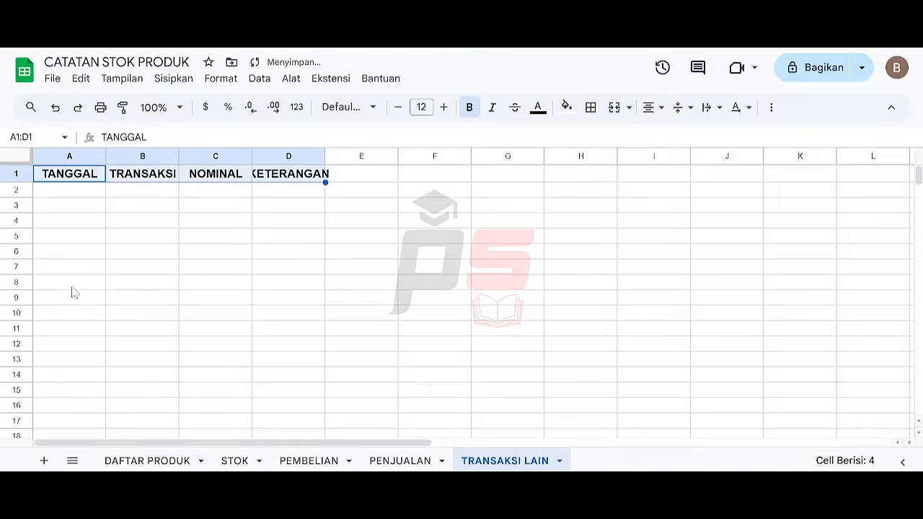
Step: Set the width of the TRANSAKSI and NOMINAL columns (B and C) to 150 pixels
left_click(140, 154)
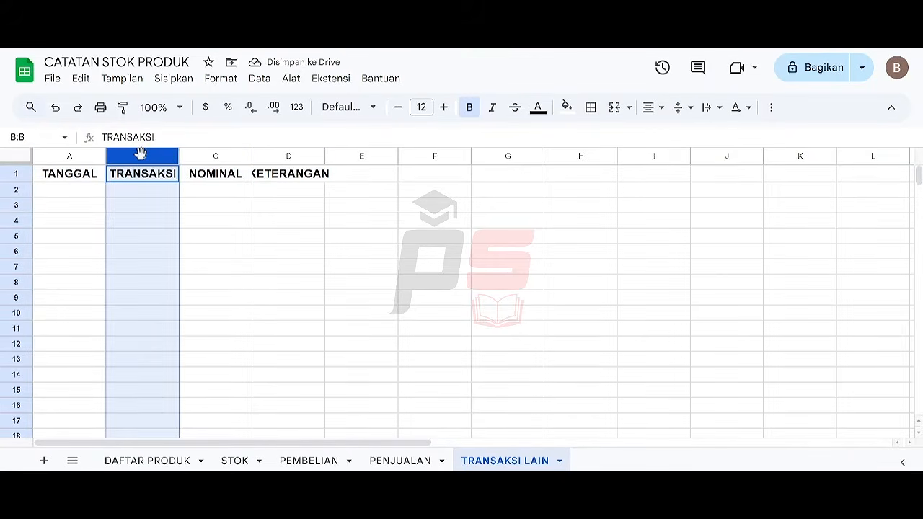
left_click(199, 154, "ctrl")
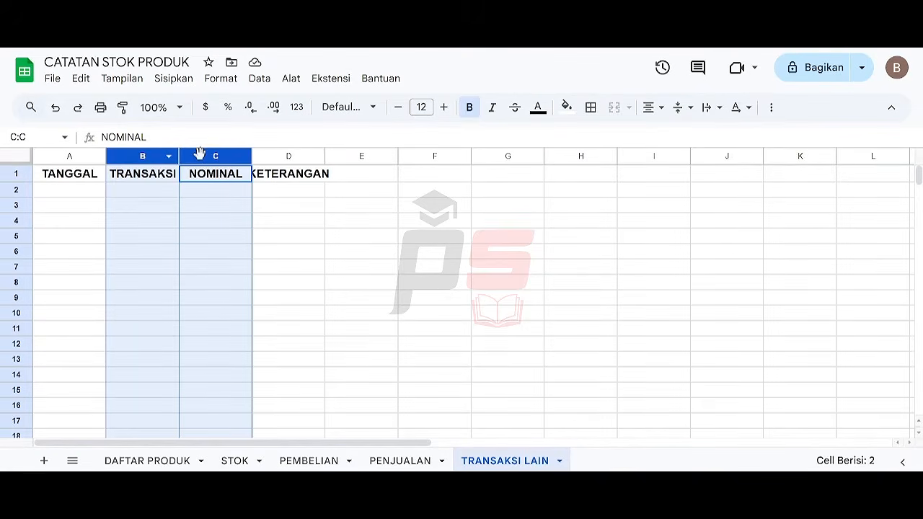
right_click(199, 154)
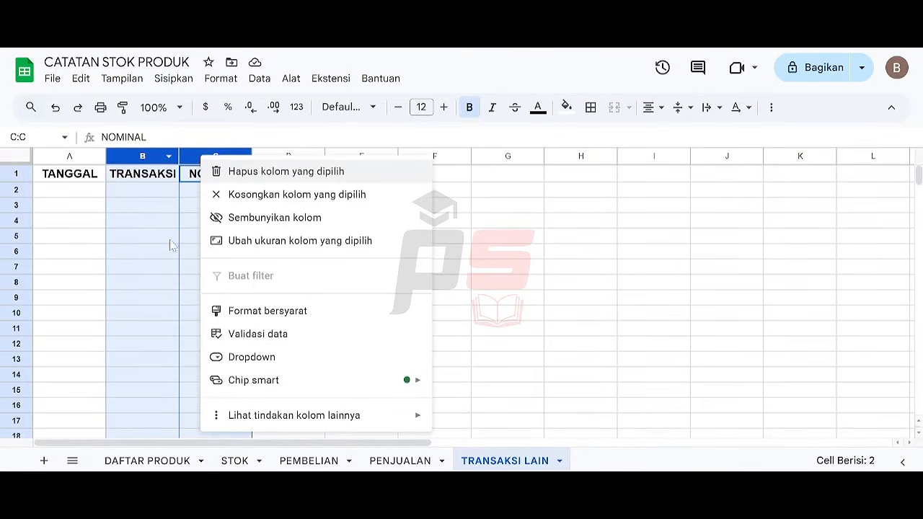
left_click(264, 240)
type("150")
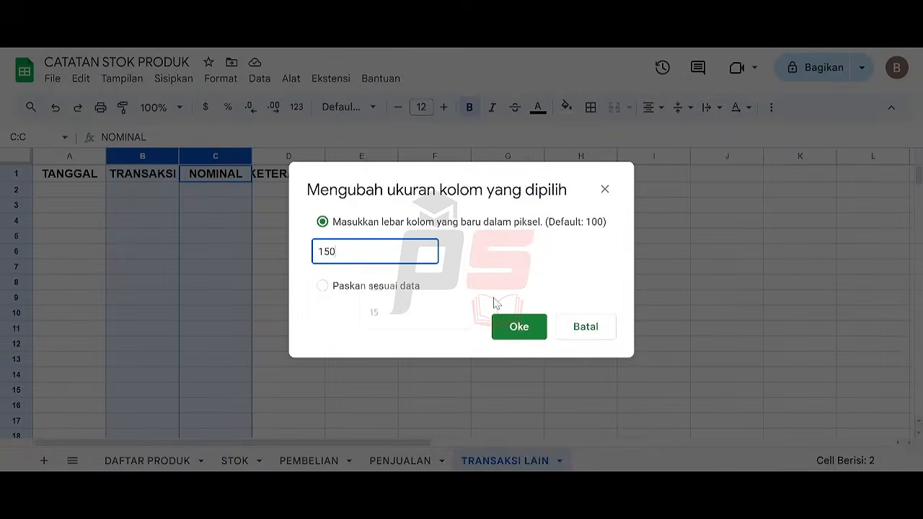
key("Return")
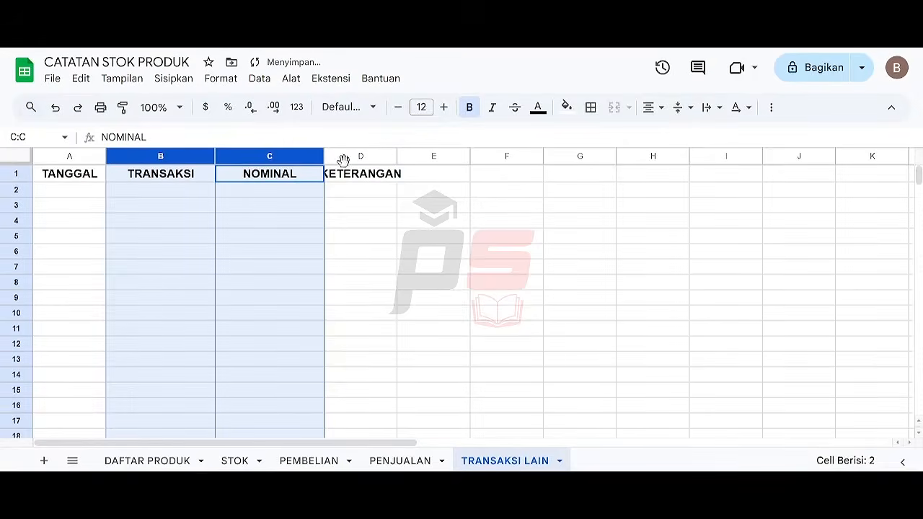
Step: Set the width of the KETERANGAN column (D) to 200 pixels
left_click(340, 155)
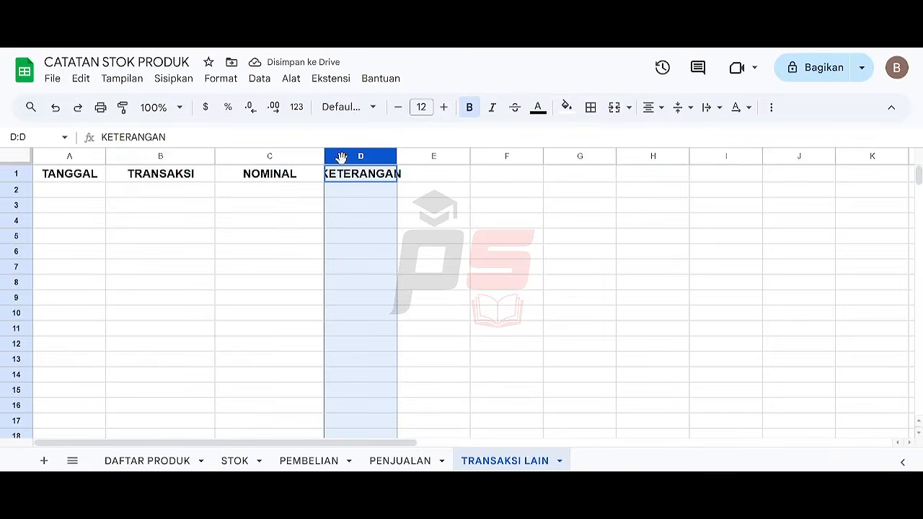
right_click(342, 157)
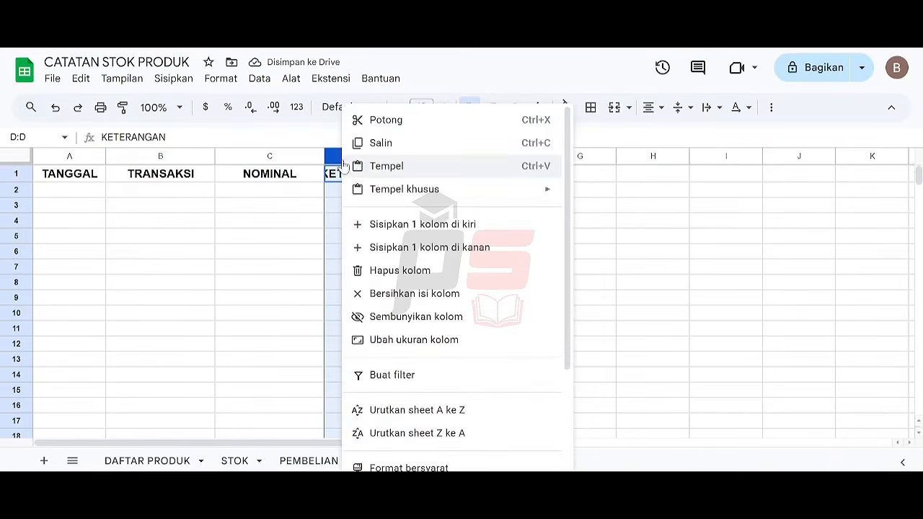
left_click(382, 344)
type("200")
key("Return")
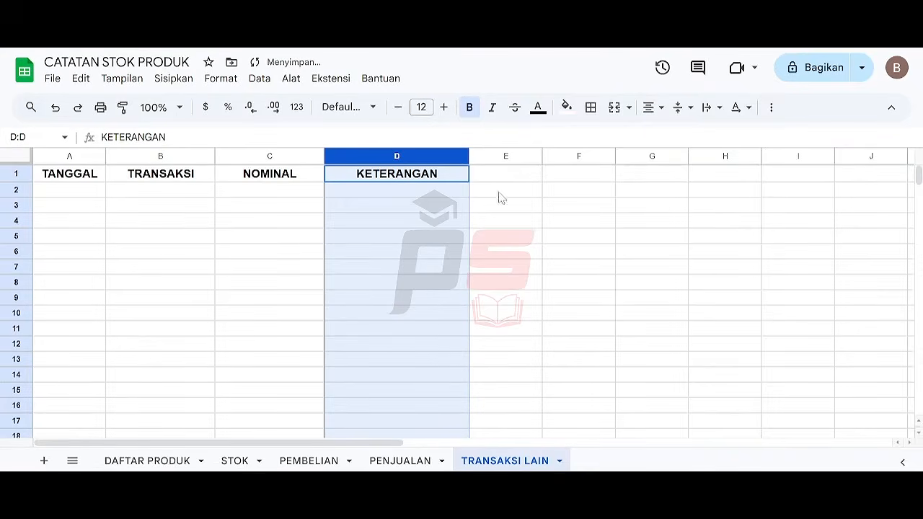
Step: Apply all borders and middle vertical alignment to the whole table range A1:D1000
left_click(109, 202)
left_click(69, 178)
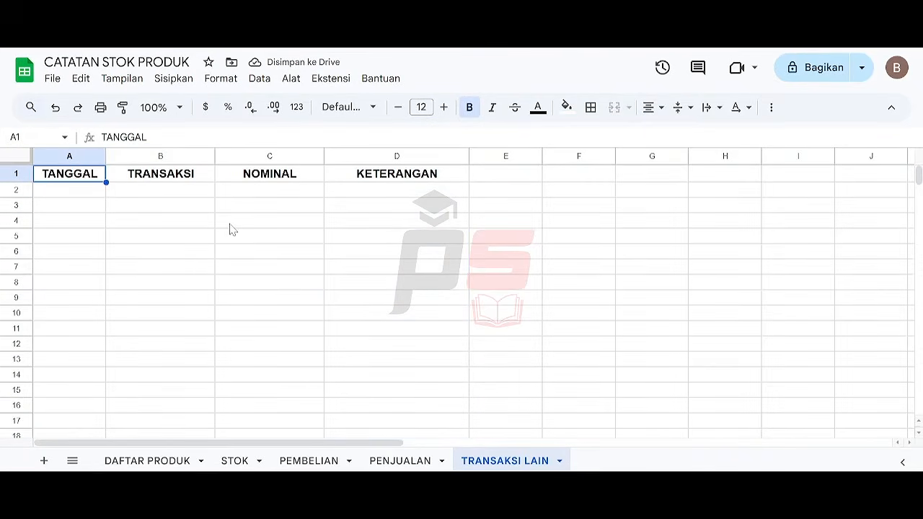
key("ctrl+shift+Right")
key("ctrl+shift+Down")
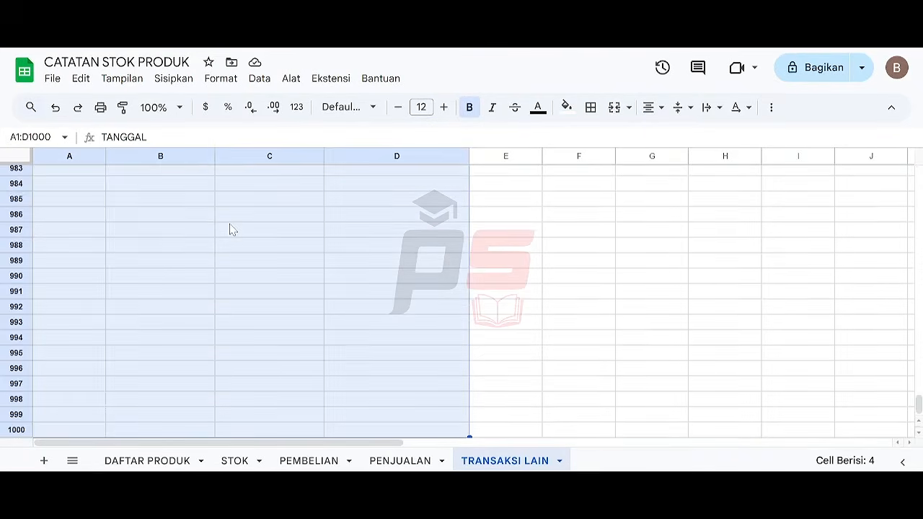
left_click(591, 107)
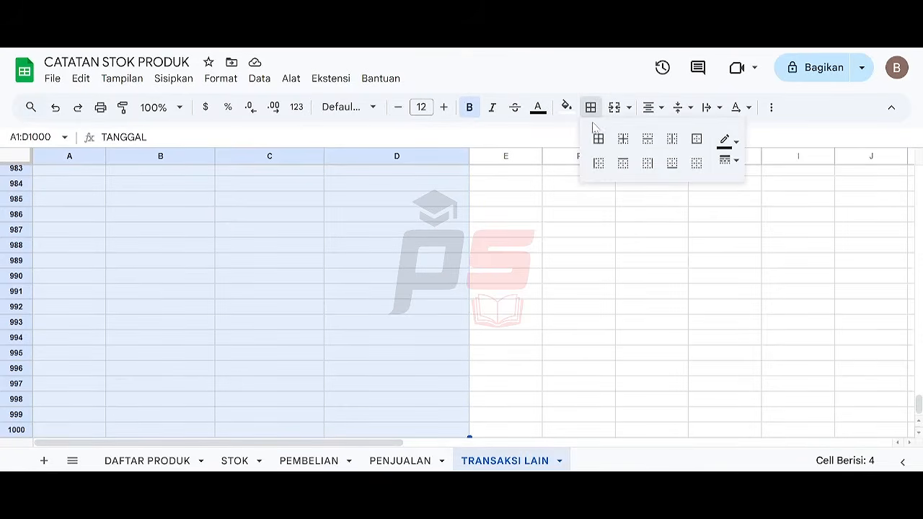
left_click(599, 139)
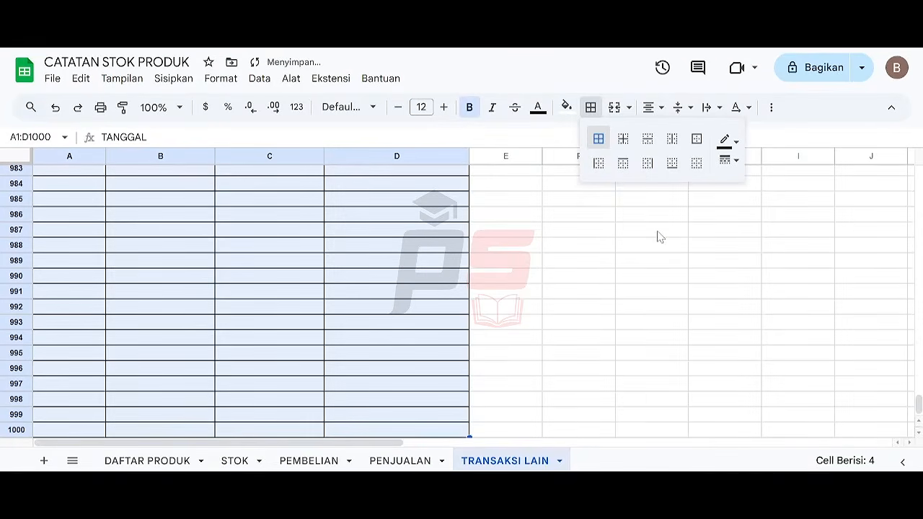
left_click(680, 108)
left_click(704, 135)
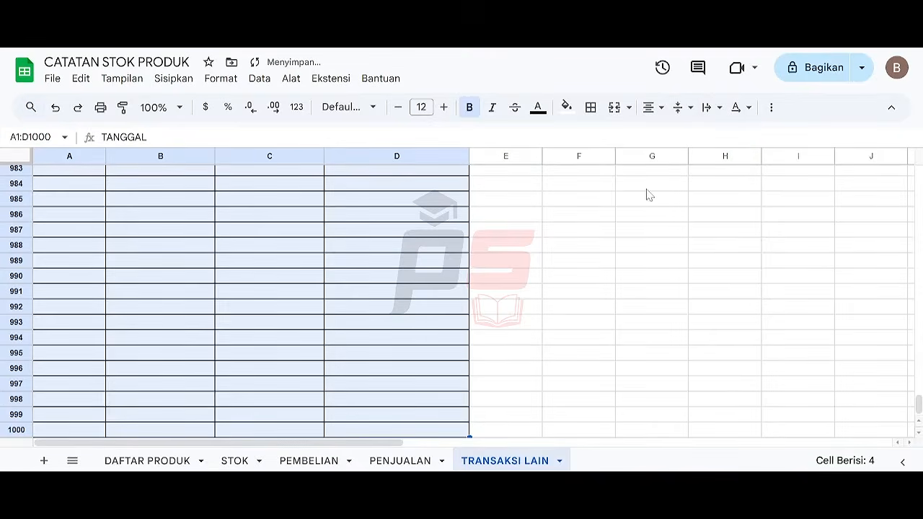
Step: Delete the unused columns E through Z from the TRANSAKSI LAIN sheet
key("Right")
key("Right")
key("Right")
key("Right")
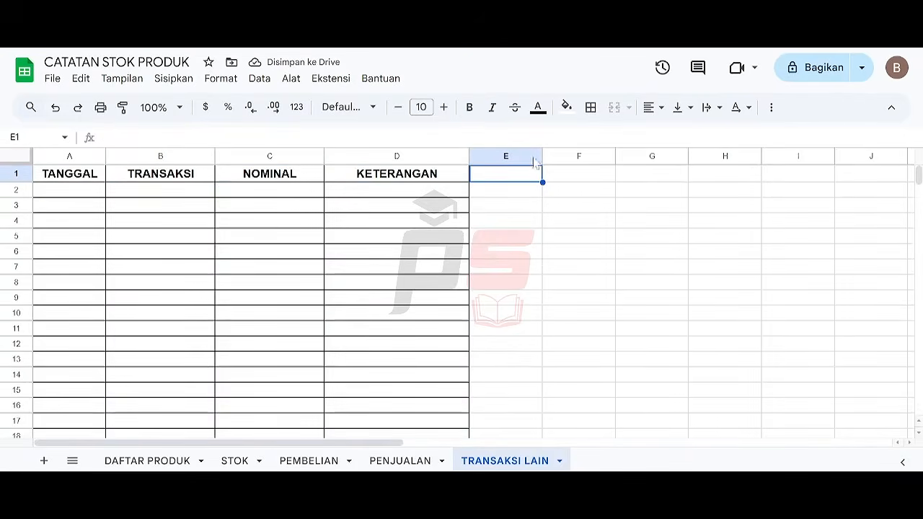
left_click(484, 155)
key("ctrl+shift+Right")
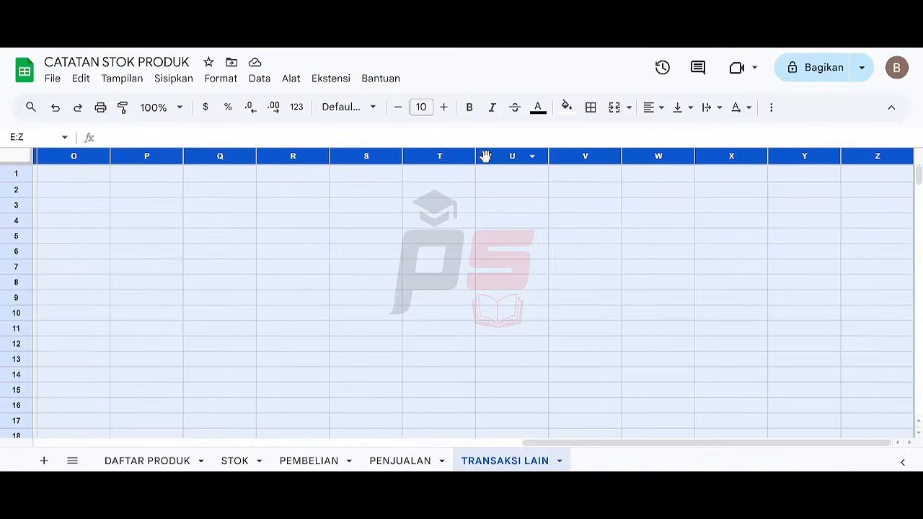
right_click(486, 160)
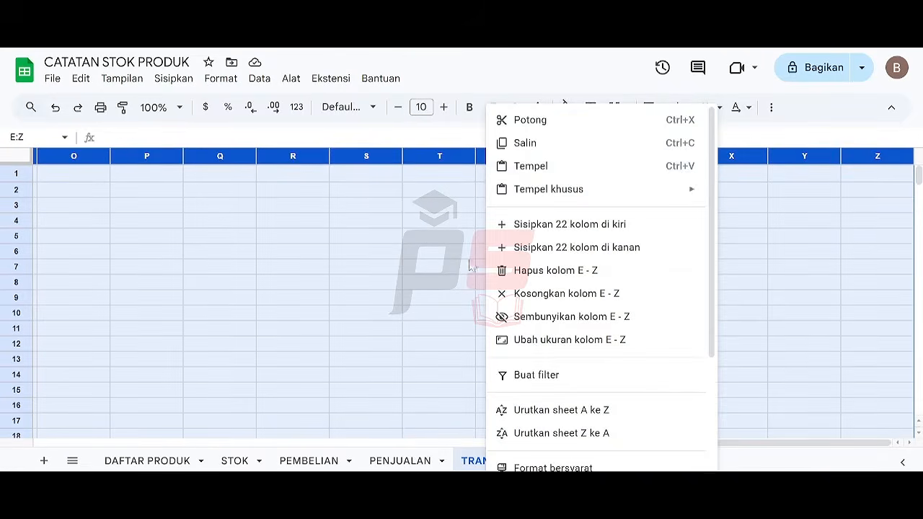
left_click(528, 271)
Step: Format the TANGGAL cells A2:A1000 as dates (Tanggal) and center them horizontally
key("Down")
key("Left")
key("Left")
key("Left")
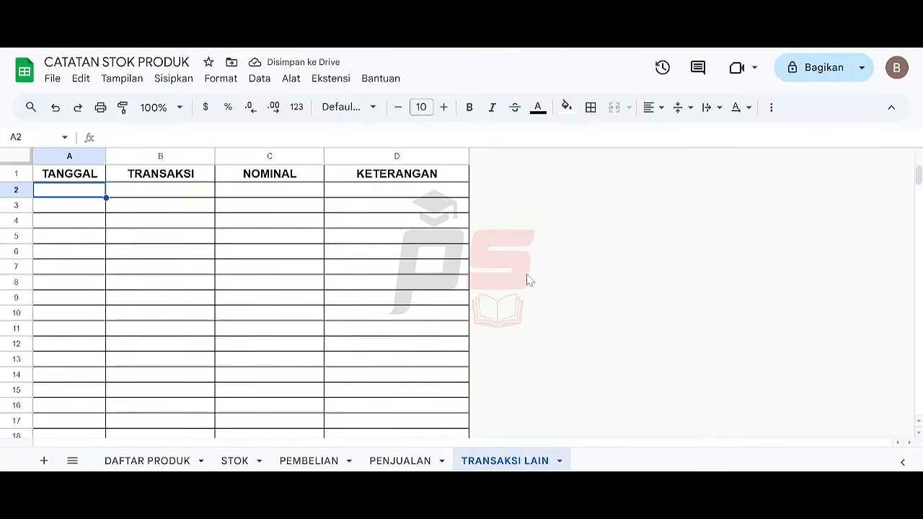
key("ctrl+shift+Down")
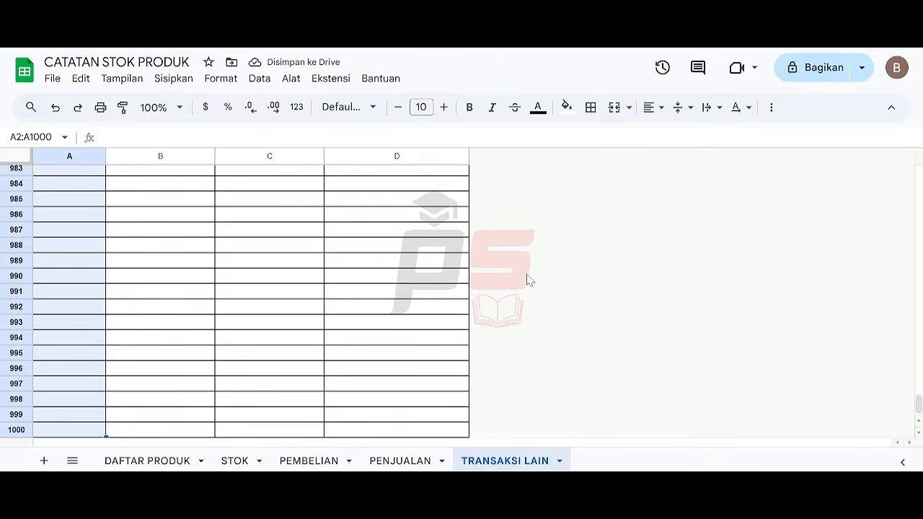
left_click(220, 78)
mouse_move(268, 141)
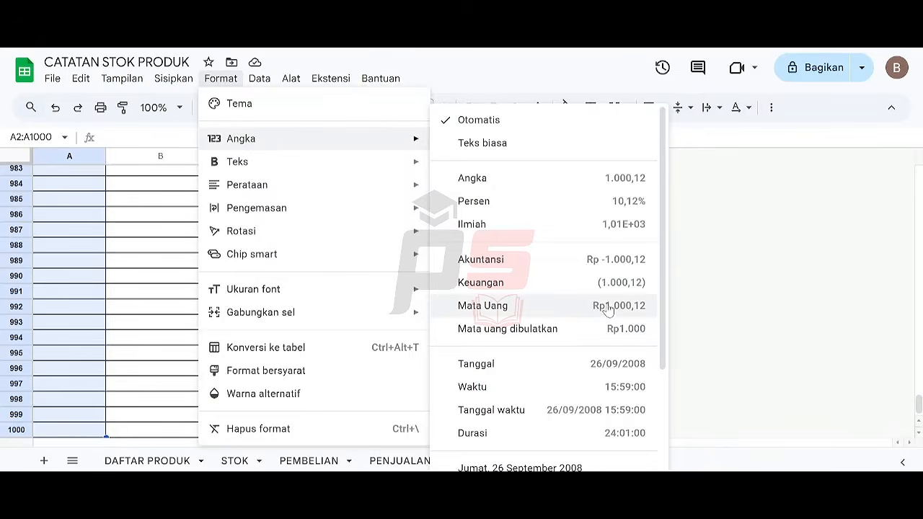
left_click(577, 364)
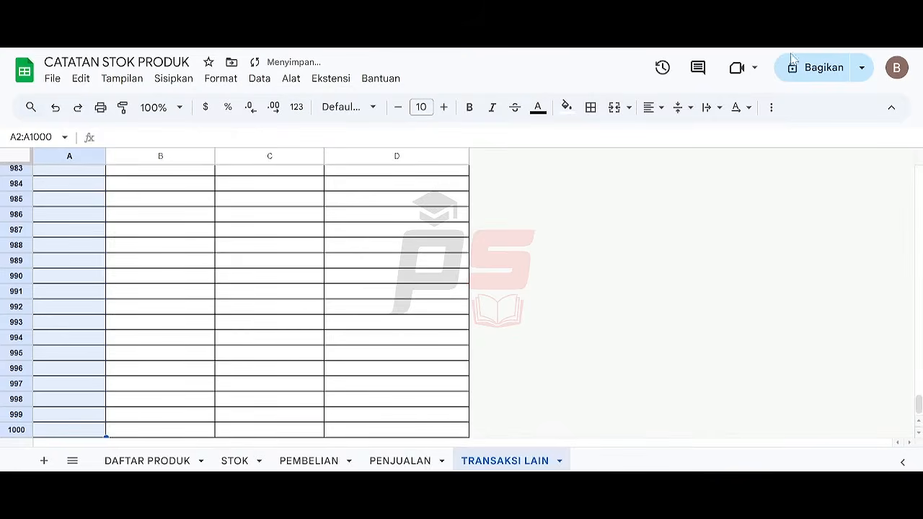
left_click(659, 108)
left_click(676, 135)
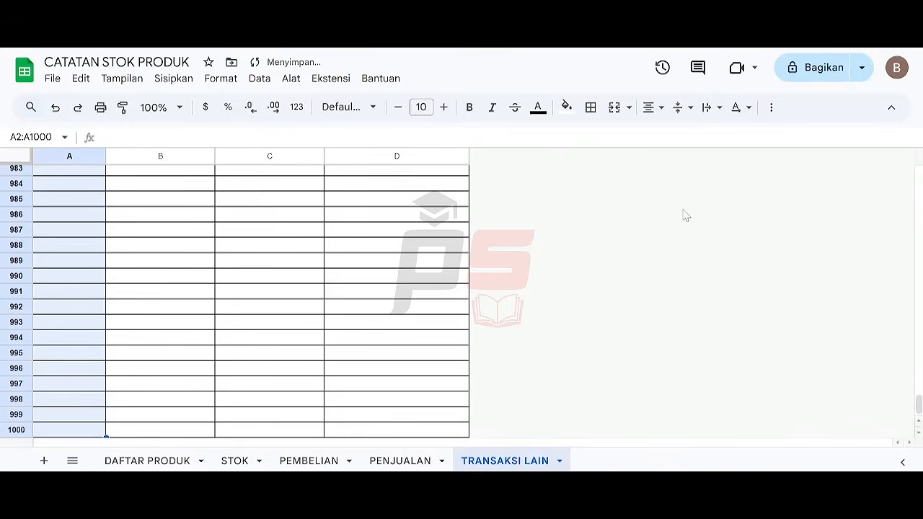
Step: Add a data validation rule to A2:A1000 that requires a valid date (Adalah tanggal yang valid) and rejects invalid input
left_click(261, 78)
left_click(433, 395)
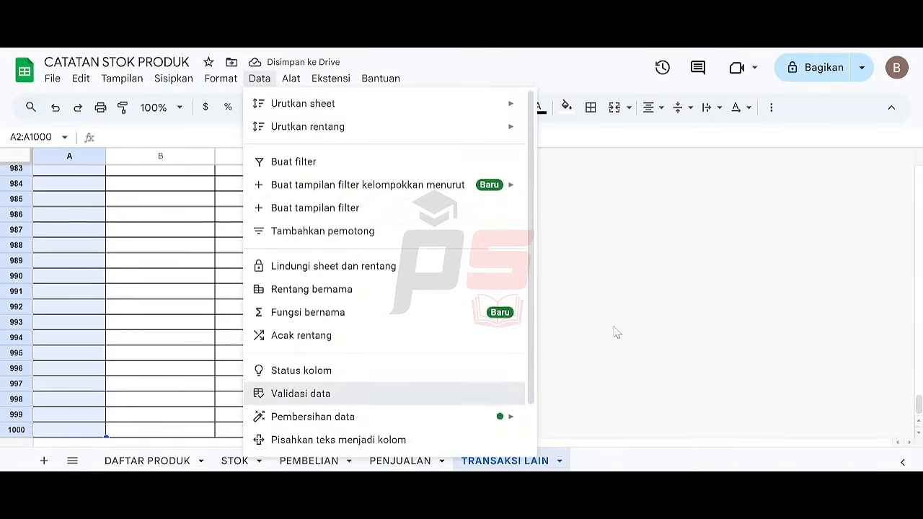
left_click(826, 161)
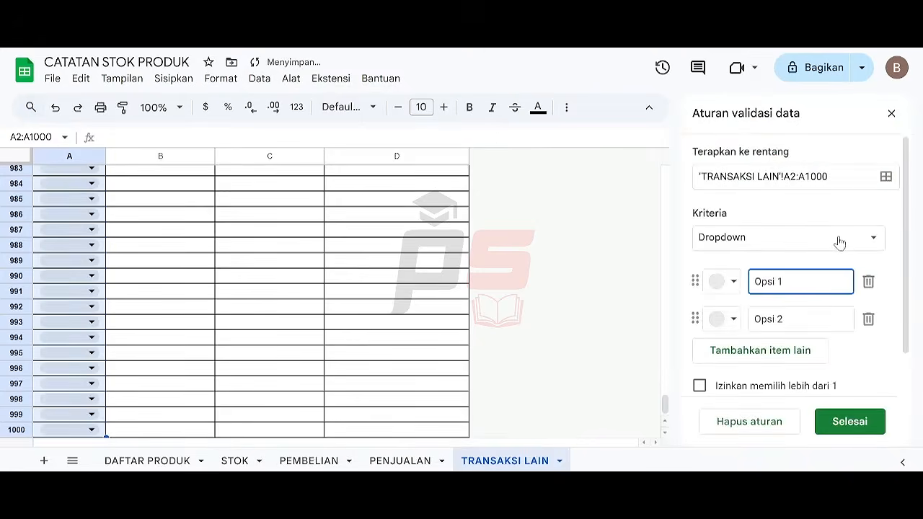
left_click(851, 241)
scroll(811, 296, "down", 1)
scroll(811, 296, "down", 1)
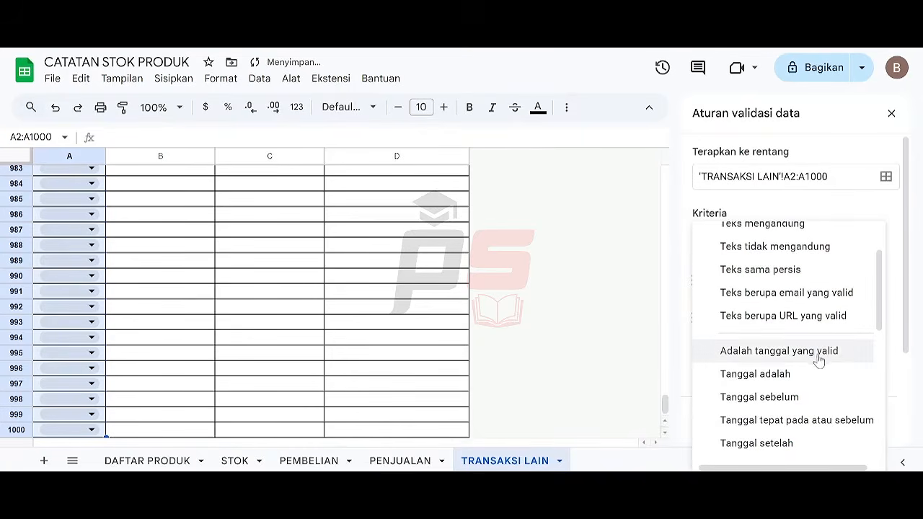
left_click(858, 353)
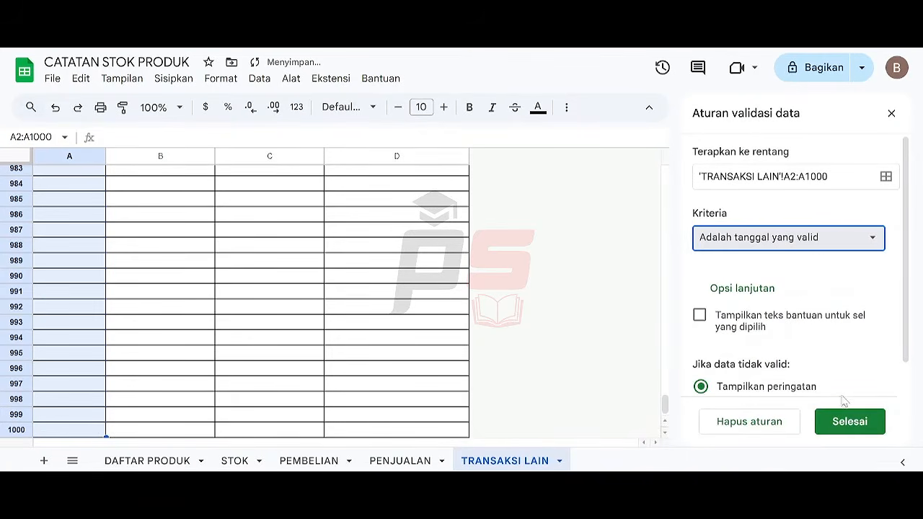
scroll(830, 364, "down", 1)
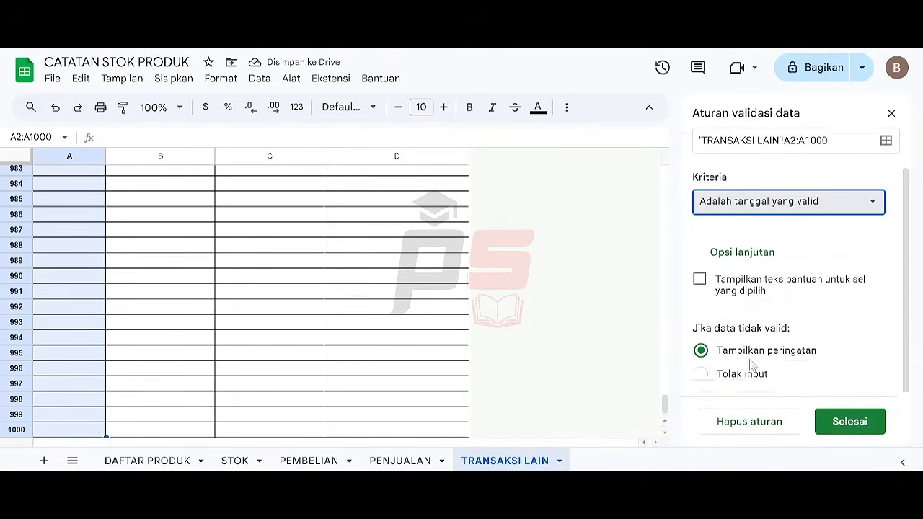
left_click(701, 375)
left_click(850, 422)
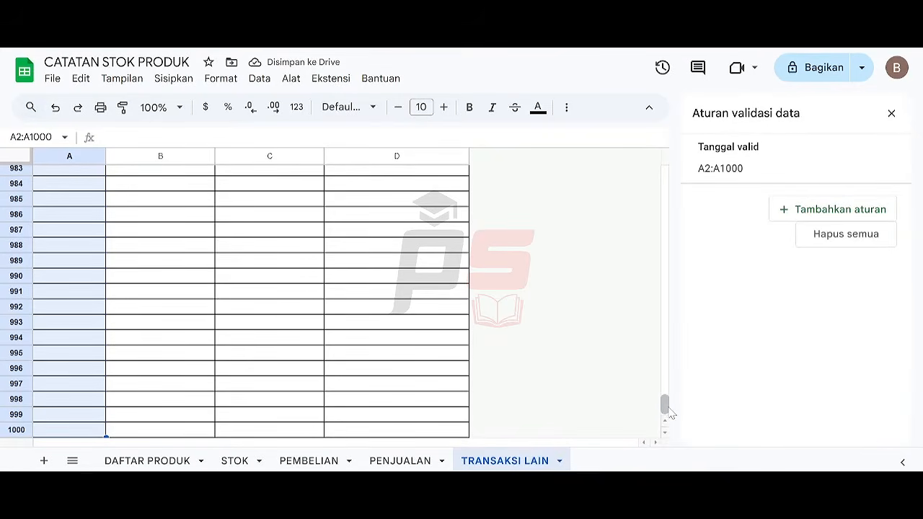
Step: Add a dropdown validation rule to the TRANSAKSI cells B2:B1000 with a green first option named Kas Masuk
key("Right")
key("Up")
key("Down")
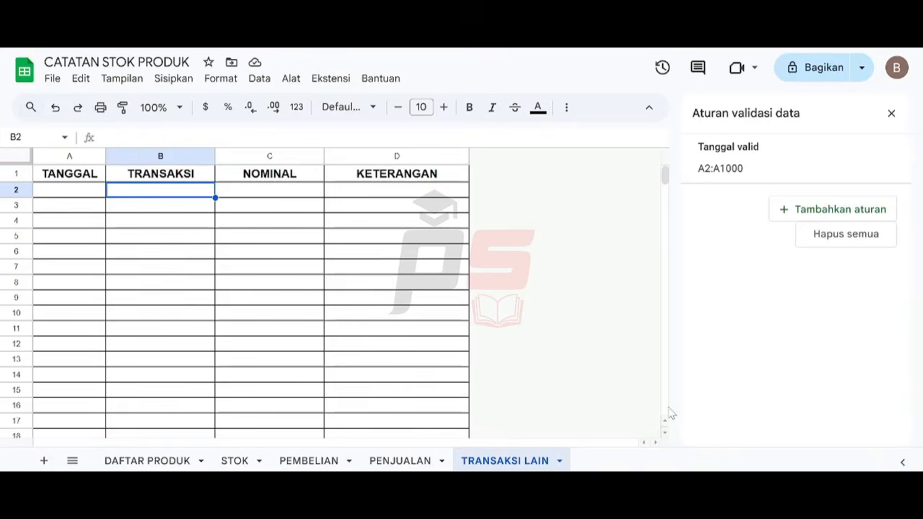
key("ctrl+shift+Down")
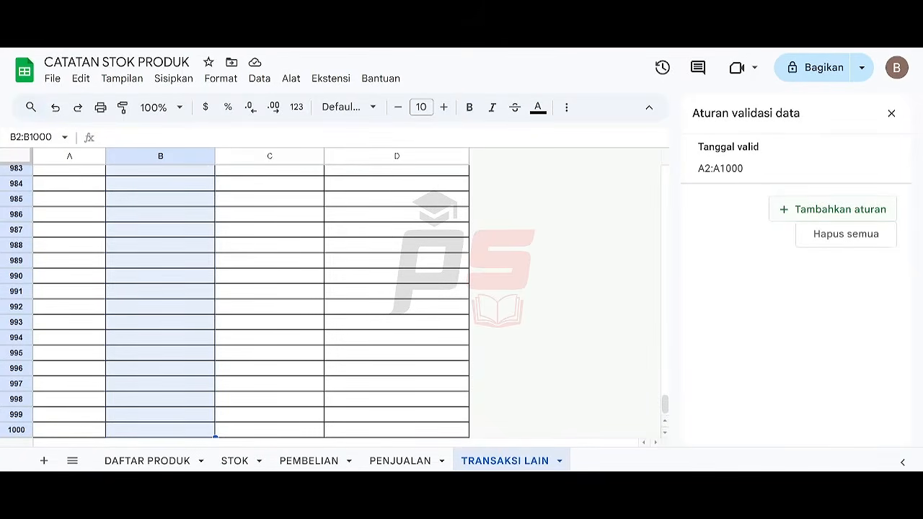
left_click(808, 211)
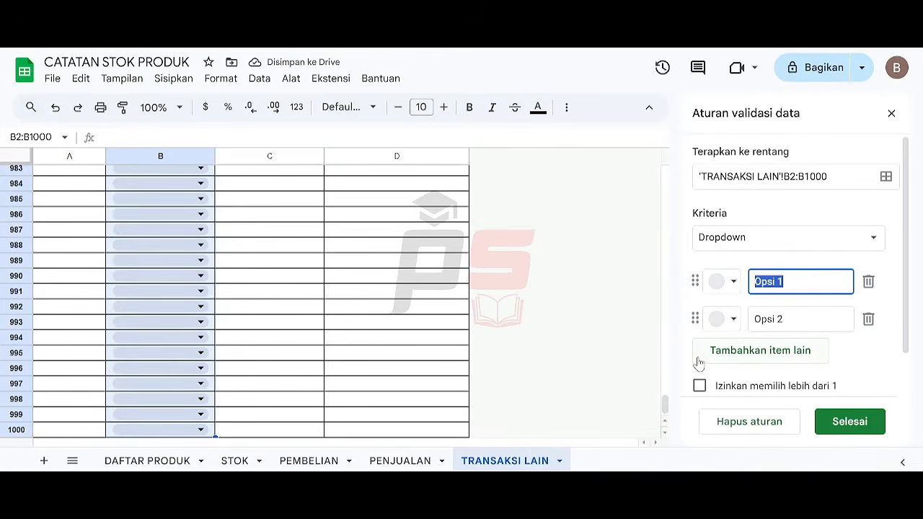
type("Kas MAsuk")
key("BackSpace")
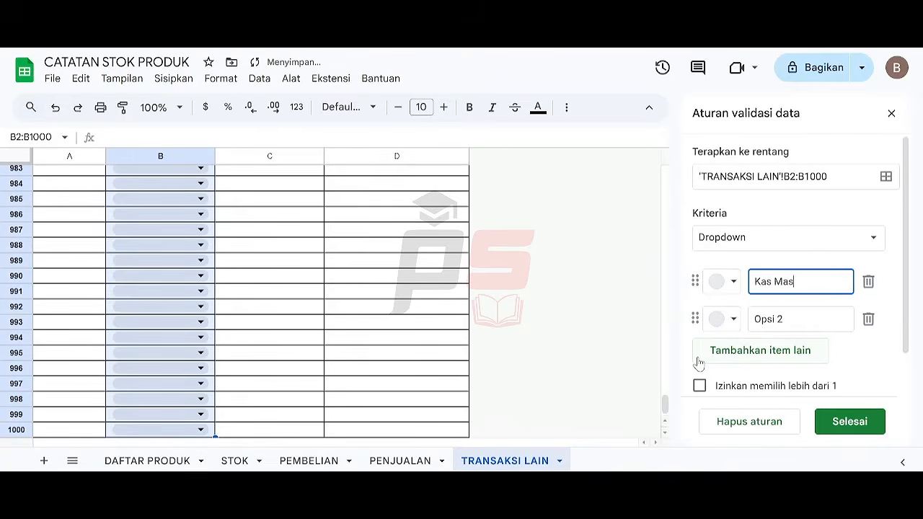
left_click(734, 283)
left_click(820, 356)
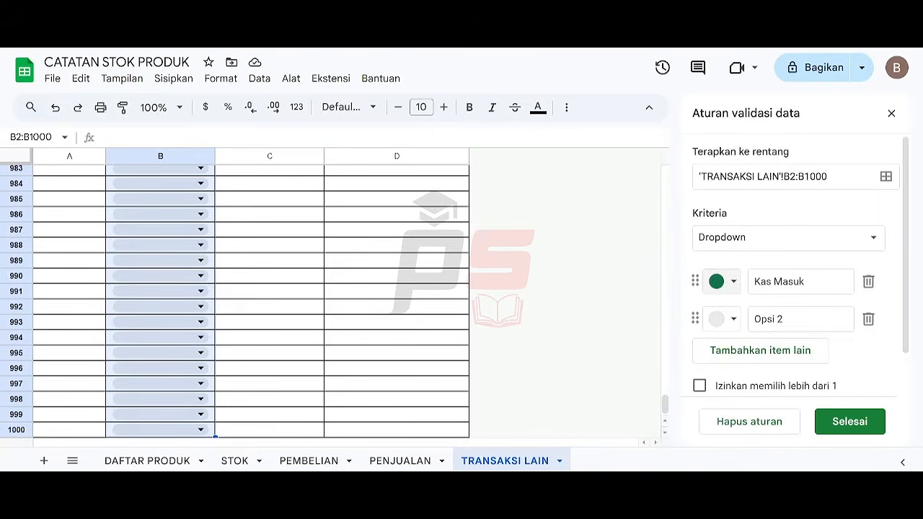
Step: Name the second dropdown option Kas Keluar, color it dark red, and save the B2:B1000 rule
left_click(779, 319)
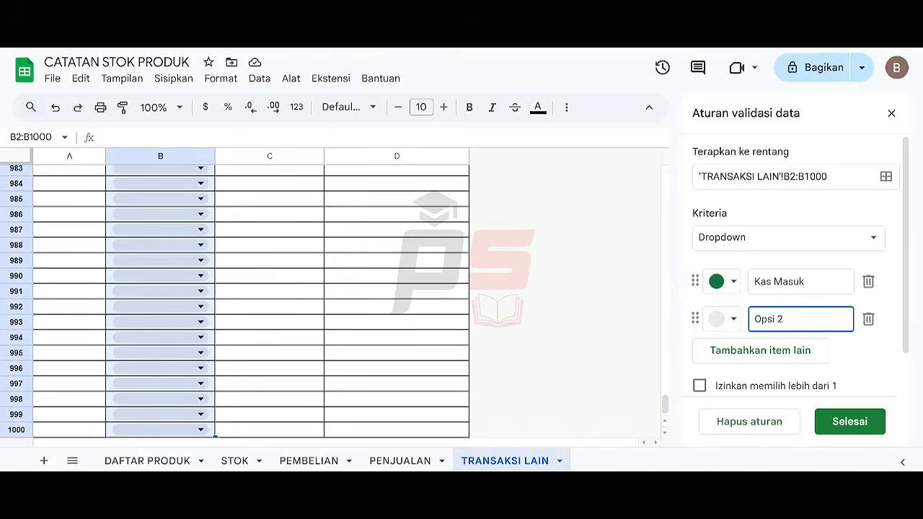
key("ctrl+a")
type("Kas")
left_click(733, 319)
left_click(752, 196)
scroll(822, 264, "down", 1)
scroll(822, 264, "up", 1)
scroll(783, 371, "down", 1)
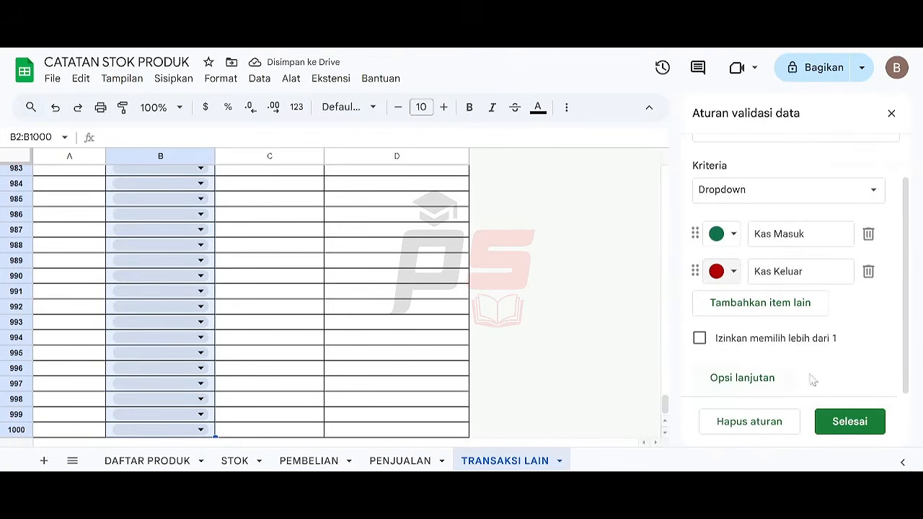
left_click(868, 426)
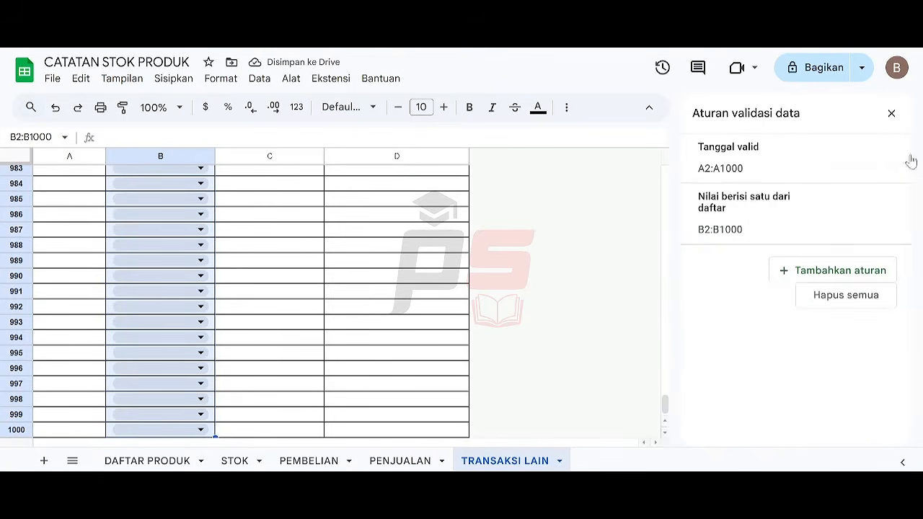
Step: Close the validation rules and center the TRANSAKSI cells B2:B1000 horizontally
left_click(892, 113)
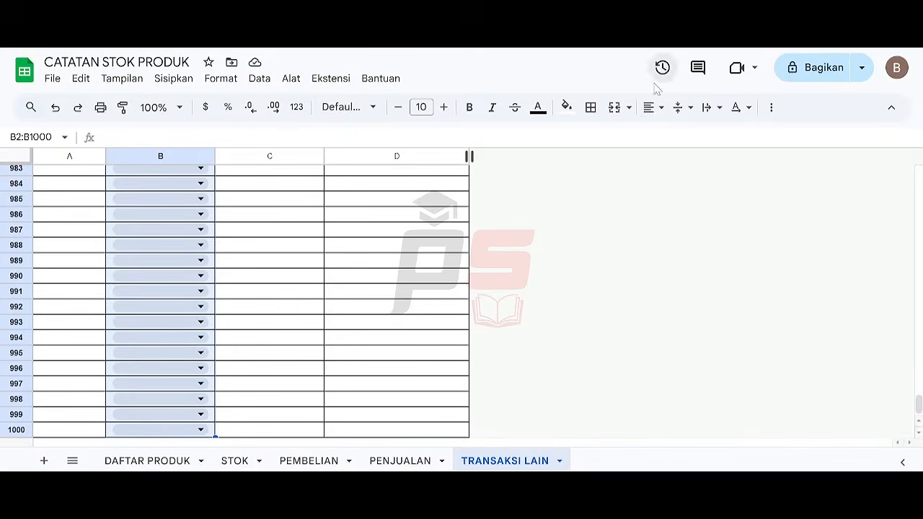
left_click(658, 108)
left_click(677, 137)
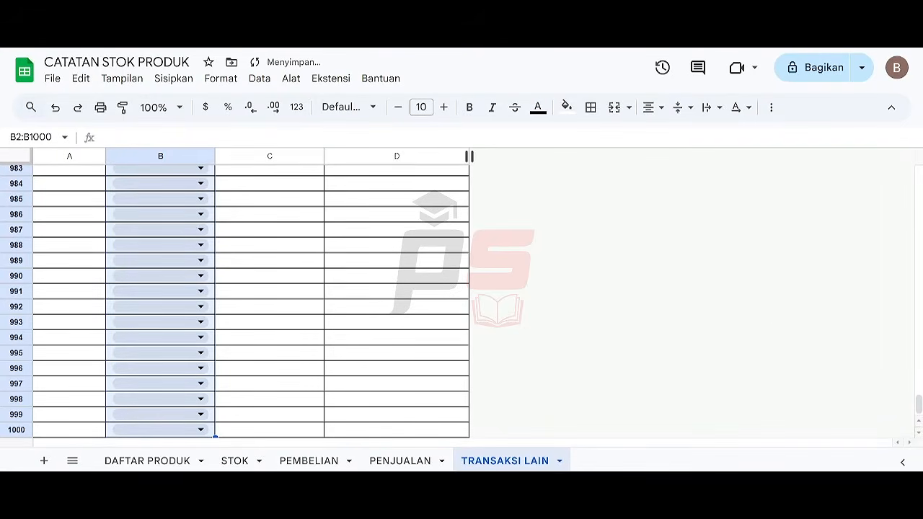
Step: Enter the trial value 3 in cell C2 under NOMINAL
key("Right")
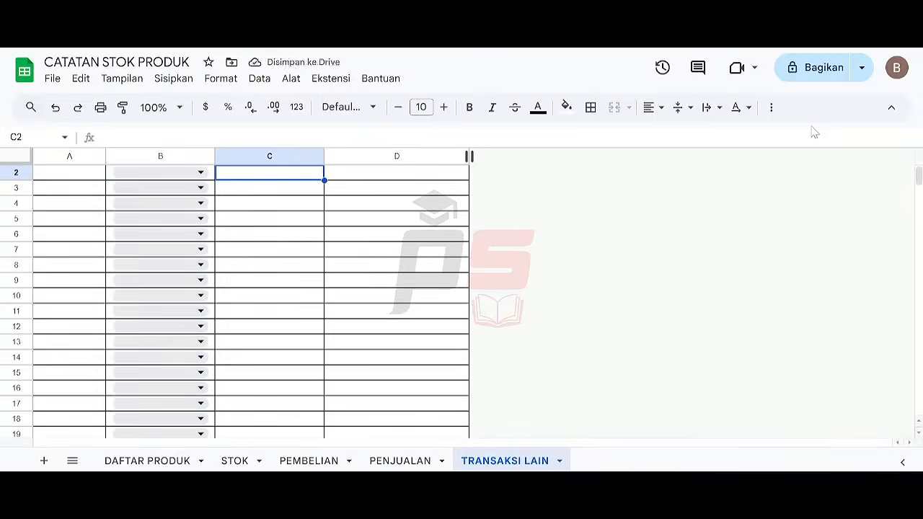
key("Up")
key("Down")
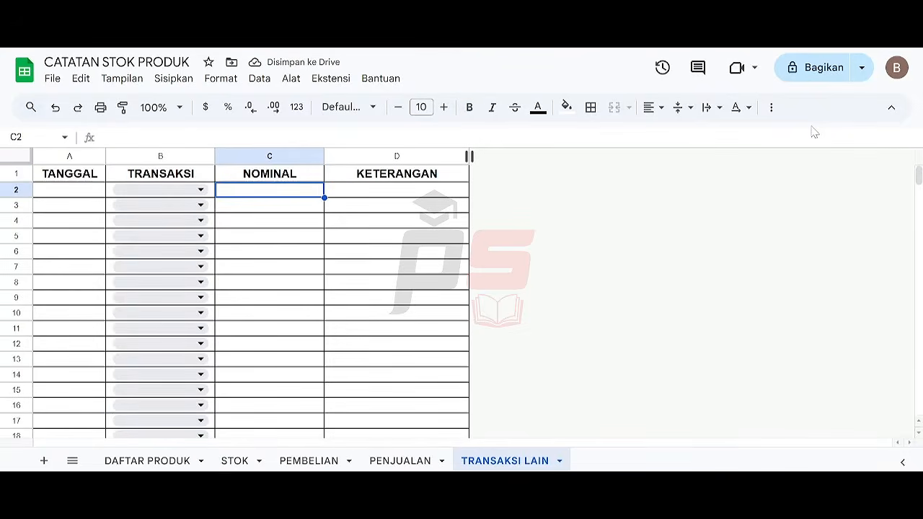
key("ctrl+shift+Down")
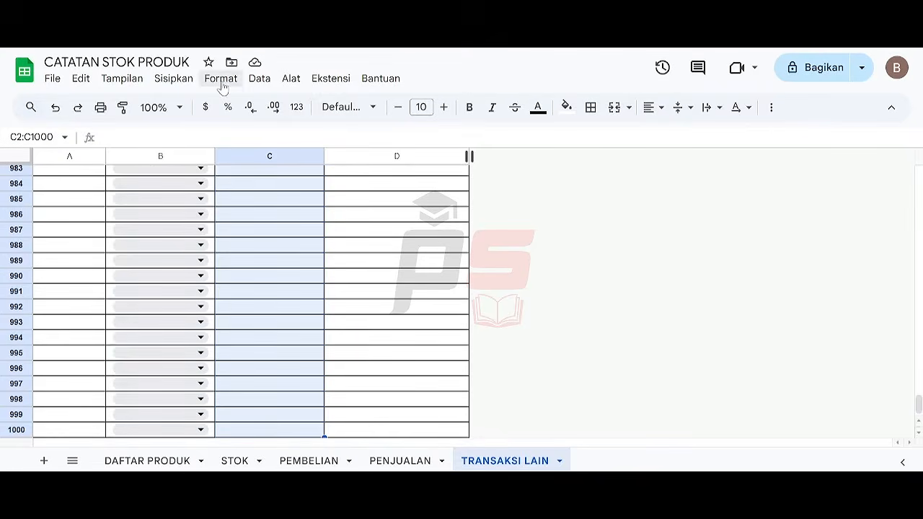
key("Right")
key("Up")
key("Left")
key("Down")
type("3")
key("Return")
Step: Format the NOMINAL cells C2:C1000 with the Akuntansi number format and no decimal places
key("Up")
key("ctrl+shift+Down")
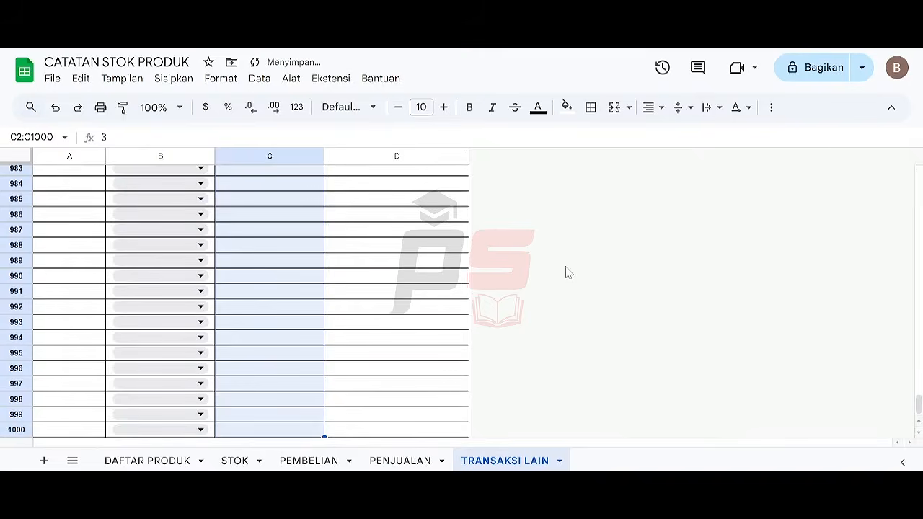
left_click(221, 80)
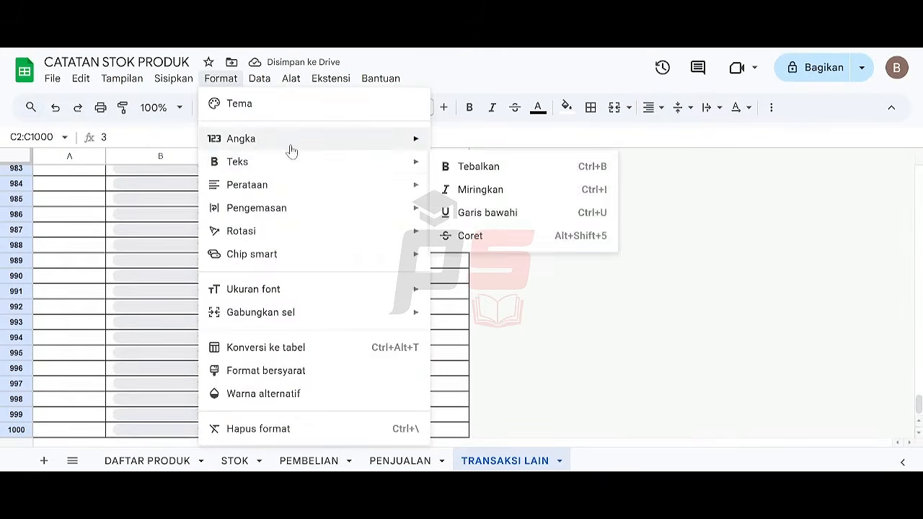
mouse_move(290, 149)
left_click(566, 259)
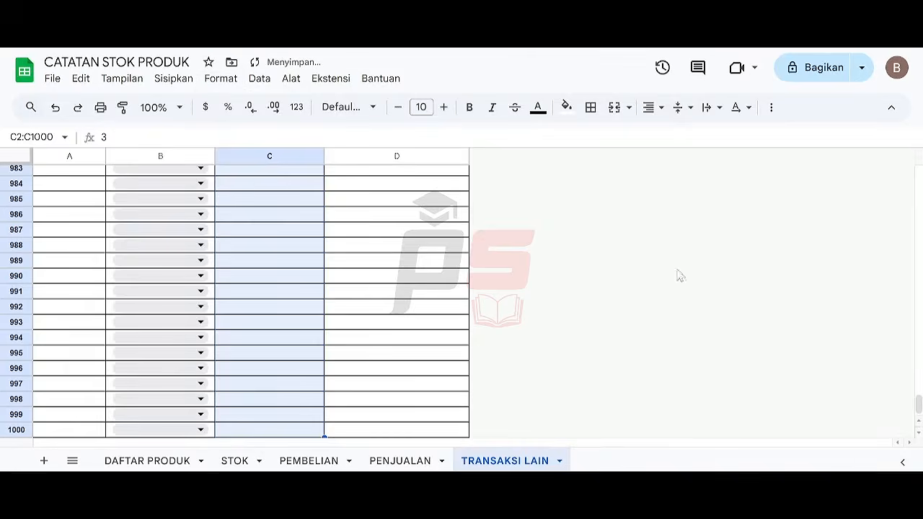
key("Right")
key("Left")
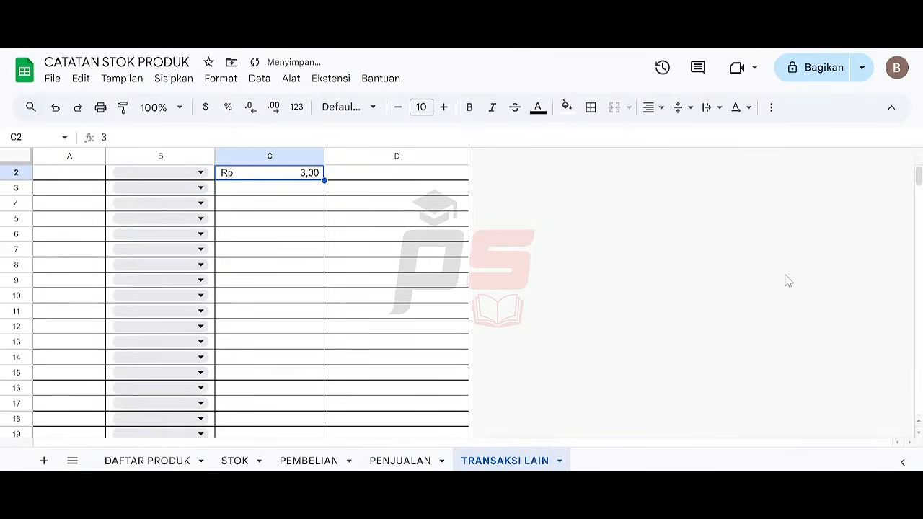
key("ctrl+shift+Down")
left_click(246, 108)
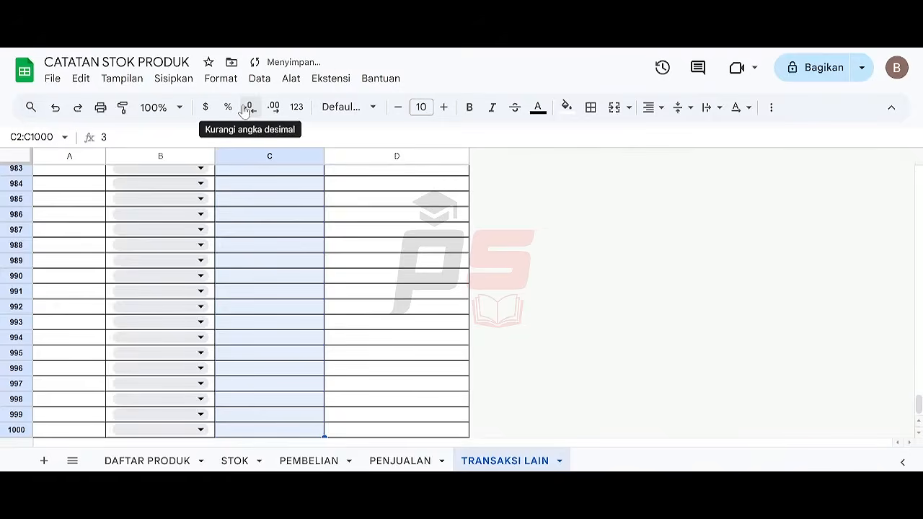
key("Right")
key("Up")
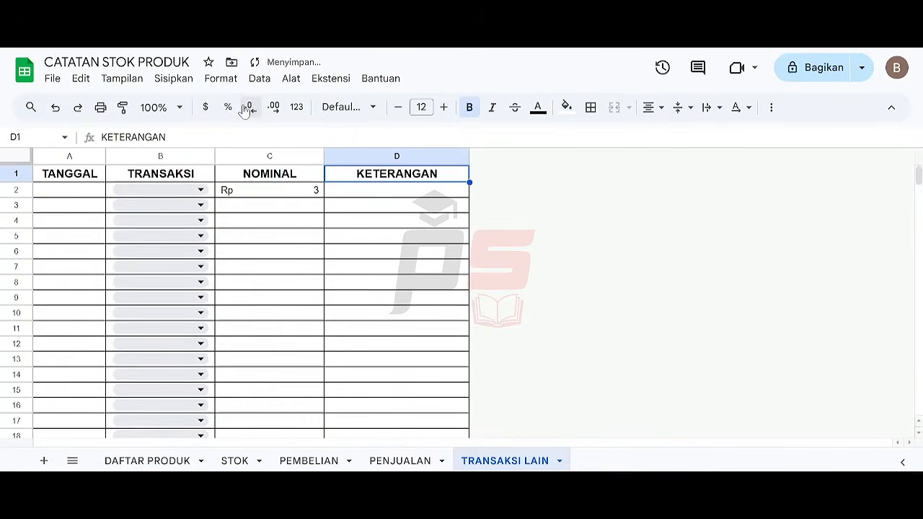
Step: Try the entry "a" in D2 under KETERANGAN and clear the trial values from D2 and C2
key("Down")
type("a")
key("Return")
key("Up")
key("Left")
key("Delete")
Step: Choose Kas Masuk from the TRANSAKSI dropdown in cell B2
key("Left")
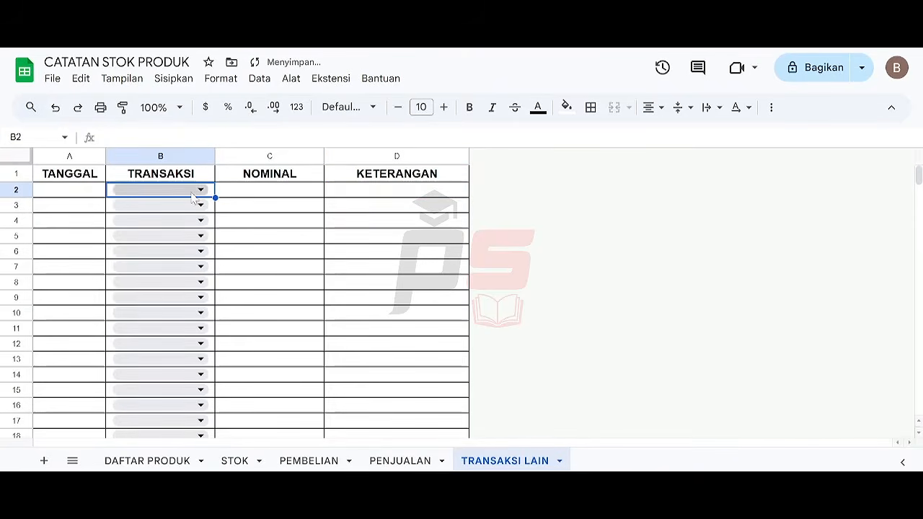
left_click(200, 189)
left_click(191, 212)
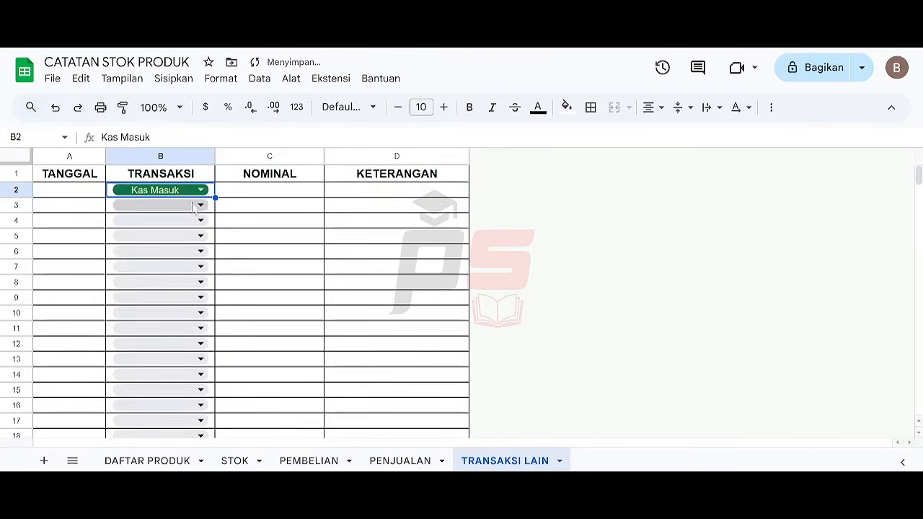
Step: Switch the TRANSAKSI dropdown in cell B2 to Kas Keluar and clear the trial choice from the cell
left_click(199, 190)
left_click(173, 238)
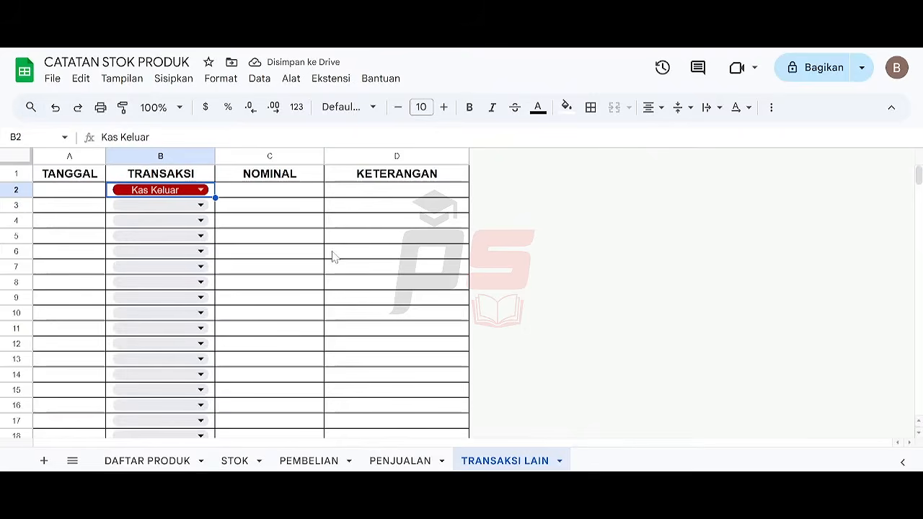
key("Delete")
key("Left")
key("Up")
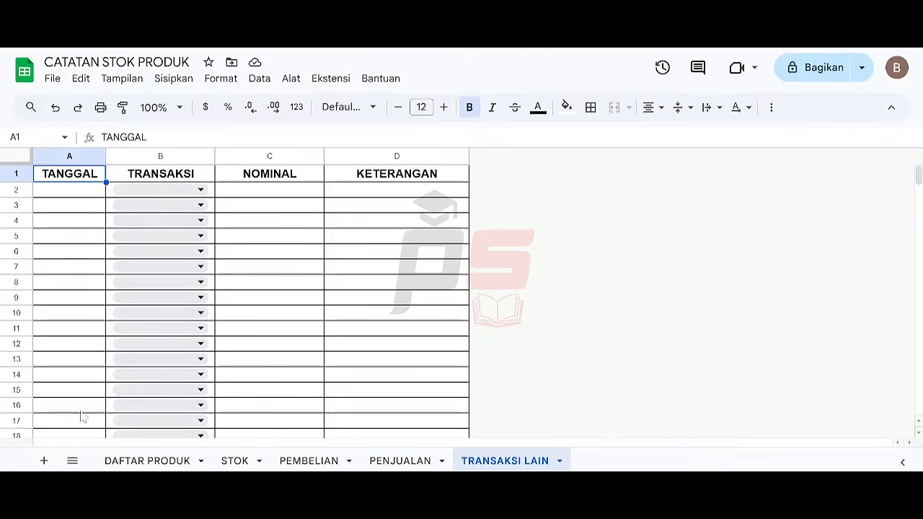
Step: Add a new sheet to the workbook and rename it LAPORAN
left_click(45, 462)
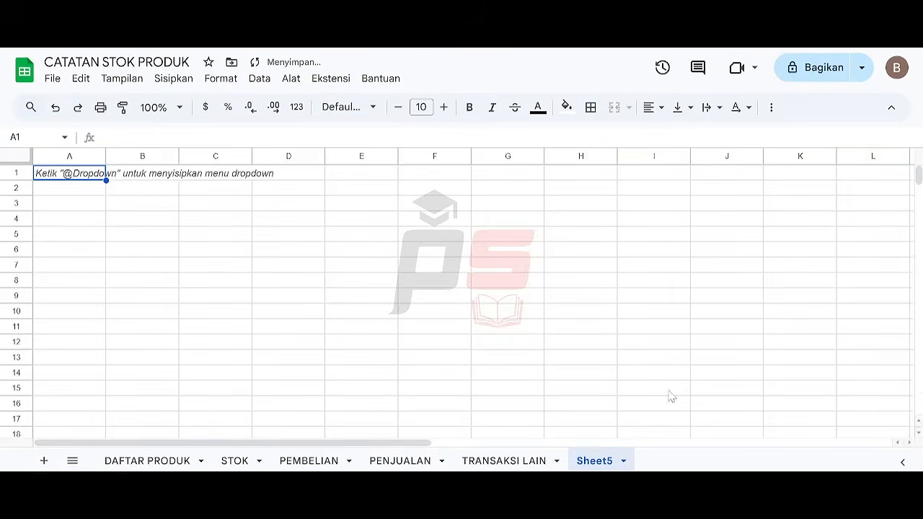
left_click(625, 463)
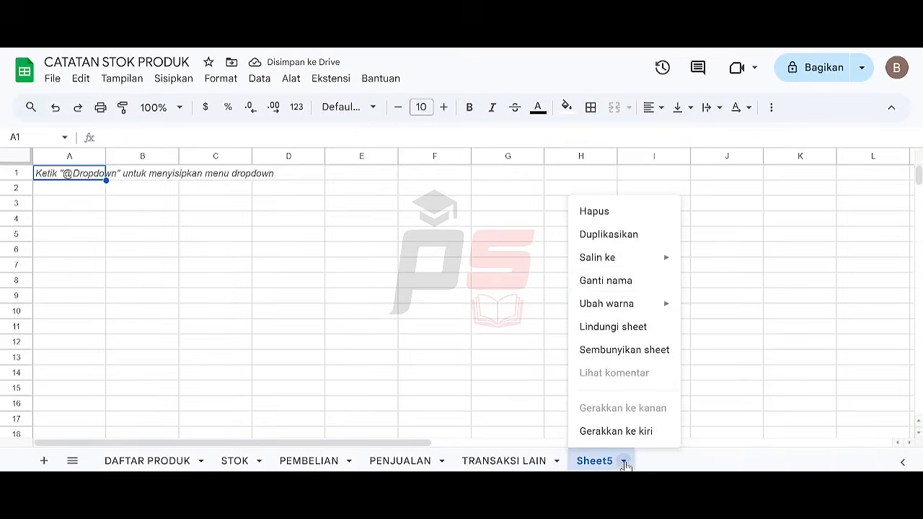
left_click(642, 279)
type("LAPORAN")
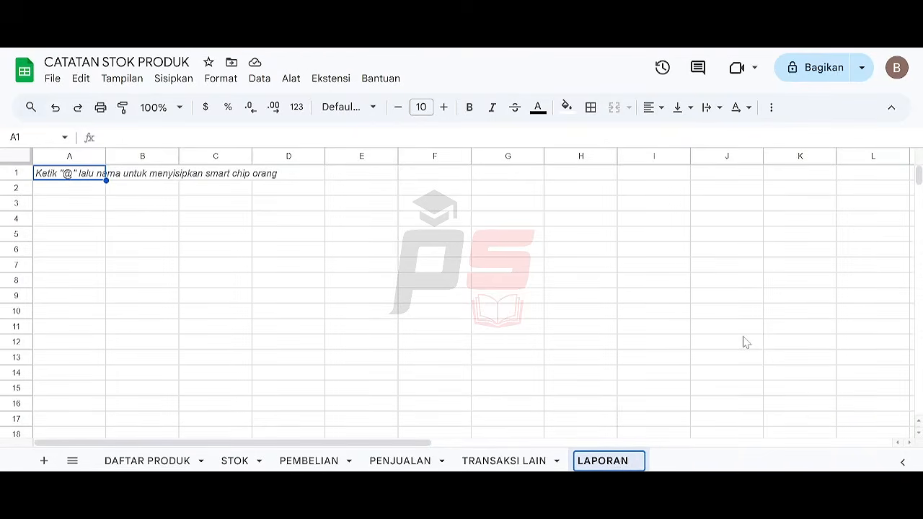
key("Return")
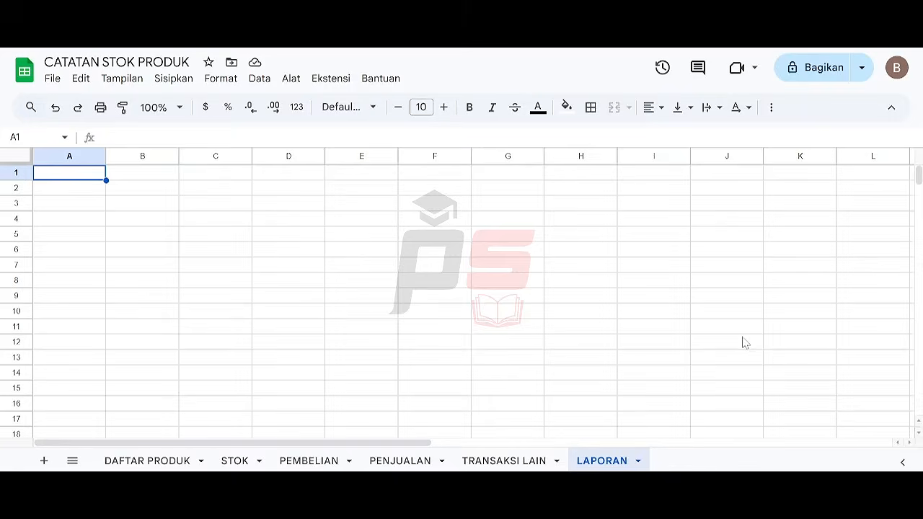
Step: Enter the title LAPORAN SALDO in A1 and the labels TOTAL PEMASUKAN, TOTAL PENGELUARAN and SALDO in A3:A5
type("LAPORAN SALDO")
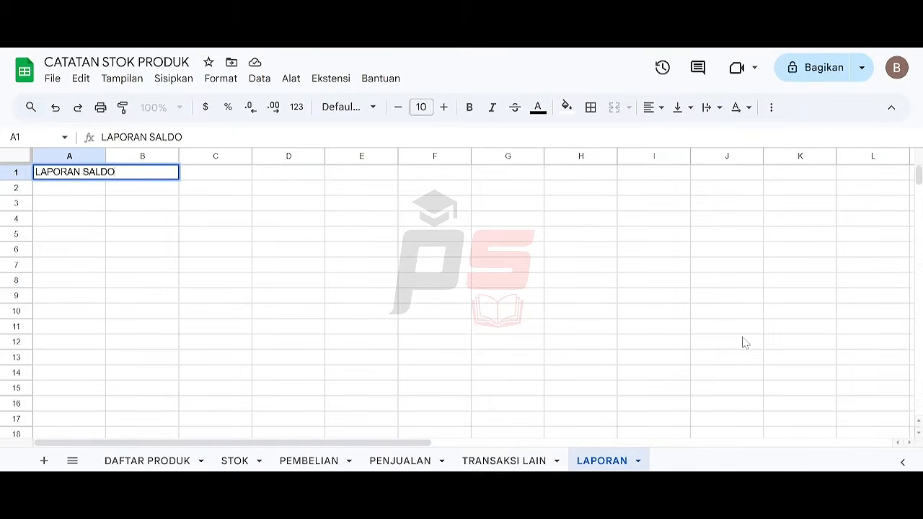
key("Return")
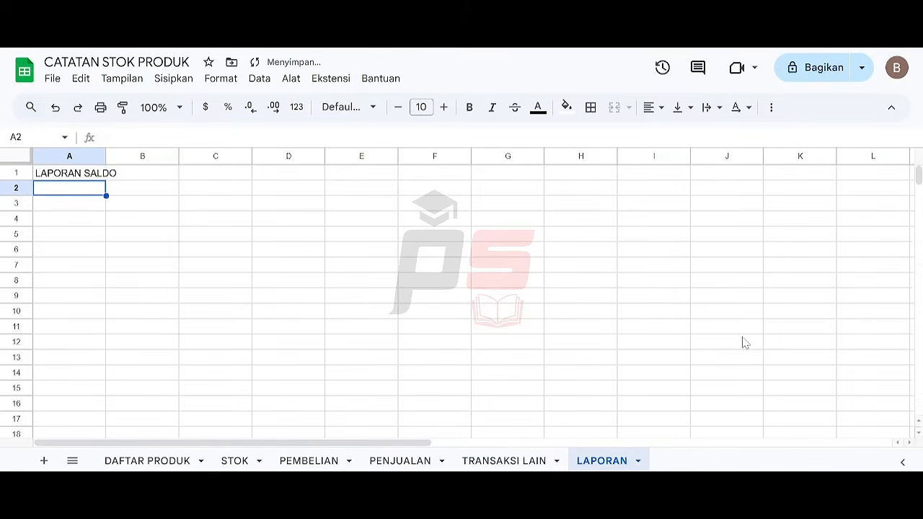
key("Return")
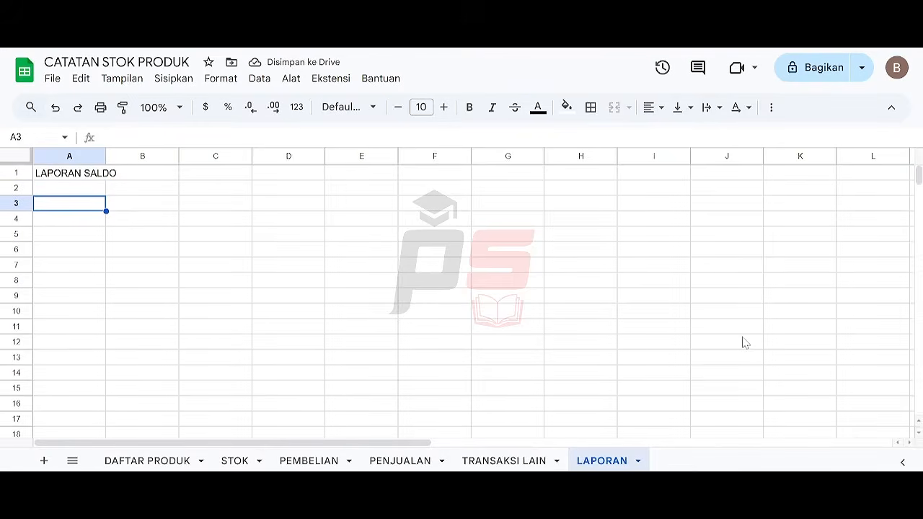
type("TOT")
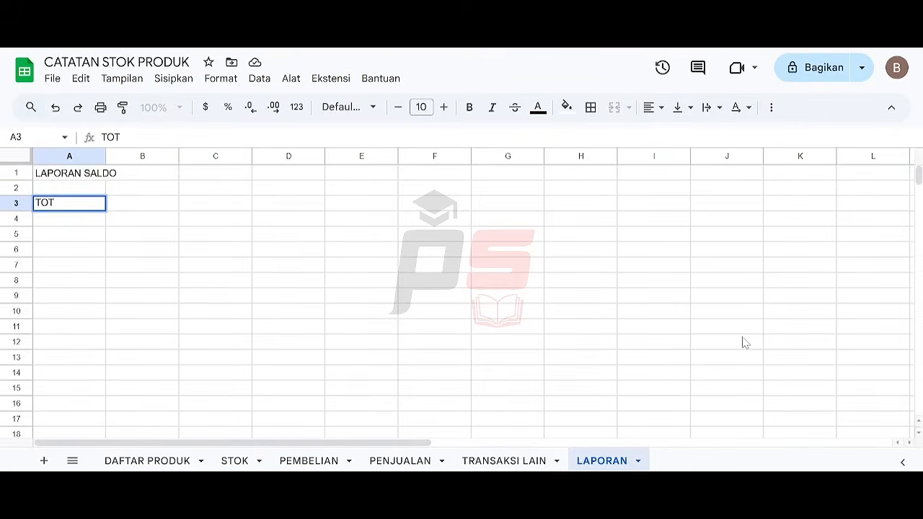
type("AL PEMASUKAN")
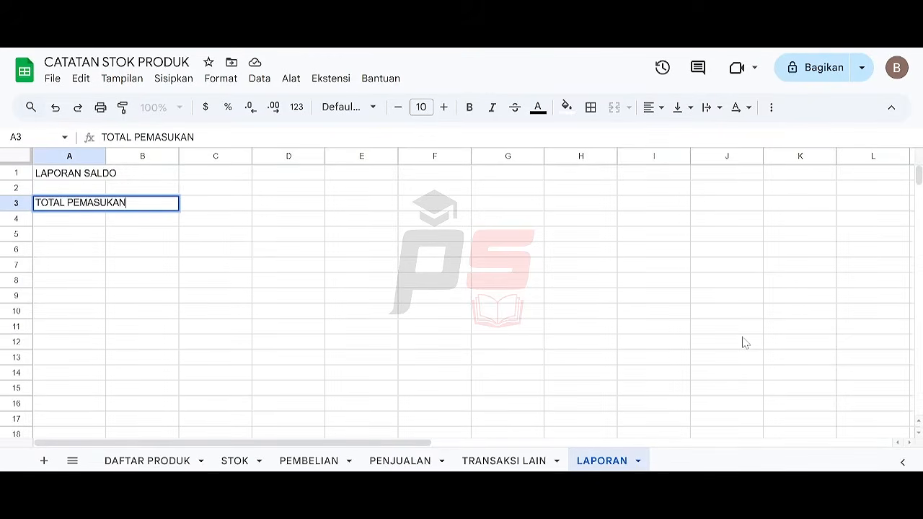
key("Return")
type("TOTA")
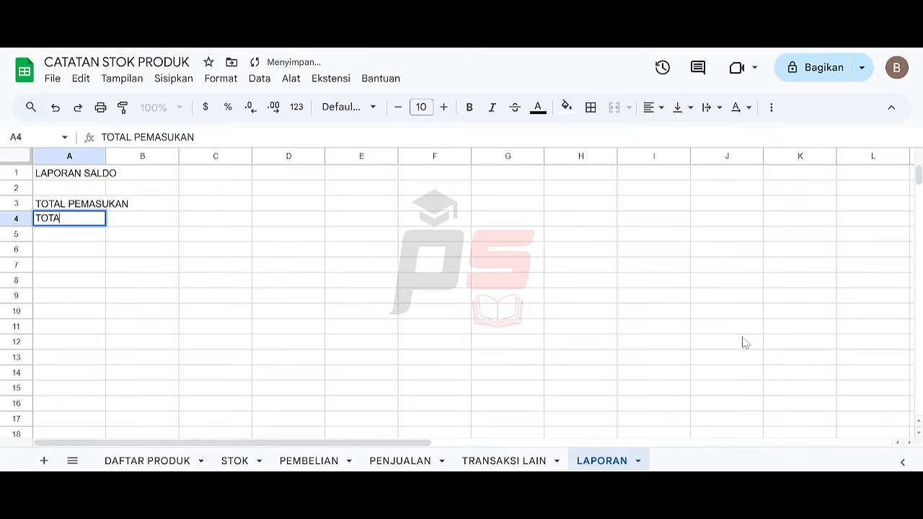
type("L PENGELUARAN")
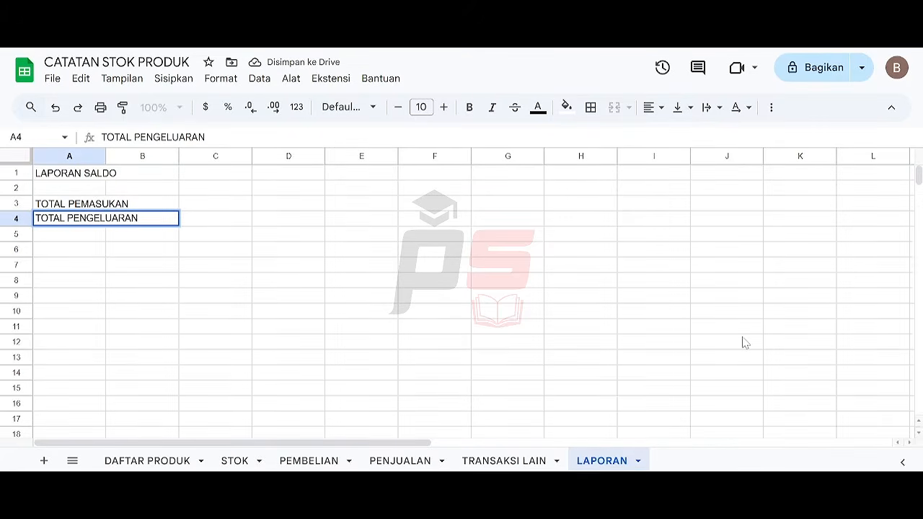
key("Return")
type("SALDO")
key("Tab")
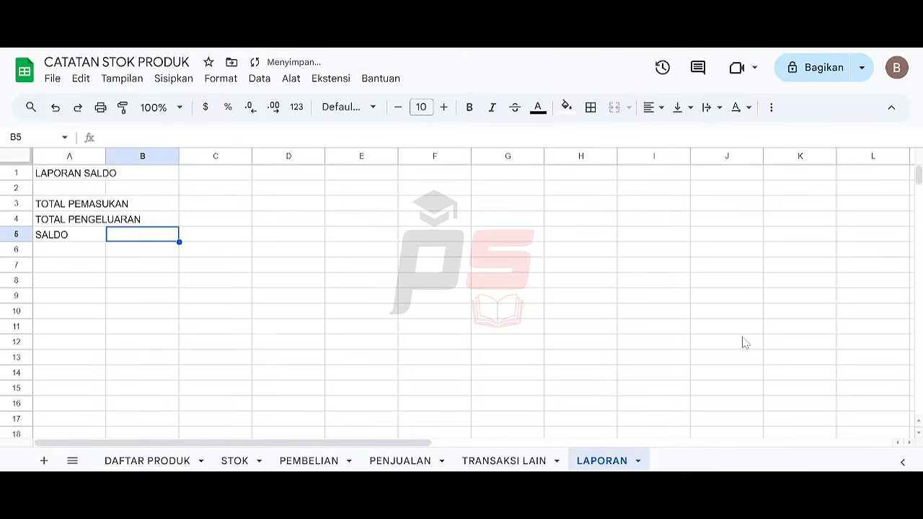
Step: Merge cells A1:B1 containing the LAPORAN SALDO title
key("Left")
key("Up")
key("Up")
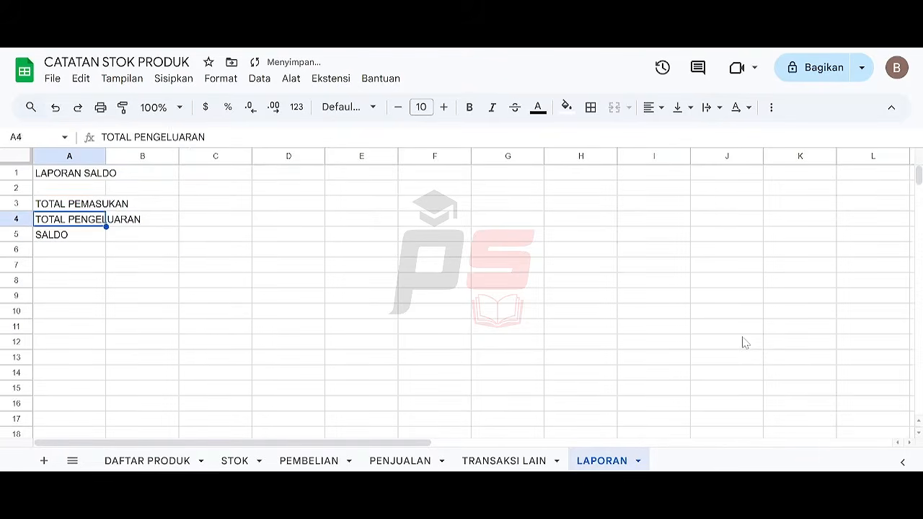
key("Up")
key("Up")
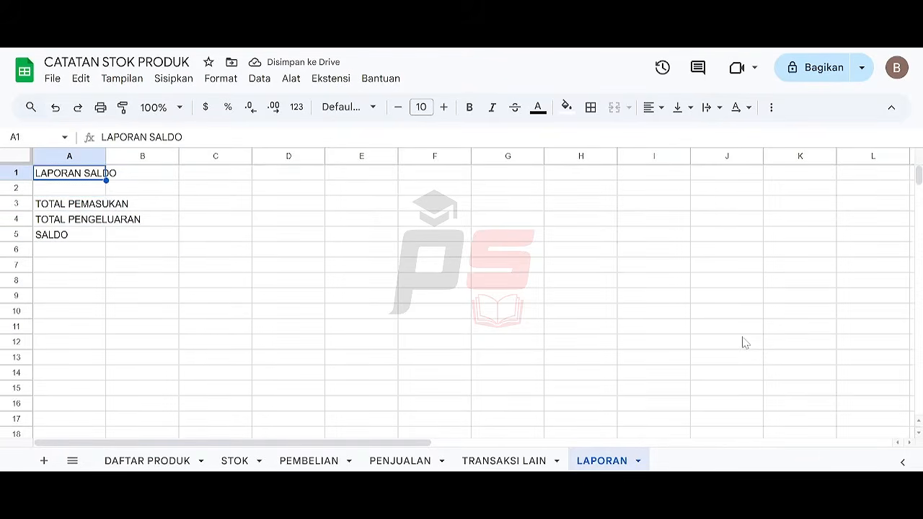
key("shift+Right")
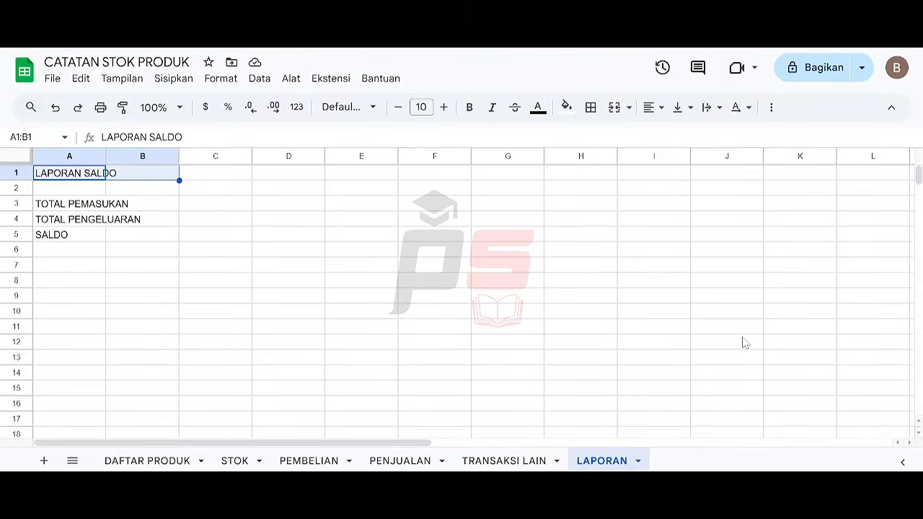
left_click(614, 108)
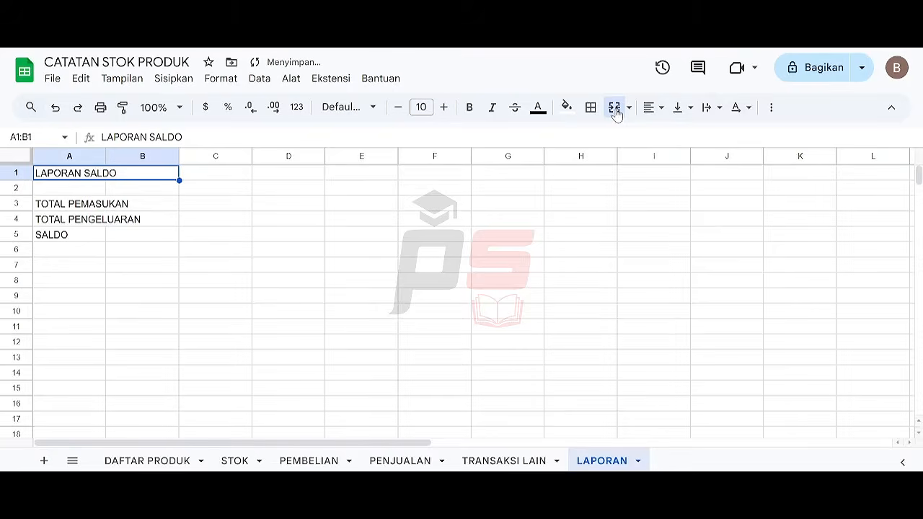
left_click(615, 109)
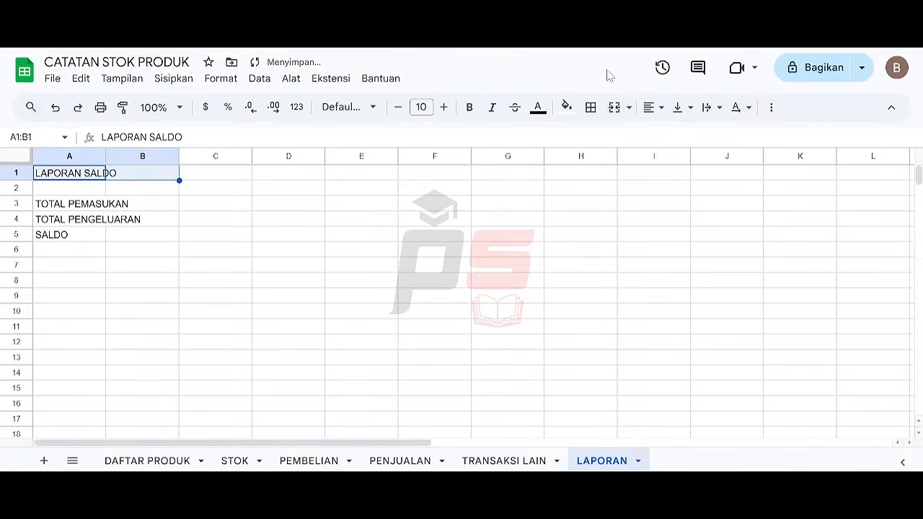
left_click(614, 108)
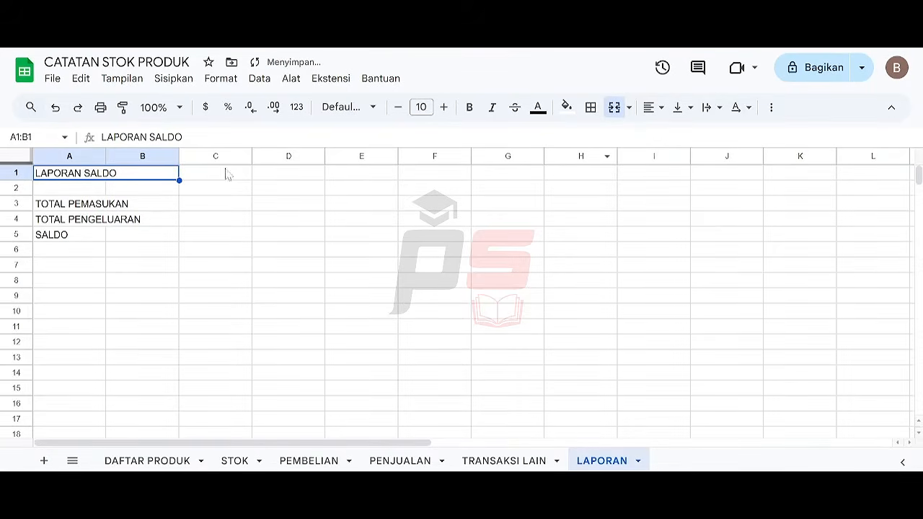
Step: Resize columns A and B to a width of 300 pixels each
left_click(75, 156)
right_click(77, 156)
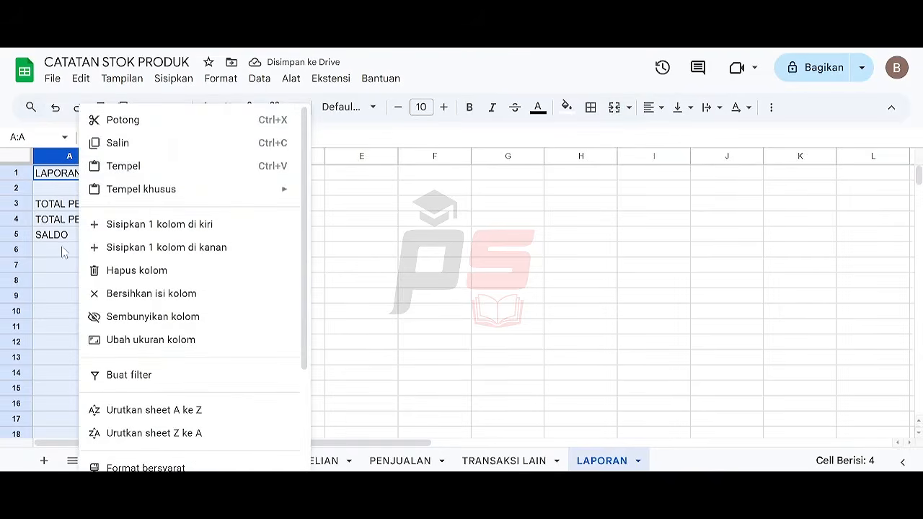
left_click(193, 342)
type("3")
left_click(375, 338)
key("Return")
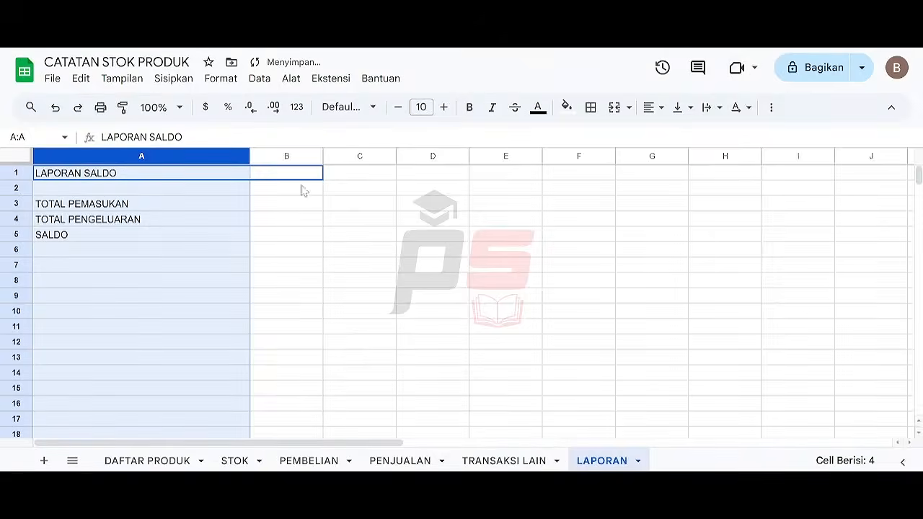
left_click(272, 154)
right_click(272, 155)
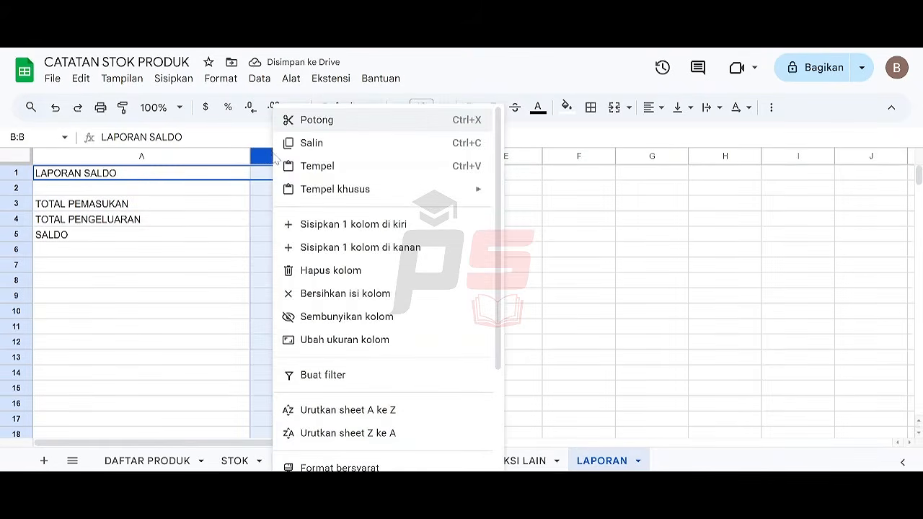
left_click(385, 340)
type("300")
key("Return")
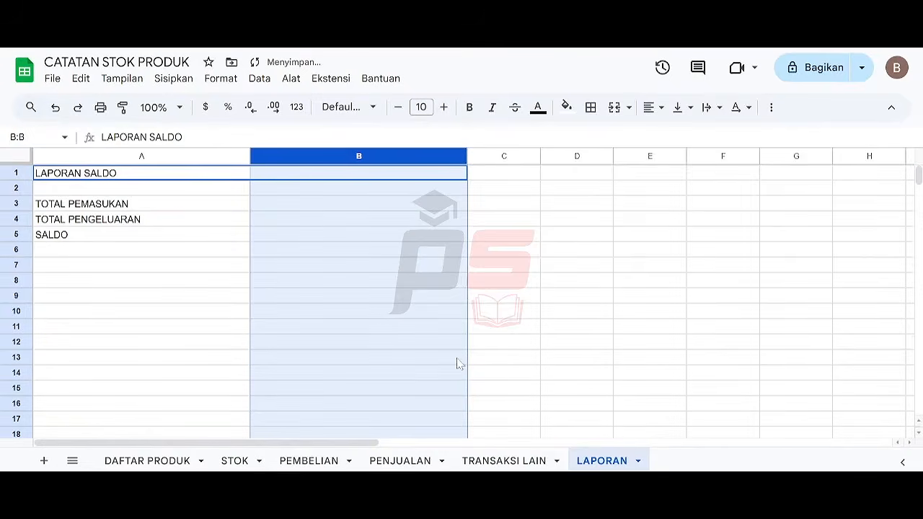
Step: Set the height of rows 1, 3, 4, 5 and 6 to 35 pixels
left_click(17, 174)
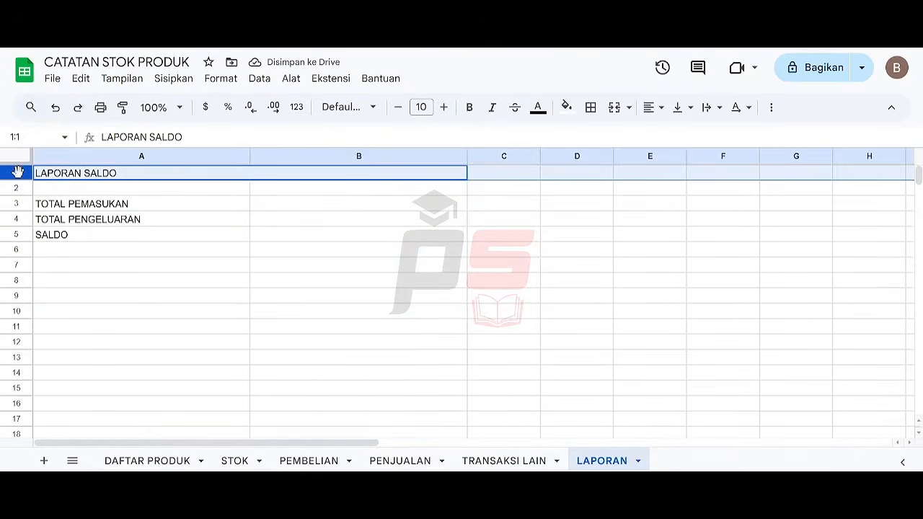
left_click(16, 204, "ctrl")
left_click(21, 221, "ctrl")
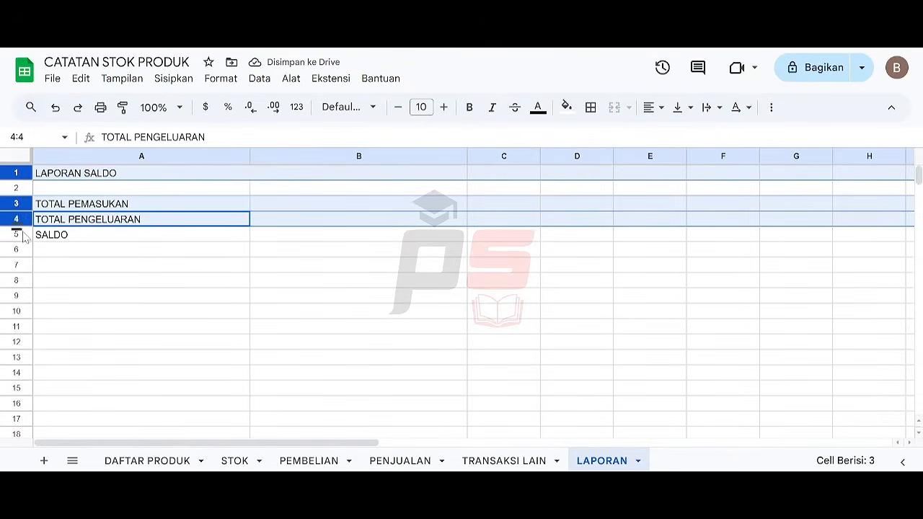
left_click(18, 234, "ctrl")
right_click(20, 231)
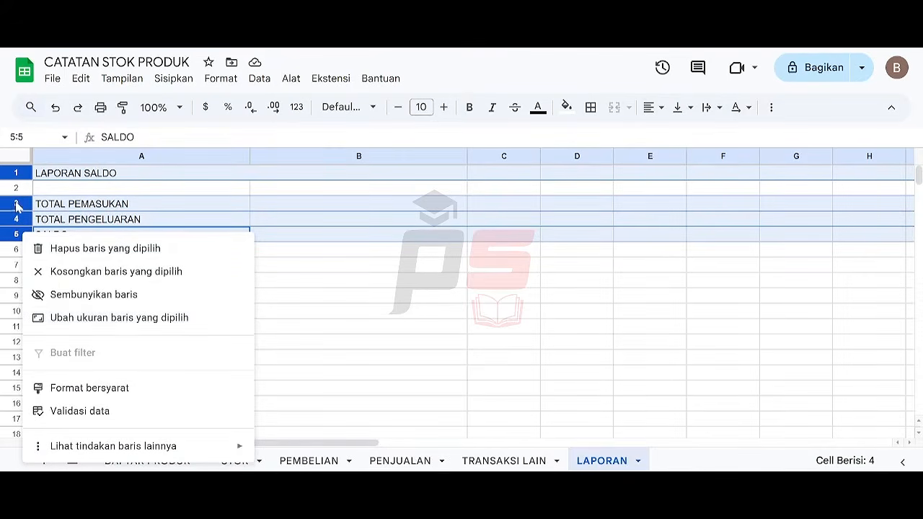
left_click(16, 251, "ctrl")
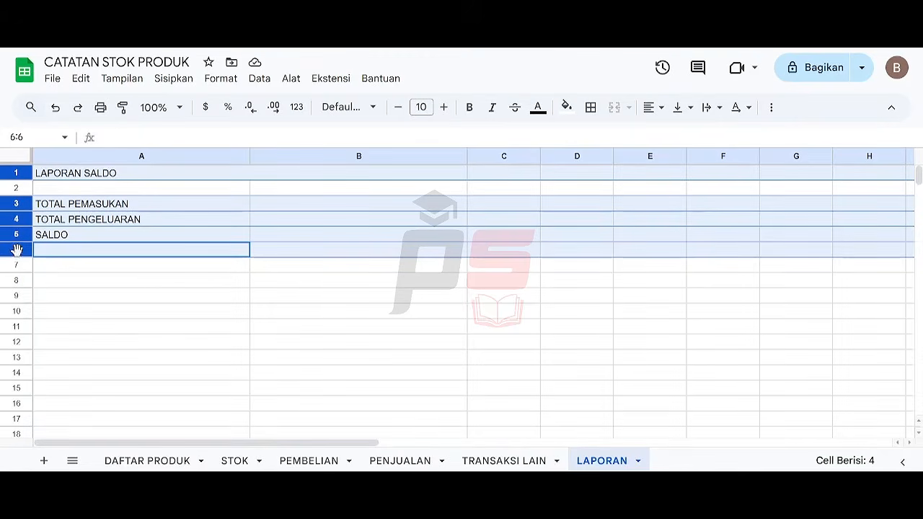
right_click(16, 250)
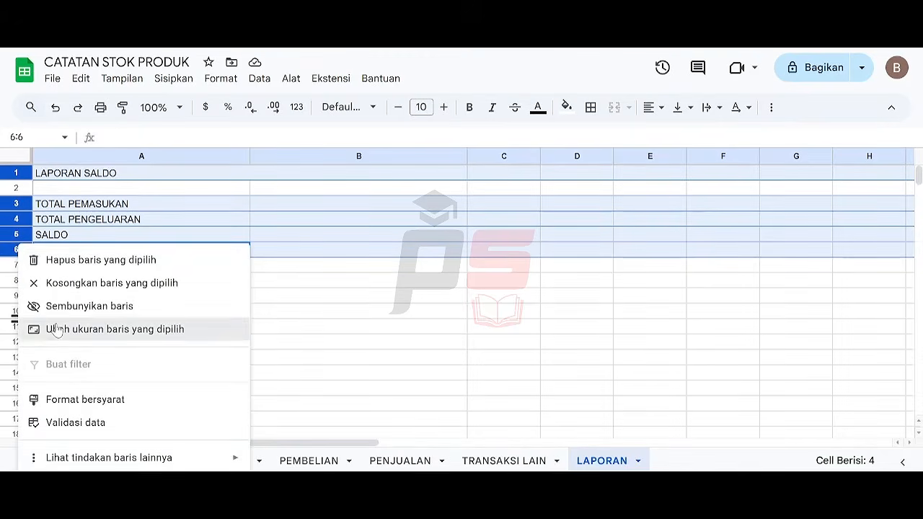
left_click(56, 330)
left_click(401, 258)
type("35")
key("Return")
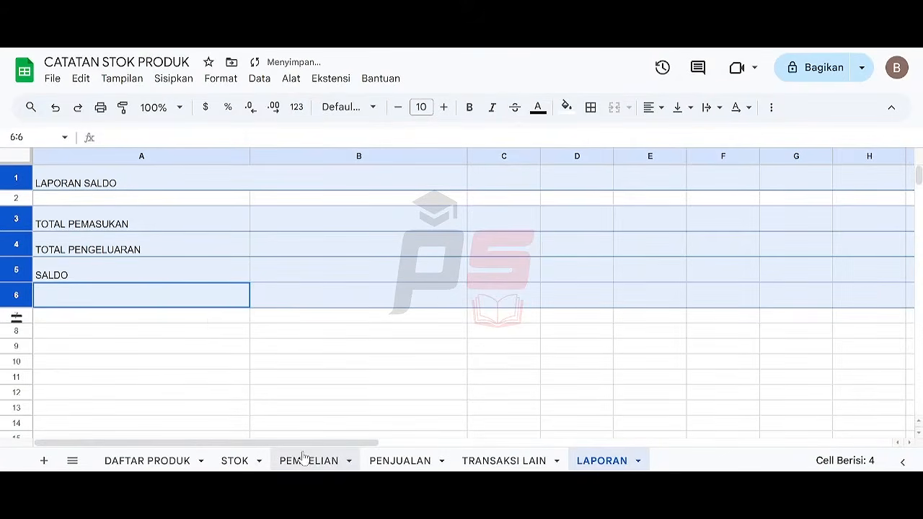
Step: Set the height of the empty row 2 to 20 pixels
right_click(21, 197)
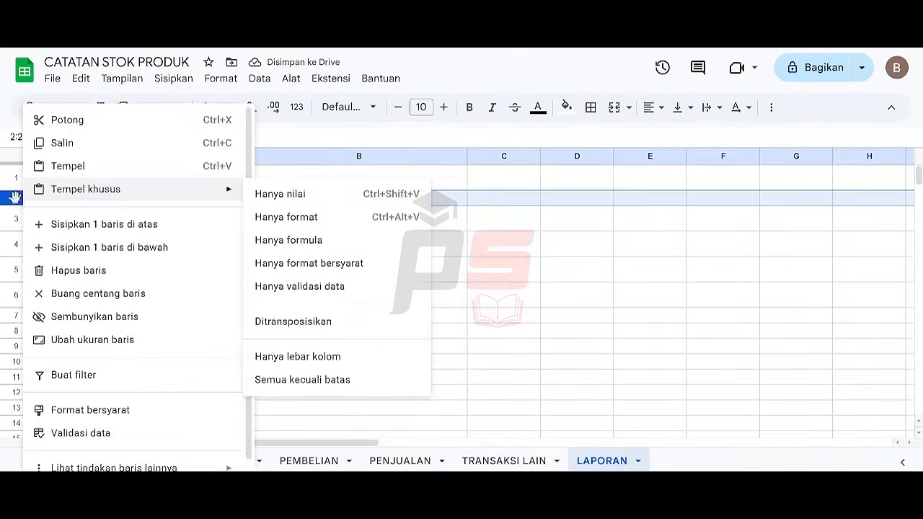
left_click(129, 342)
left_click(394, 259)
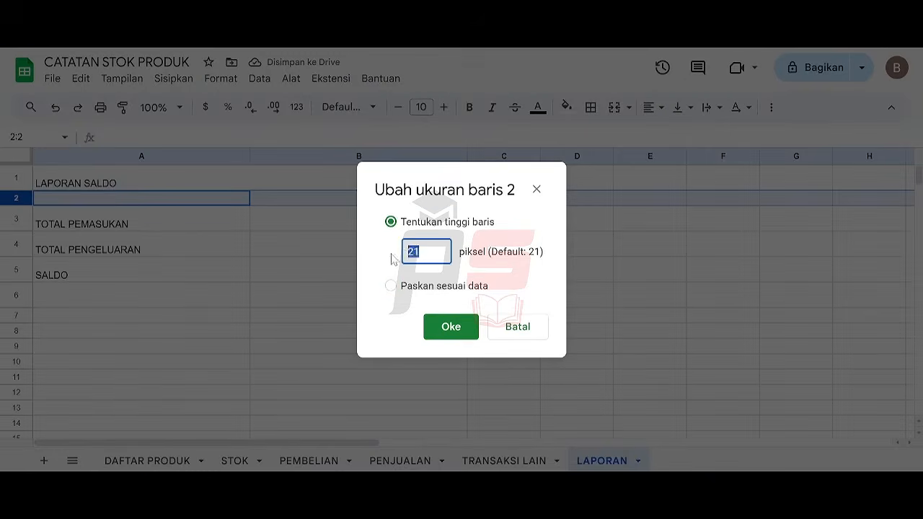
type("20")
key("Return")
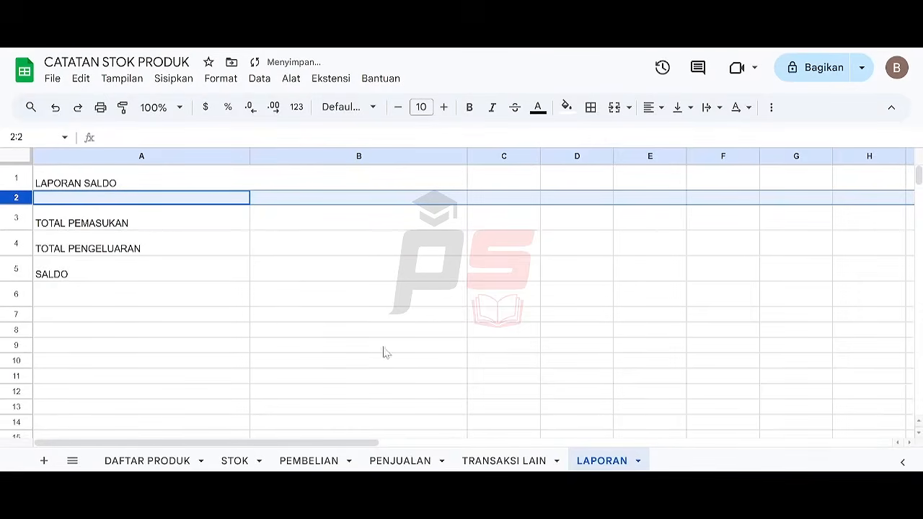
Step: Vertically center the contents of cells A1:B5 in the middle of their rows
left_click(146, 181)
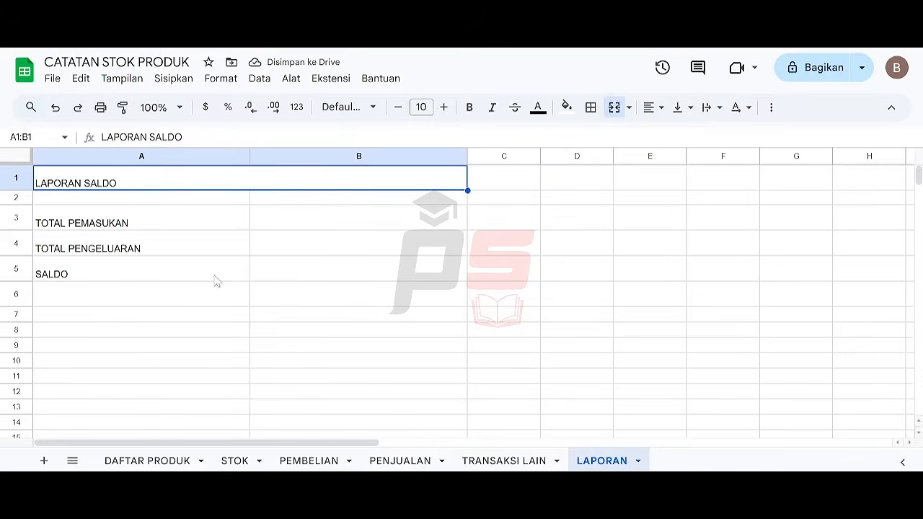
left_click(421, 107)
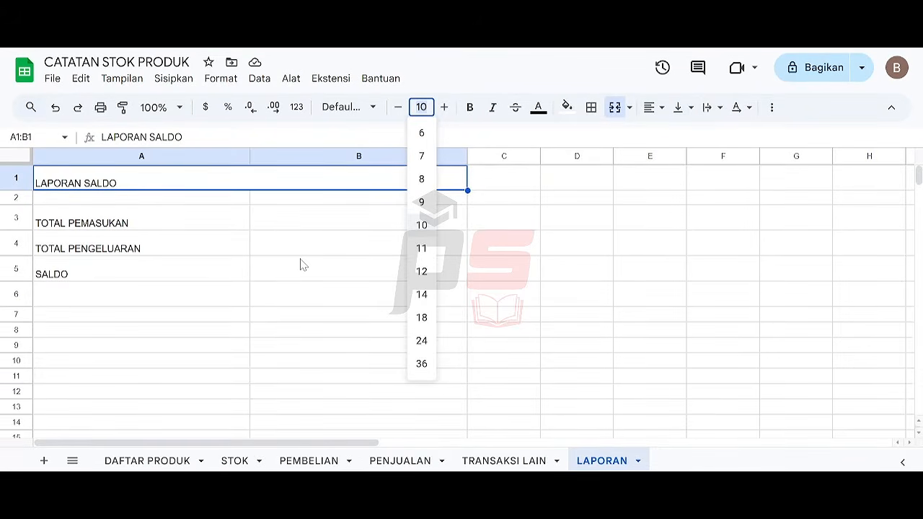
left_click(184, 186)
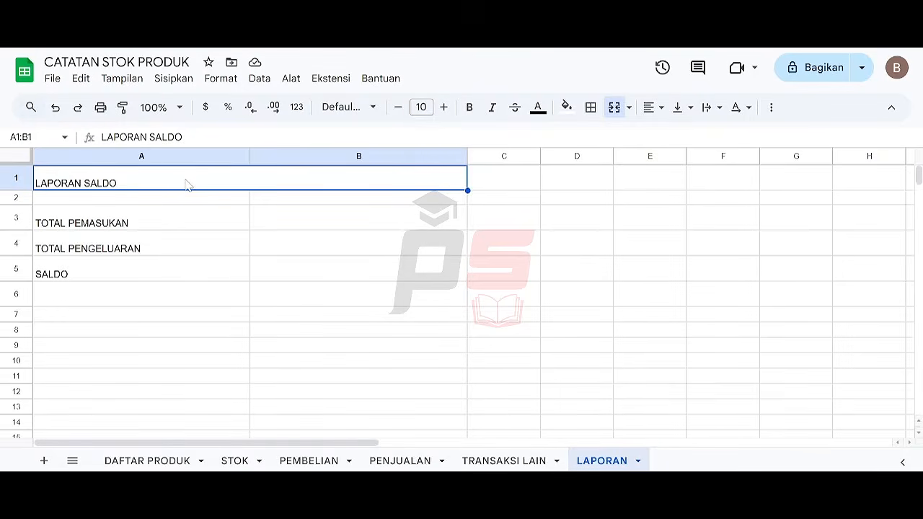
key("shift+Down")
key("shift+Down")
key("shift+Down")
key("shift+Down")
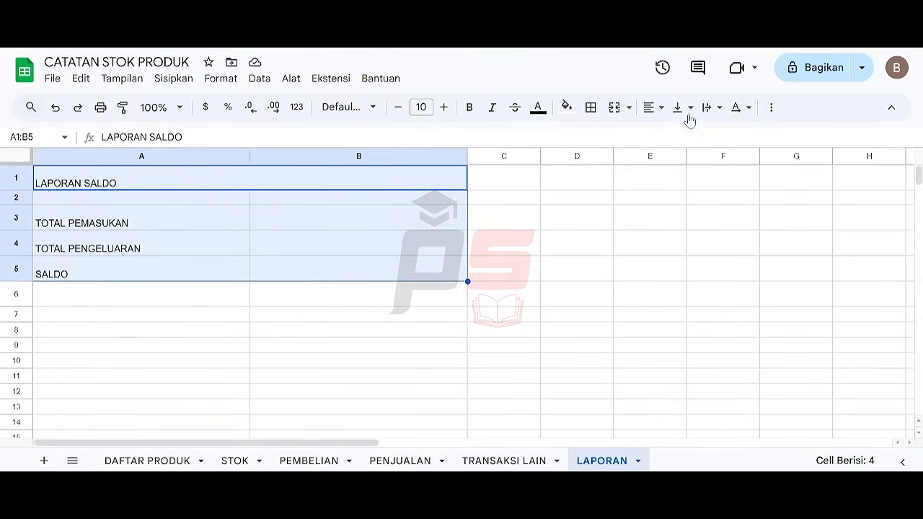
left_click(678, 108)
left_click(704, 135)
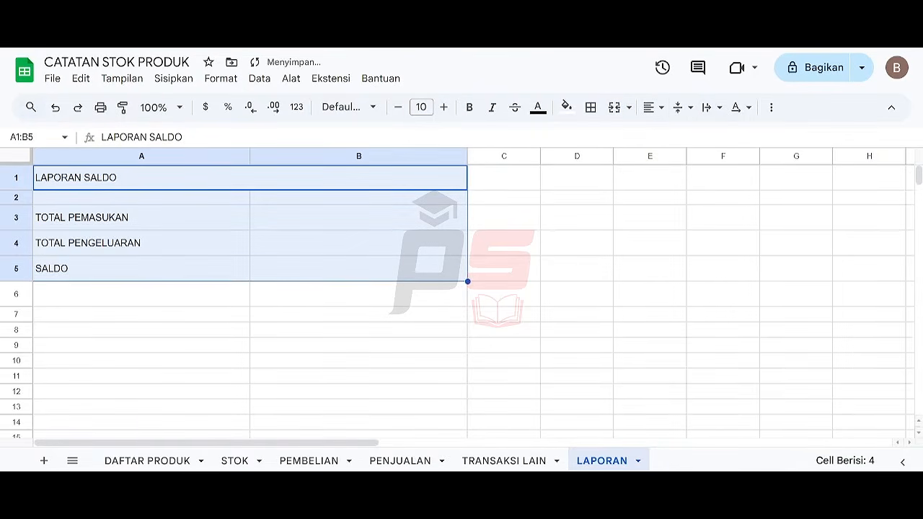
Step: Make the text in A1:B5 bold and set its font size to 14
left_click(469, 107)
left_click(443, 110)
left_click(443, 110)
left_click(443, 109)
left_click(443, 110)
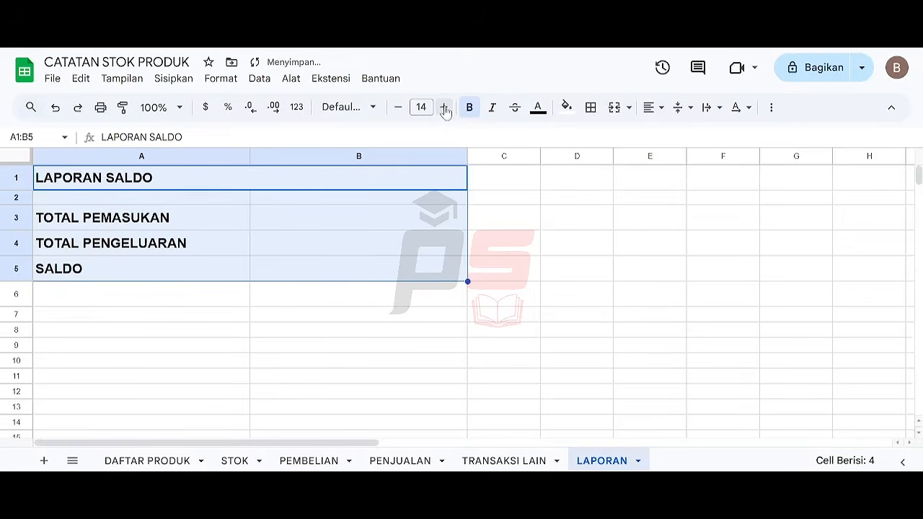
Step: Remove the bold formatting from the report rows in A3:B5
left_click(213, 223)
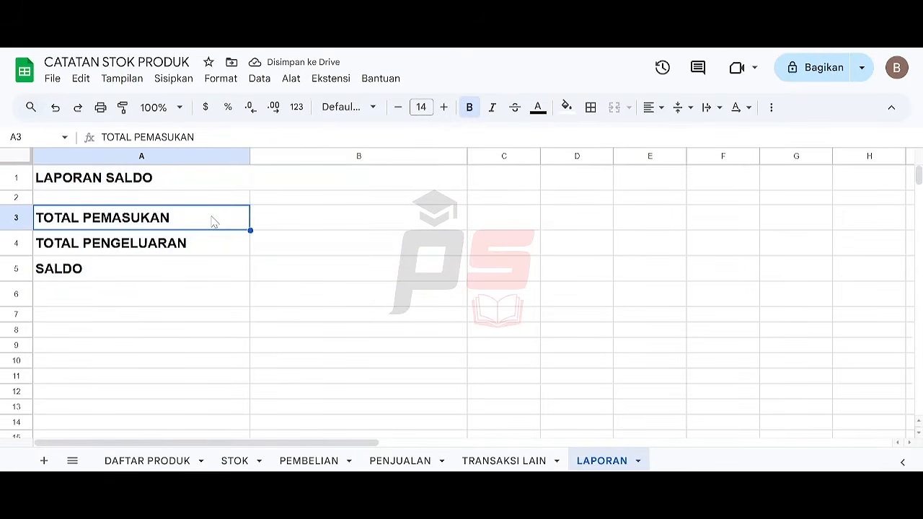
key("shift+Right")
key("shift+Down")
key("shift+Down")
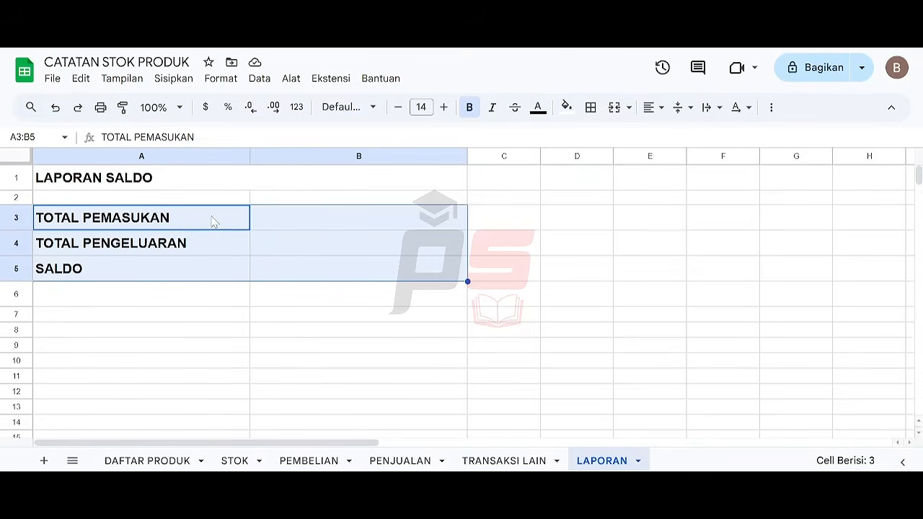
left_click(470, 108)
Step: Center the LAPORAN SALDO title horizontally in the merged cell A1:B1
left_click(150, 177)
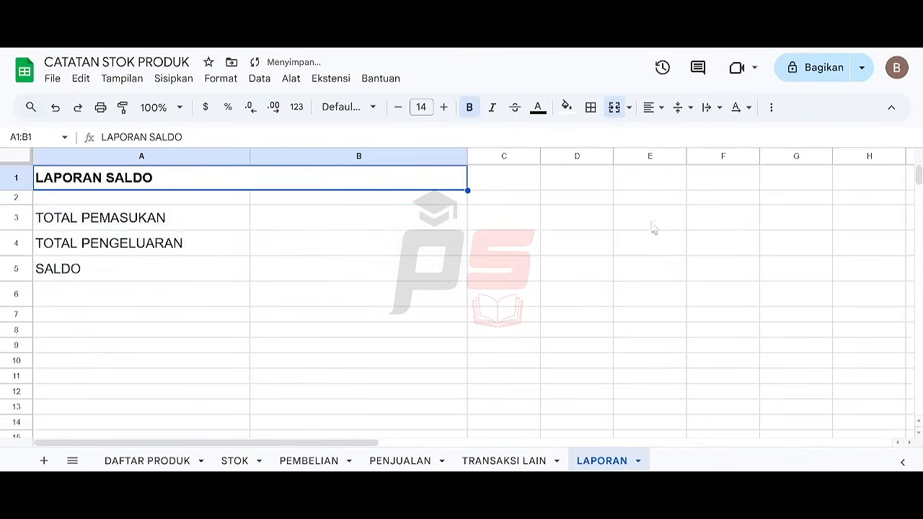
left_click(651, 108)
left_click(675, 134)
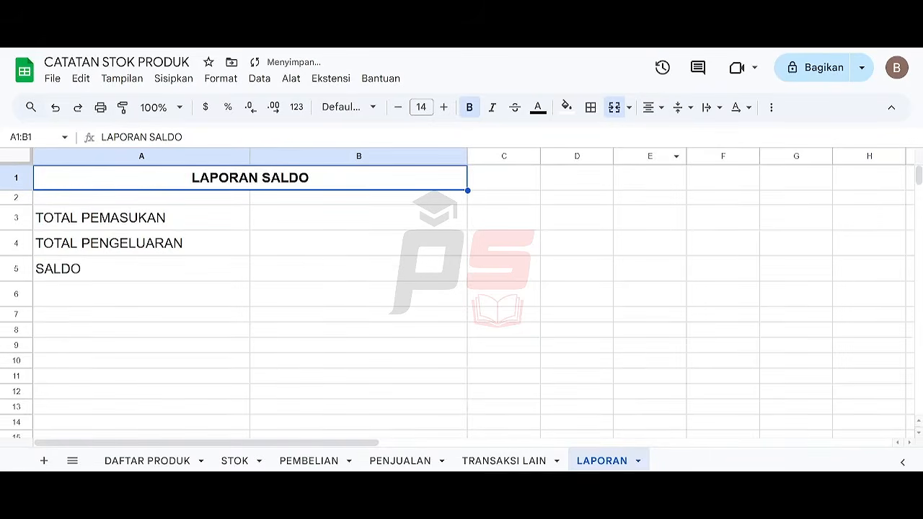
Step: Apply borders to all sides of every cell in A3:B5
left_click(167, 222)
key("shift+Right")
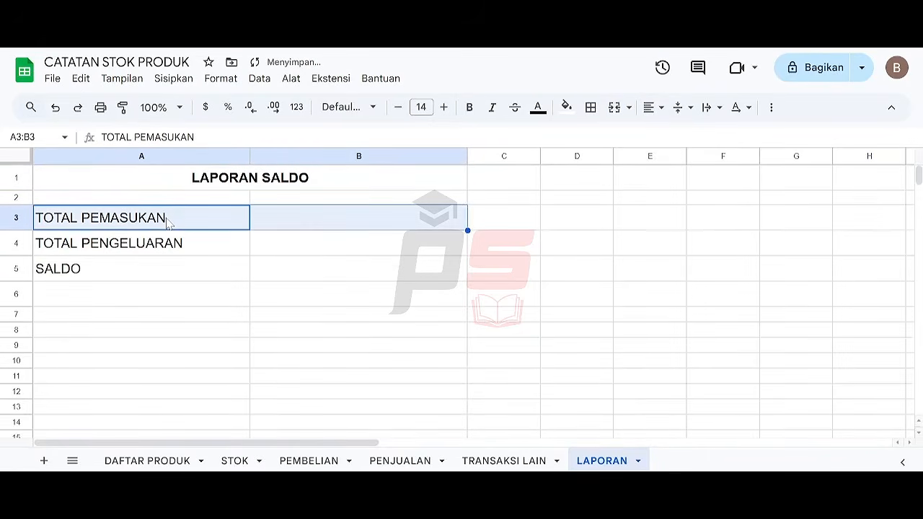
key("shift+Down")
key("shift+Down")
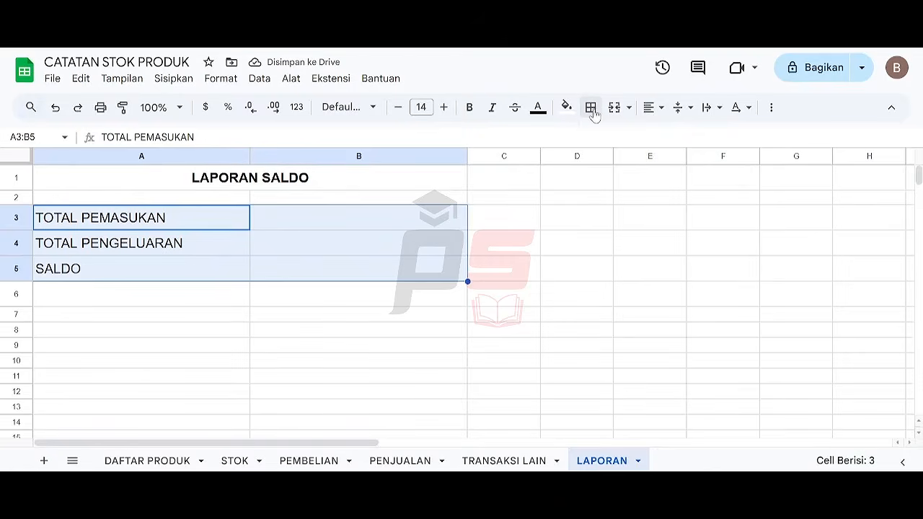
left_click(591, 107)
left_click(599, 138)
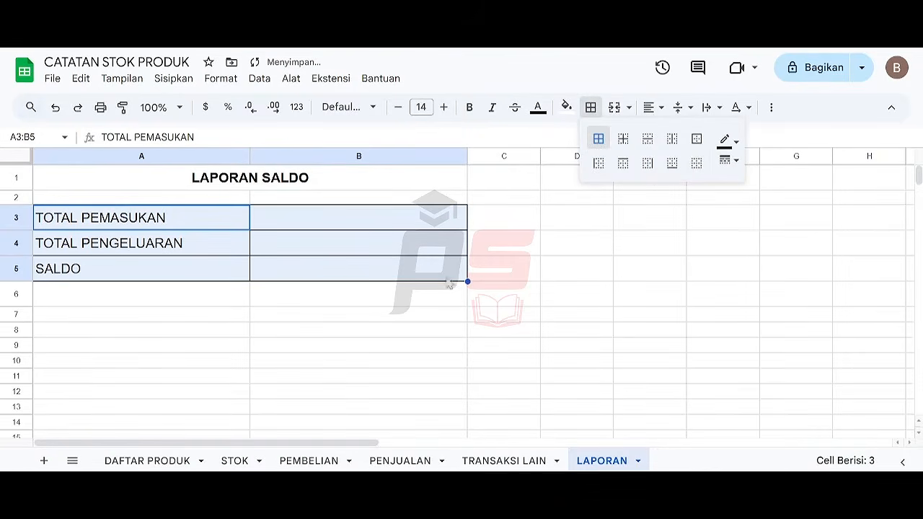
left_click(398, 318)
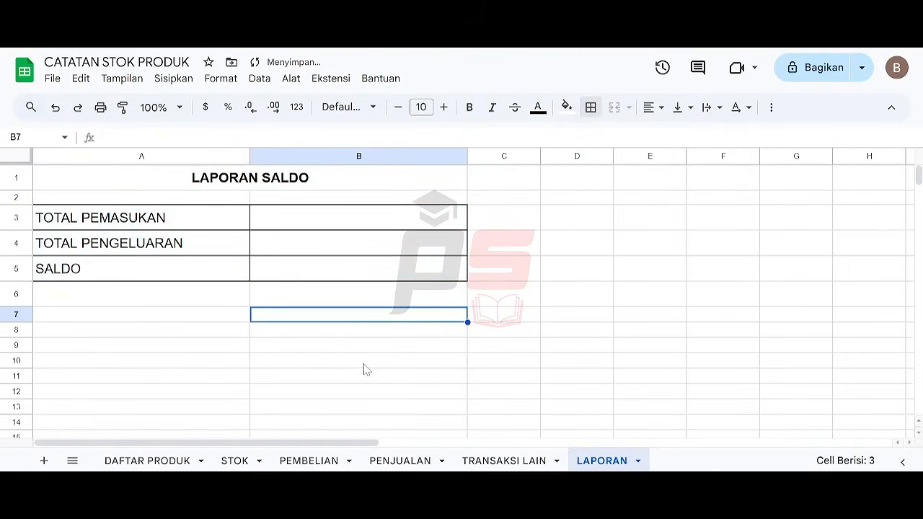
left_click(219, 321)
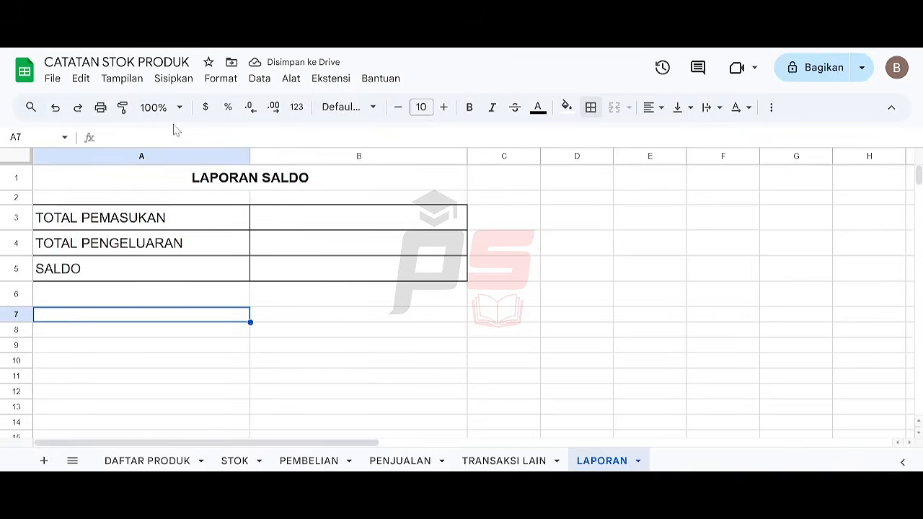
left_click(144, 180)
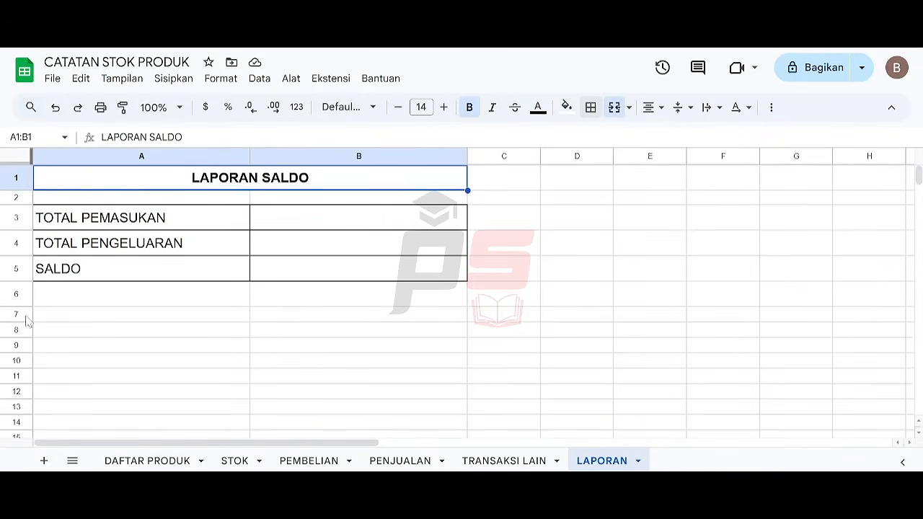
key("shift+Down")
key("shift+Down")
key("shift+Down")
key("shift+Down")
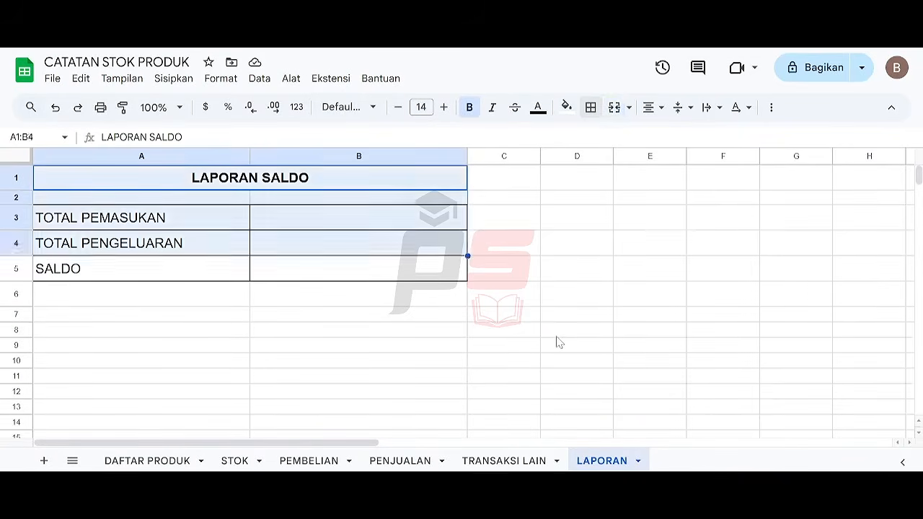
Step: Apply the Akuntansi number format to B3:B5 and enter 3 in B3 as a test value
key("Right")
key("Down")
key("Left")
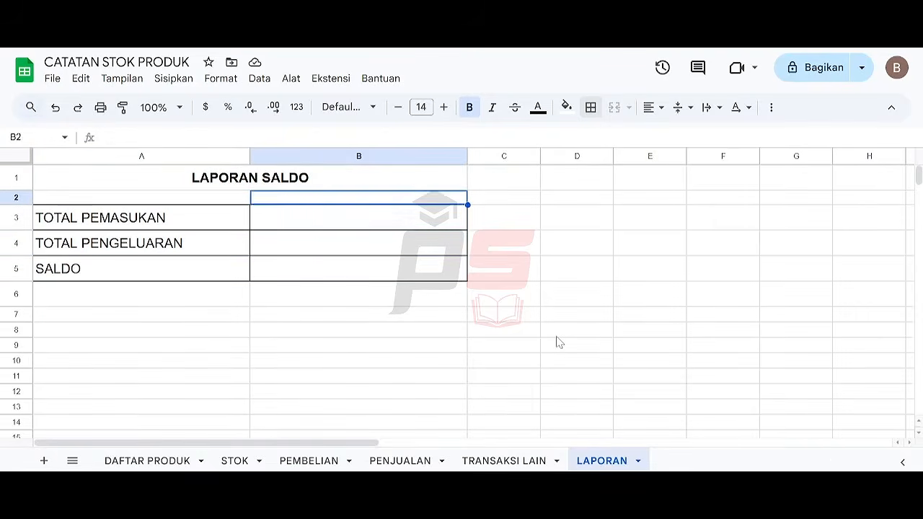
key("Down")
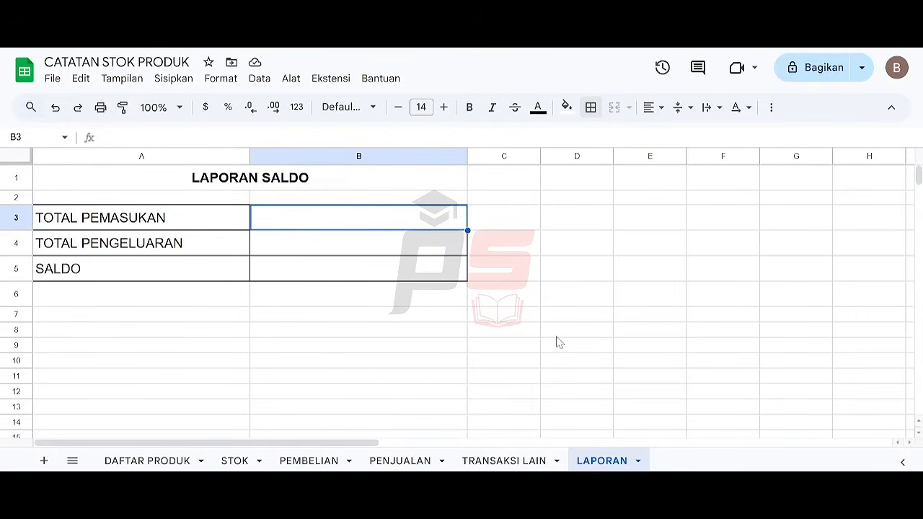
key("shift+Down")
key("shift+Down")
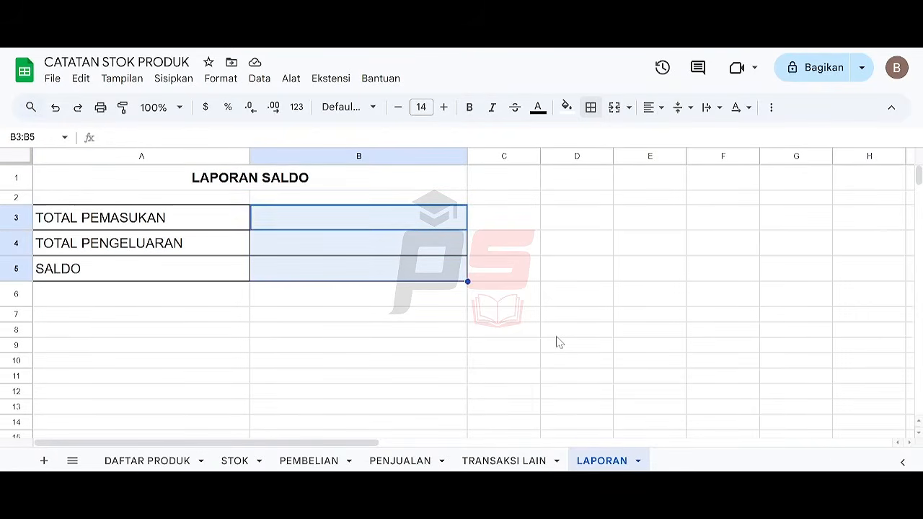
left_click(221, 78)
mouse_move(437, 140)
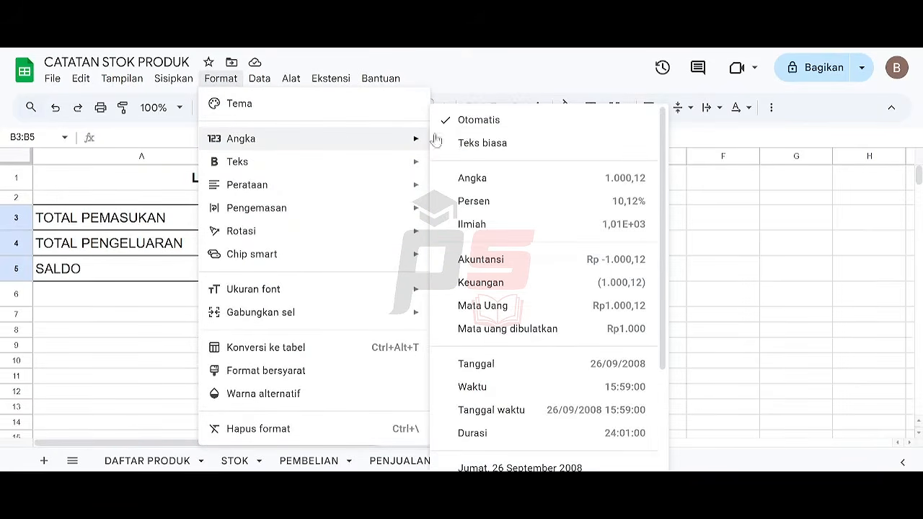
left_click(516, 258)
type("3")
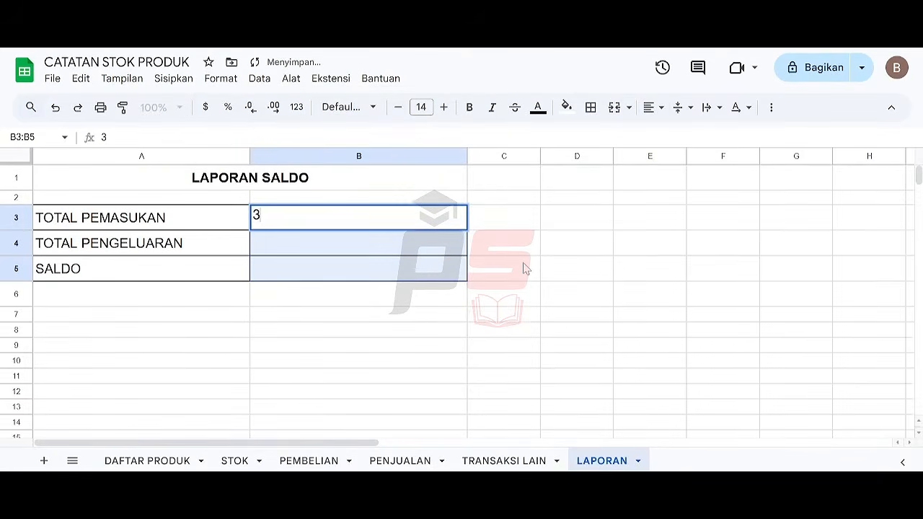
key("Return")
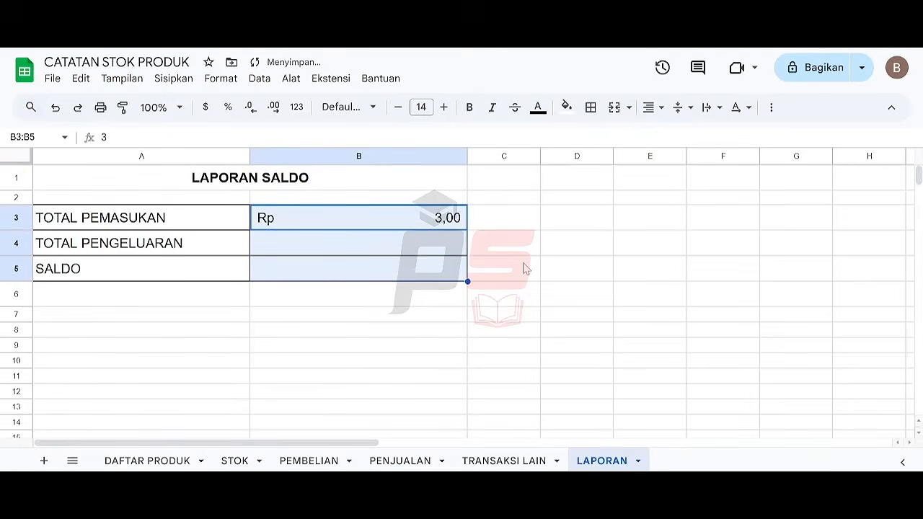
Step: Remove both decimal places from the amounts in B3:B5 and clear the test value from B3
left_click(252, 114)
left_click(251, 114)
left_click(430, 315)
left_click(399, 223)
key("Delete")
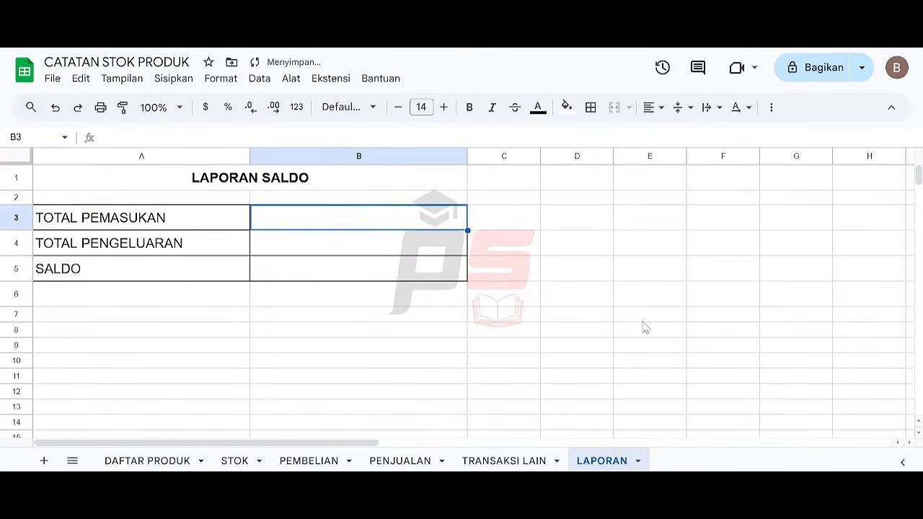
Step: Copy the LAPORAN SALDO block A1:B5 and paste the copy starting at cell A7
key("Left")
key("Up")
key("Up")
key("shift+Down")
key("shift+Down")
key("shift+Down")
key("shift+Down")
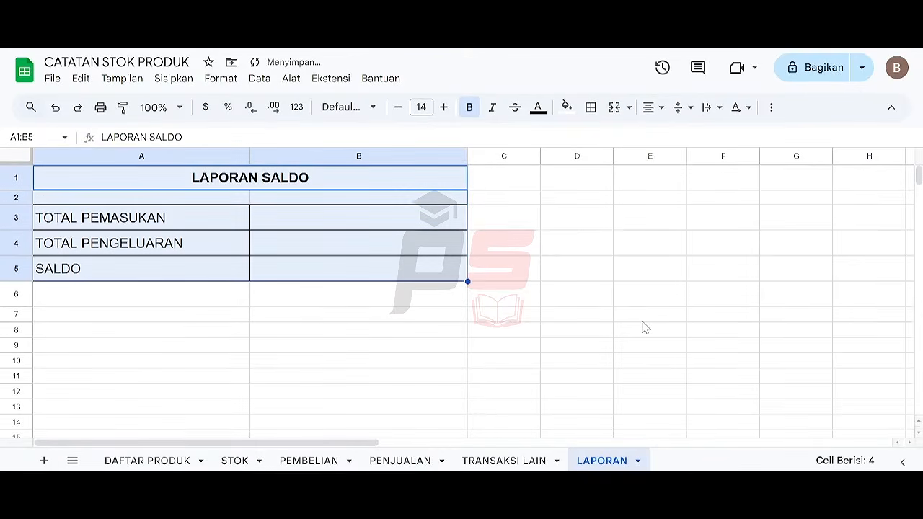
key("ctrl+c")
key("Down")
key("Down")
key("Down")
key("Down")
key("Down")
key("Down")
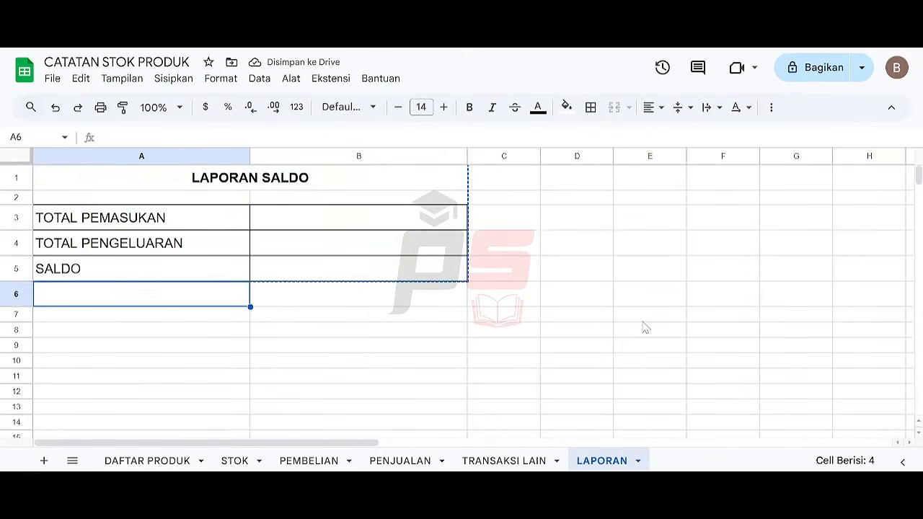
key("ctrl+v")
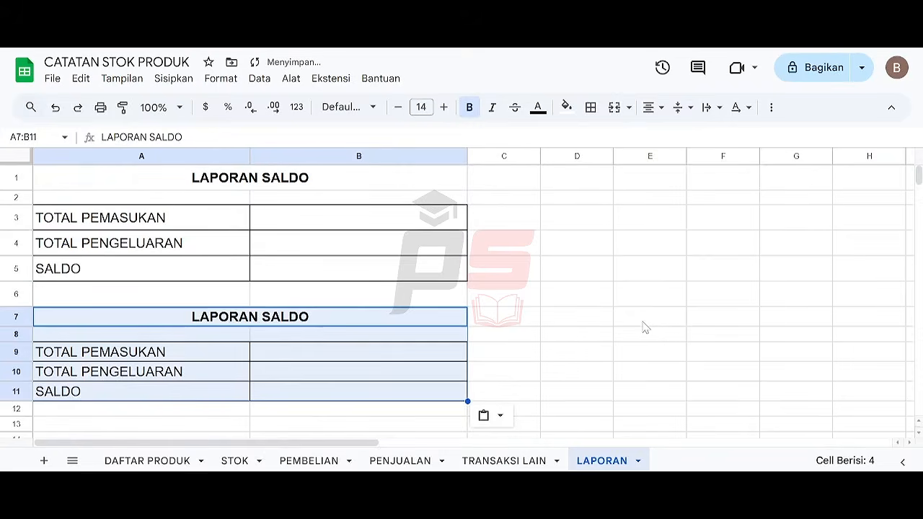
Step: Replace the copied title in merged cell A7:B7 with LAPORAN LABA RUGI
key("shift+Up")
key("shift+Up")
key("shift+Up")
key("shift+Up")
key("Right")
key("Left")
type("LAP")
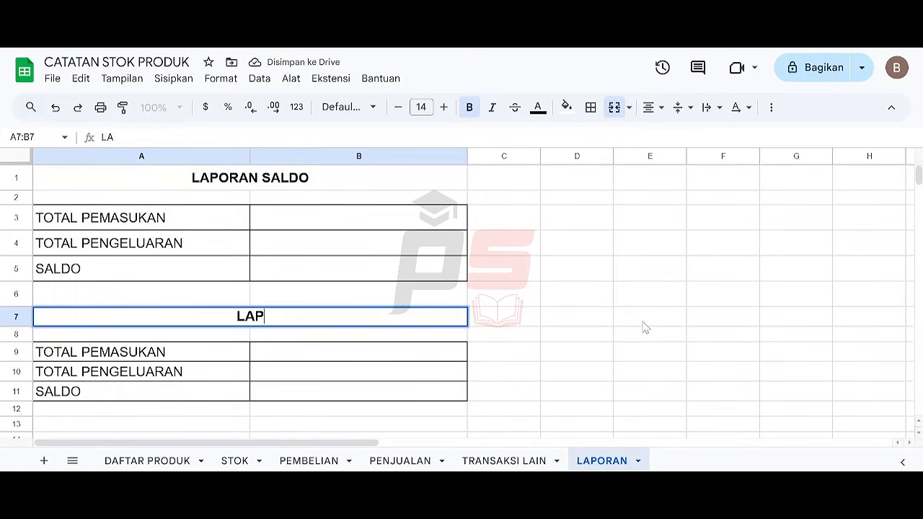
type("ORAN LABA")
type("RUGI")
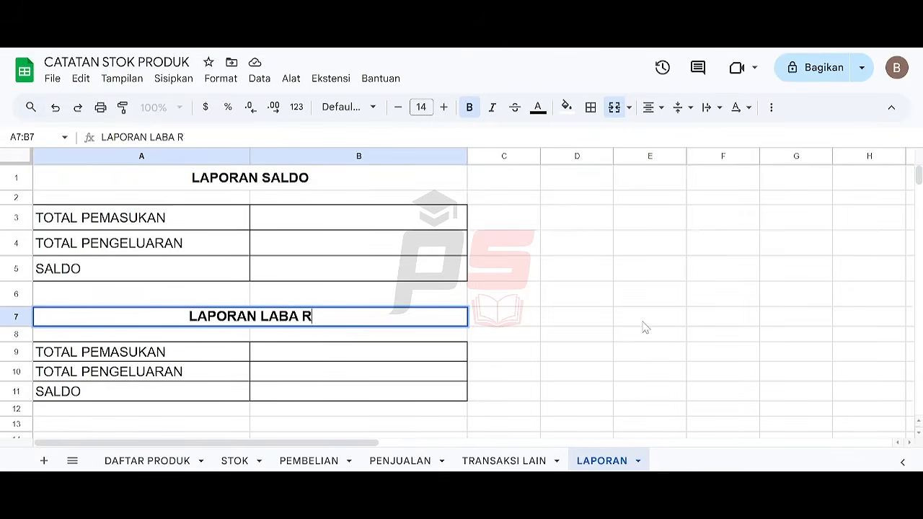
key("Return")
key("Return")
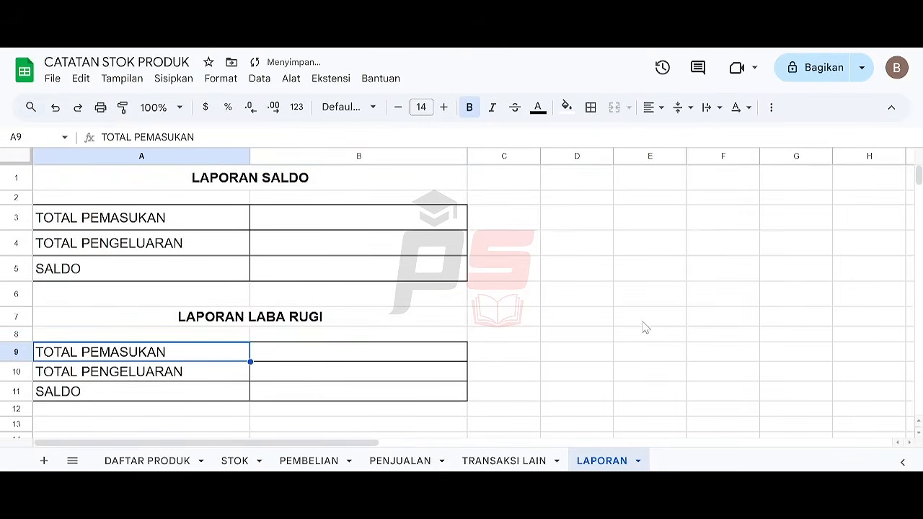
Step: Relabel cell A9, the first row of the LAPORAN LABA RUGI table, as TOTAL PENJUALAN
key("Right")
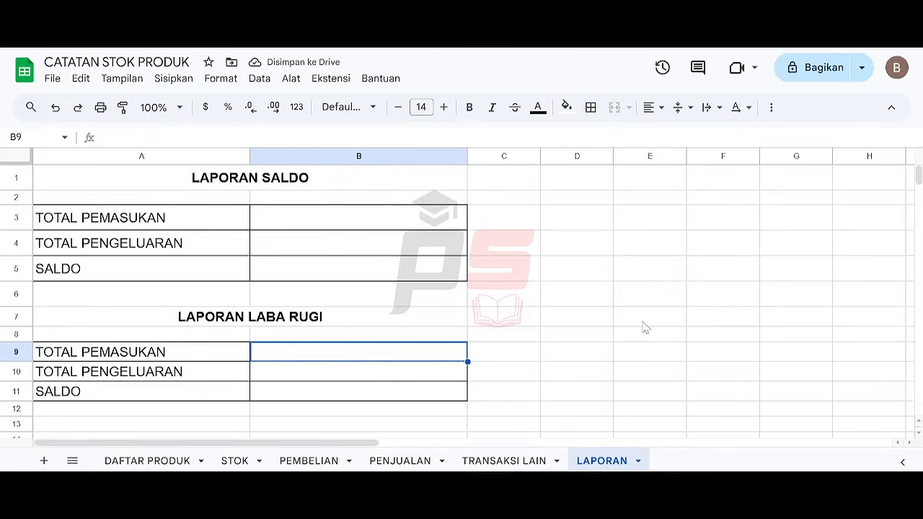
key("Down")
key("Down")
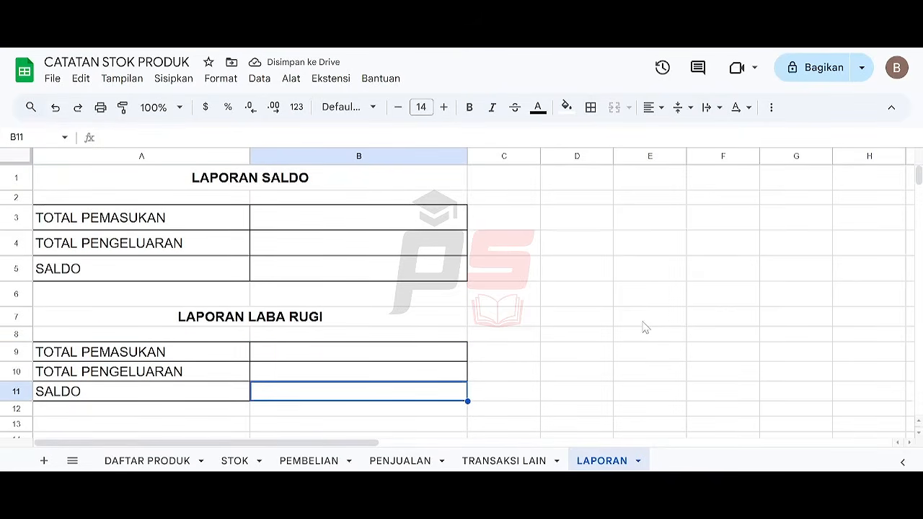
key("Left")
key("Up")
key("Up")
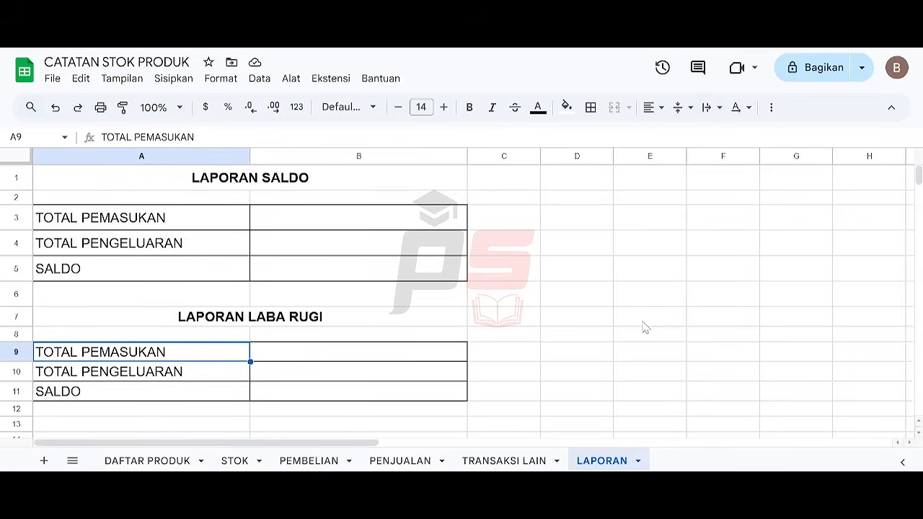
type("TOTAL PE")
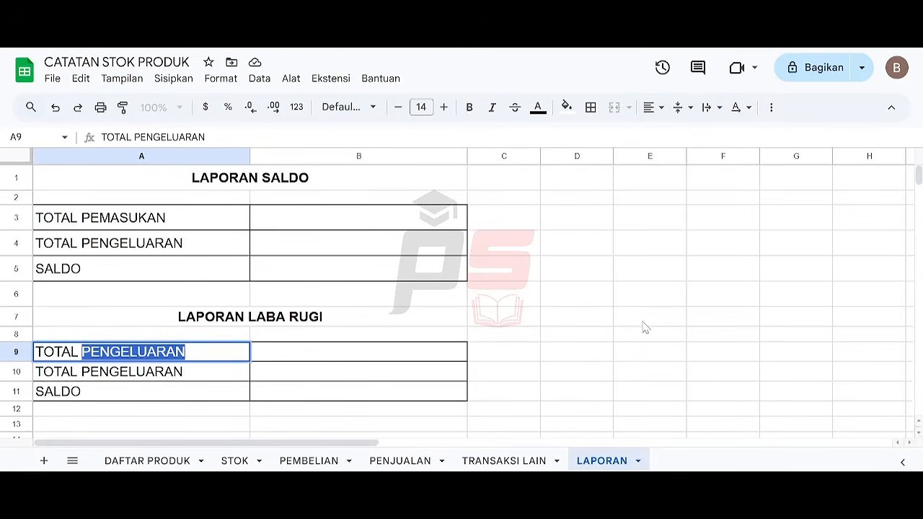
type("NJUALAN")
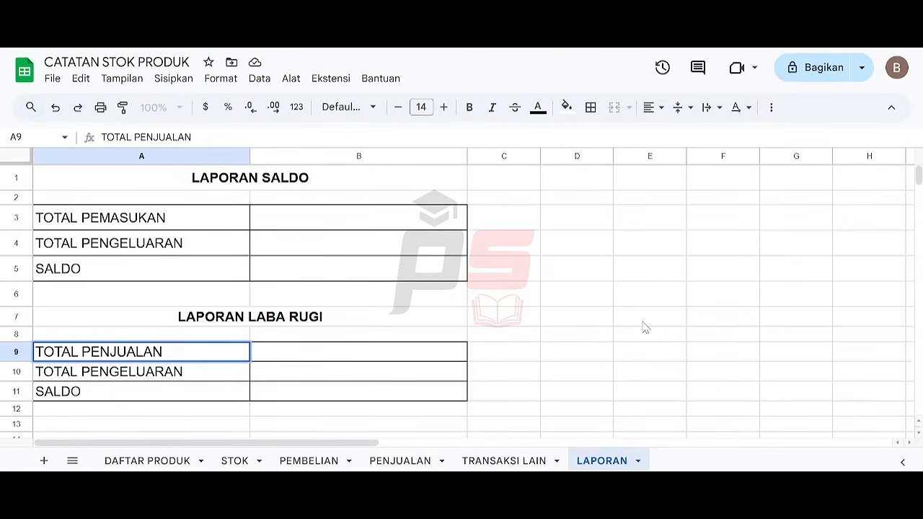
key("Return")
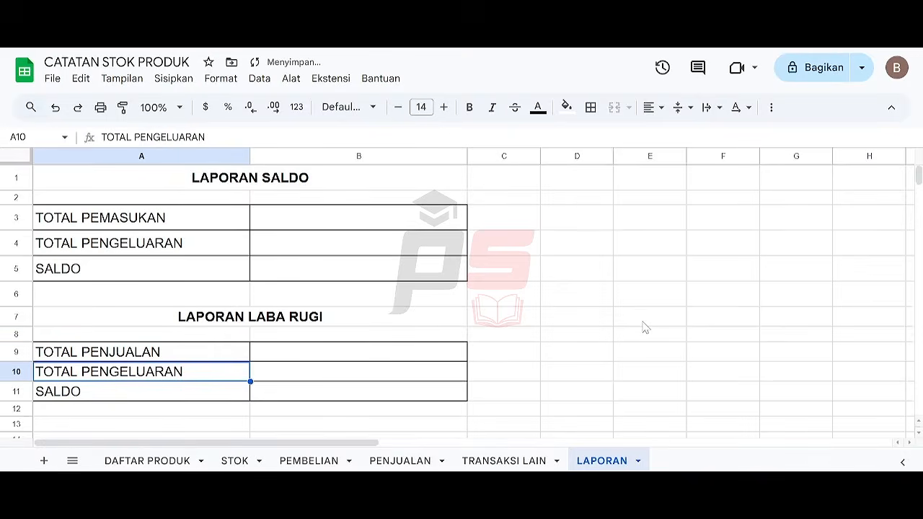
Step: Relabel cell A10, the second row of the LAPORAN LABA RUGI table, as TOTAL PEMBELIAN
type("TOTAL PEMBELIAN")
key("Return")
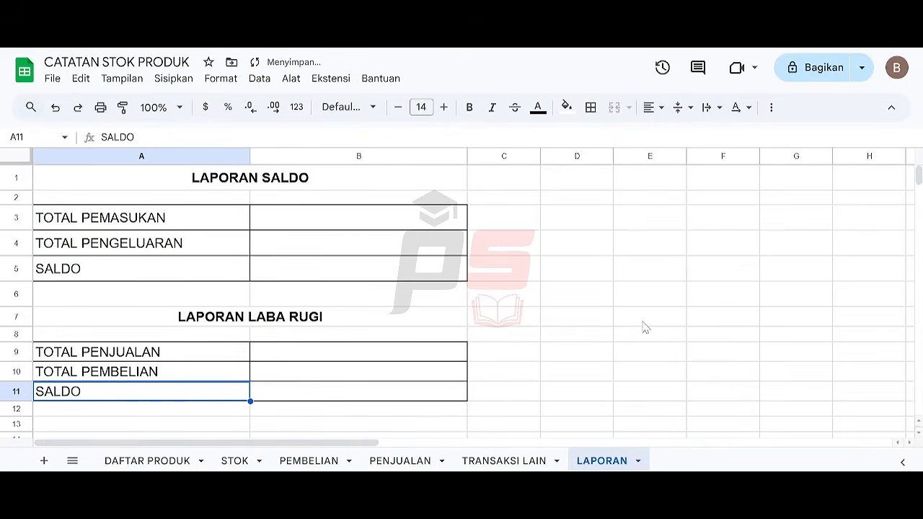
key("Up")
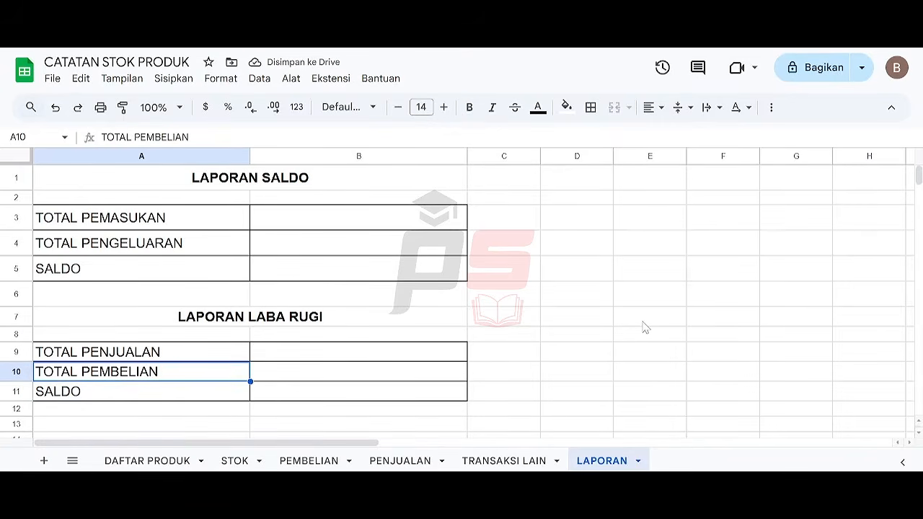
key("Up")
key("Down")
key("Down")
key("Up")
key("Down")
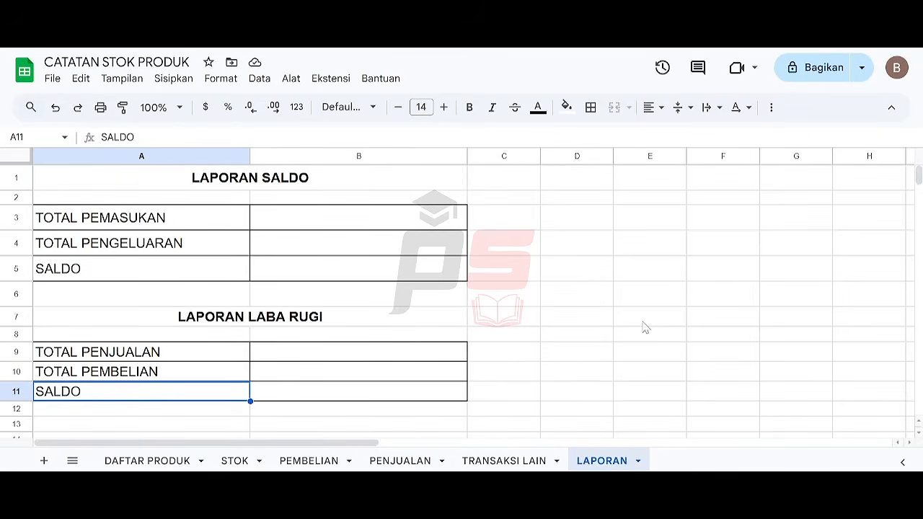
key("Up")
key("Up")
key("Down")
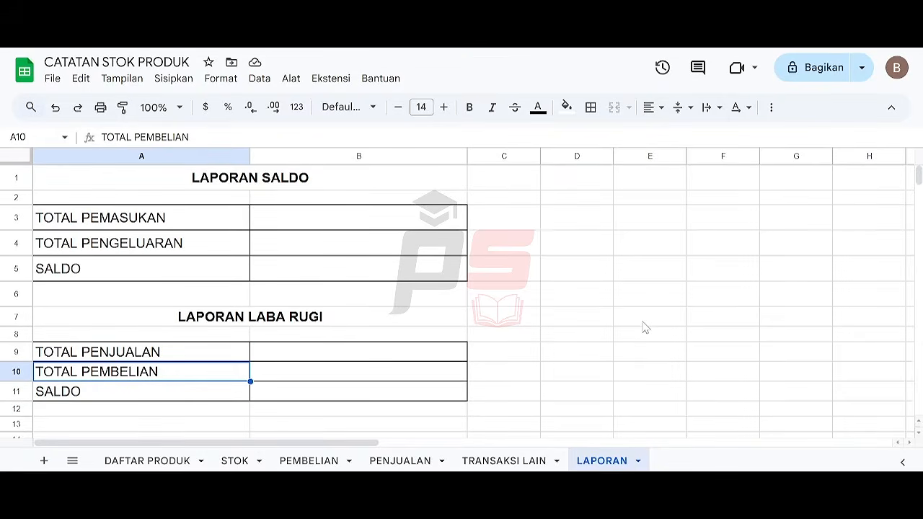
key("Down")
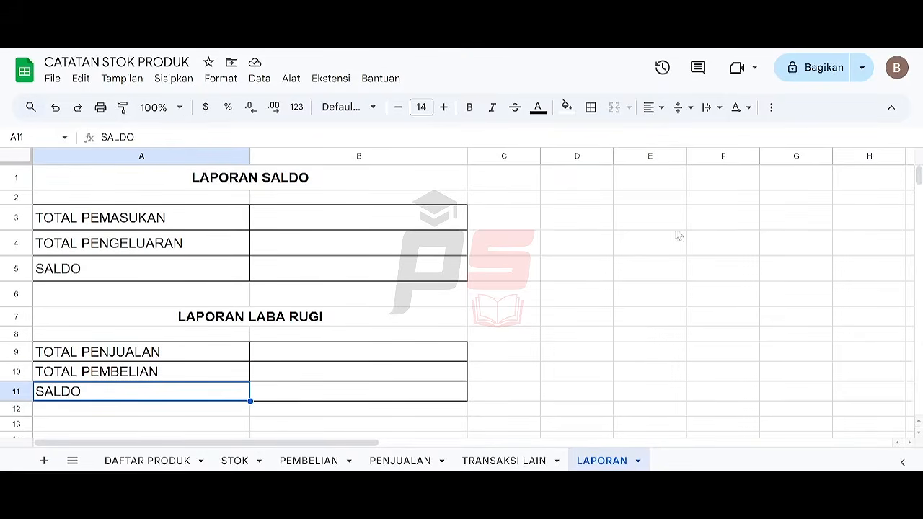
left_click(157, 321)
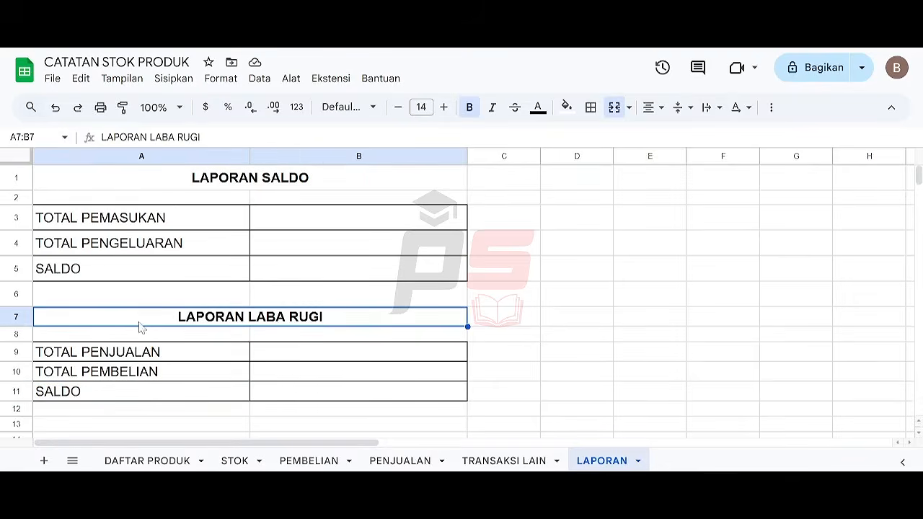
left_click(137, 354)
left_click(80, 321)
Step: Set the height of the LAPORAN LABA RUGI title row 7 and table rows 9, 10 and 11 to 35 pixels
left_click(16, 317)
left_click(16, 352, "ctrl")
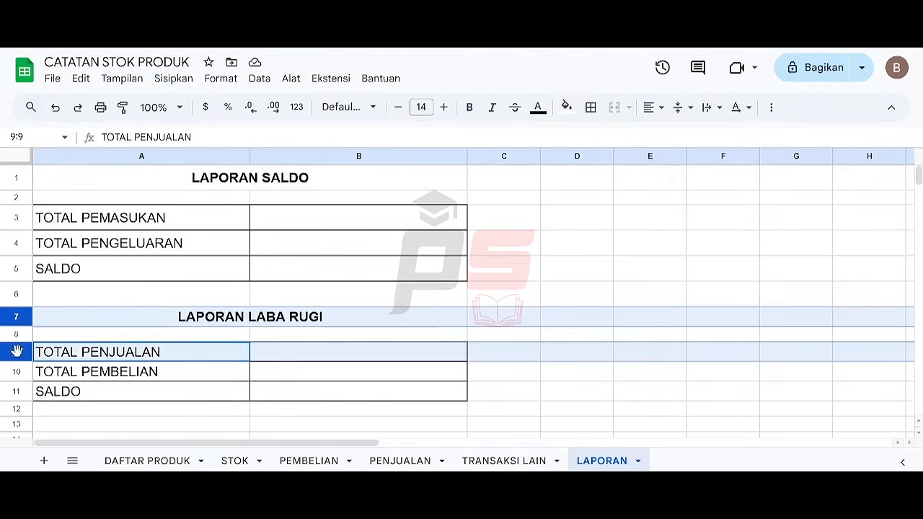
left_click(16, 371, "ctrl")
left_click(18, 390, "ctrl")
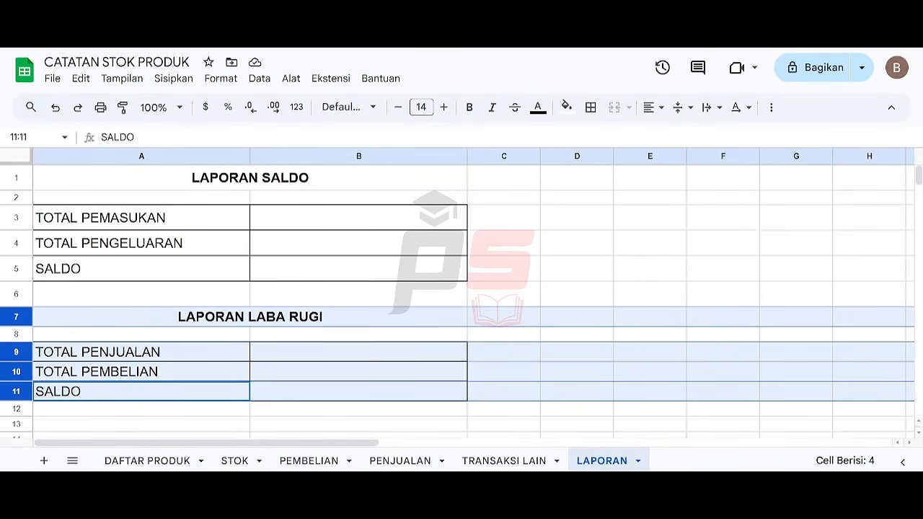
left_click(16, 316)
right_click(16, 317)
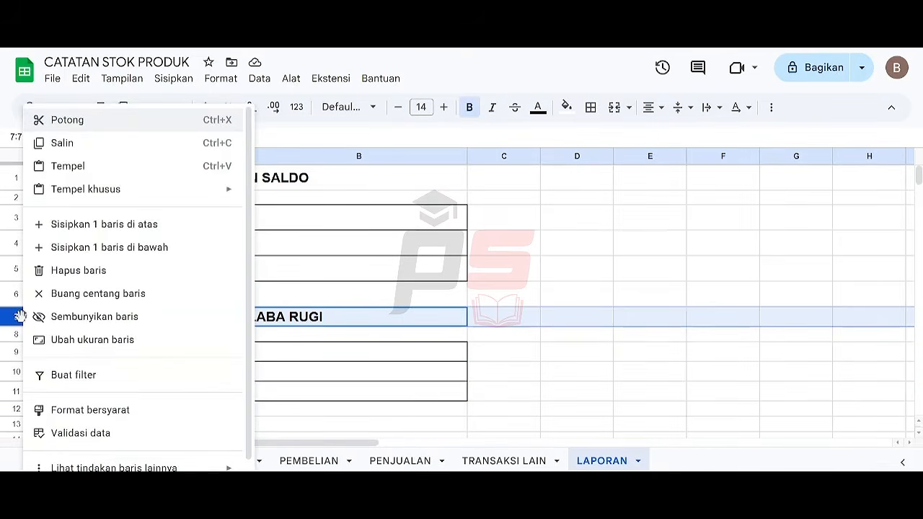
left_click(9, 353, "ctrl")
left_click(12, 371, "ctrl")
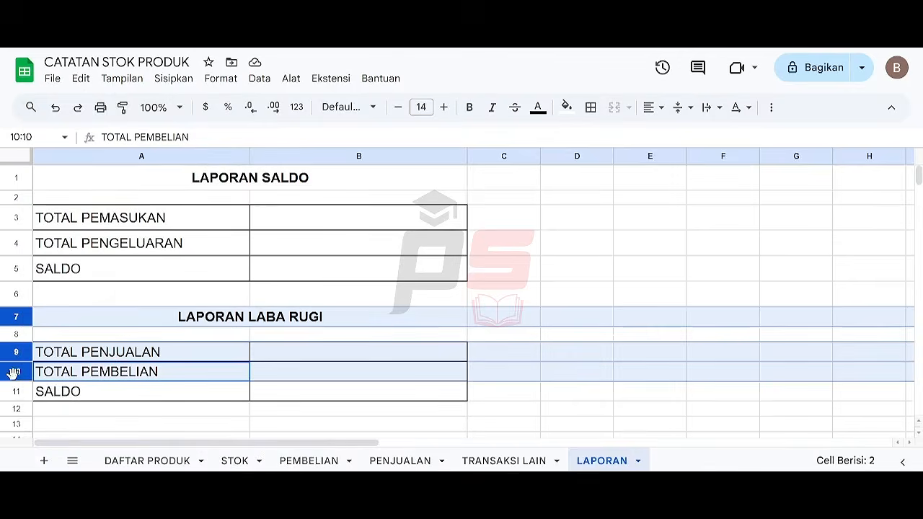
left_click(16, 390, "ctrl")
right_click(17, 390)
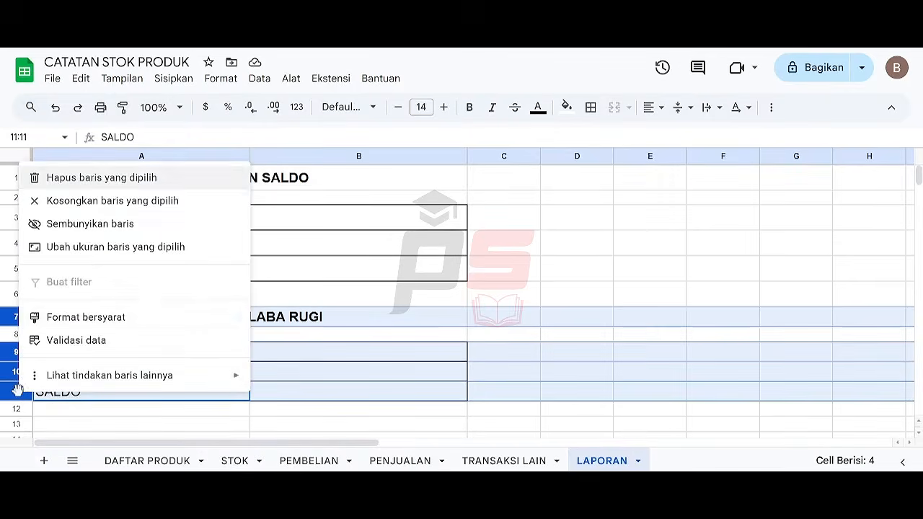
left_click(52, 246)
left_click(404, 261)
type("2")
key("BackSpace")
type("35")
key("Return")
Step: Set the height of the blank spacer row 8 to 20 pixels
left_click(16, 341)
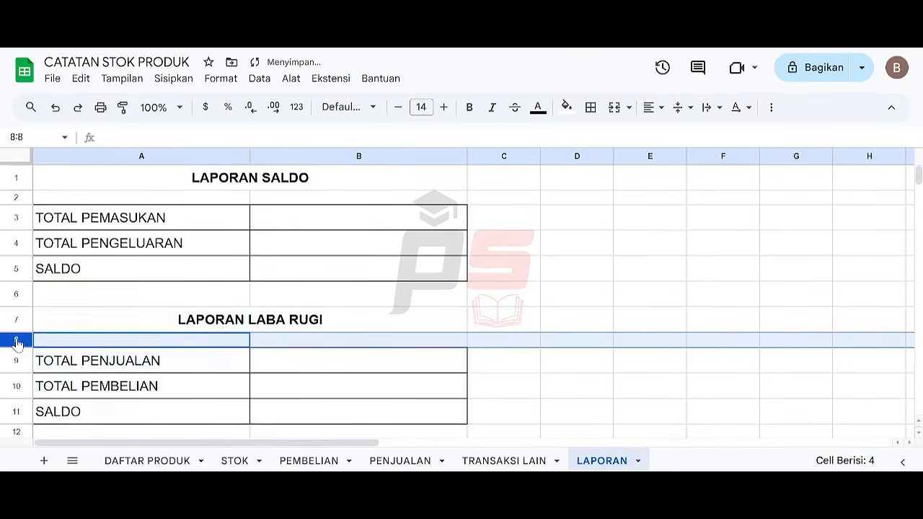
right_click(16, 342)
left_click(48, 341)
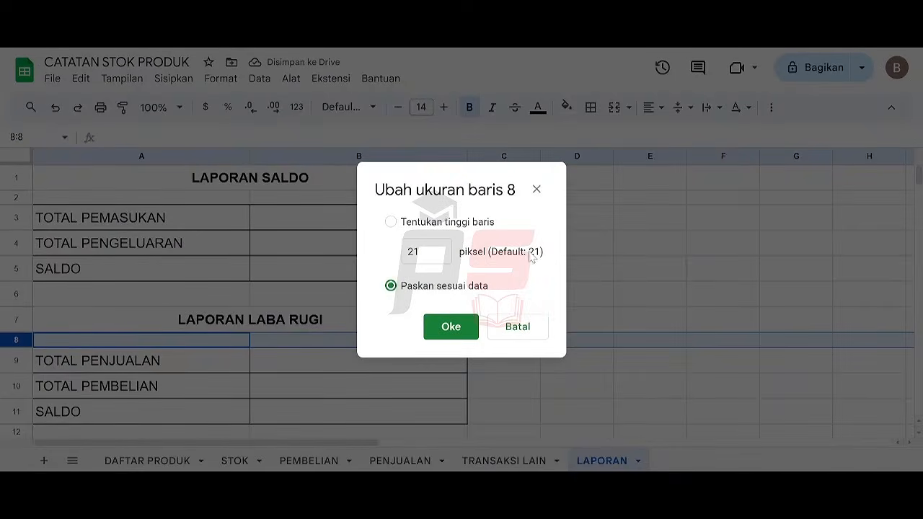
left_click(390, 221)
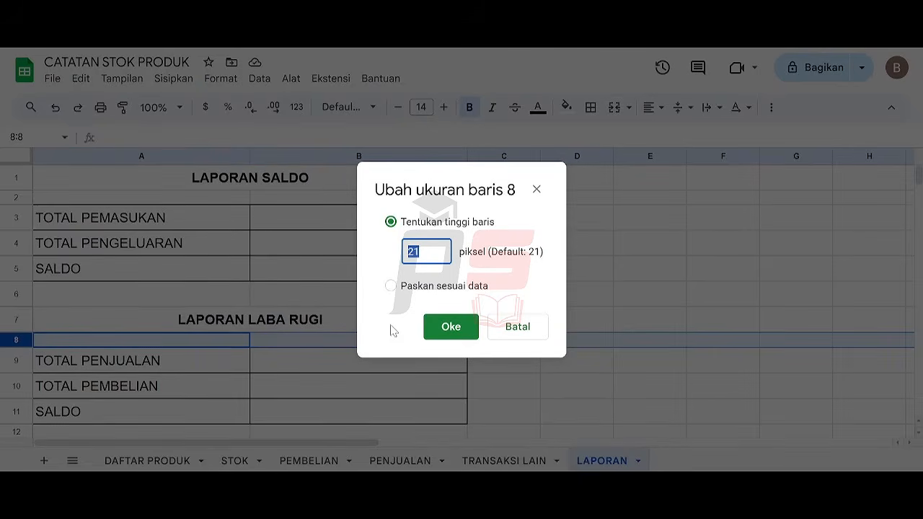
type("20")
key("Return")
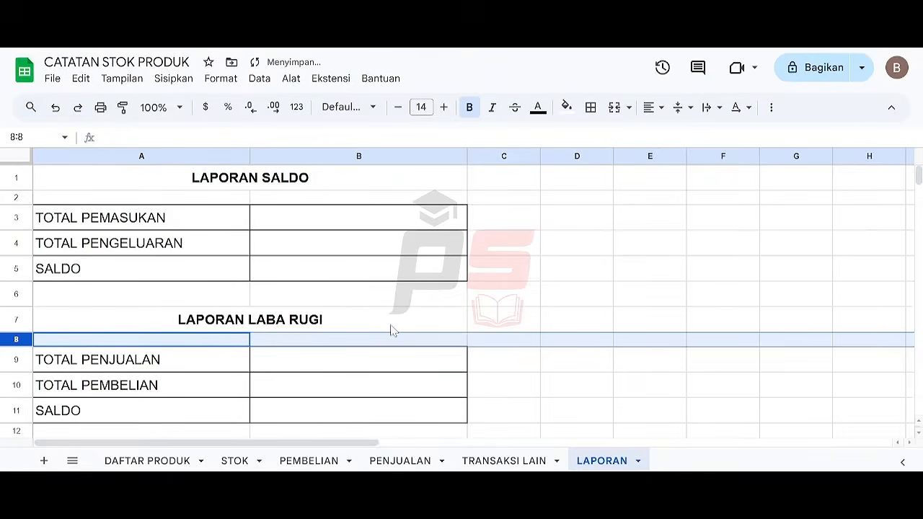
left_click(368, 371)
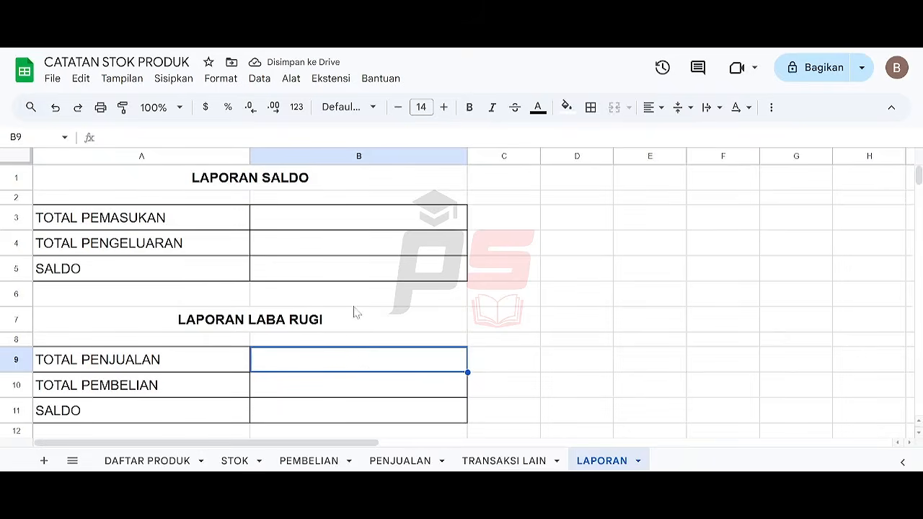
Step: Delete the unused columns C to Z from the LAPORAN sheet
left_click(505, 154)
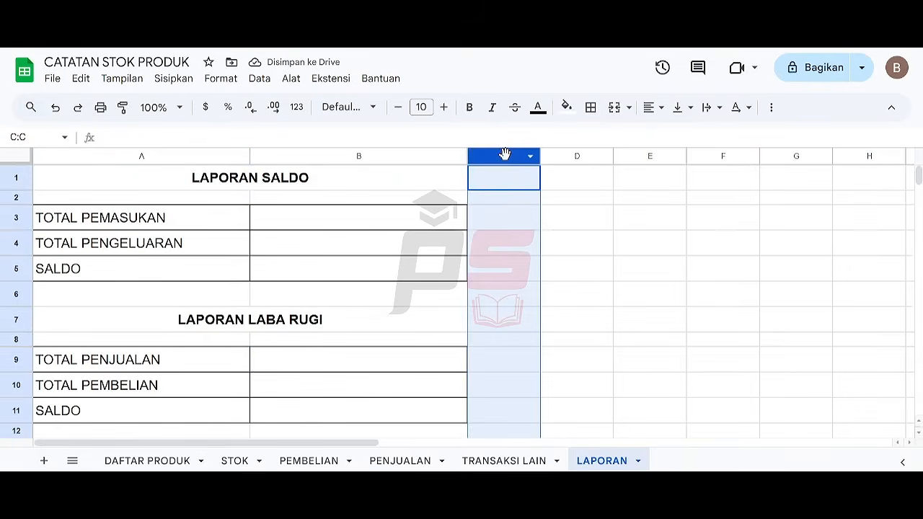
key("ctrl+shift+Right")
right_click(449, 155)
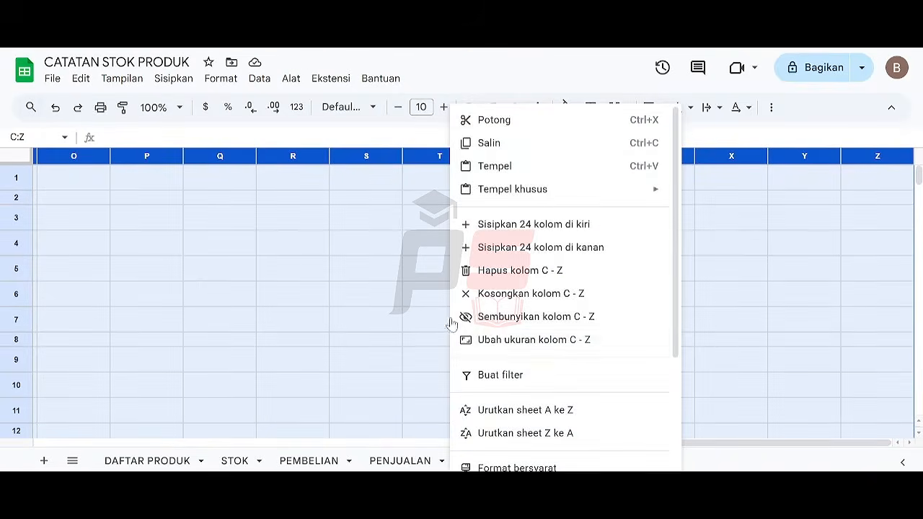
left_click(487, 278)
left_click(137, 294)
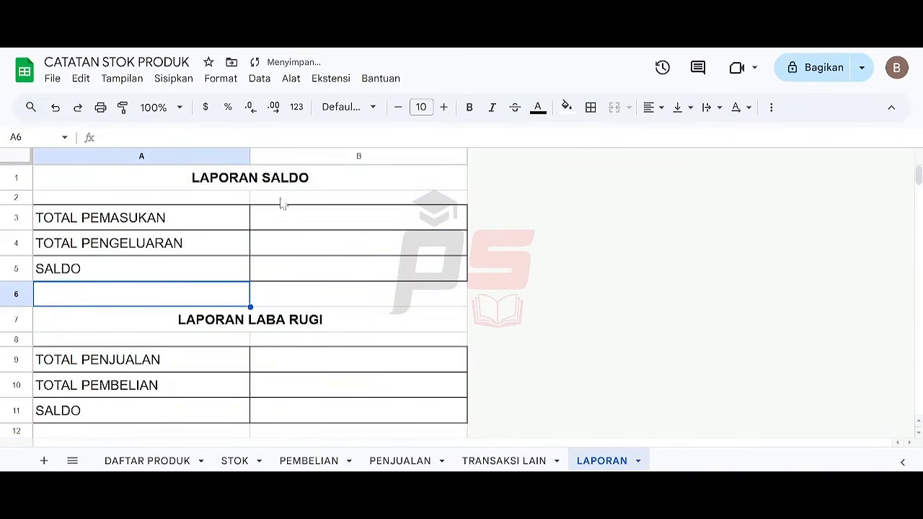
Step: Hide the gridlines on the LAPORAN sheet
left_click(122, 78)
mouse_move(172, 114)
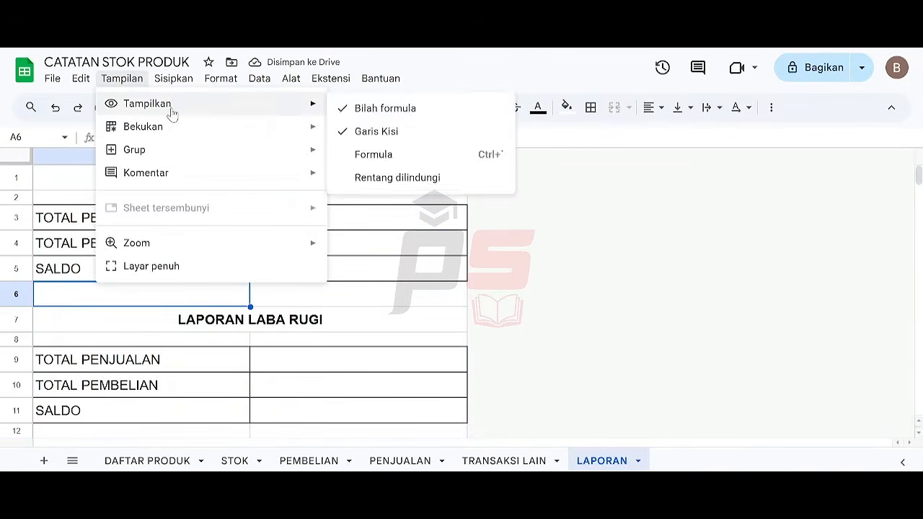
left_click(375, 131)
left_click(425, 315)
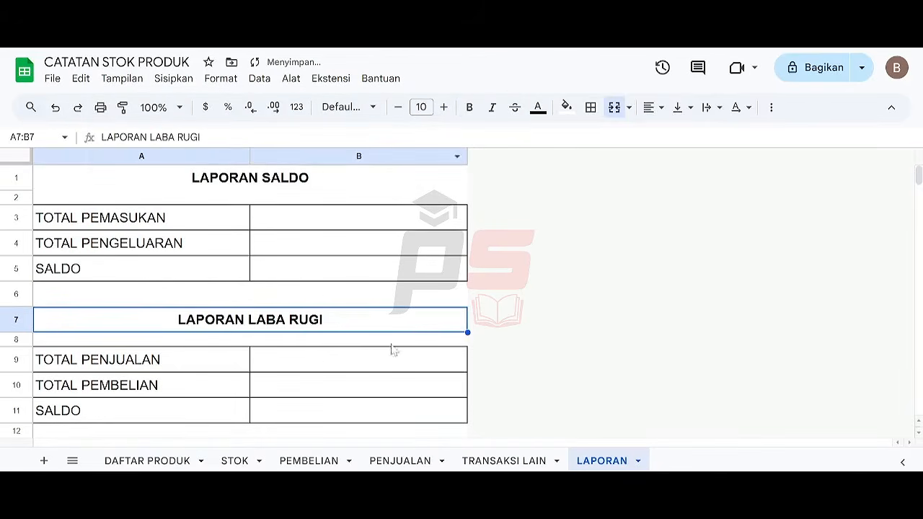
left_click(360, 367)
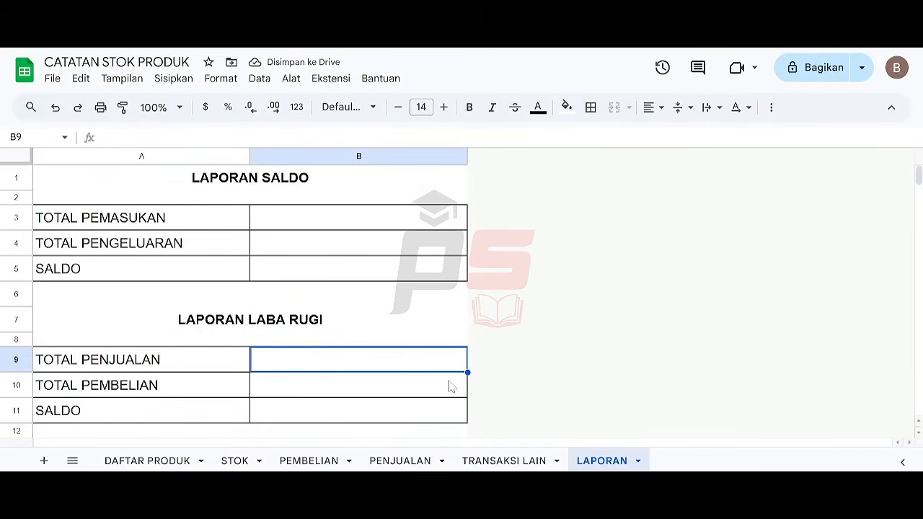
left_click(212, 388)
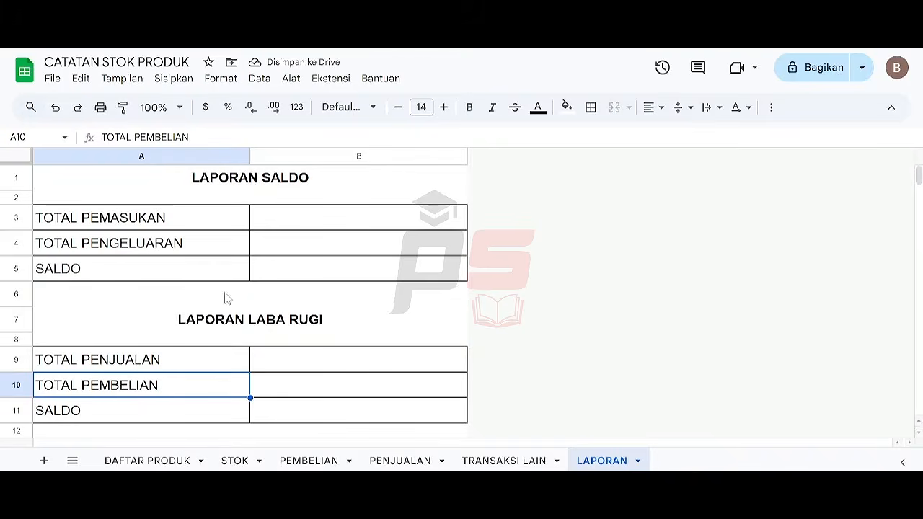
left_click(306, 413)
left_click(198, 387)
key("Up")
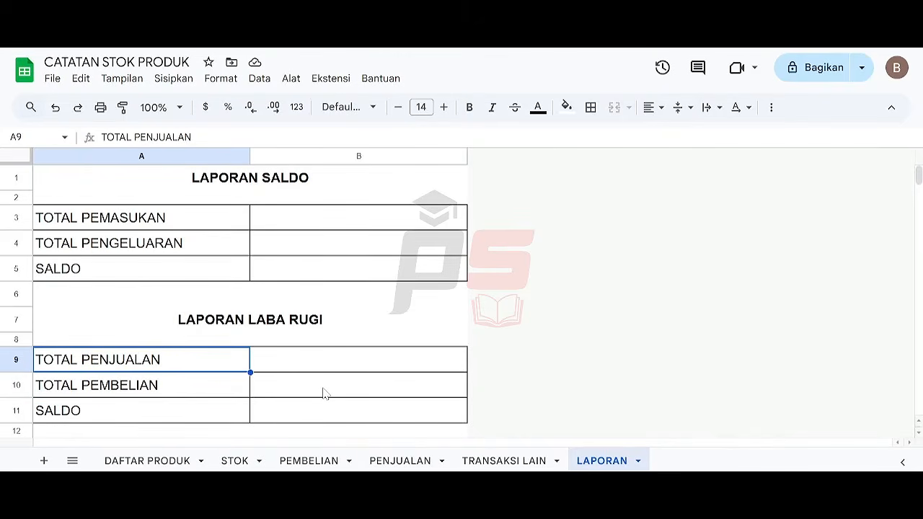
key("Down")
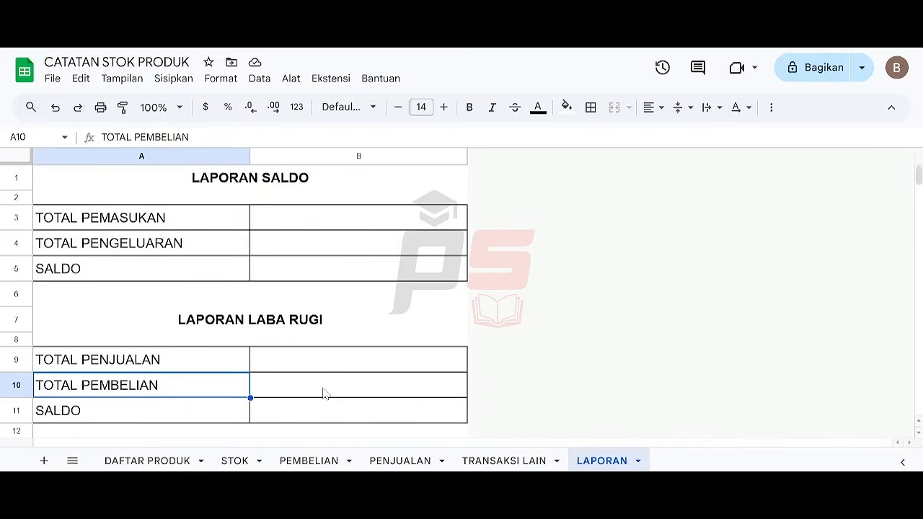
Step: Relabel cell A10 in the LAPORAN LABA RUGI table as TOTAL PENGELUARAN and select cell B9 beside TOTAL PENJUALAN
key("Right")
key("Left")
type("TO")
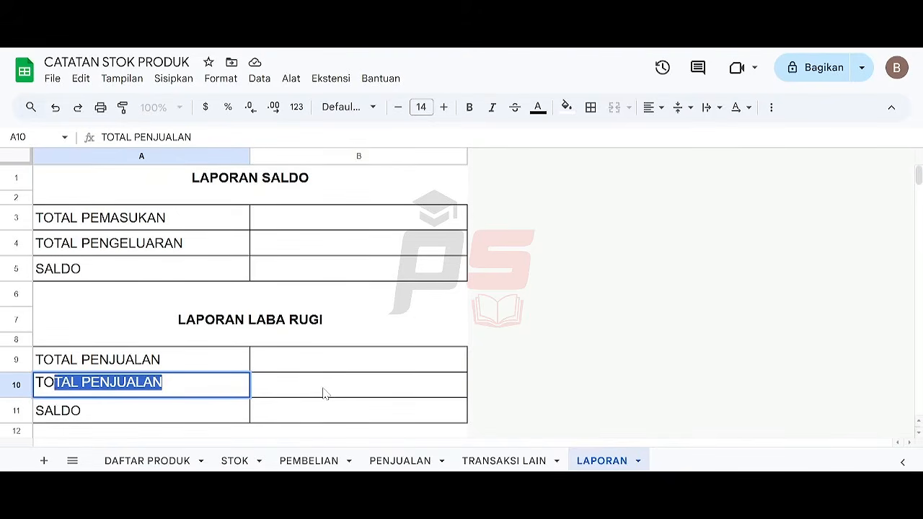
type("TAL PENGELUARAN")
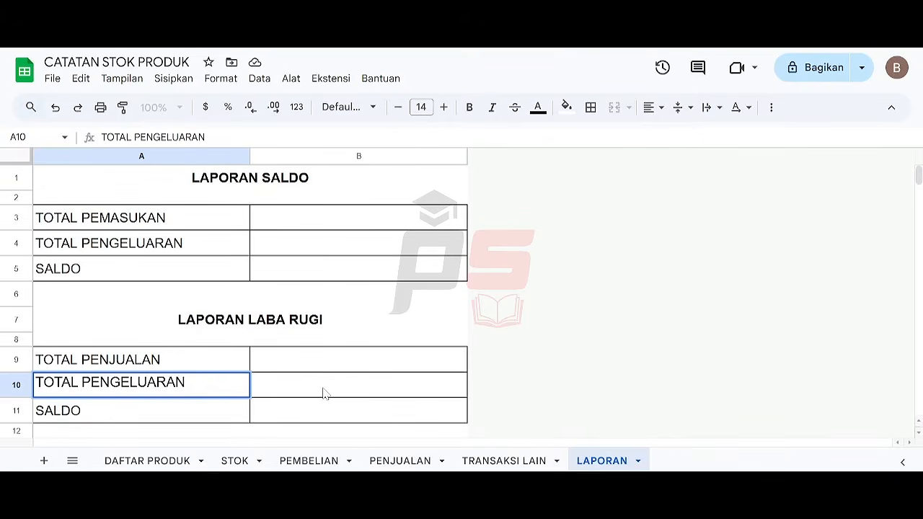
left_click(324, 393)
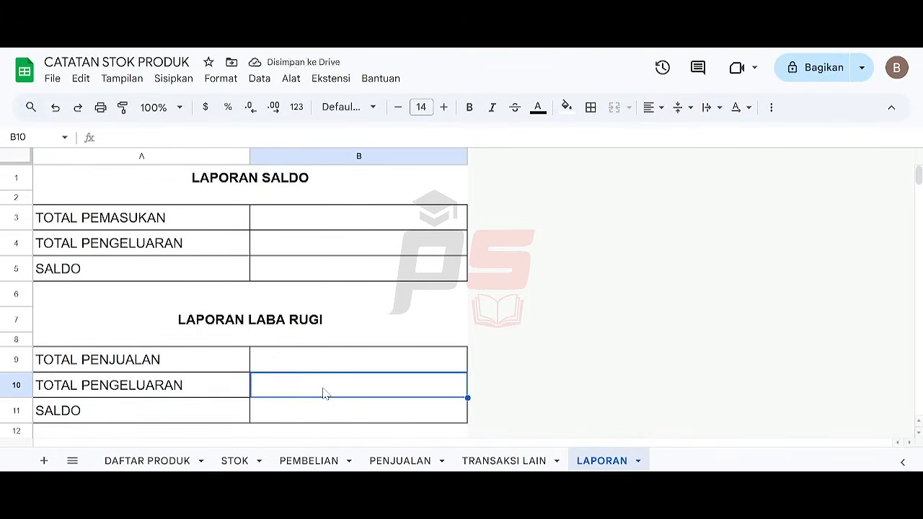
key("Left")
key("Right")
key("Up")
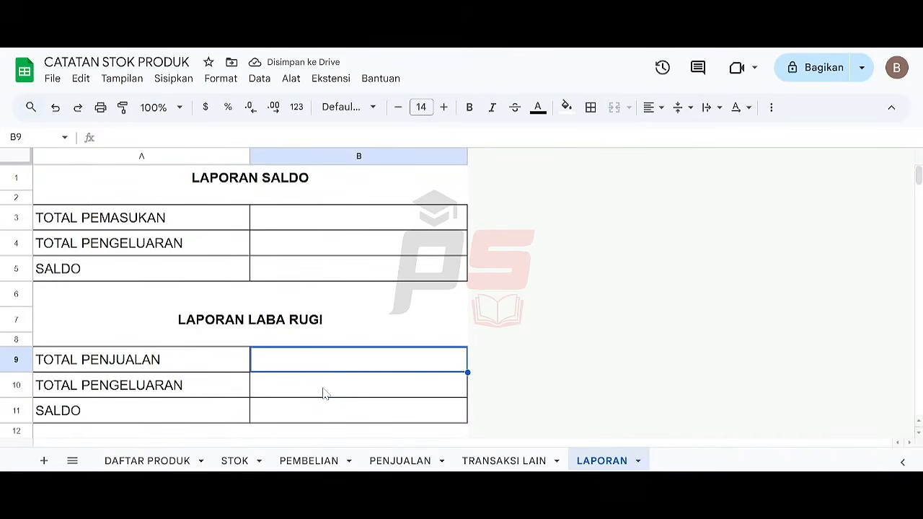
Step: Start a SUMIF formula in B3 beside TOTAL PEMASUKAN with the criteria range 'TRANSAKSI LAIN'!$B$2:$B
key("Left")
key("Up")
key("Up")
key("Up")
key("Up")
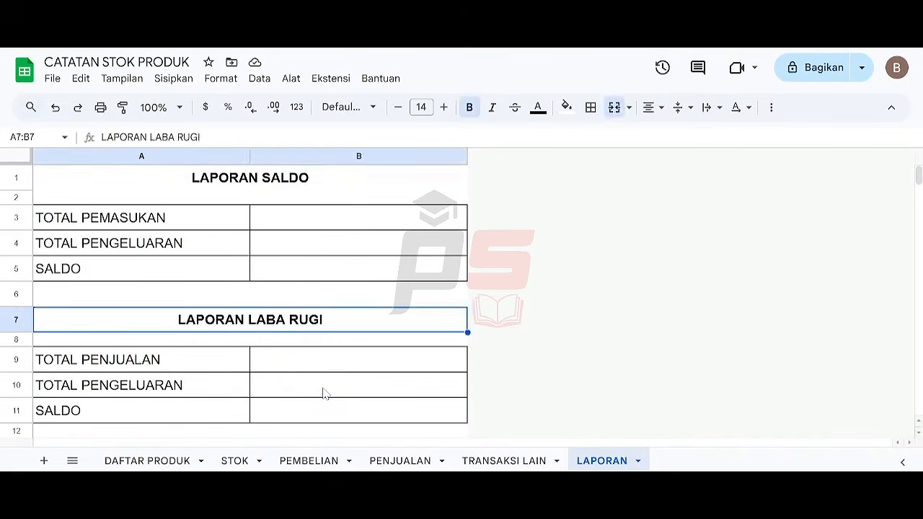
key("Down")
key("Down")
key("Up")
key("Up")
key("Up")
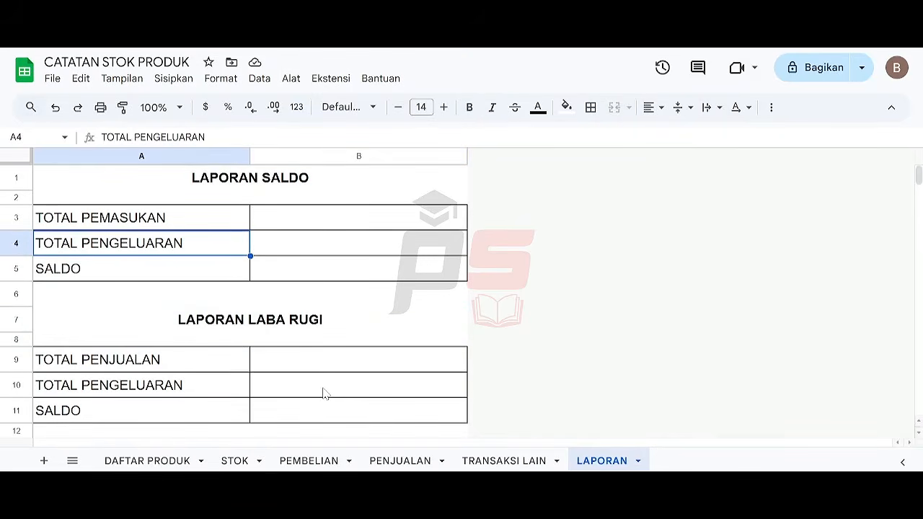
key("Up")
key("Right")
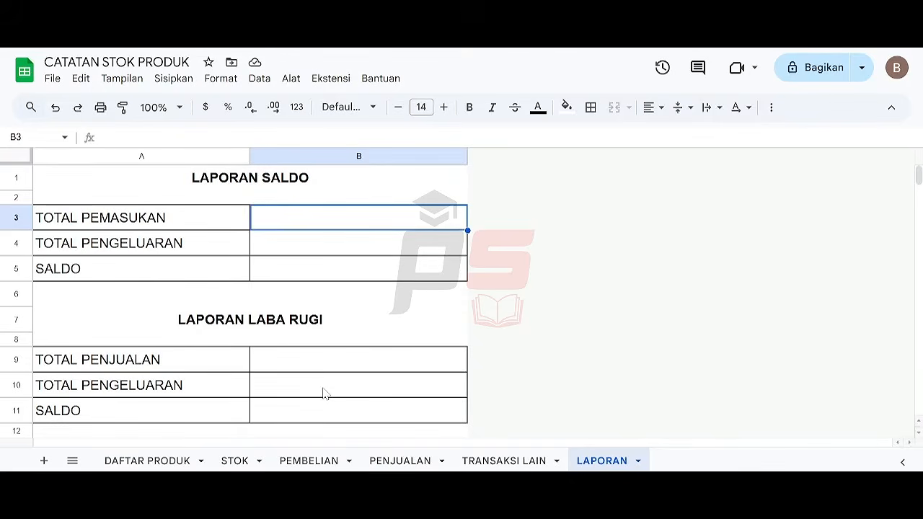
type("=")
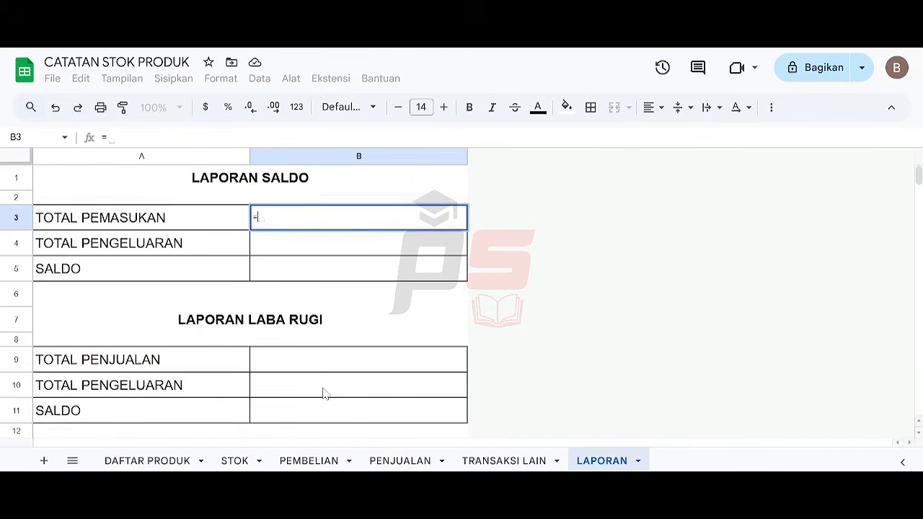
type("SUMIF(")
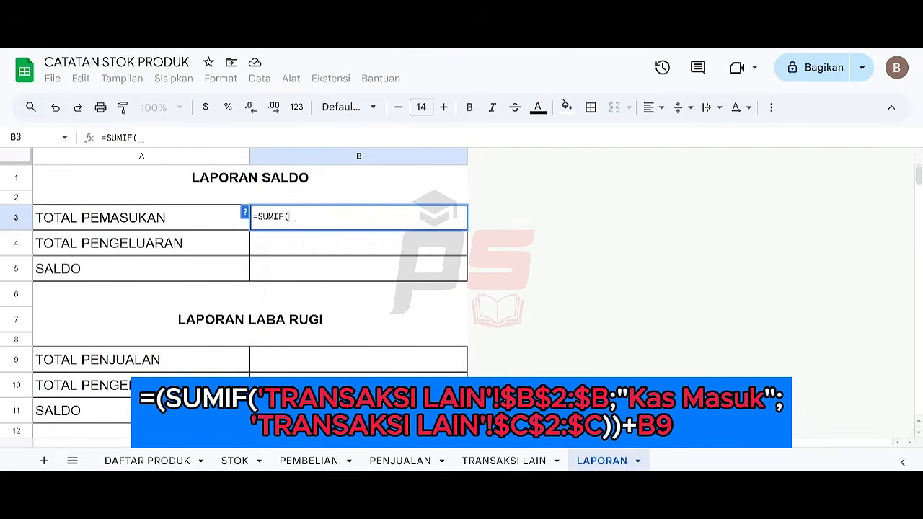
left_click(477, 465)
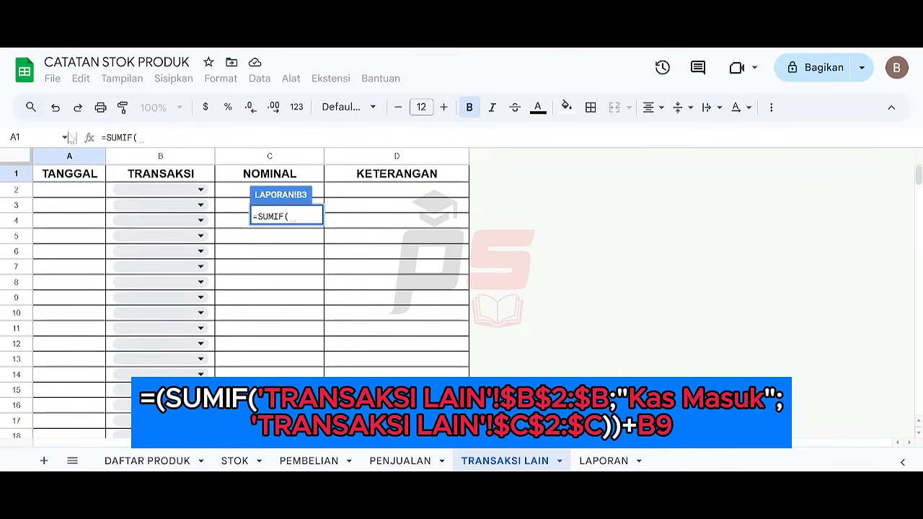
left_click_drag(113, 191, 113, 207)
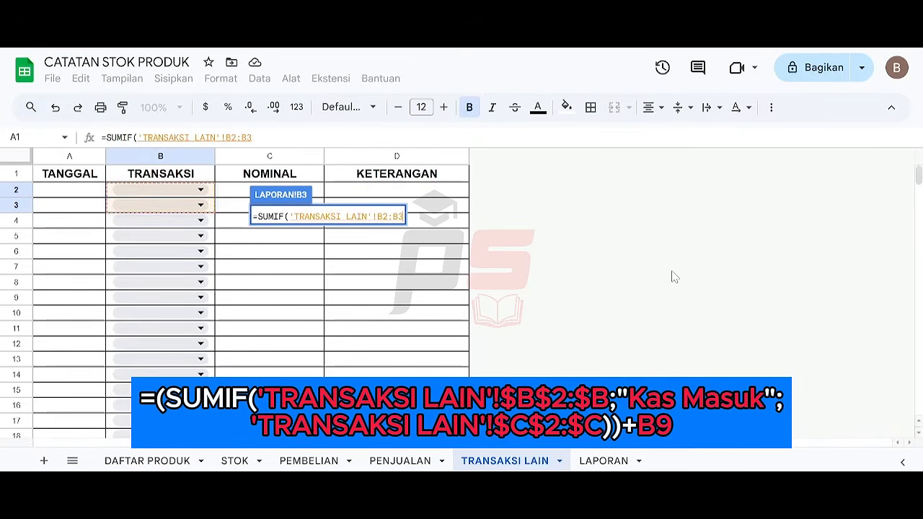
key("BackSpace")
key("F4")
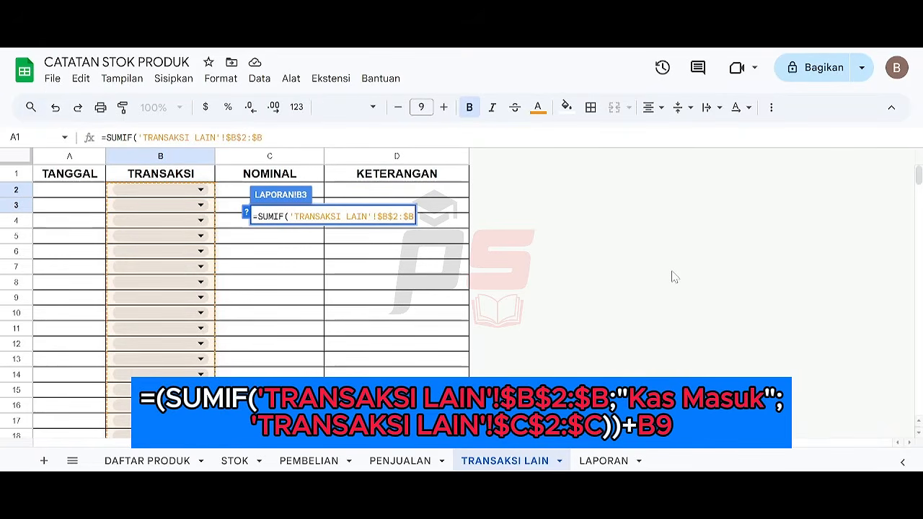
Step: Complete the B3 SUMIF formula with the criterion "Kas Masuk" and the sum range 'TRANSAKSI LAIN'!$C$2:$C
type(";")
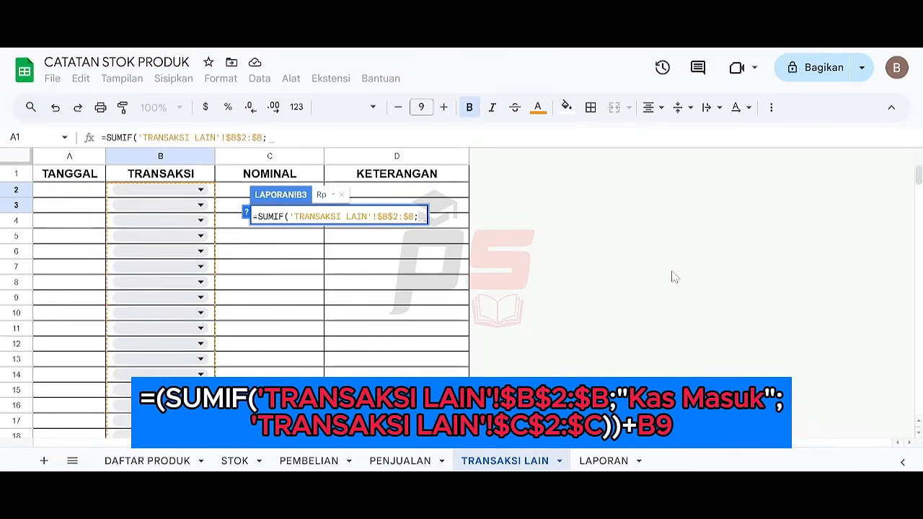
type("\"Kas Masuk\"")
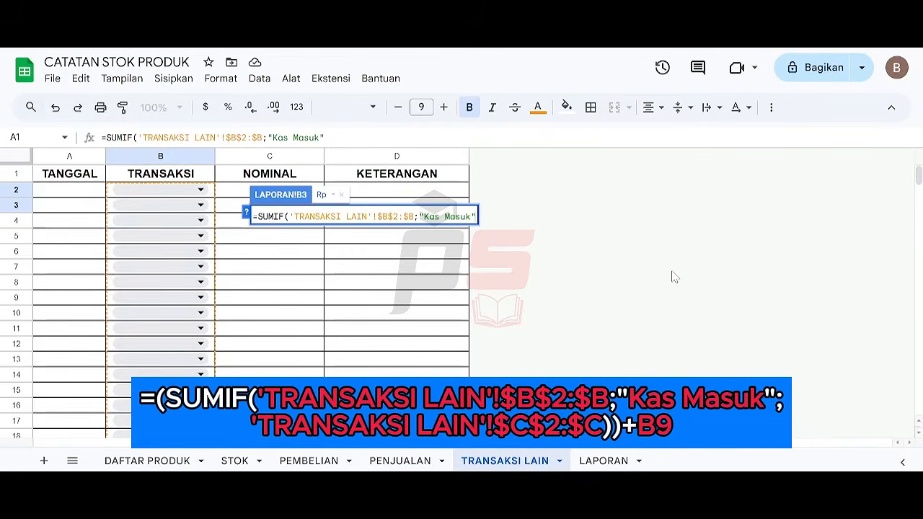
type(";")
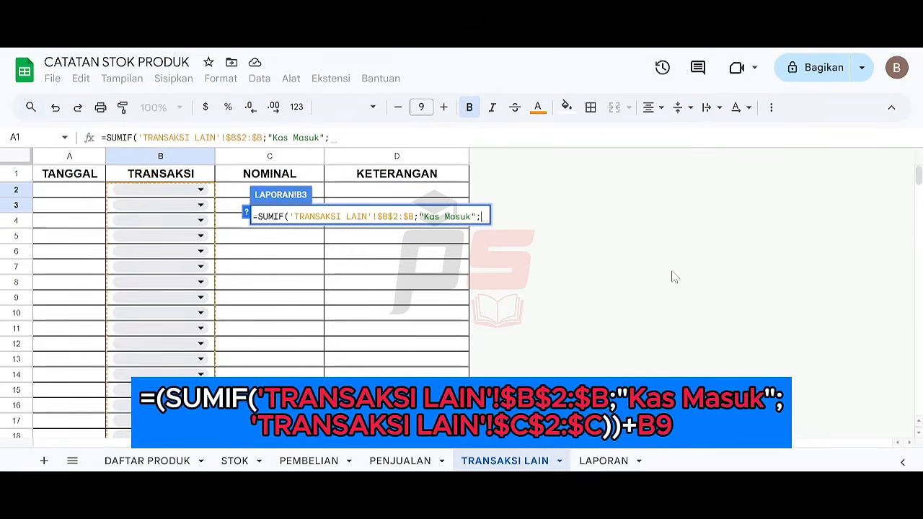
left_click(235, 194)
left_click_drag(236, 194, 238, 209)
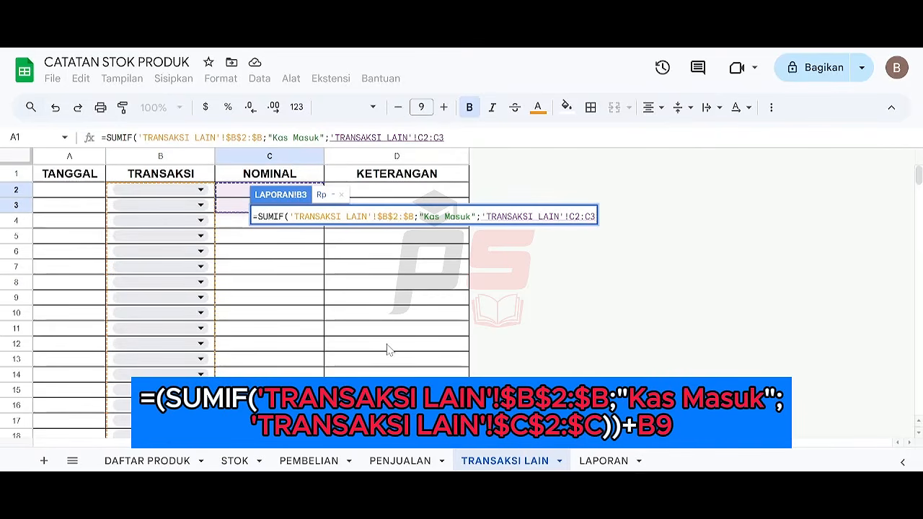
key("BackSpace")
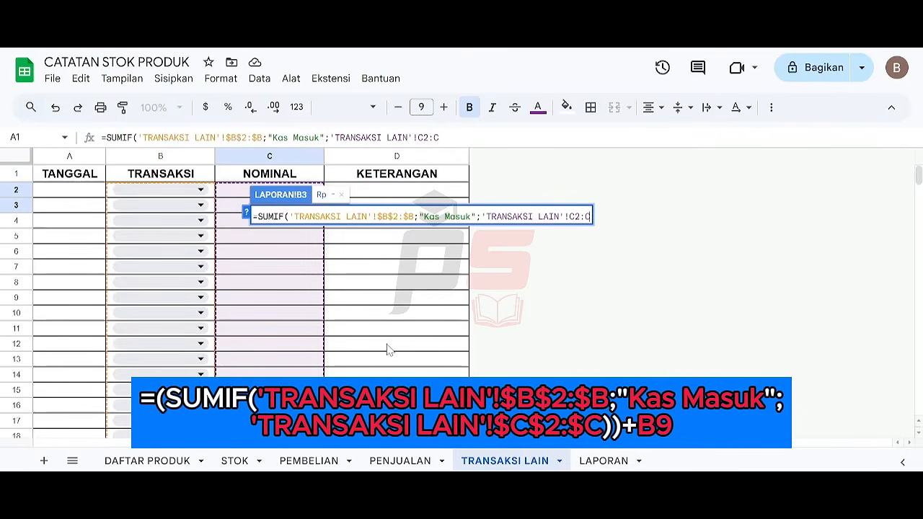
key("F4")
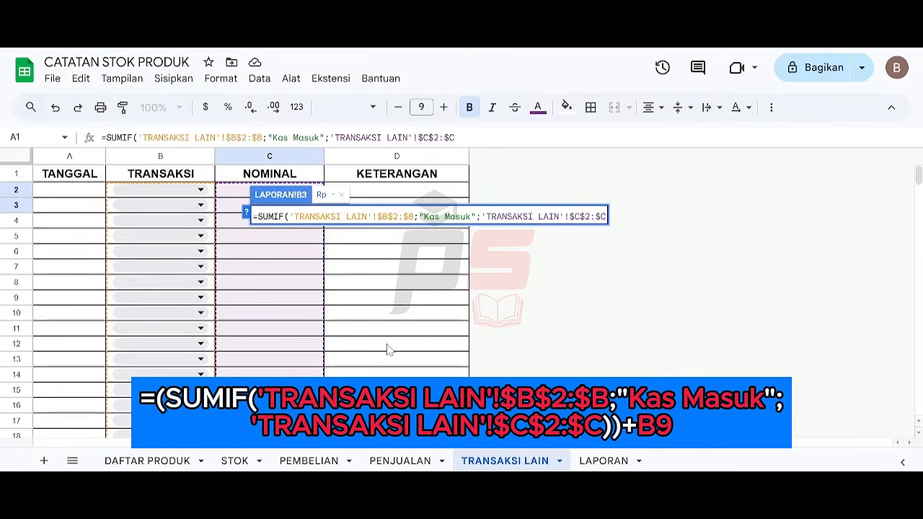
type(")")
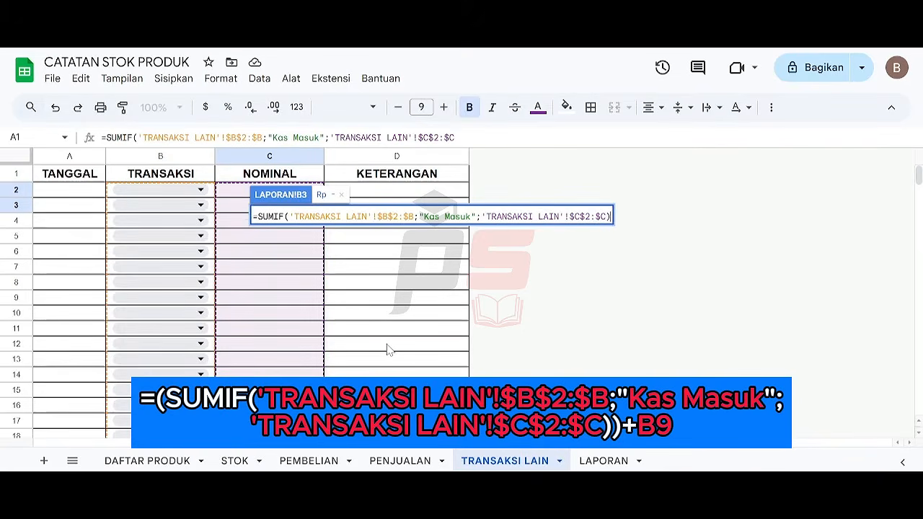
key("Return")
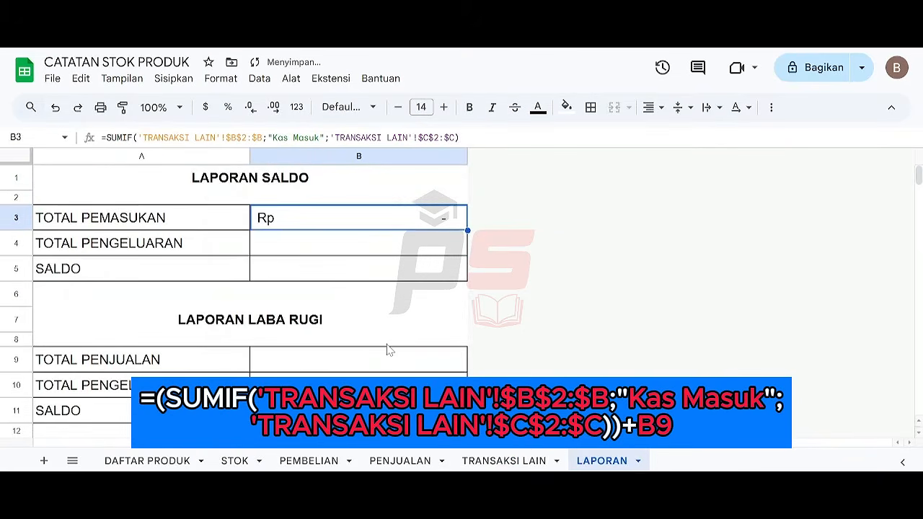
key("Down")
key("Up")
key("Down")
key("Up")
left_click(506, 461)
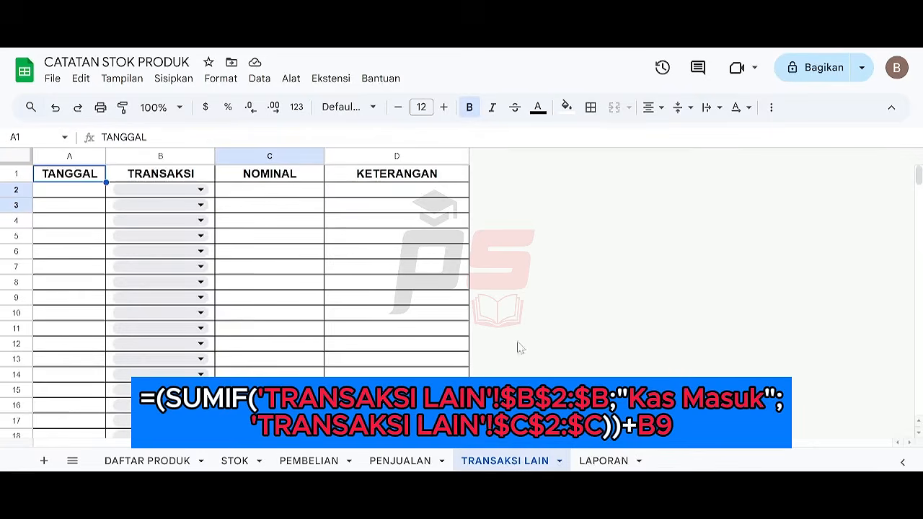
left_click(601, 463)
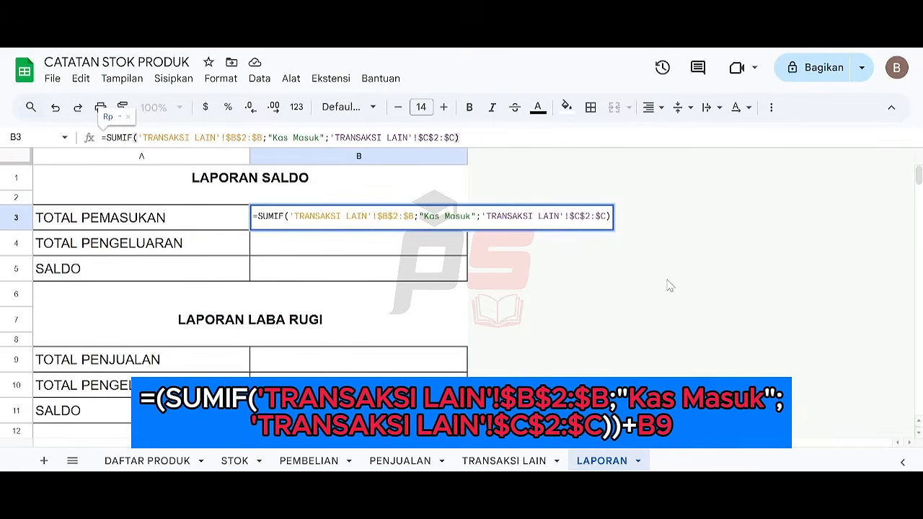
Step: Wrap the SUMIF in B3 in parentheses and add the TOTAL PENJUALAN cell B9 to it
key("Left")
key("Left")
key("Left")
key("Left")
key("Left")
key("Left")
key("Left")
key("Left")
key("Left")
key("Left")
key("Left")
key("Left")
key("Left")
key("Left")
key("Left")
key("Left")
key("Left")
key("Left")
key("Left")
key("Left")
key("Home")
type("(")
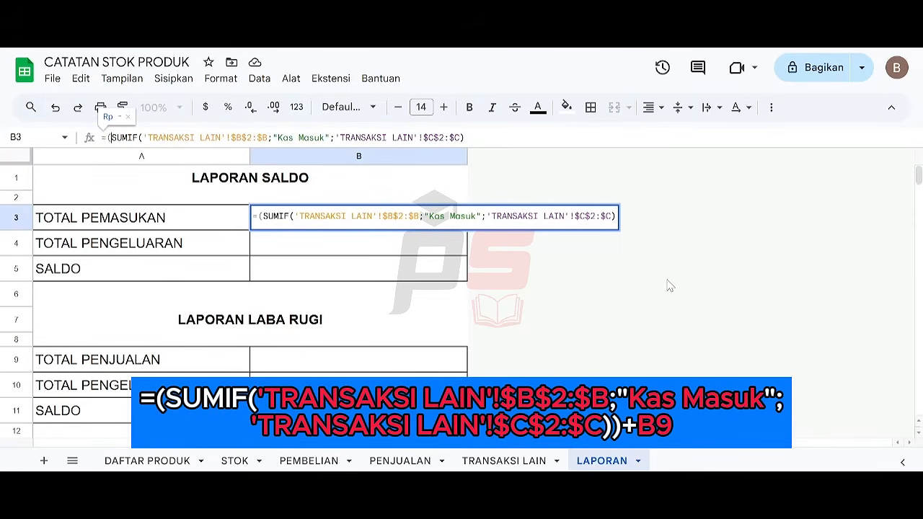
key("End")
type(")+")
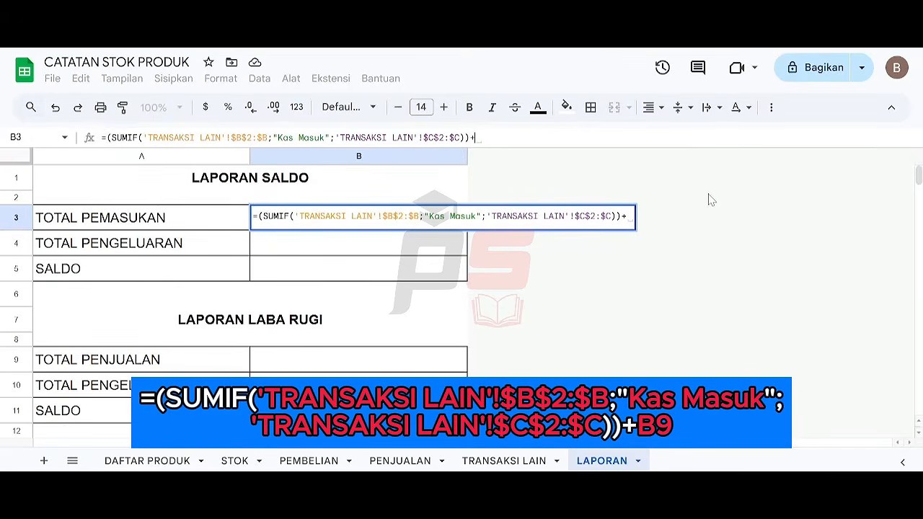
left_click(341, 367)
key("Return")
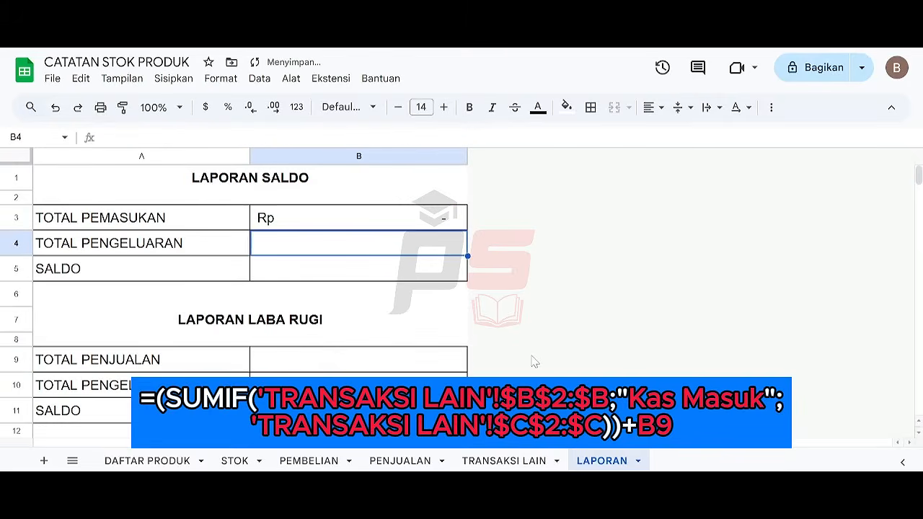
Step: Start a SUMIF formula in B4 beside TOTAL PENGELUARAN with the criteria range 'TRANSAKSI LAIN'!$B$2:$B
key("Up")
key("Down")
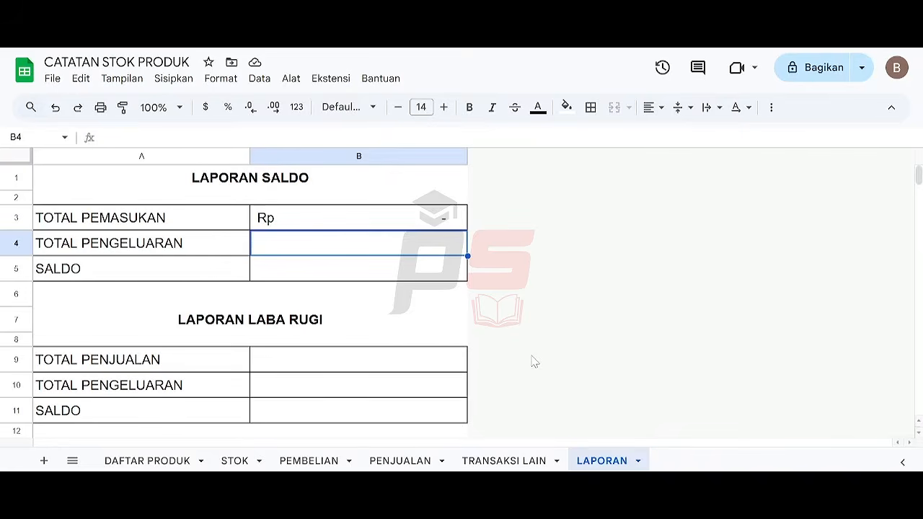
type("=")
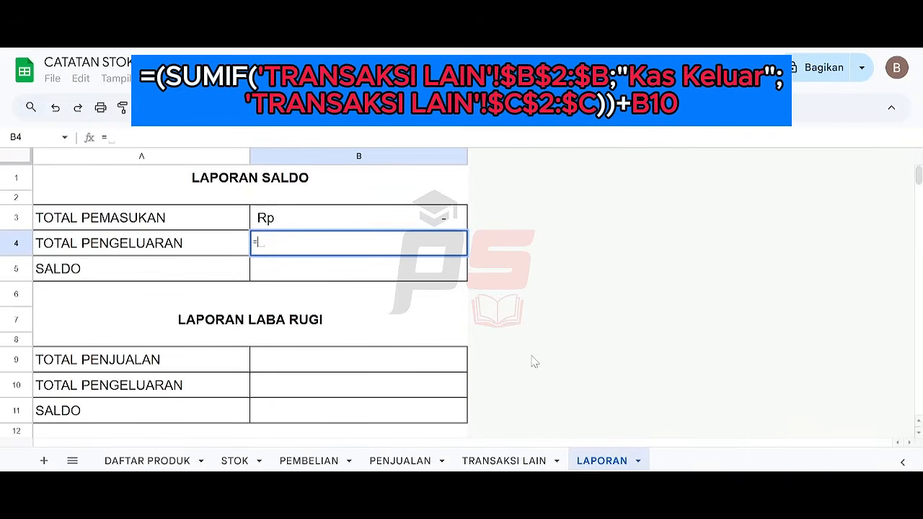
type("SUMIF(")
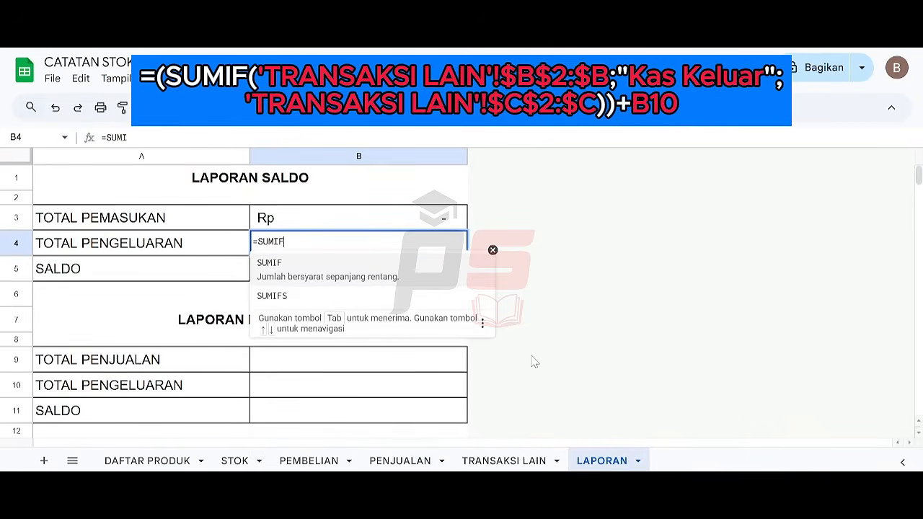
left_click(494, 461)
left_click_drag(113, 189, 113, 207)
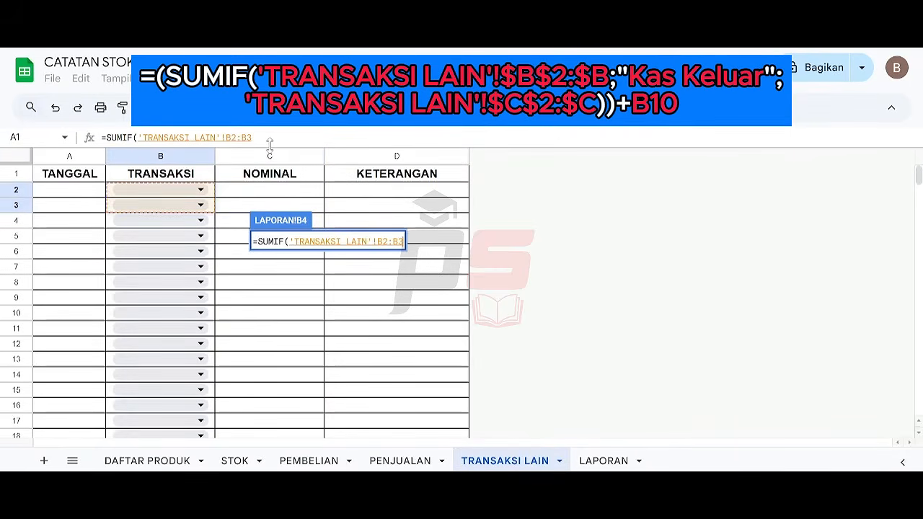
key("BackSpace")
key("F4")
type(";")
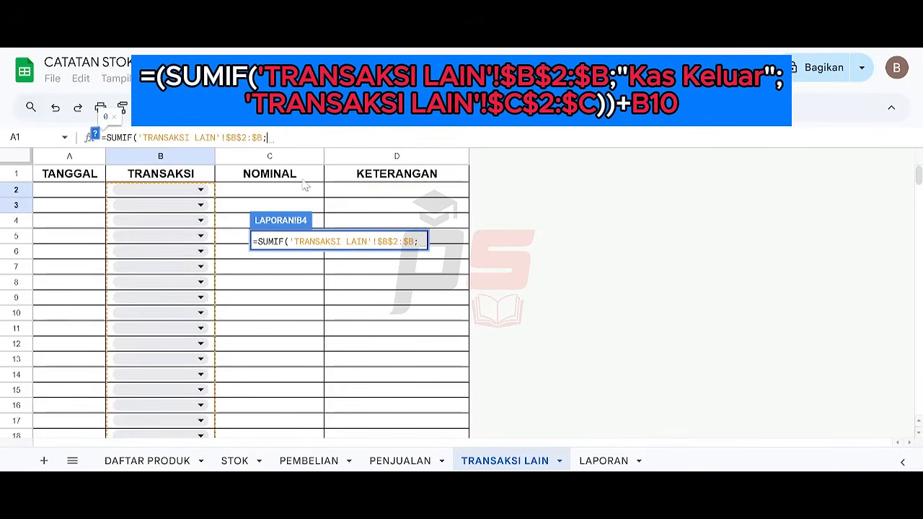
Step: Complete the B4 SUMIF formula with the criterion "Kas Keluar" and the sum range 'TRANSAKSI LAIN'!$C$2:$C
type("\"Kas K")
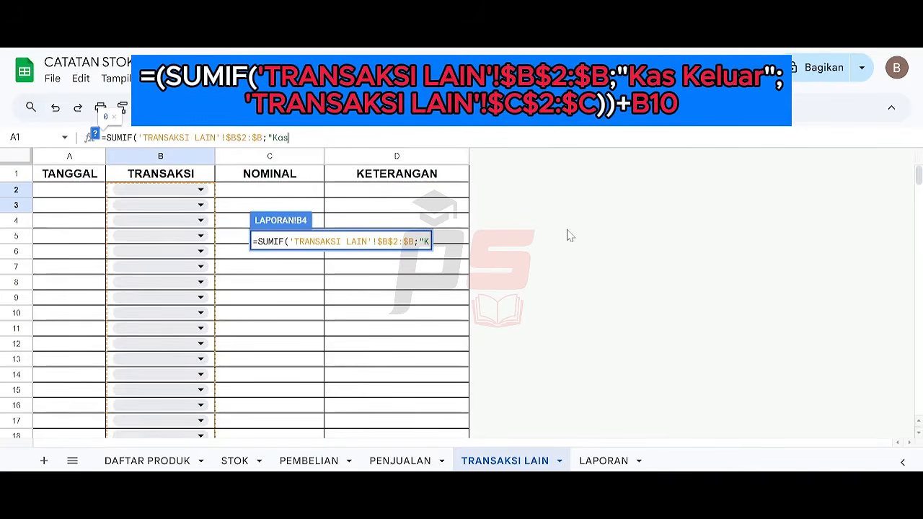
type("eluar")
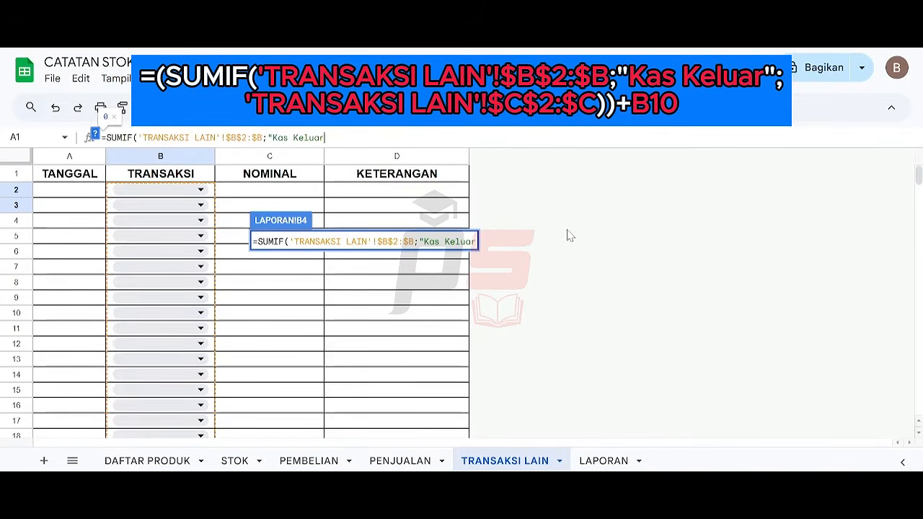
type("\";")
left_click_drag(245, 192, 251, 204)
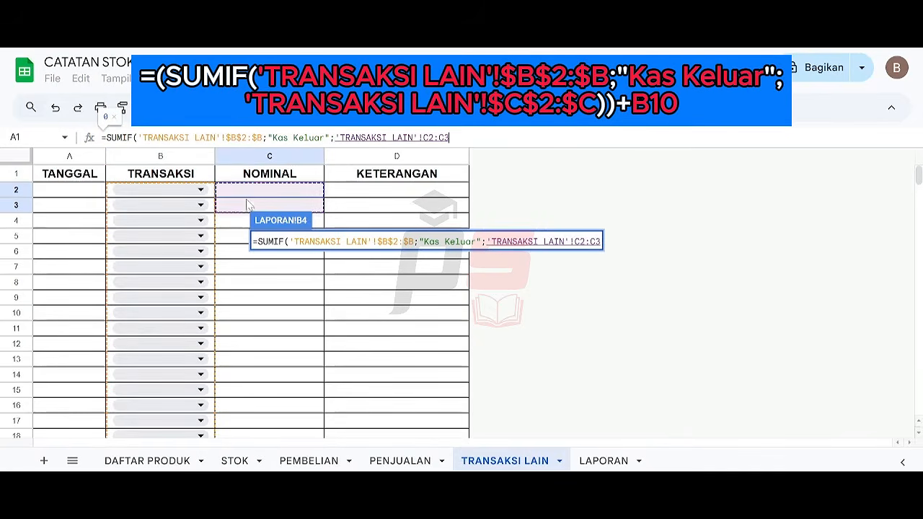
key("BackSpace")
key("F4")
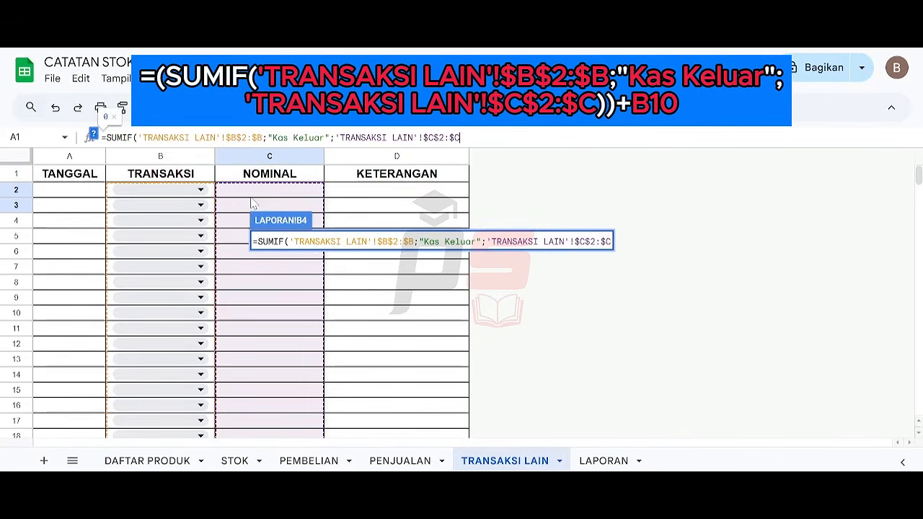
type(")")
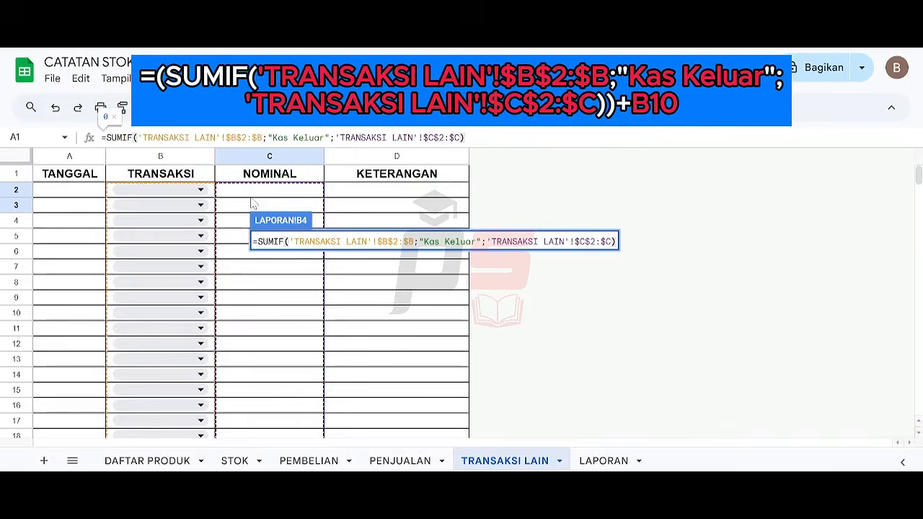
key("Return")
Step: Compare the formulas in B3 and B4 with the LAPORAN LABA RUGI rows TOTAL PENJUALAN and TOTAL PENGELUARAN
key("Up")
key("Up")
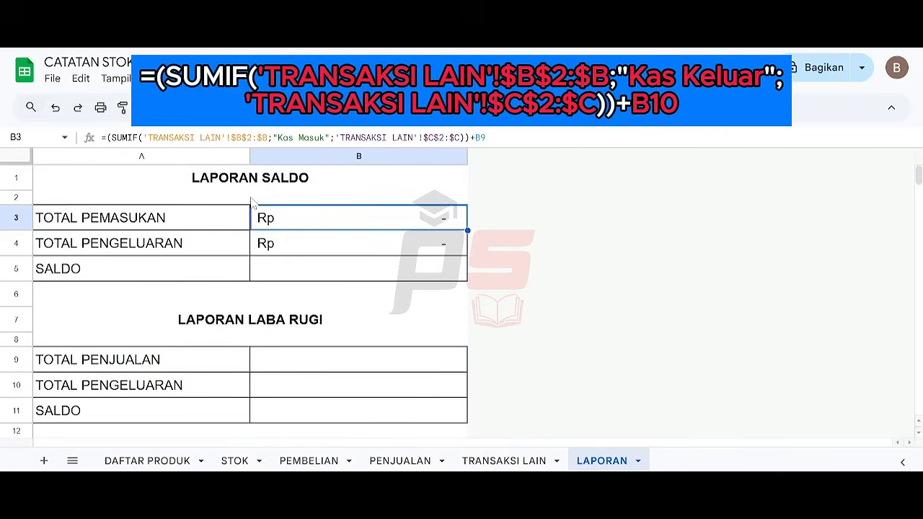
key("Down")
key("Down")
key("Down")
key("Down")
key("Down")
key("Down")
key("Up")
key("Up")
key("Up")
key("Up")
key("Up")
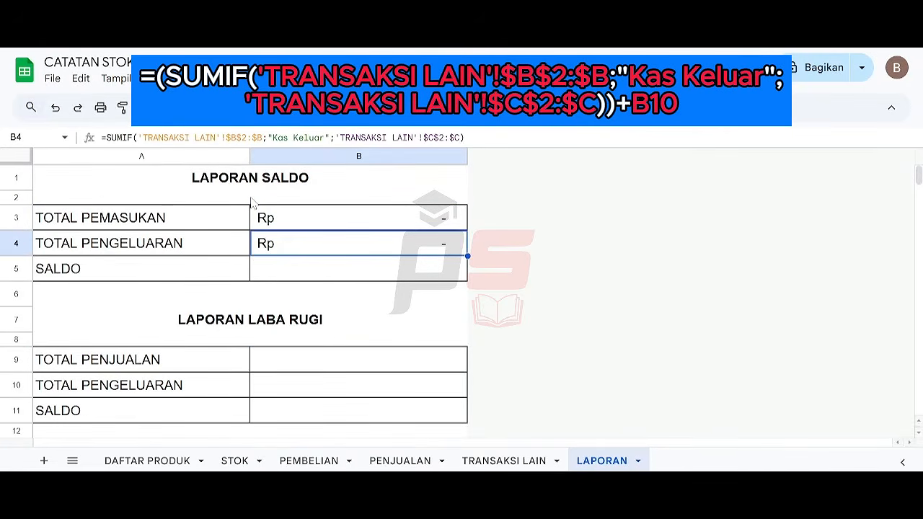
key("Down")
key("Down")
key("Down")
key("Down")
key("Down")
key("Down")
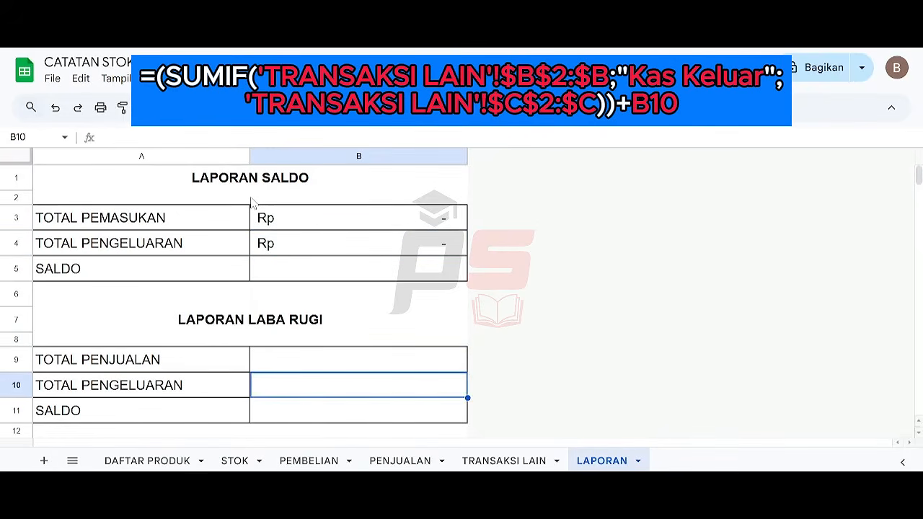
key("Left")
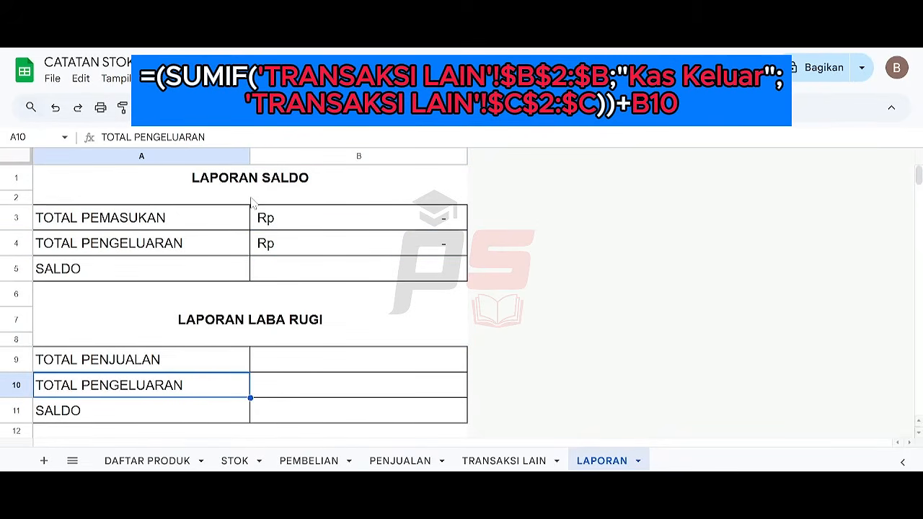
Step: Change the label in A10 of the LAPORAN LABA RUGI table to TOTAL PEMBELIAN
type("TOTAL PE")
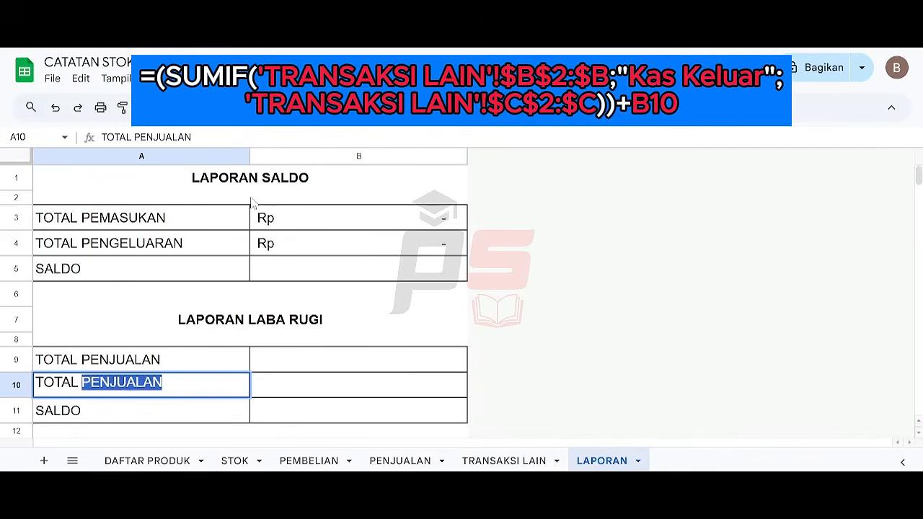
type("MBELIAN")
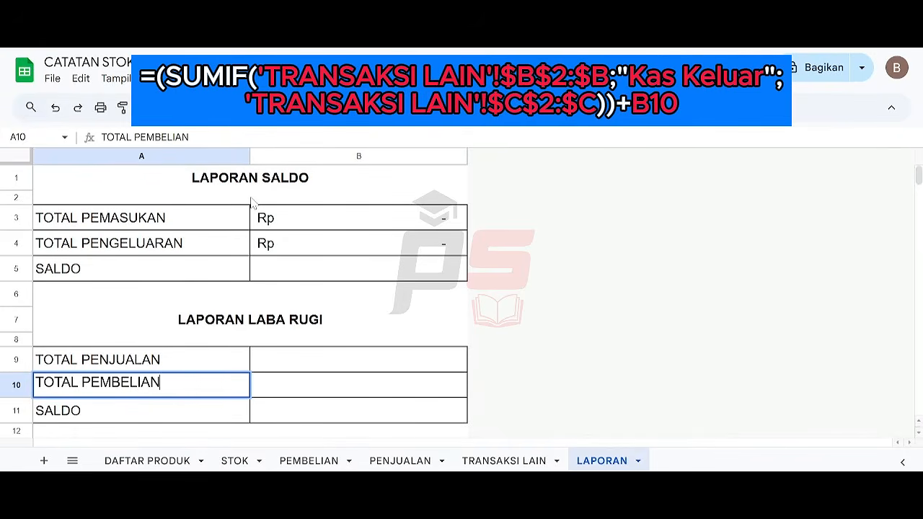
key("Tab")
key("Up")
key("Down")
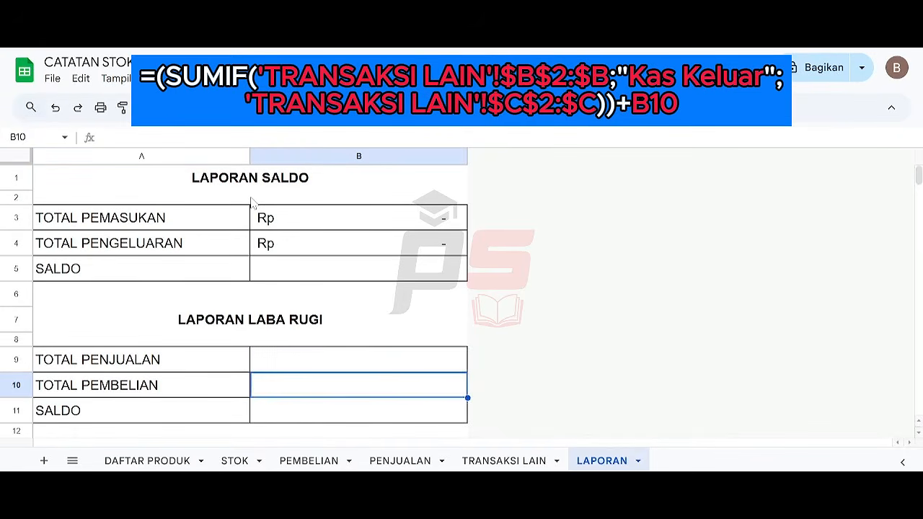
Step: Wrap the SUMIF in B4 in parentheses and add the TOTAL PEMBELIAN cell B10 to it
key("Up")
key("Up")
key("Up")
key("Up")
key("Up")
key("Up")
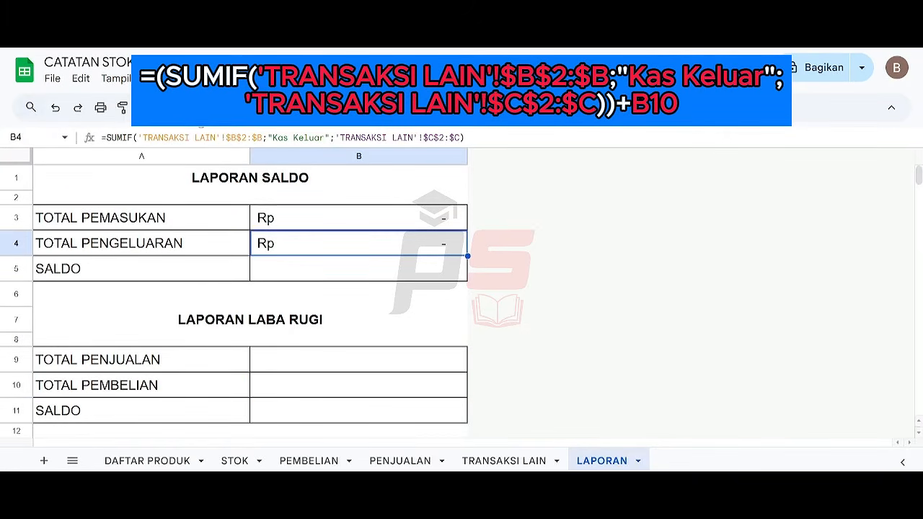
left_click(106, 137)
type("(")
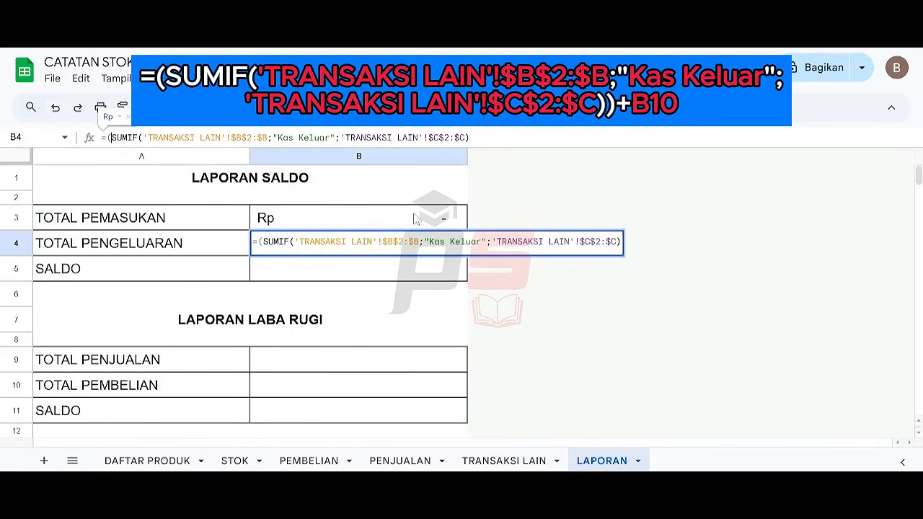
left_click(469, 137)
type(")+B")
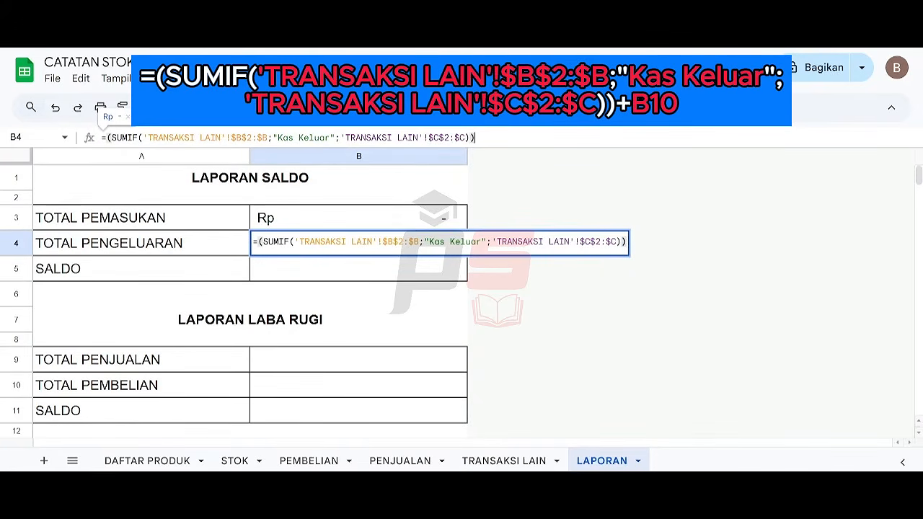
type("10")
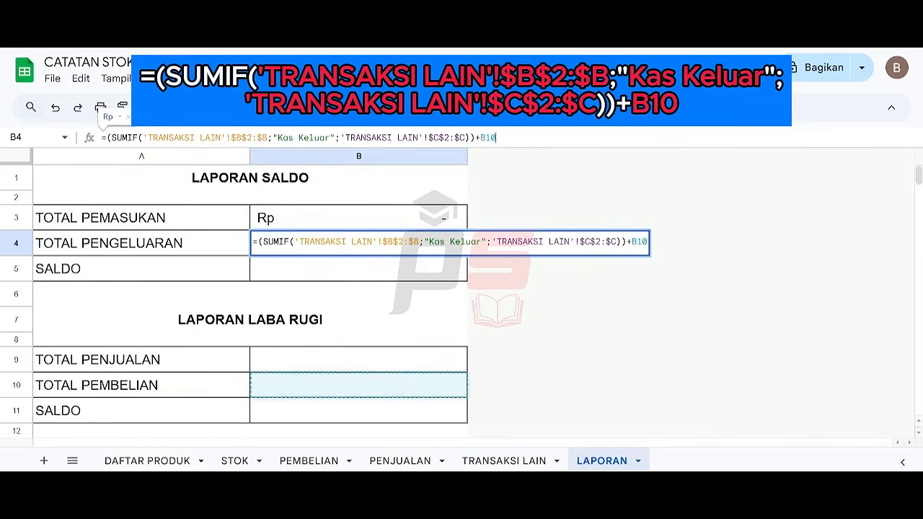
type(")")
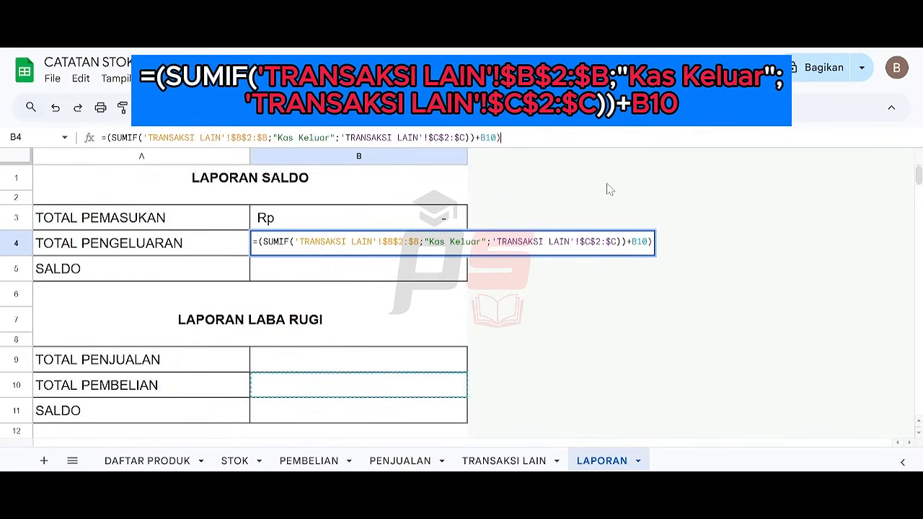
key("Return")
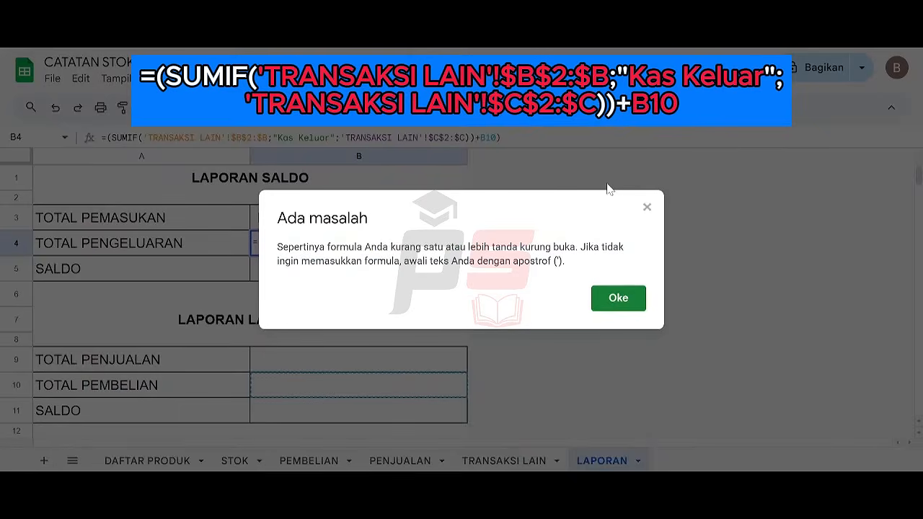
key("Return")
key("BackSpace")
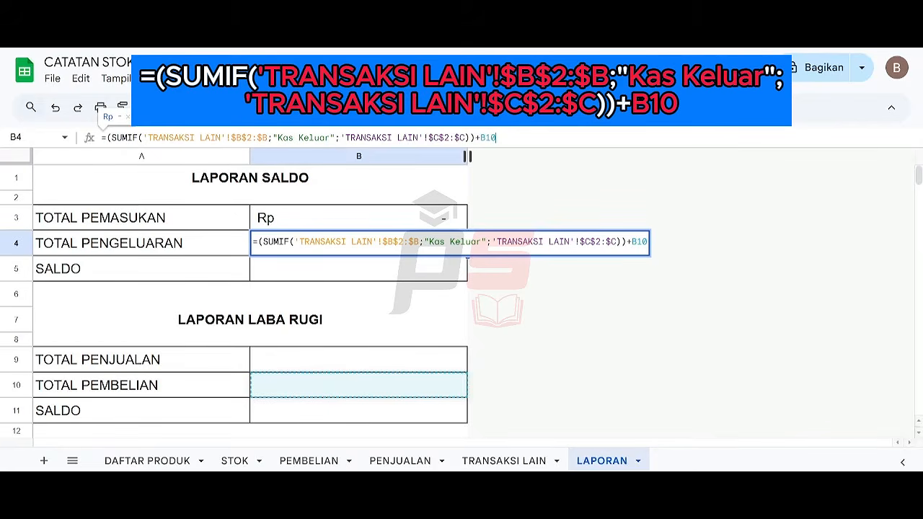
key("Return")
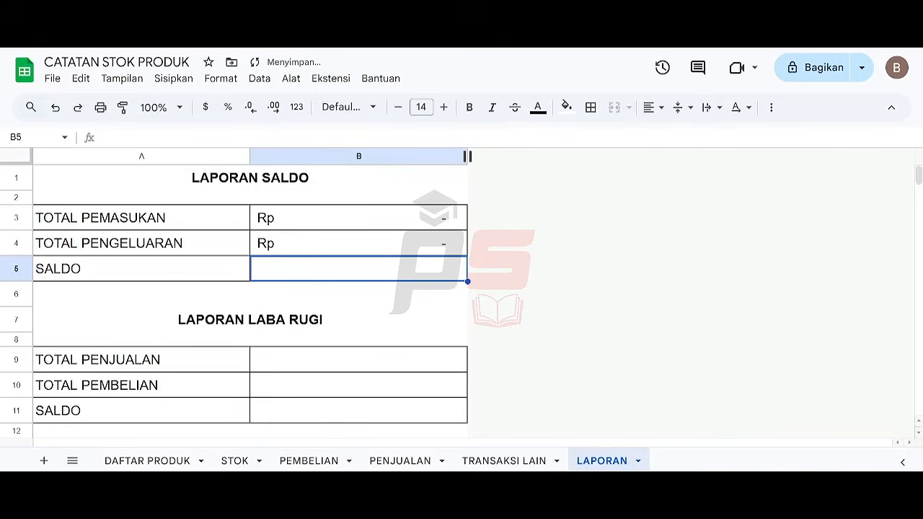
key("Down")
key("Down")
key("Down")
key("Down")
key("Down")
key("Up")
key("Up")
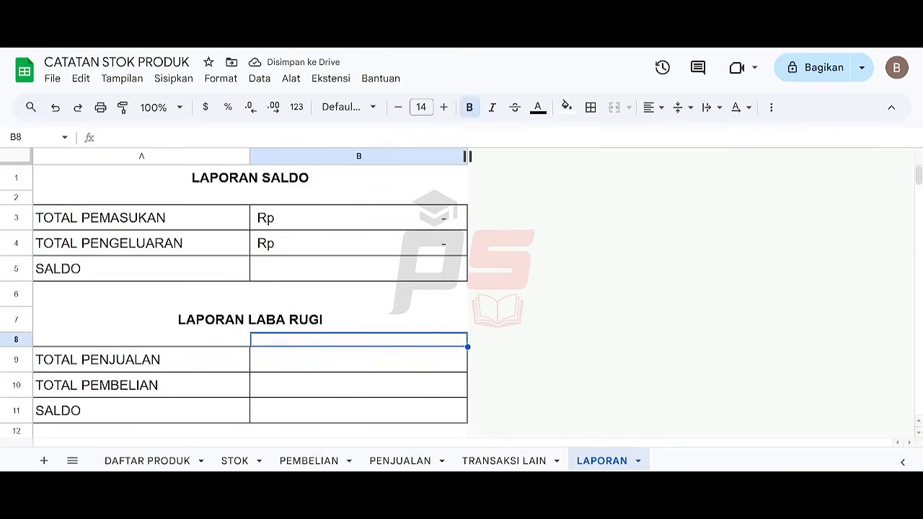
key("Up")
key("Up")
key("Up")
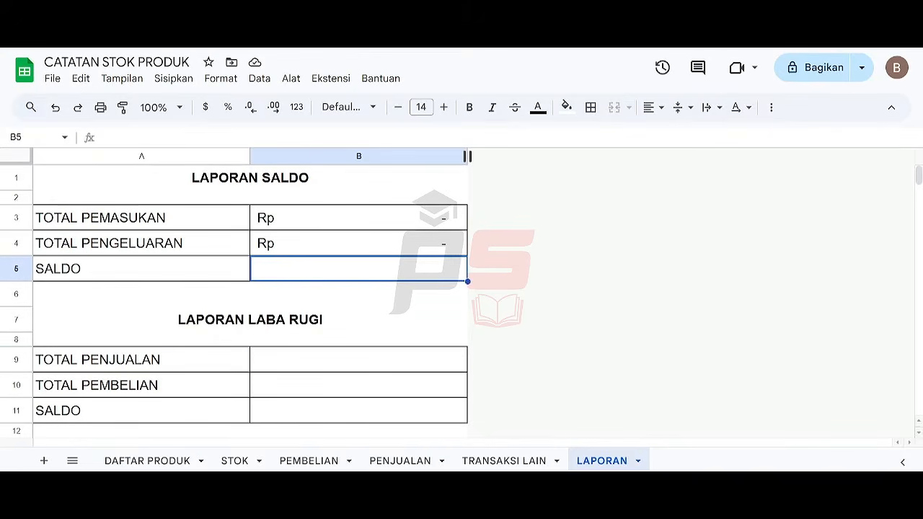
Step: Calculate the SALDO in B5 by subtracting TOTAL PENGELUARAN from TOTAL PEMASUKAN with the formula =B3-B4
type("=")
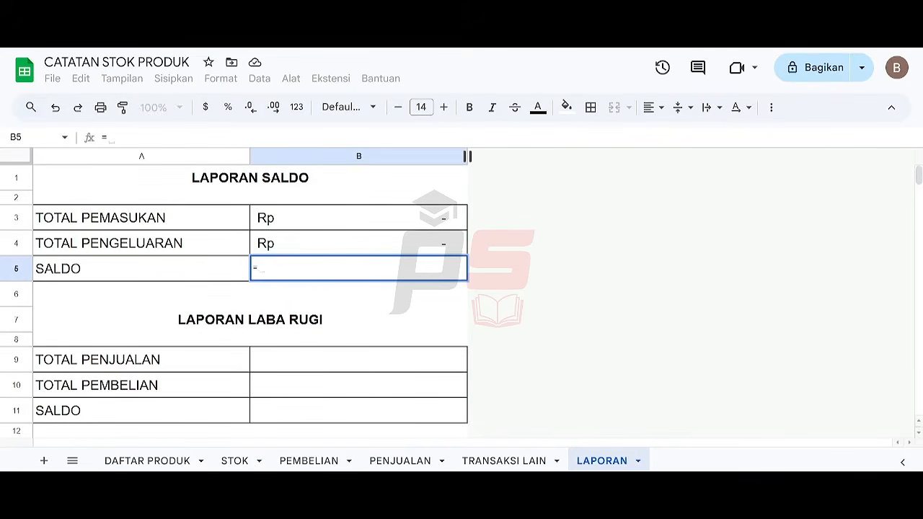
left_click(367, 222)
type("-")
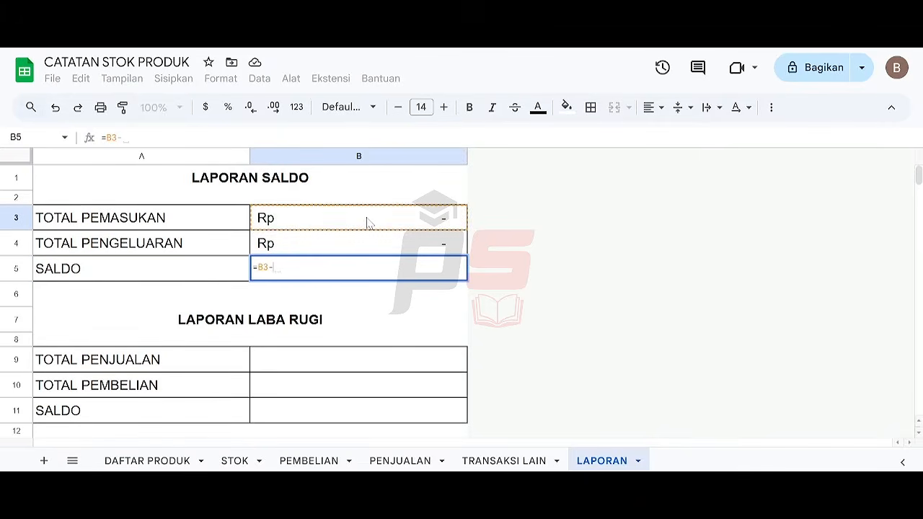
left_click(395, 244)
key("Return")
key("Up")
Step: Change the SALDO label in A11 of the LAPORAN LABA RUGI table to LABA / RUGI
key("Down")
key("Down")
key("Down")
key("Down")
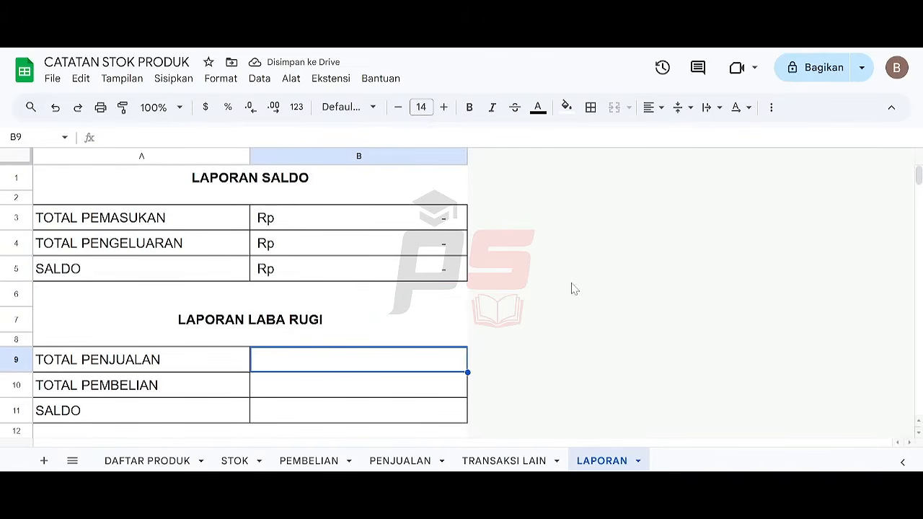
key("Down")
key("Down")
key("Left")
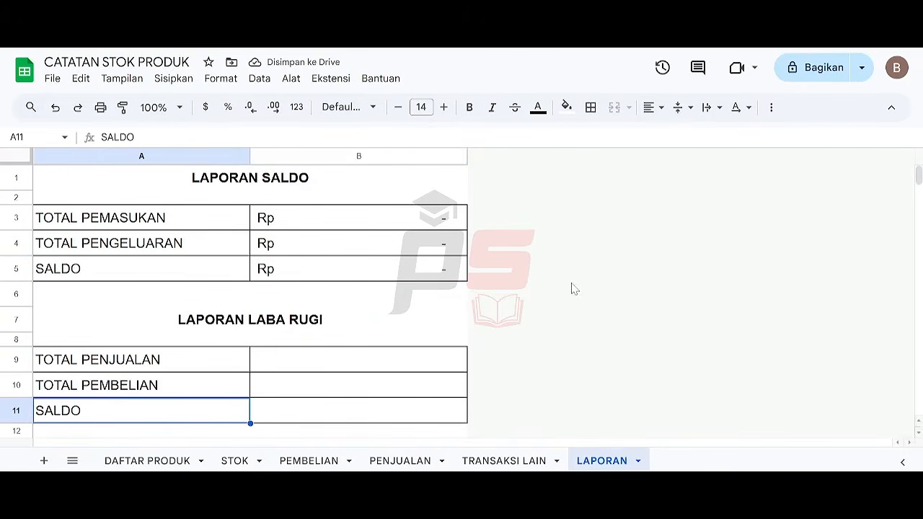
type("LABA ")
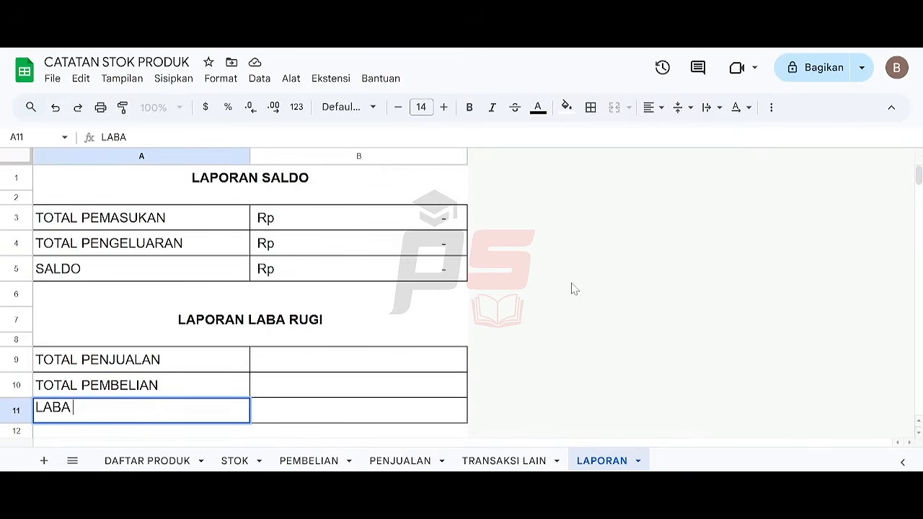
type("/ RUGI")
key("Tab")
Step: Sum the PENJUALAN sheet's TOTAL column into B9 beside TOTAL PENJUALAN with =SUM(PENJUALAN!F2:F)
key("Up")
key("Up")
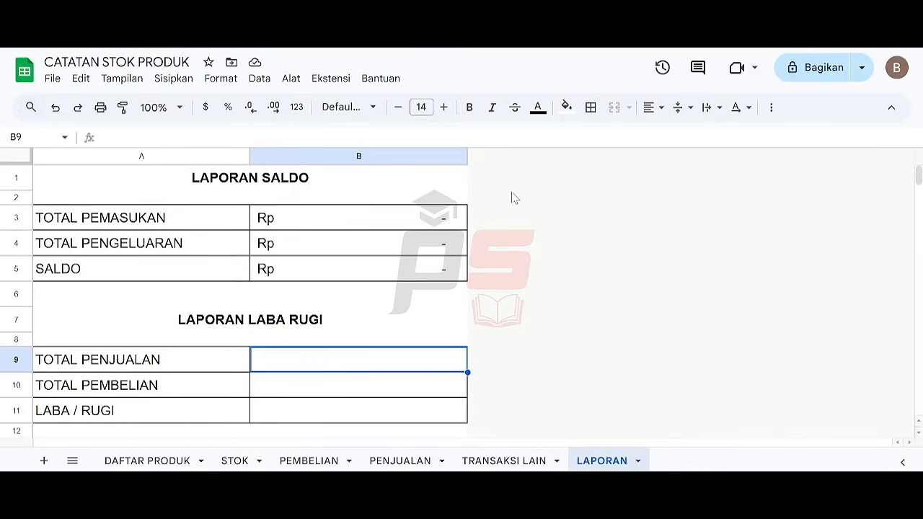
type("=")
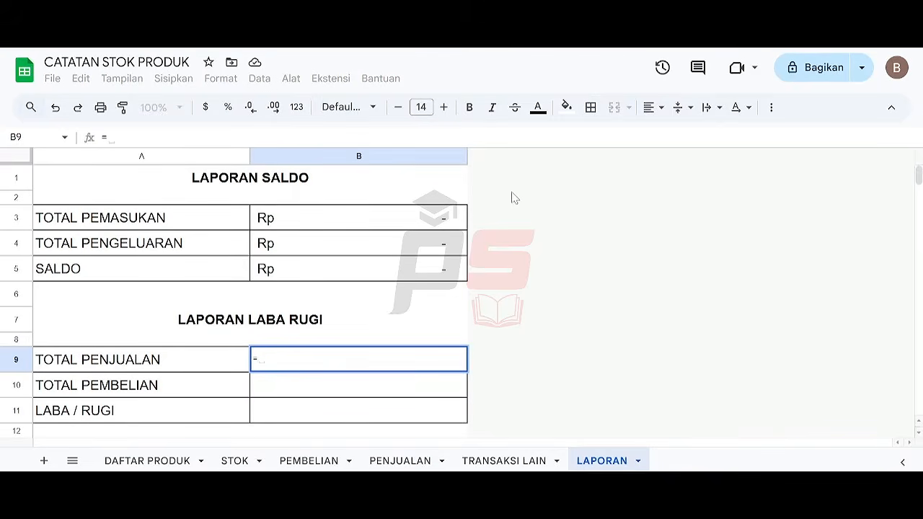
type("SUM(")
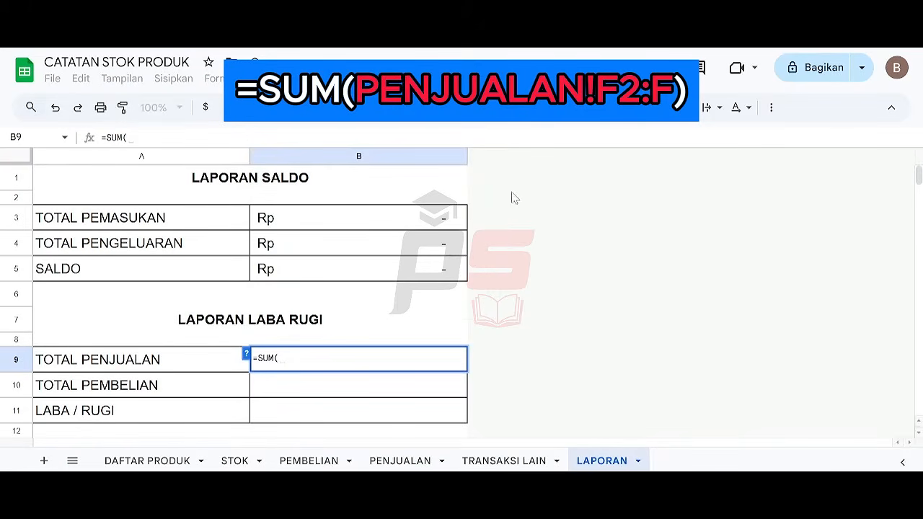
left_click(410, 463)
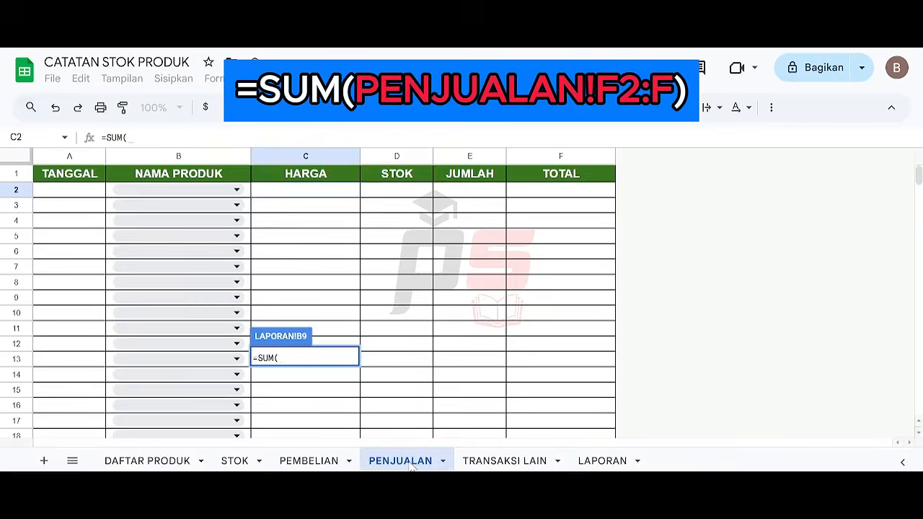
left_click_drag(567, 195, 569, 207)
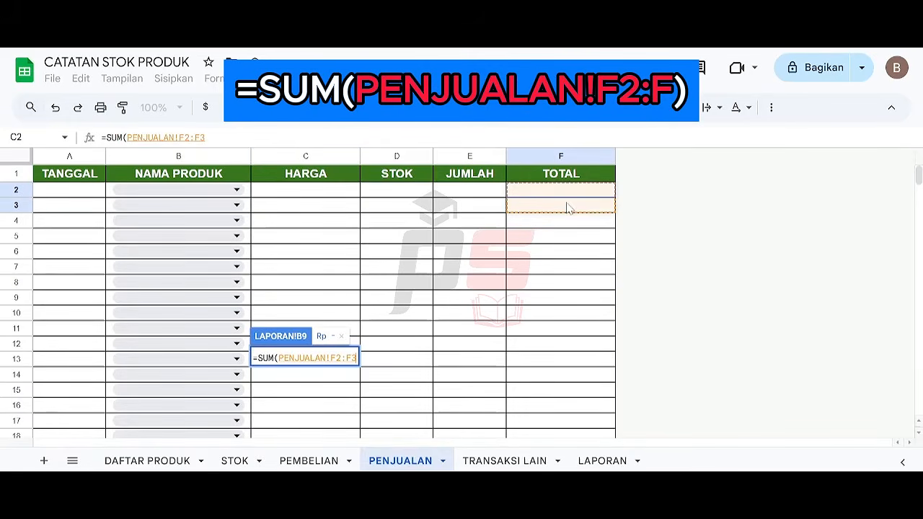
key("BackSpace")
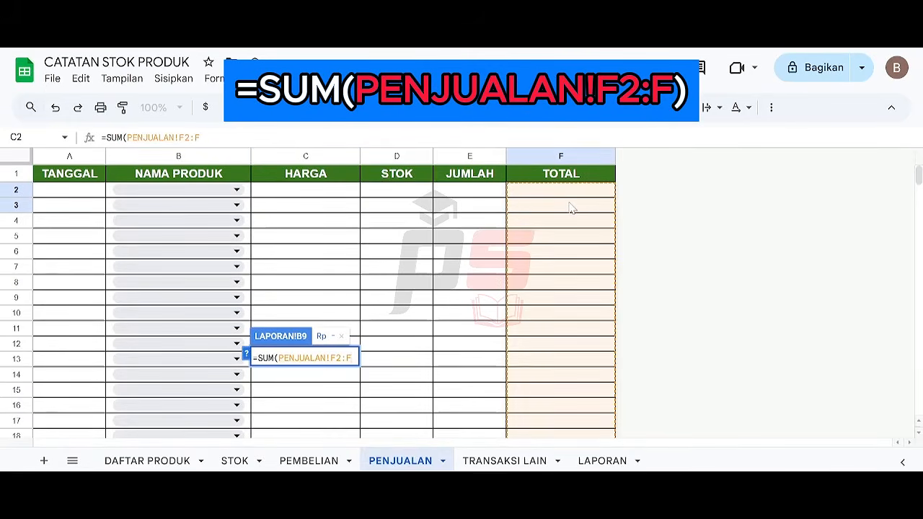
type(")")
key("Return")
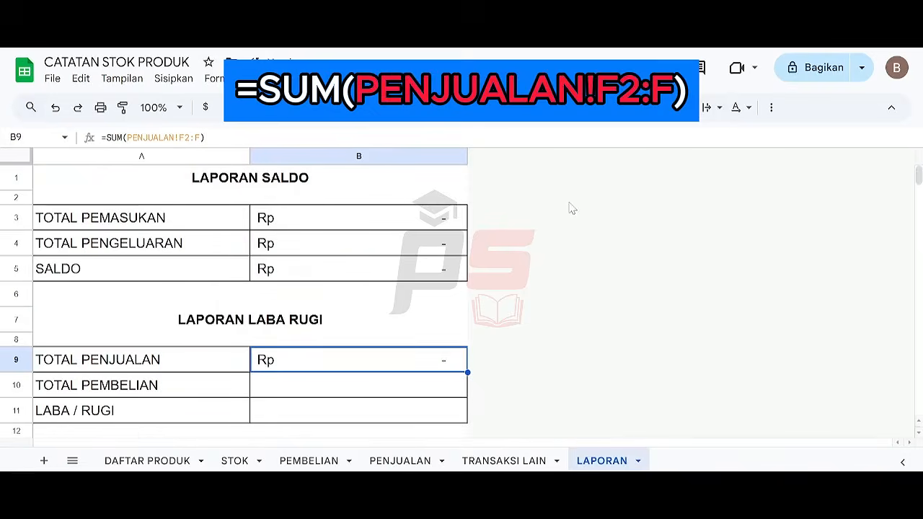
Step: Sum the PEMBELIAN sheet's TOTAL column into B10 beside TOTAL PEMBELIAN with =SUM(PEMBELIAN!E2:E)
left_click(324, 392)
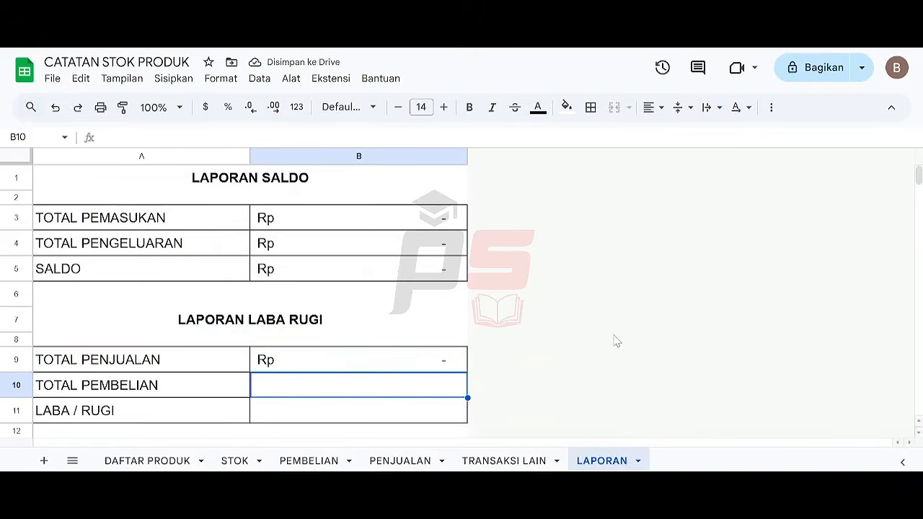
type("=SUM(")
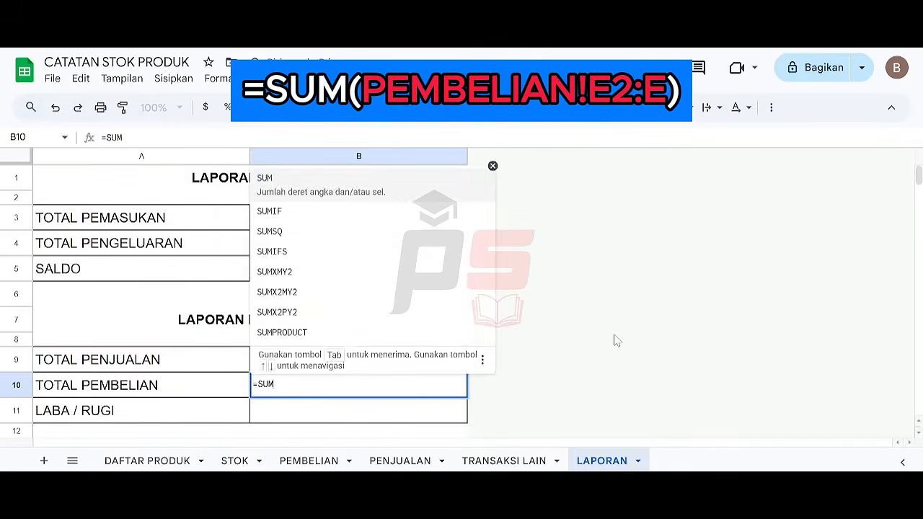
left_click(315, 465)
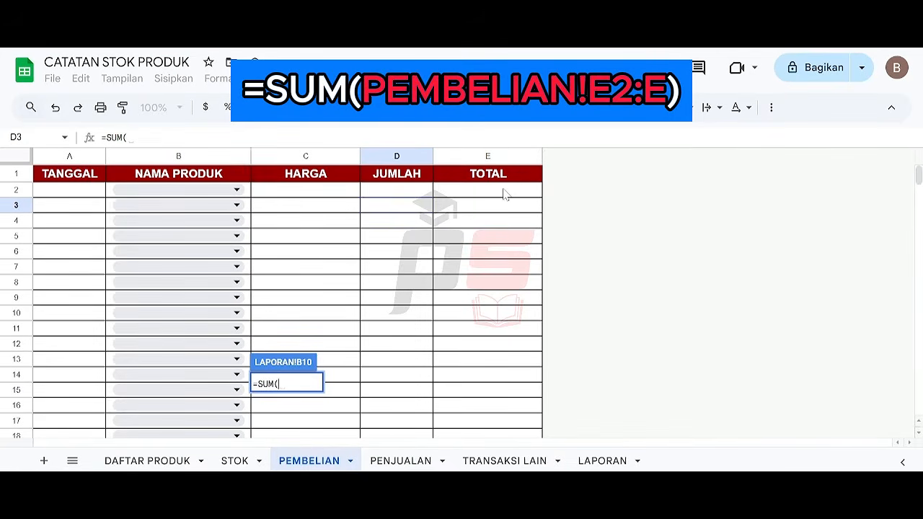
left_click_drag(503, 193, 498, 206)
key("BackSpace")
type(")")
key("Return")
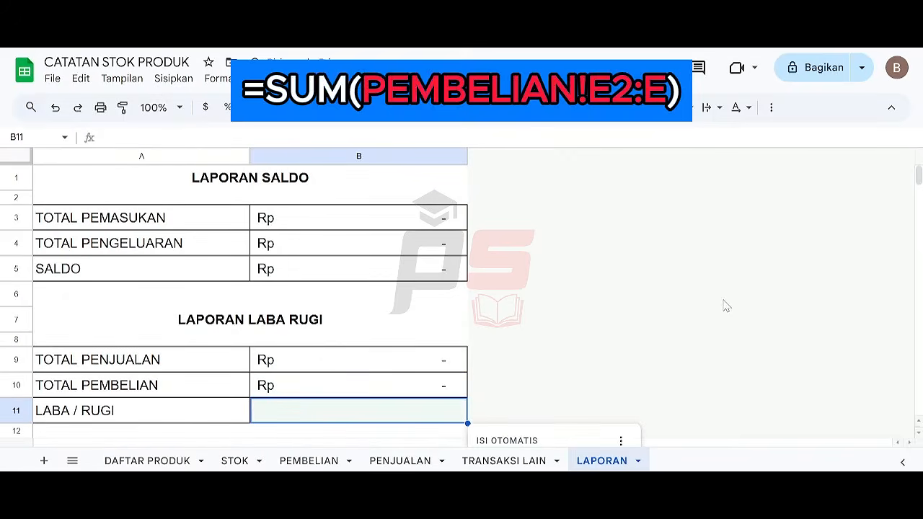
Step: Calculate LABA / RUGI in B11 by subtracting TOTAL PEMBELIAN from TOTAL PENJUALAN with the formula =B9-B10
type("=")
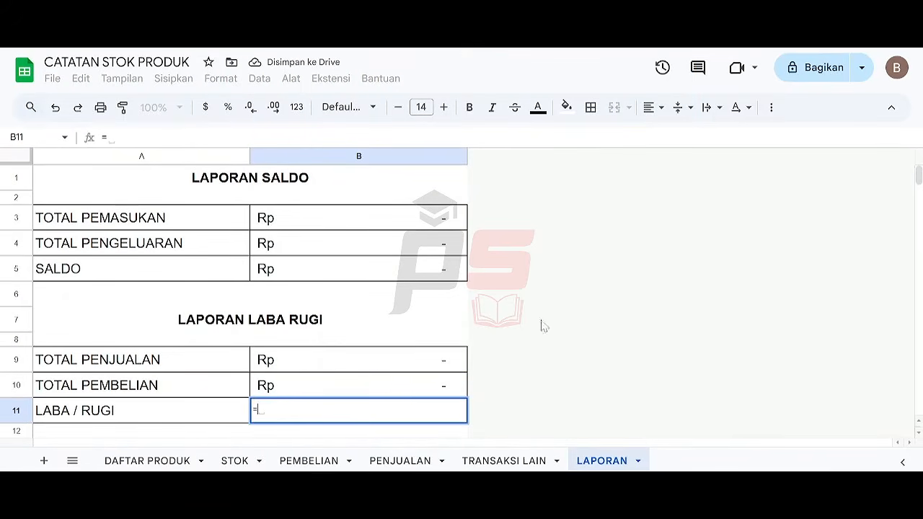
left_click(362, 369)
type("-")
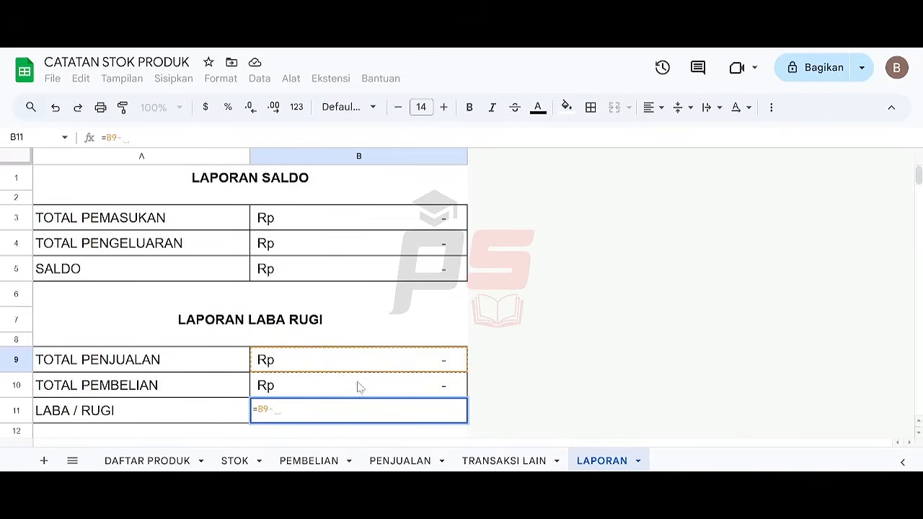
left_click(355, 392)
key("Return")
Step: Review the column B cells of the LAPORAN LABA RUGI and LAPORAN SALDO tables, including the SALDO formula in B5
key("Up")
key("Up")
key("Up")
key("Up")
key("Up")
key("Up")
key("Up")
key("Up")
key("Up")
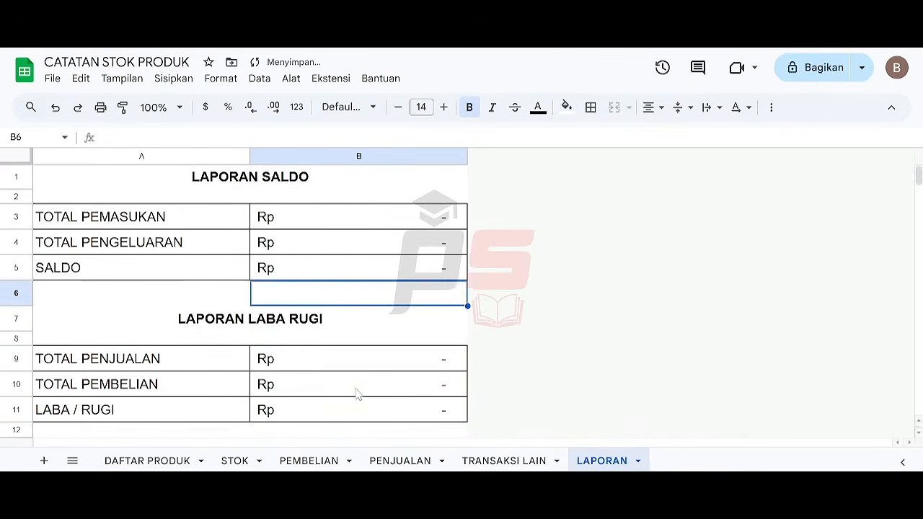
key("Down")
key("Down")
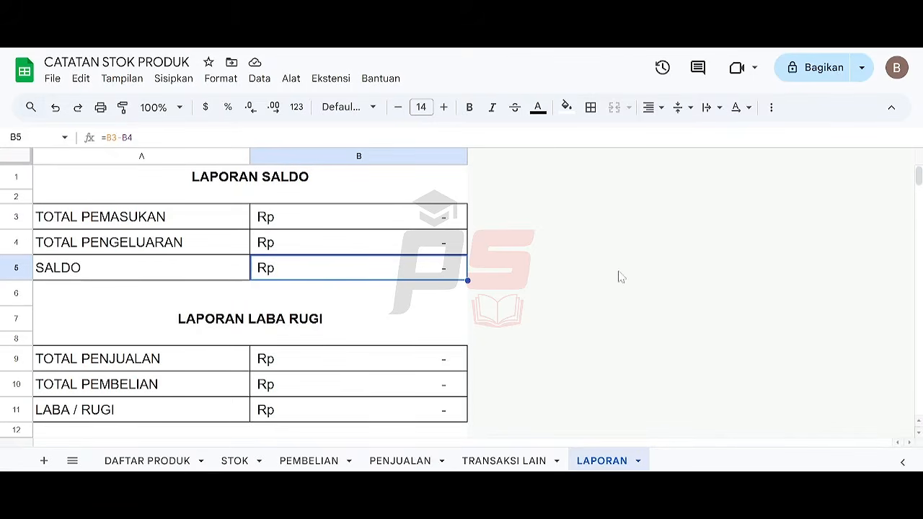
left_click(221, 78)
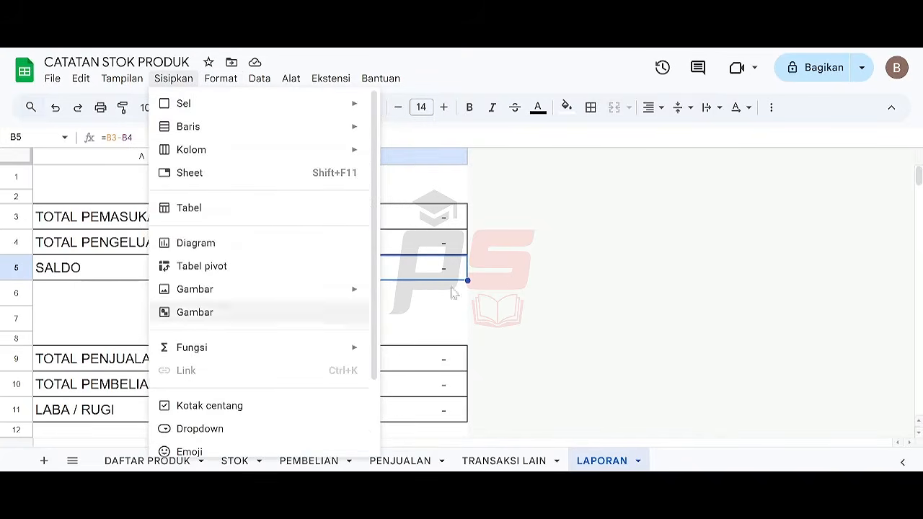
left_click(420, 266)
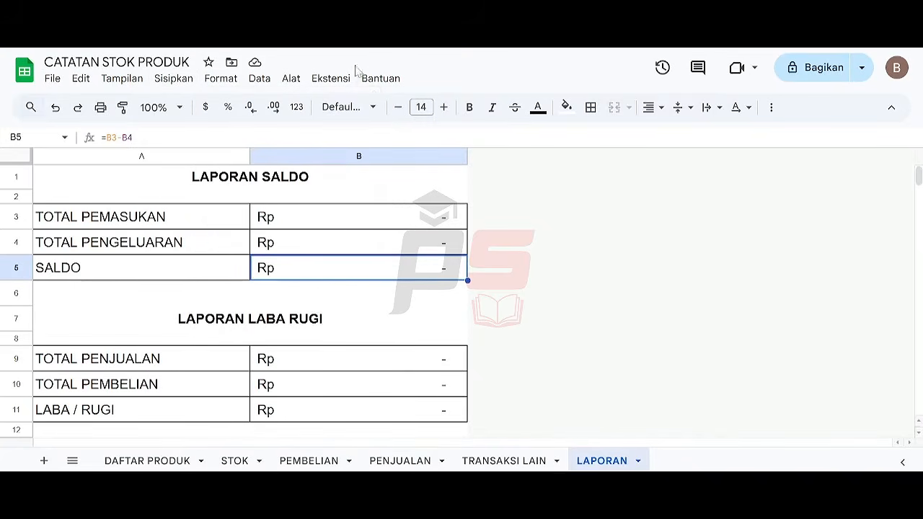
Step: Create a conditional formatting rule on the SALDO cell B5 that applies when the value is greater than (Lebih besar dari) 0
left_click(221, 79)
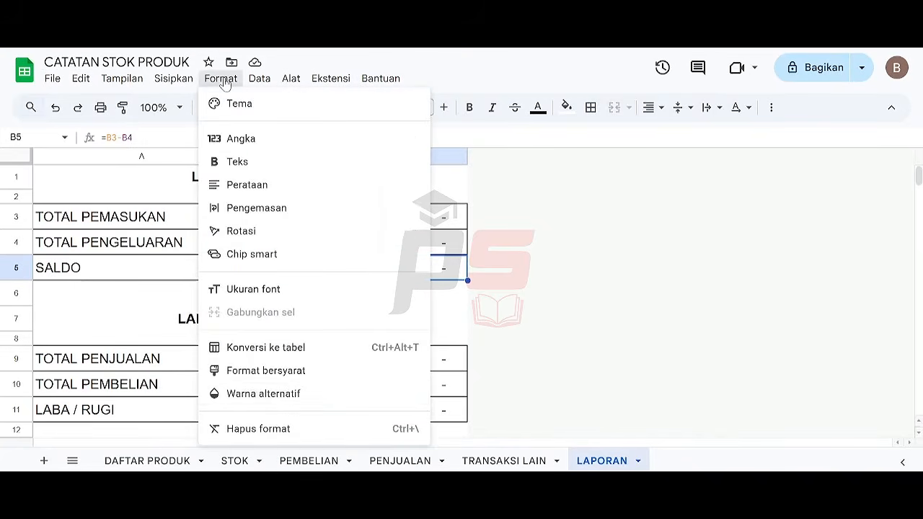
left_click(326, 372)
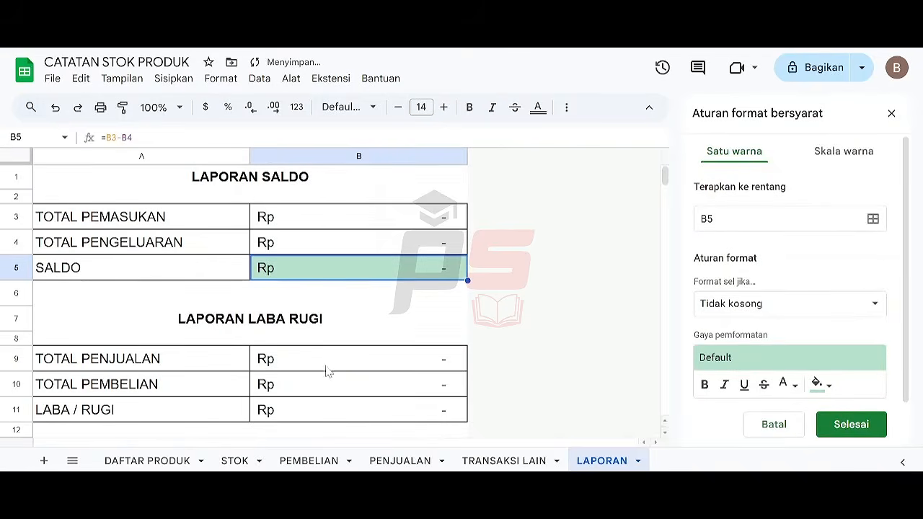
left_click(871, 310)
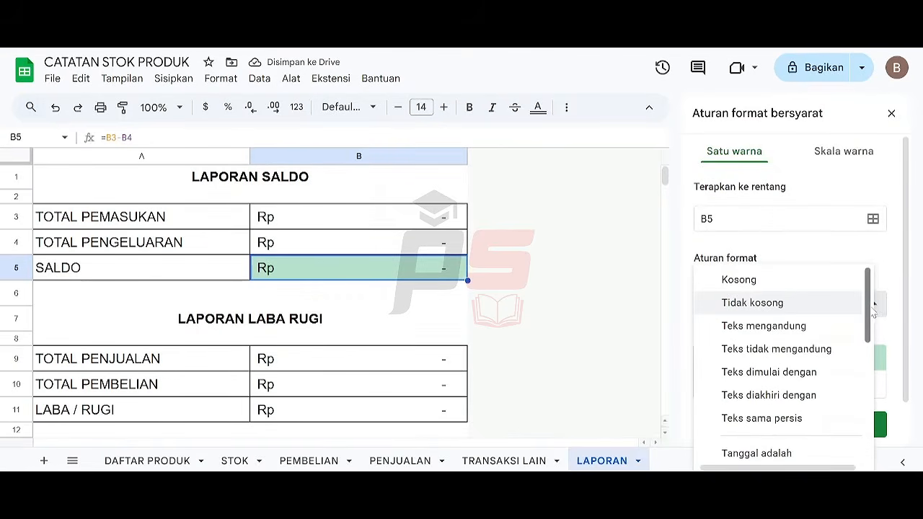
scroll(808, 299, "down", 5)
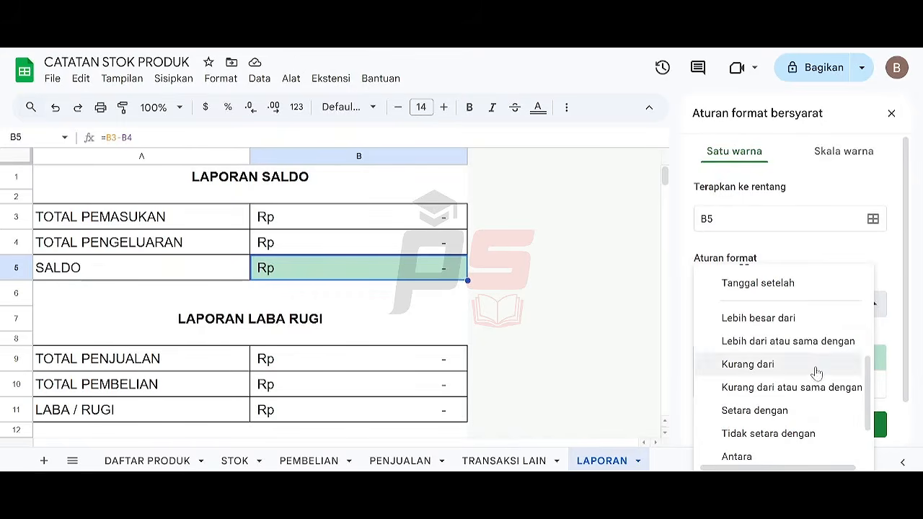
left_click(816, 325)
type("0")
scroll(851, 339, "down", 2)
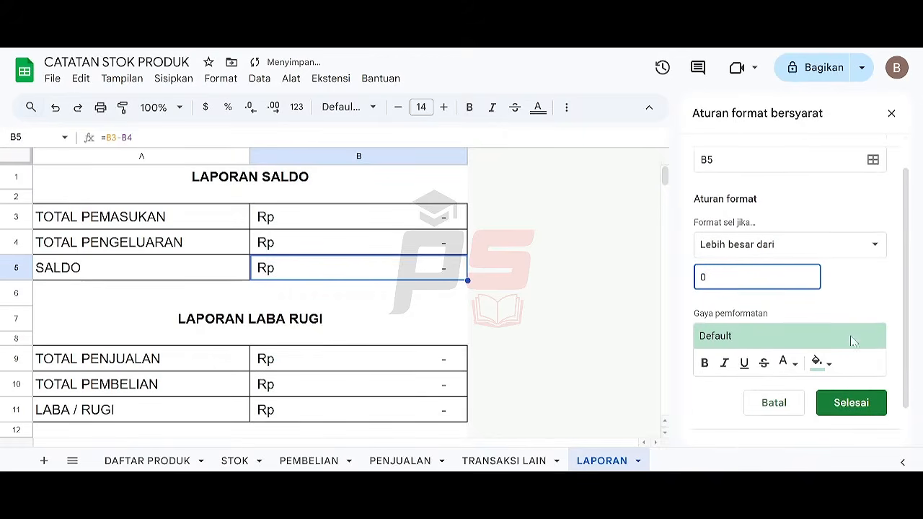
Step: Style the B5 rule with a yellow fill and bold black text, and save it
left_click(832, 355)
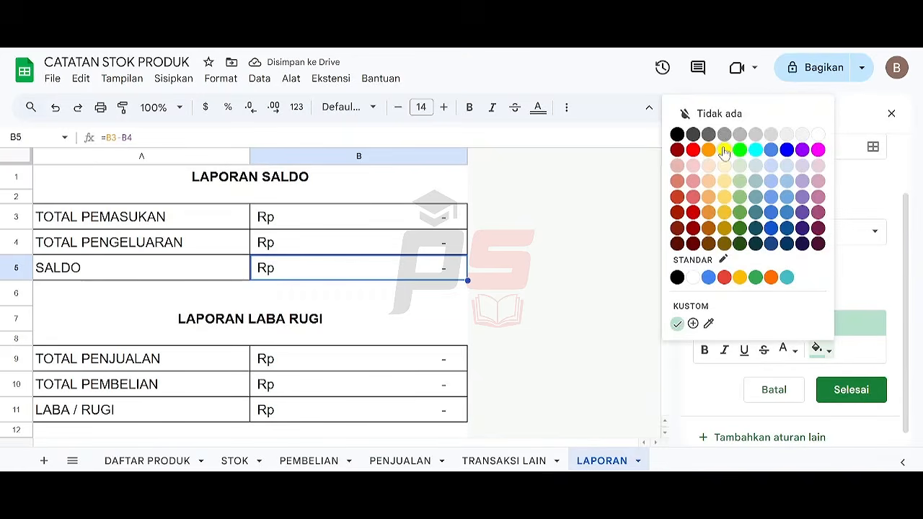
left_click(727, 149)
left_click(793, 352)
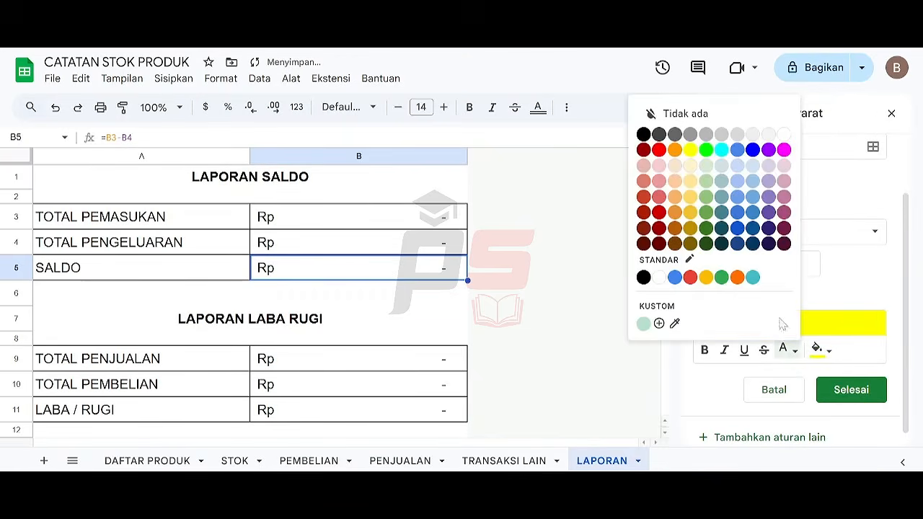
left_click(643, 134)
left_click(705, 350)
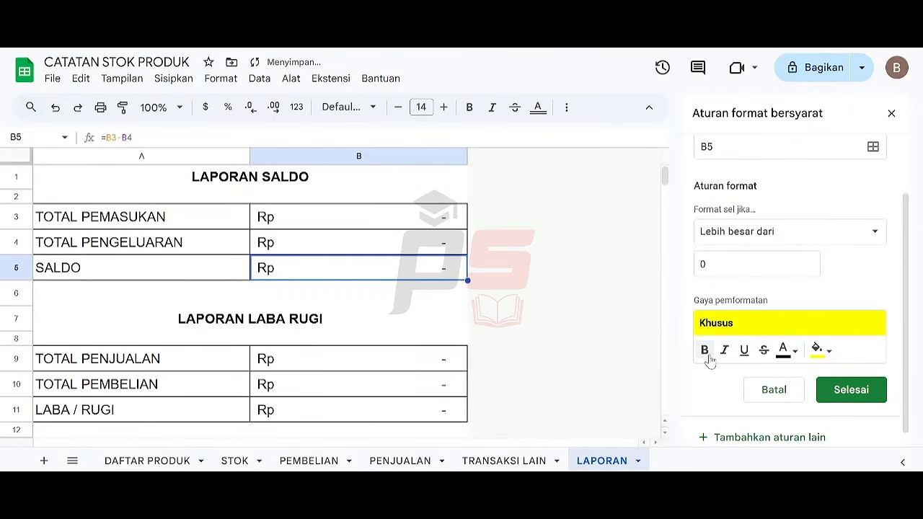
left_click(868, 390)
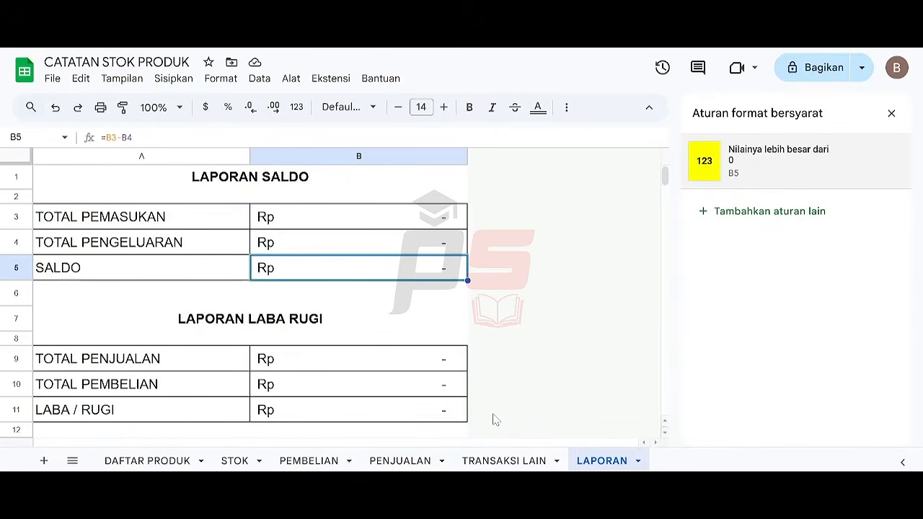
Step: Add a conditional formatting rule on the LABA / RUGI cell B11 for values greater than (Lebih besar dari) 0
left_click(390, 420)
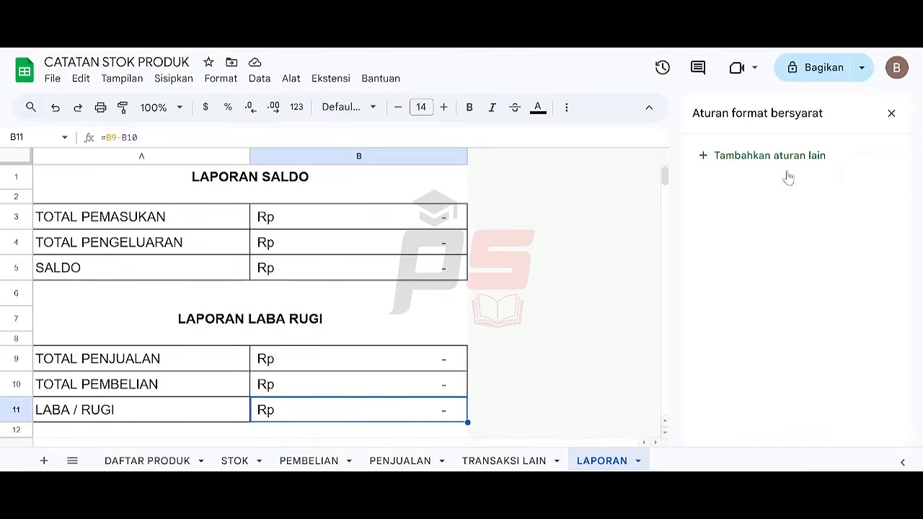
left_click(727, 163)
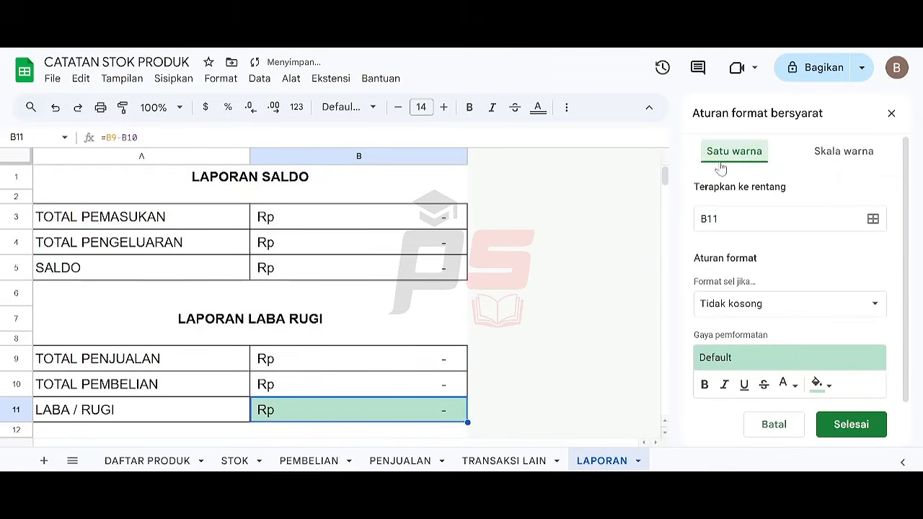
left_click(879, 308)
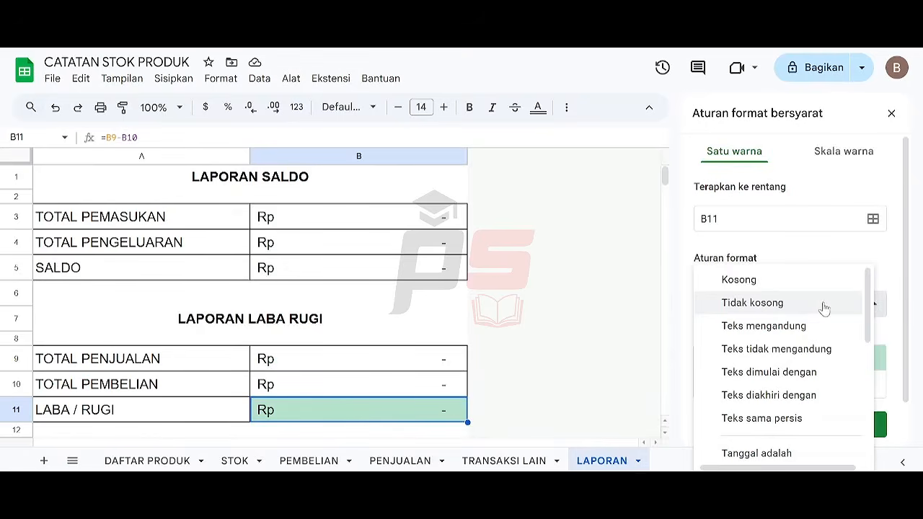
scroll(837, 322, "down", 1)
scroll(837, 322, "up", 1)
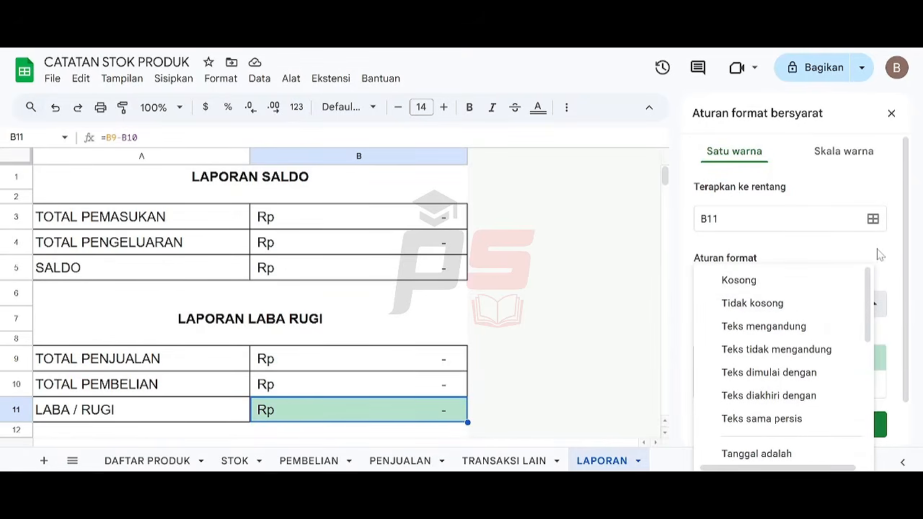
scroll(826, 300, "down", 2)
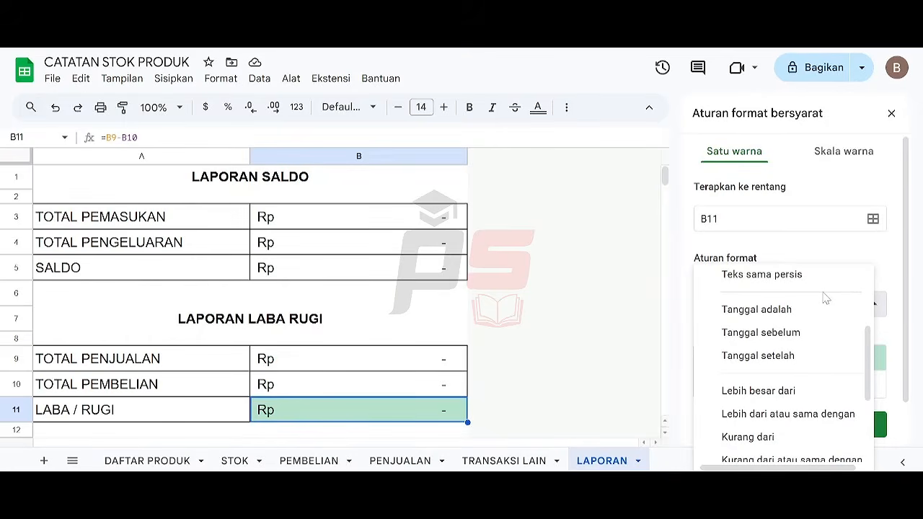
left_click(807, 400)
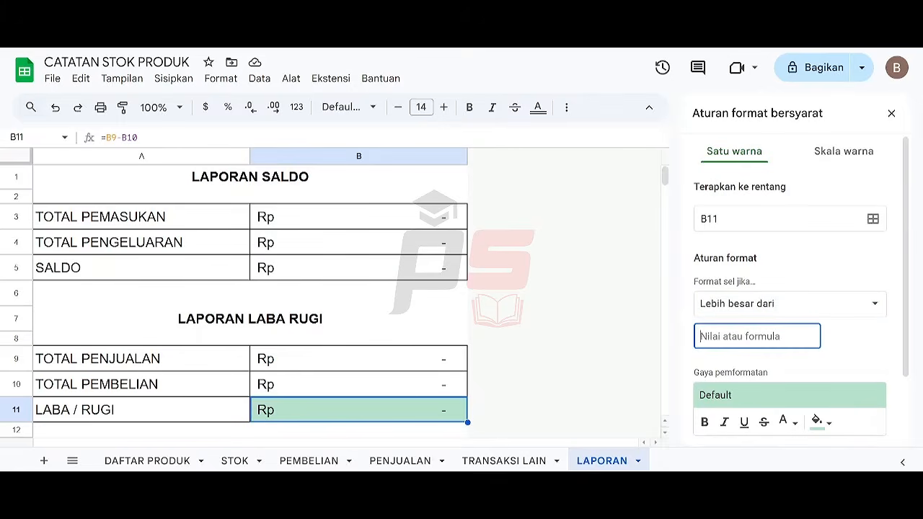
type("0")
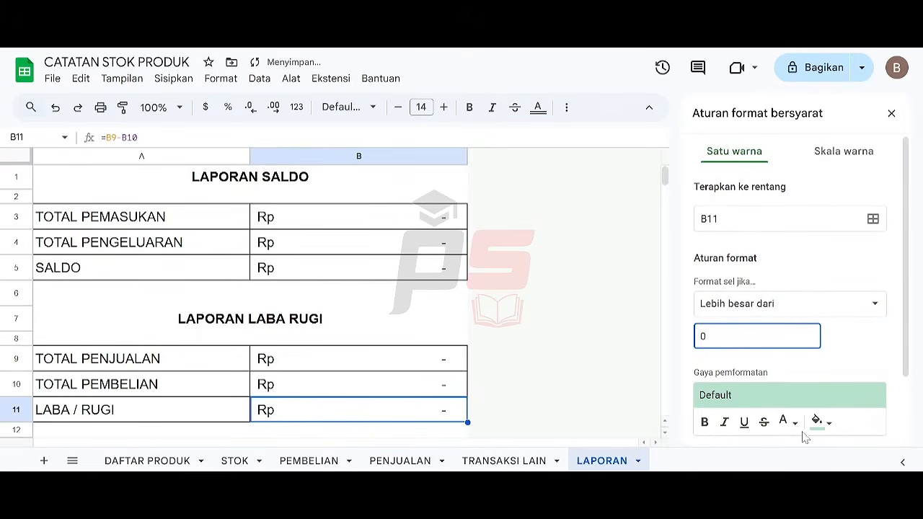
Step: Give the greater-than-0 rule on B11 a dark green fill with bold white text, and save it
left_click(831, 425)
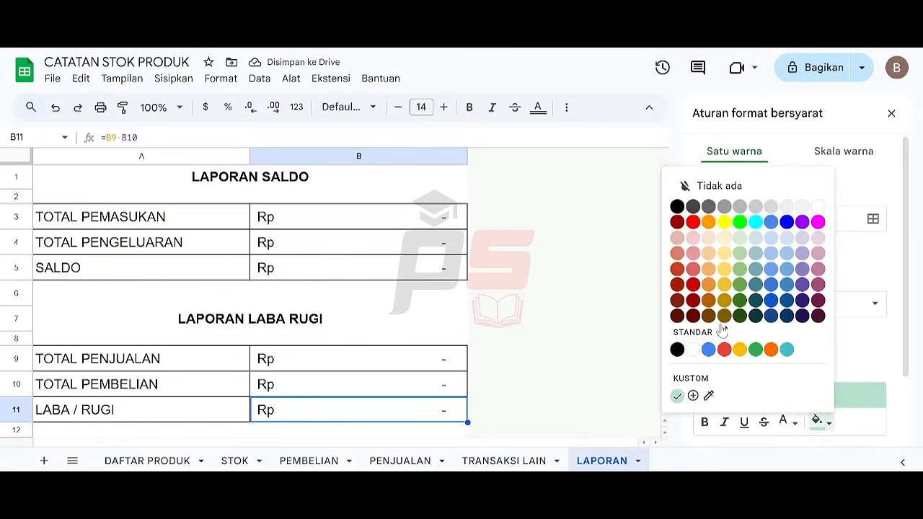
left_click(741, 308)
left_click(800, 431)
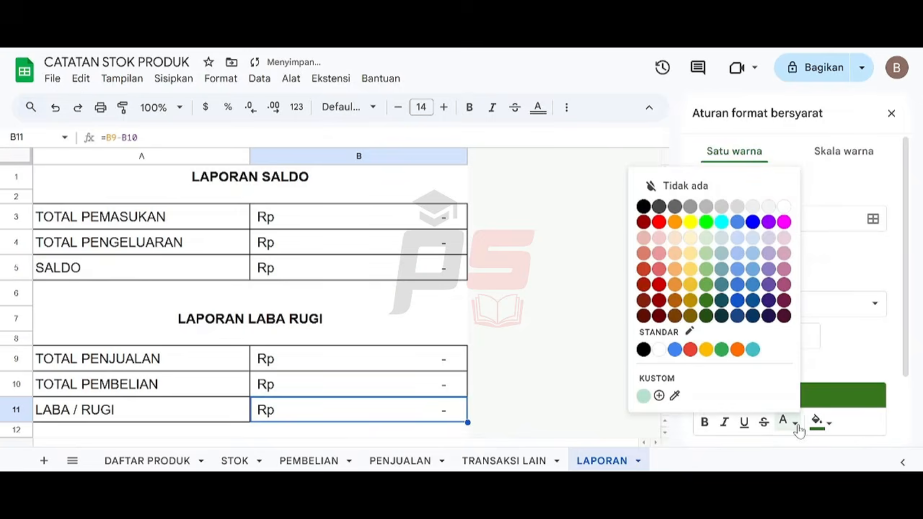
left_click(789, 207)
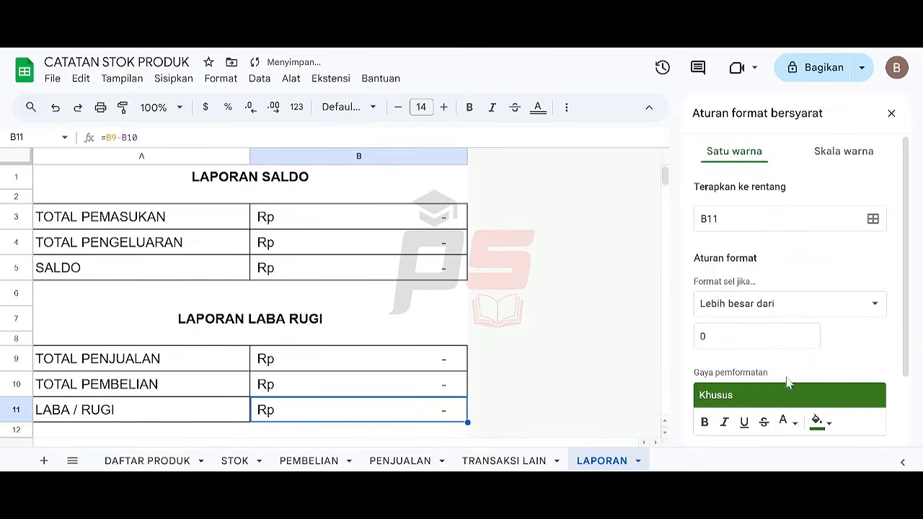
left_click(705, 422)
scroll(840, 345, "down", 1)
left_click(851, 378)
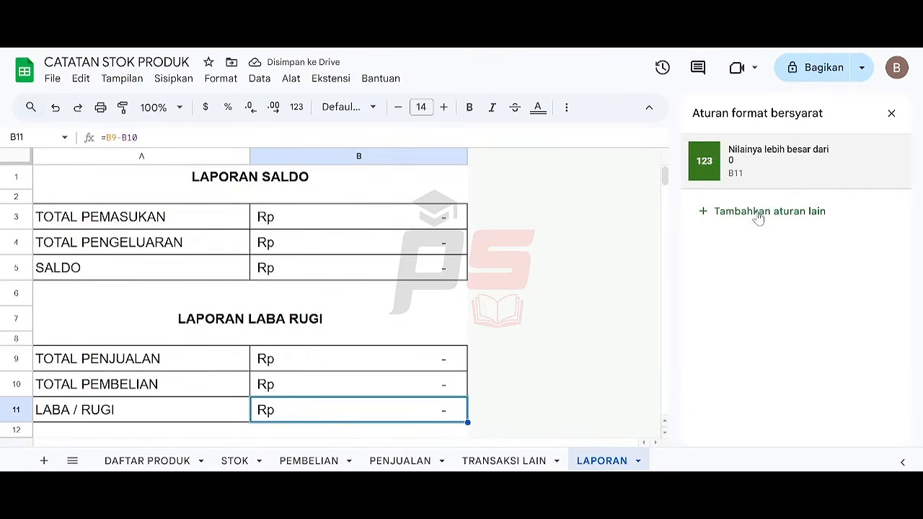
Step: Add a second conditional formatting rule on B11 for values less than (Kurang dari) 0
left_click(761, 215)
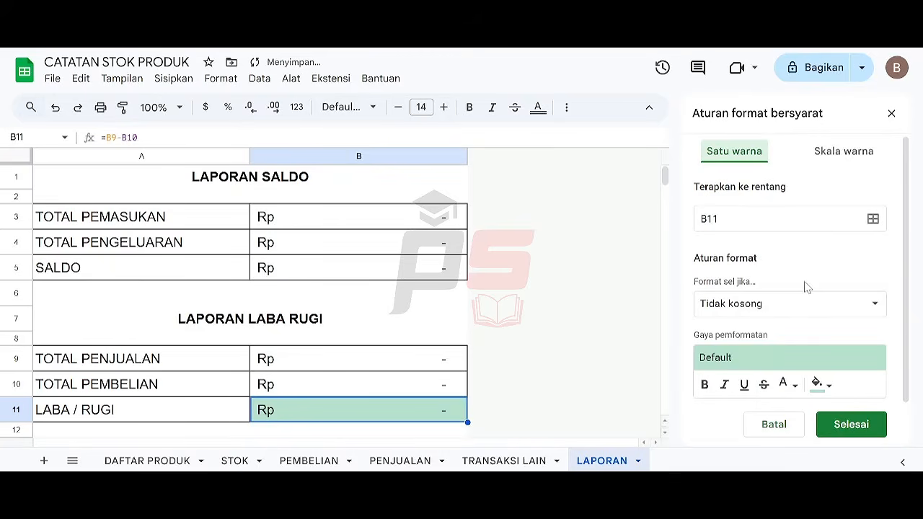
left_click(872, 304)
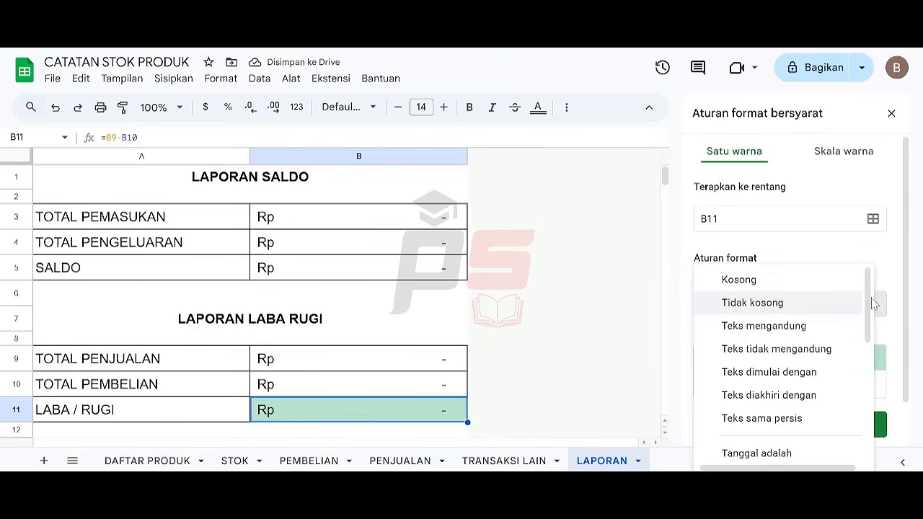
scroll(829, 326, "down", 3)
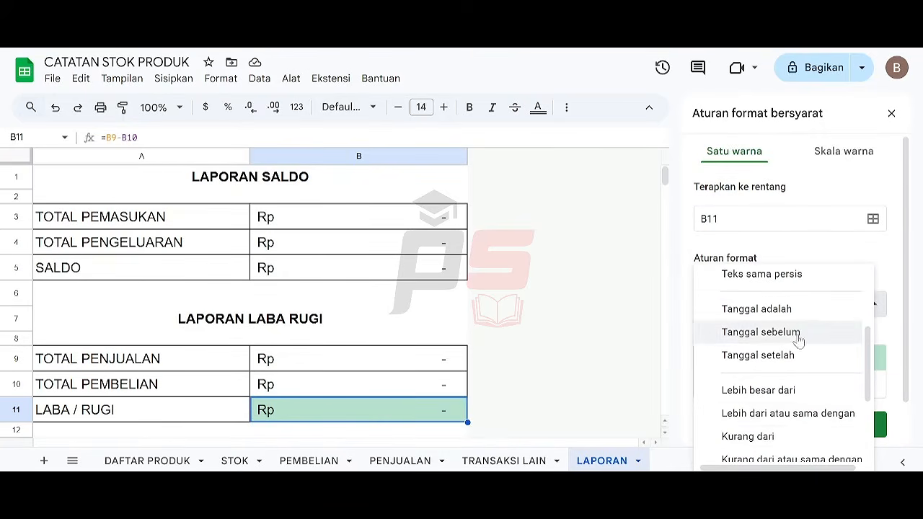
left_click(800, 436)
left_click(770, 336)
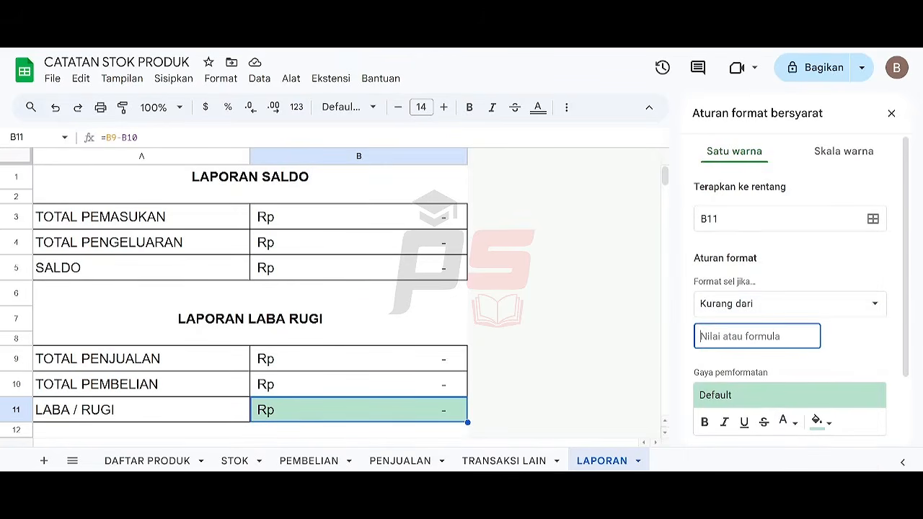
type("0")
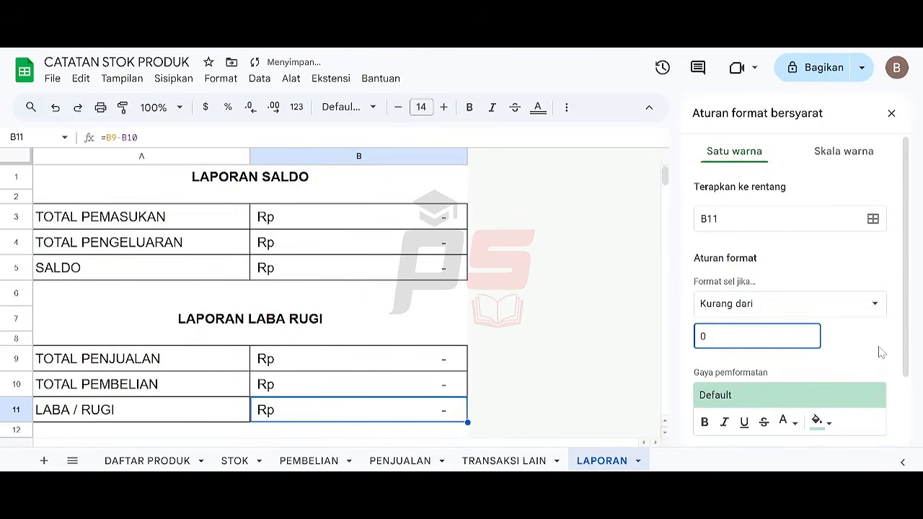
Step: Give the less-than-0 rule on B11 a dark red fill with bold white text, save it and close the conditional formatting rules
left_click(828, 421)
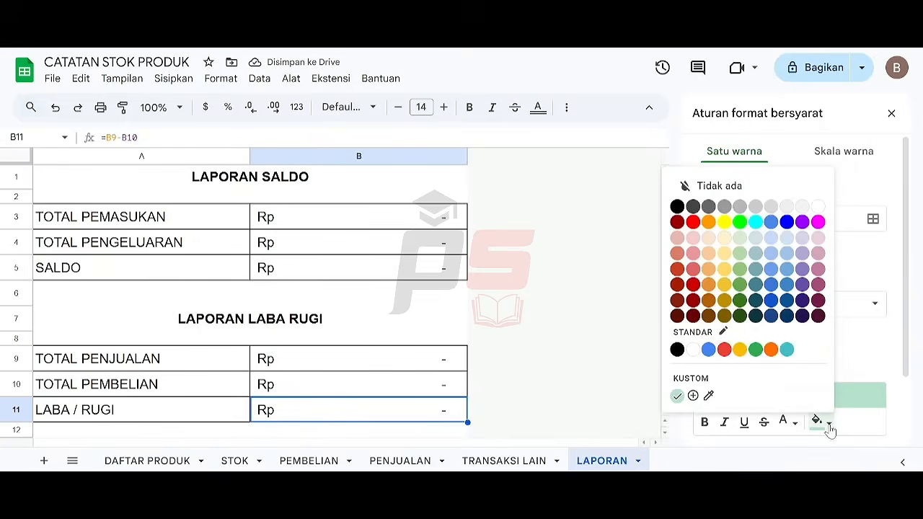
left_click(693, 300)
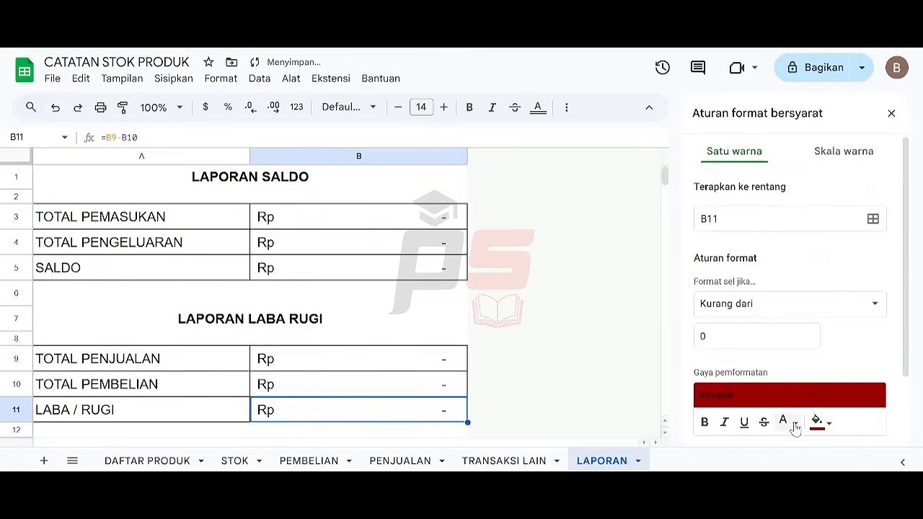
left_click(787, 422)
left_click(785, 209)
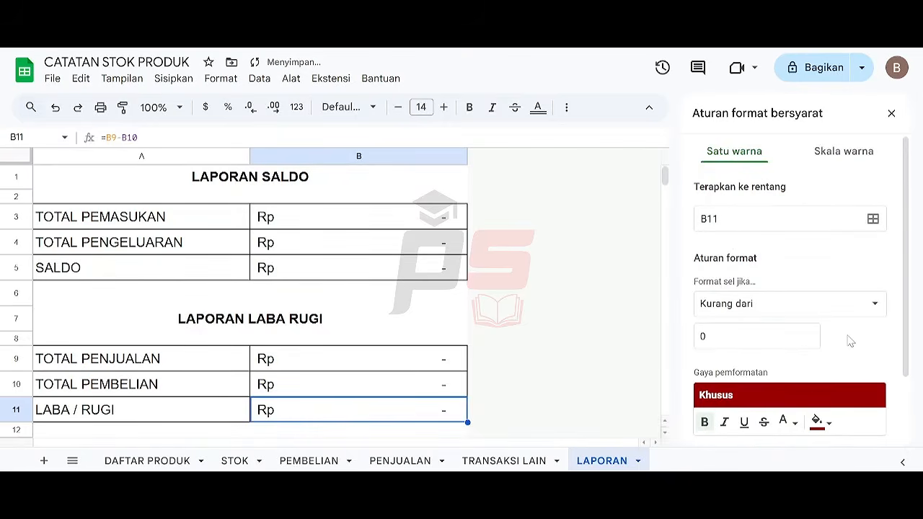
scroll(848, 338, "down", 2)
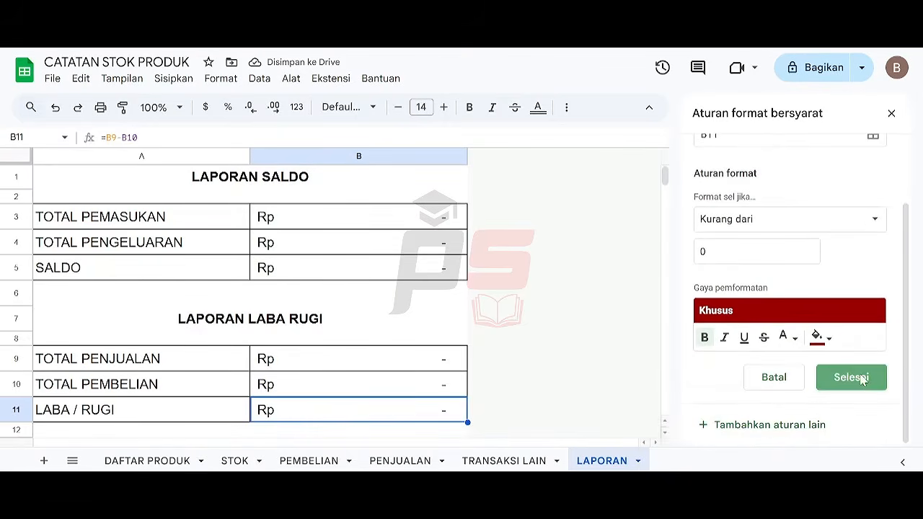
left_click(861, 380)
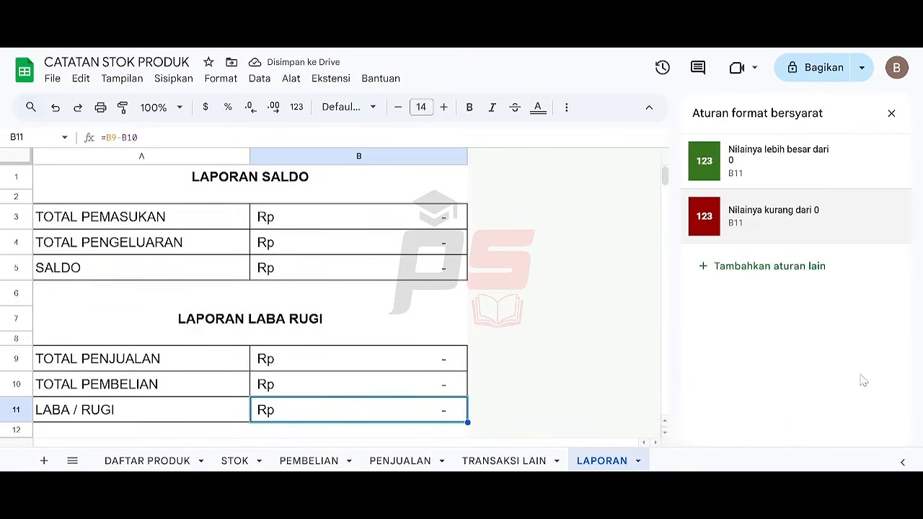
left_click(522, 464)
left_click(892, 113)
left_click(601, 463)
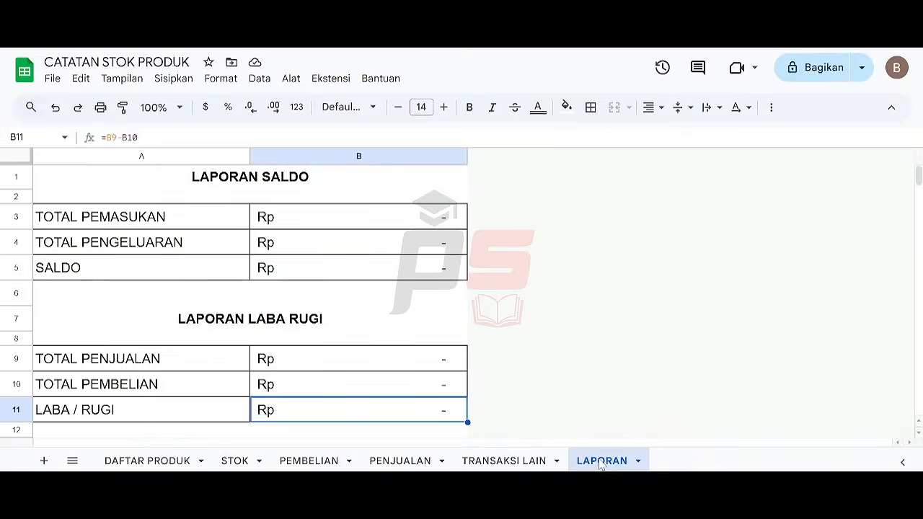
key("ctrl+Home")
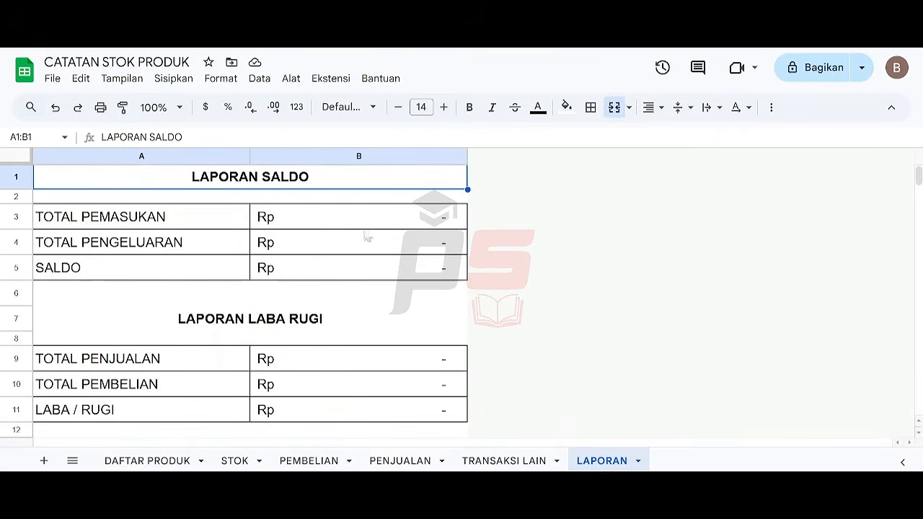
Step: Record a Kas Masuk transaction with a NOMINAL of 250000 in row 2 of the TRANSAKSI LAIN sheet
left_click(480, 465)
left_click(111, 191)
left_click(197, 192)
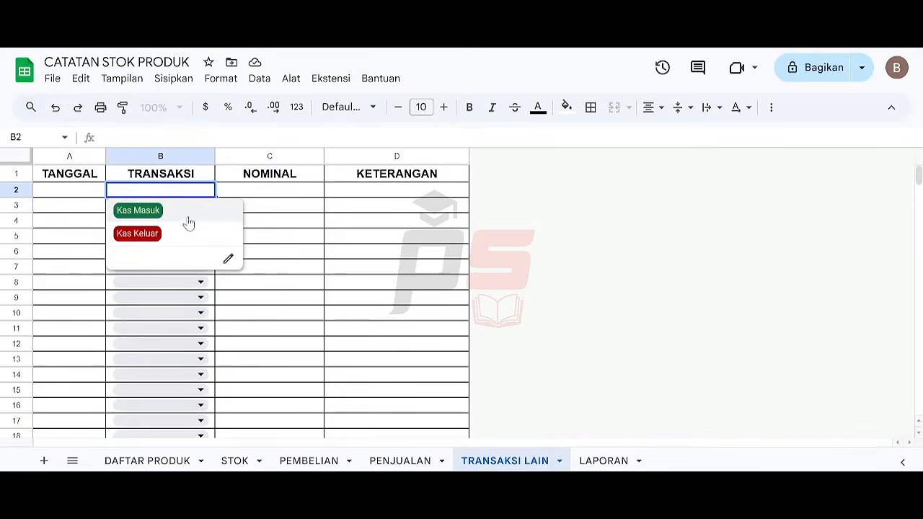
left_click(223, 207)
left_click(243, 195)
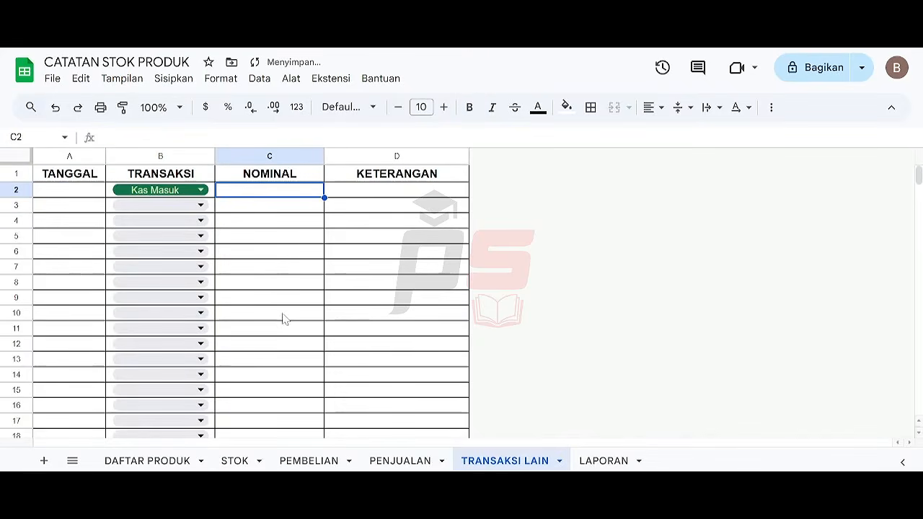
type("250.000")
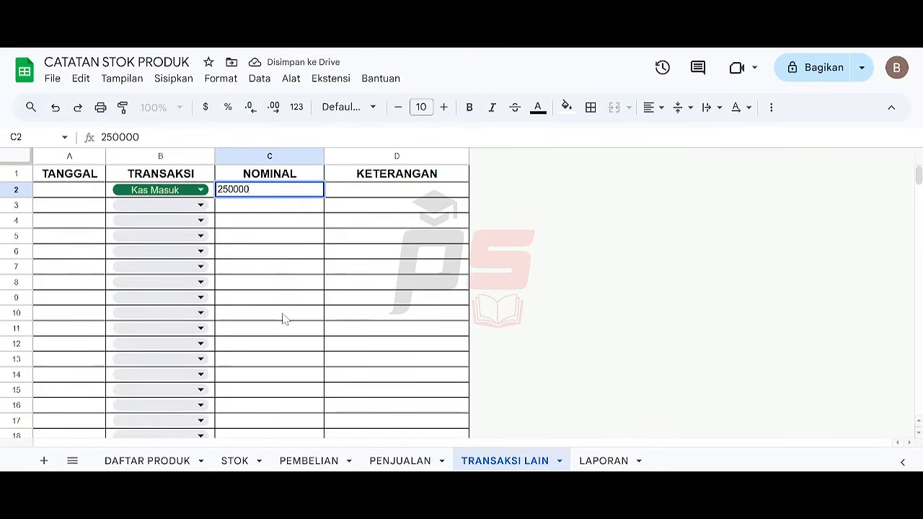
key("Return")
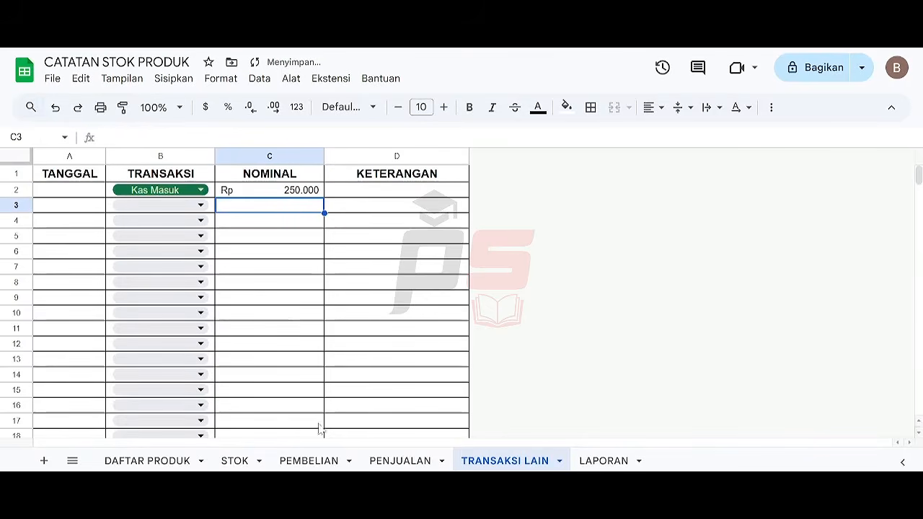
Step: Add product A to DAFTAR PRODUK as Barang with HARGA BELI 10000 and HARGA JUAL 20000, and check the LAPORAN sheet
left_click(158, 462)
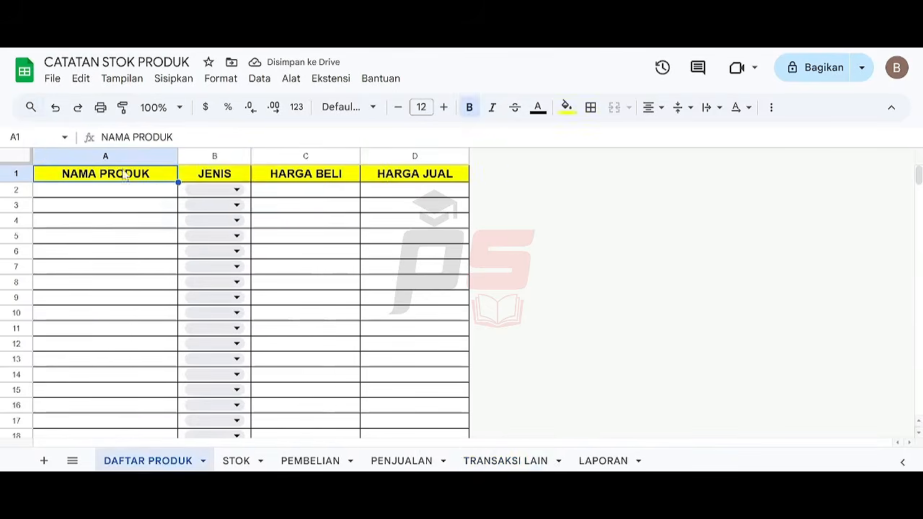
left_click(159, 189)
type("A")
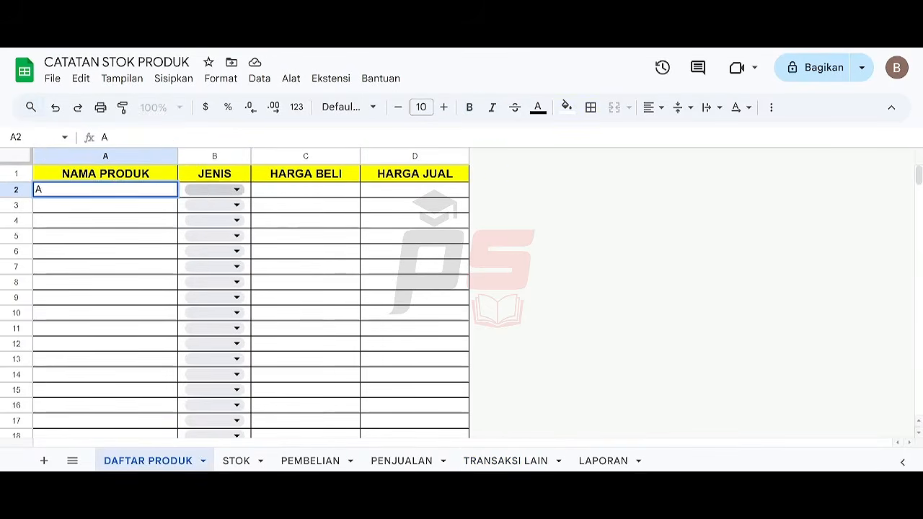
left_click(216, 190)
left_click(221, 216)
left_click(289, 192)
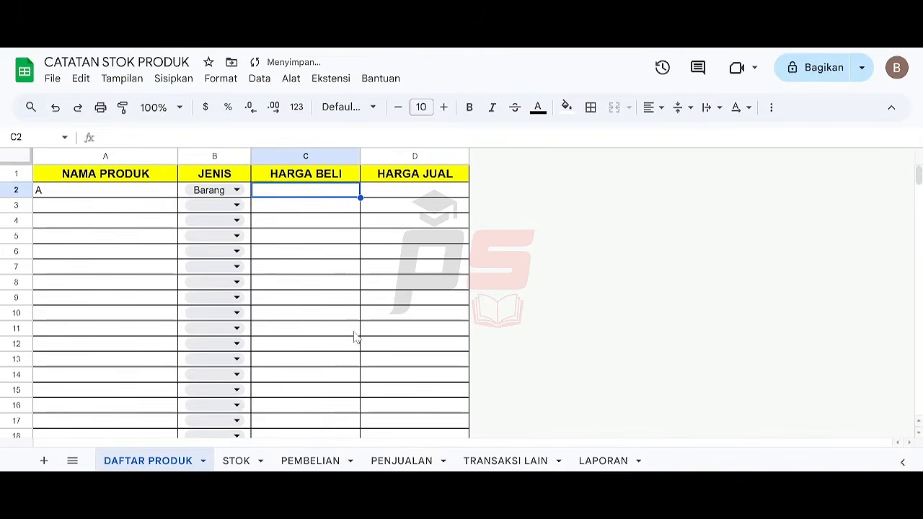
type("10000")
key("Tab")
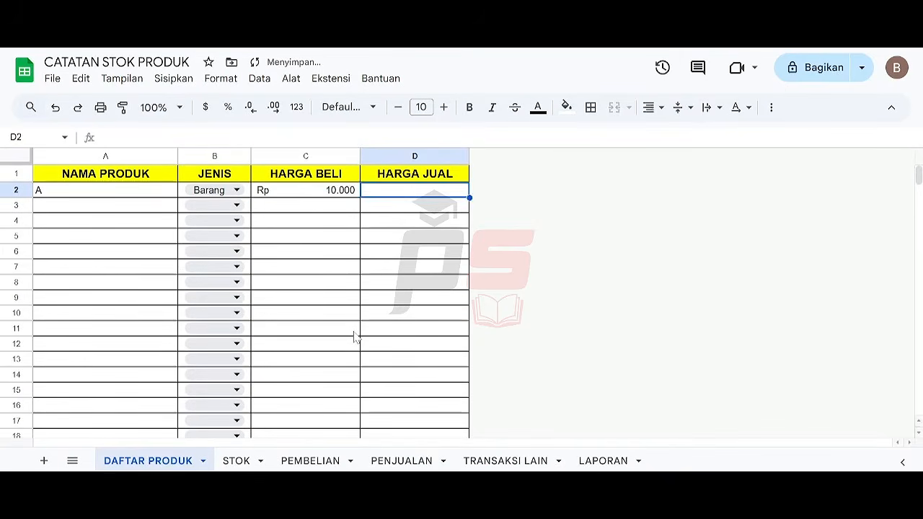
type("20000")
key("Return")
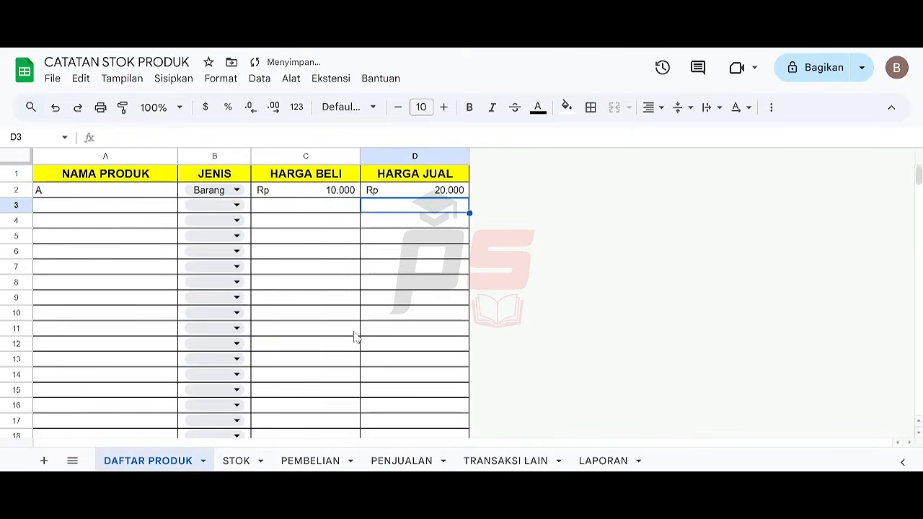
left_click(586, 462)
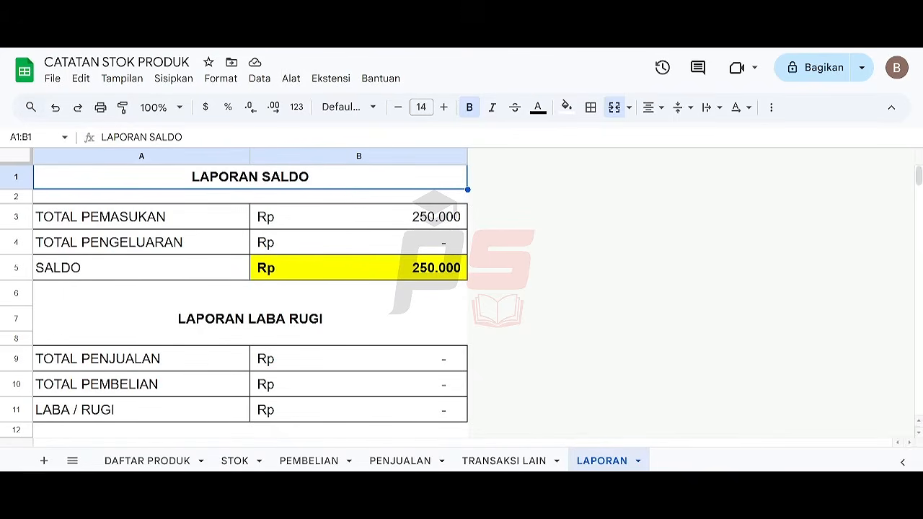
Step: Record a purchase of product A with a JUMLAH of 50 in row 2 of the PEMBELIAN sheet
left_click(304, 462)
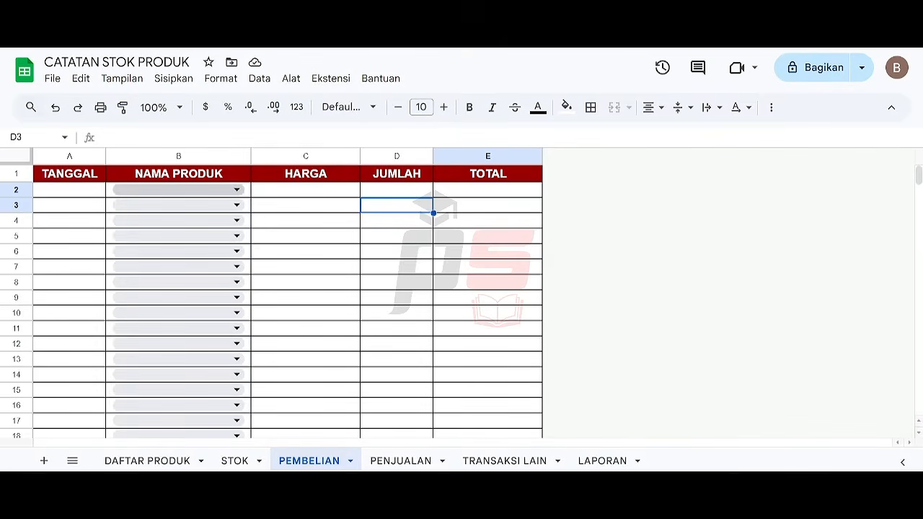
left_click(223, 190)
left_click(221, 211)
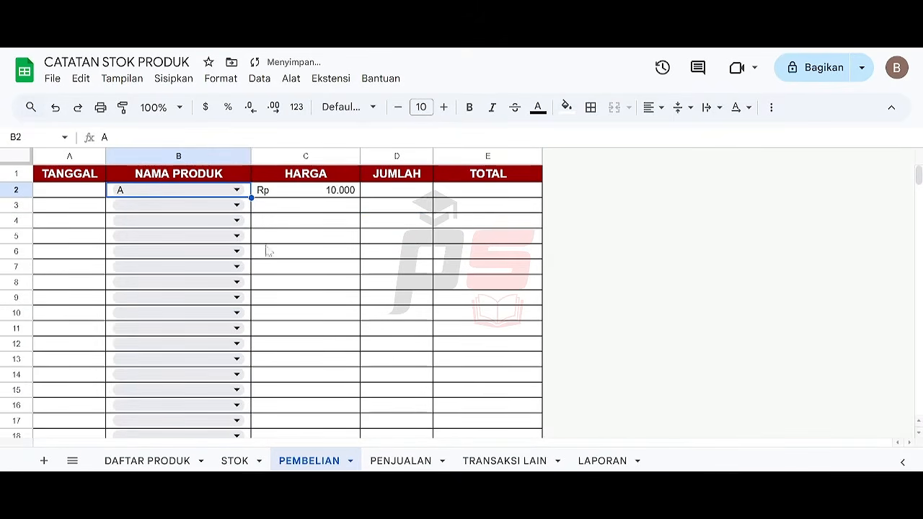
left_click(380, 190)
type("50")
key("Return")
Step: Set the JUMLAH of product A's purchase in cell D2 to 12
key("Up")
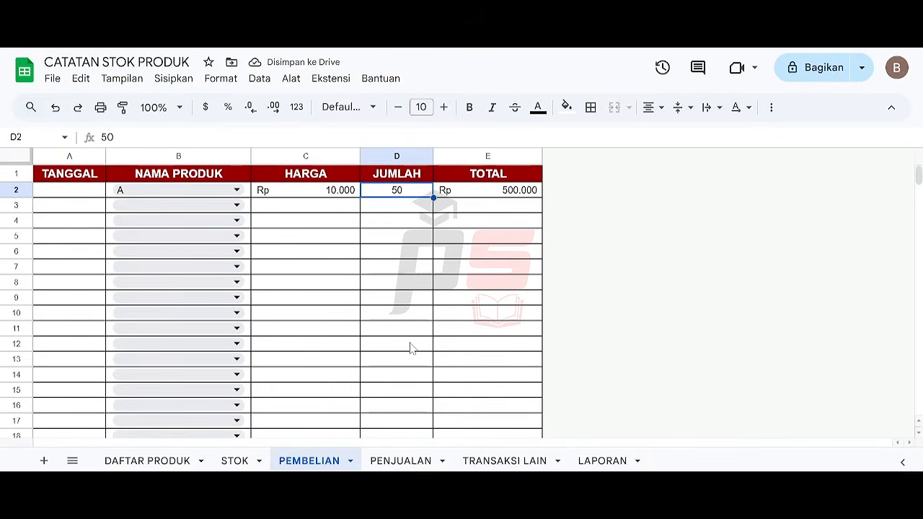
type("12")
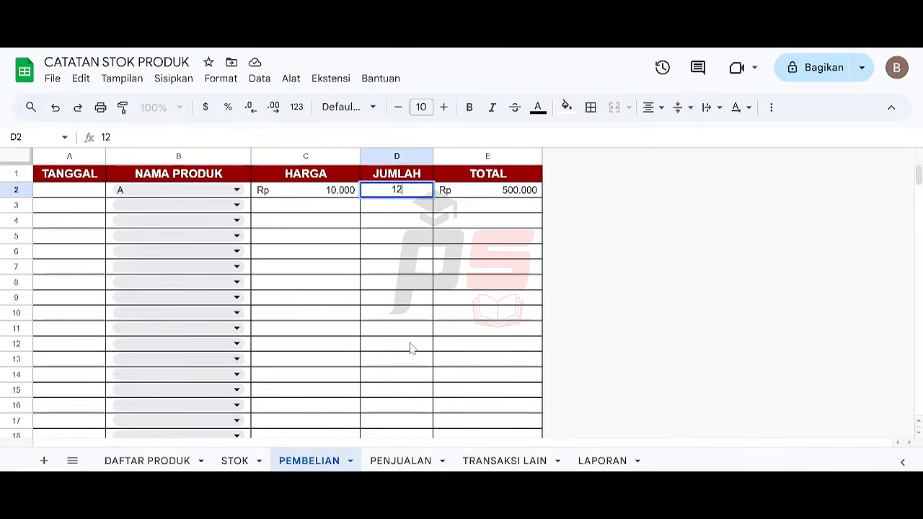
key("Return")
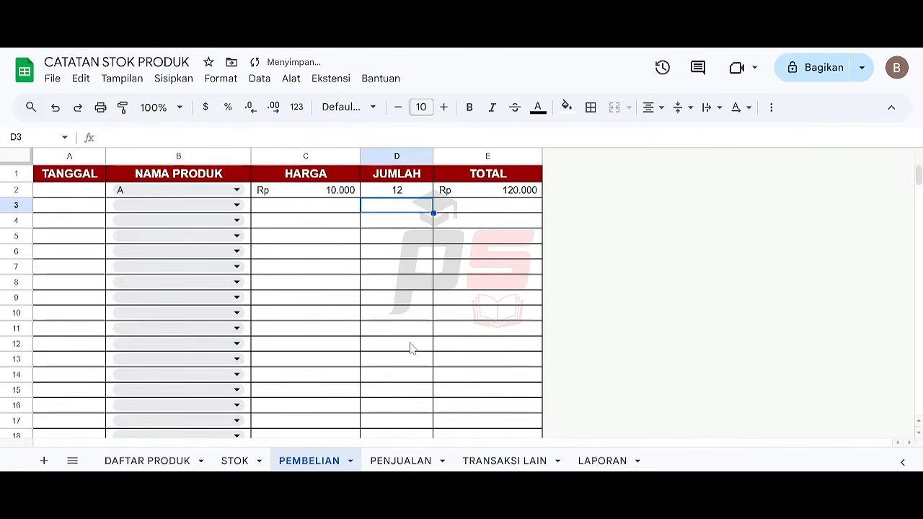
Step: Record a sale of product A with a JUMLAH of 8 in row 2 of the PENJUALAN sheet
left_click(401, 461)
left_click(237, 190)
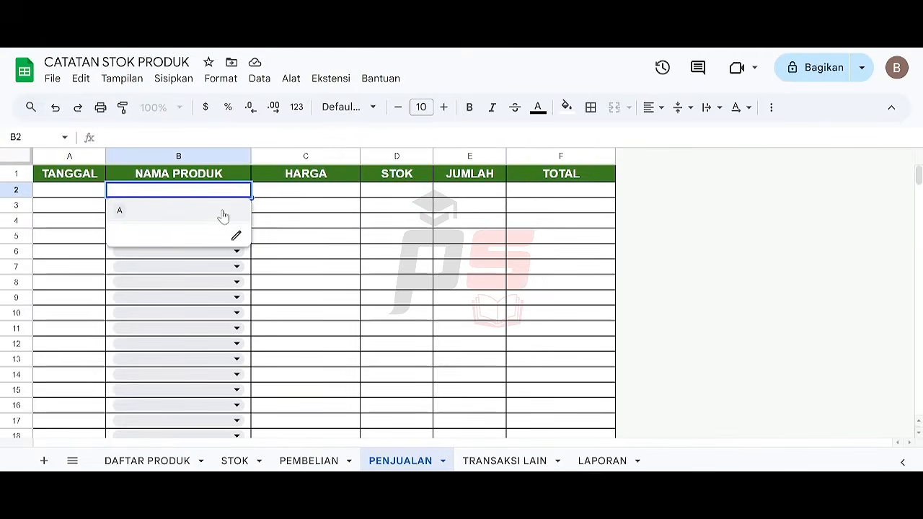
left_click(220, 217)
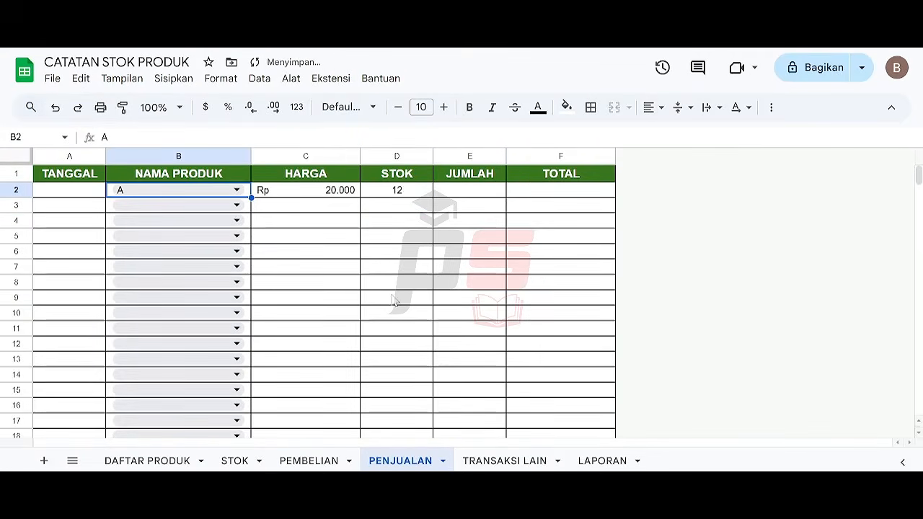
left_click(454, 196)
type("8")
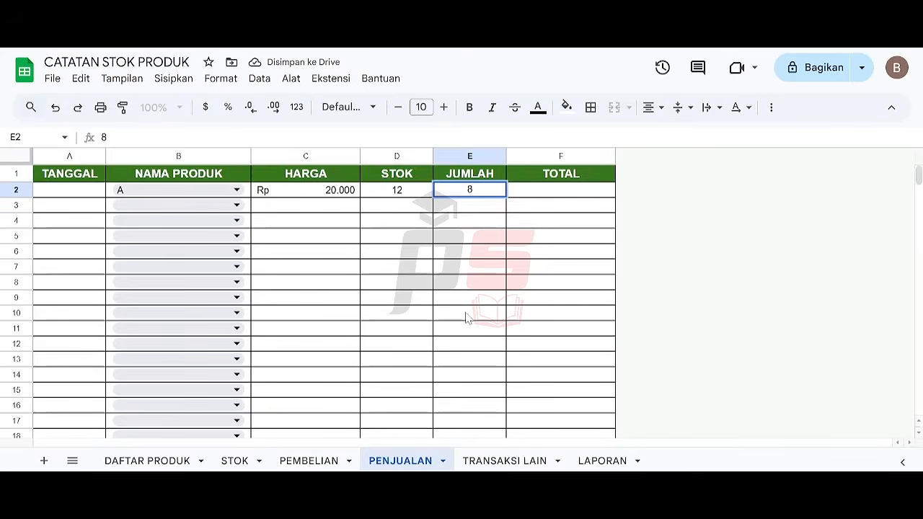
key("Return")
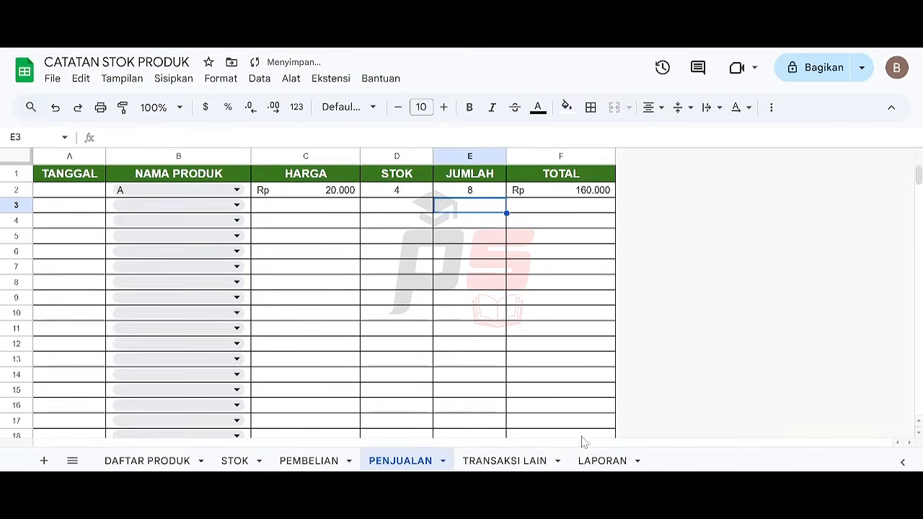
Step: Check the SALDO and LABA / RUGI cells on the LAPORAN sheet against the sample transactions
left_click(602, 461)
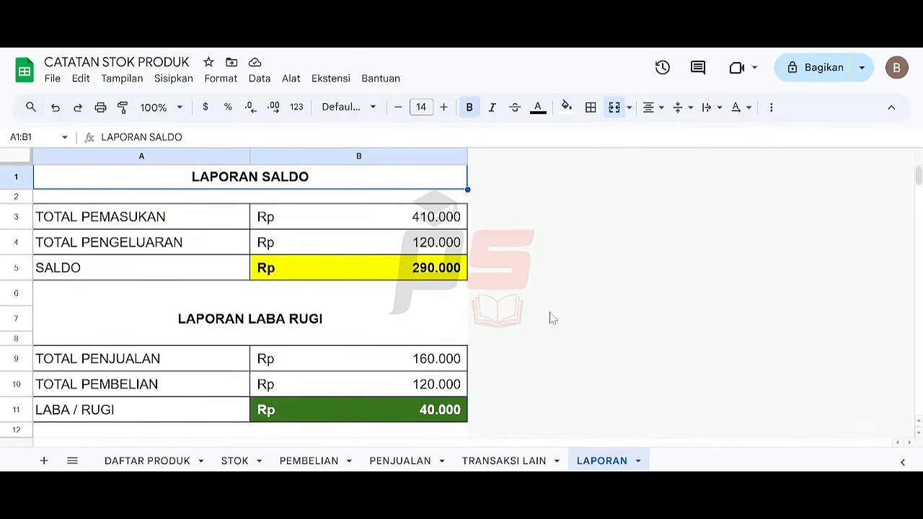
left_click(355, 277)
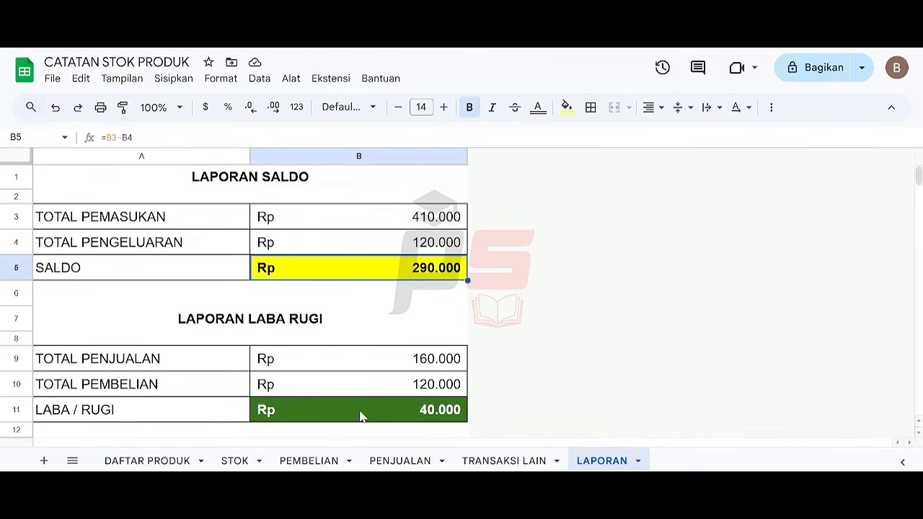
left_click(363, 415)
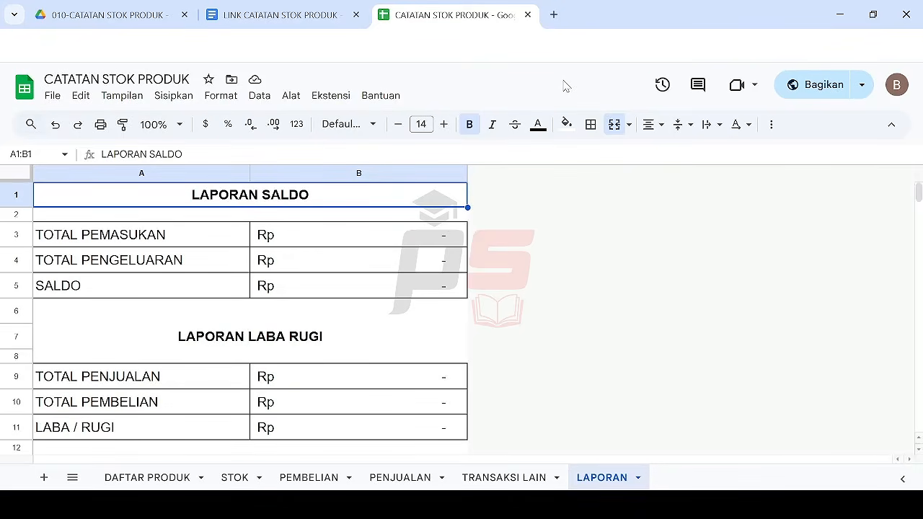
Step: Examine the TOTAL PENJUALAN and TOTAL PEMBELIAN rows and the formula behind TOTAL PENGELUARAN on the LAPORAN sheet
left_click(322, 341)
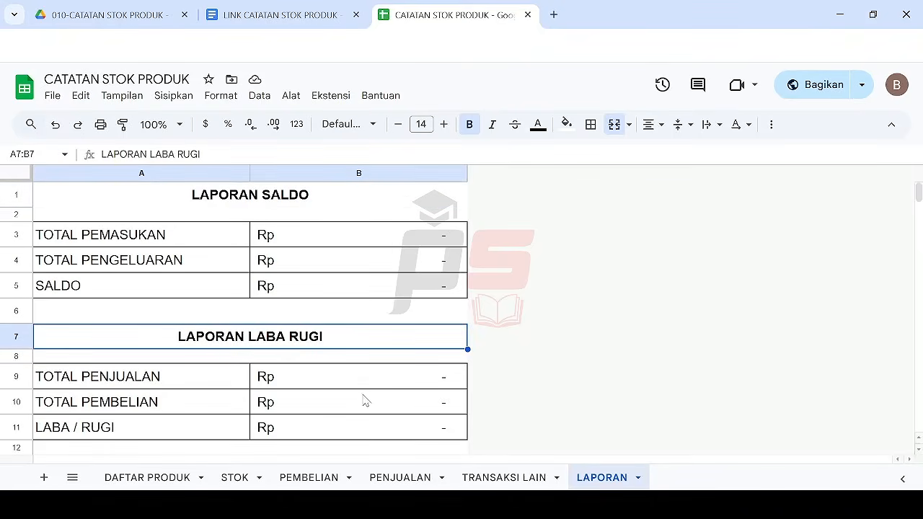
left_click(207, 388)
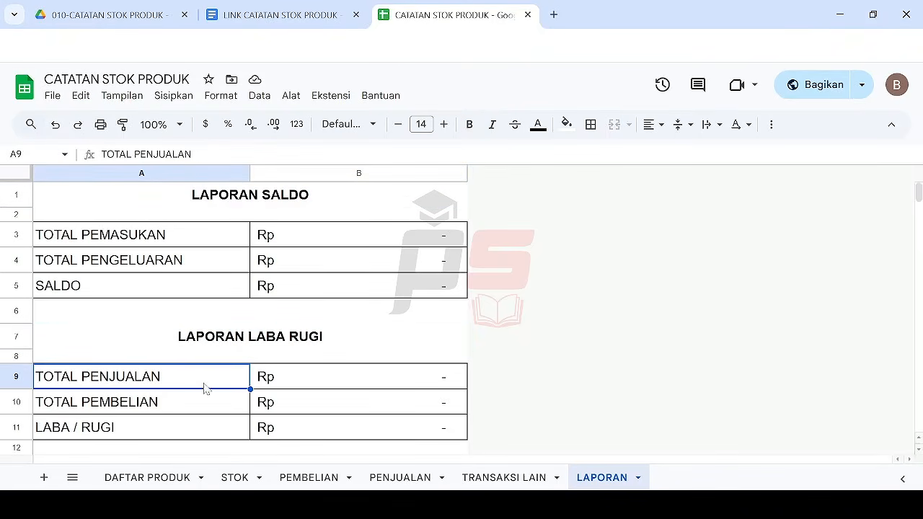
left_click(199, 409)
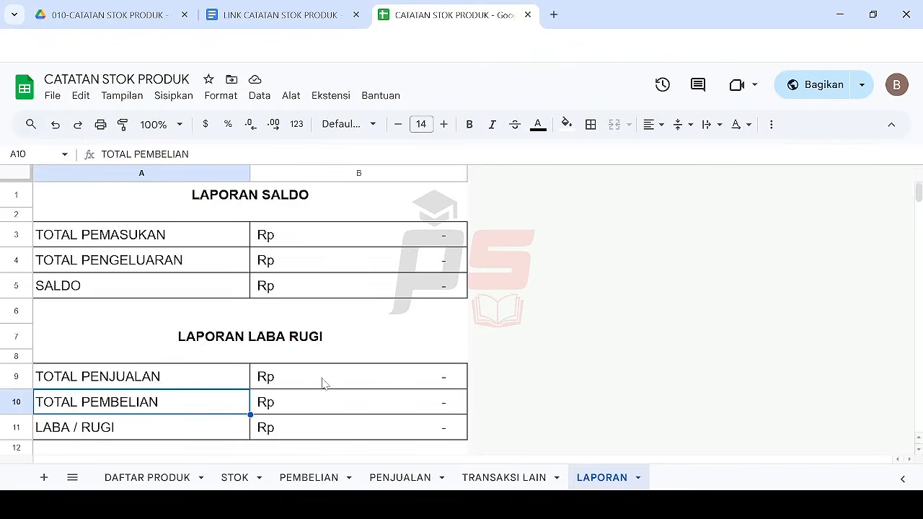
left_click(350, 386)
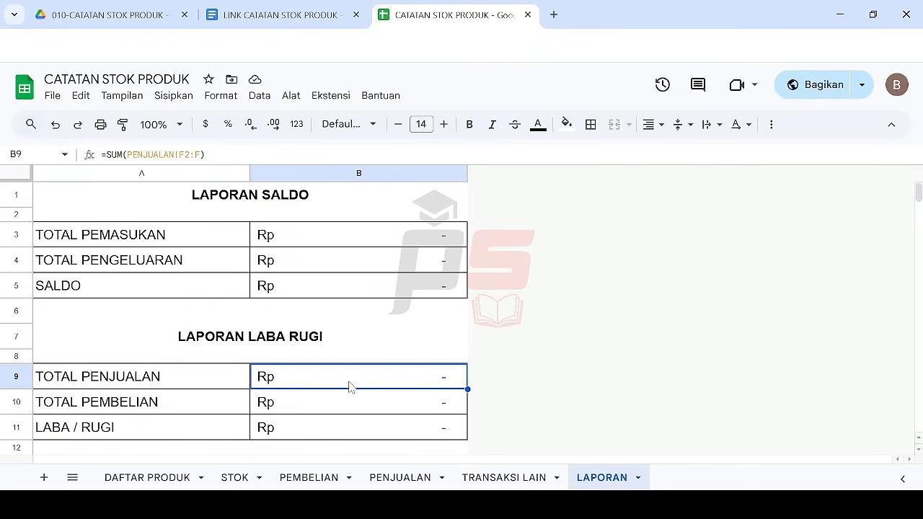
key("Down")
key("Left")
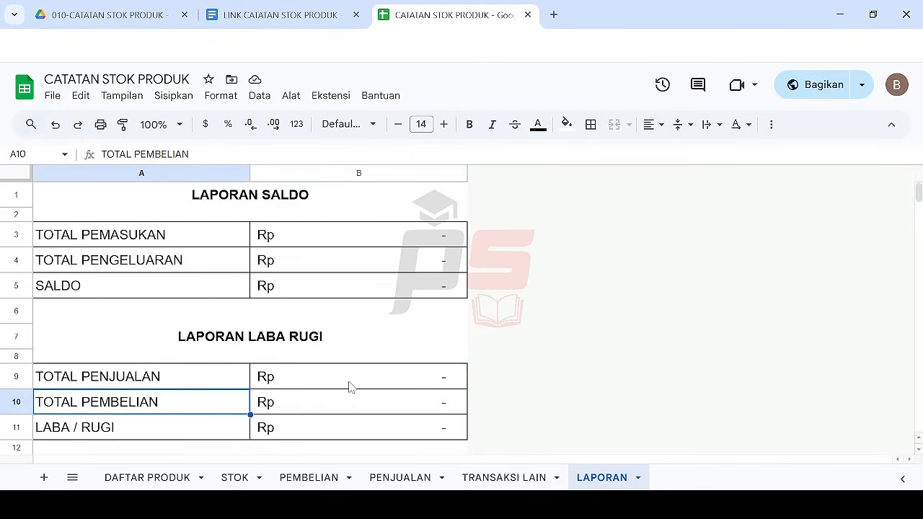
left_click(194, 264)
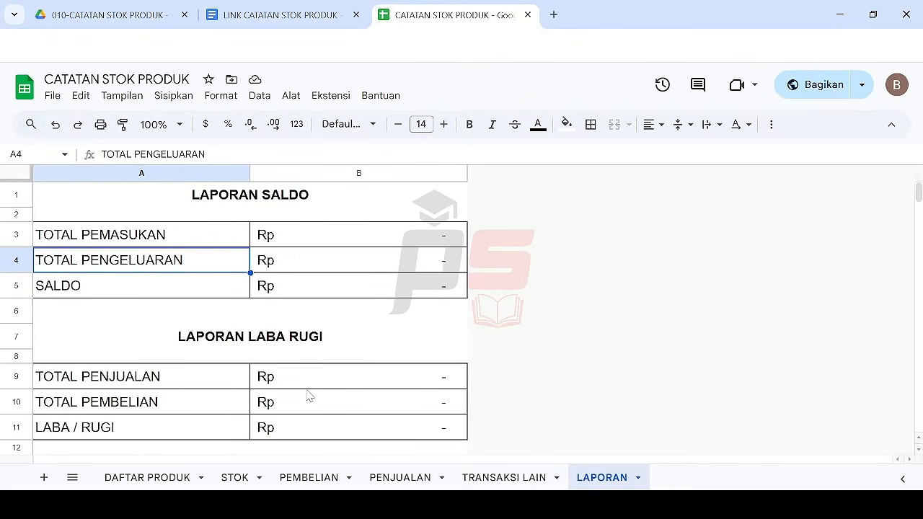
left_click(402, 271)
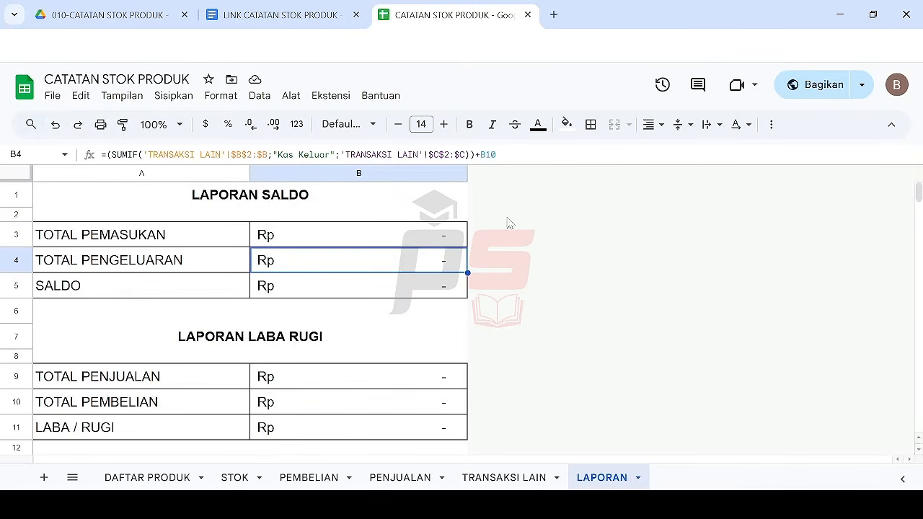
Step: Replace the B10 reference in the TOTAL PENGELUARAN formula in cell B4 with (SUM(PEMBELIAN!E2:E))
left_click(333, 403)
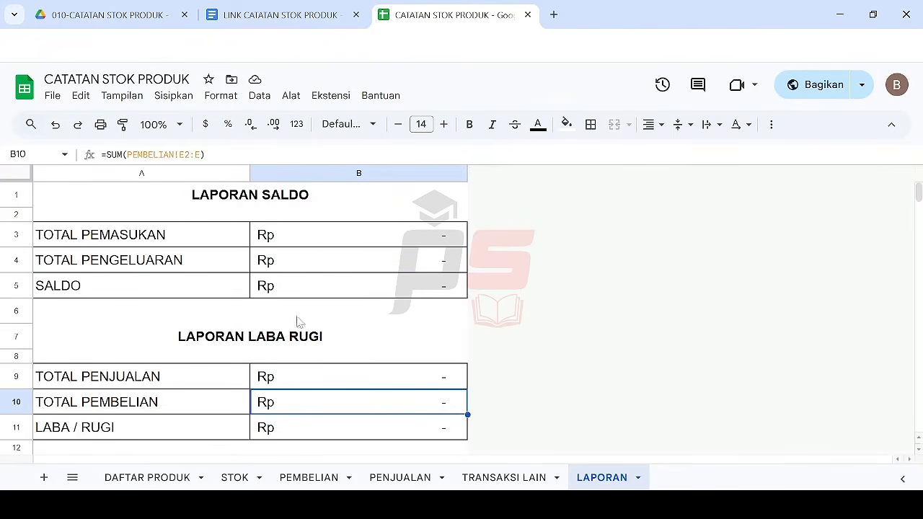
left_click_drag(206, 154, 106, 155)
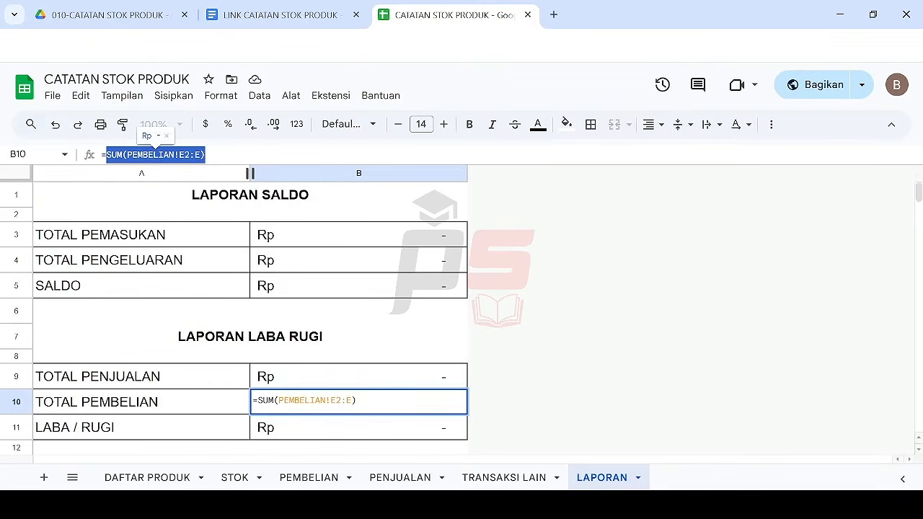
key("Escape")
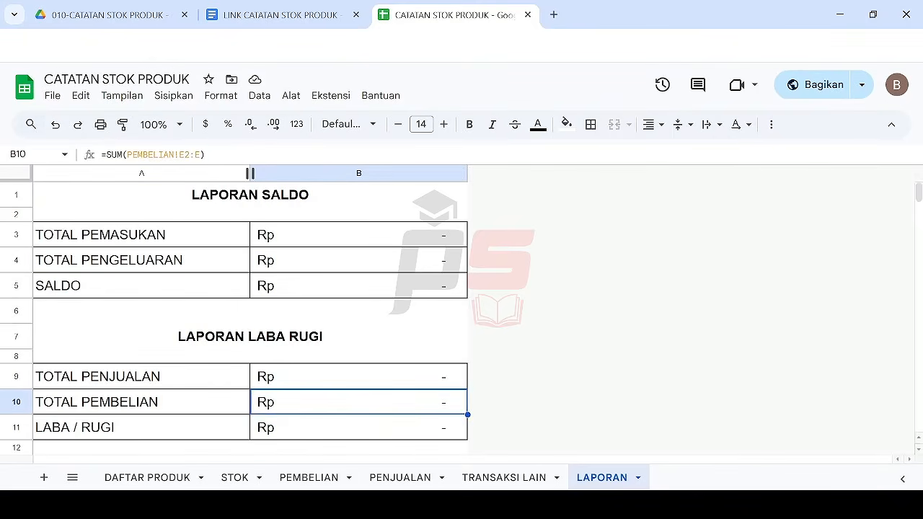
left_click(364, 267)
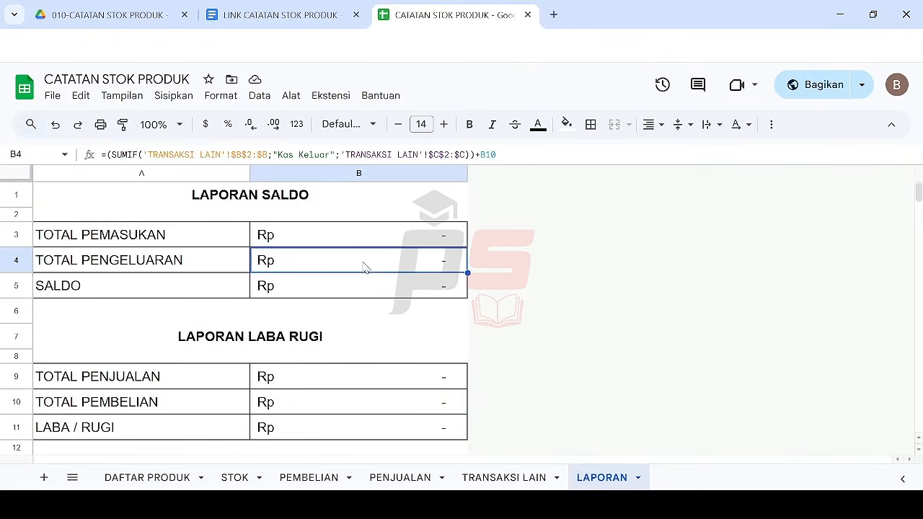
left_click_drag(497, 155, 480, 155)
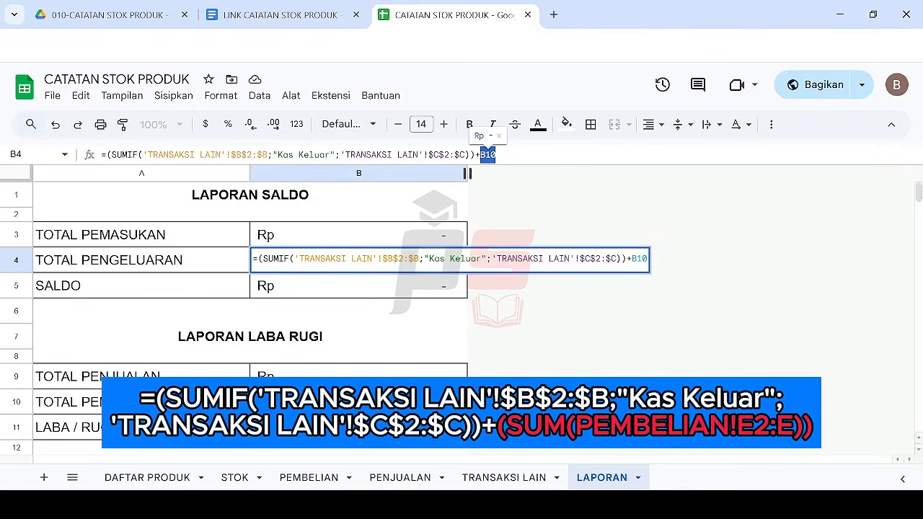
type("(SUM(PEMBELIAN!E2:E)")
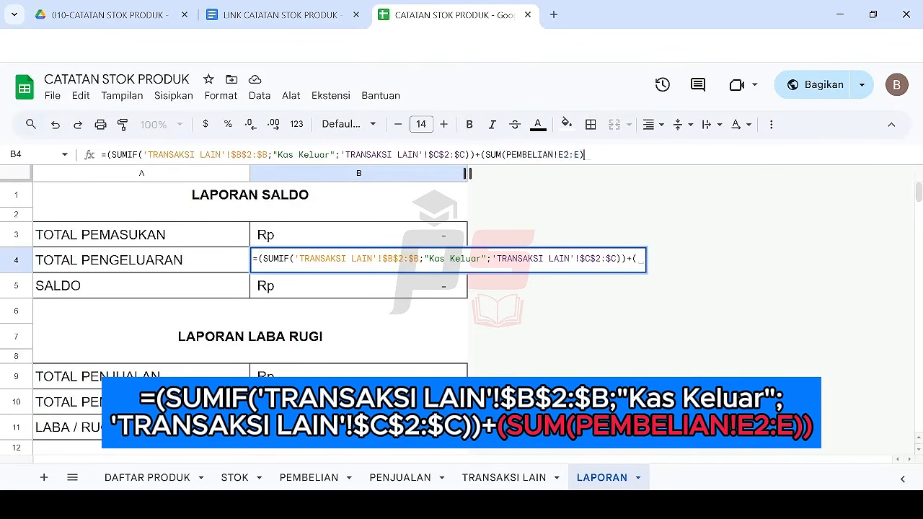
type(")")
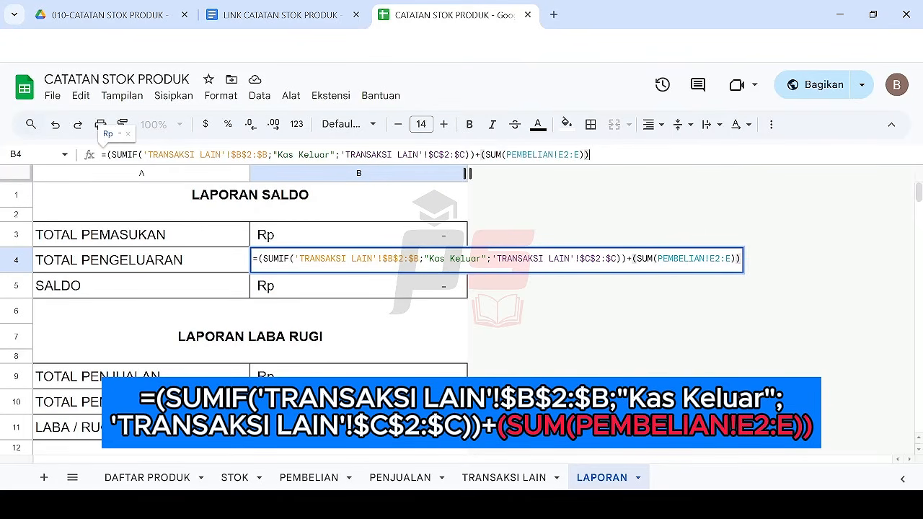
key("Return")
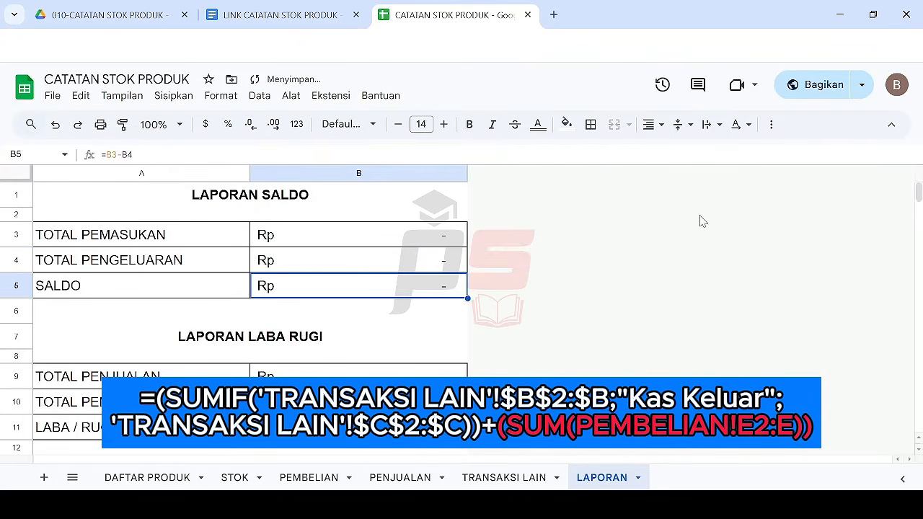
Step: Copy the TOTAL PENGELUARAN formula from cell B4 and use it to replace the TOTAL PEMBELIAN formula in cell B10
left_click(393, 262)
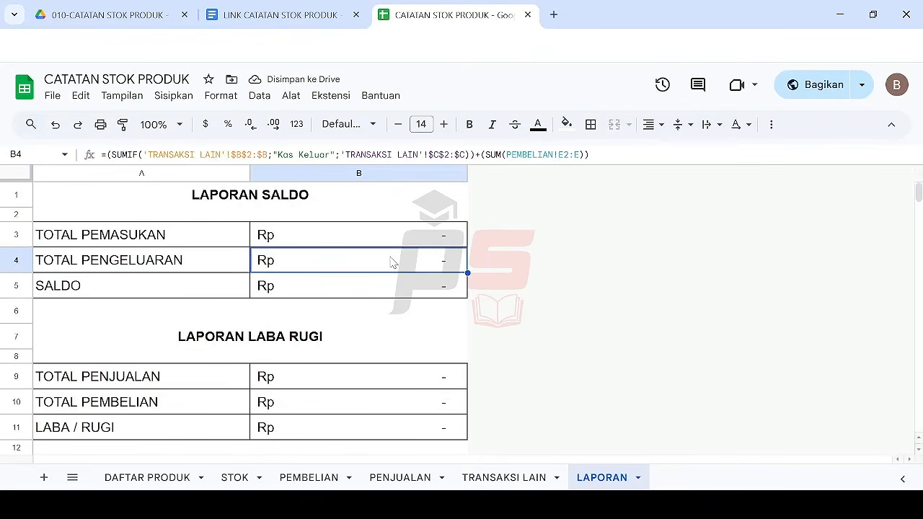
left_click(590, 155)
key("ctrl+a")
key("ctrl+c")
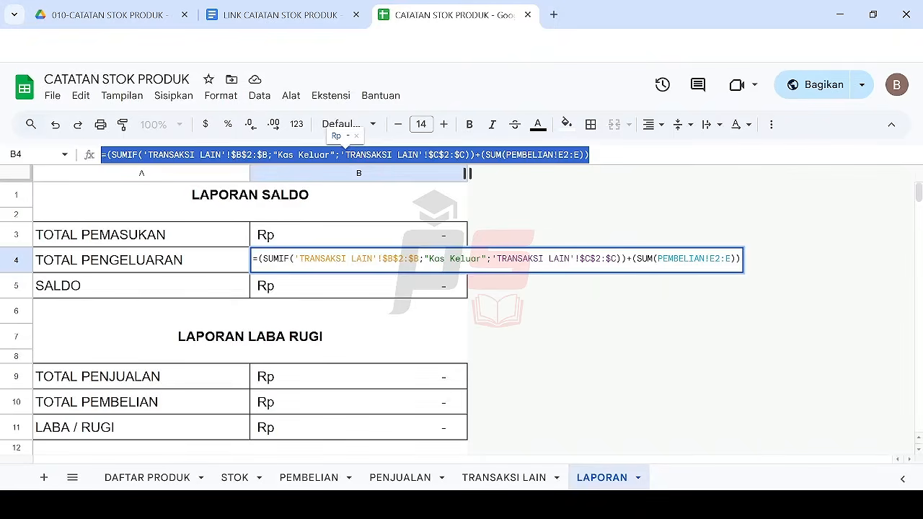
key("Return")
left_click(398, 403)
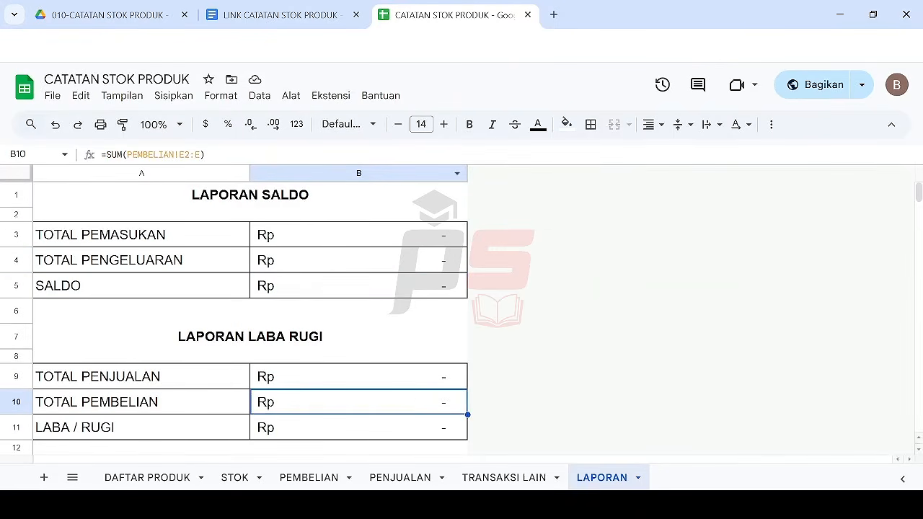
left_click(207, 154)
key("ctrl+a")
key("ctrl+v")
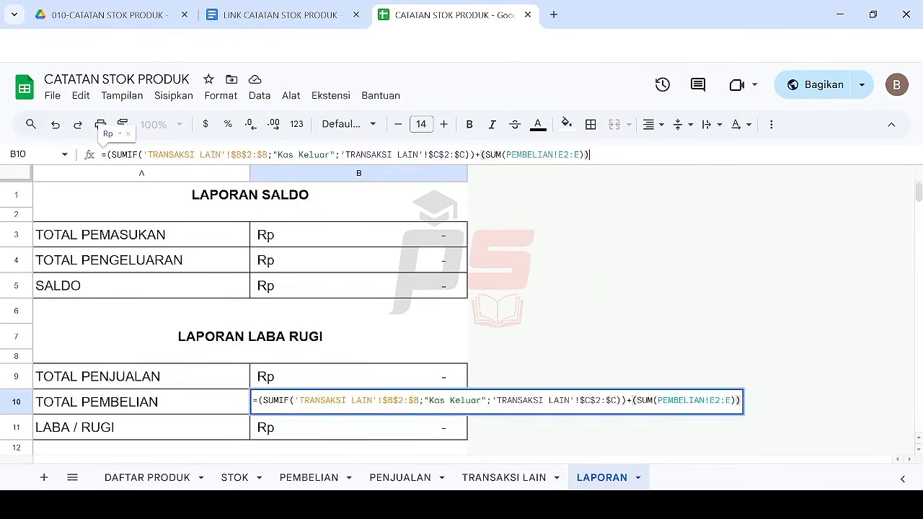
key("Return")
Step: Rename the TOTAL PEMBELIAN label in cell A10 to TOTAL PENGELUARAN
left_click(166, 405)
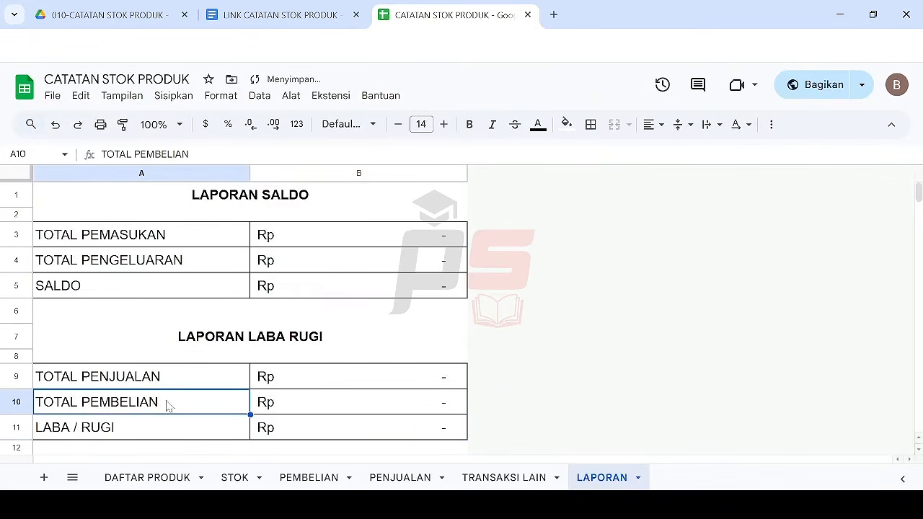
left_click_drag(188, 154, 147, 154)
type("NGELUARAN")
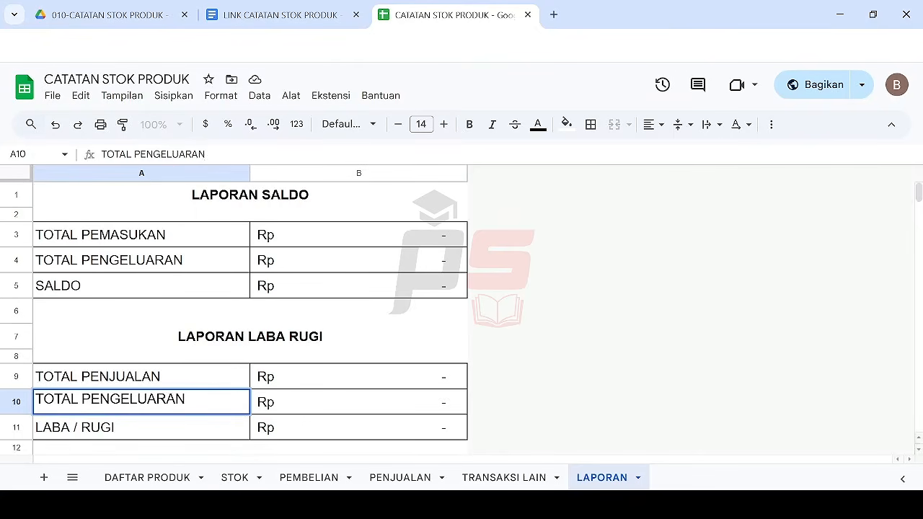
key("Return")
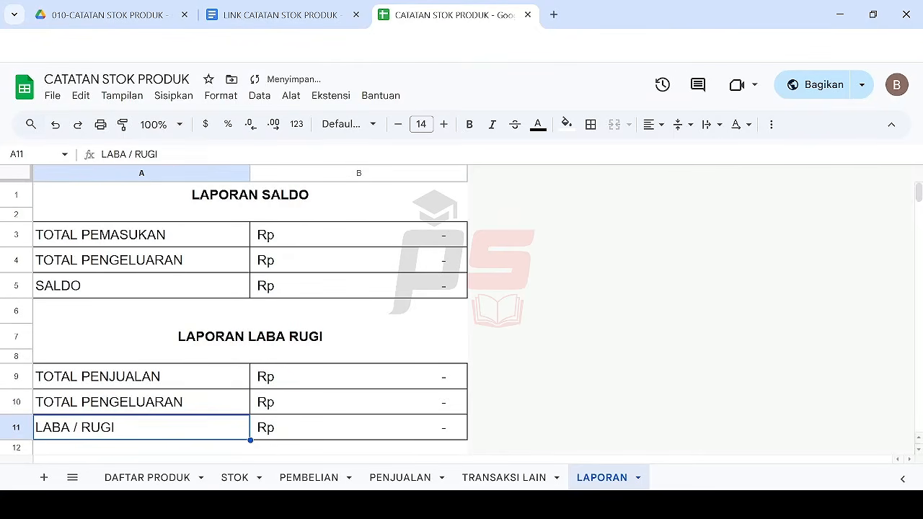
left_click(160, 203)
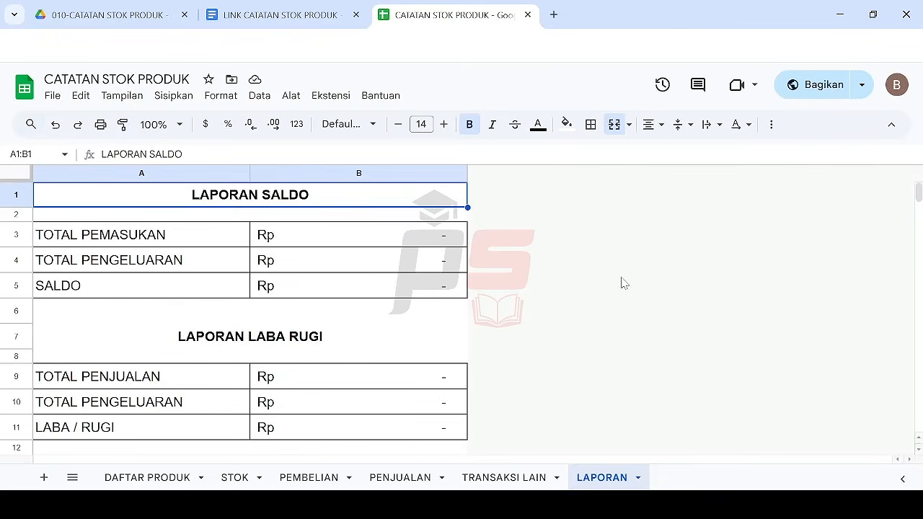
left_click(272, 21)
left_click(582, 244)
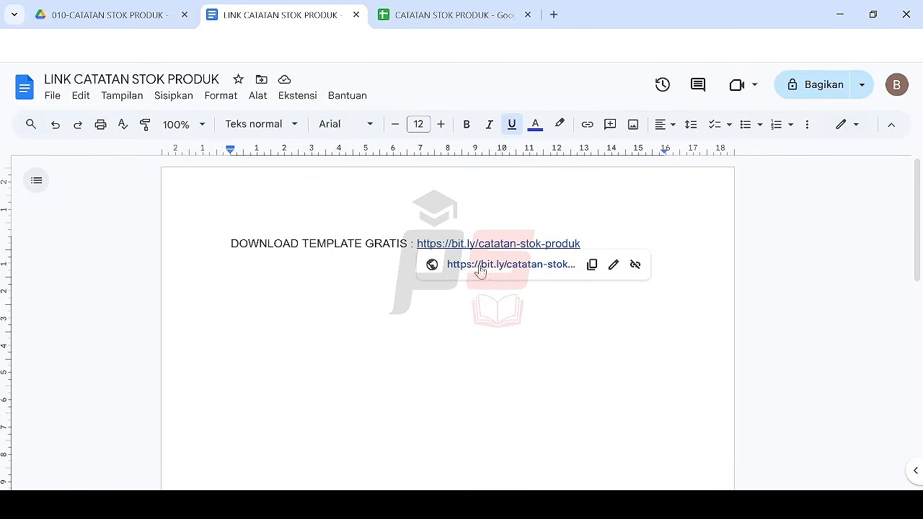
left_click(514, 269)
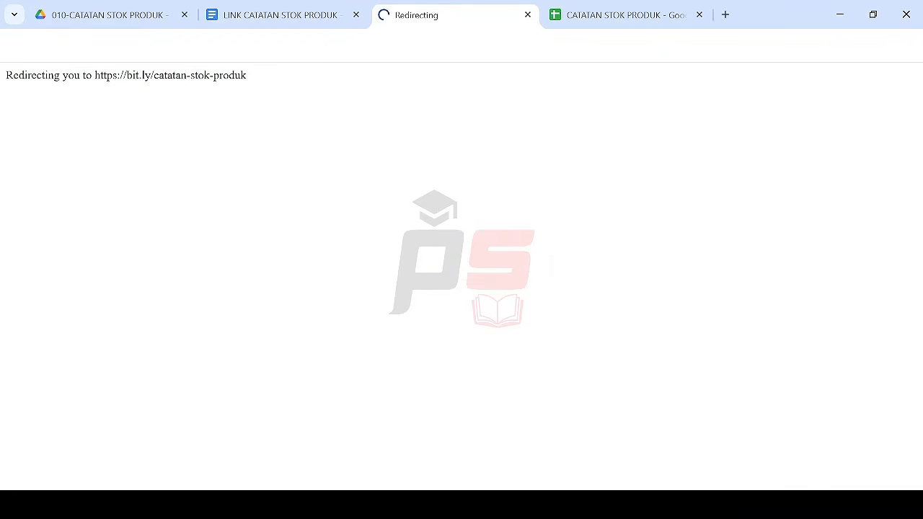
left_click(700, 15)
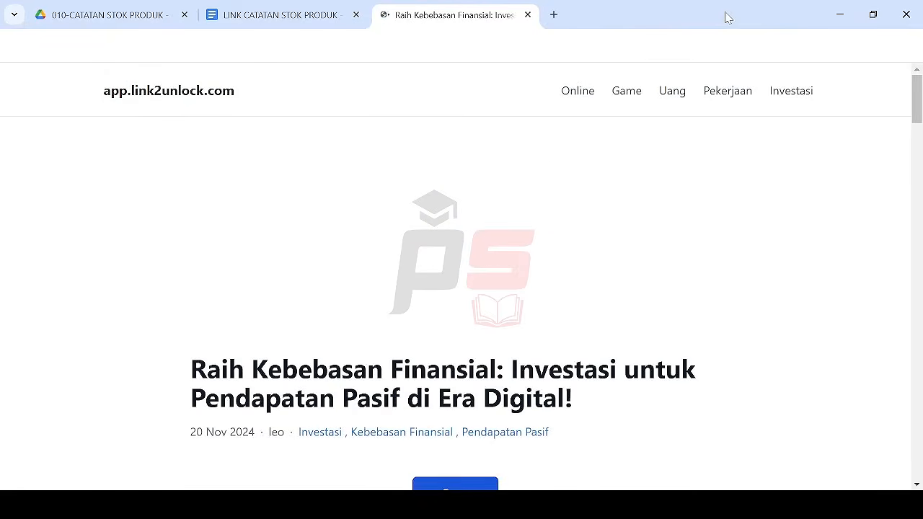
Step: Follow the link's intermediate Open, Next and Go to Link pages, closing extra ad pages, to reach the template spreadsheet
scroll(695, 213, "down", 2)
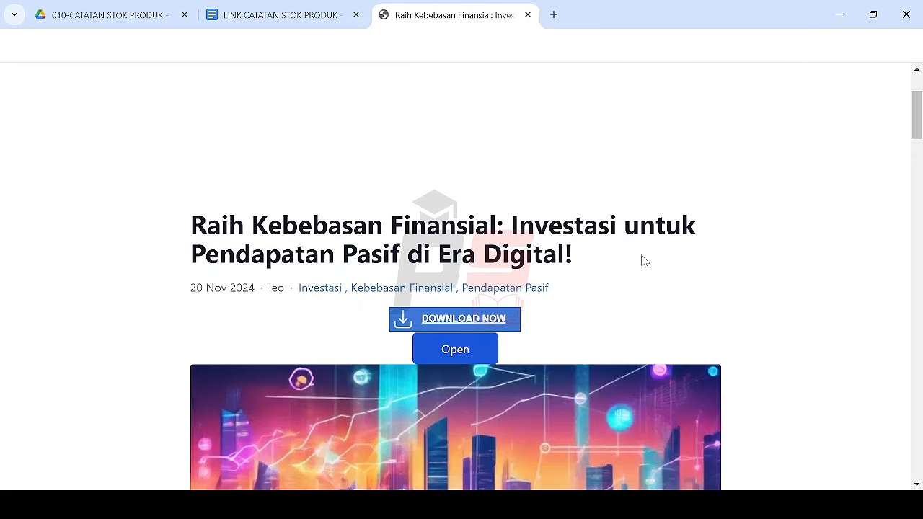
left_click(484, 353)
left_click(556, 182)
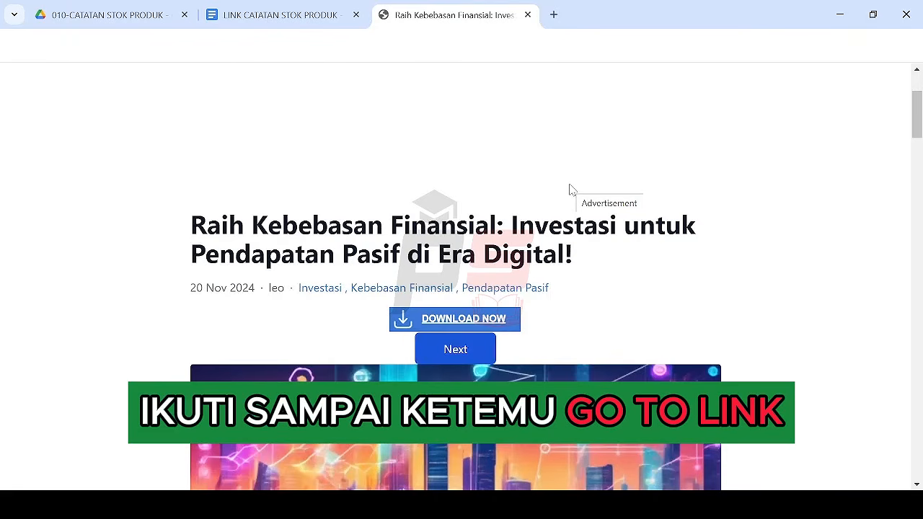
left_click(476, 351)
left_click(698, 15)
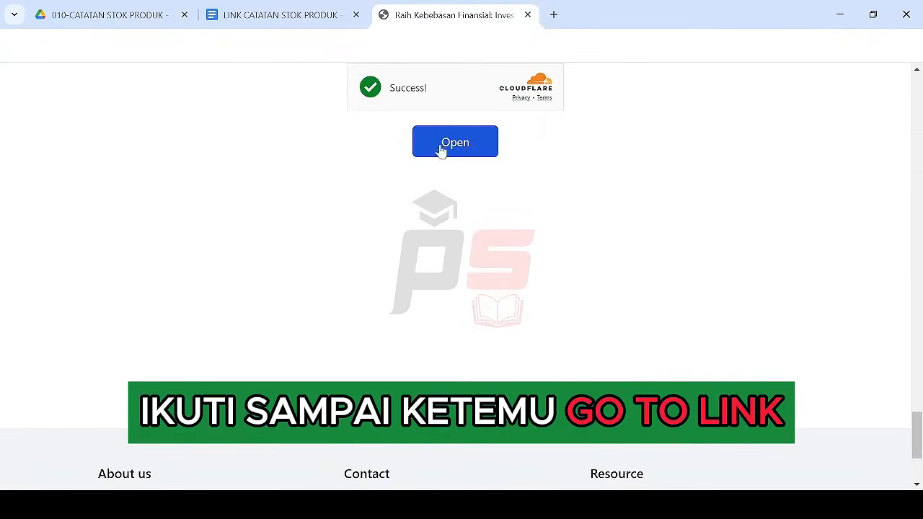
left_click(475, 143)
left_click(699, 14)
scroll(657, 248, "down", 2)
left_click(461, 349)
left_click(698, 15)
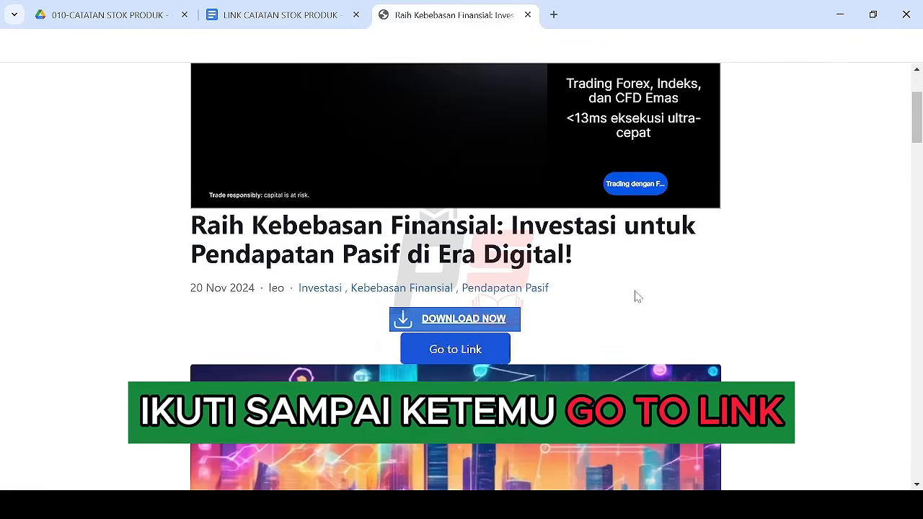
left_click(488, 346)
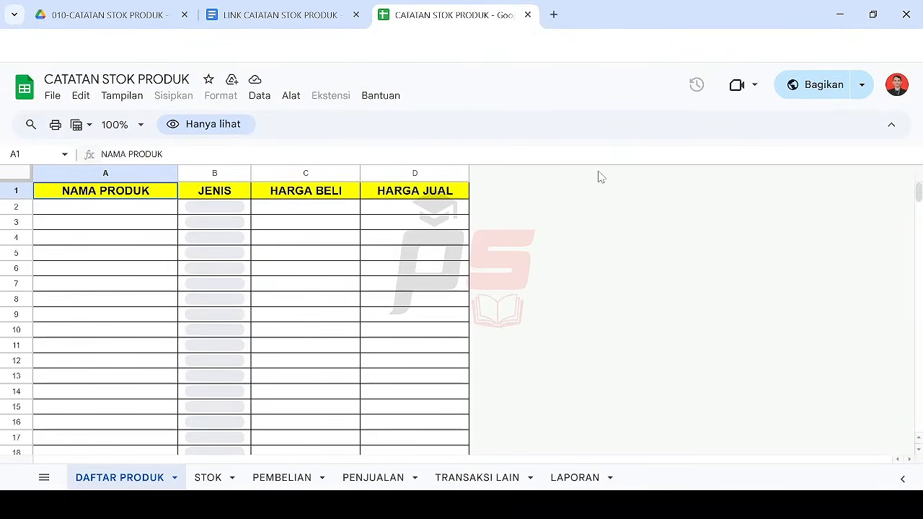
Step: Make a copy of the view-only template in Drive Saya, named CATATAN STOK PRODUK SAYA
left_click(58, 98)
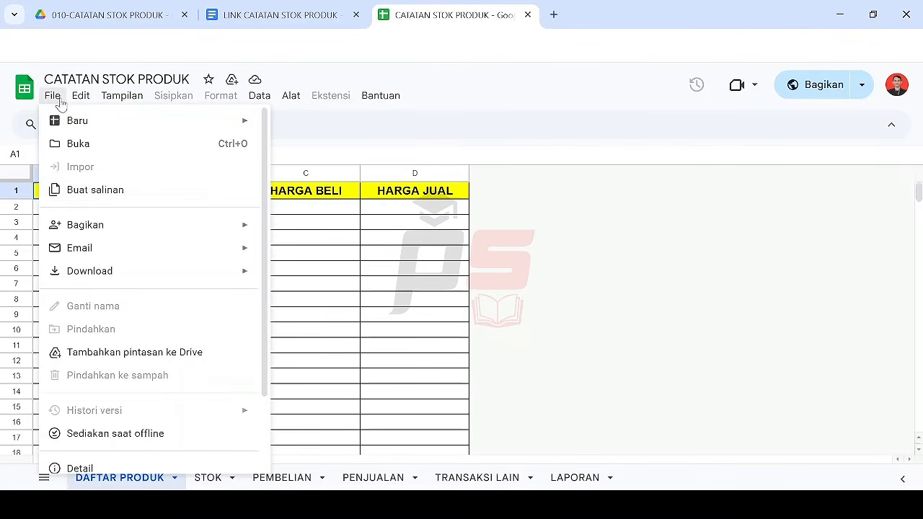
left_click(130, 191)
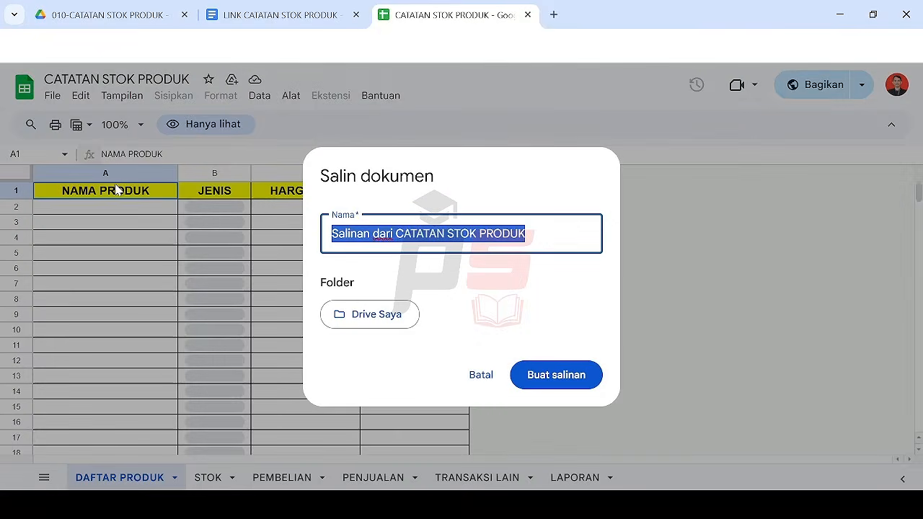
left_click(397, 233)
key("shift+Left")
key("shift+Left")
key("shift+Left")
key("shift+Left")
key("shift+Left")
key("shift+Left")
key("shift+Left")
key("shift+Left")
key("shift+Left")
key("shift+Left")
key("shift+Left")
key("shift+Left")
key("shift+Left")
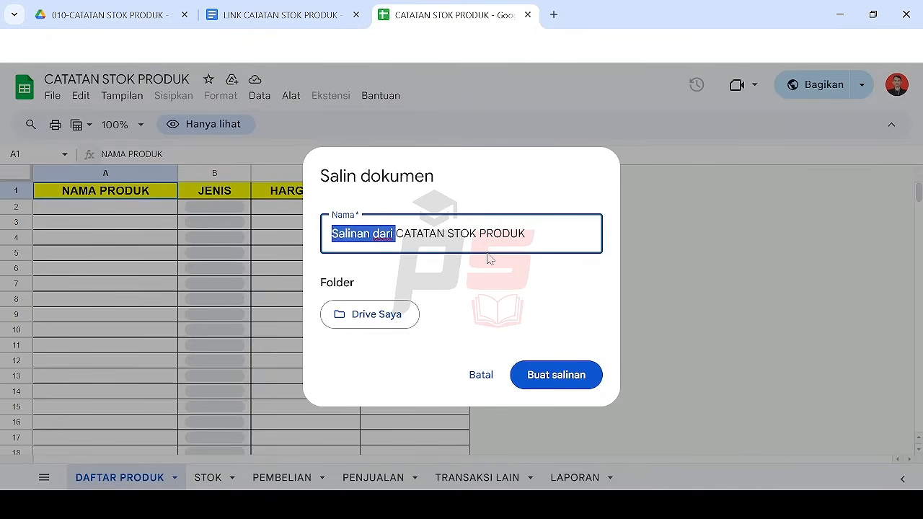
key("BackSpace")
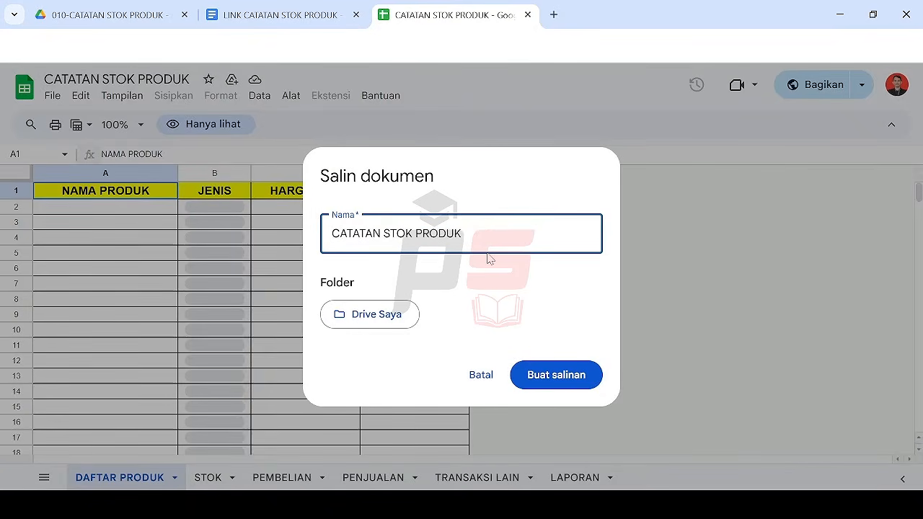
type("SAYA")
left_click(552, 380)
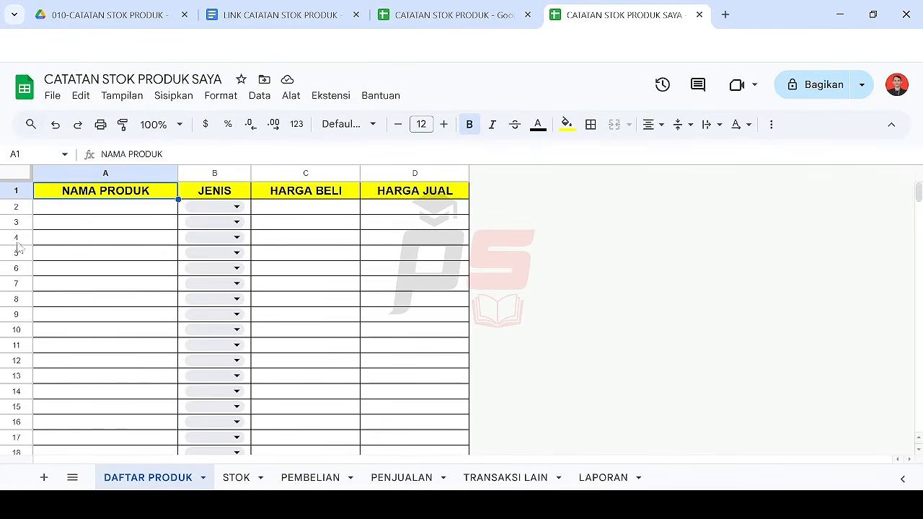
Step: In row 2 of DAFTAR PRODUK, enter product Ban as Barang with HARGA BELI 20000 and HARGA JUAL 30000
left_click(117, 213)
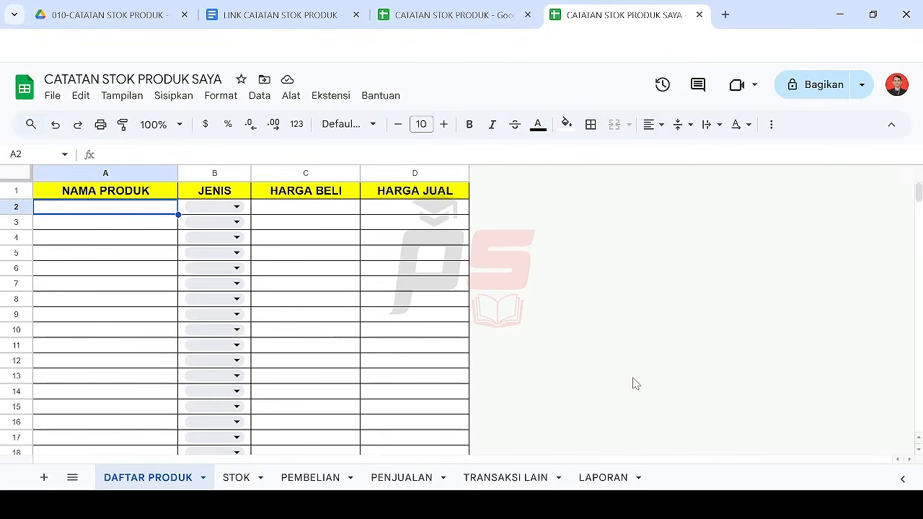
type("Ban")
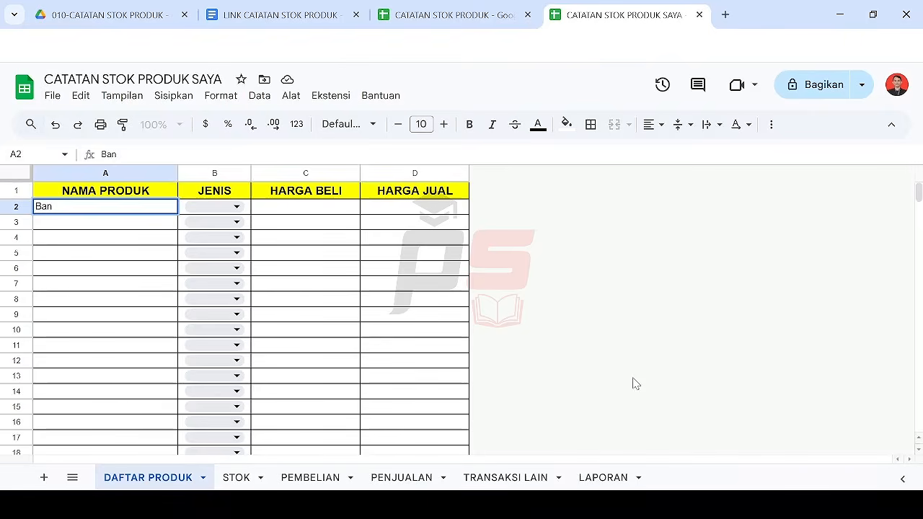
key("Tab")
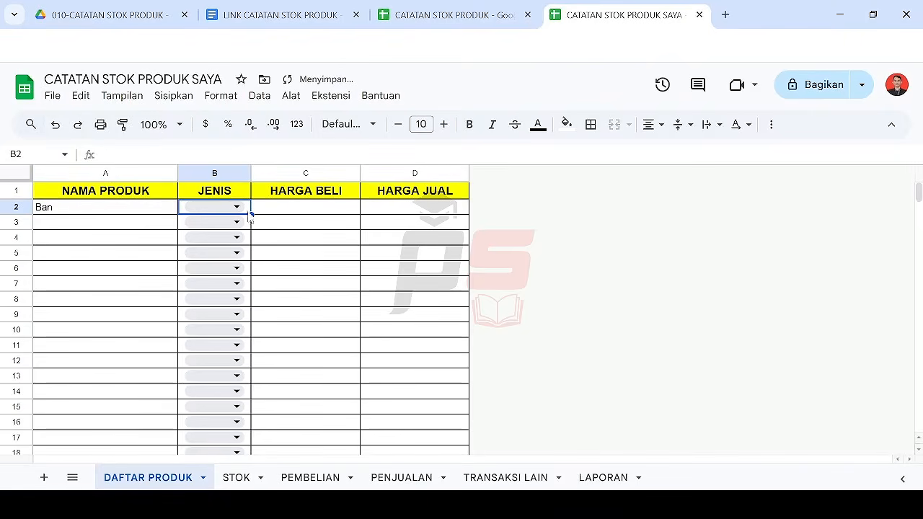
left_click(238, 208)
left_click(233, 229)
left_click(307, 209)
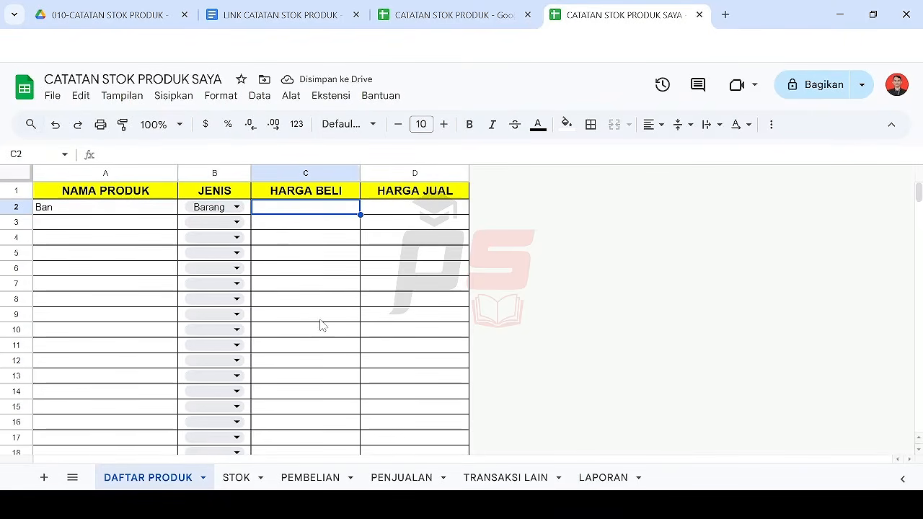
type("20000")
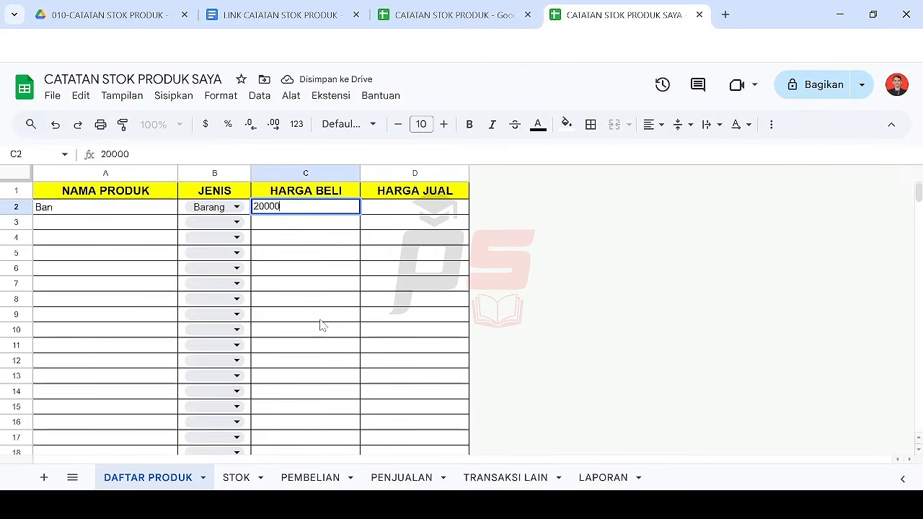
key("Tab")
type("30000")
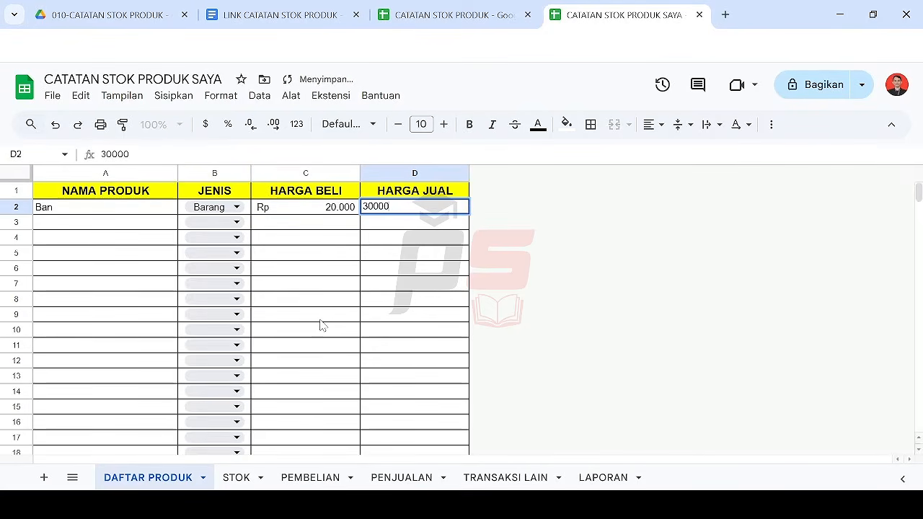
key("Return")
Step: In row 3 of DAFTAR PRODUK, enter product Oli as Barang with HARGA BELI 17500 and HARGA JUAL 36000
key("Left")
key("Left")
key("Left")
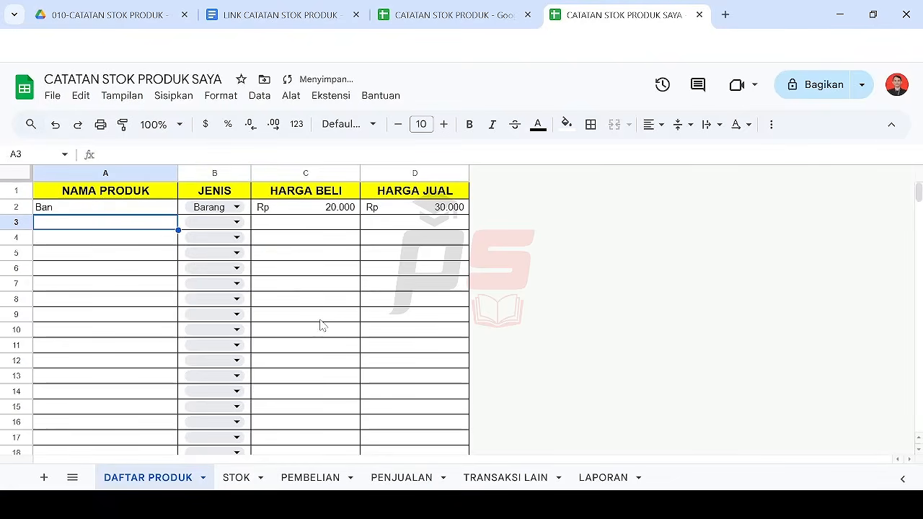
type("Oli")
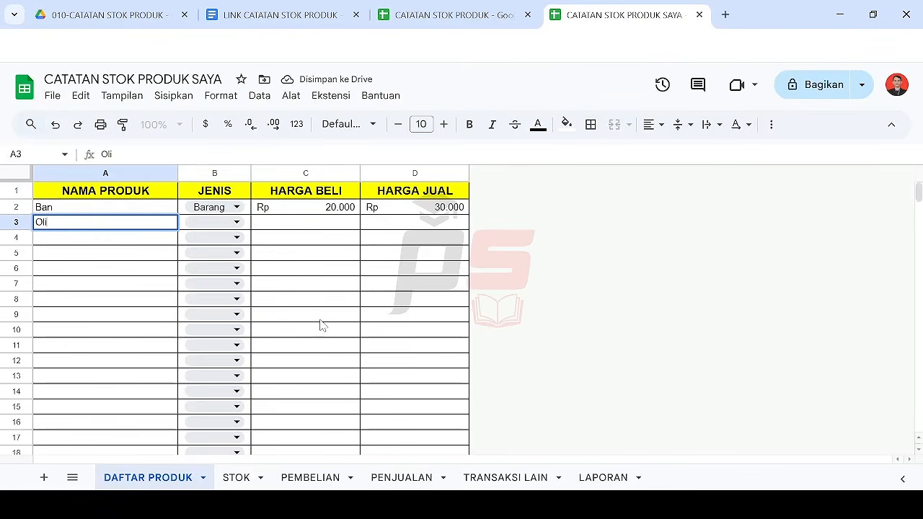
key("Tab")
left_click(236, 222)
left_click(229, 250)
left_click(296, 225)
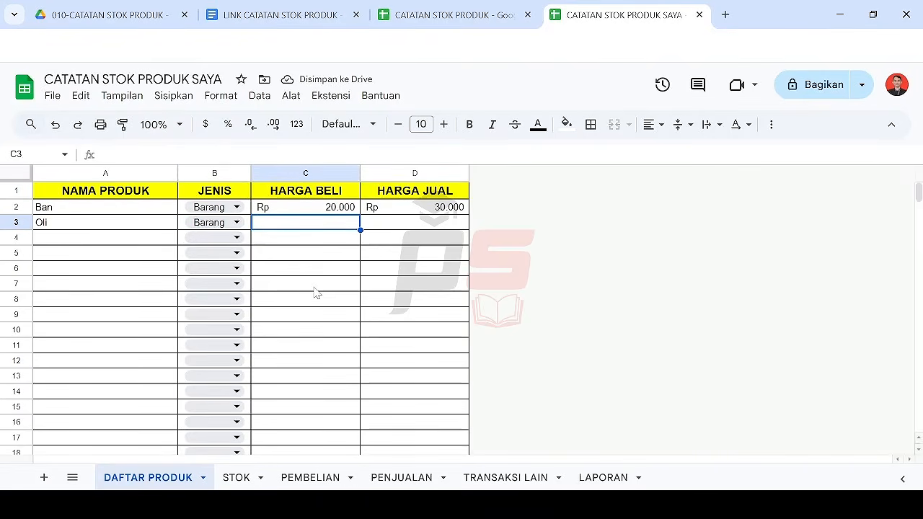
type("17500")
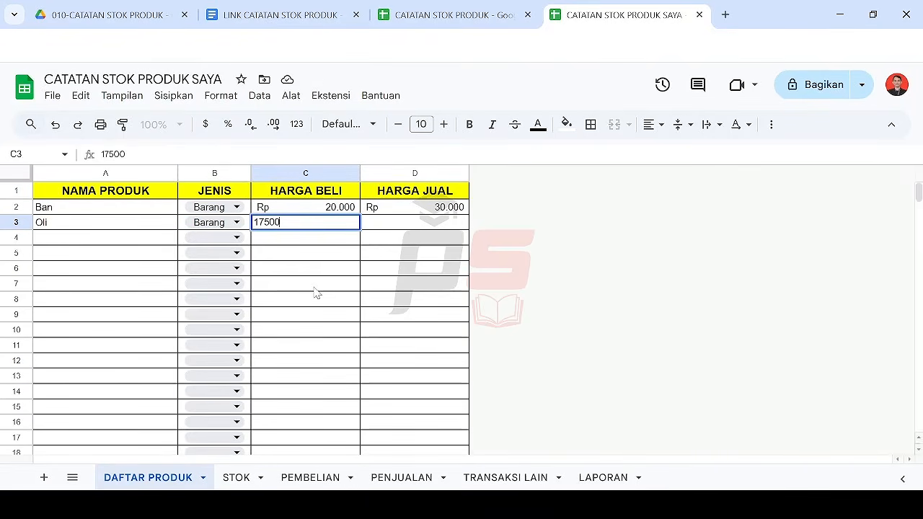
key("Tab")
type("36000")
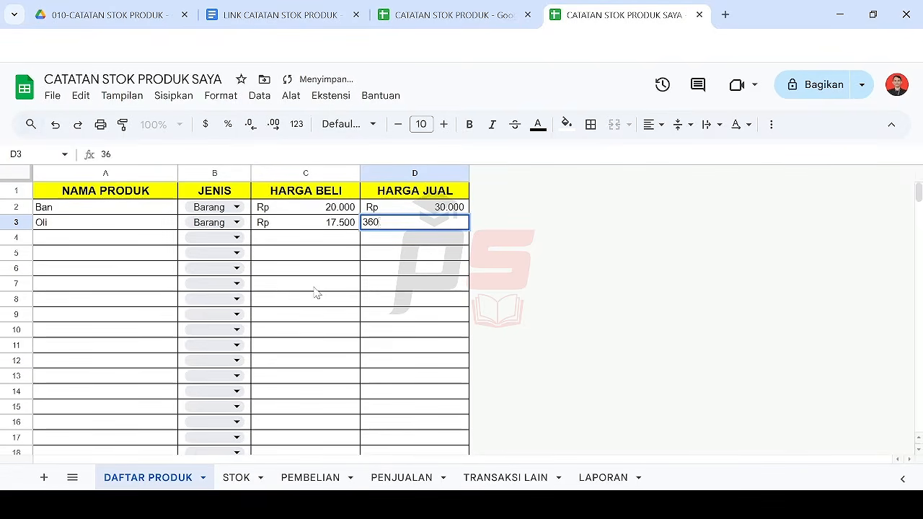
key("Return")
Step: In row 4 of DAFTAR PRODUK, enter product Service as Jasa with only a HARGA JUAL of 15000
key("Left")
key("Left")
key("Left")
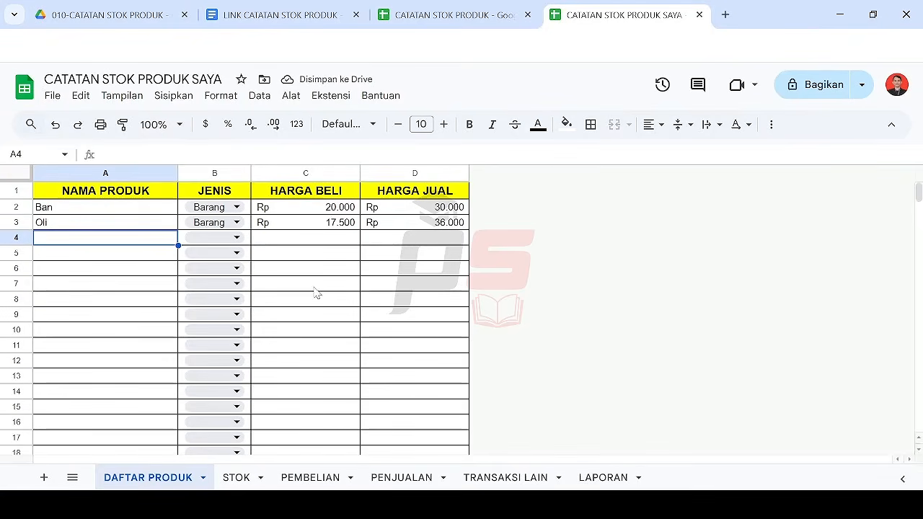
type("Service")
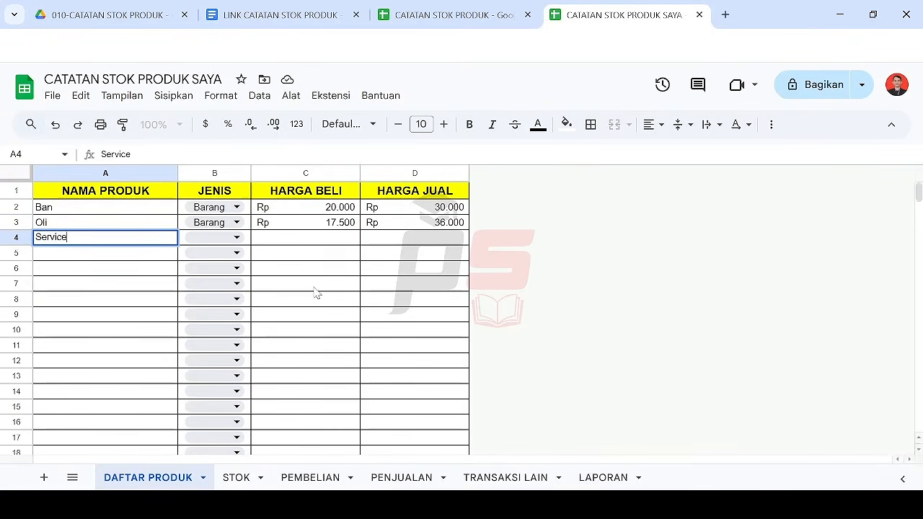
key("Tab")
left_click(237, 238)
left_click(216, 281)
left_click(409, 229)
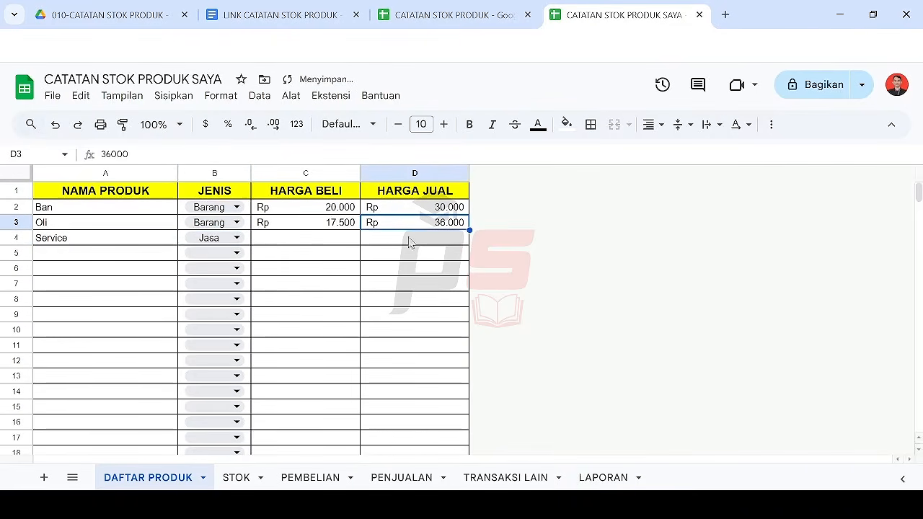
left_click(418, 244)
type("15000")
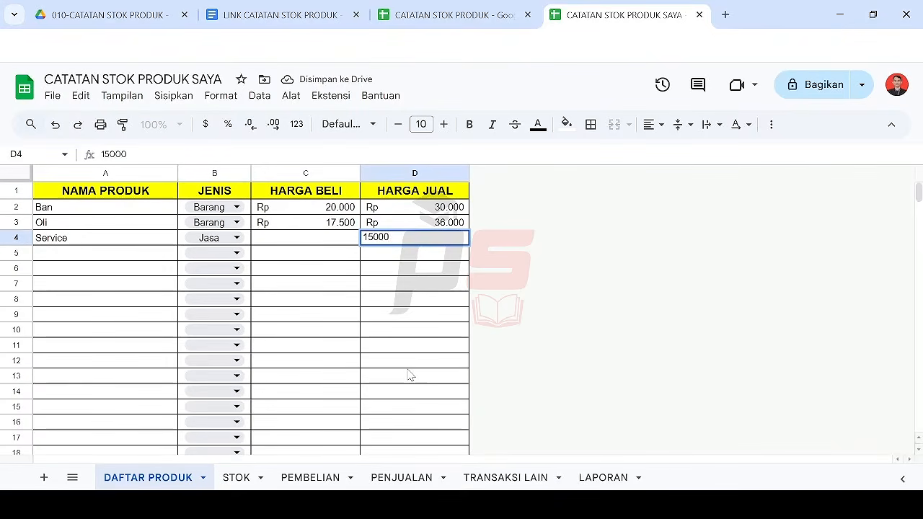
key("Return")
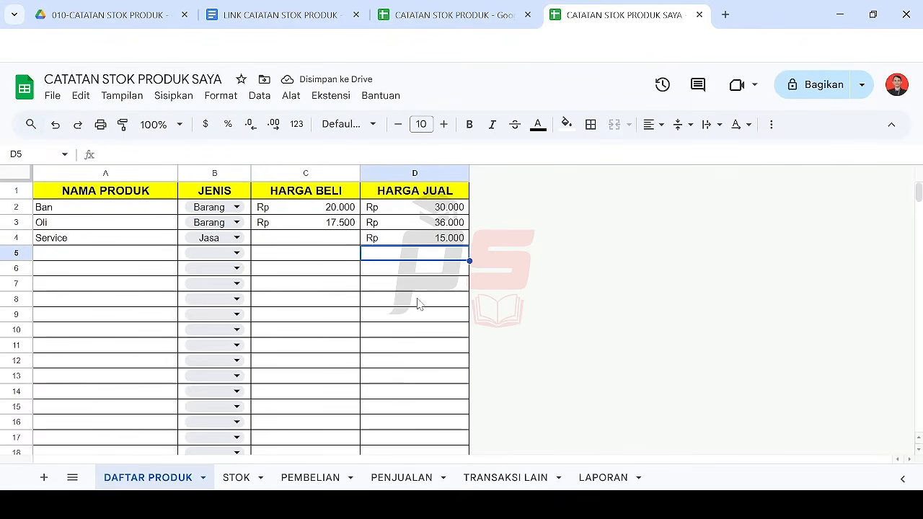
Step: Check how the new products appear in the STOK sheet, and look over the TRANSAKSI LAIN and LAPORAN sheets
left_click(245, 478)
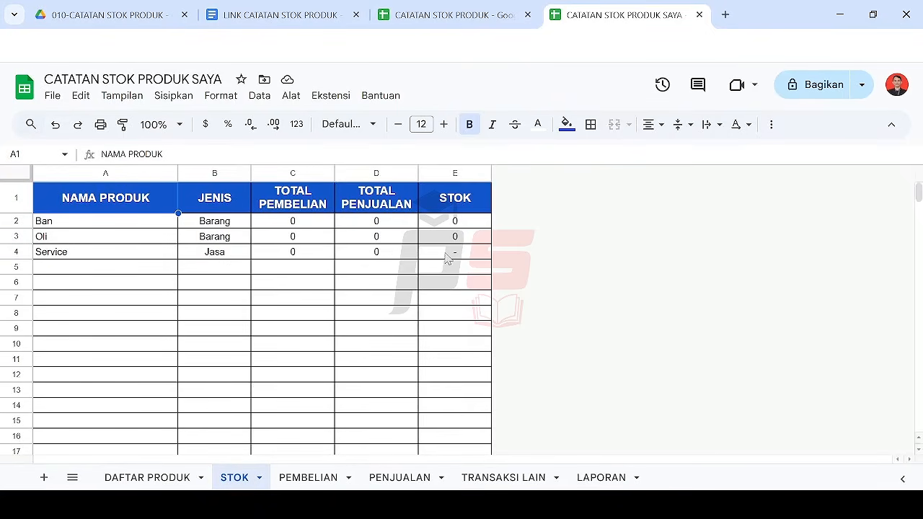
left_click(164, 478)
left_click(142, 193)
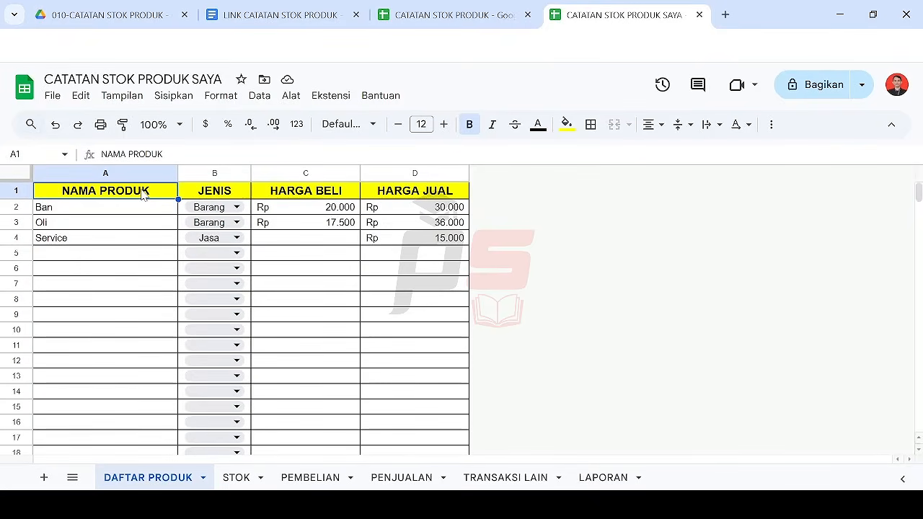
left_click(511, 477)
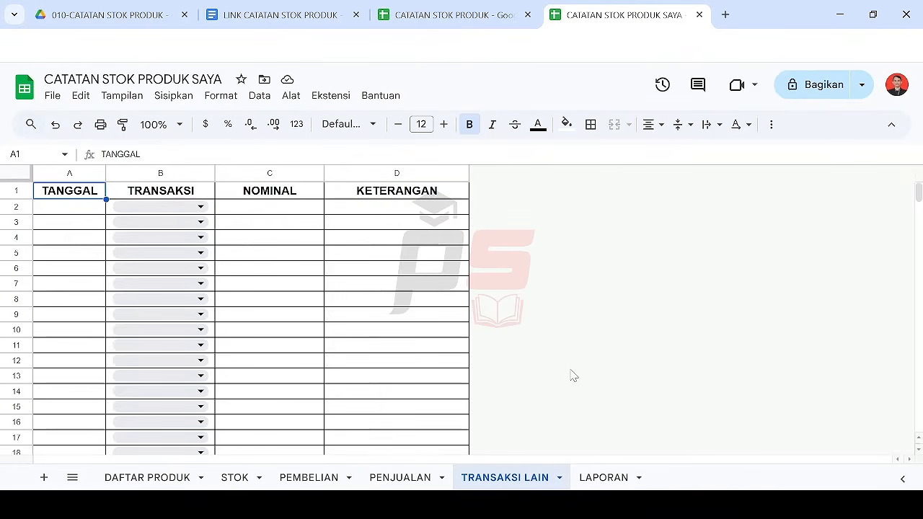
left_click(606, 469)
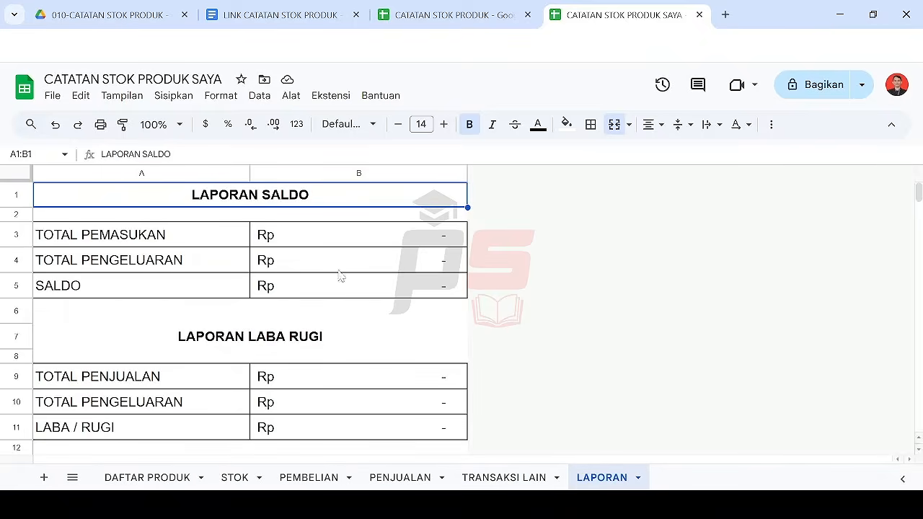
Step: In row 2 of TRANSAKSI LAIN, record a Kas Masuk dated 12/02/2025 with NOMINAL 5.000.000 and KETERANGAN Modal awal
left_click(507, 478)
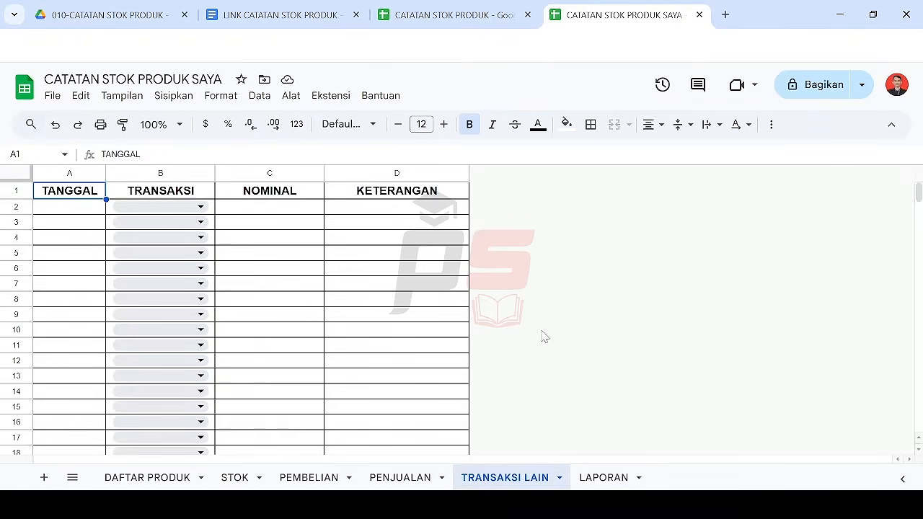
key("Down")
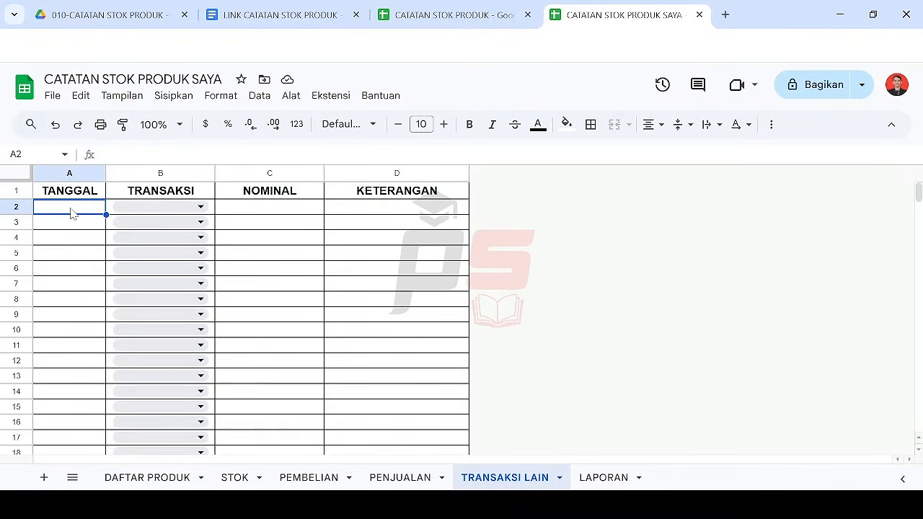
double_click(72, 209)
left_click(83, 314)
left_click(185, 212)
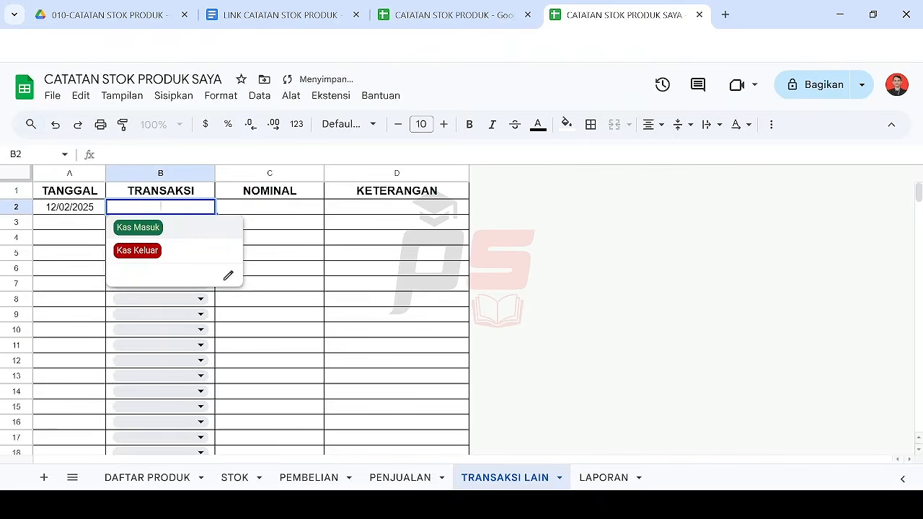
left_click(177, 234)
left_click(278, 212)
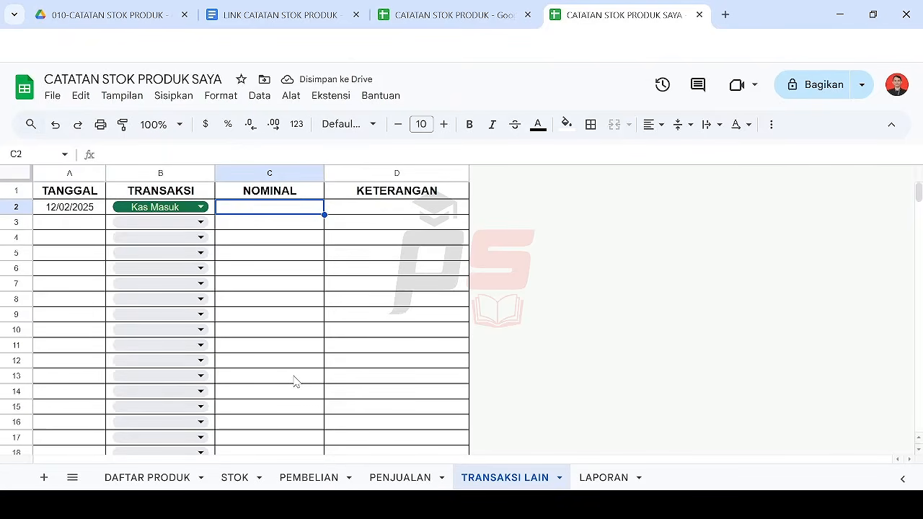
type("5.000.000")
key("Tab")
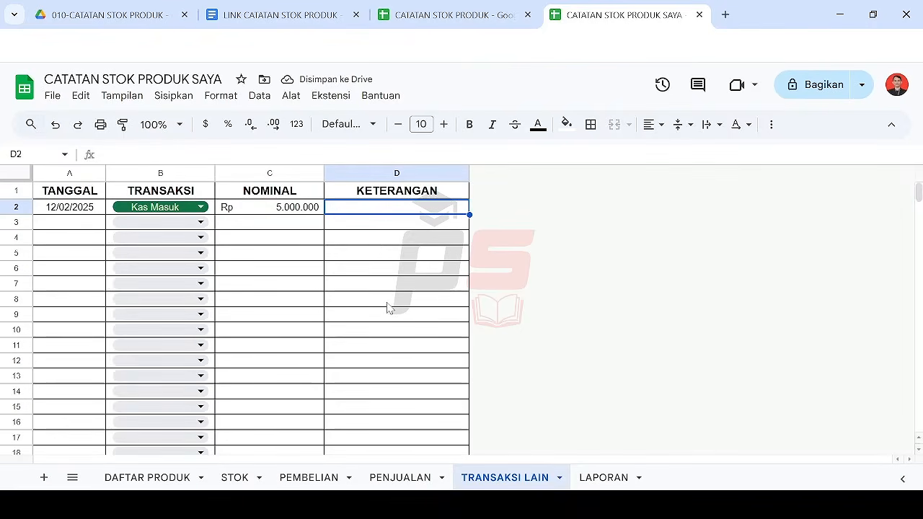
type("Modal awal")
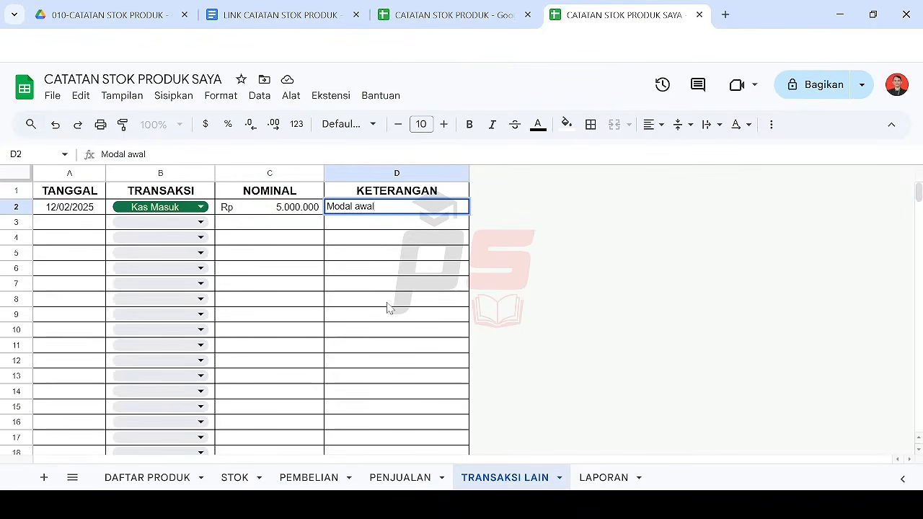
key("Return")
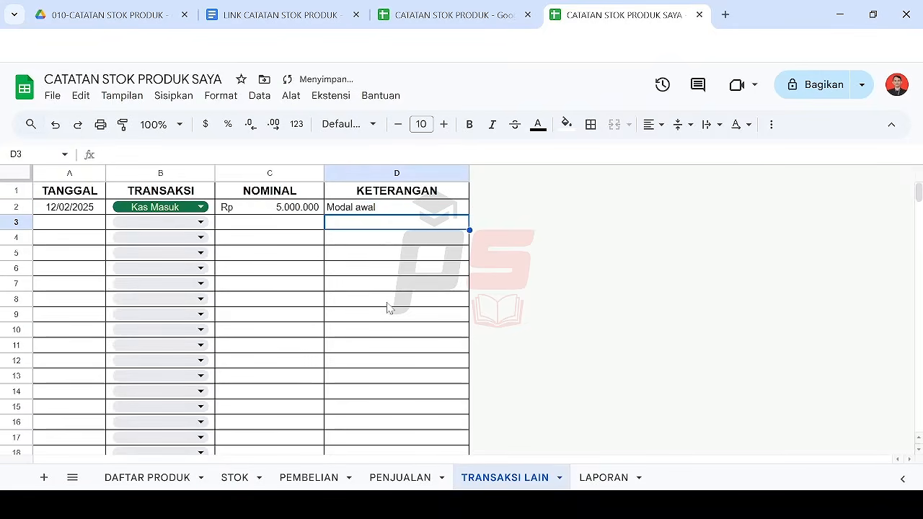
Step: Check the LAPORAN sheet's income and balance figures, and look at the PENJUALAN sheet
left_click(599, 479)
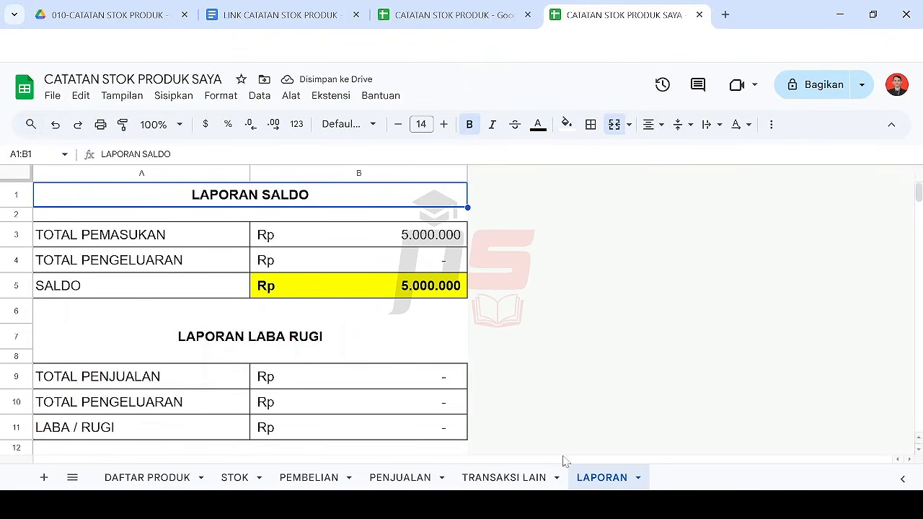
left_click(513, 478)
left_click(406, 477)
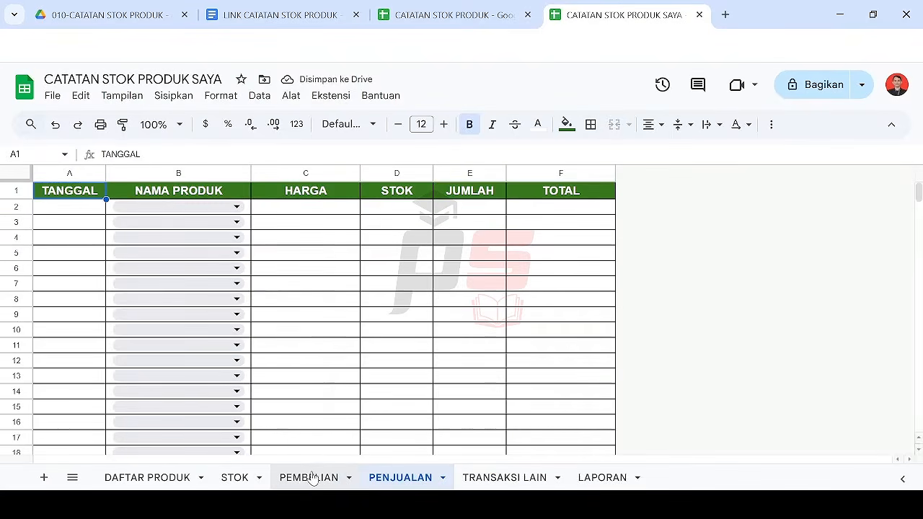
Step: In row 2 of PEMBELIAN, record a purchase of product Ban dated 12/02/2025 with JUMLAH 25
left_click(305, 482)
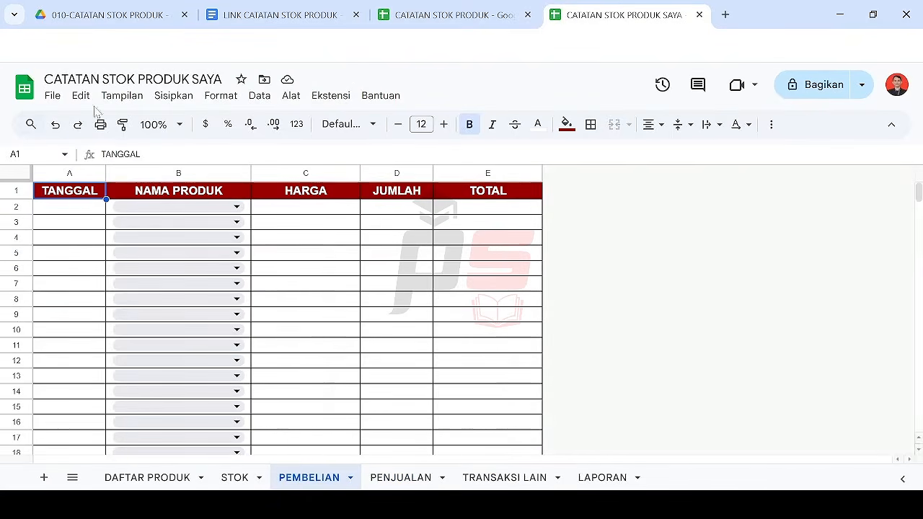
left_click(75, 209)
double_click(75, 209)
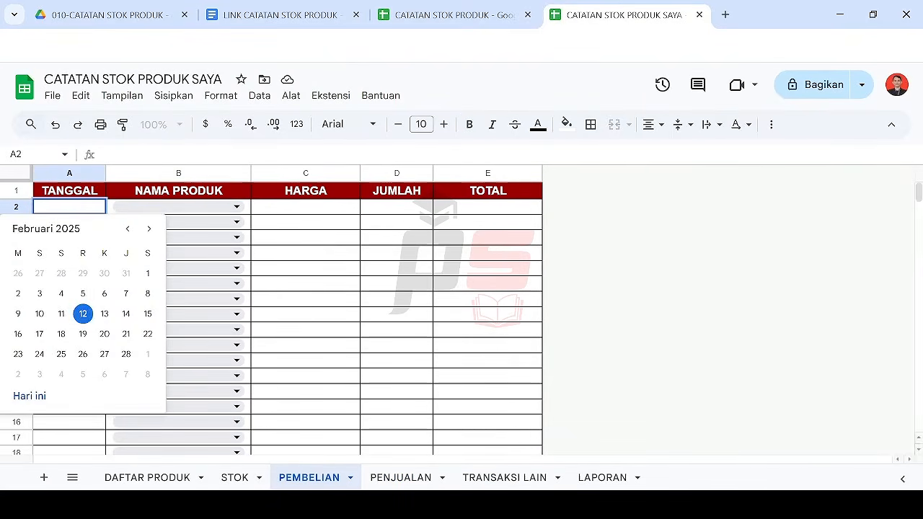
left_click(82, 313)
left_click(218, 208)
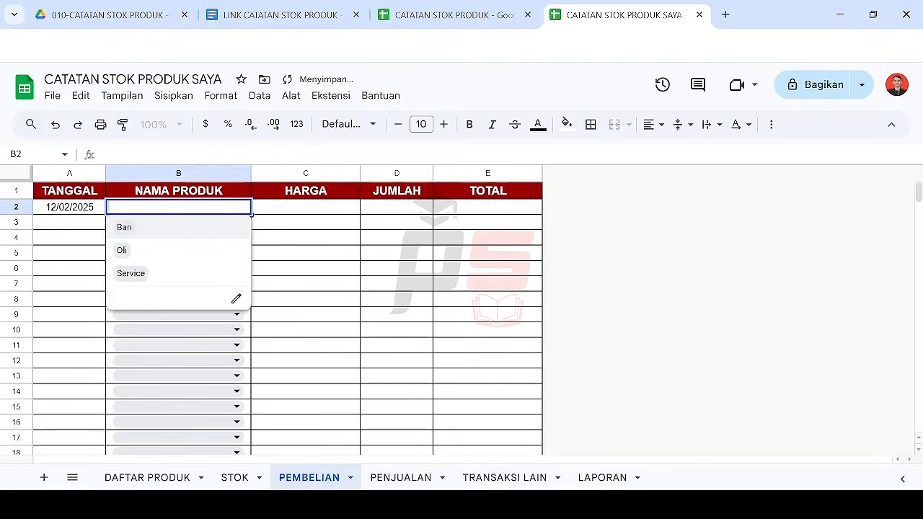
left_click(200, 230)
left_click(404, 210)
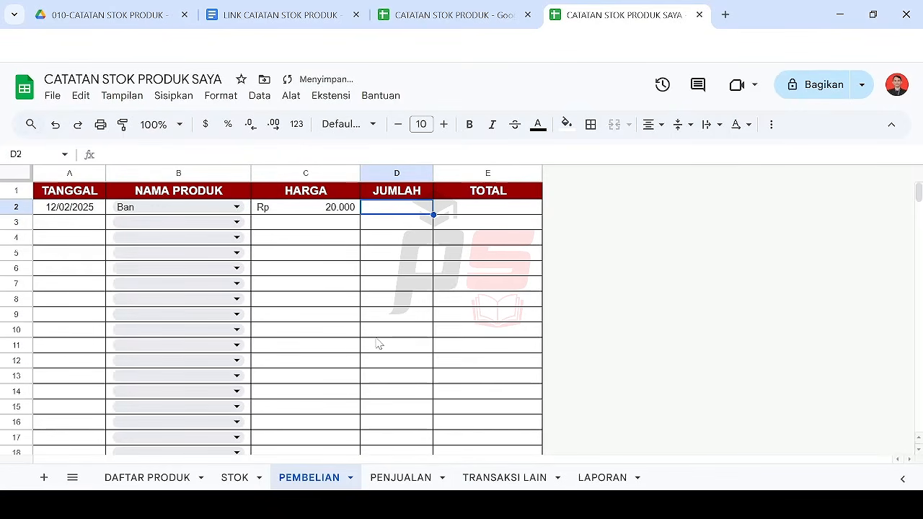
type("25")
key("Return")
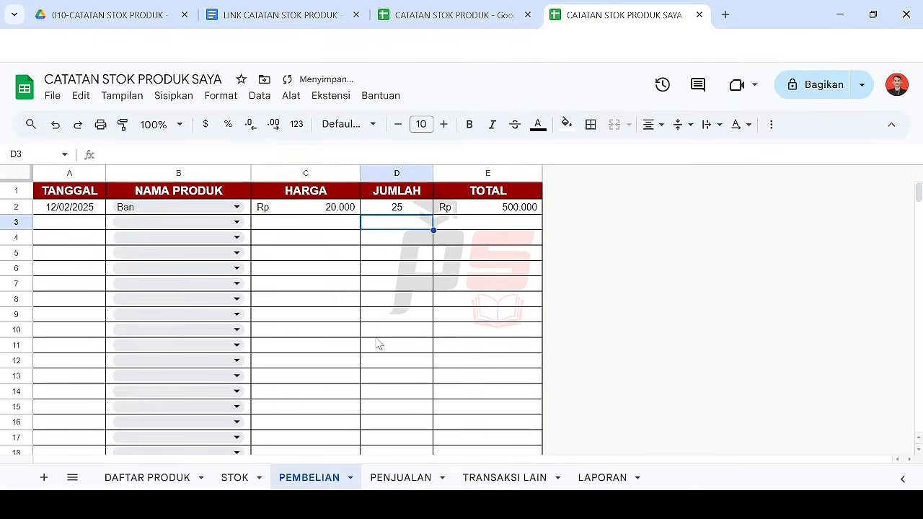
key("Left")
key("Left")
key("Left")
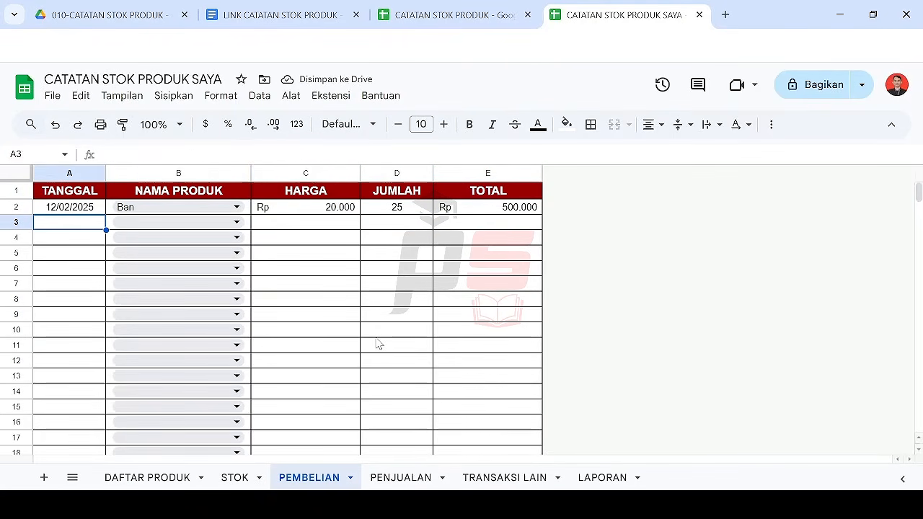
Step: In row 3 of PEMBELIAN, record a purchase of product Oli dated 12/02/2025 with JUMLAH 40
double_click(86, 226)
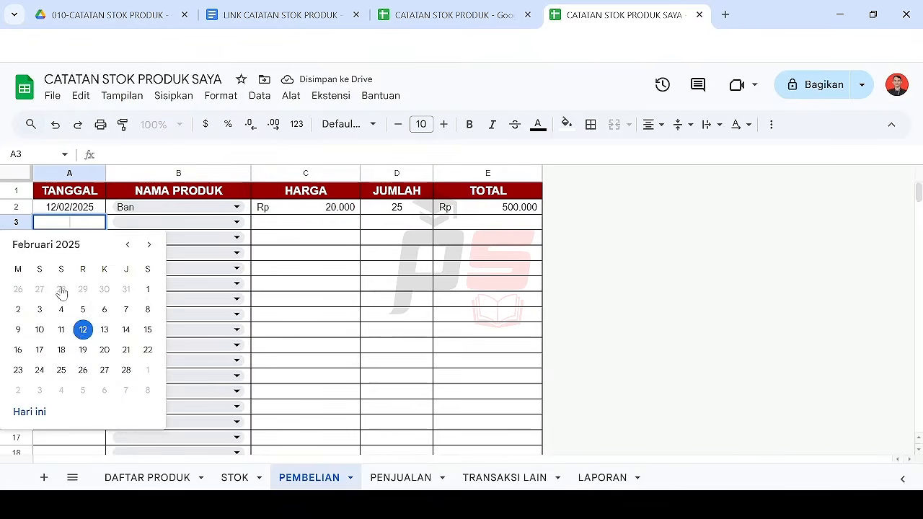
left_click(82, 329)
left_click(223, 224)
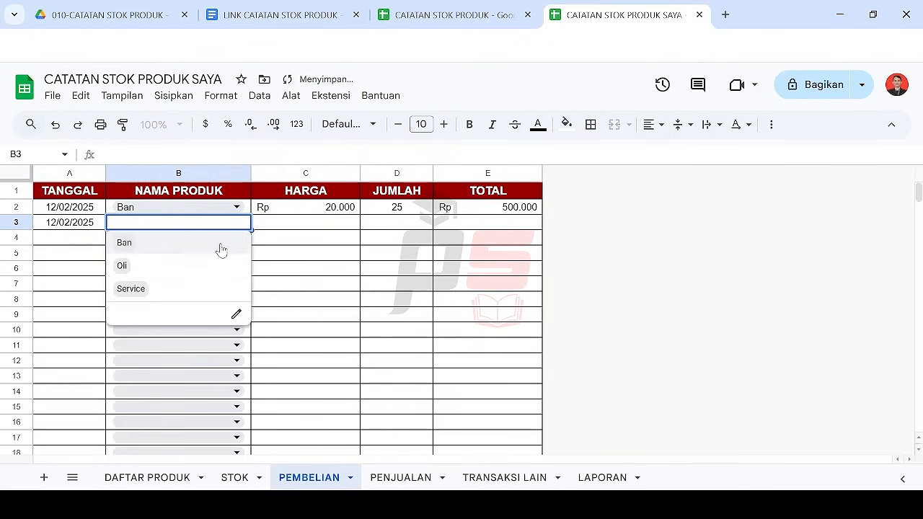
left_click(222, 266)
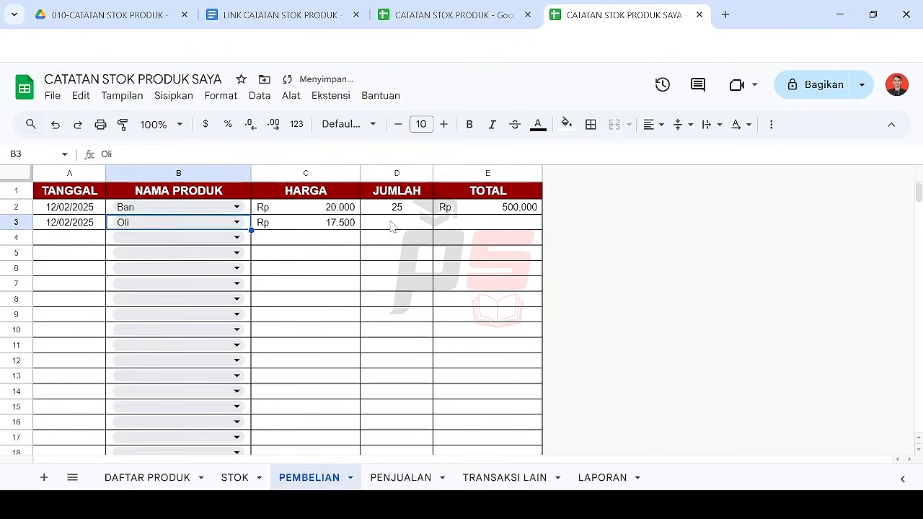
left_click(393, 225)
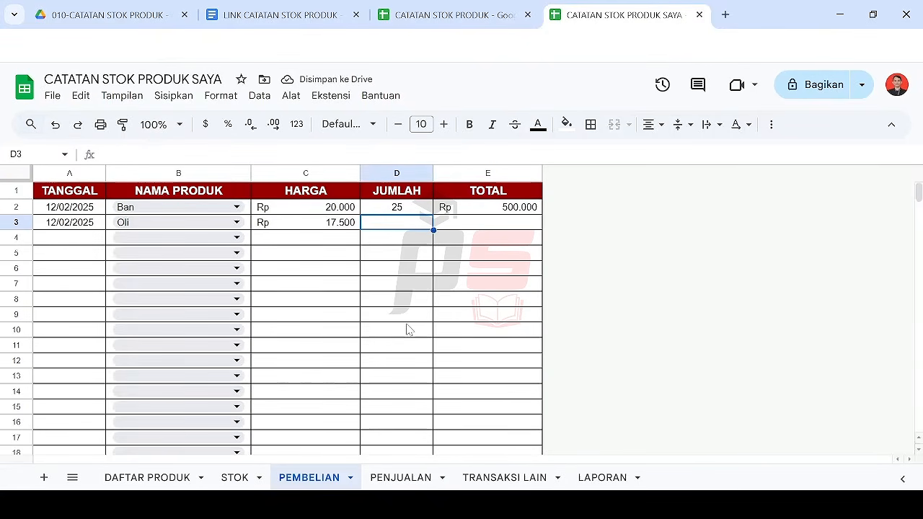
type("40")
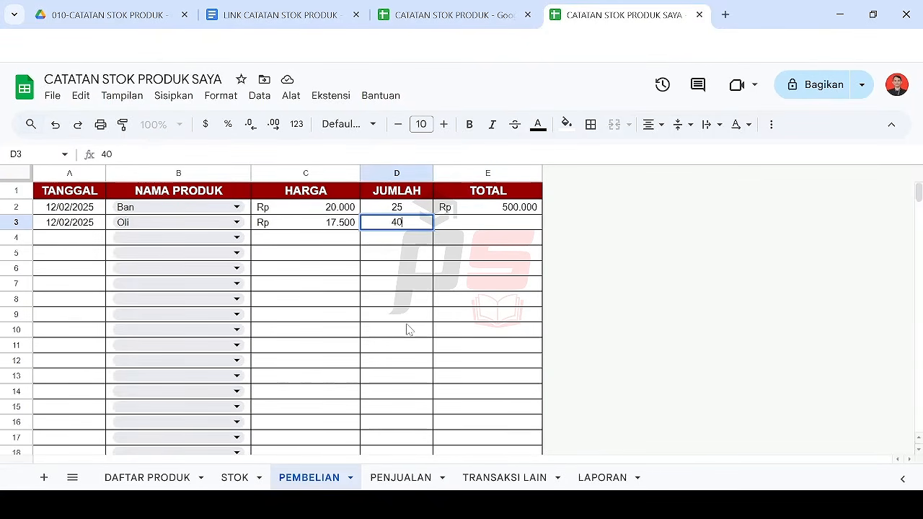
key("Return")
key("Left")
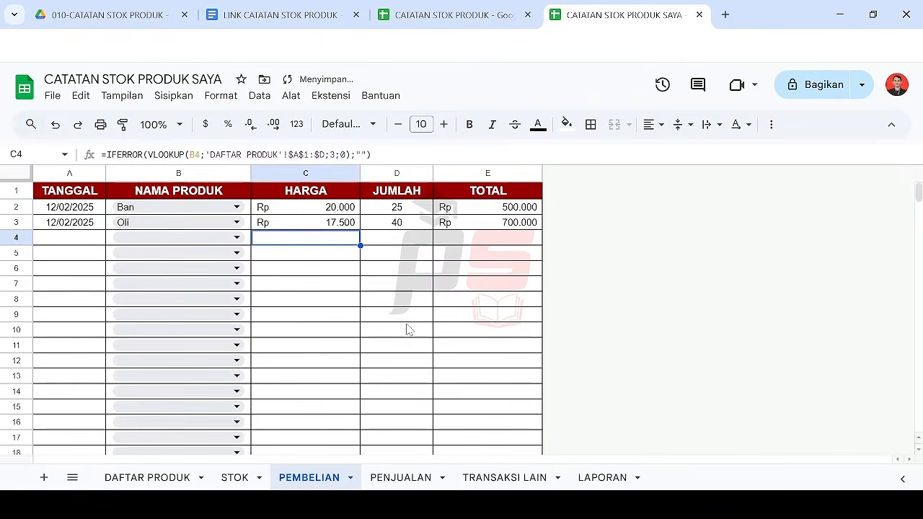
key("Left")
key("Left")
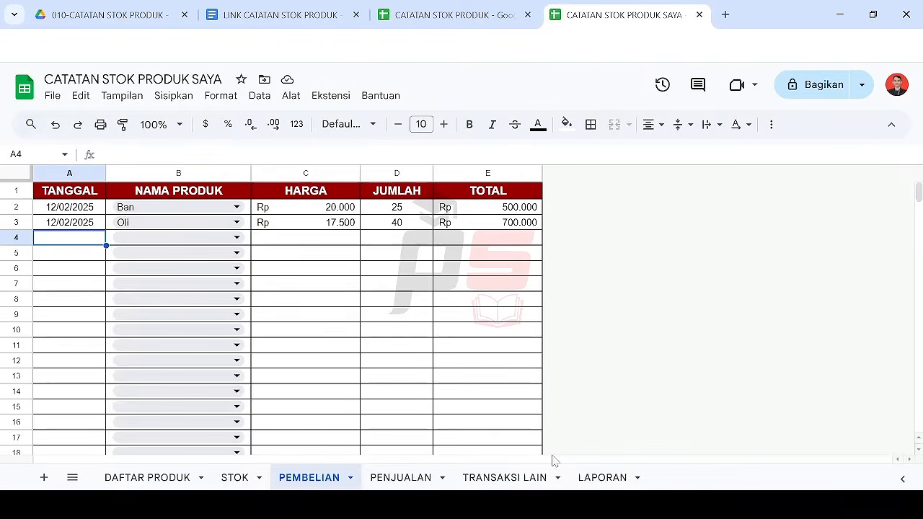
Step: Check the purchased quantities in the STOK sheet and the balance and profit figures in the LAPORAN sheet
left_click(234, 479)
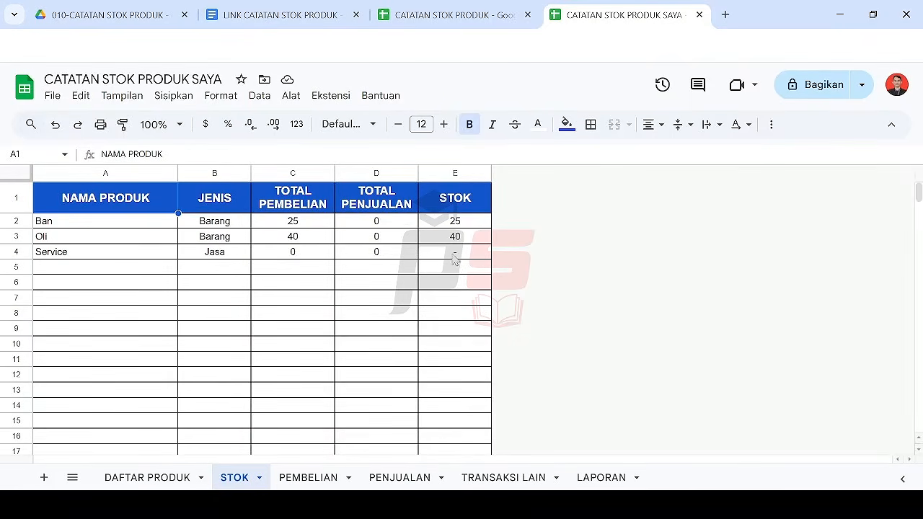
left_click(303, 477)
left_click(399, 479)
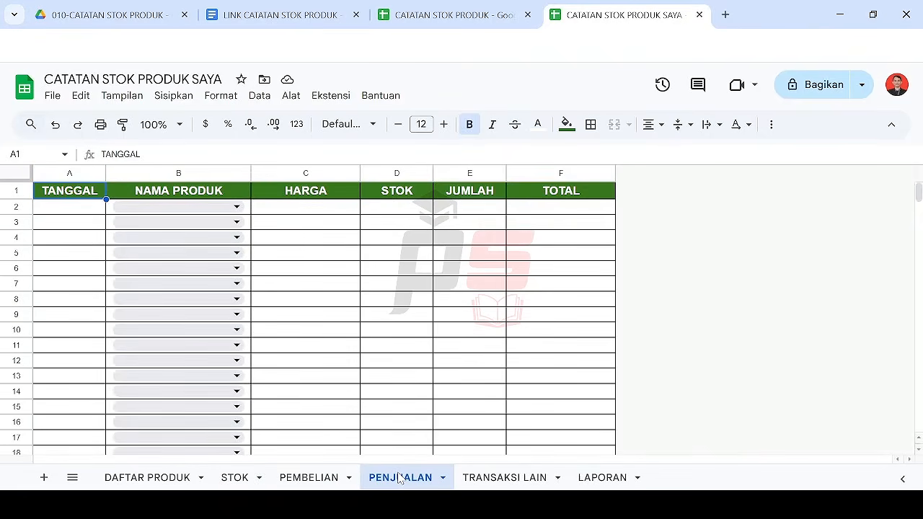
left_click(596, 477)
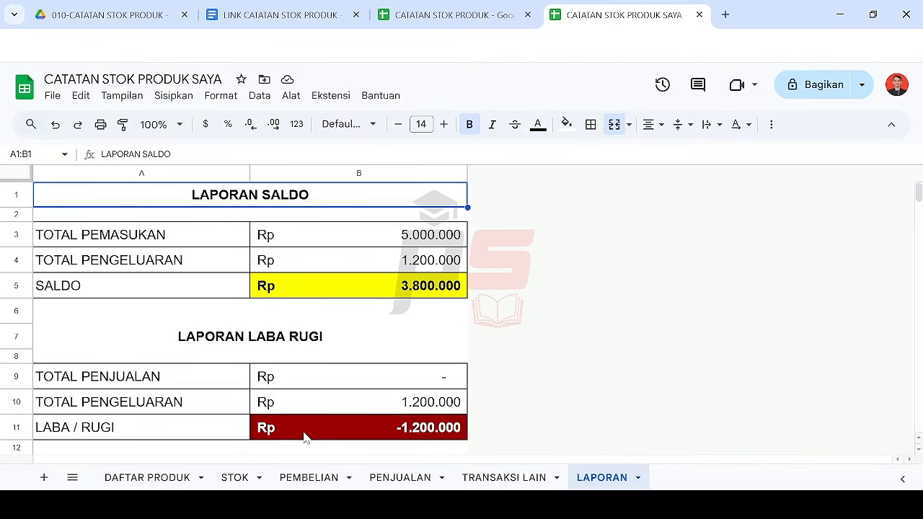
Step: In row 2 of PENJUALAN, record a sale of product Ban dated 13/02/2025 with JUMLAH 21
left_click(396, 477)
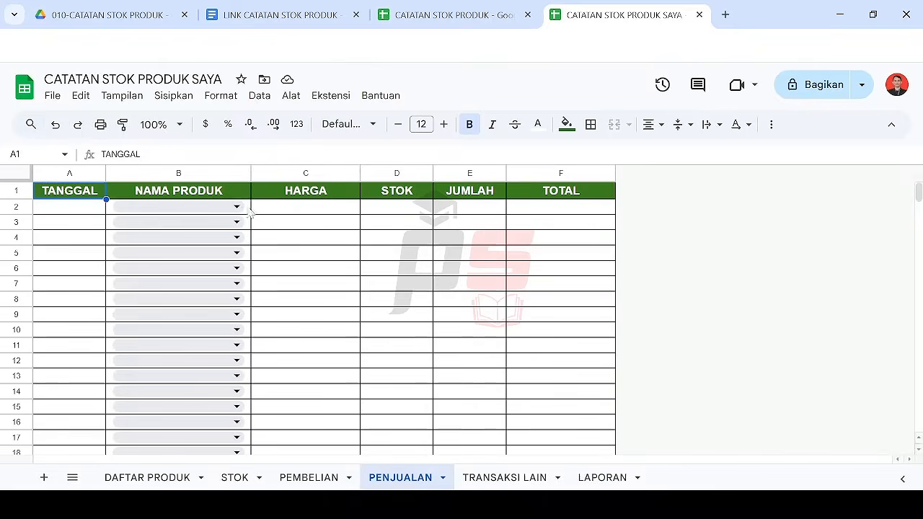
double_click(93, 209)
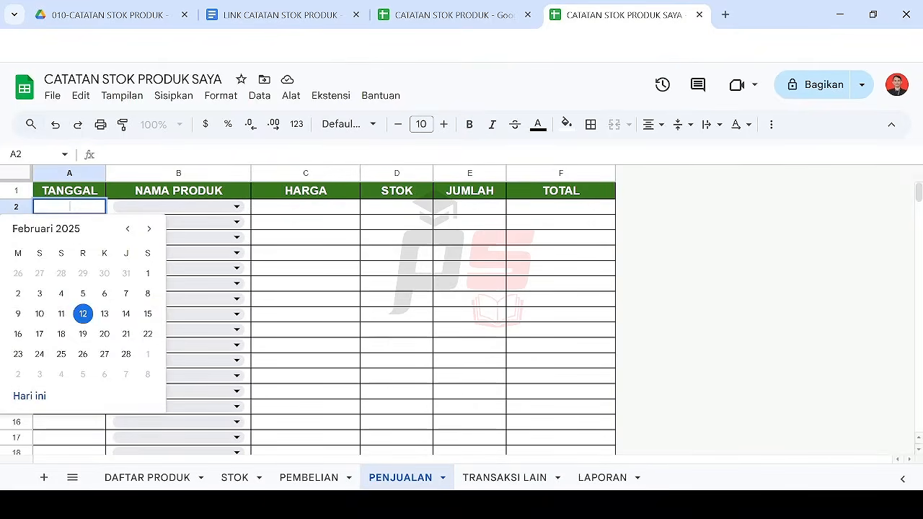
double_click(208, 206)
left_click(124, 227)
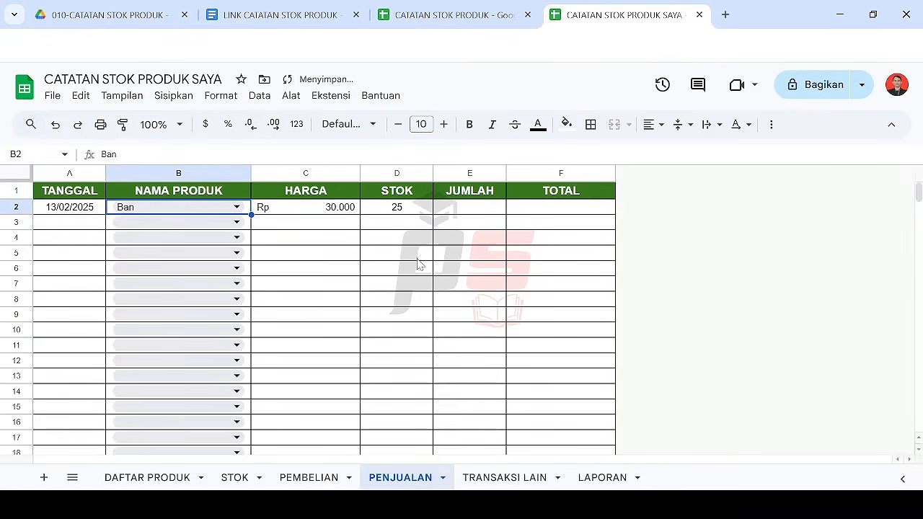
left_click(462, 207)
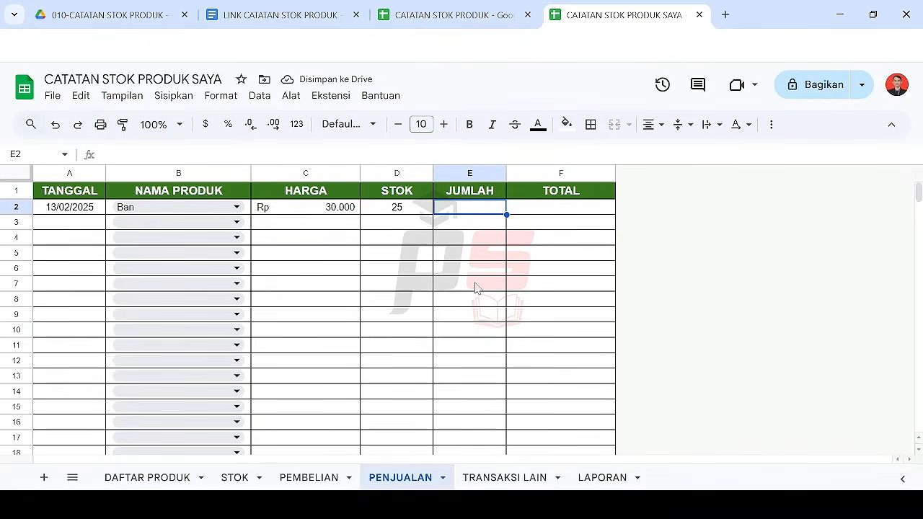
type("21")
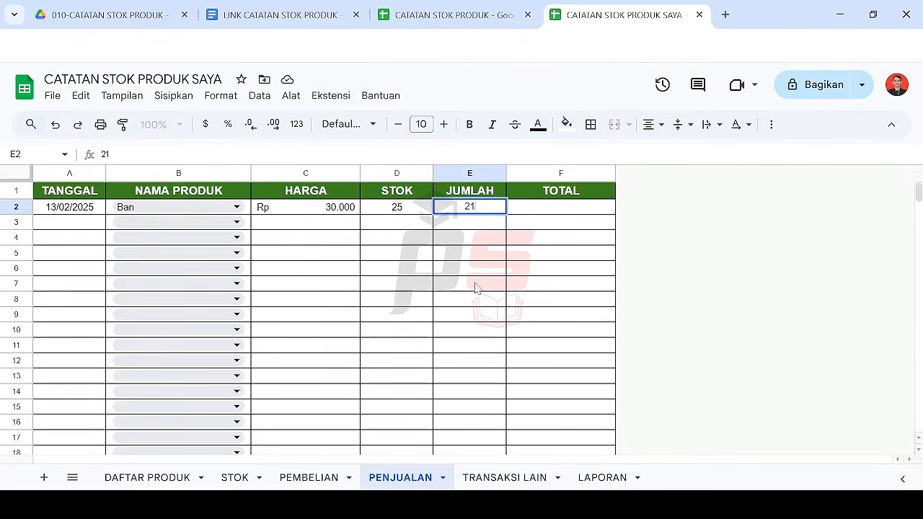
key("Return")
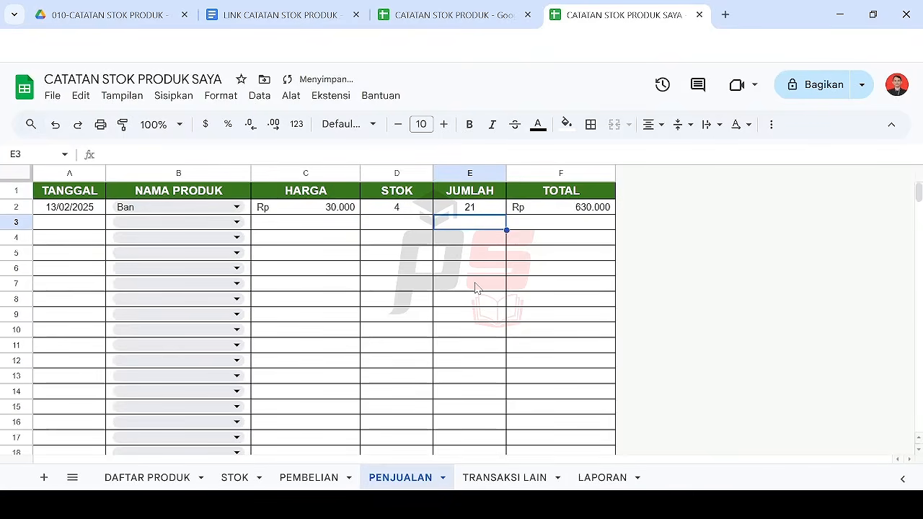
Step: In row 3 of PENJUALAN, record a sale of product Oli dated 14/02/2025 with JUMLAH 10
left_click(82, 227)
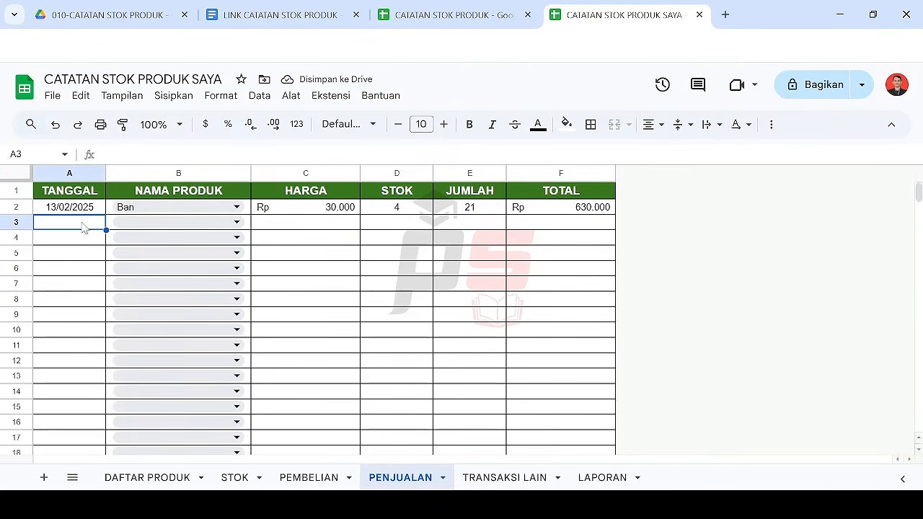
double_click(82, 225)
left_click(125, 328)
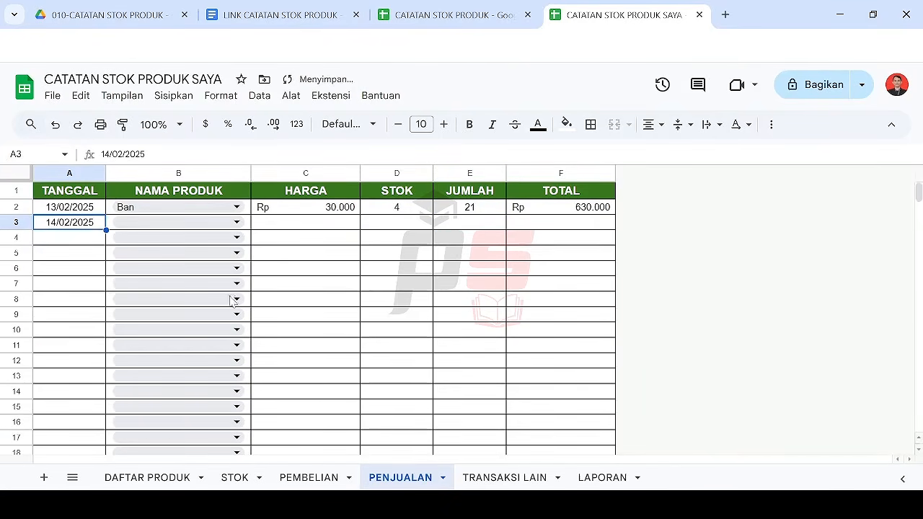
left_click(217, 230)
left_click(182, 274)
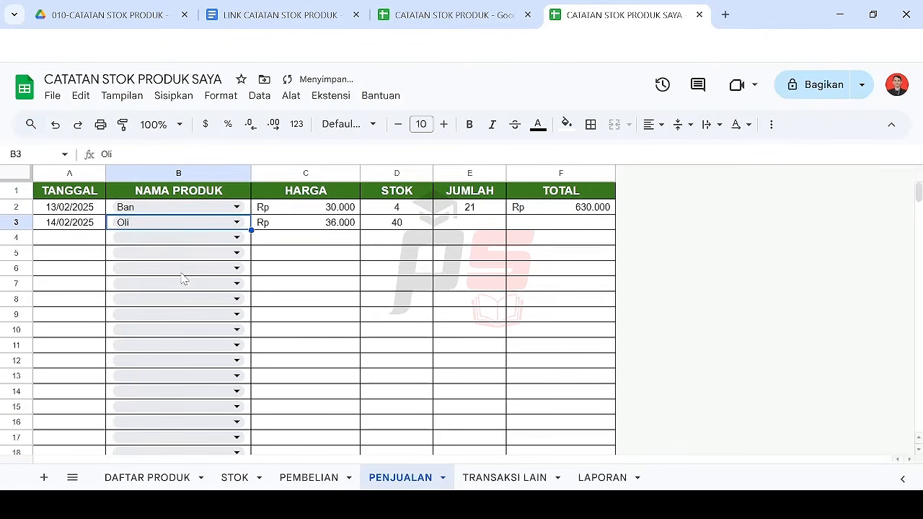
left_click(463, 225)
type("10")
key("Return")
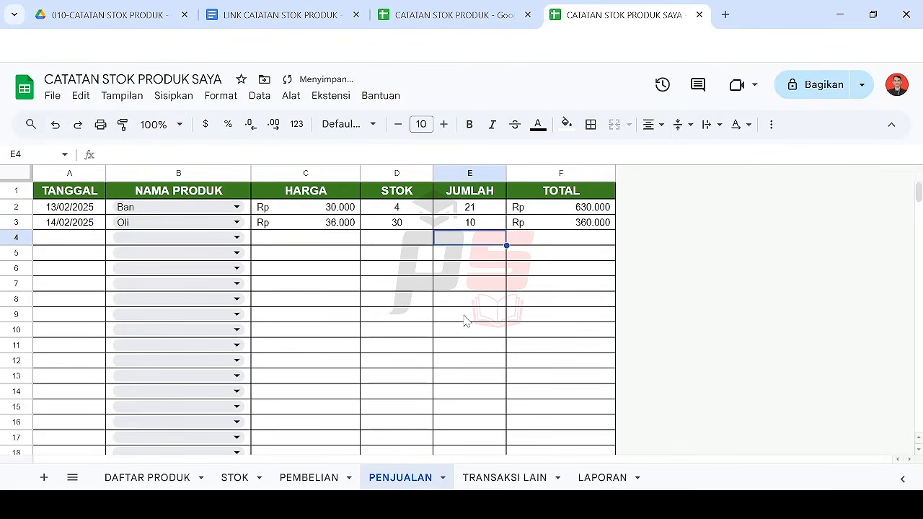
Step: In row 4 of PENJUALAN, record a sale of Service dated 15/02/2025 with JUMLAH 5, and check the LAPORAN sheet
double_click(54, 239)
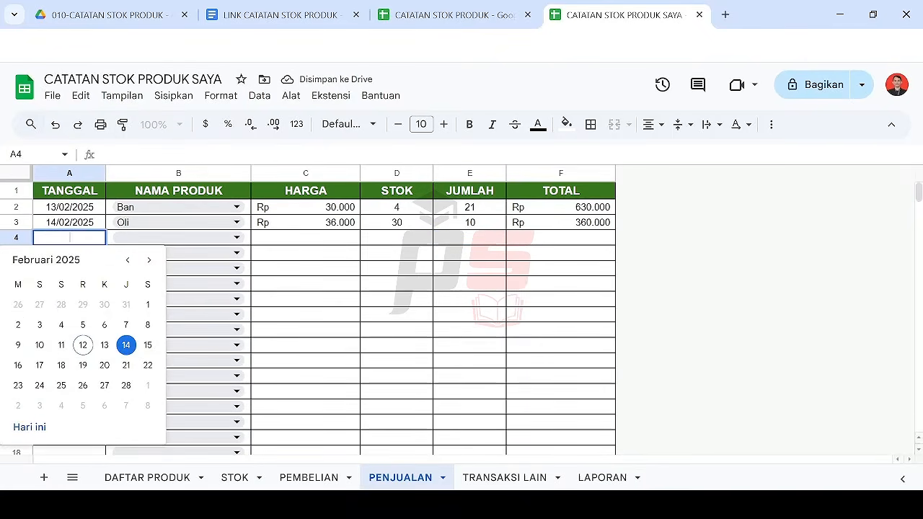
left_click(147, 345)
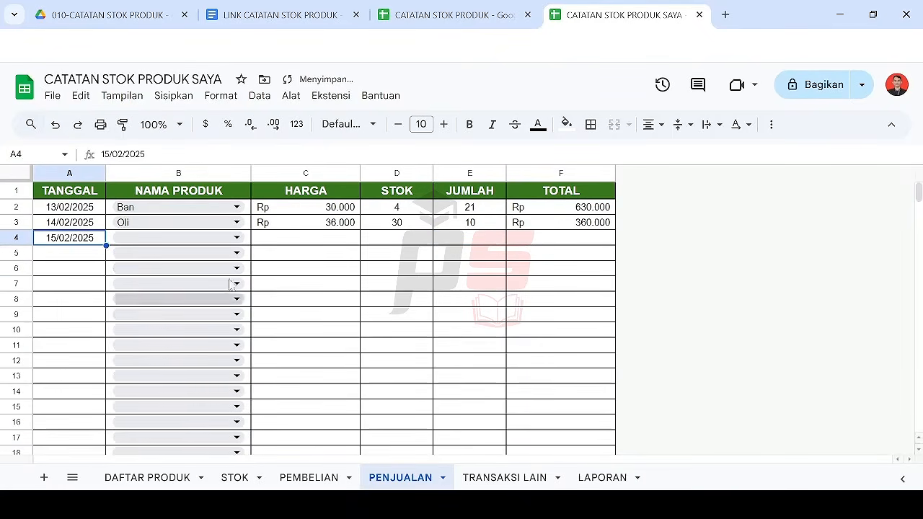
left_click(223, 241)
left_click(189, 306)
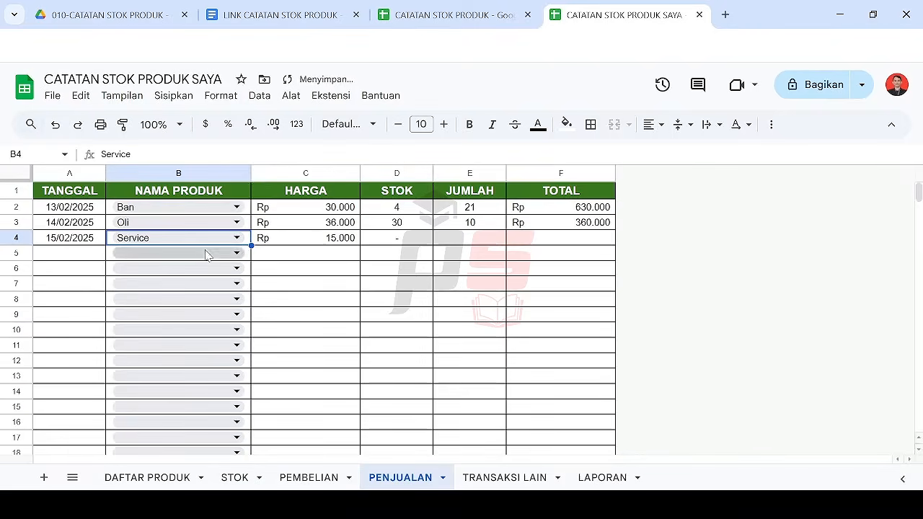
left_click(476, 242)
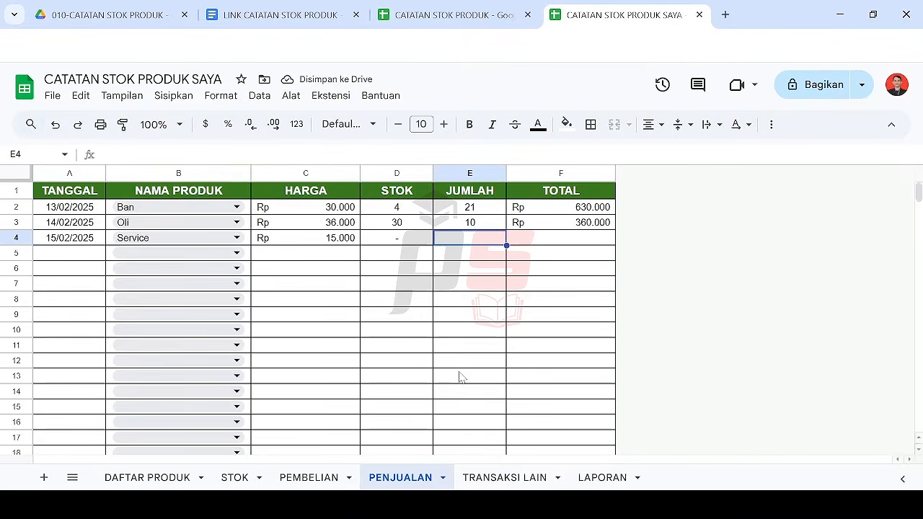
type("5")
key("Return")
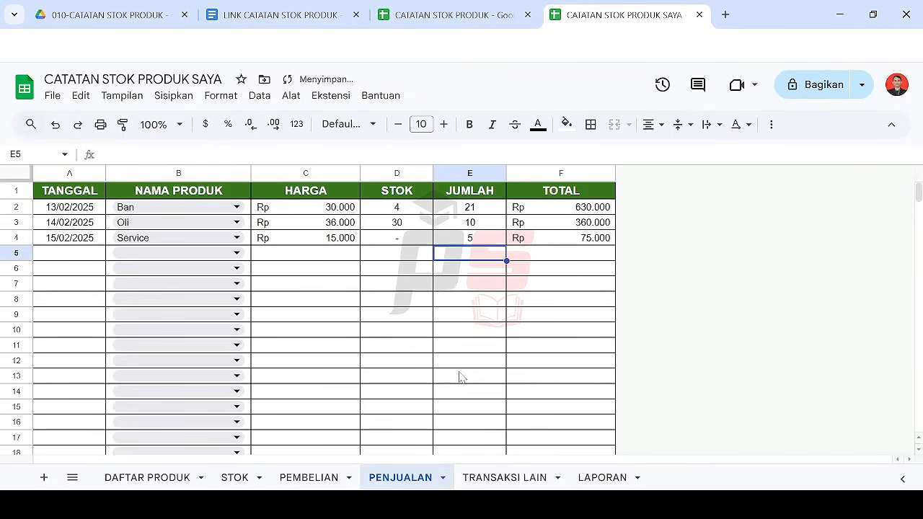
left_click(597, 476)
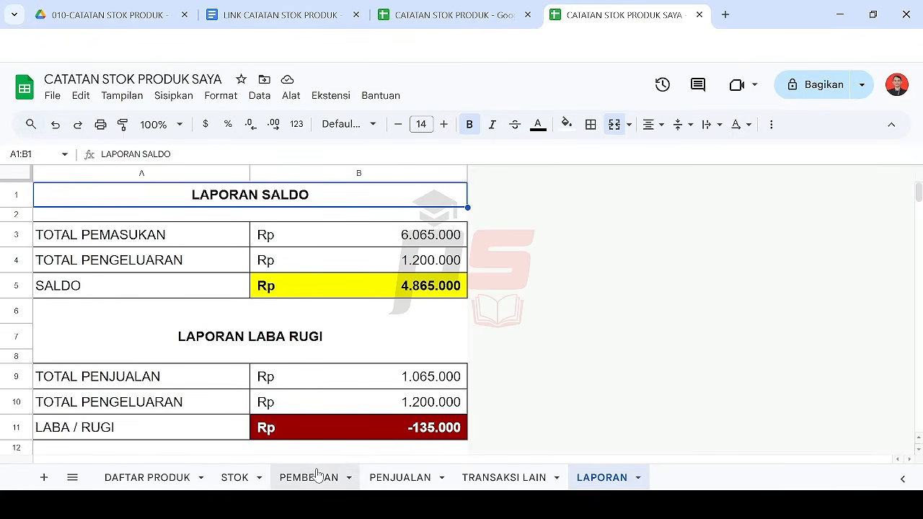
Step: In row 5 of PENJUALAN, record another sale of Service dated 15/02/2025 with JUMLAH 10, and view the LAPORAN sheet
left_click(400, 478)
left_click(69, 255)
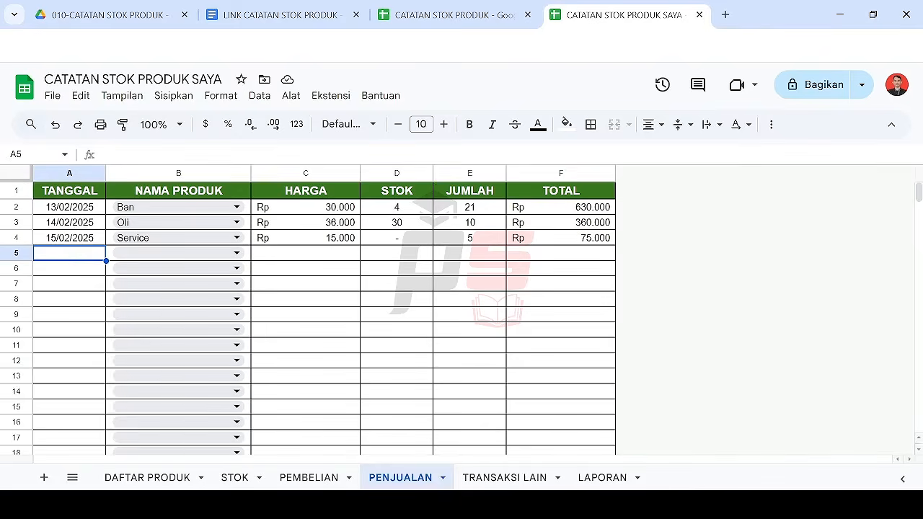
double_click(69, 254)
left_click(146, 358)
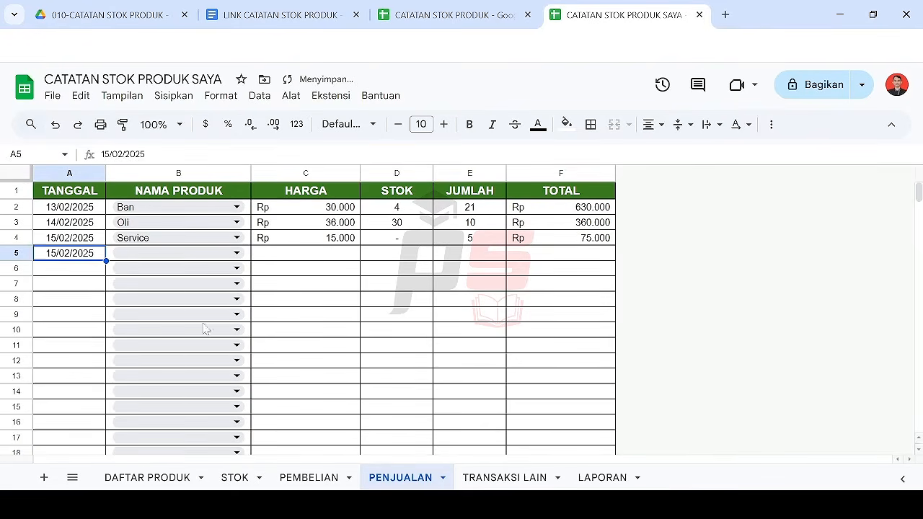
left_click(216, 256)
left_click(212, 320)
left_click(469, 255)
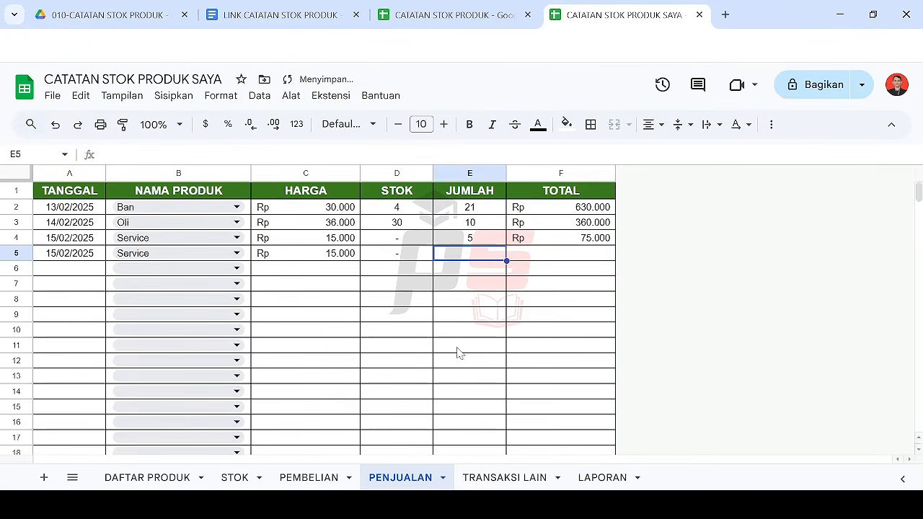
type("10")
key("Return")
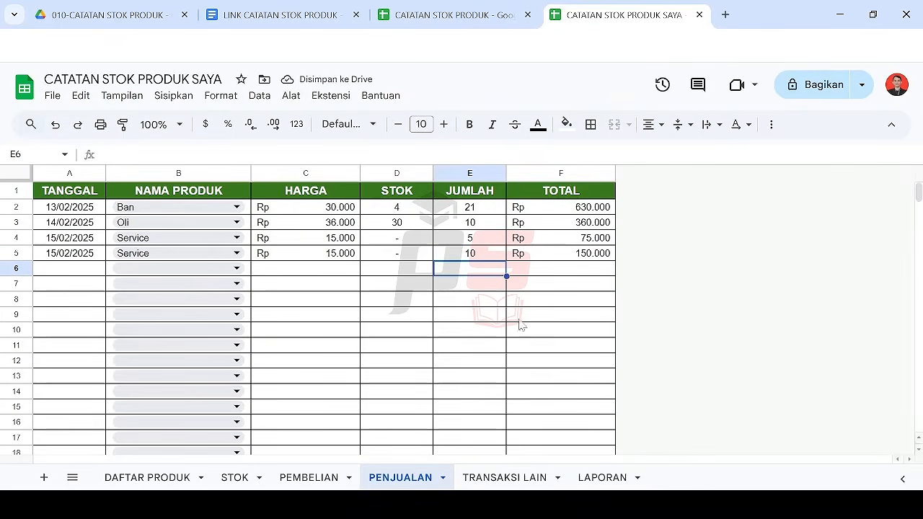
left_click(598, 477)
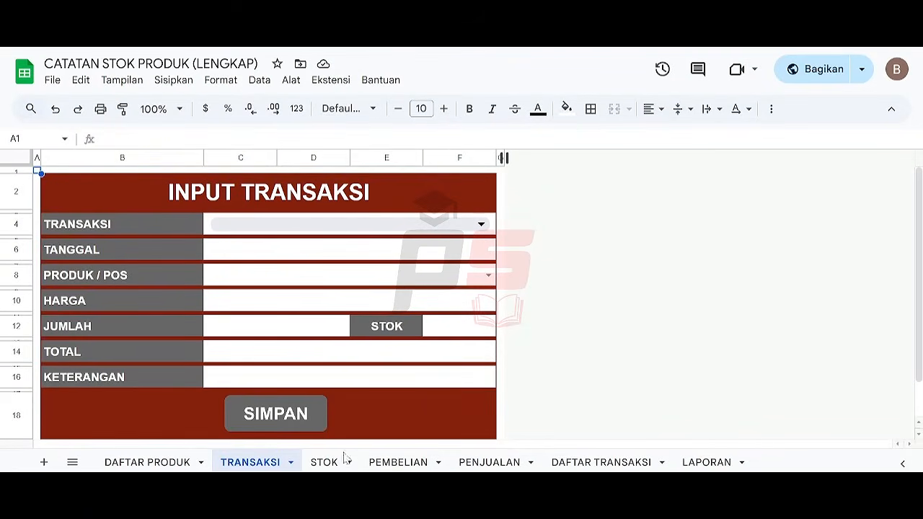
Step: In the DAFTAR PRODUK sheet of CATATAN STOK PRODUK (LENGKAP), enter the product names A and B in rows 2 and 3
left_click(155, 460)
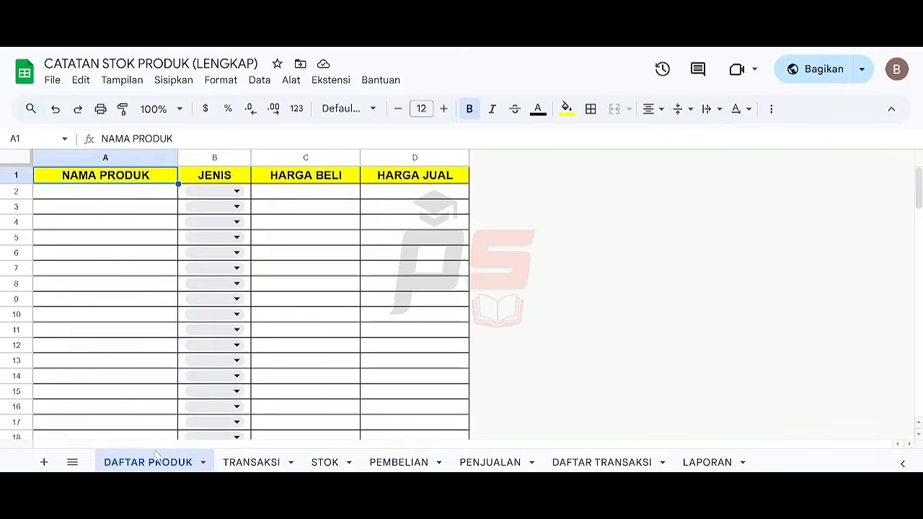
left_click(120, 193)
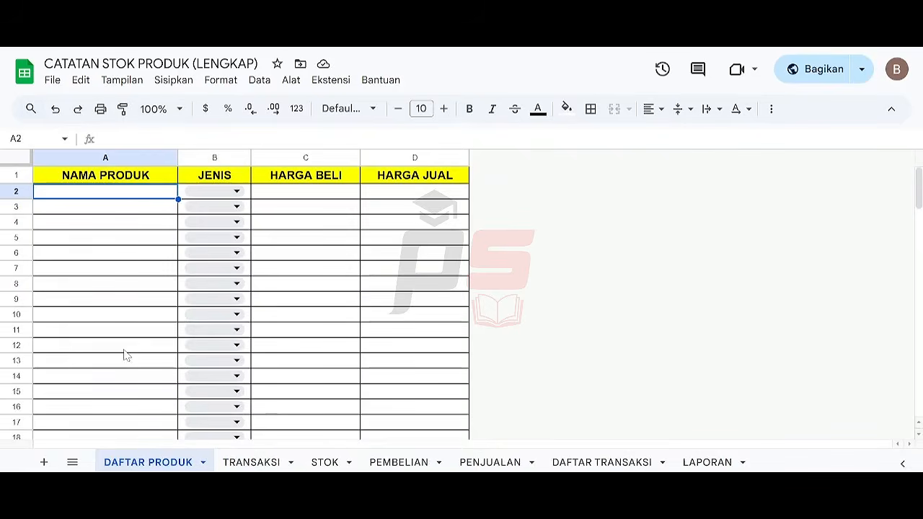
type("A")
key("Return")
type("B")
Step: Set the JENIS of product A to Barang and of product B to Jasa in DAFTAR PRODUK
key("Up")
key("Right")
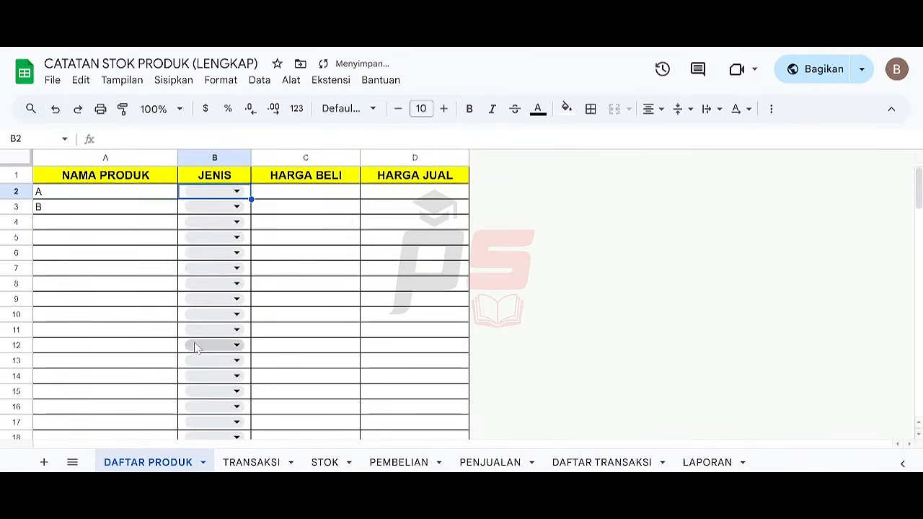
left_click(236, 191)
left_click(238, 215)
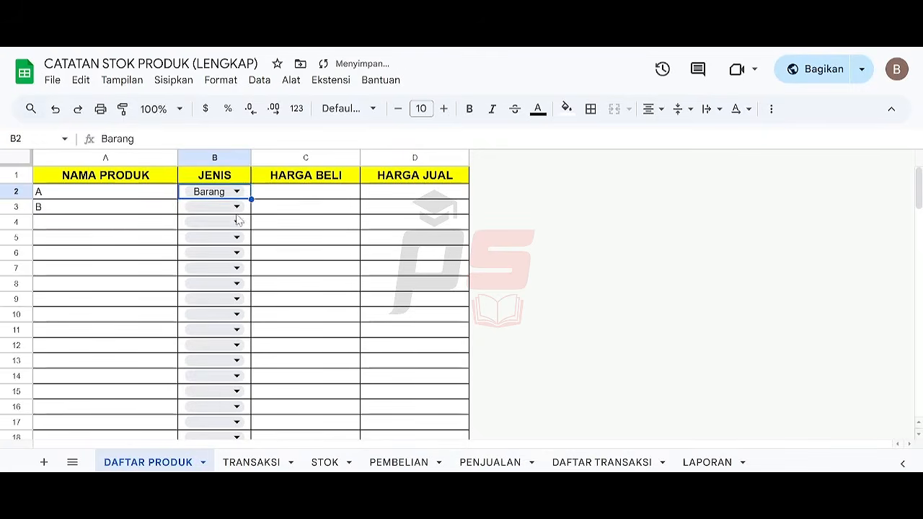
left_click(236, 207)
left_click(233, 250)
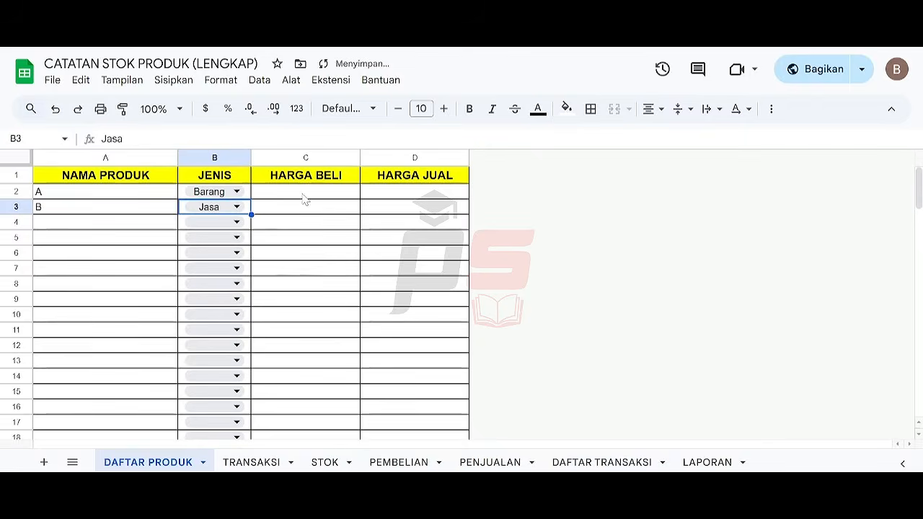
Step: Give product A a HARGA BELI of 10000 and a HARGA JUAL of 20000, and product B a HARGA JUAL of 12.000
left_click(303, 195)
type("10000")
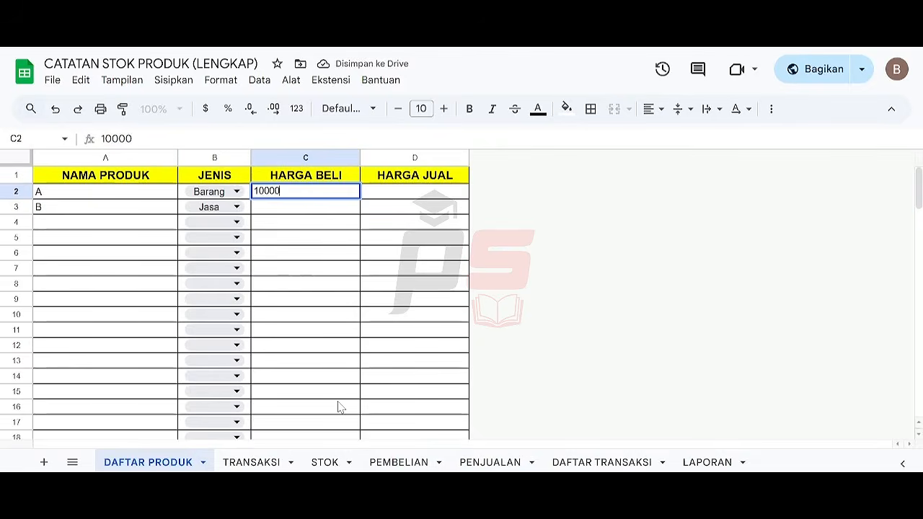
key("Tab")
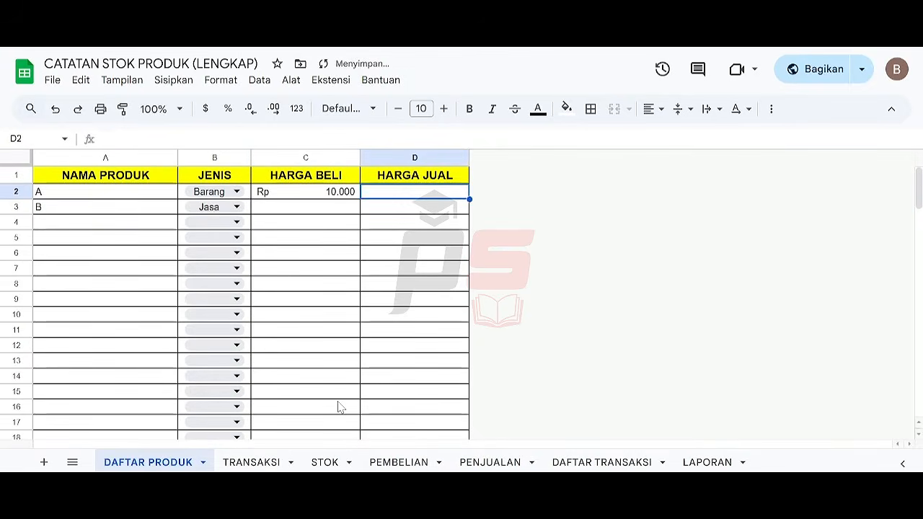
type("20000")
key("Return")
type("12.000")
key("Return")
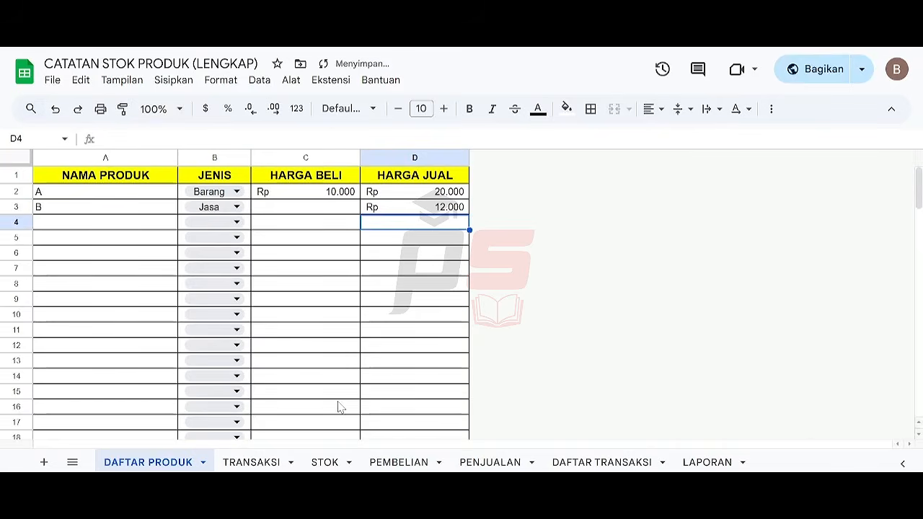
Step: Look over the TRANSAKSI input form and compare the columns of the PEMBELIAN, PENJUALAN and DAFTAR TRANSAKSI sheets
left_click(253, 463)
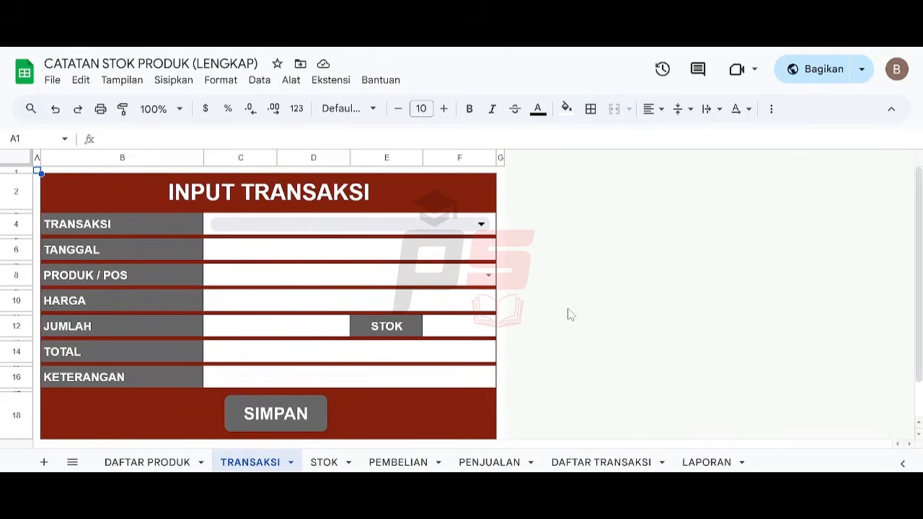
left_click(389, 462)
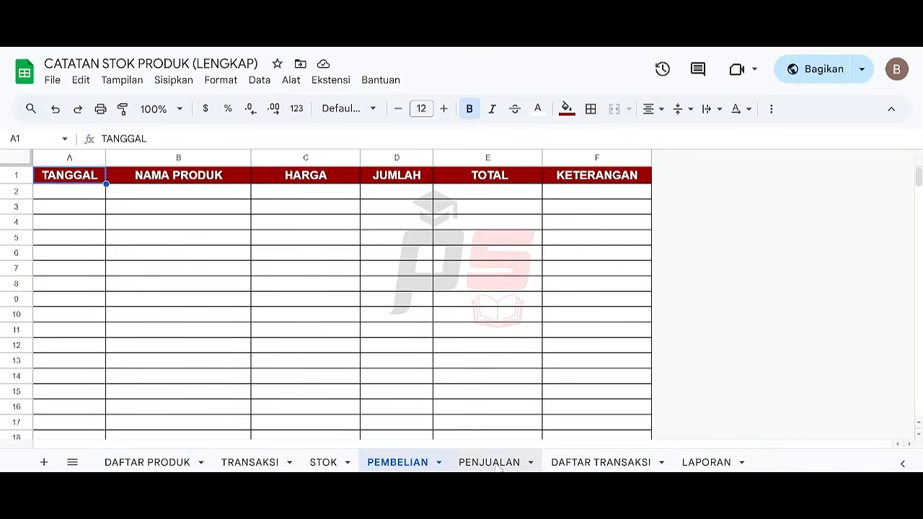
left_click(498, 463)
left_click(577, 464)
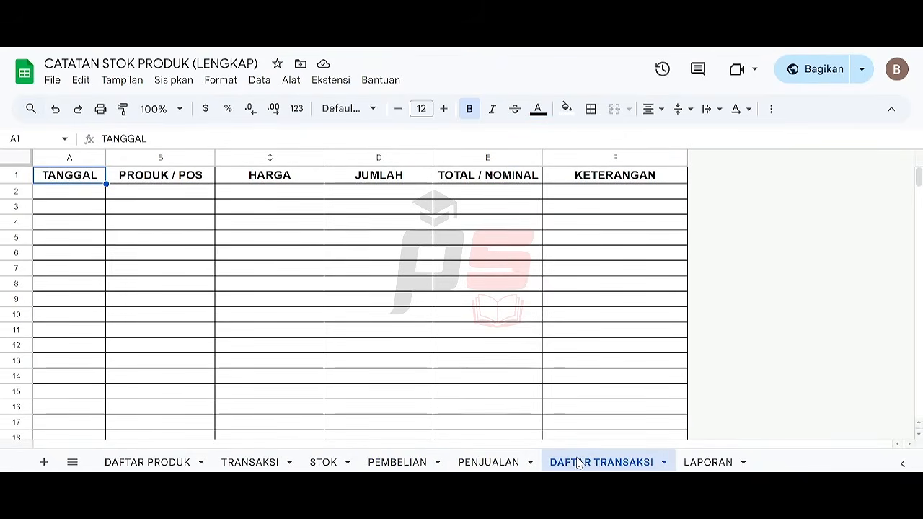
left_click(406, 467)
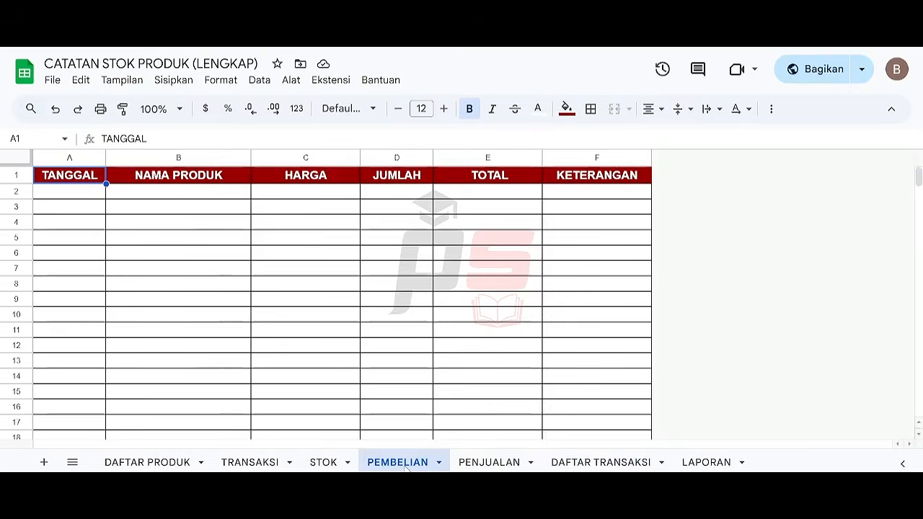
left_click(494, 466)
left_click(417, 467)
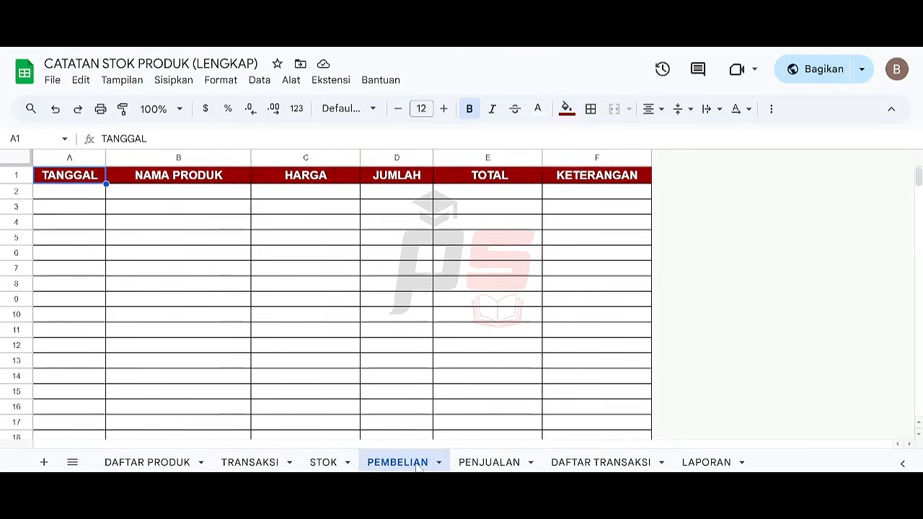
left_click(495, 467)
left_click(592, 466)
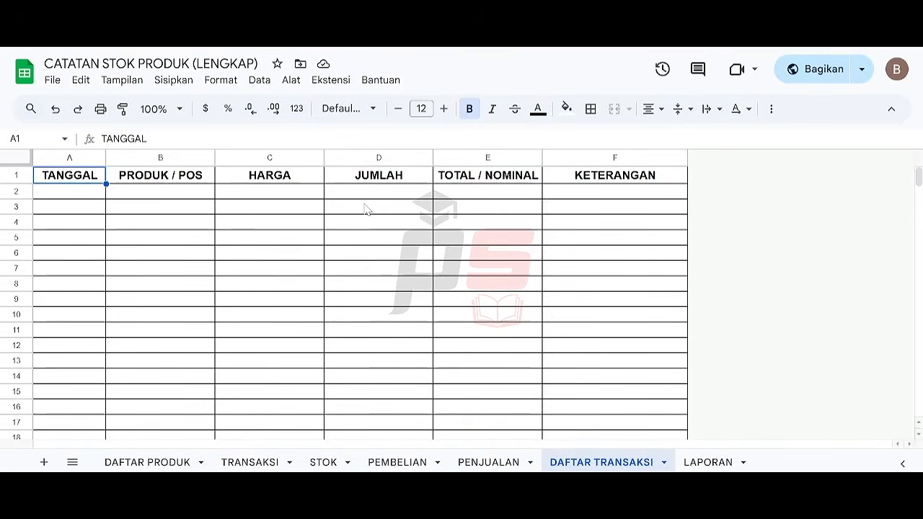
left_click(408, 465)
left_click(494, 466)
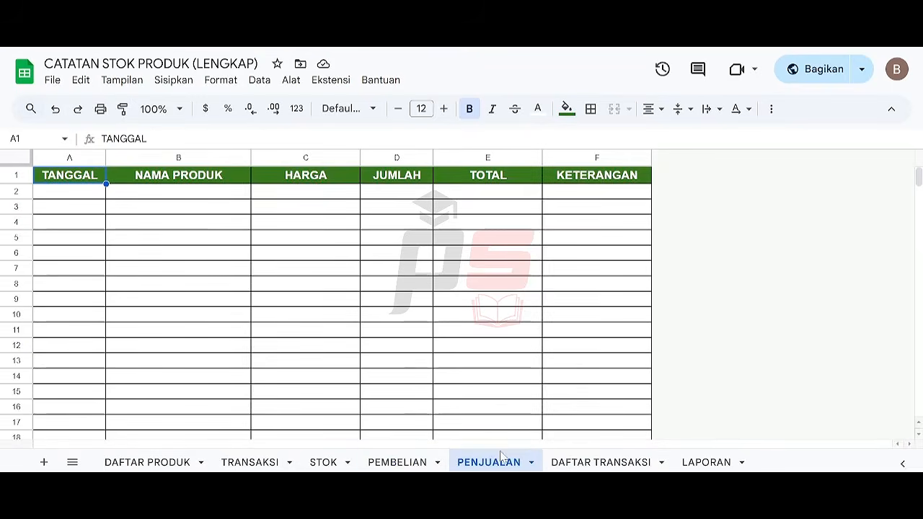
Step: In the TRANSAKSI input form, set the transaction type to Lain-Lain and the TANGGAL to 12 February 2025
left_click(249, 464)
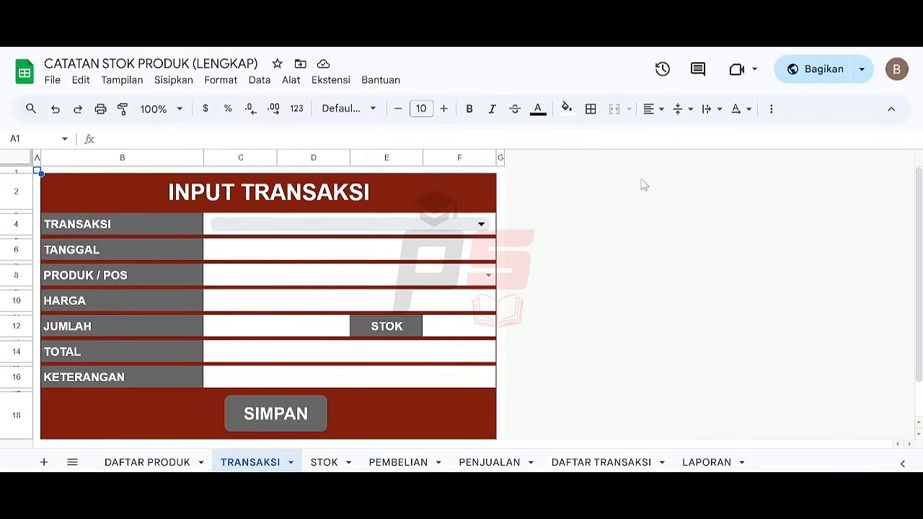
left_click(481, 225)
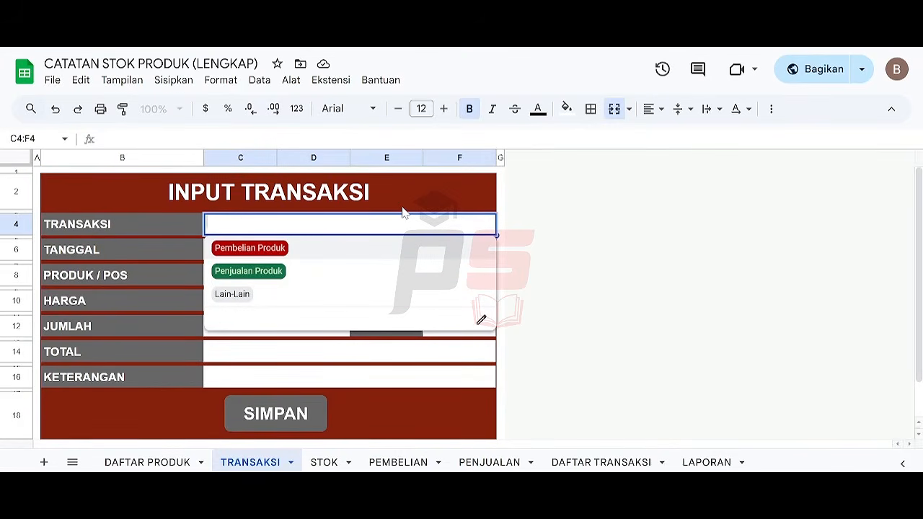
left_click(340, 303)
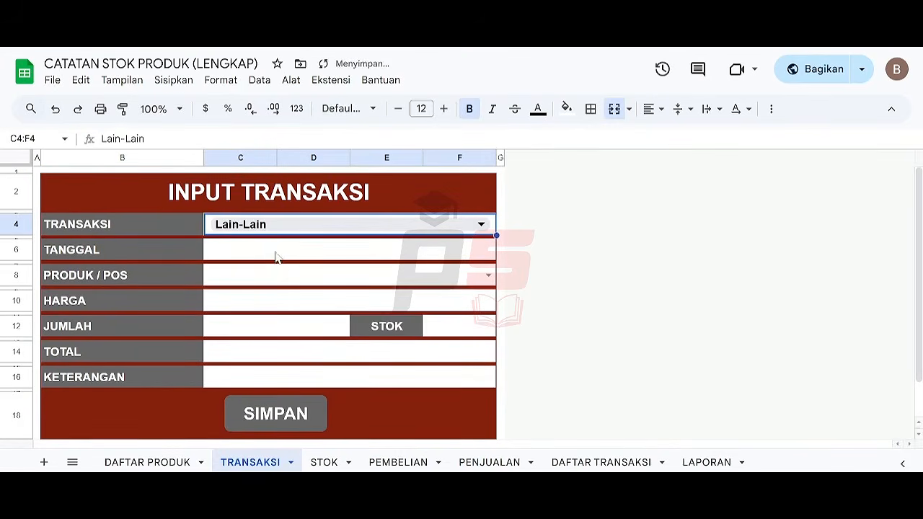
left_click(279, 257)
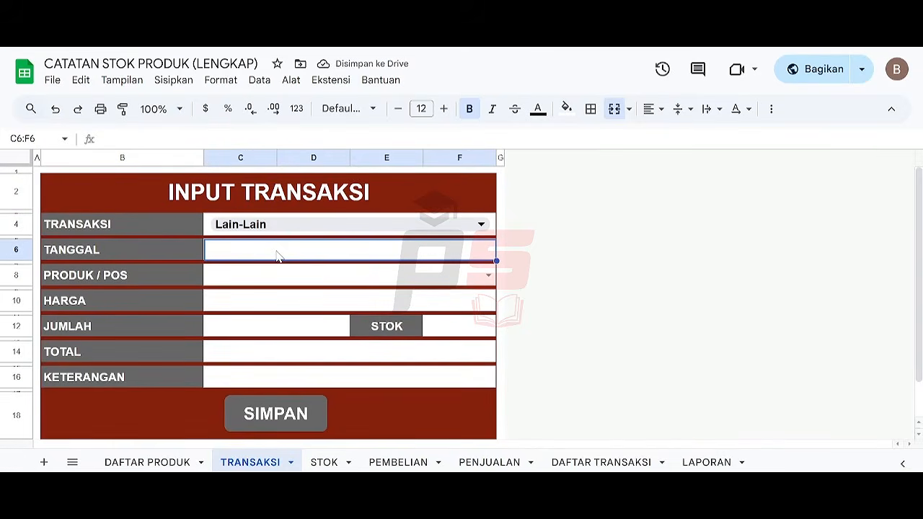
double_click(280, 257)
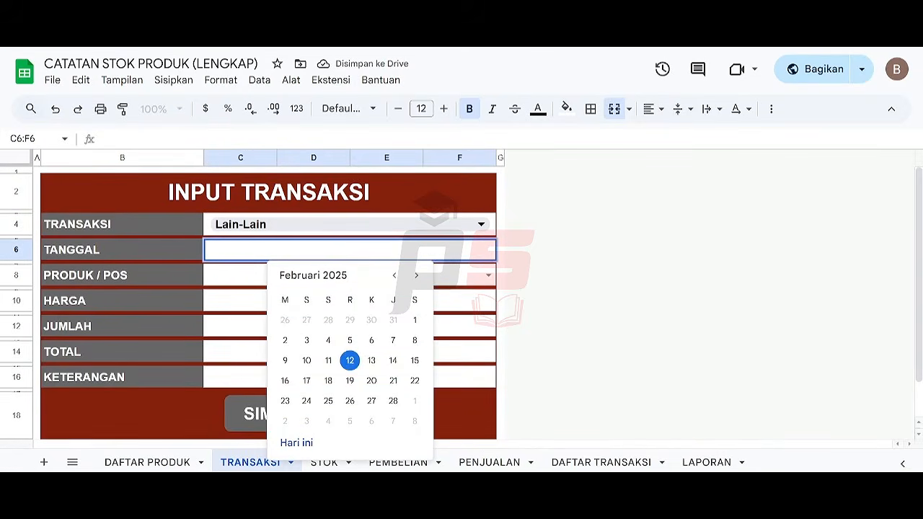
left_click(349, 362)
left_click(272, 282)
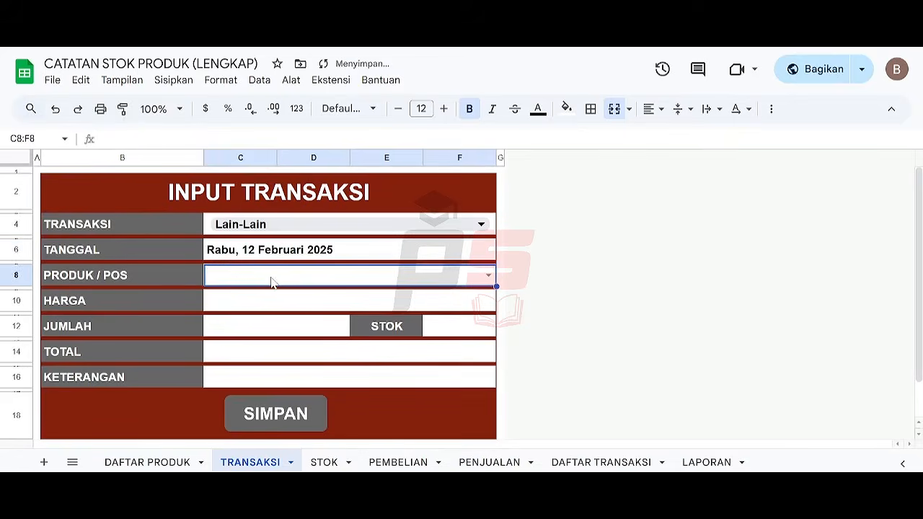
left_click(488, 275)
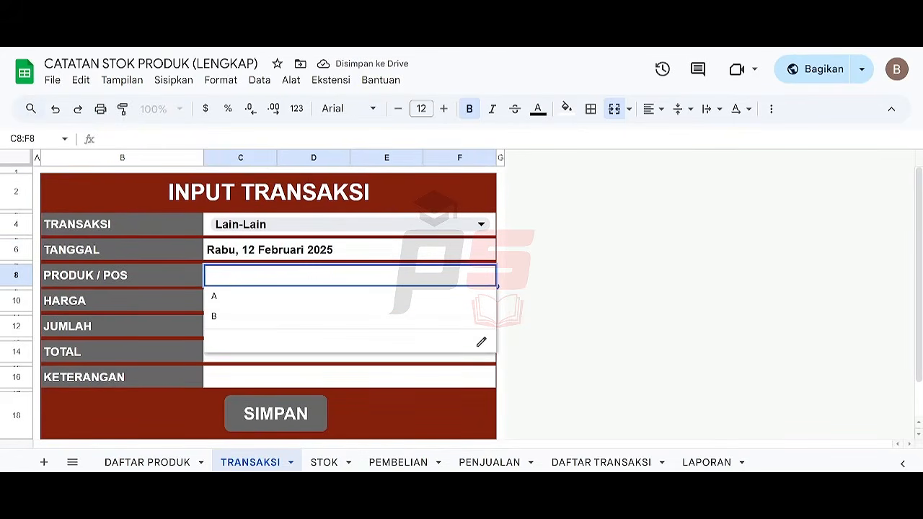
left_click(437, 251)
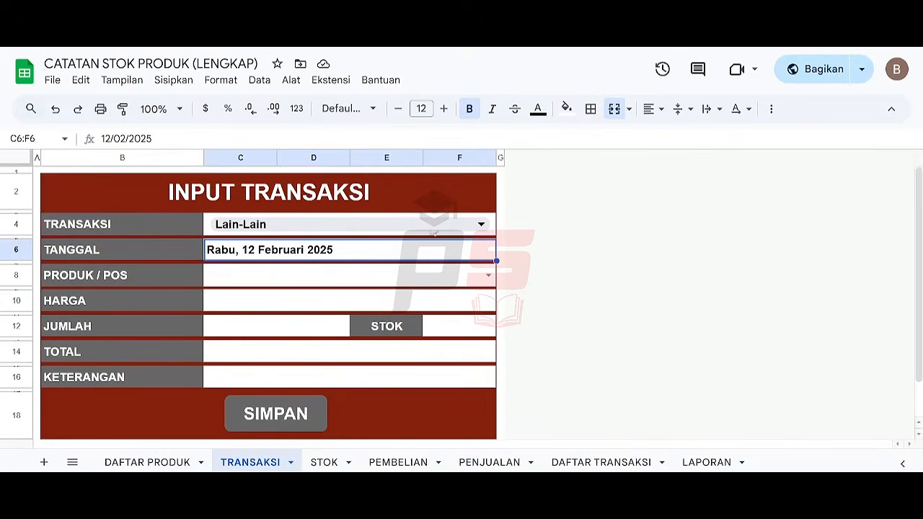
left_click(345, 279)
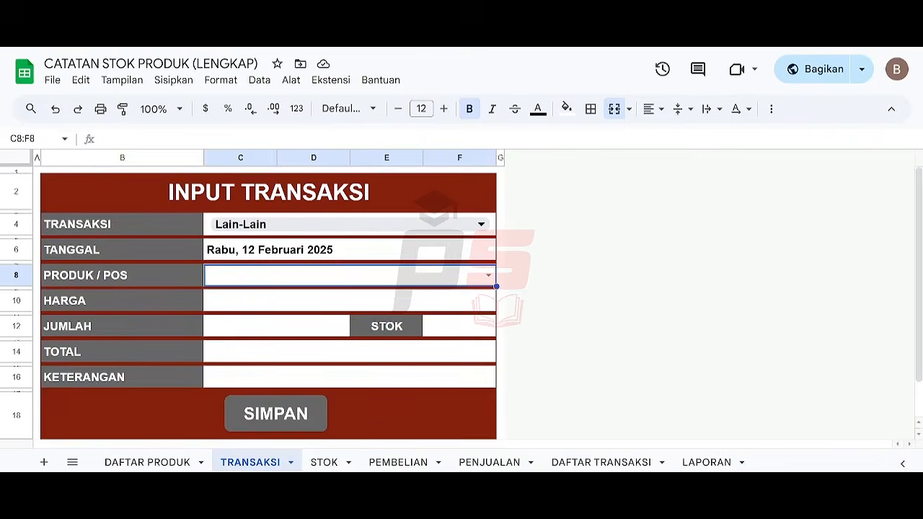
type("MASUK")
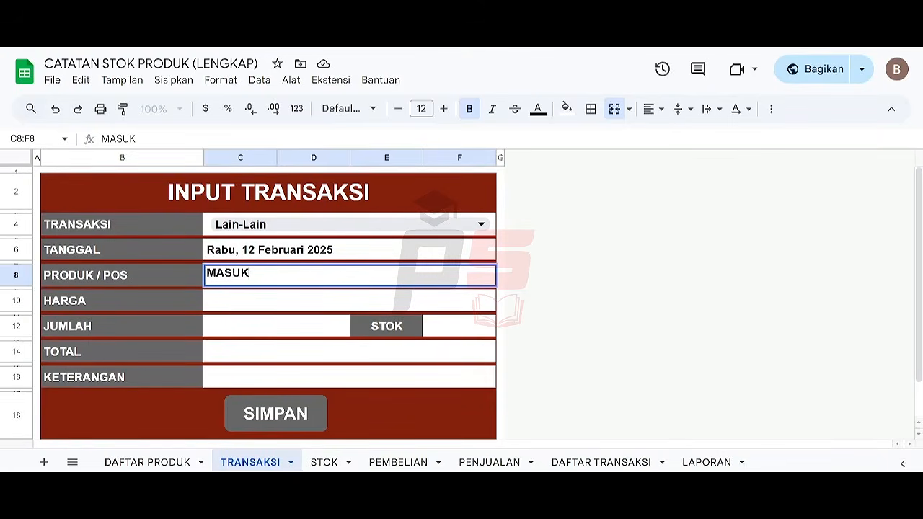
key("BackSpace")
key("BackSpace")
key("BackSpace")
type("KELUA")
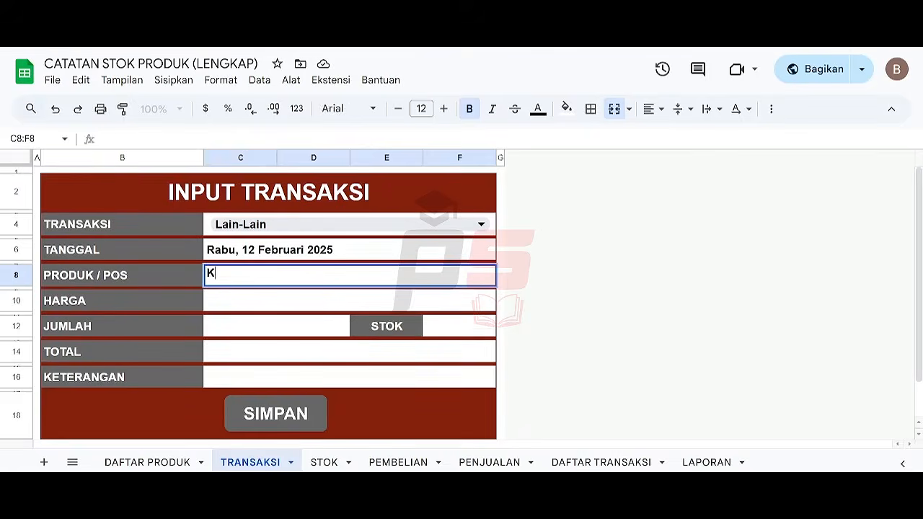
type("R")
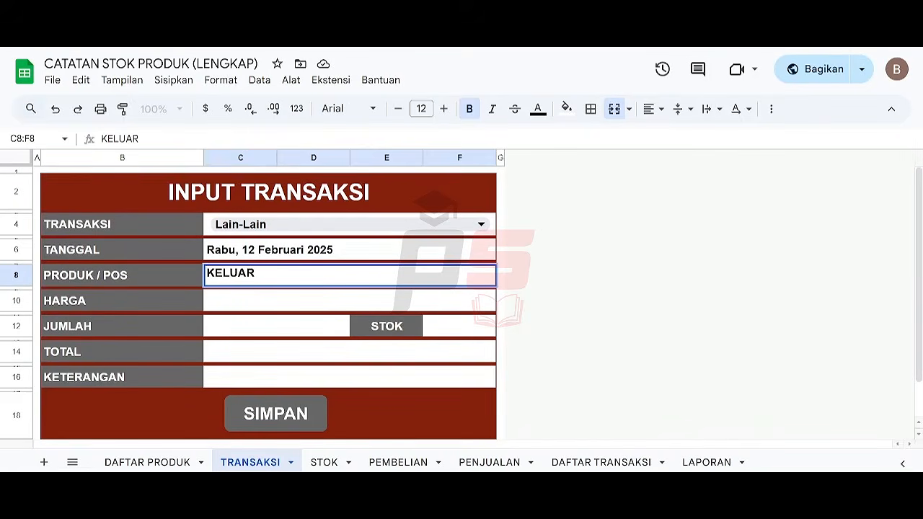
key("BackSpace")
key("BackSpace")
key("BackSpace")
key("BackSpace")
key("BackSpace")
key("BackSpace")
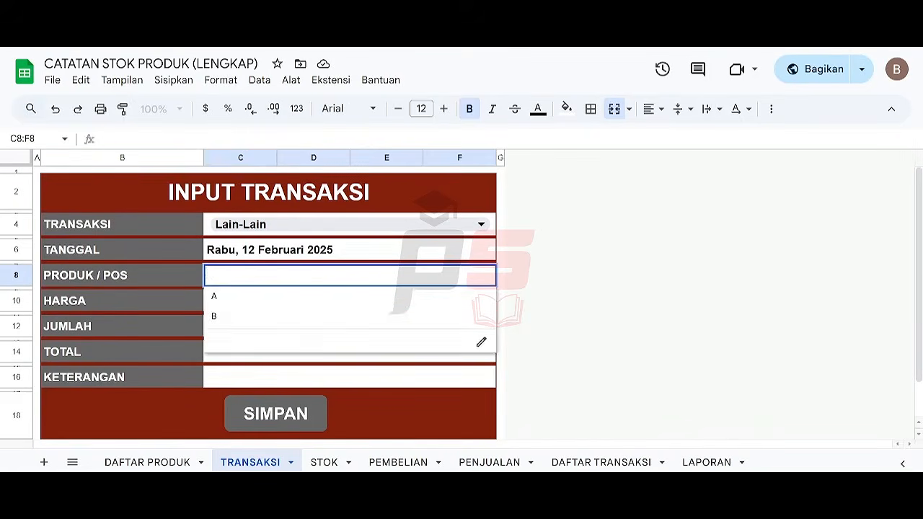
Step: Enter MASUK as the PRODUK / POS of the Lain-Lain transaction
type("MASUK")
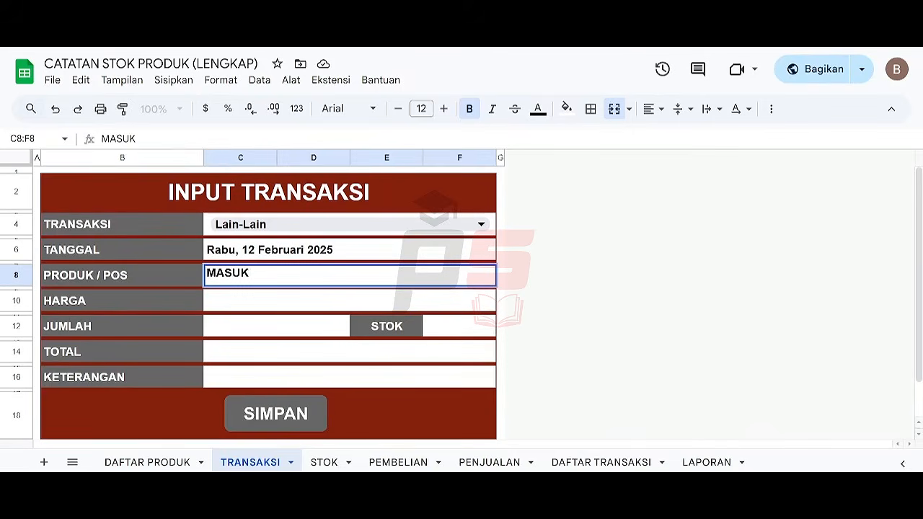
key("Return")
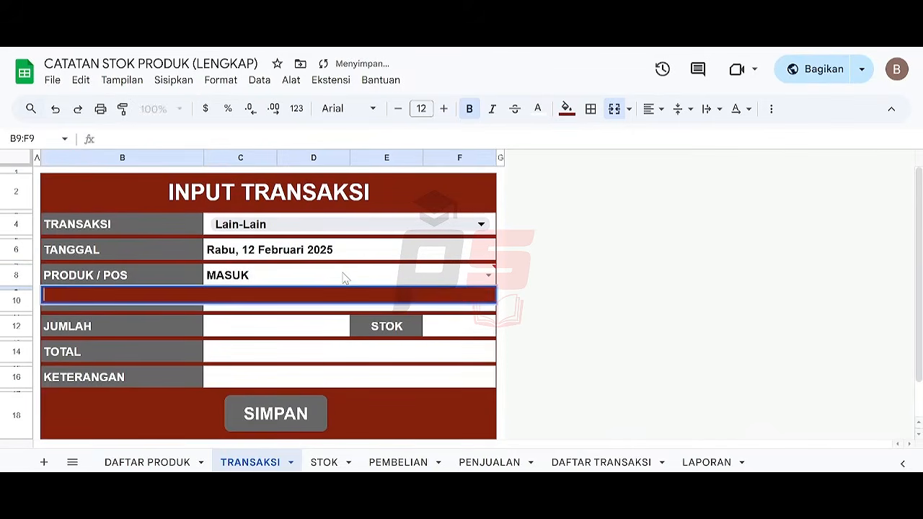
key("Down")
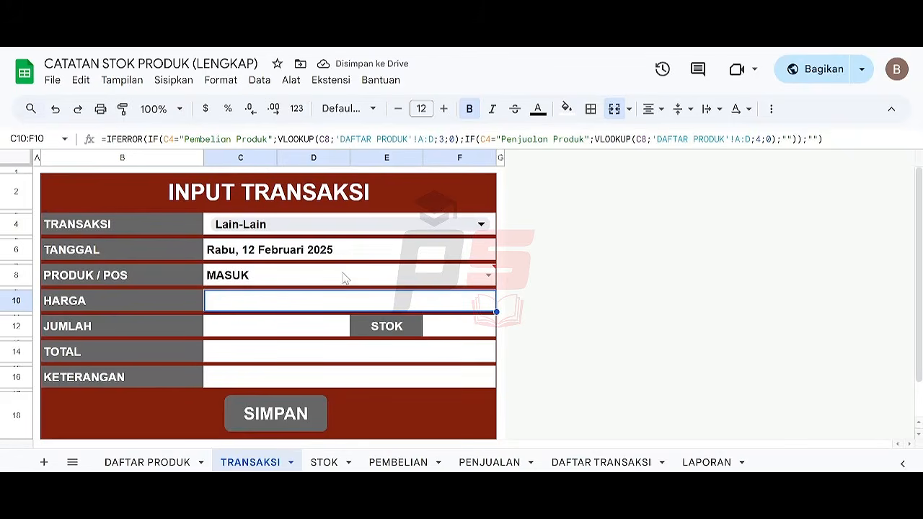
mouse_move(354, 275)
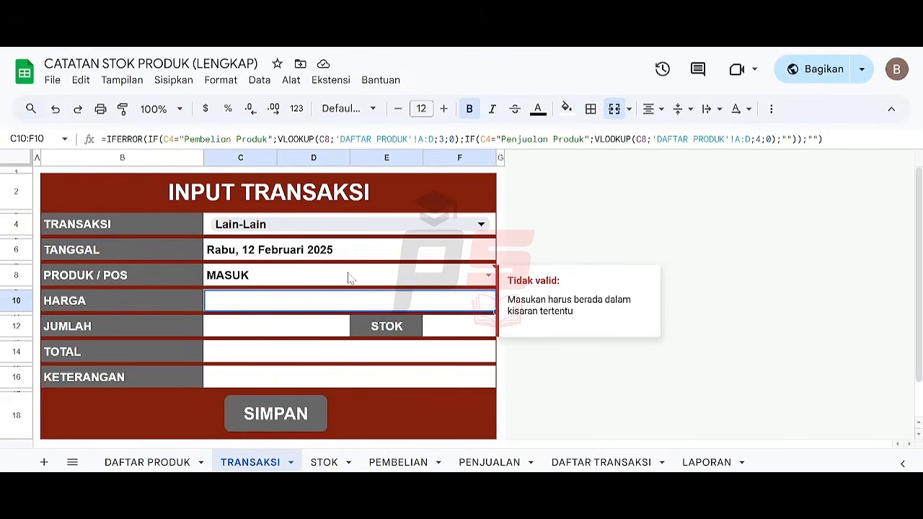
Step: Set the TOTAL of the Lain-Lain transaction to 250.000
left_click(255, 354)
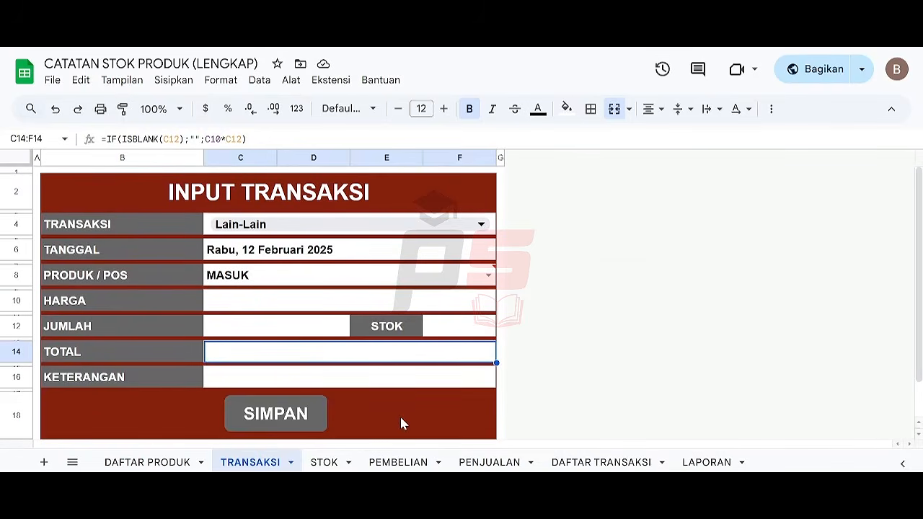
type("2")
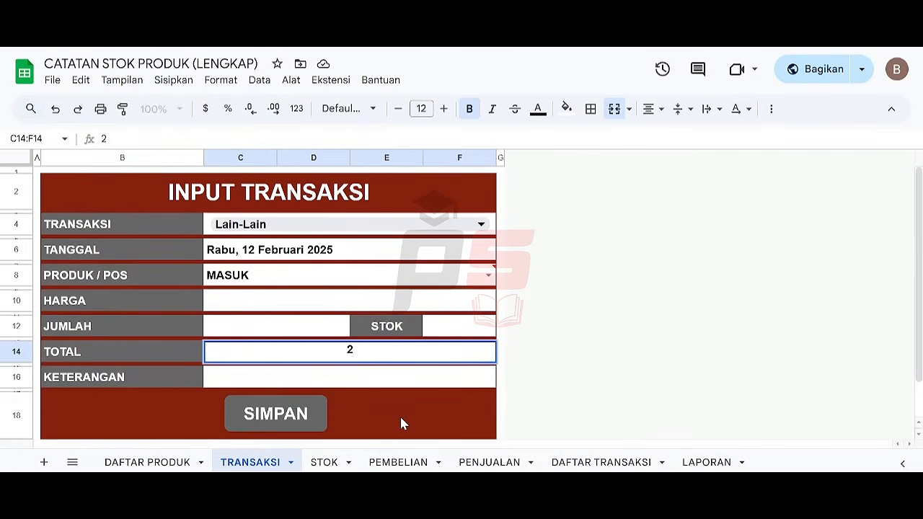
type("50.0000")
key("Return")
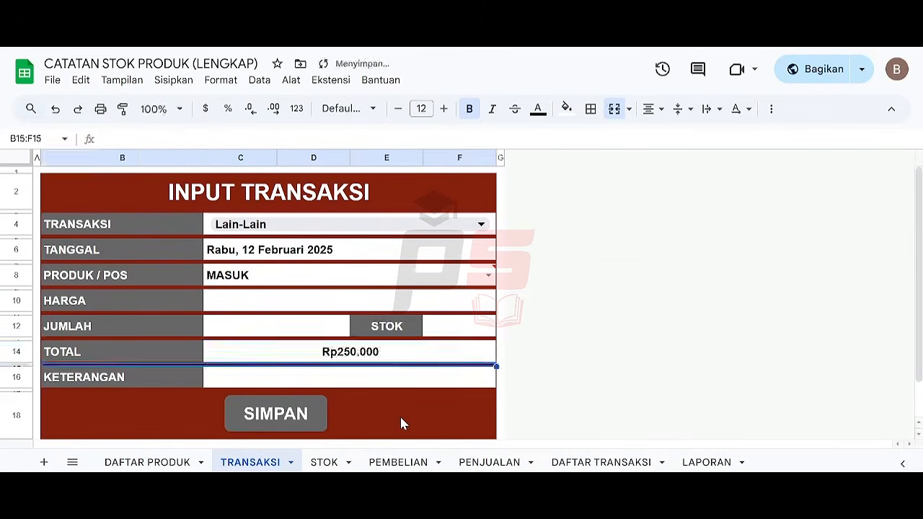
Step: Enter Modal awal as the KETERANGAN of the Lain-Lain transaction and save the entry
key("Return")
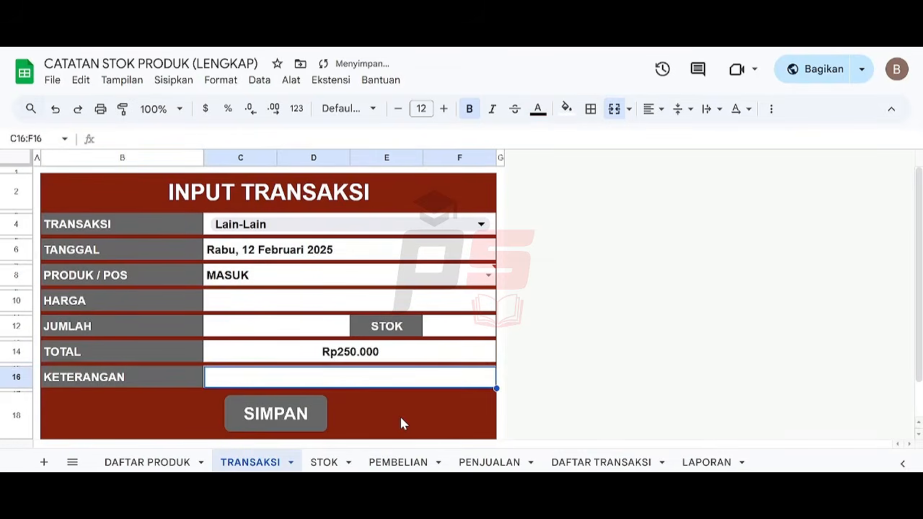
type("Mo")
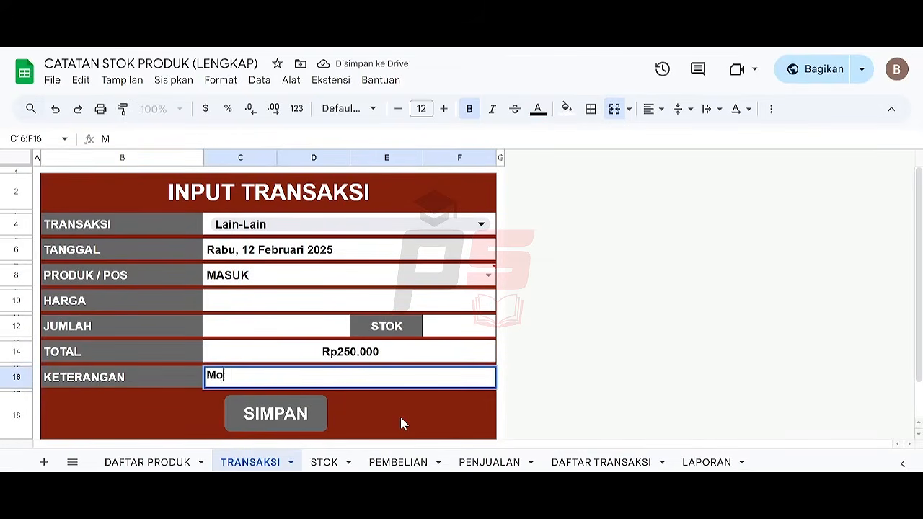
type("dal awal")
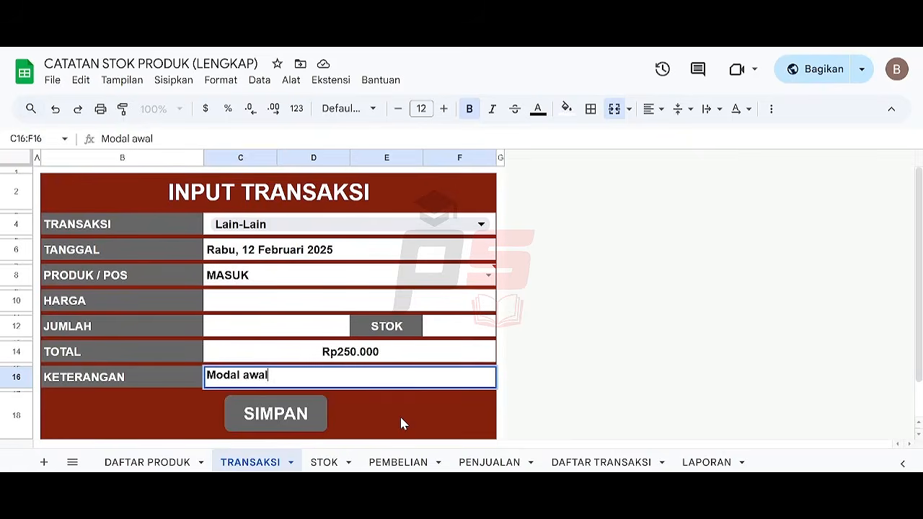
left_click(401, 424)
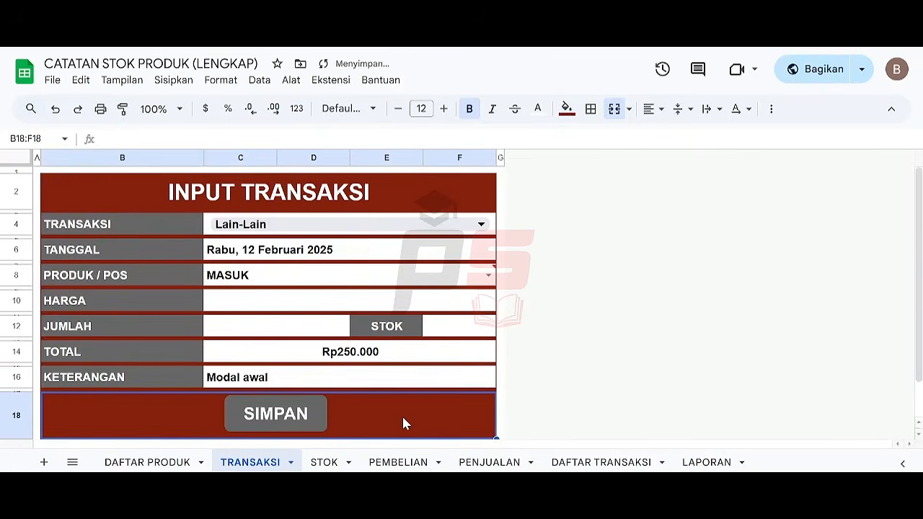
left_click(294, 417)
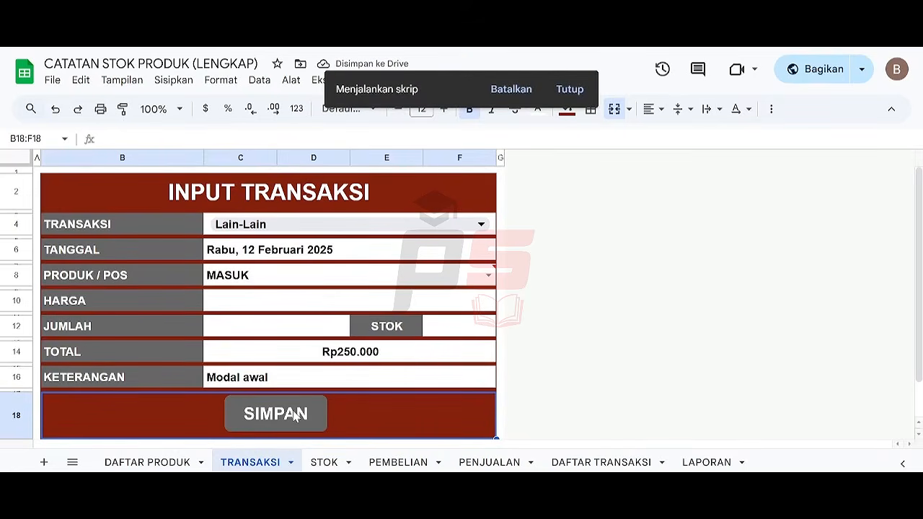
Step: Check how the saved Lain-Lain entry is recorded in the DAFTAR TRANSAKSI, PEMBELIAN and LAPORAN sheets
left_click(624, 464)
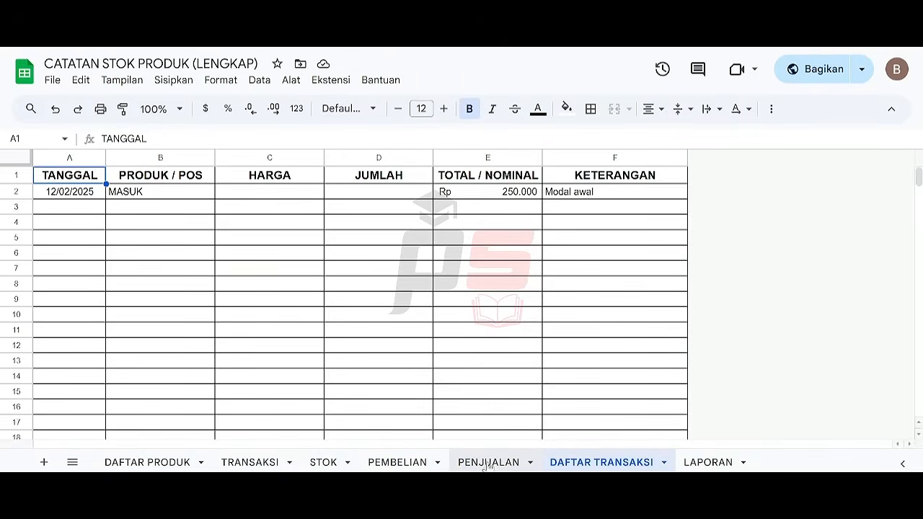
left_click(412, 465)
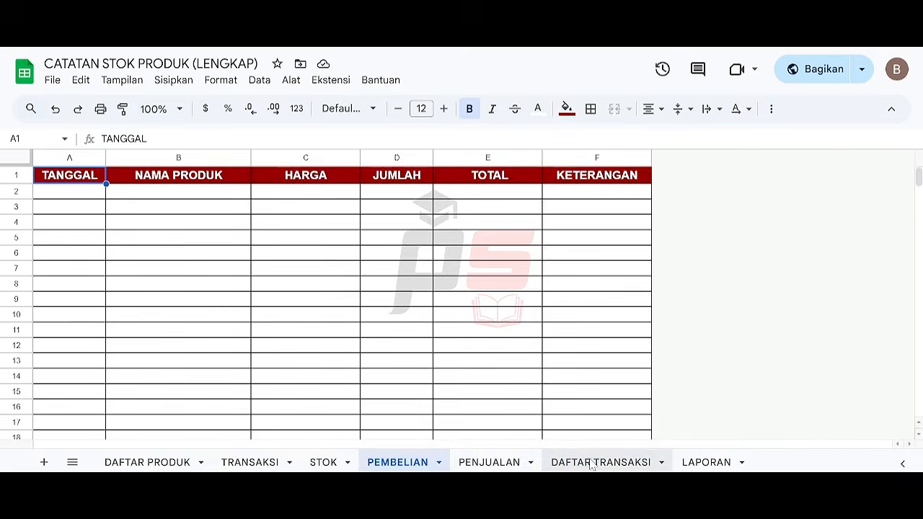
left_click(596, 462)
left_click(703, 463)
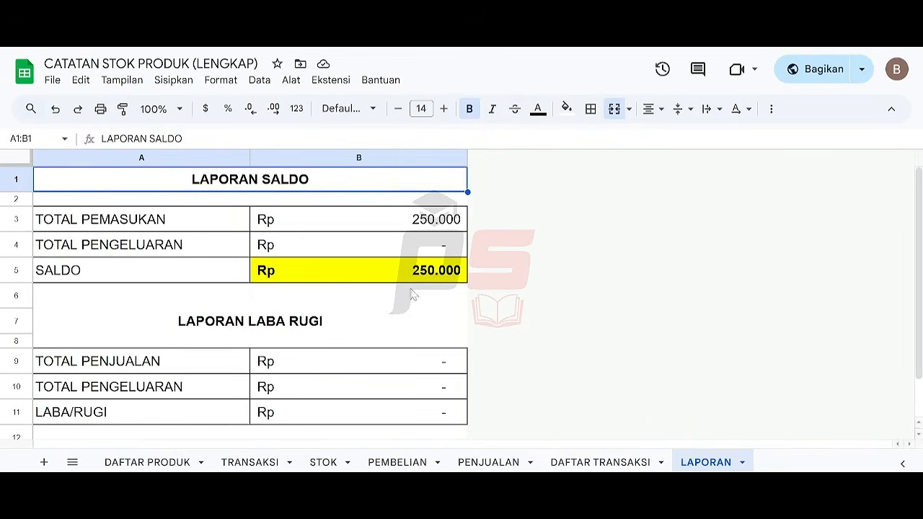
Step: In the TRANSAKSI form, start a Pembelian Produk transaction dated 12 February 2025 for product A
left_click(266, 460)
left_click(482, 224)
left_click(435, 261)
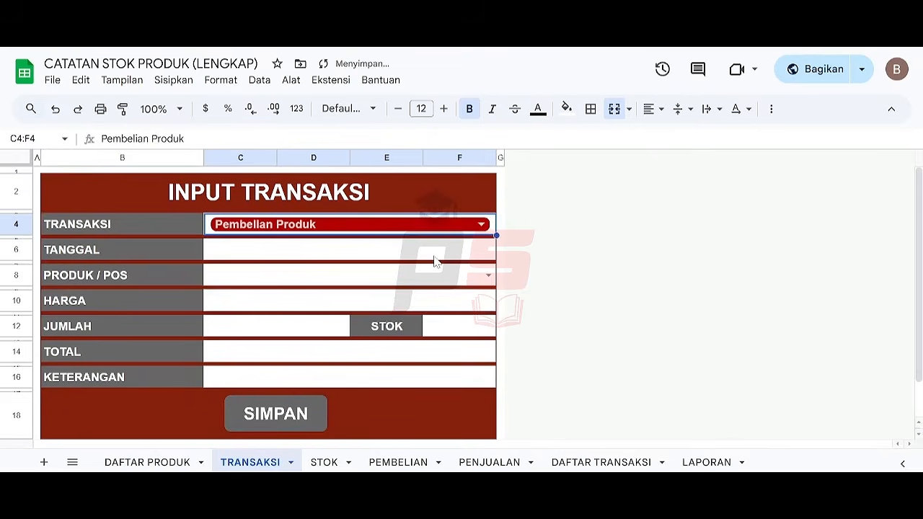
double_click(367, 254)
left_click(349, 361)
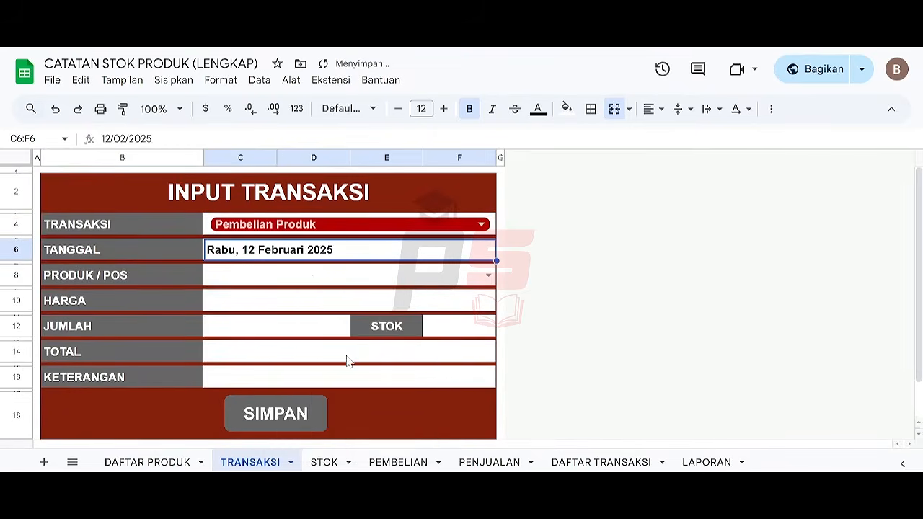
left_click(316, 279)
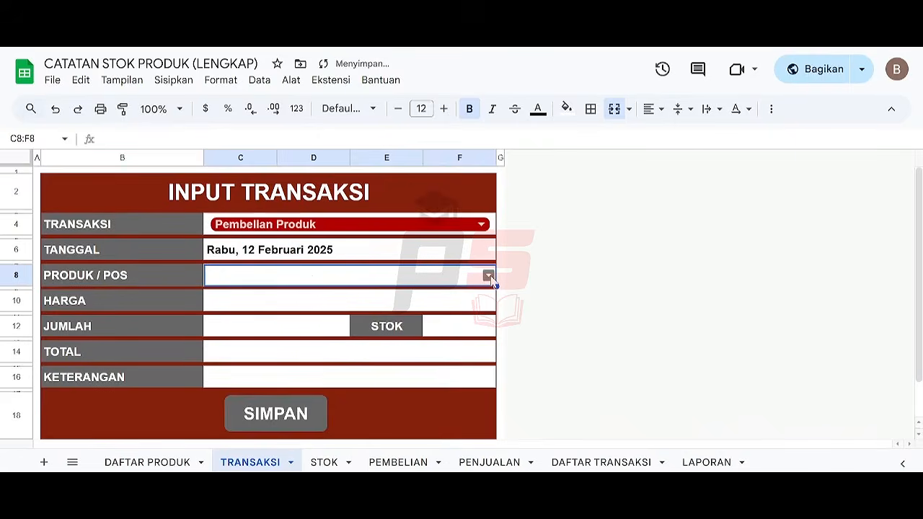
left_click(488, 277)
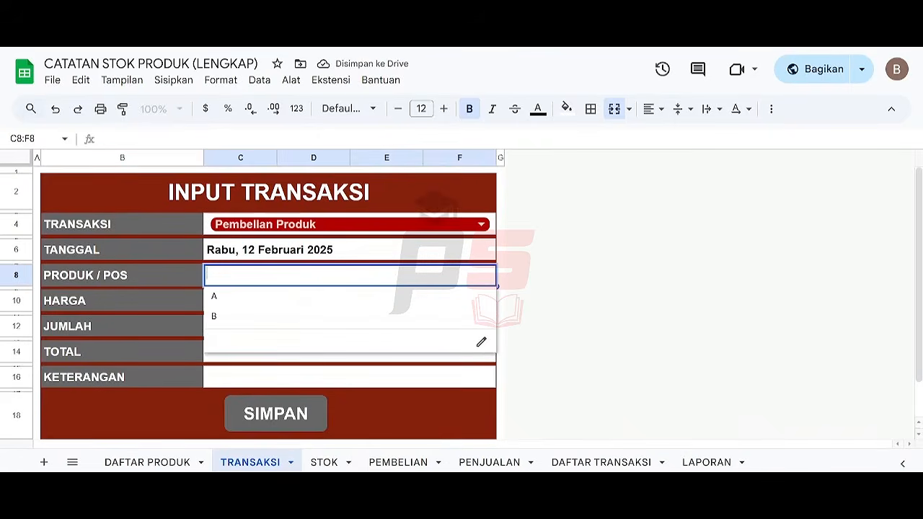
left_click(317, 298)
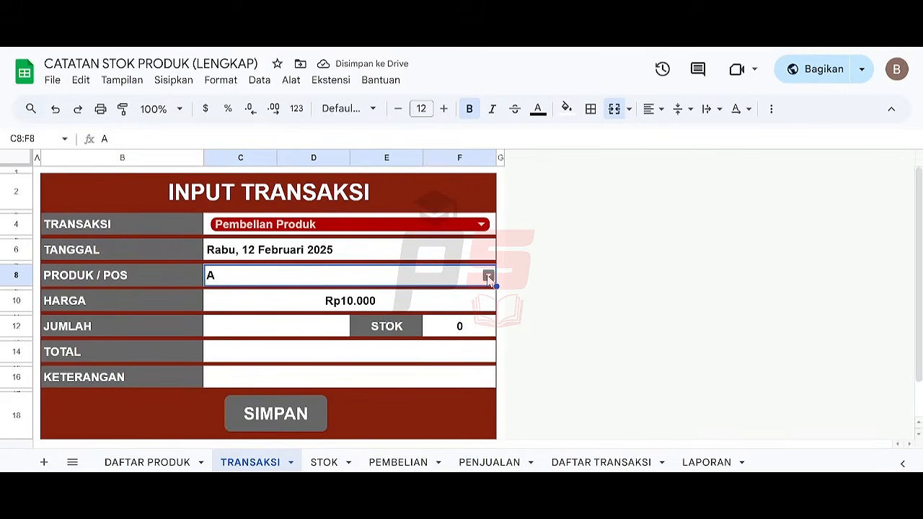
Step: Switch the purchase's PRODUK / POS to B and back to A to compare how HARGA and STOK fill in
left_click(488, 276)
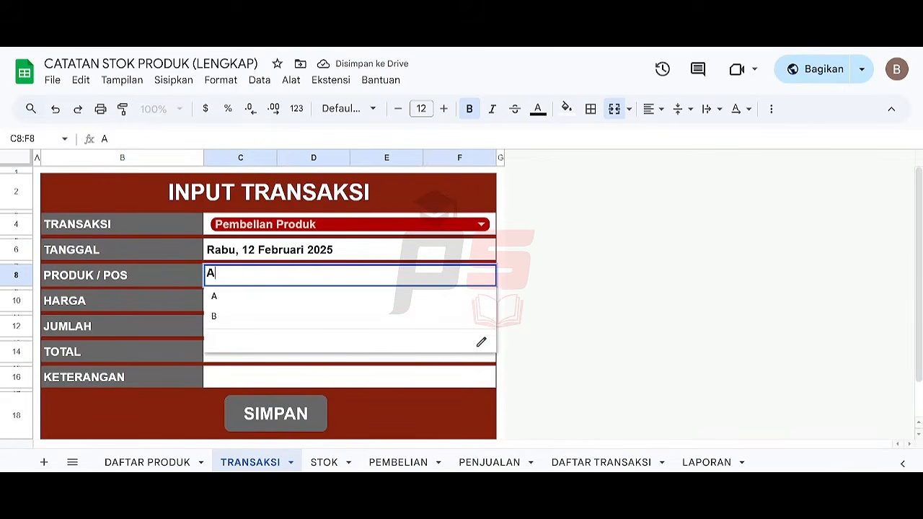
left_click(408, 318)
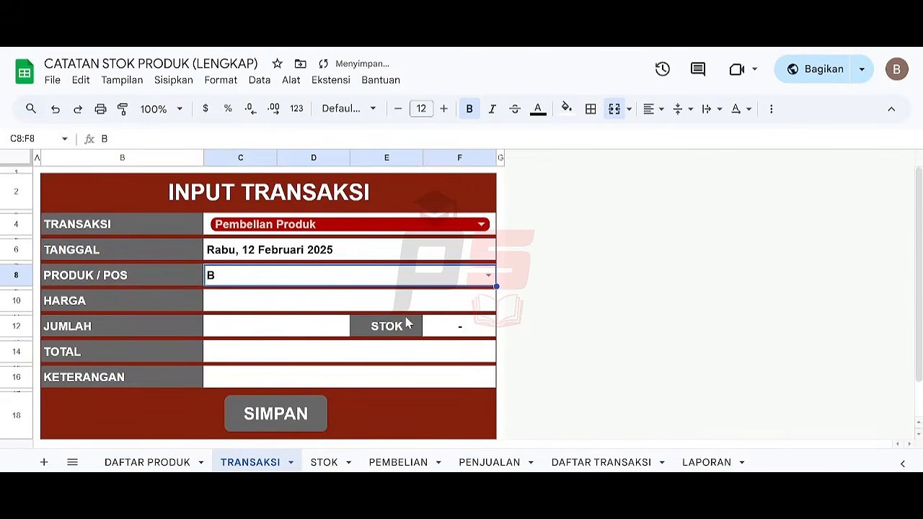
left_click(488, 277)
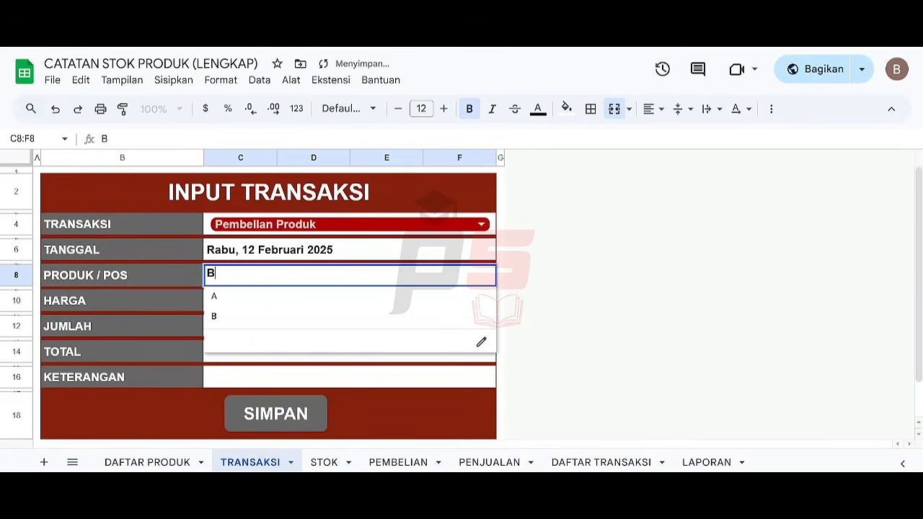
left_click(452, 297)
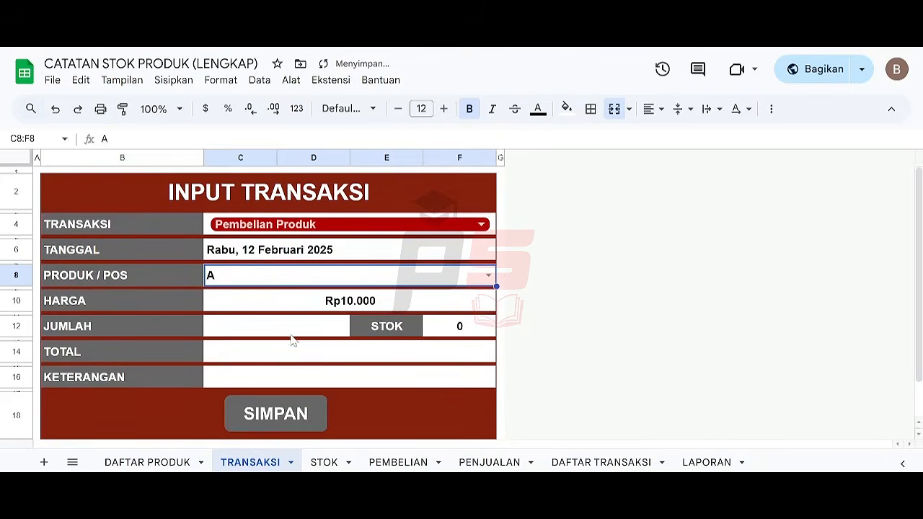
Step: Set the JUMLAH of the product A purchase to 25
left_click(327, 333)
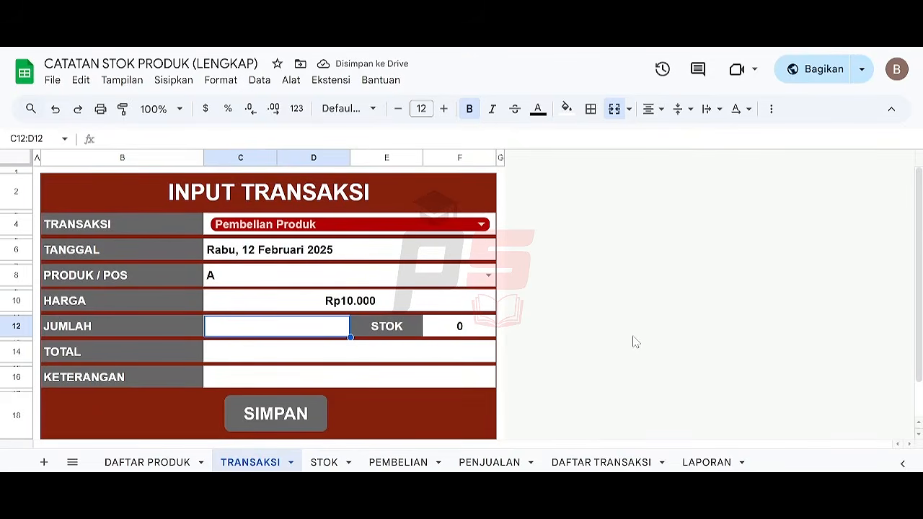
type("25")
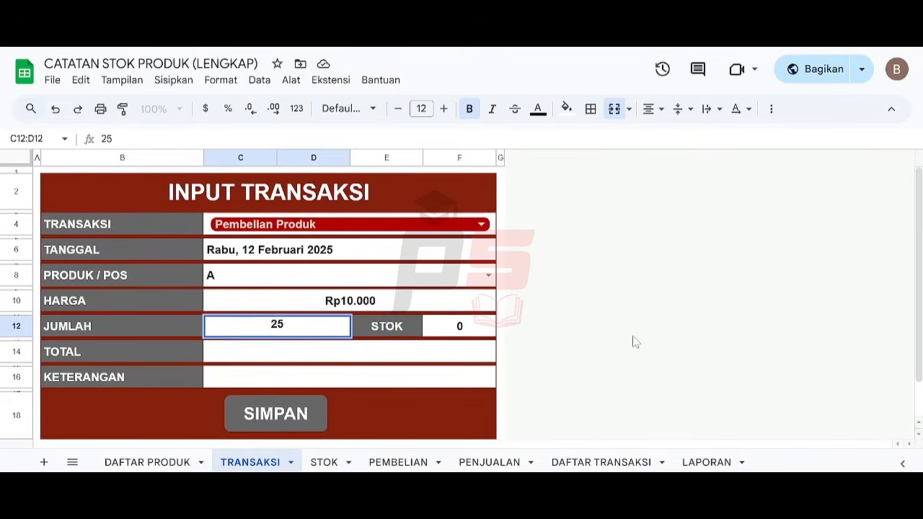
key("Return")
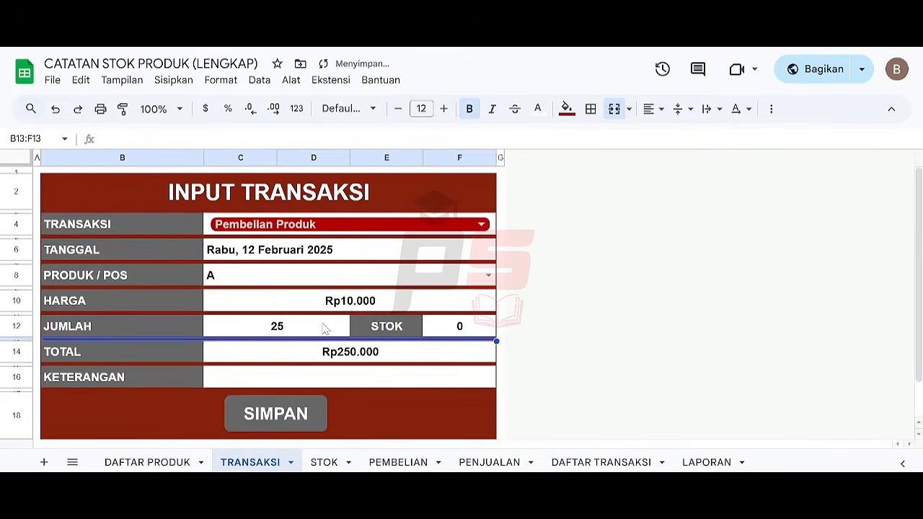
Step: Enter Pembelian produk as the KETERANGAN of the purchase and save the transaction
left_click(404, 379)
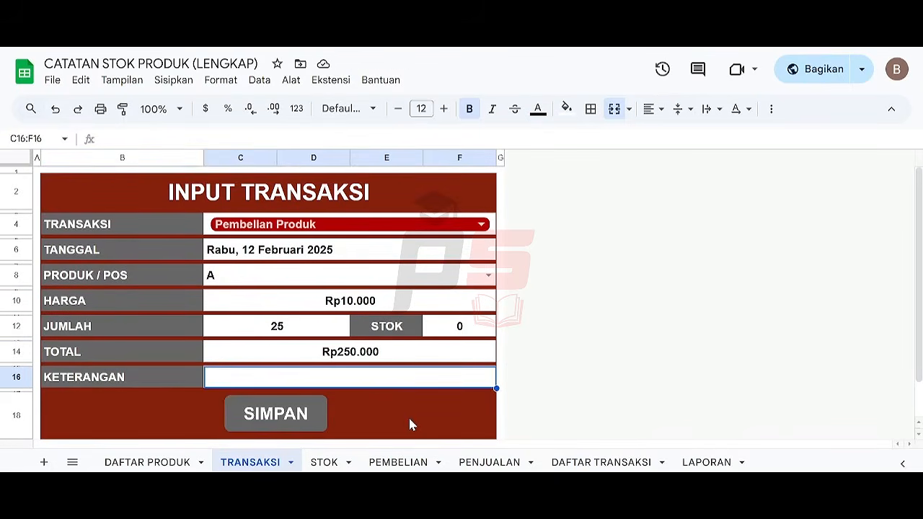
type("Pembelian produk")
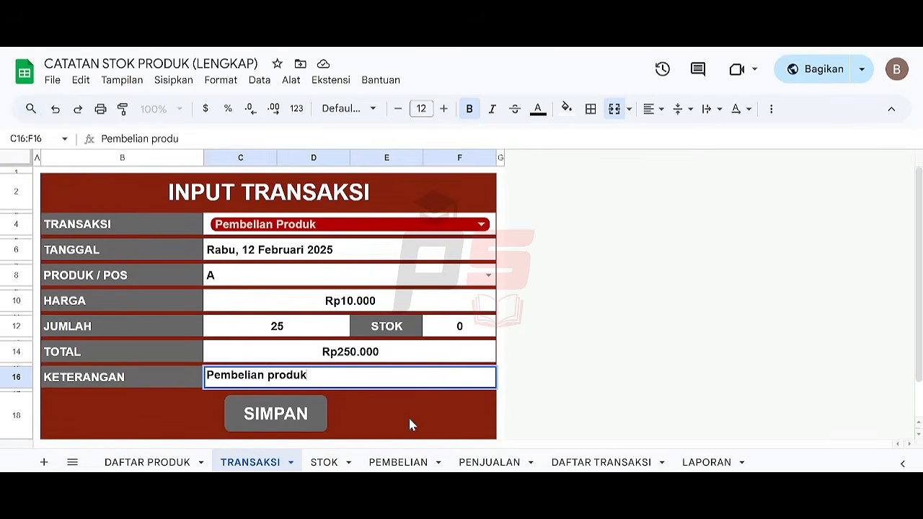
key("Return")
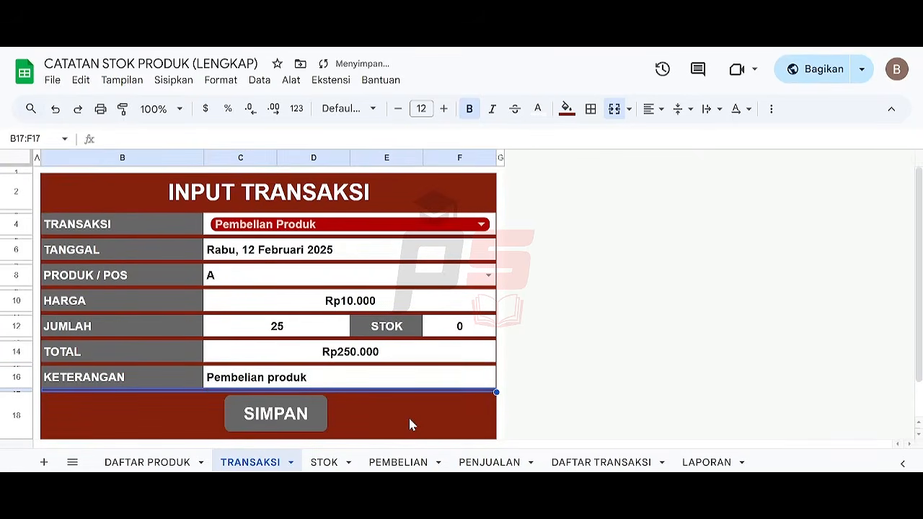
left_click(298, 422)
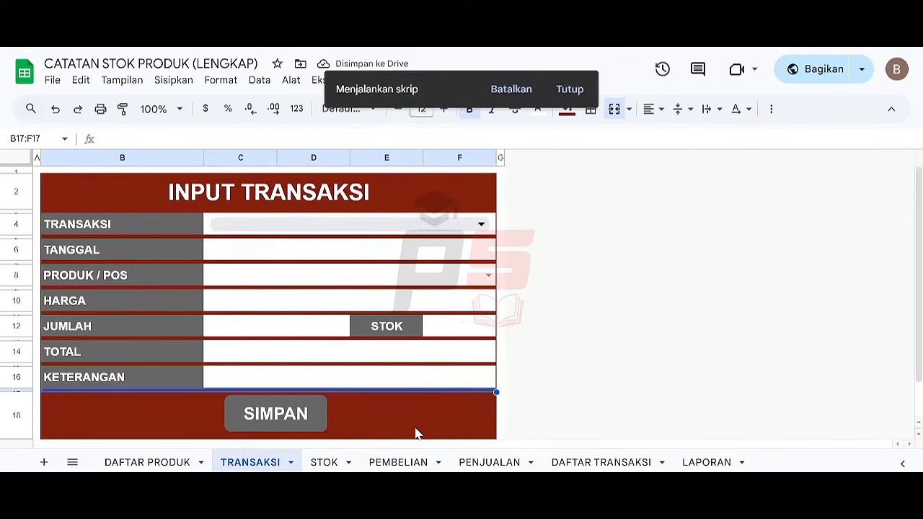
Step: Check the saved purchase of product A in the DAFTAR TRANSAKSI, PEMBELIAN and LAPORAN sheets
left_click(609, 462)
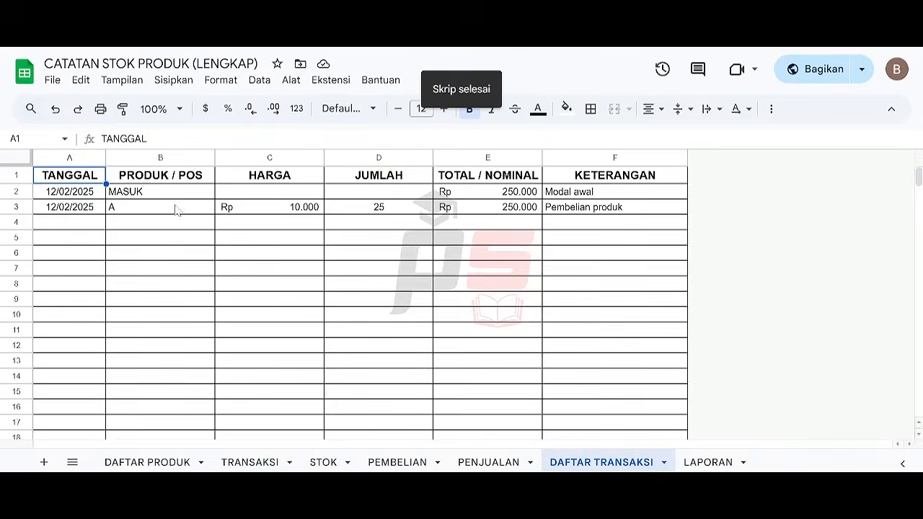
left_click(411, 463)
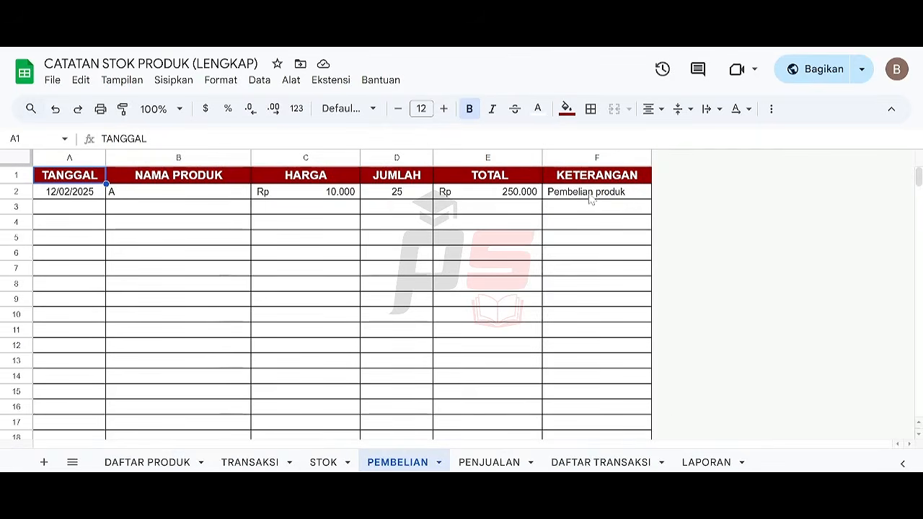
left_click(687, 462)
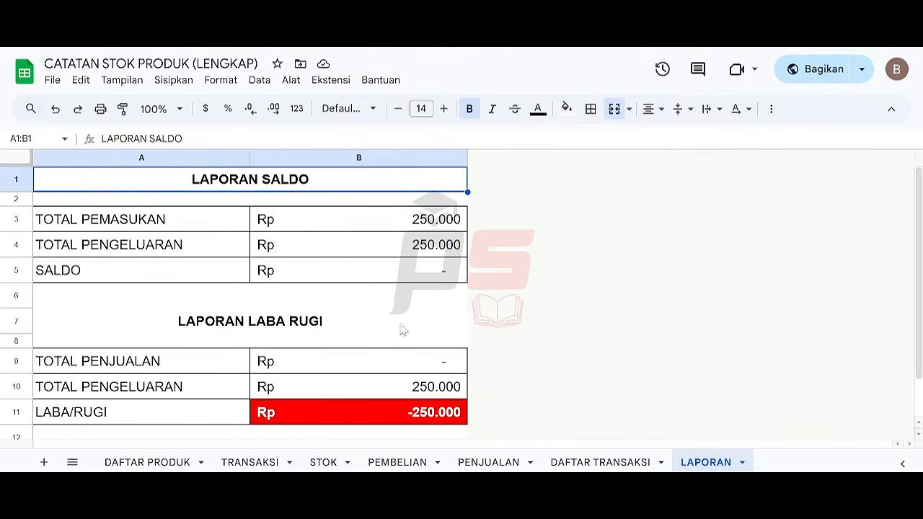
Step: In the TRANSAKSI form, start a Penjualan Produk transaction dated 12 February 2025 for product A
left_click(251, 462)
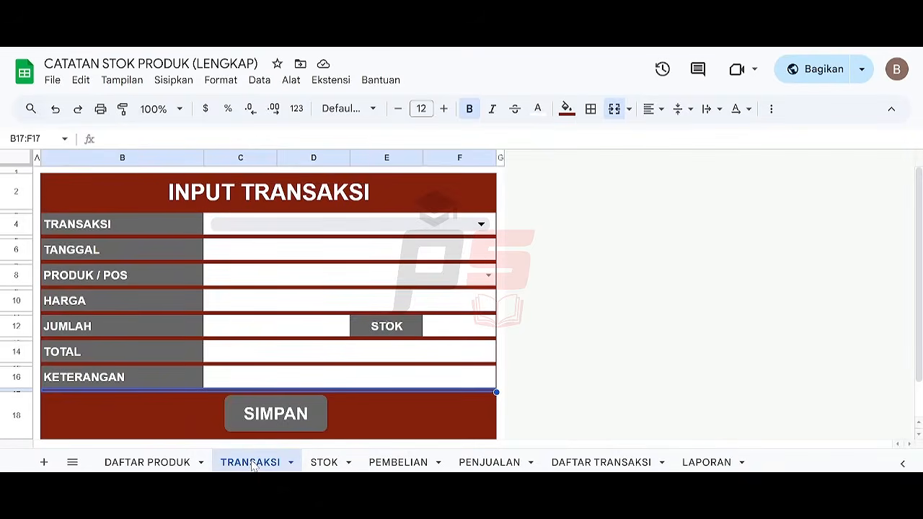
left_click(468, 227)
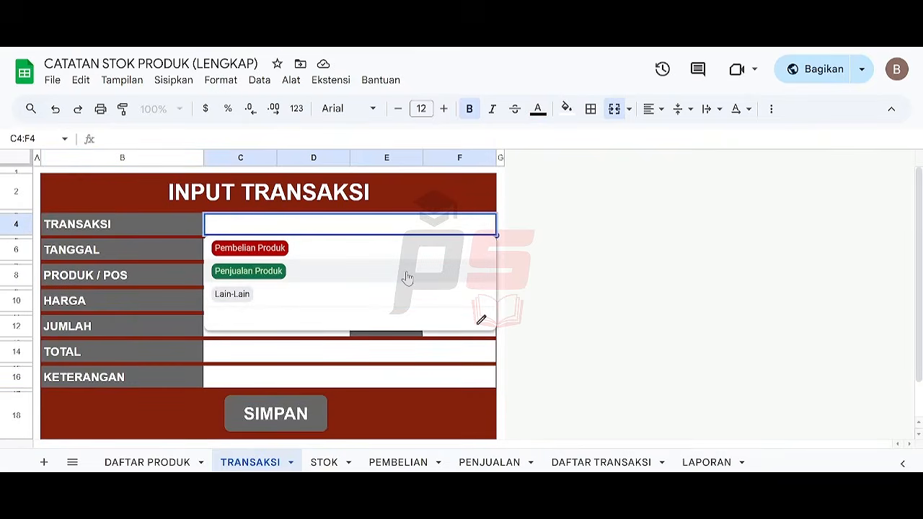
left_click(407, 275)
left_click(333, 251)
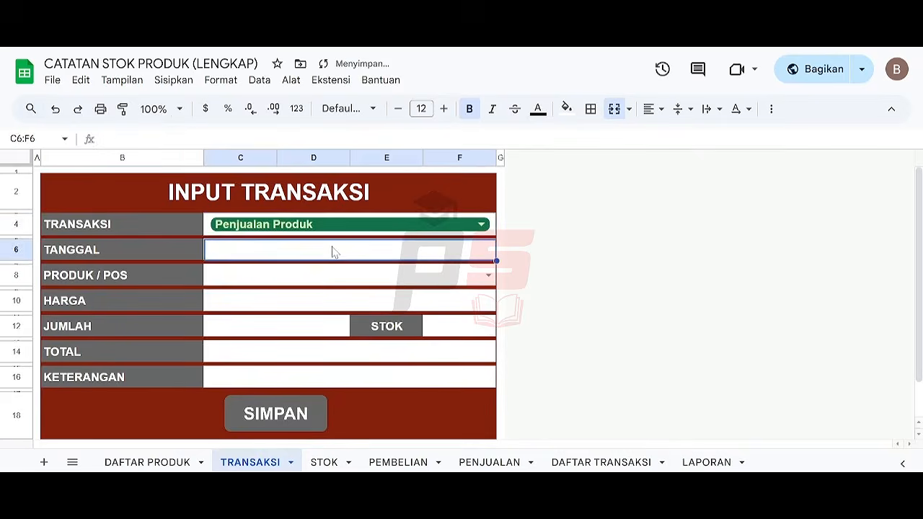
double_click(333, 251)
left_click(350, 357)
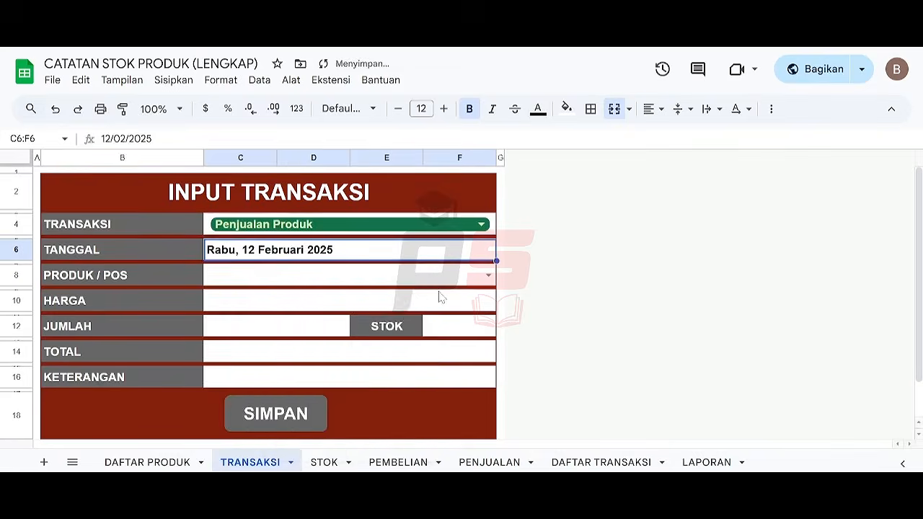
left_click(491, 277)
left_click(315, 297)
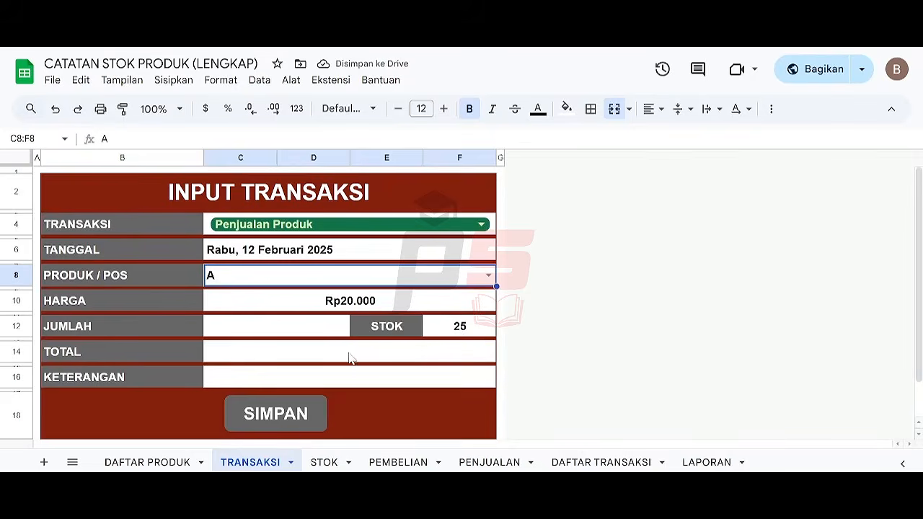
Step: Set the JUMLAH of the product A sale to 21
left_click(269, 326)
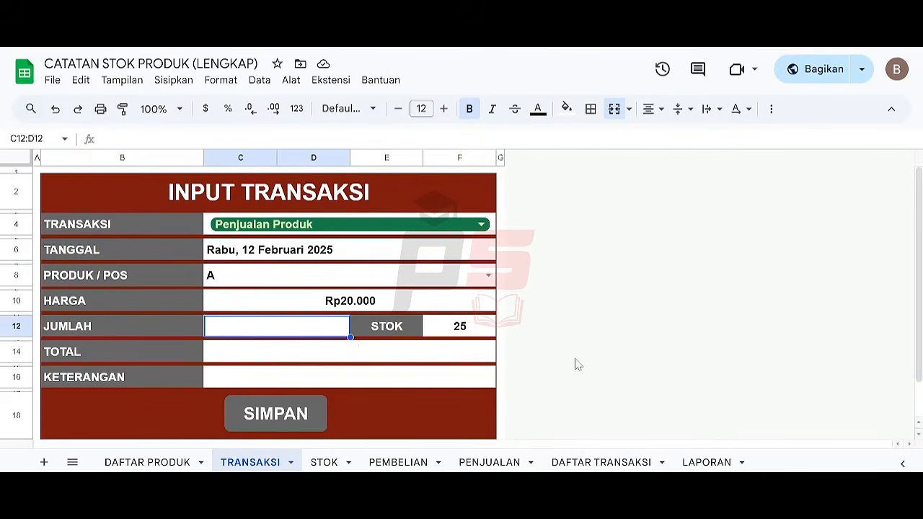
type("21")
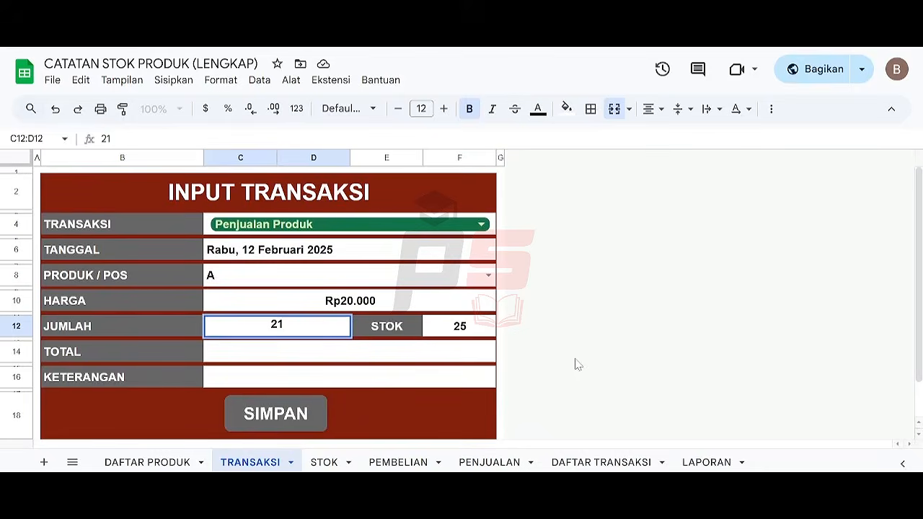
key("Return")
key("Down")
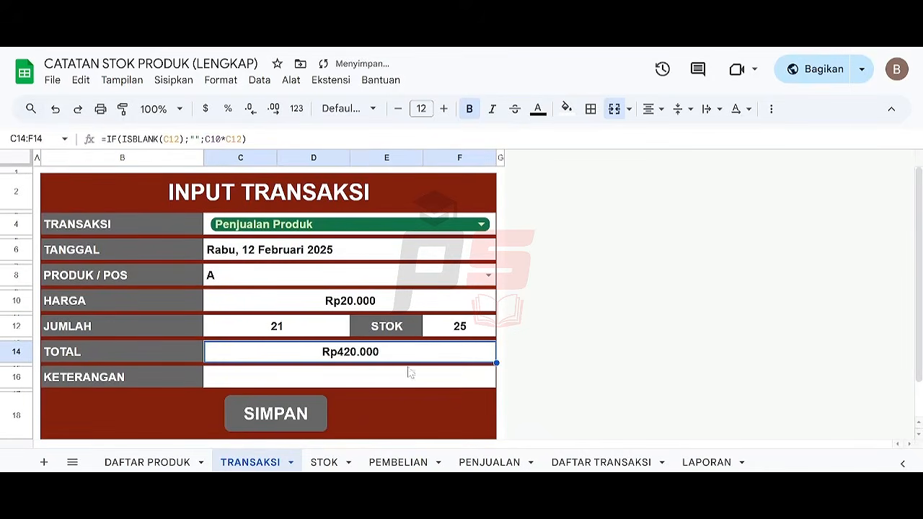
Step: Enter Penjualan produk as the KETERANGAN of the sale and save the transaction
left_click(400, 384)
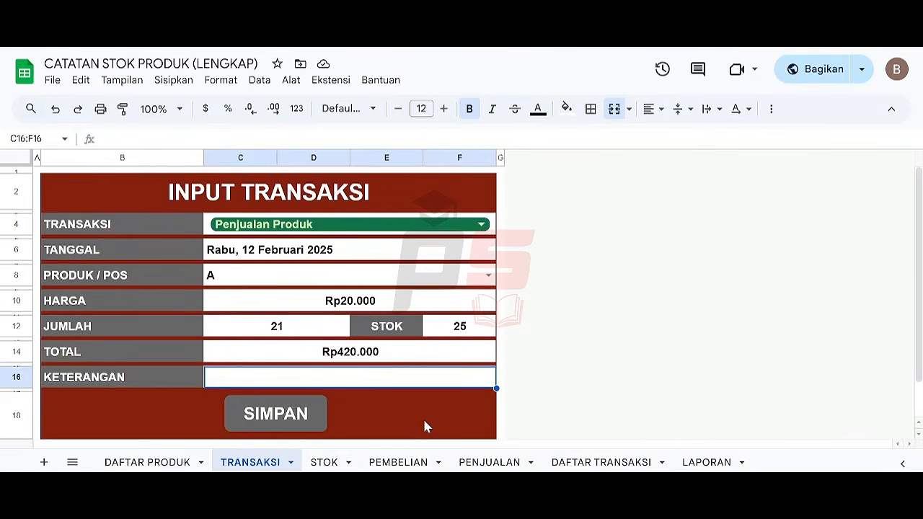
type("Penjual")
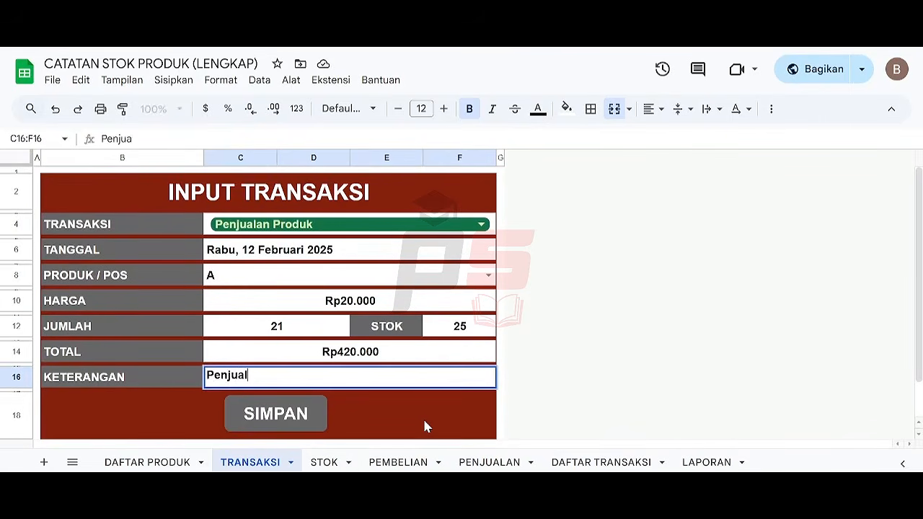
type("an produk")
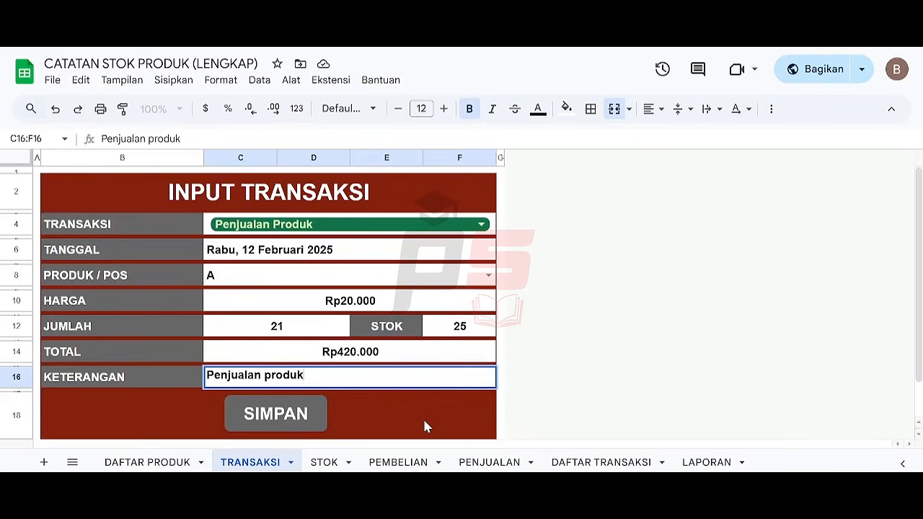
key("Return")
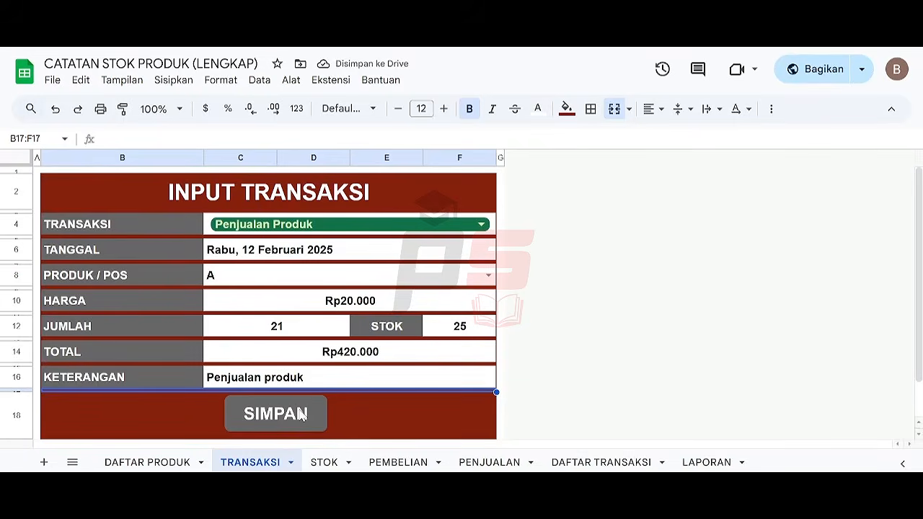
left_click(296, 417)
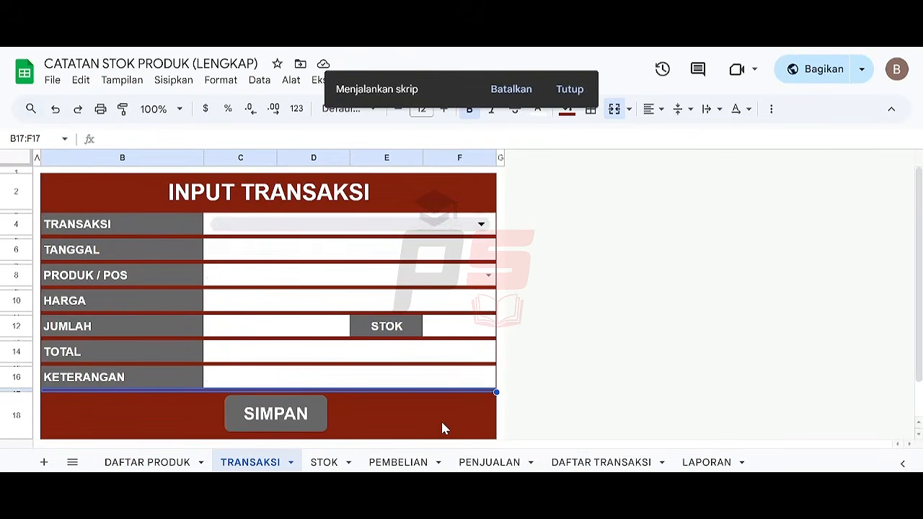
Step: Check the saved sale of product A in the DAFTAR TRANSAKSI, PENJUALAN and LAPORAN sheets
left_click(584, 462)
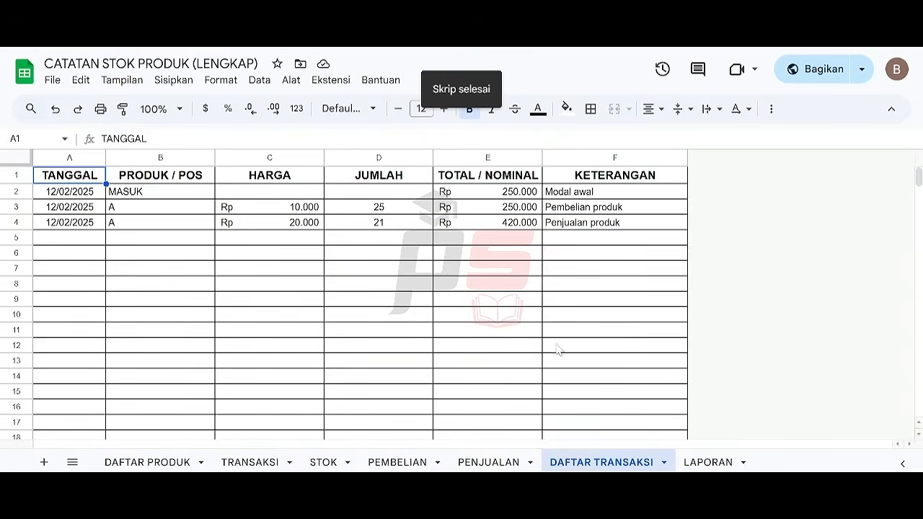
left_click(584, 225)
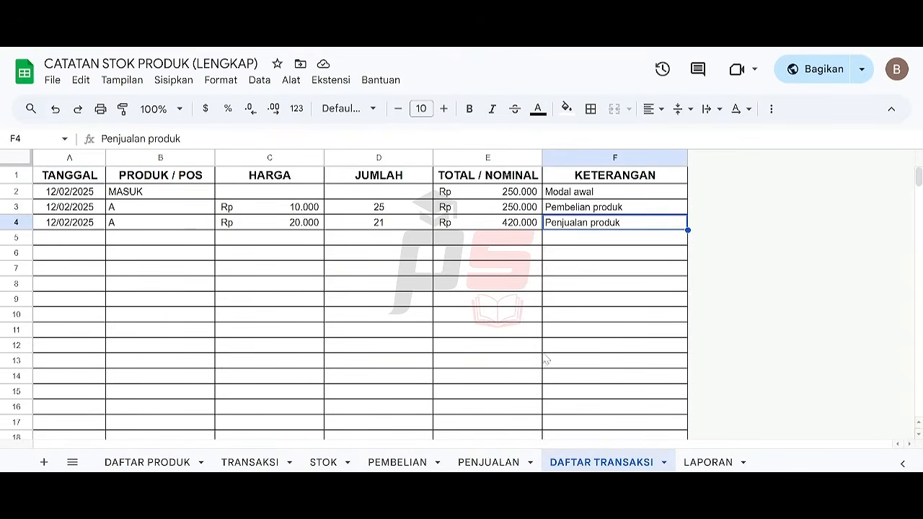
left_click(499, 463)
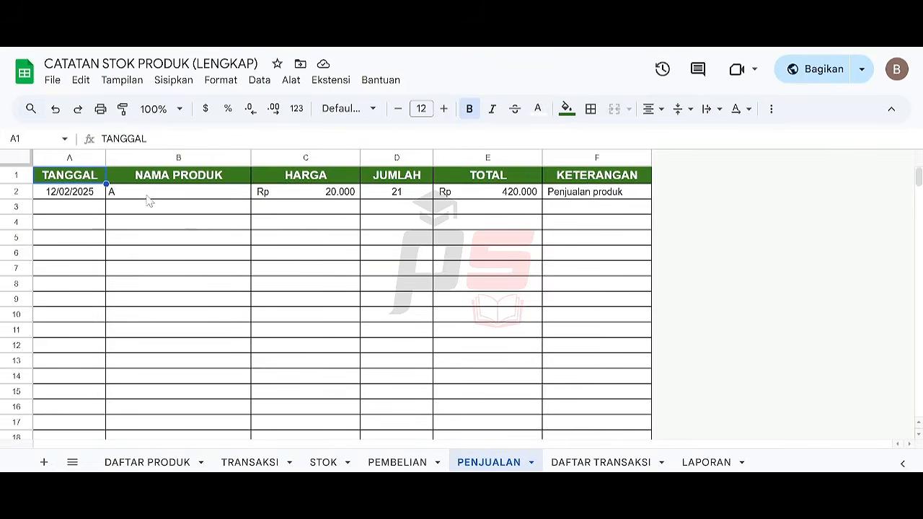
left_click(714, 464)
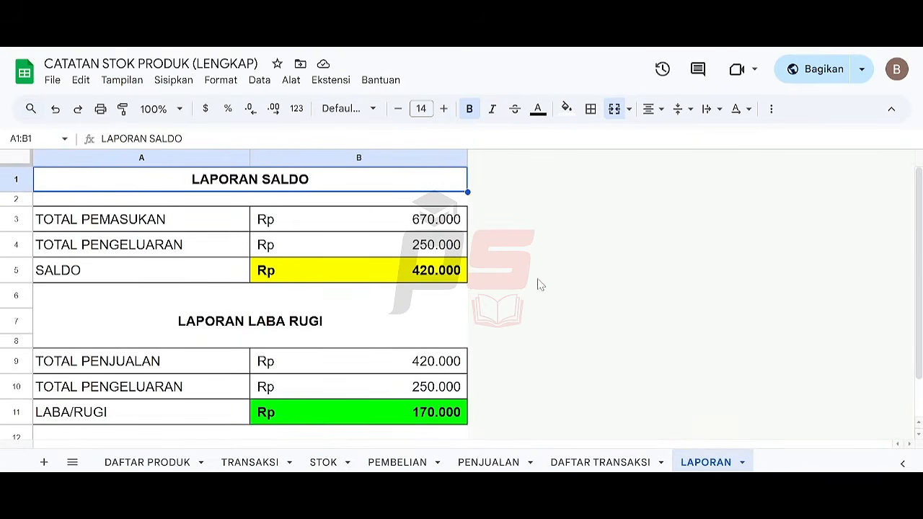
Step: In the TRANSAKSI form, start a Lain-Lain transaction dated 12 February 2025 with KELUAR as the PRODUK / POS
left_click(241, 463)
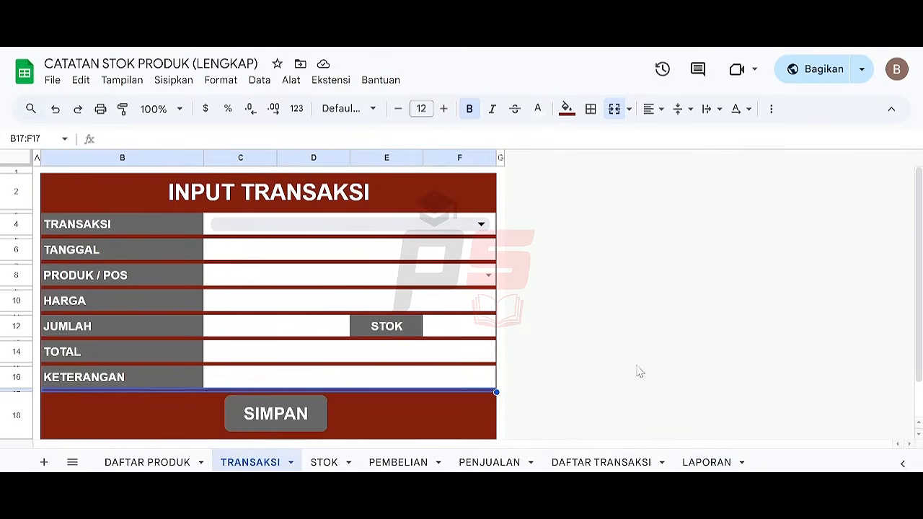
left_click(481, 224)
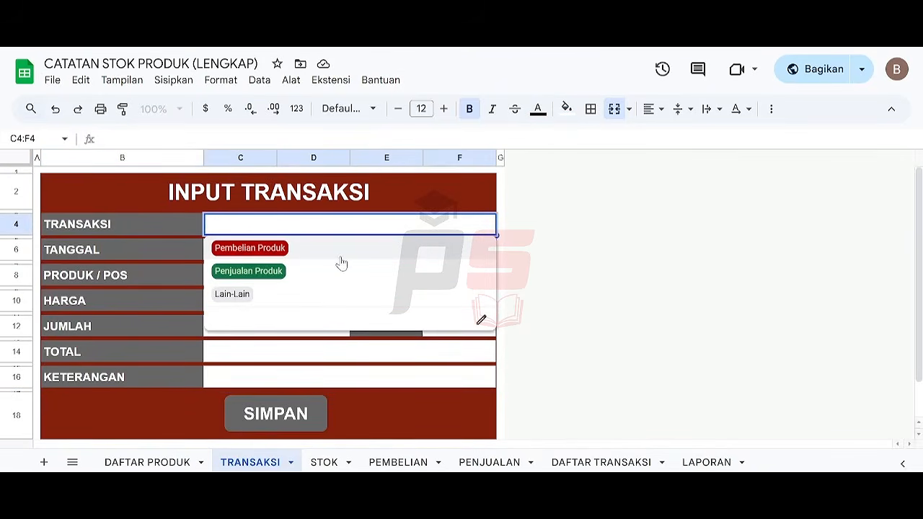
left_click(326, 295)
double_click(303, 253)
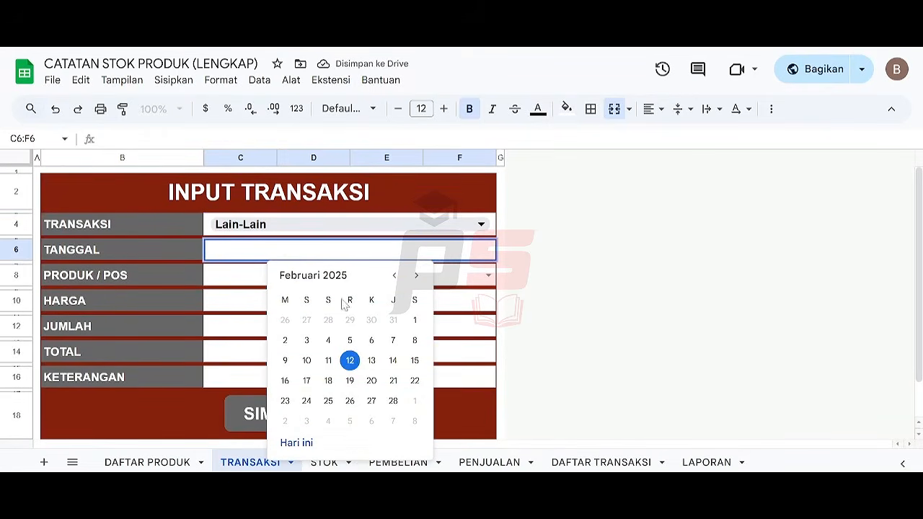
left_click(348, 363)
left_click(296, 281)
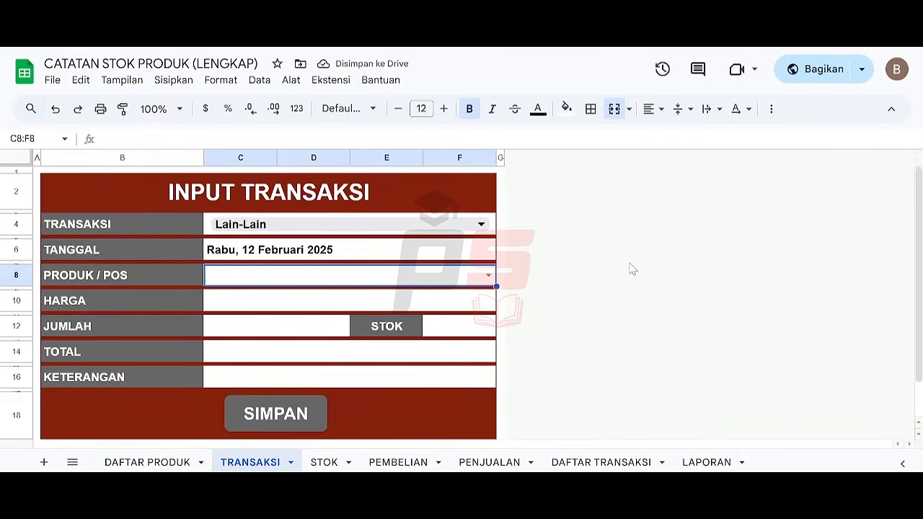
type("KELUAR")
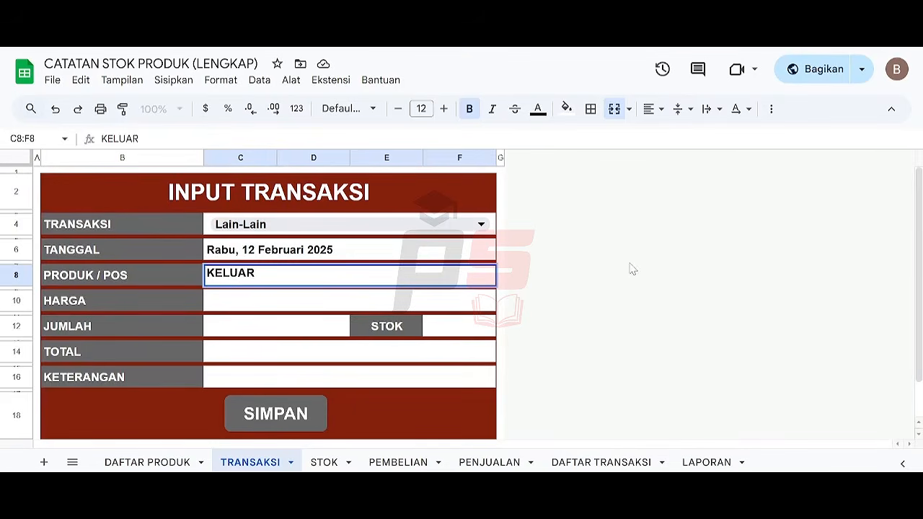
key("Return")
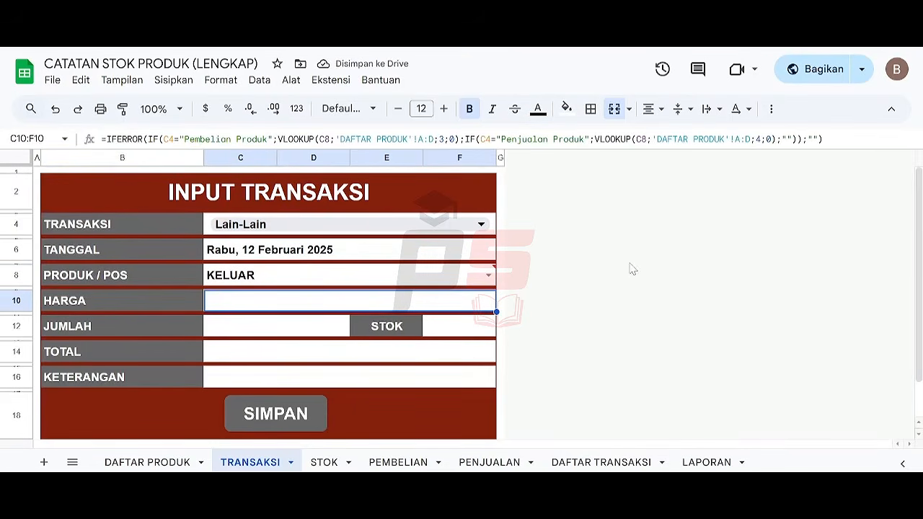
Step: Set the TOTAL of the KELUAR transaction to 175000
key("Down")
key("Down")
key("Down")
key("Down")
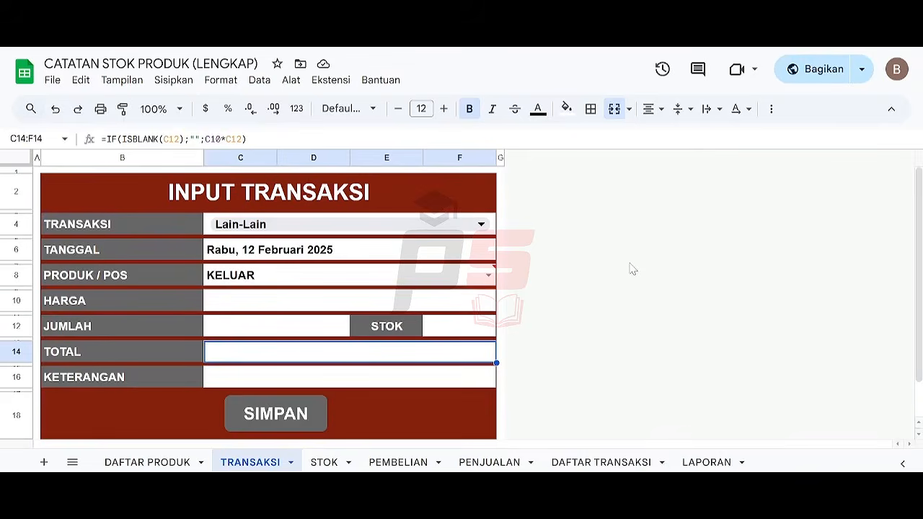
type("175000")
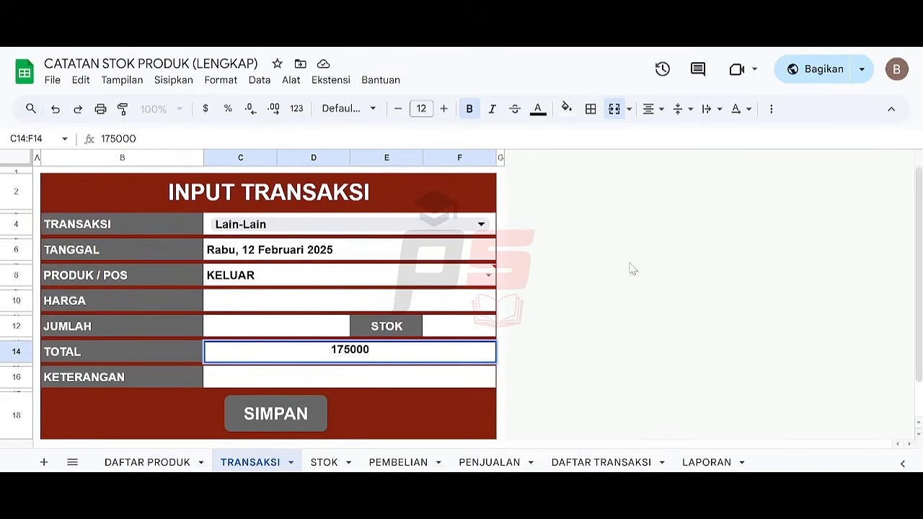
key("Return")
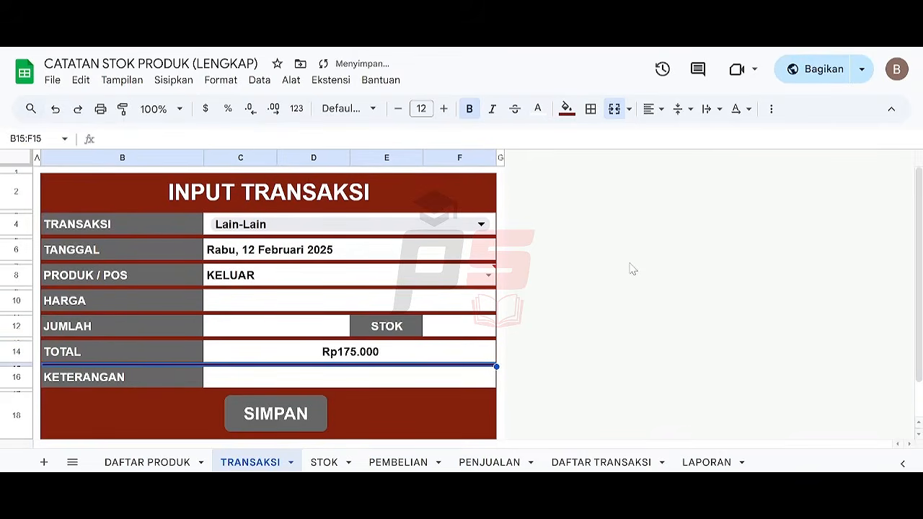
Step: Enter Membayar listrik & air as the KETERANGAN of the KELUAR transaction and save it
left_click(705, 463)
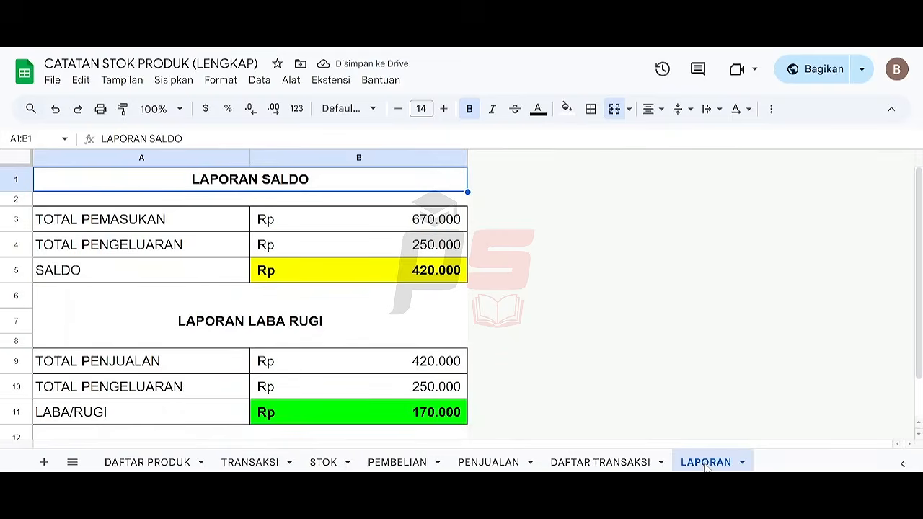
left_click(248, 463)
left_click(370, 382)
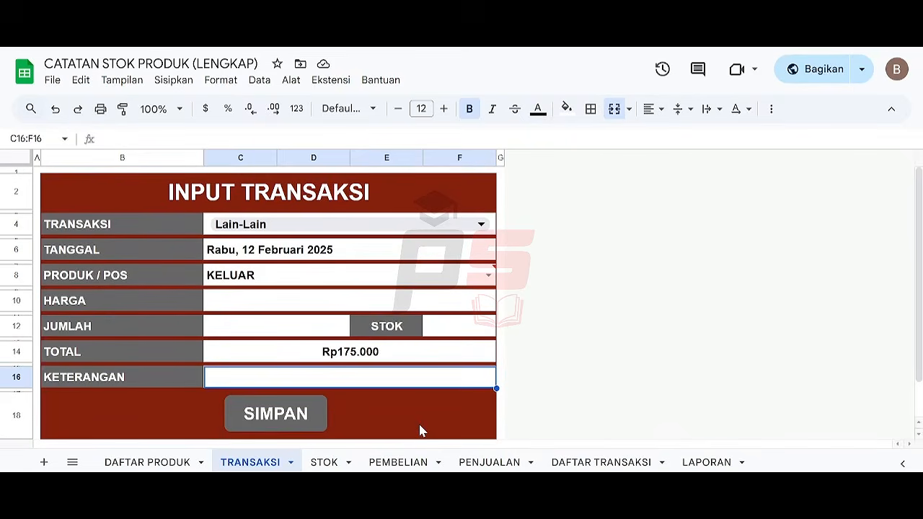
type("Membay")
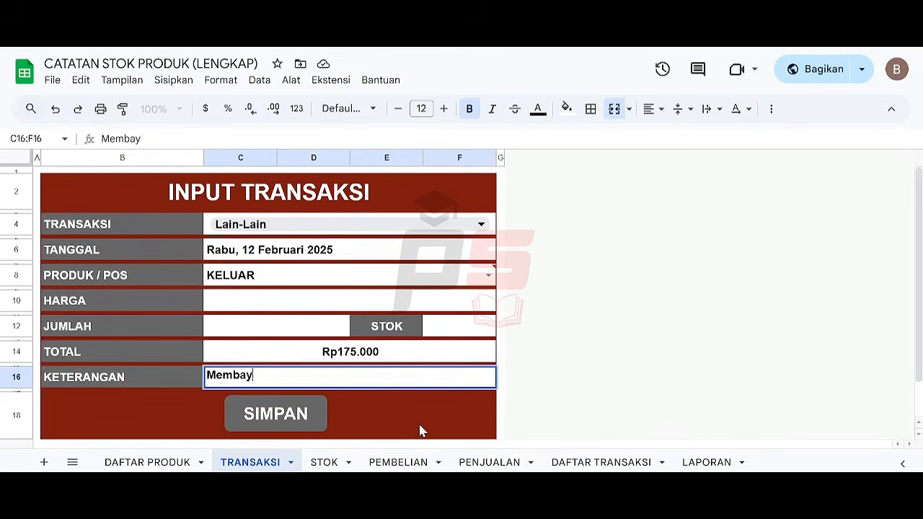
type("ar listrik & air")
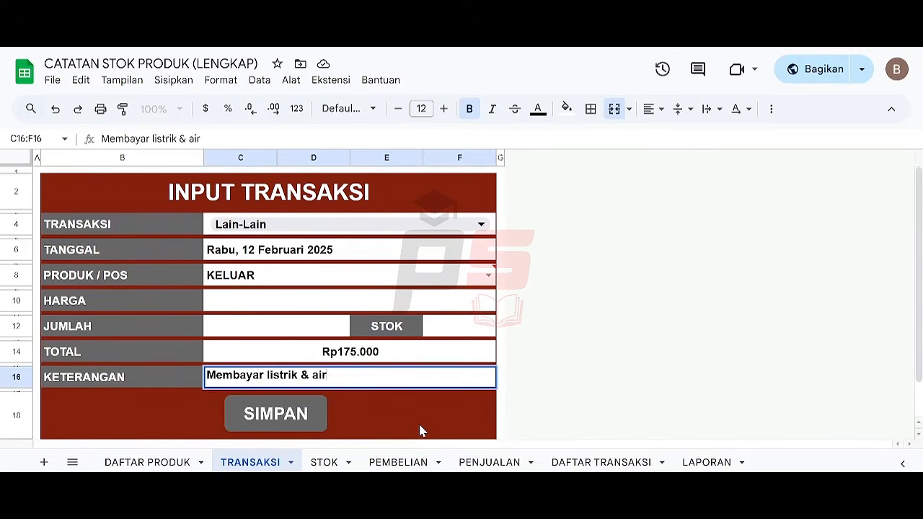
key("Return")
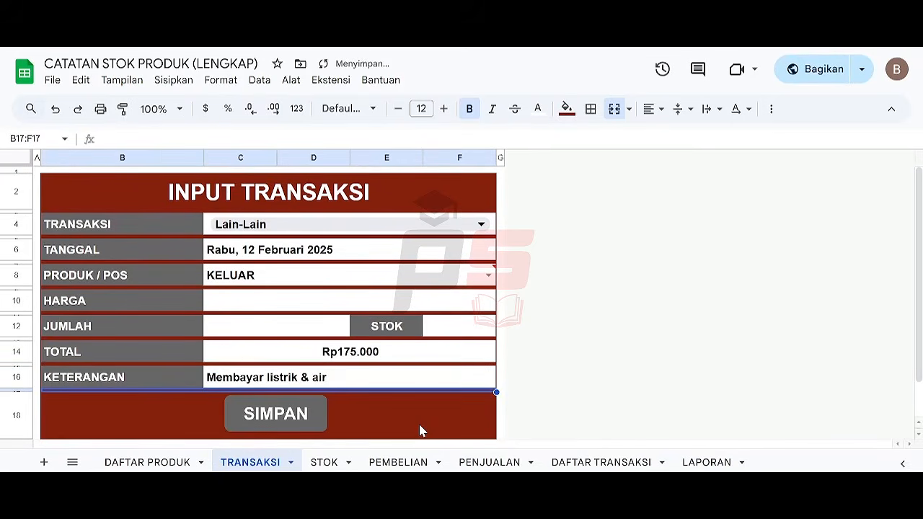
left_click(299, 413)
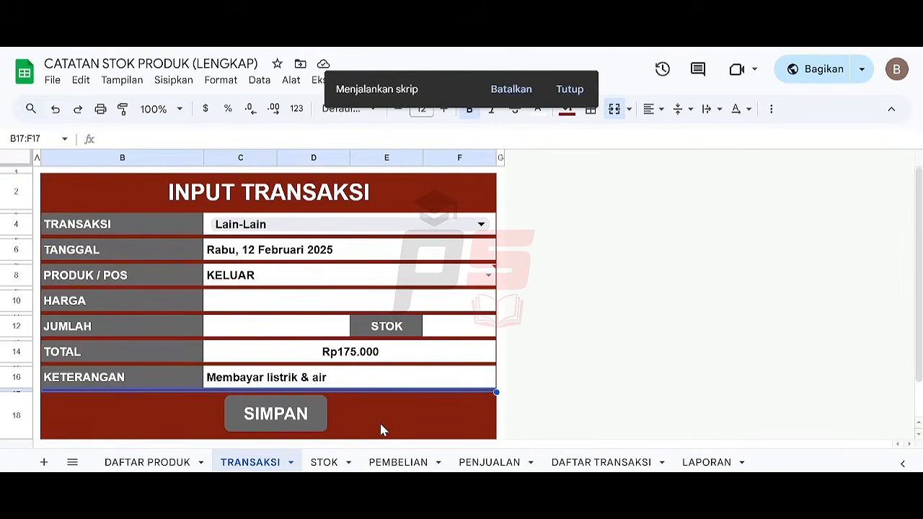
Step: Check the saved KELUAR transaction in the DAFTAR TRANSAKSI sheet and its effect in the LAPORAN sheet
left_click(582, 464)
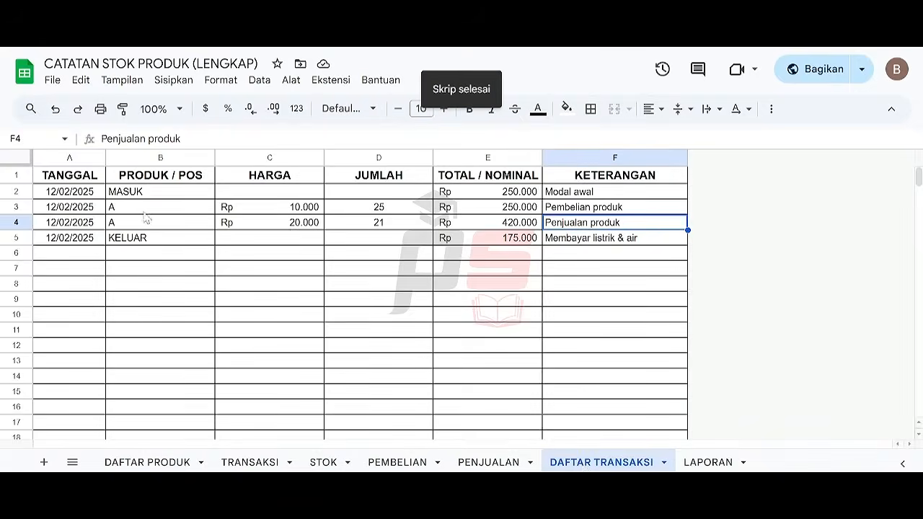
left_click(613, 243)
left_click(698, 464)
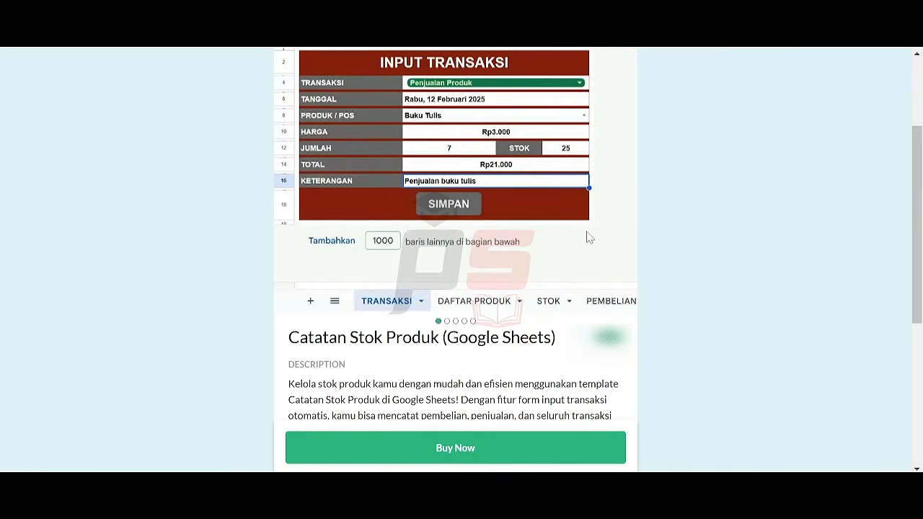
Step: On the Catatan Stok Produk (Google Sheets) product web page, browse the preview images and read the description and usage instructions
scroll(589, 238, "up", 2)
scroll(589, 238, "down", 1)
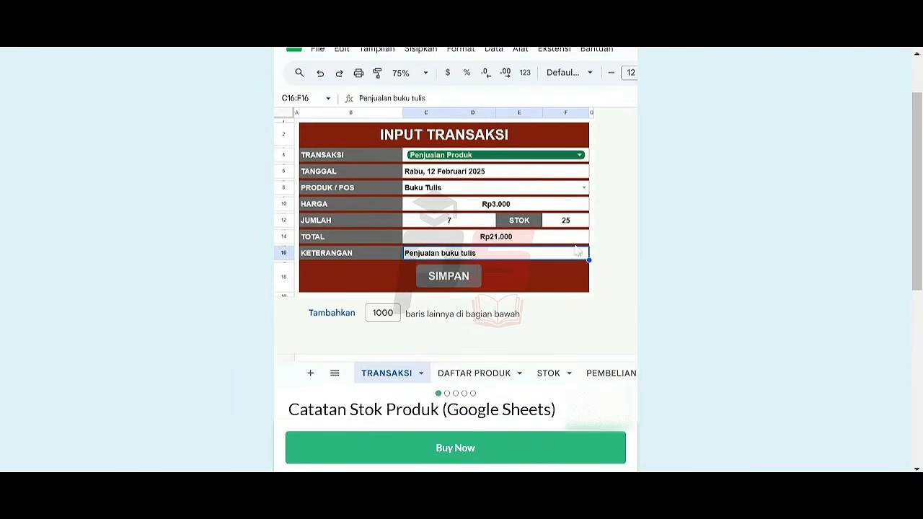
left_click(447, 393)
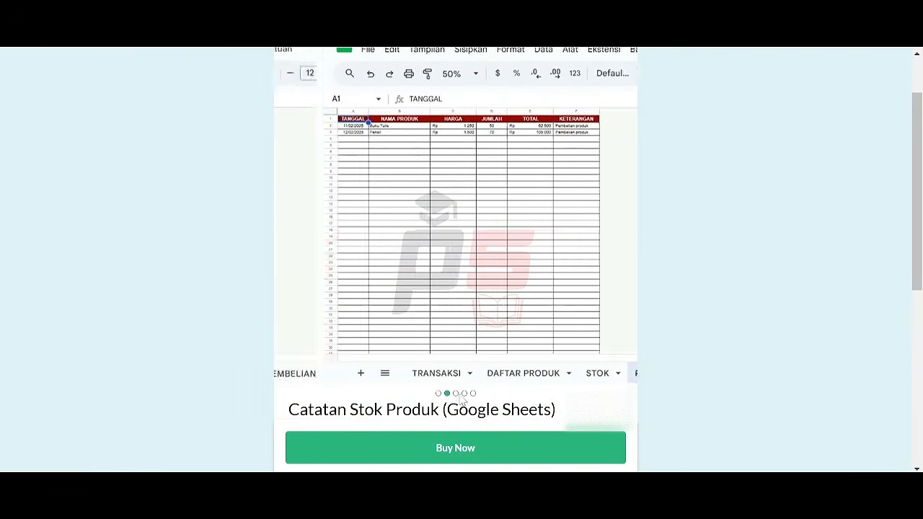
left_click(464, 394)
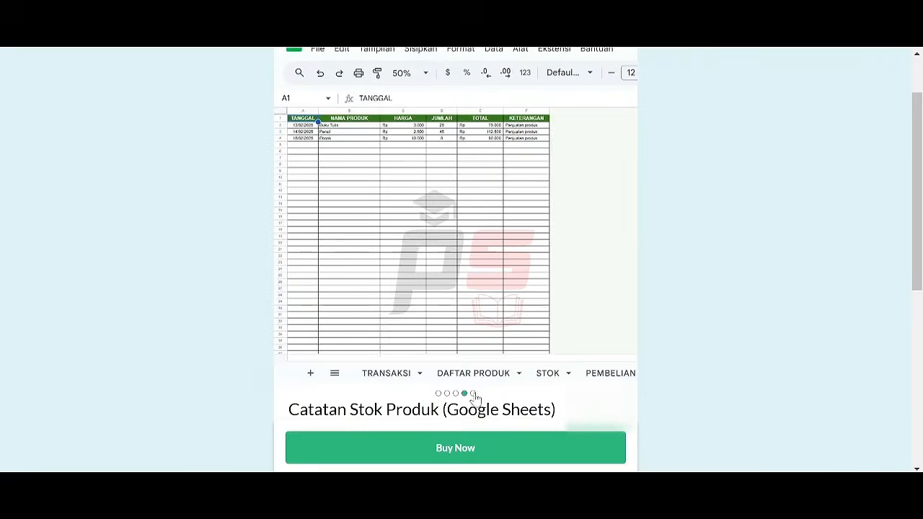
left_click(473, 394)
scroll(543, 360, "down", 5)
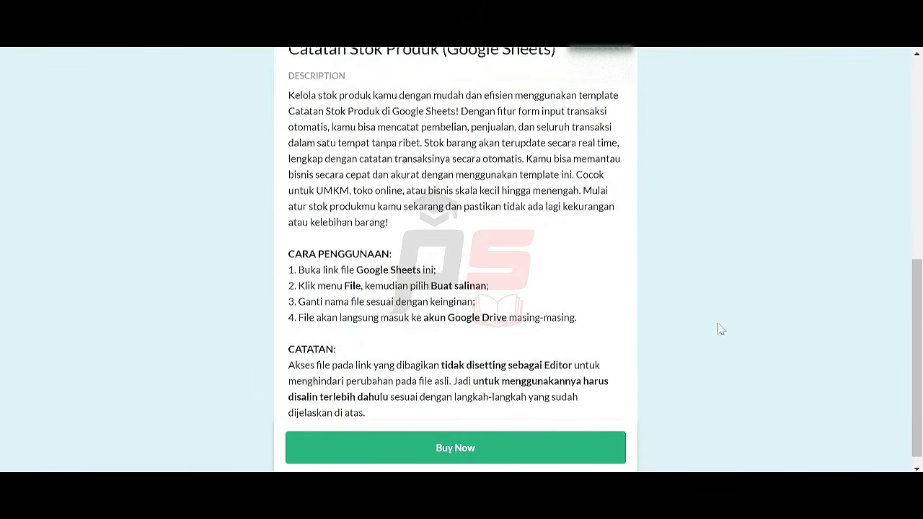